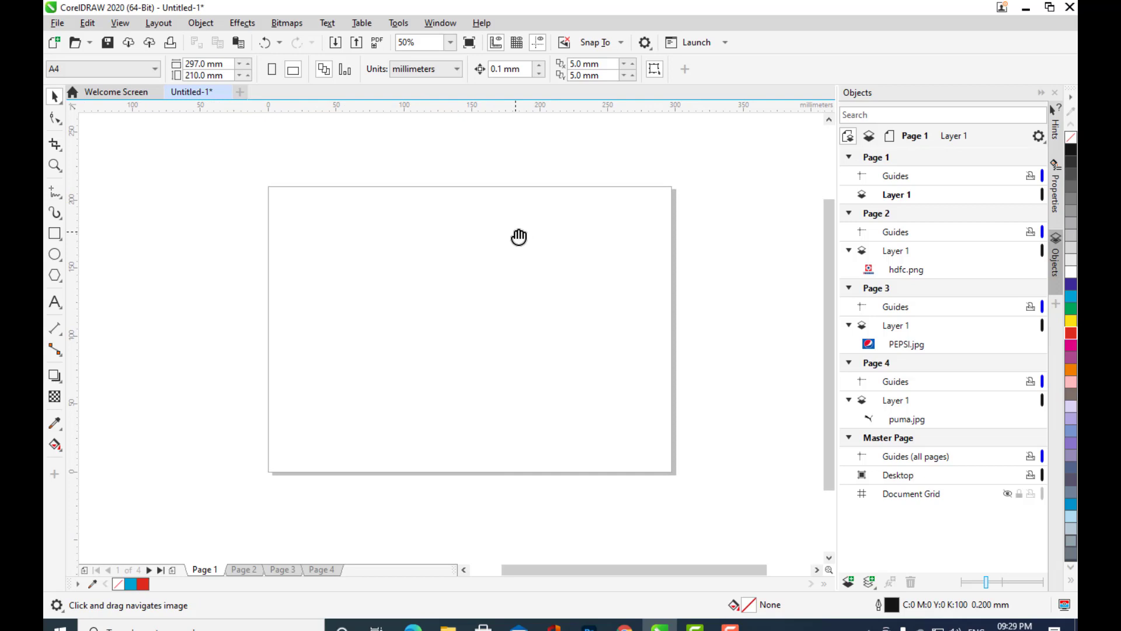
# Import the image girl from the photoshop ref images folder and place it at its original size on Page 1.
pyautogui.moveTo(495, 228)
pyautogui.mouseDown()
pyautogui.moveTo(208, 183)
pyautogui.moveTo(430, 264)
pyautogui.moveTo(508, 236)
pyautogui.mouseUp()
pyautogui.click(58, 22)
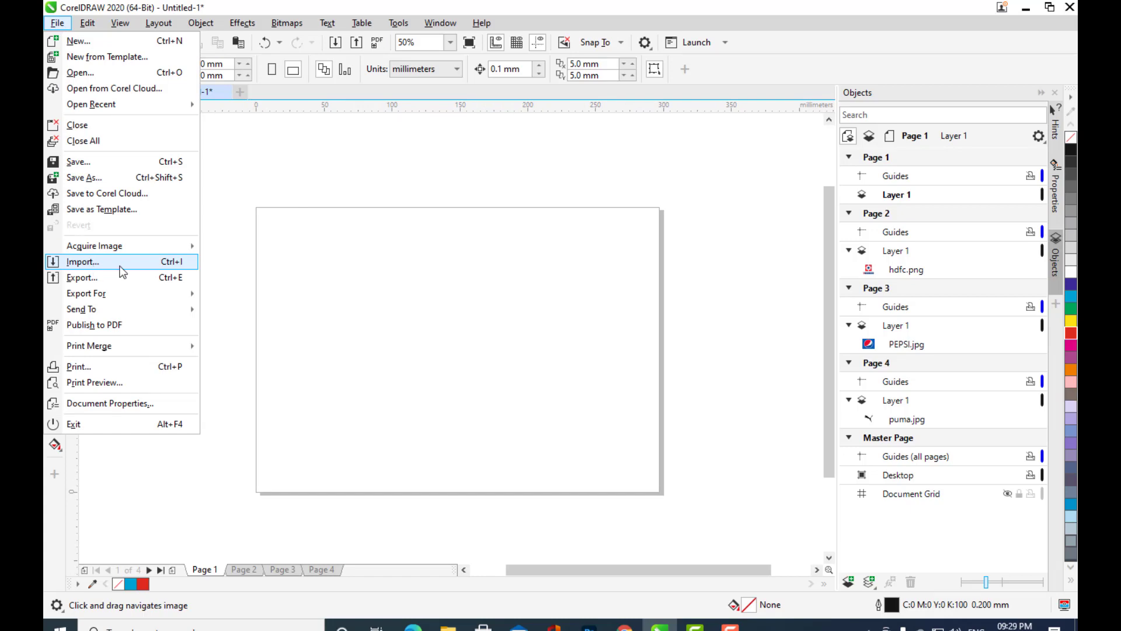
pyautogui.click(82, 261)
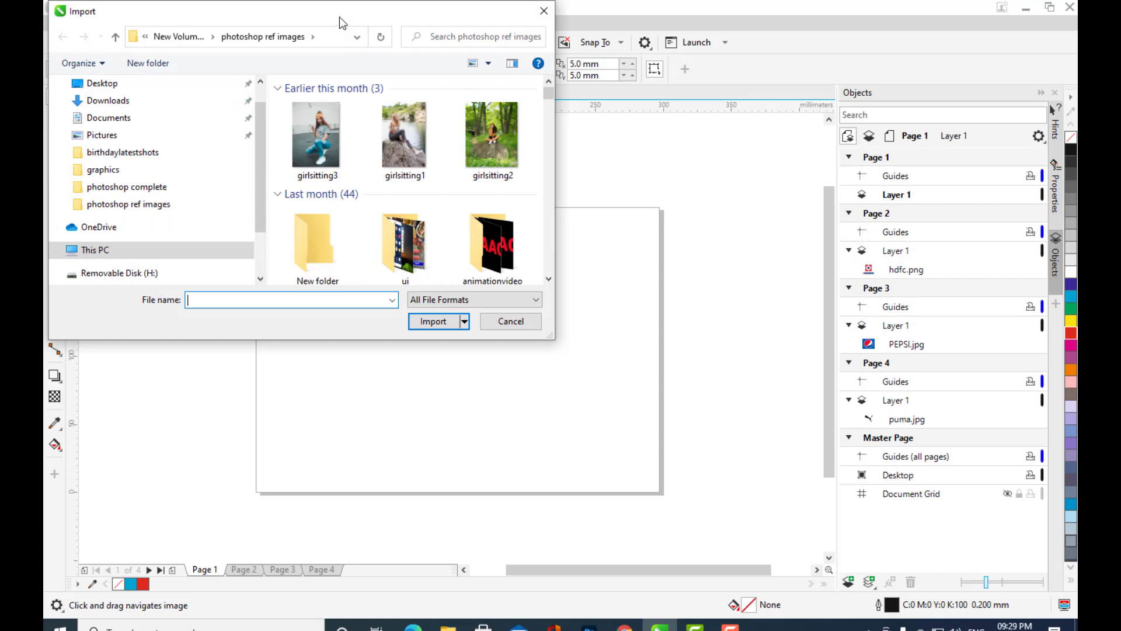
pyautogui.scroll(-8, 520, 188)
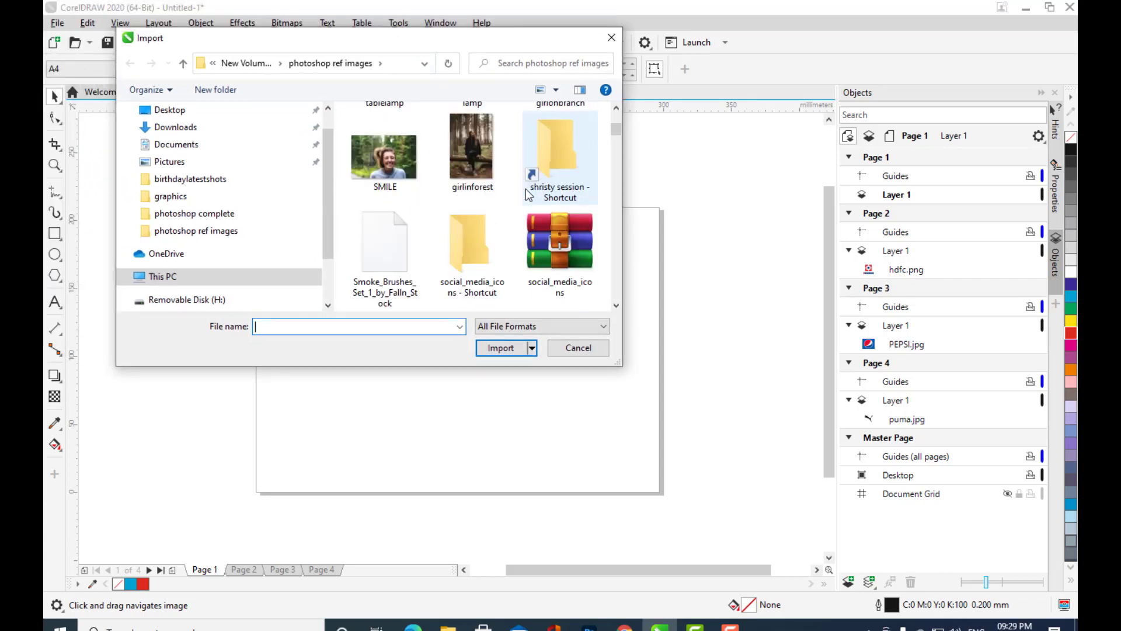
pyautogui.scroll(-3, 525, 189)
pyautogui.scroll(-3, 512, 187)
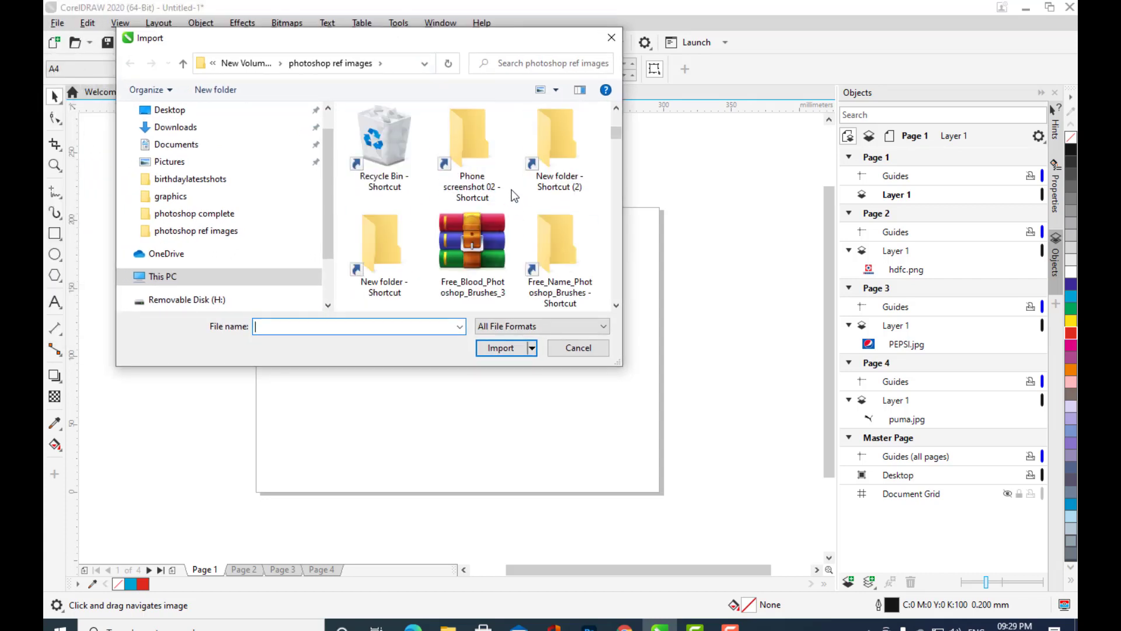
pyautogui.scroll(-10, 512, 190)
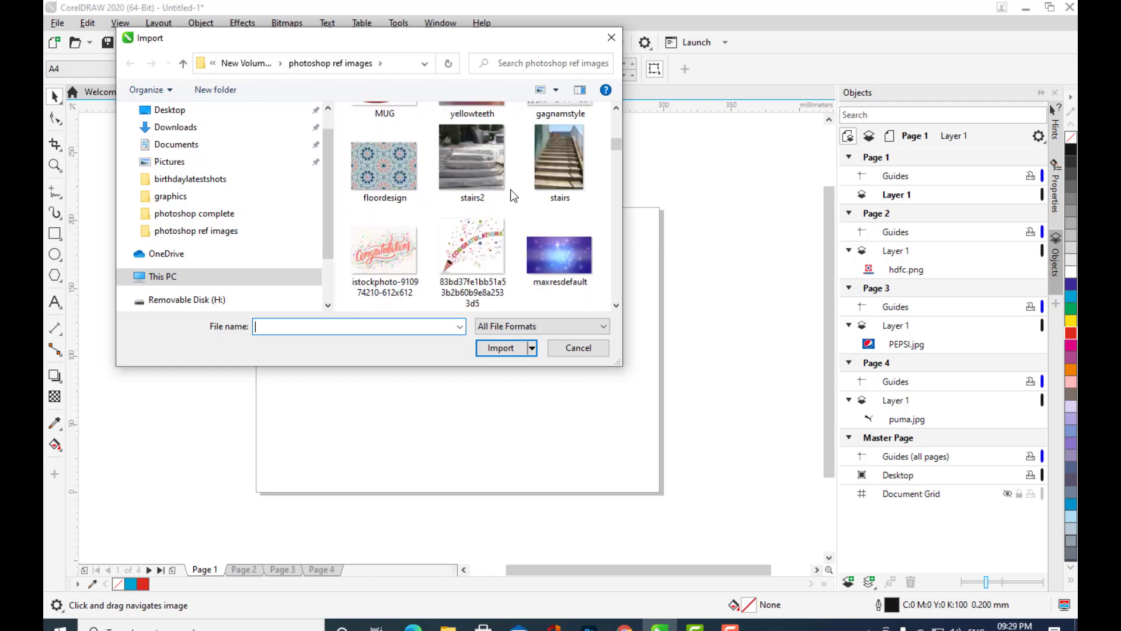
pyautogui.scroll(-10, 510, 189)
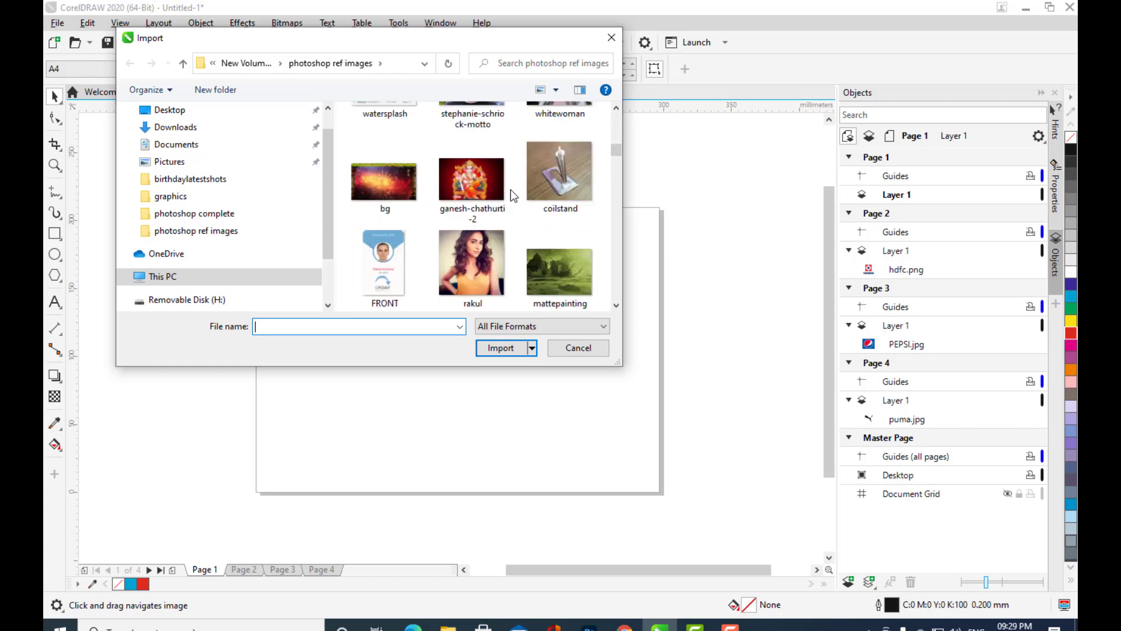
pyautogui.scroll(-8, 510, 189)
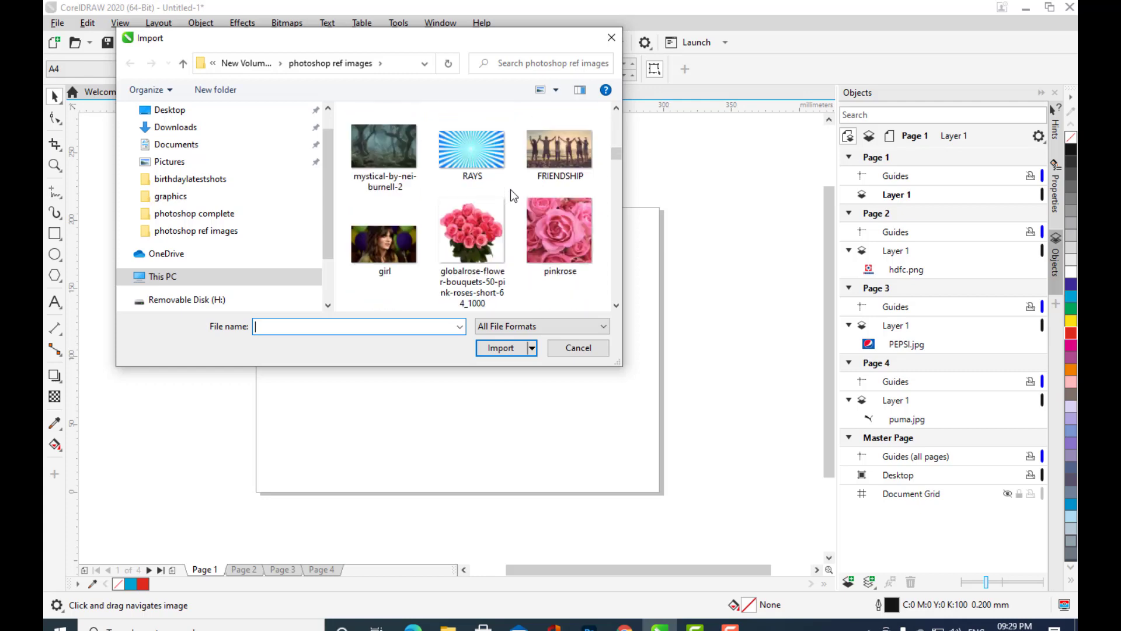
pyautogui.click(389, 248)
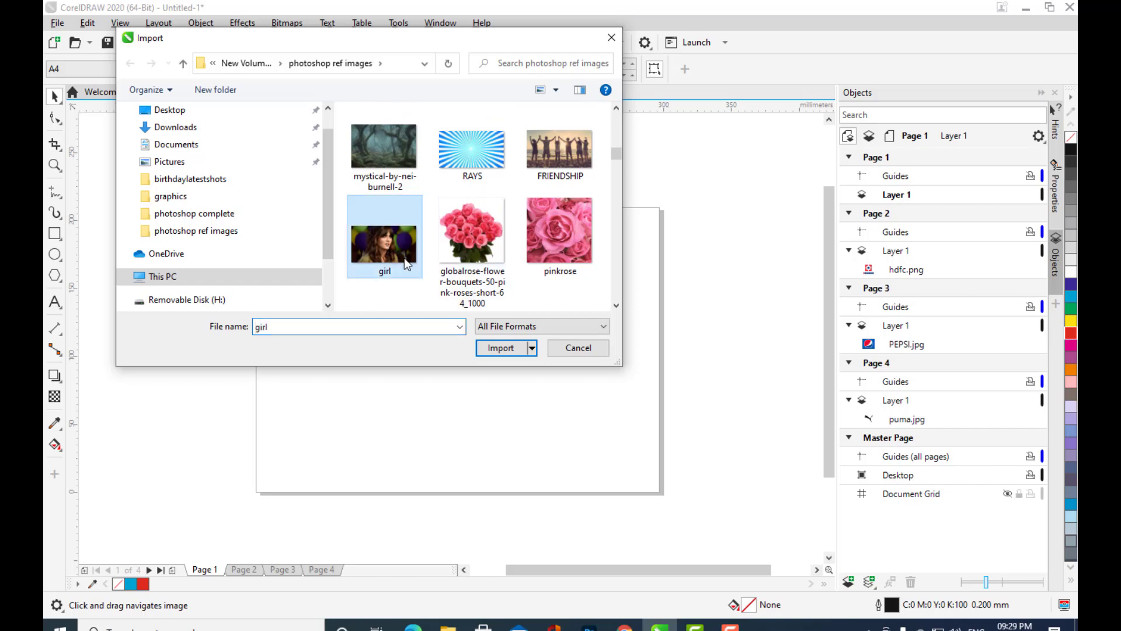
pyautogui.click(493, 350)
pyautogui.click(360, 247)
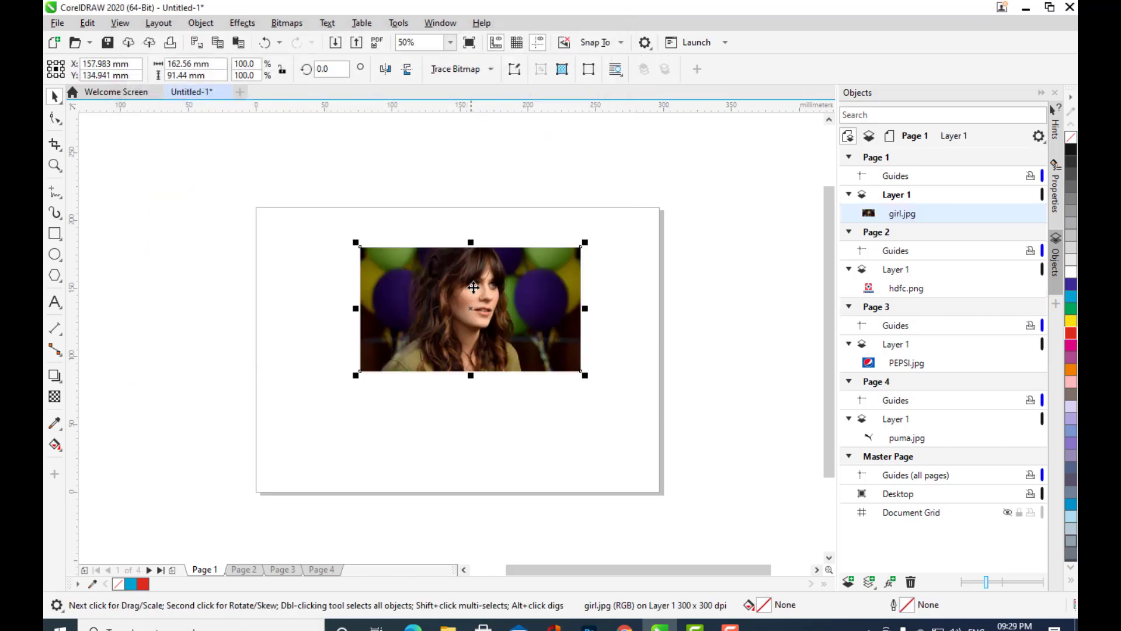
# Enlarge the photo to about 197 × 111 mm and move it over the page's upper-left corner.
pyautogui.moveTo(473, 287)
pyautogui.mouseDown()
pyautogui.moveTo(320, 248)
pyautogui.moveTo(478, 269)
pyautogui.mouseUp()
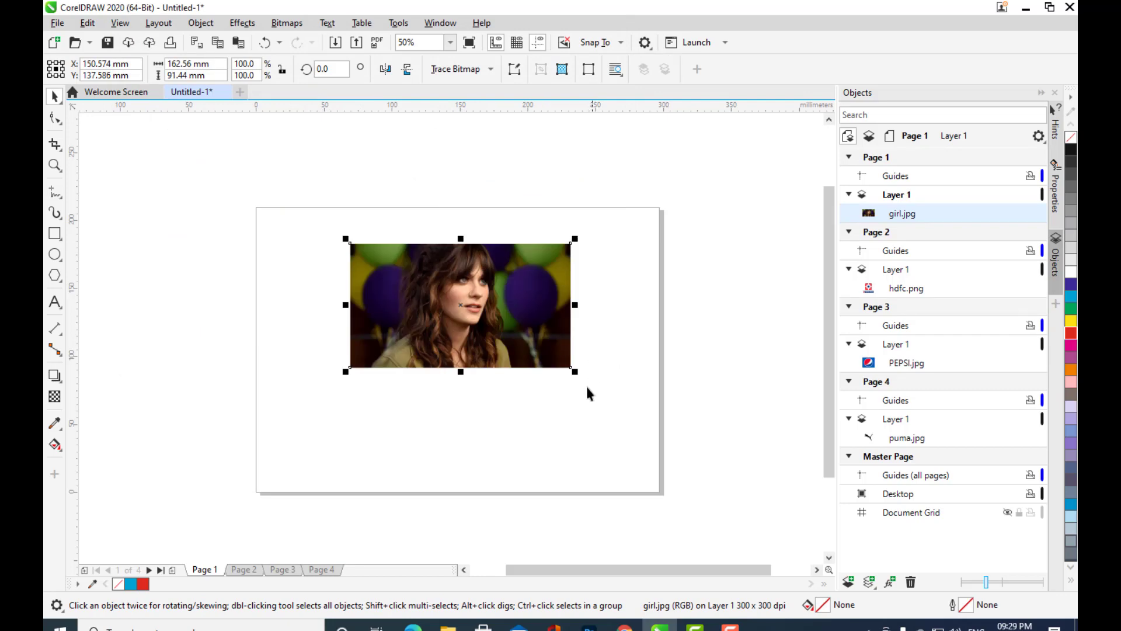
pyautogui.moveTo(577, 373); pyautogui.dragTo(619, 396)
pyautogui.moveTo(552, 325); pyautogui.dragTo(379, 217)
# Draw a five-pointed star about 196 mm wide and 180 mm high and move it fully onto the page.
pyautogui.click(55, 274)
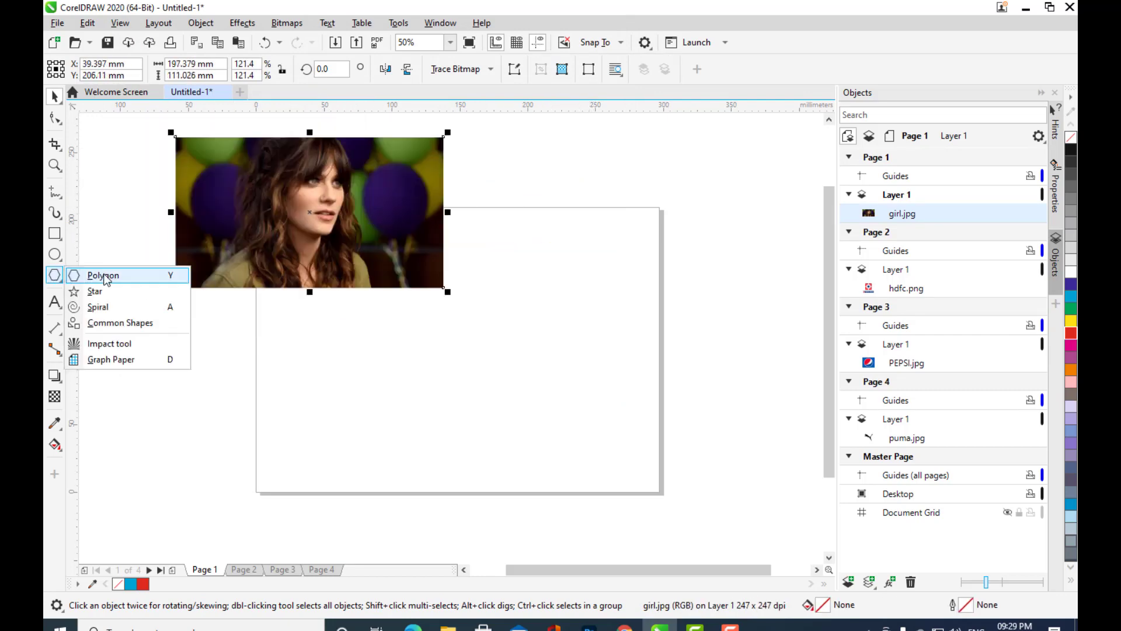
pyautogui.click(116, 292)
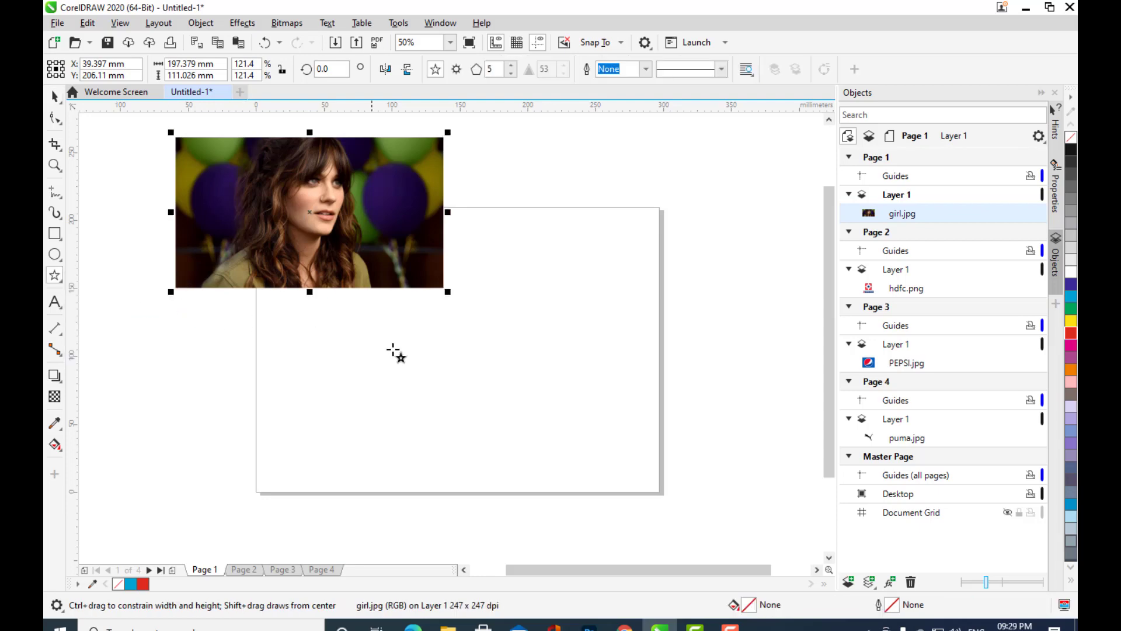
pyautogui.moveTo(481, 237)
pyautogui.mouseDown()
pyautogui.moveTo(726, 475)
pyautogui.moveTo(755, 489)
pyautogui.mouseUp()
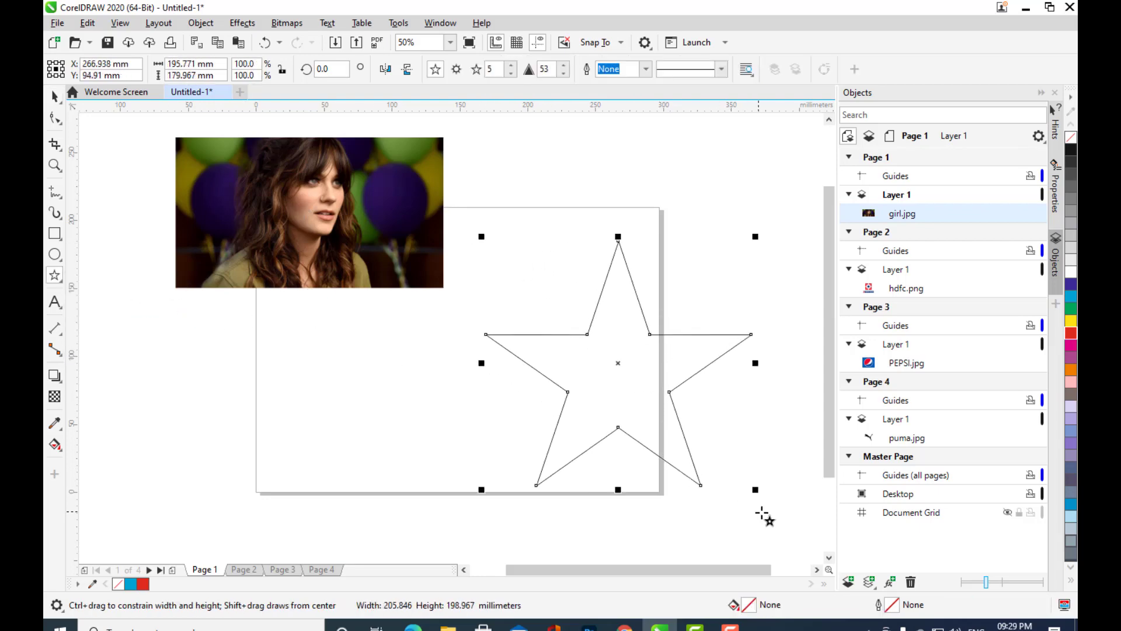
pyautogui.click(56, 116)
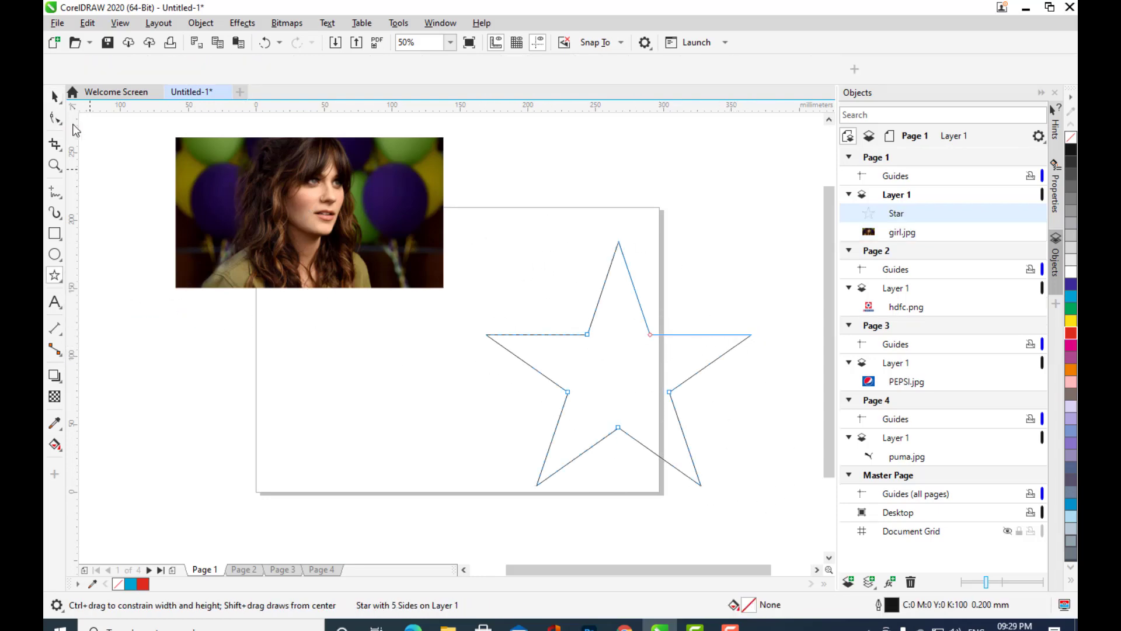
pyautogui.click(55, 96)
pyautogui.moveTo(655, 345); pyautogui.dragTo(545, 328)
# Fill the star with red (C:0 M:100 Y:100 K:0) and set its outline width to None.
pyautogui.click(1071, 332)
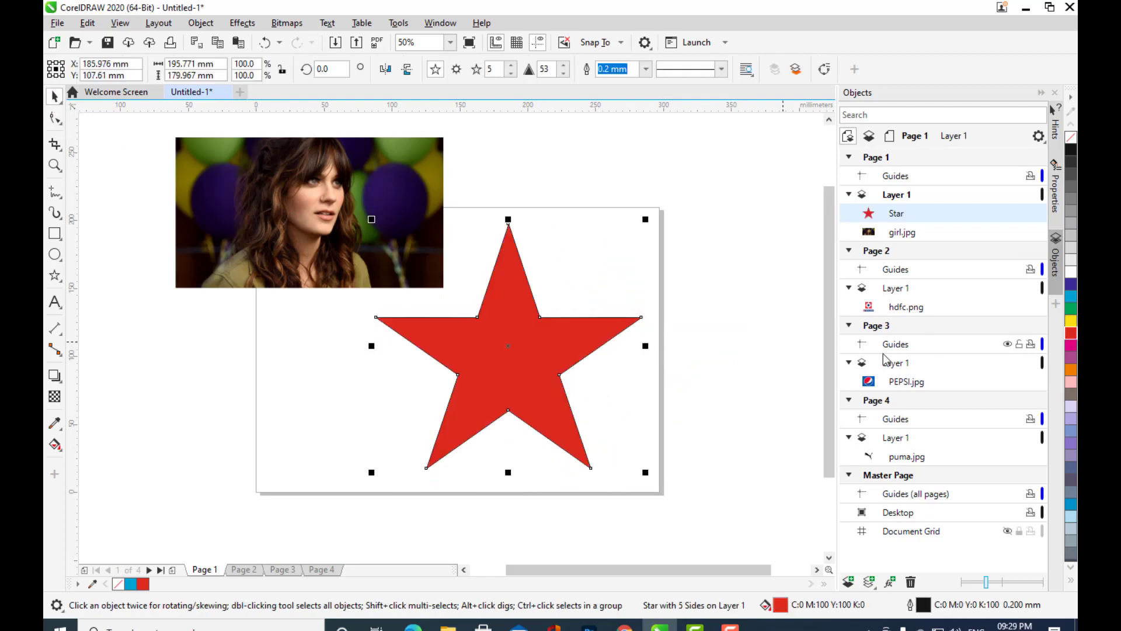
pyautogui.moveTo(538, 336); pyautogui.dragTo(528, 352)
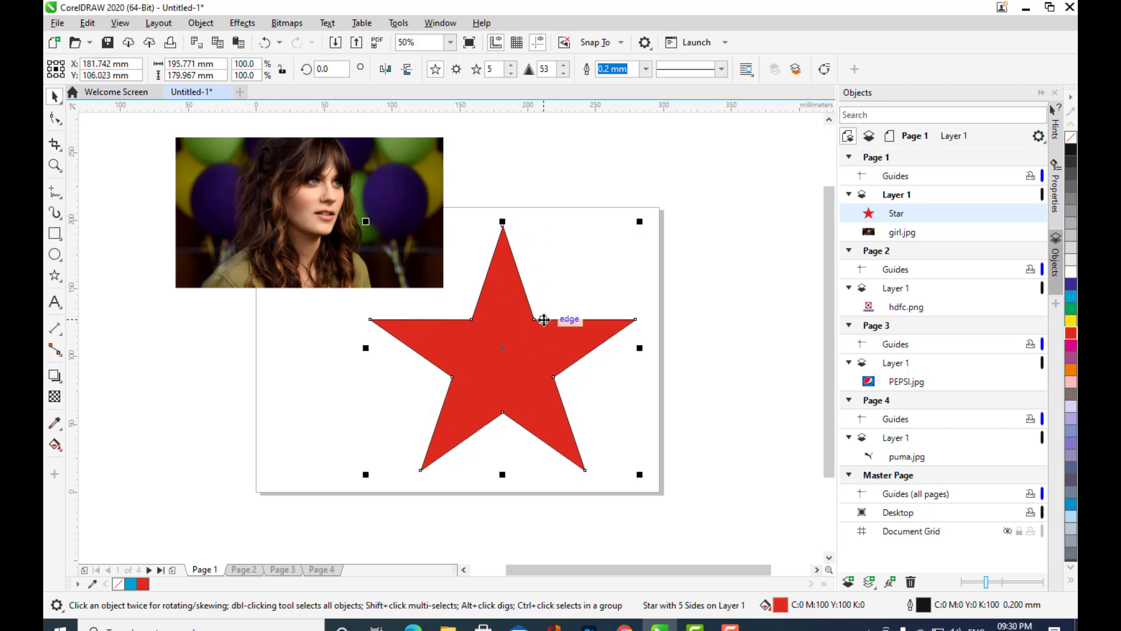
pyautogui.click(646, 69)
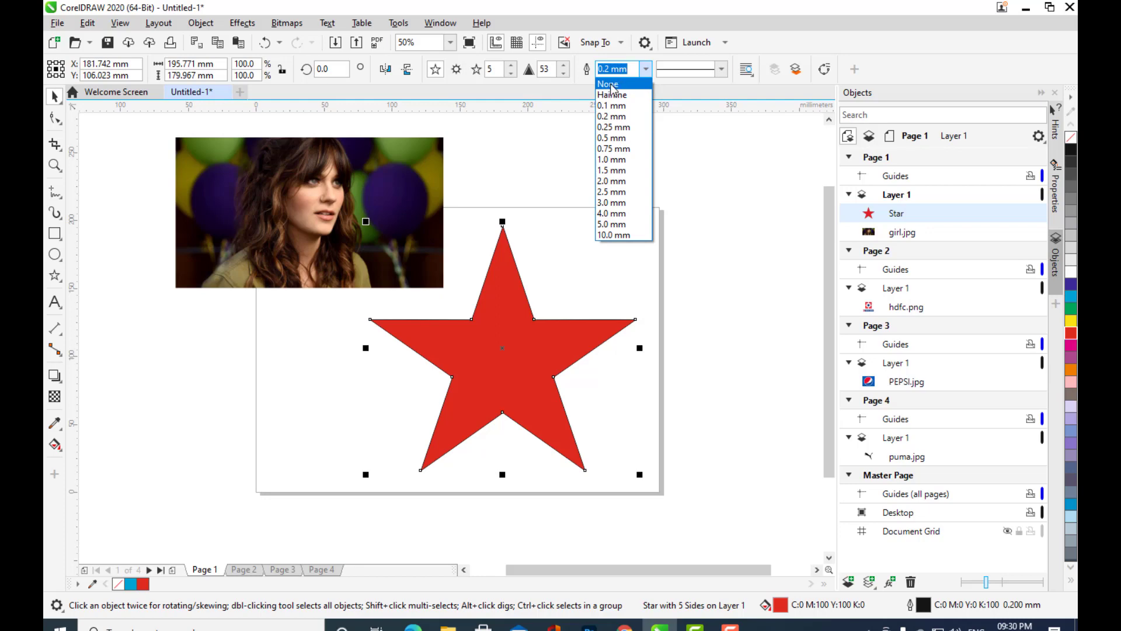
pyautogui.click(611, 86)
# Shift the photo away from the star and enlarge it to about 212 × 119 mm.
pyautogui.click(345, 209)
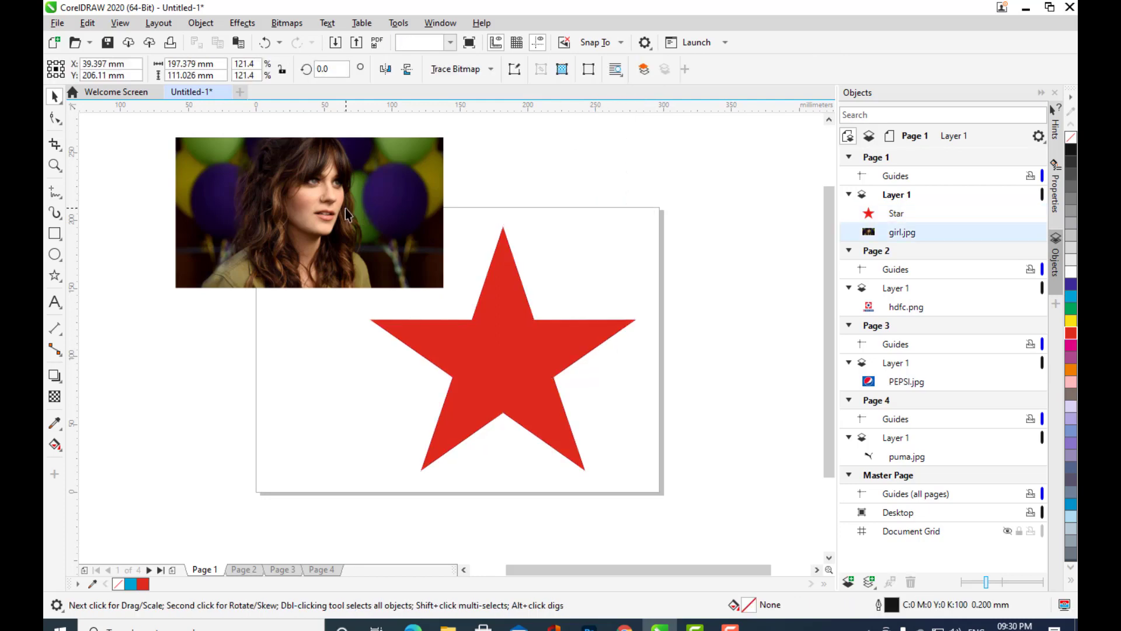
pyautogui.moveTo(316, 204); pyautogui.dragTo(264, 204)
pyautogui.moveTo(389, 293); pyautogui.dragTo(416, 311)
pyautogui.moveTo(343, 245); pyautogui.dragTo(362, 250)
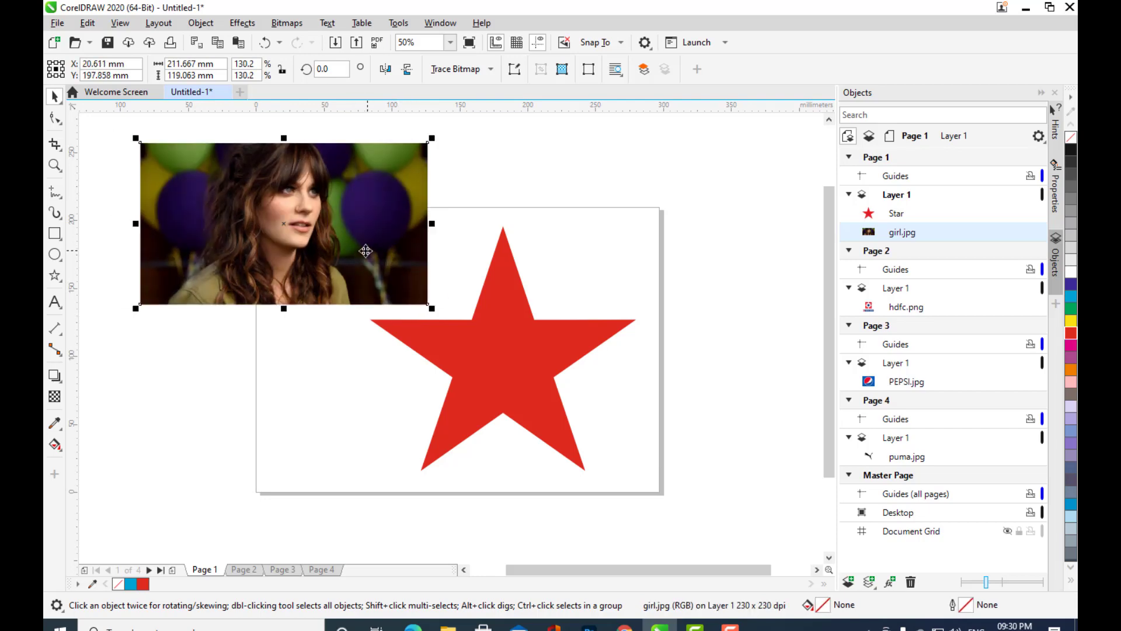
pyautogui.click(502, 153)
pyautogui.click(311, 185)
pyautogui.click(527, 342)
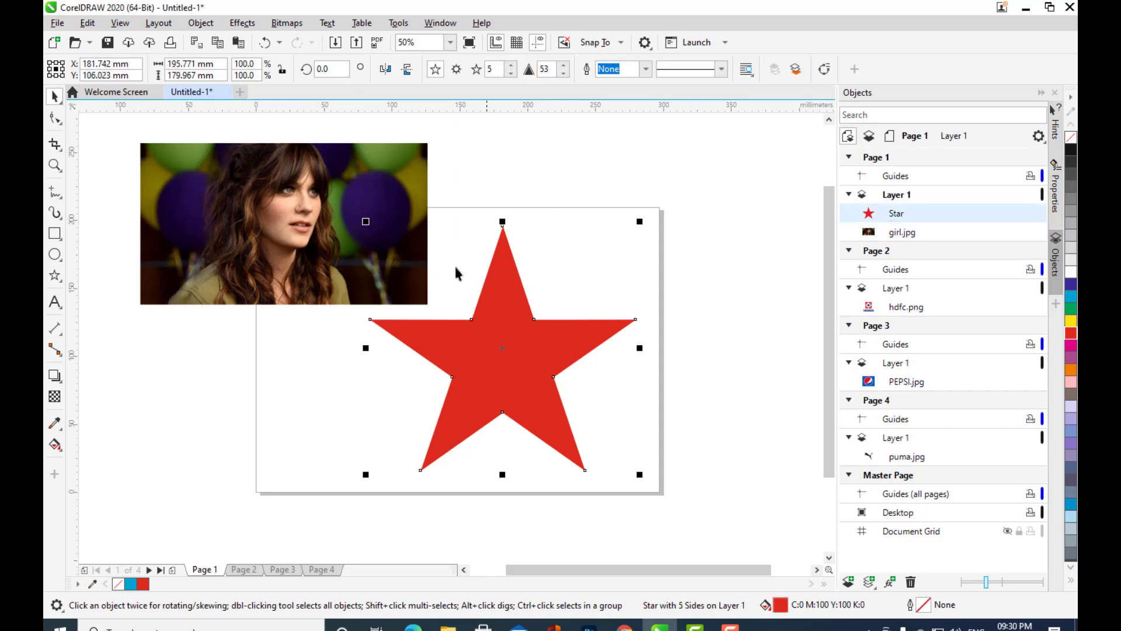
# Place the photo inside the red star with PowerClip Inside.
pyautogui.click(354, 218)
pyautogui.moveTo(353, 182)
pyautogui.mouseDown()
pyautogui.moveTo(328, 187)
pyautogui.moveTo(340, 178)
pyautogui.mouseUp()
pyautogui.rightClick(339, 177)
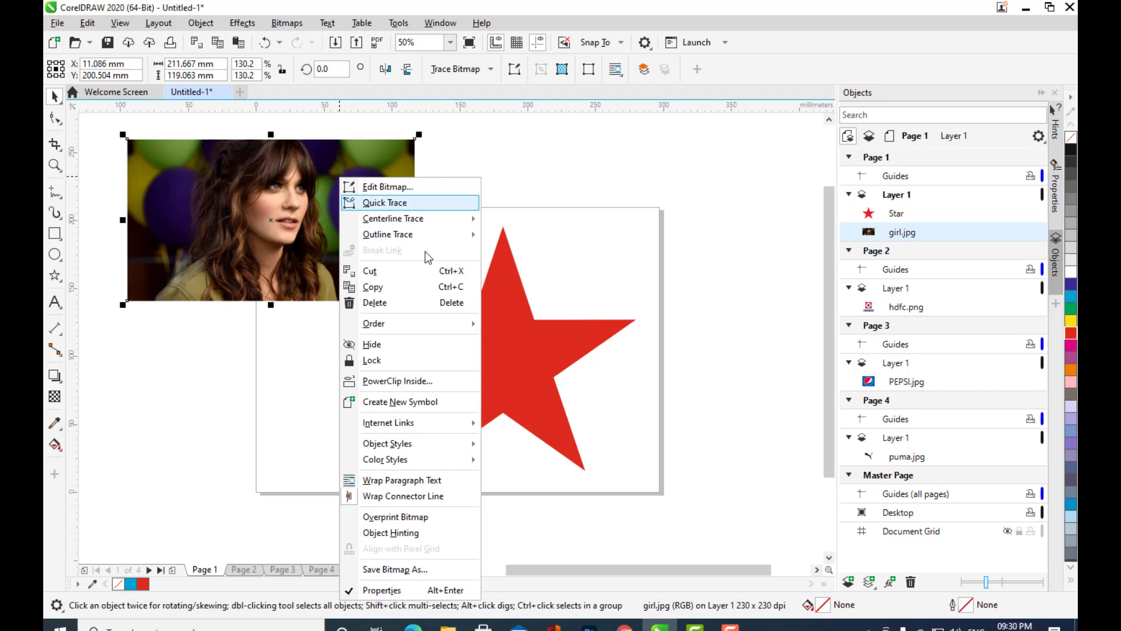
pyautogui.click(412, 383)
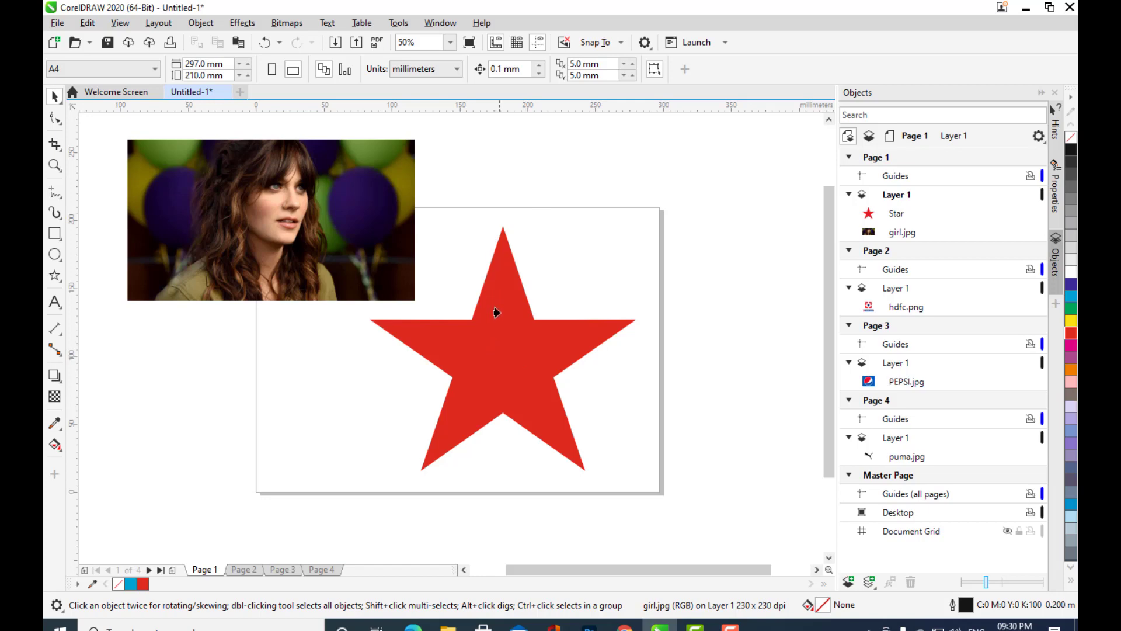
pyautogui.click(499, 355)
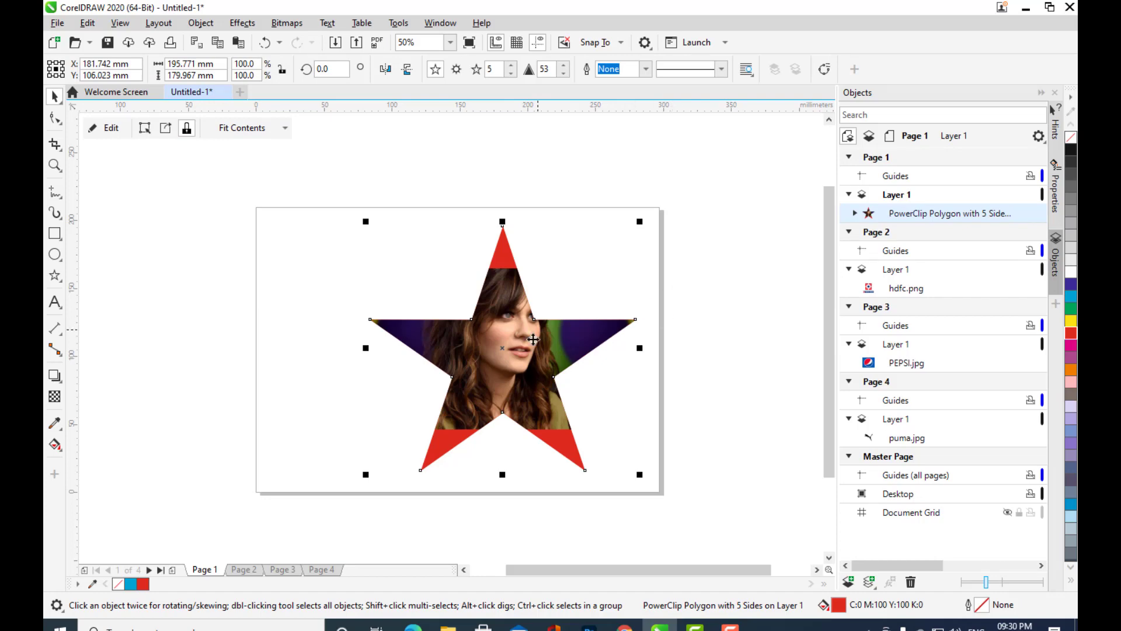
pyautogui.click(683, 366)
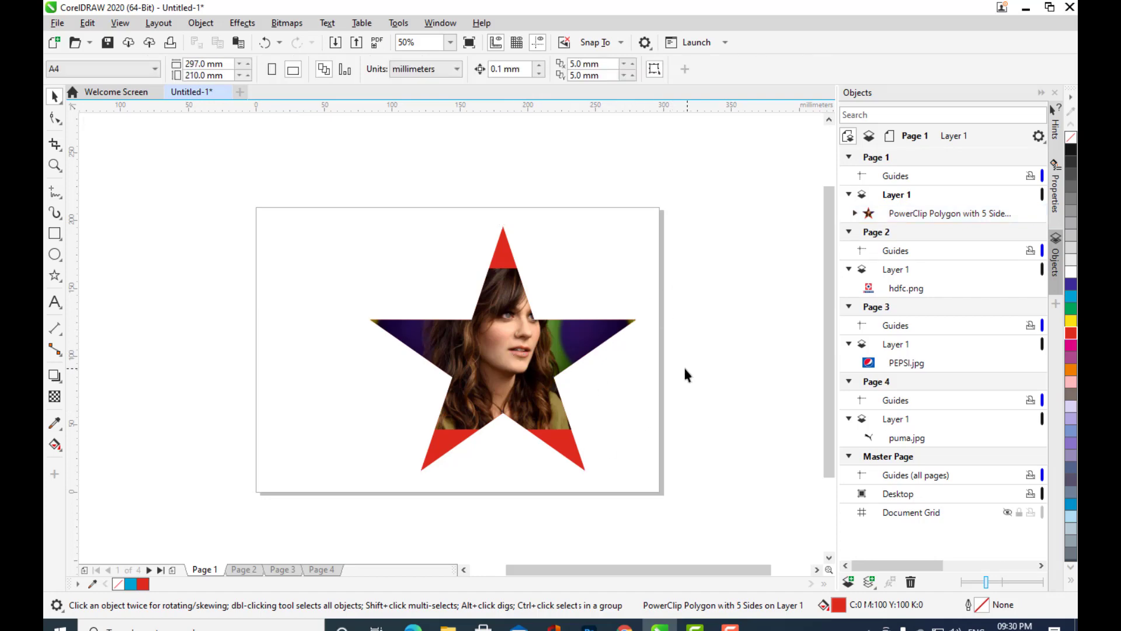
# Edit the PowerClip contents, enlarging the photo to about 364 × 205 mm and positioning it to cover the whole star, and finish editing.
pyautogui.click(528, 370)
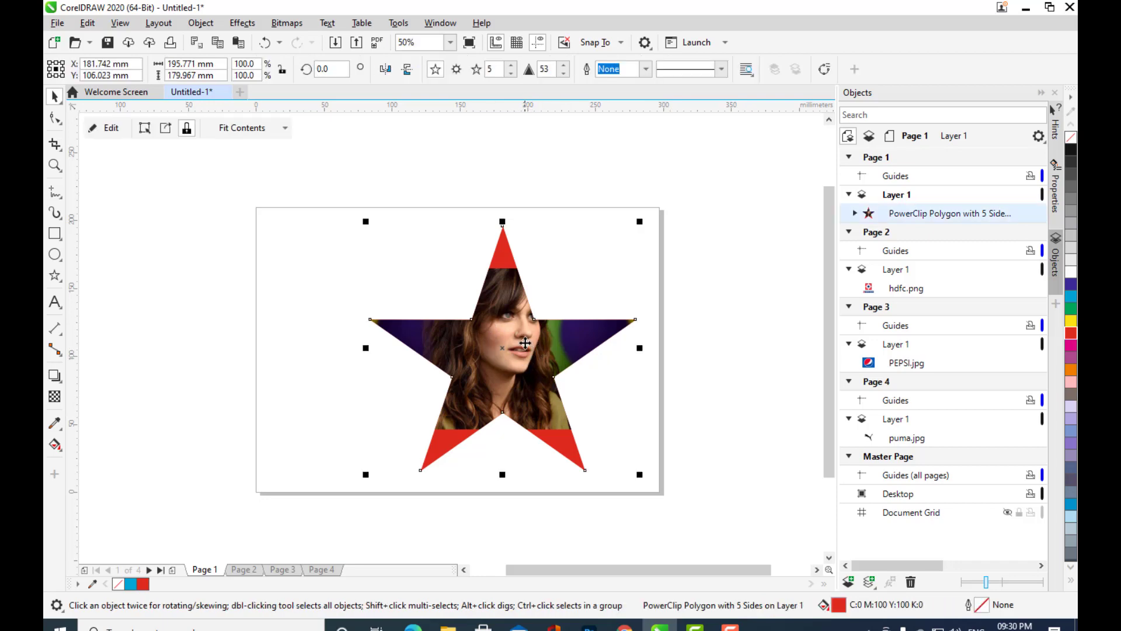
pyautogui.doubleClick(525, 343)
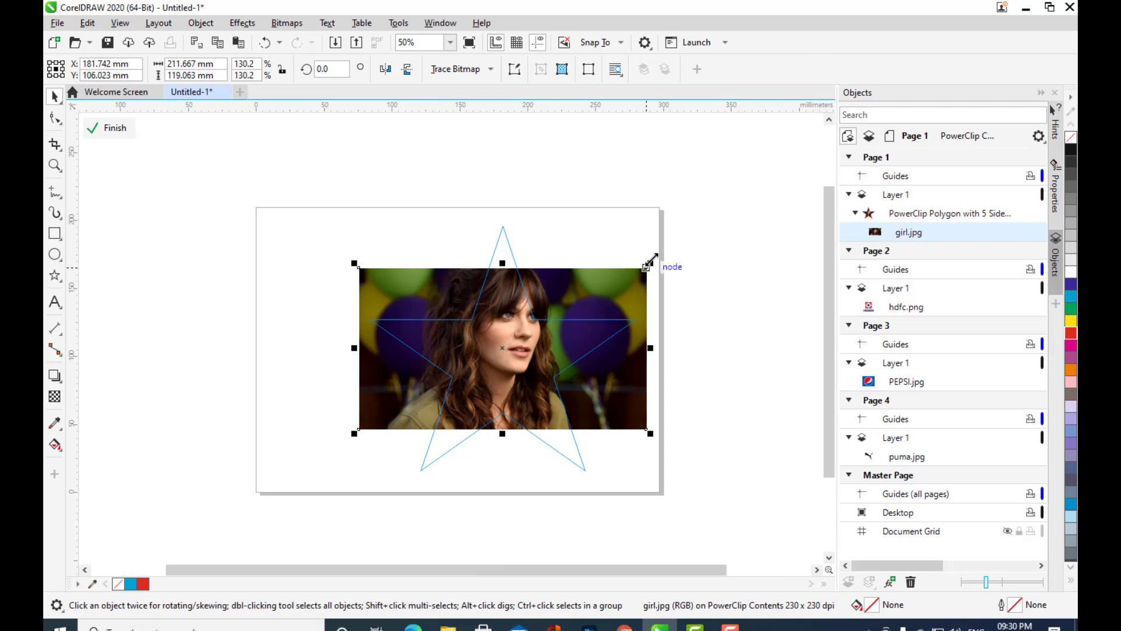
pyautogui.moveTo(650, 262); pyautogui.dragTo(734, 191)
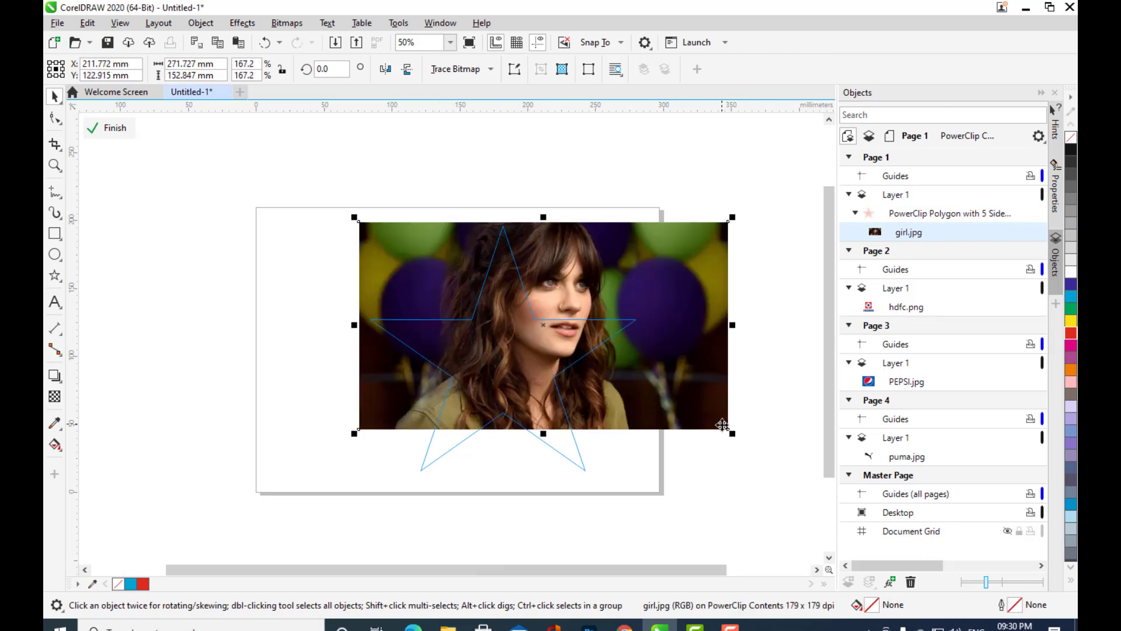
pyautogui.moveTo(729, 432); pyautogui.dragTo(775, 475)
pyautogui.moveTo(697, 369); pyautogui.dragTo(629, 362)
pyautogui.moveTo(708, 464); pyautogui.dragTo(749, 489)
pyautogui.moveTo(653, 411)
pyautogui.mouseDown()
pyautogui.moveTo(654, 395)
pyautogui.moveTo(644, 432)
pyautogui.moveTo(638, 401)
pyautogui.mouseUp()
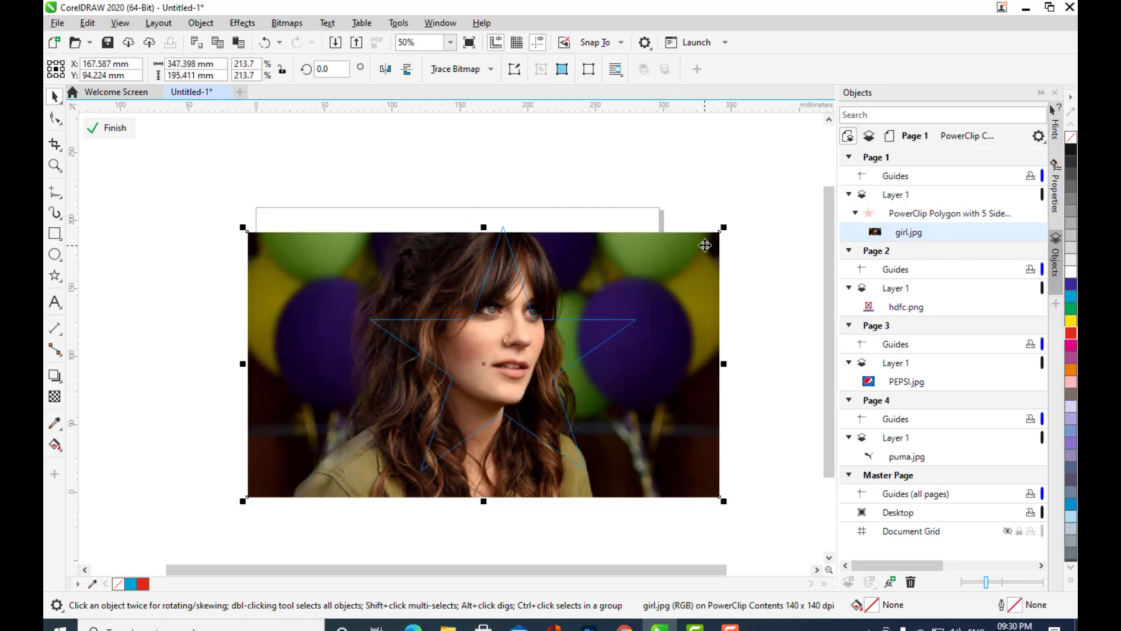
pyautogui.moveTo(722, 227); pyautogui.dragTo(745, 215)
pyautogui.moveTo(679, 313); pyautogui.dragTo(660, 317)
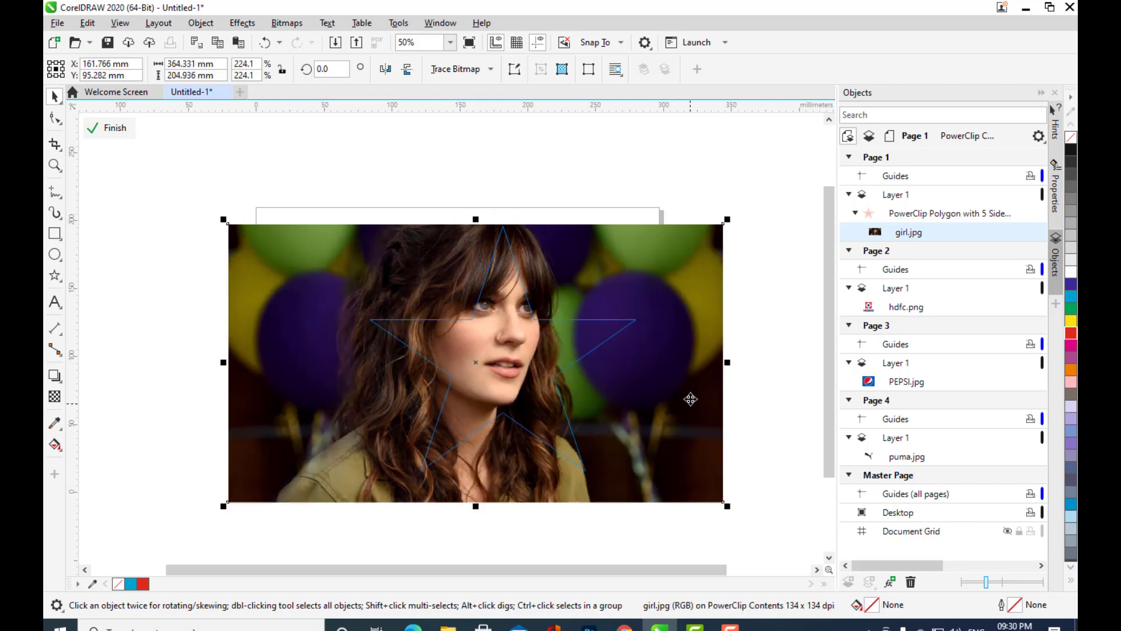
pyautogui.click(106, 129)
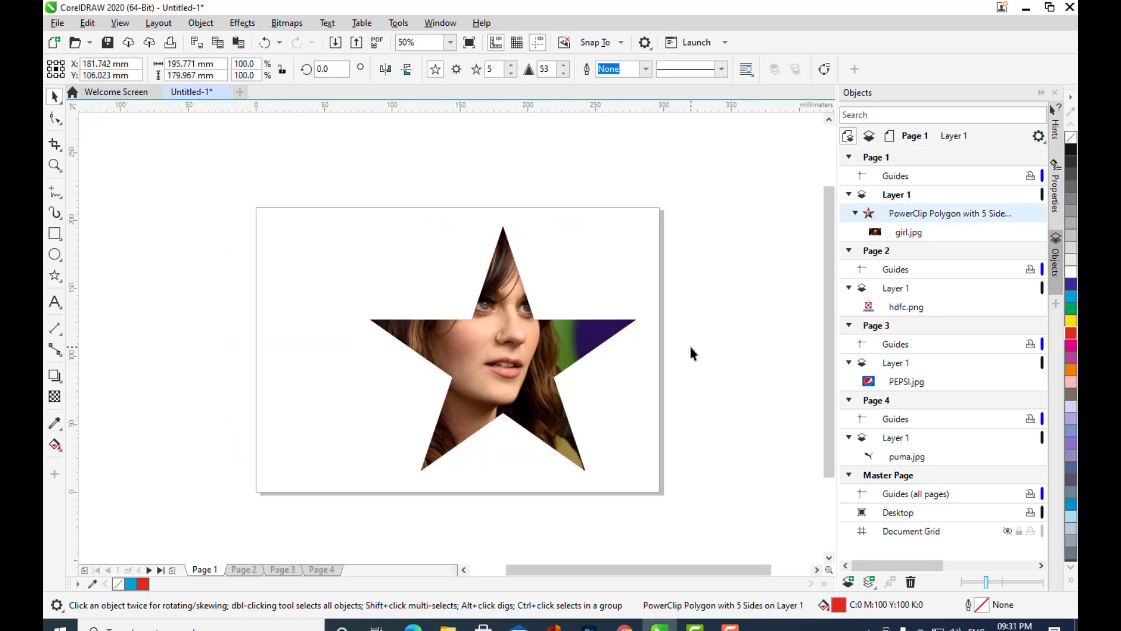
# Move the photo-filled star around the page to test it and delete it.
pyautogui.moveTo(553, 341); pyautogui.dragTo(476, 324)
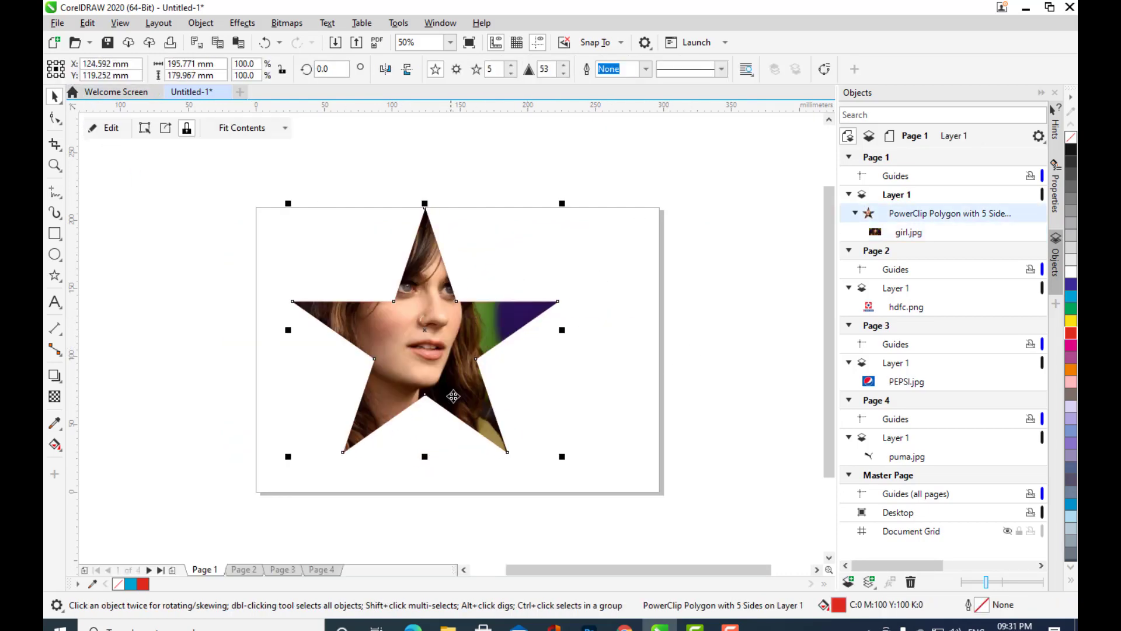
pyautogui.moveTo(455, 390); pyautogui.dragTo(526, 412)
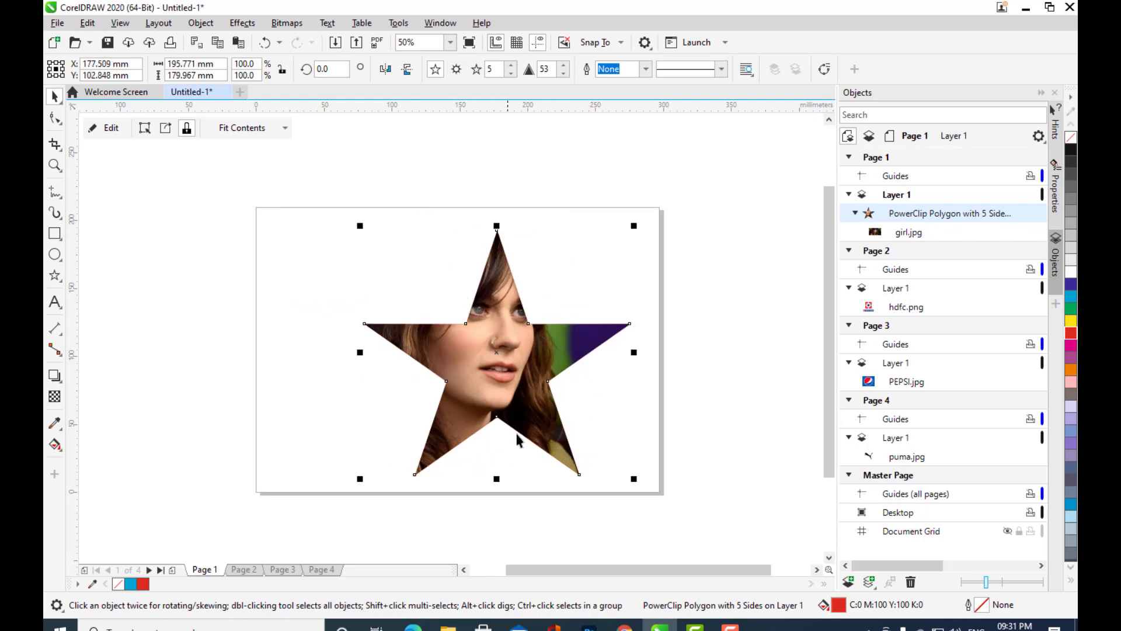
pyautogui.press('Delete')
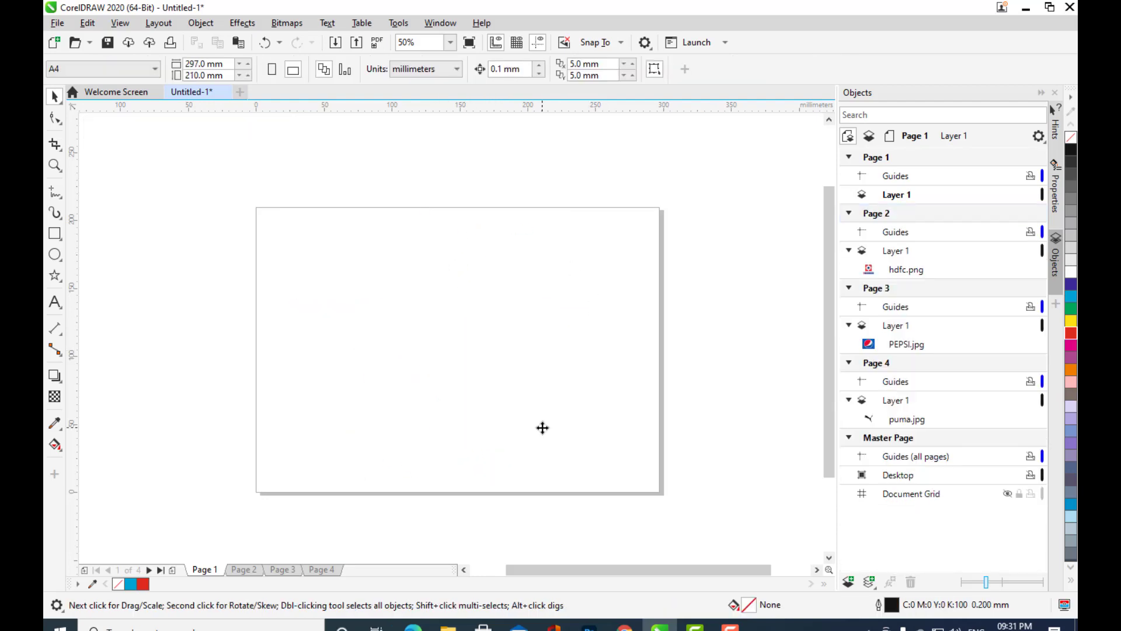
# Draw a heart from the common shapes, about 181 × 159 mm, near the centre of the page.
pyautogui.click(55, 276)
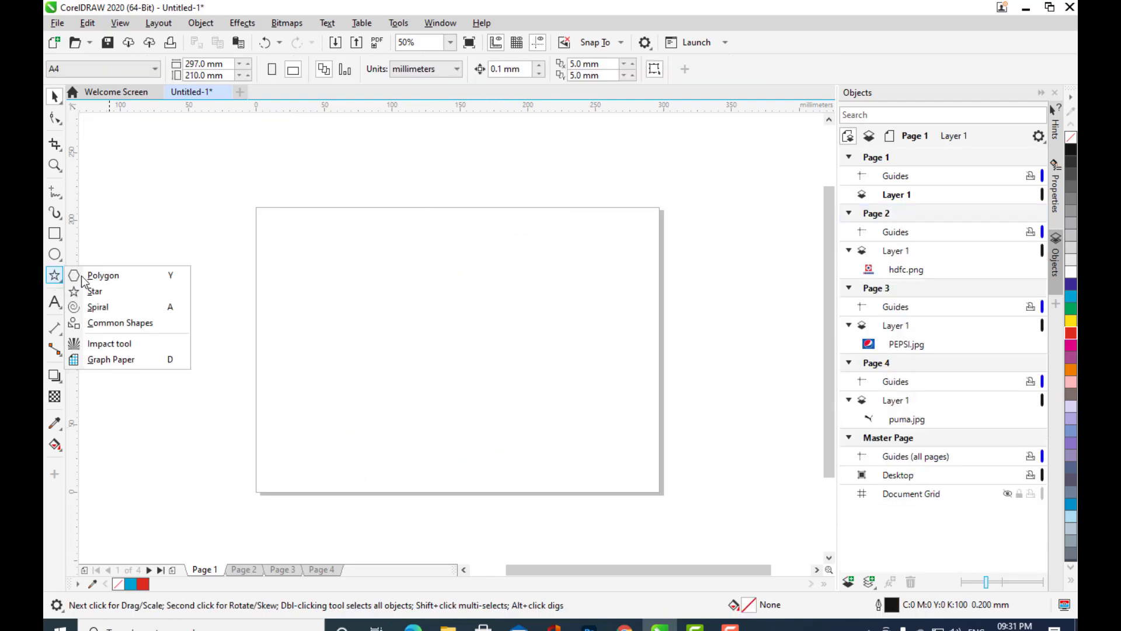
pyautogui.click(105, 321)
pyautogui.click(435, 69)
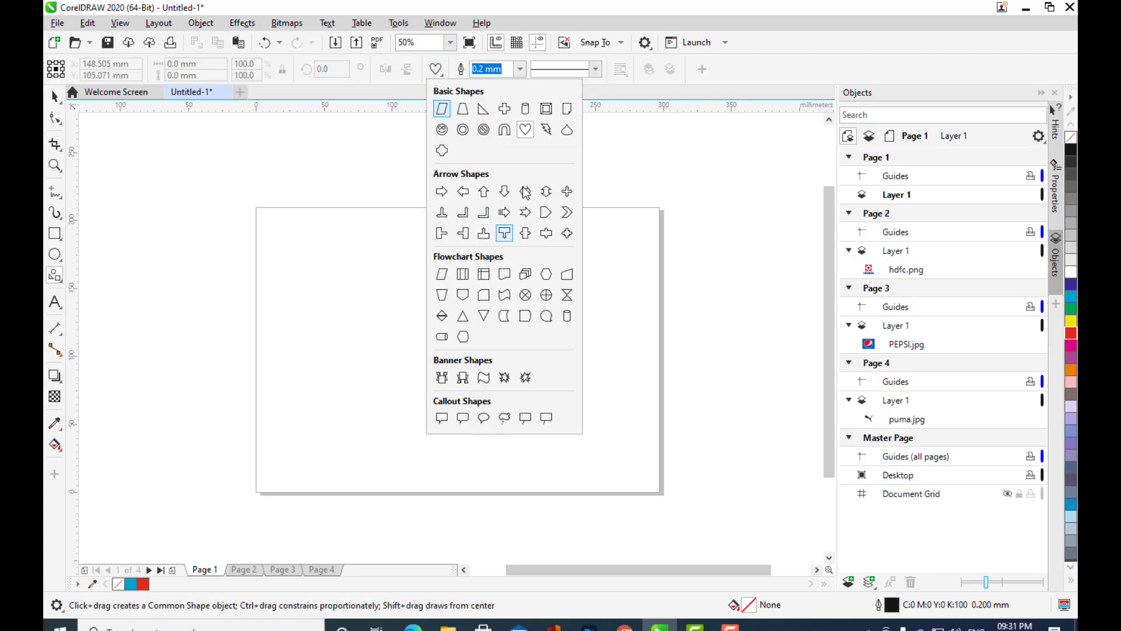
pyautogui.click(525, 135)
pyautogui.moveTo(321, 233); pyautogui.dragTo(576, 457)
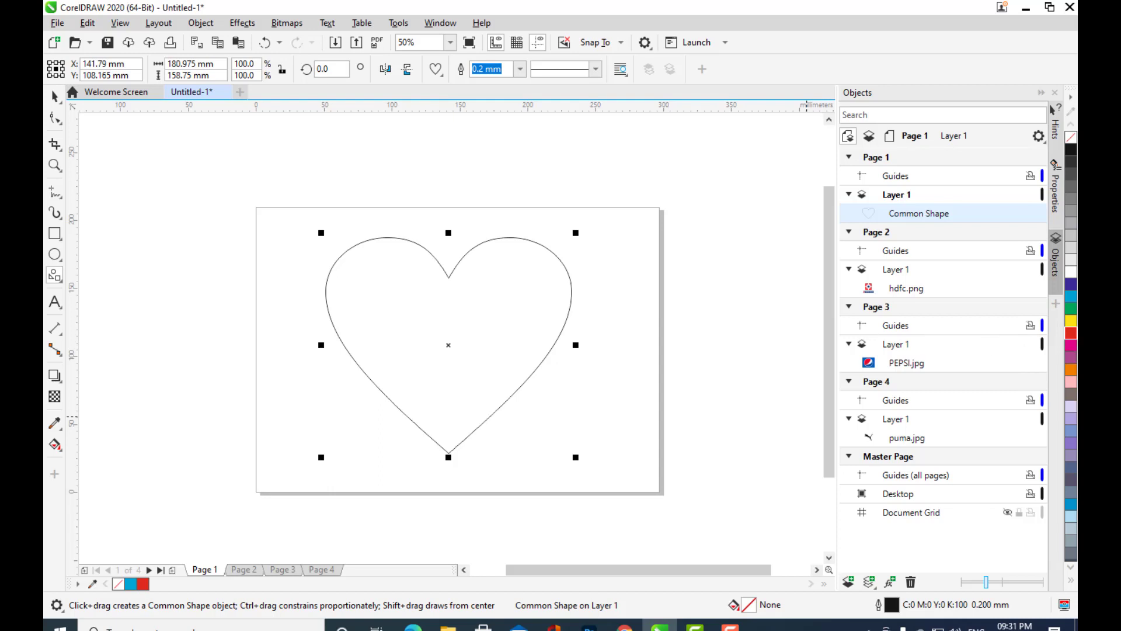
# Fill the heart with red and remove its outline.
pyautogui.click(1071, 338)
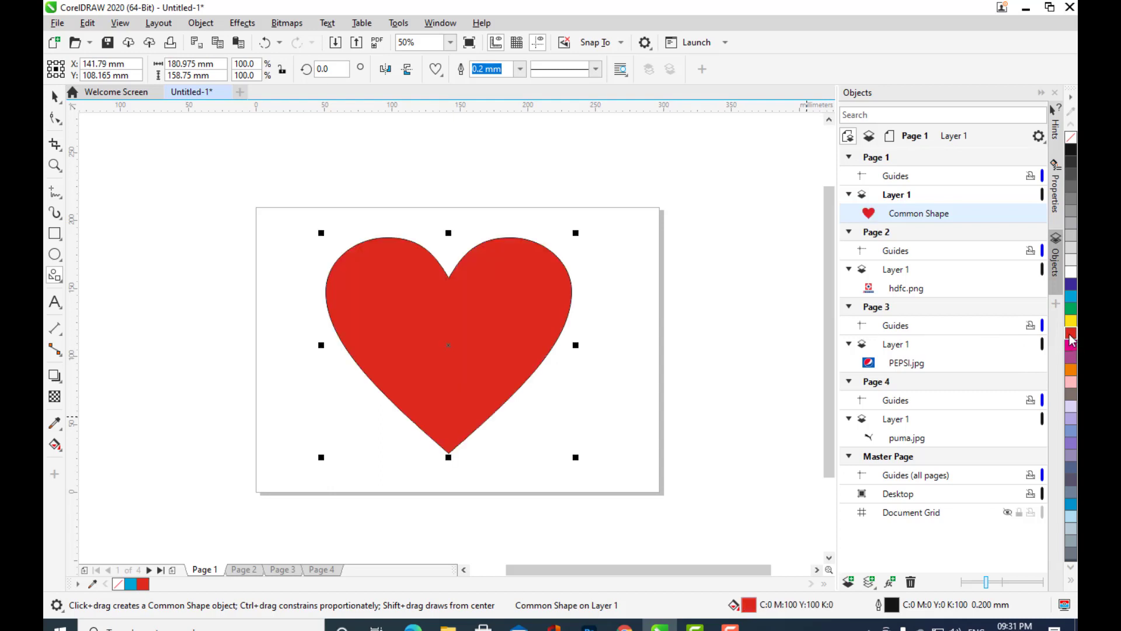
pyautogui.click(518, 69)
pyautogui.click(483, 80)
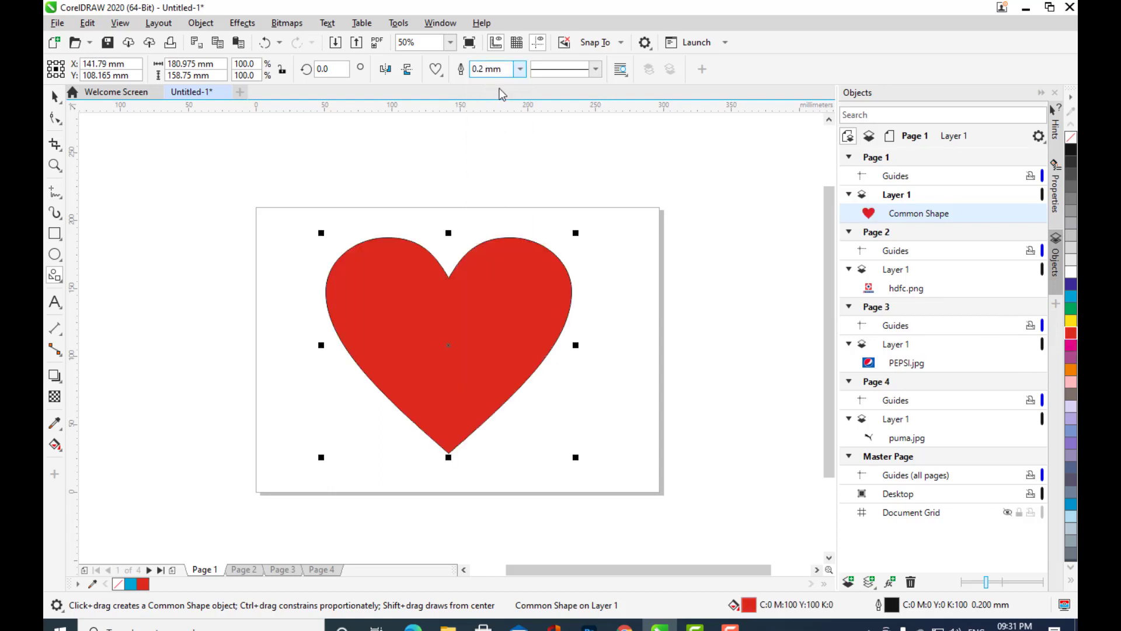
# Import the SMILE photo from the photoshop ref images folder and place it on the page.
pyautogui.click(58, 24)
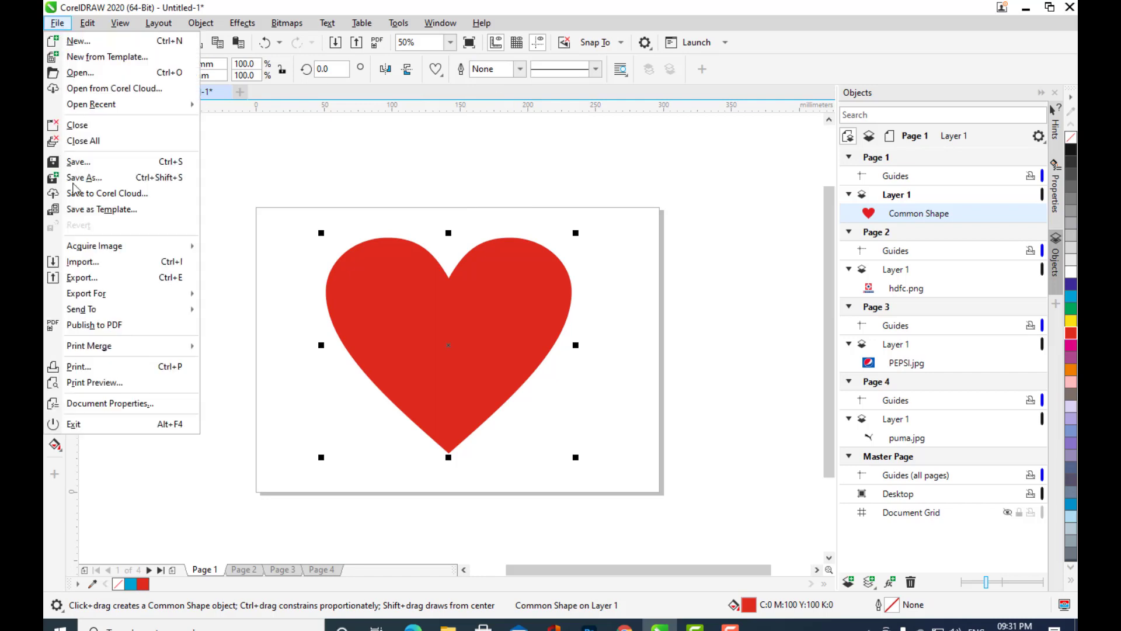
pyautogui.click(85, 268)
pyautogui.scroll(-5, 504, 183)
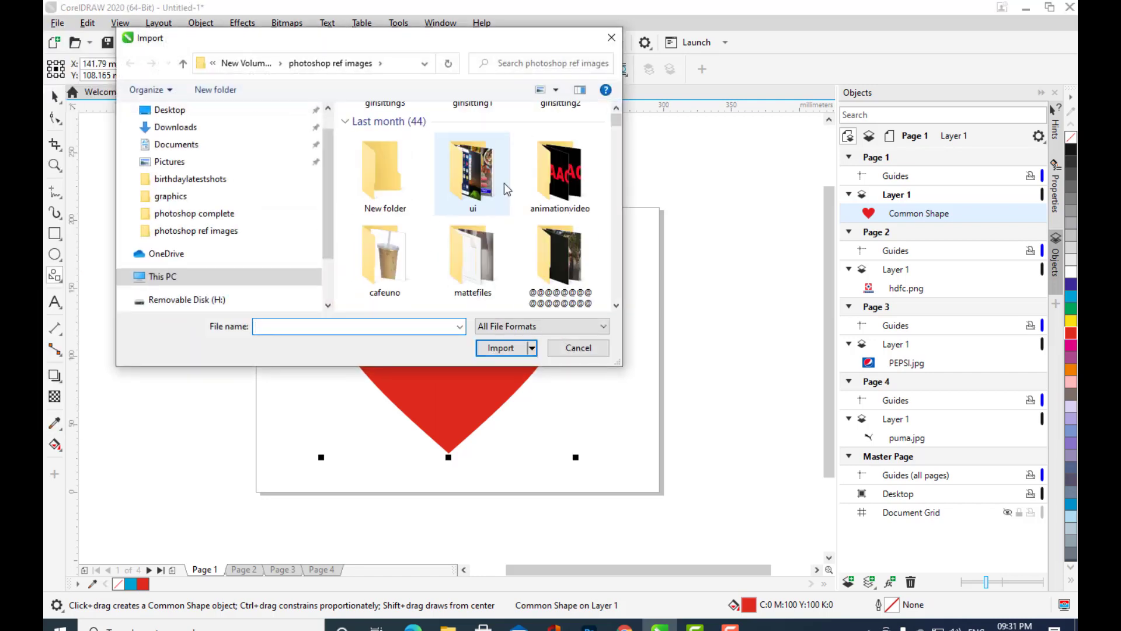
pyautogui.scroll(-3, 503, 184)
pyautogui.scroll(2, 504, 184)
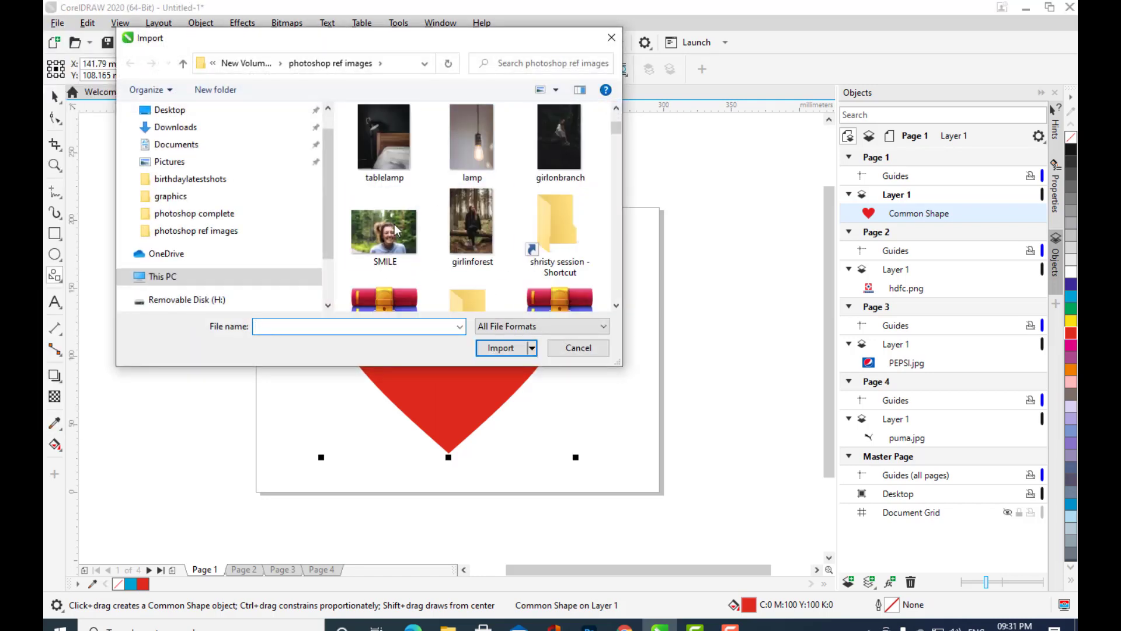
pyautogui.click(399, 236)
pyautogui.click(501, 347)
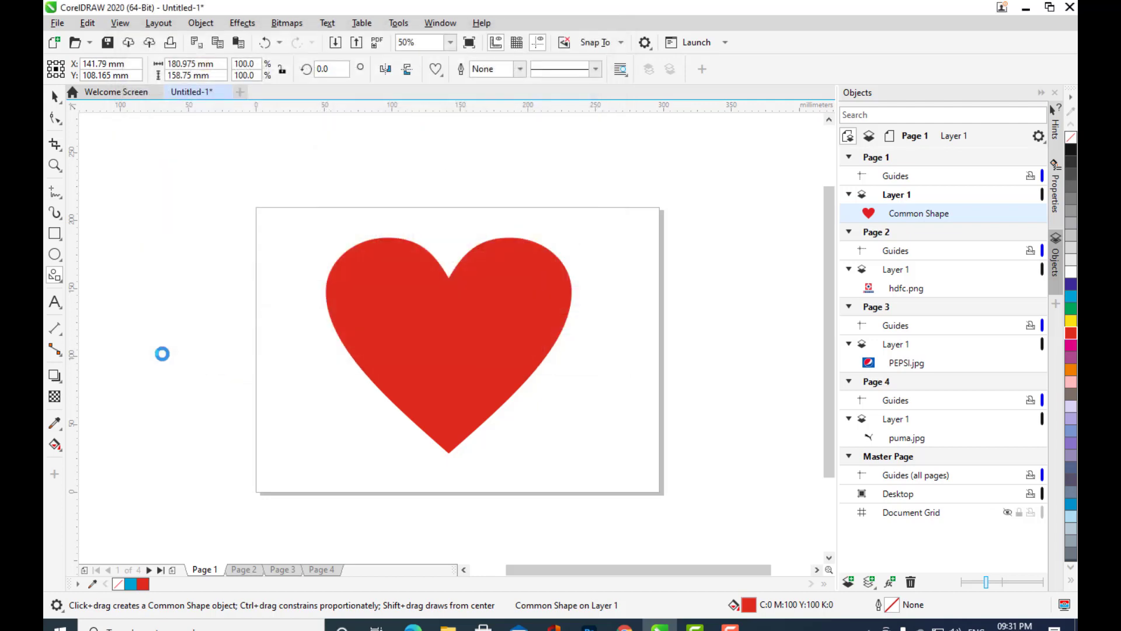
pyautogui.click(162, 352)
pyautogui.moveTo(630, 440); pyautogui.dragTo(273, 351)
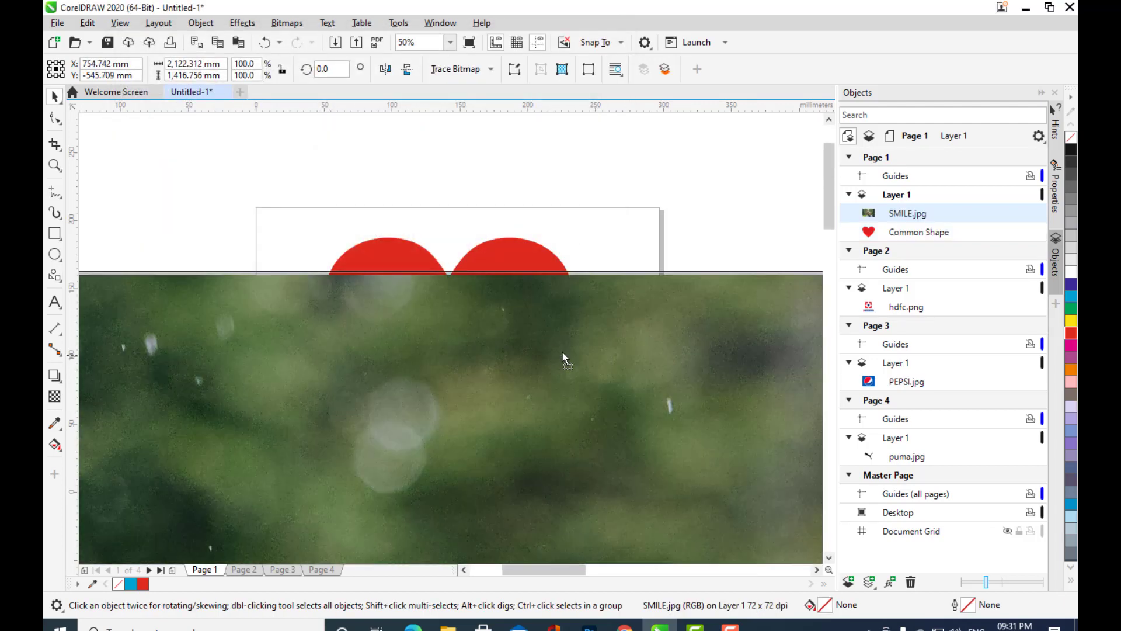
# Shrink the imported photo to about 317 × 212 mm and position it beside the page, clear of the heart.
pyautogui.scroll(-5, 559, 330)
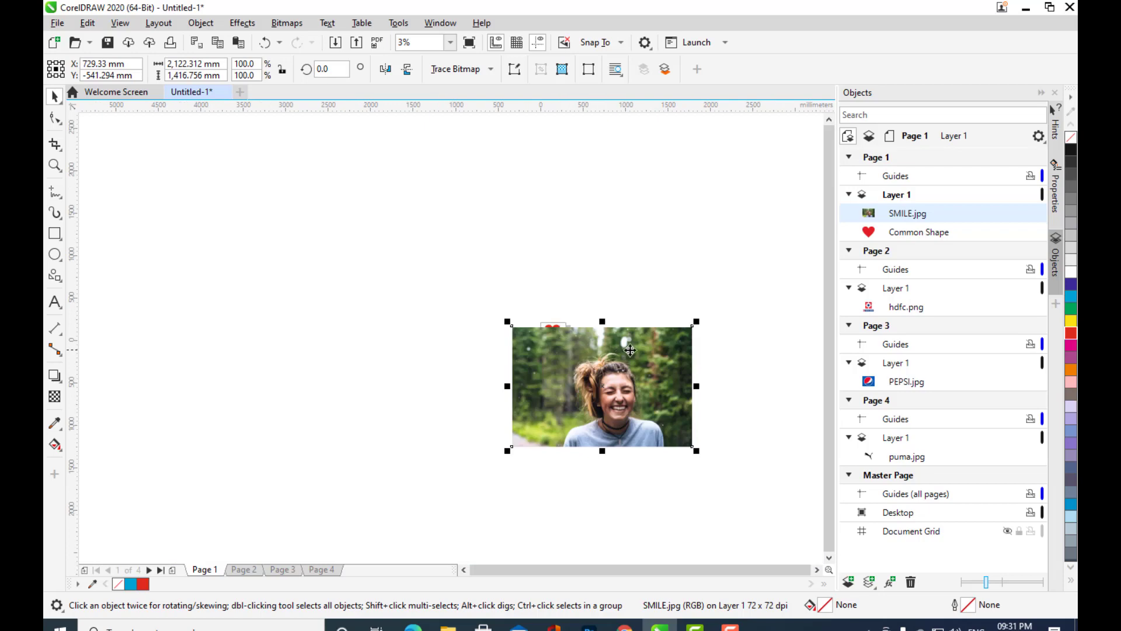
pyautogui.moveTo(696, 450); pyautogui.dragTo(570, 362)
pyautogui.scroll(4, 570, 367)
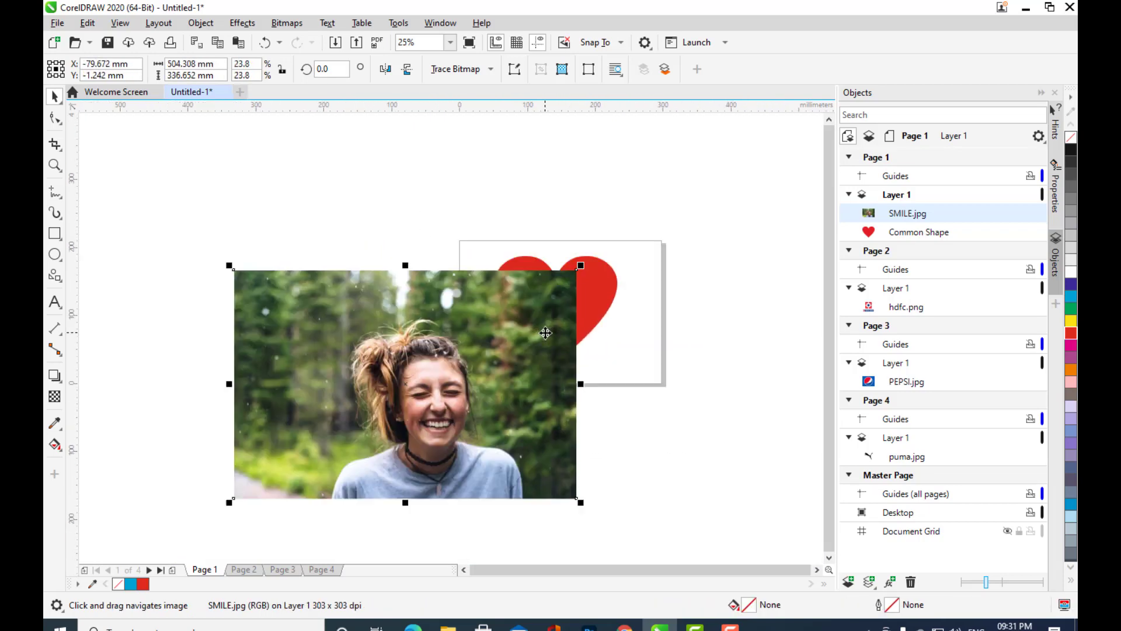
pyautogui.moveTo(579, 501); pyautogui.dragTo(454, 415)
pyautogui.moveTo(426, 320); pyautogui.dragTo(428, 288)
pyautogui.scroll(2, 427, 288)
pyautogui.scroll(-2, 507, 279)
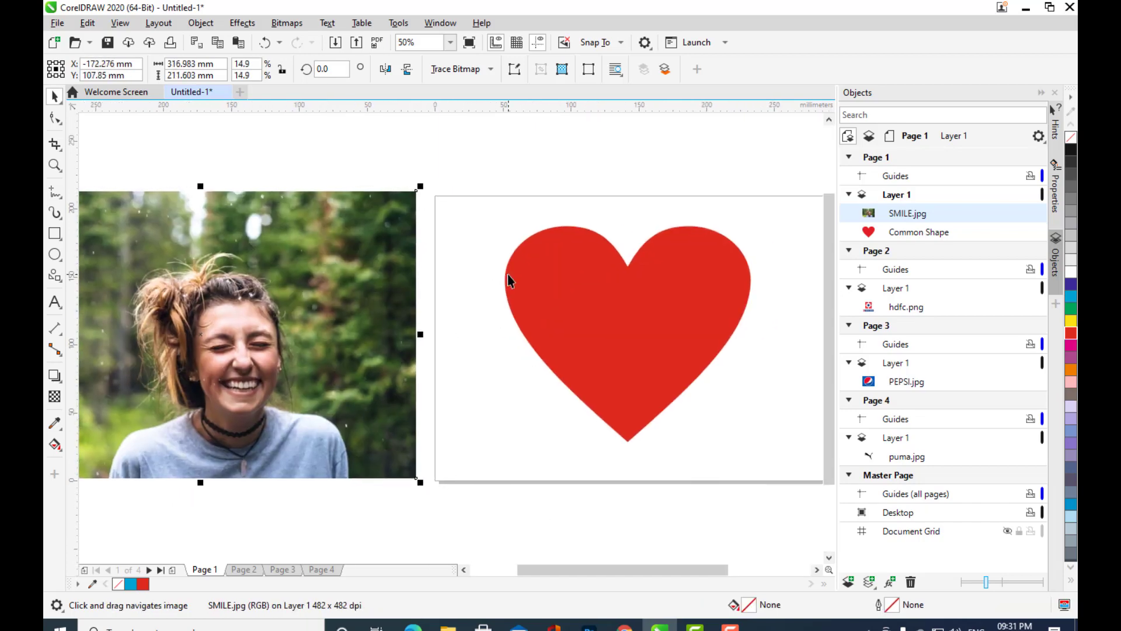
# Place the photo inside the red heart with PowerClip Inside and shift the filled heart slightly across the page.
pyautogui.rightClick(368, 264)
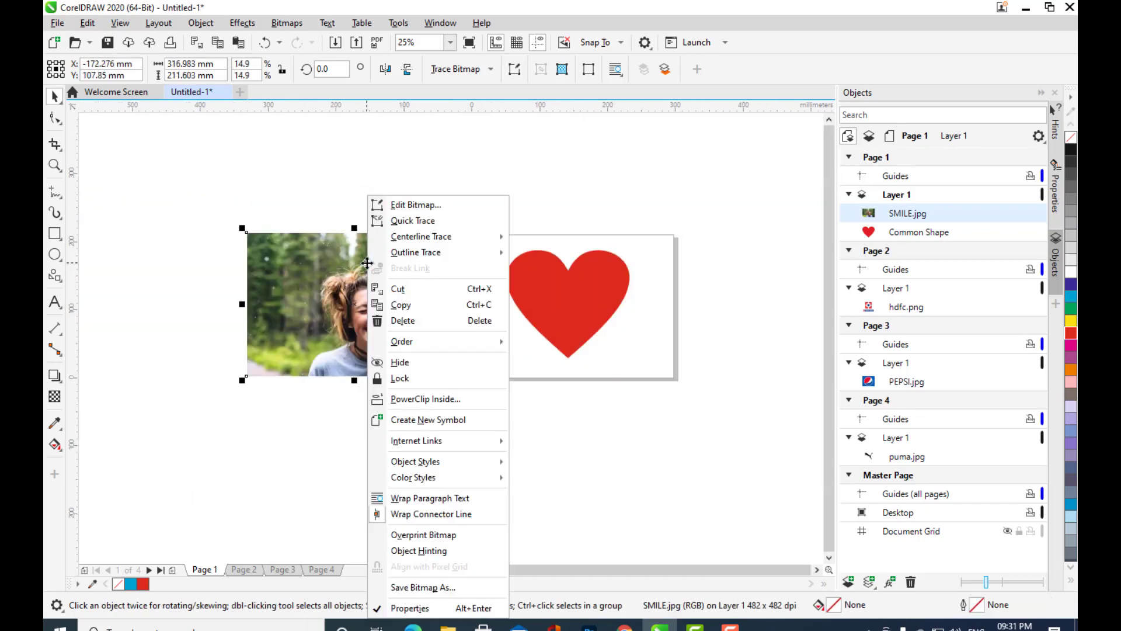
pyautogui.click(432, 399)
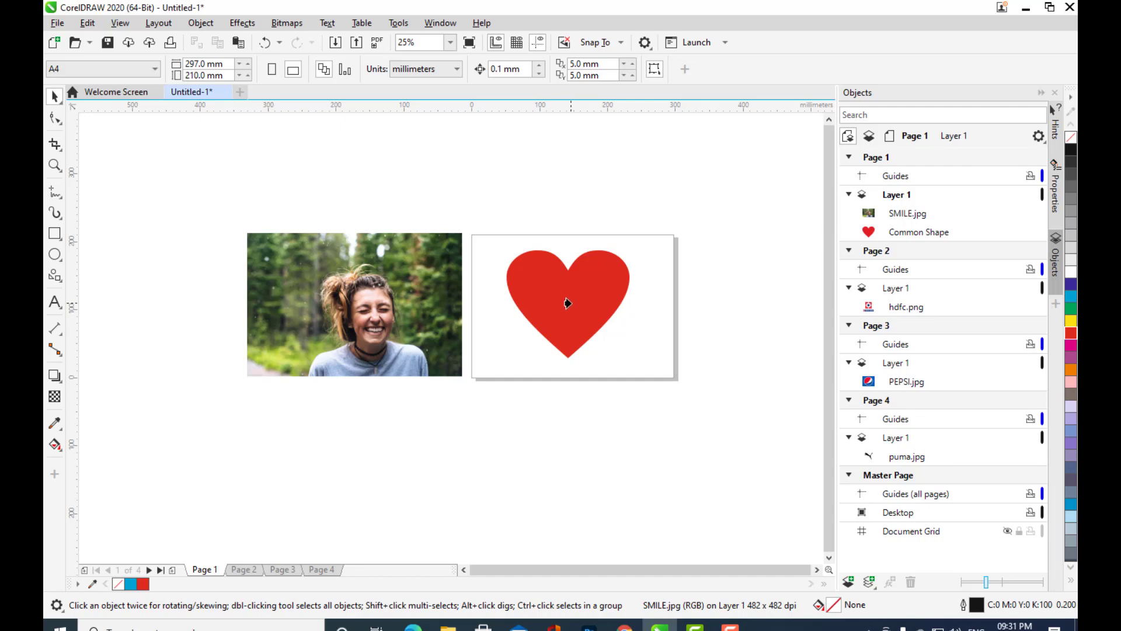
pyautogui.click(567, 303)
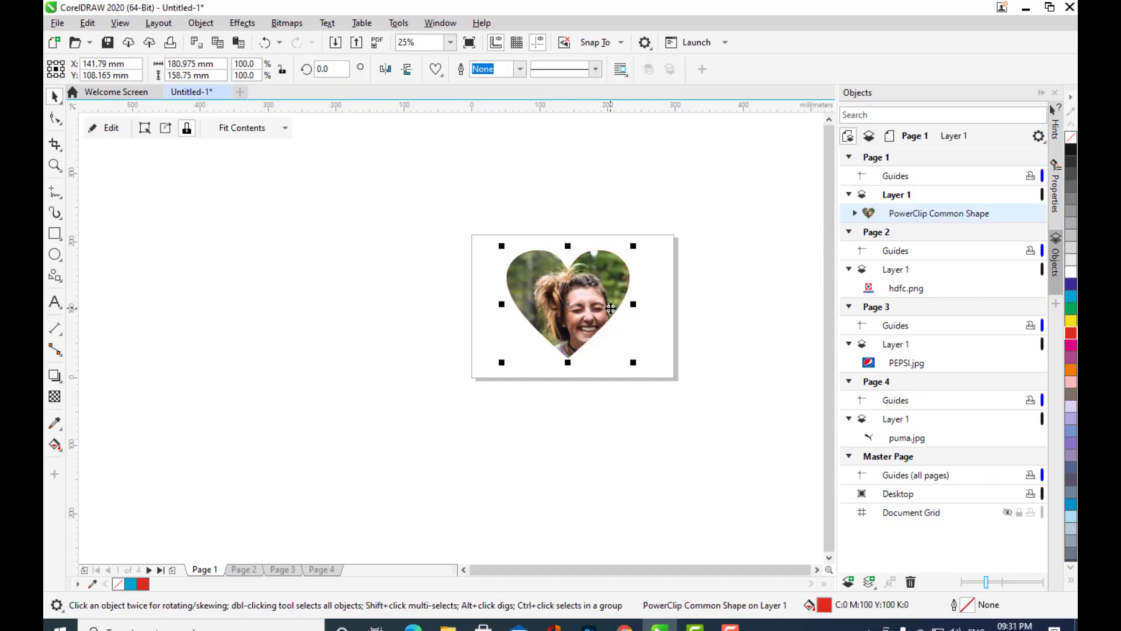
pyautogui.scroll(1, 610, 308)
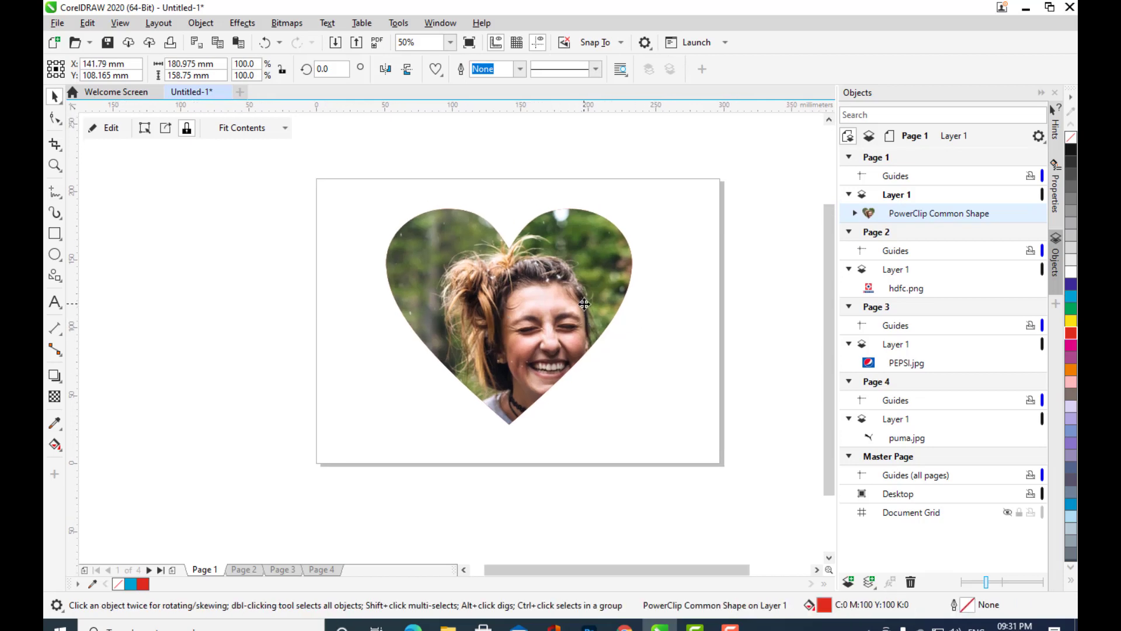
pyautogui.moveTo(584, 305)
pyautogui.mouseDown()
pyautogui.moveTo(566, 297)
pyautogui.moveTo(592, 304)
pyautogui.mouseUp()
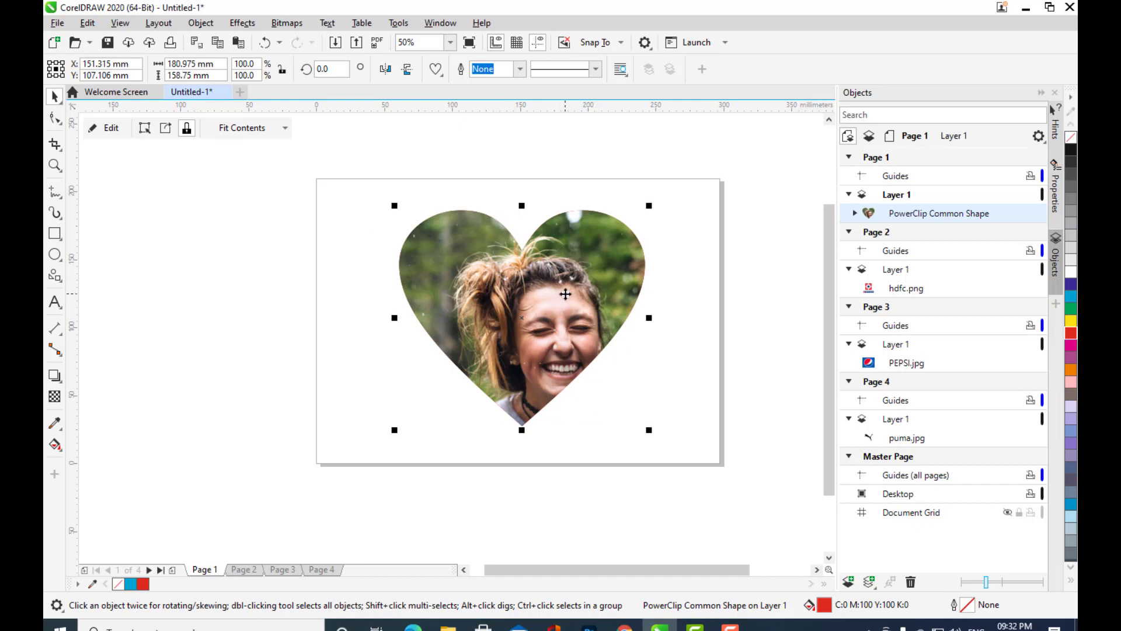
# Edit the PowerClip contents, shrinking the photo to about 283 × 189 mm and centring the face in the heart, and finish editing.
pyautogui.click(114, 131)
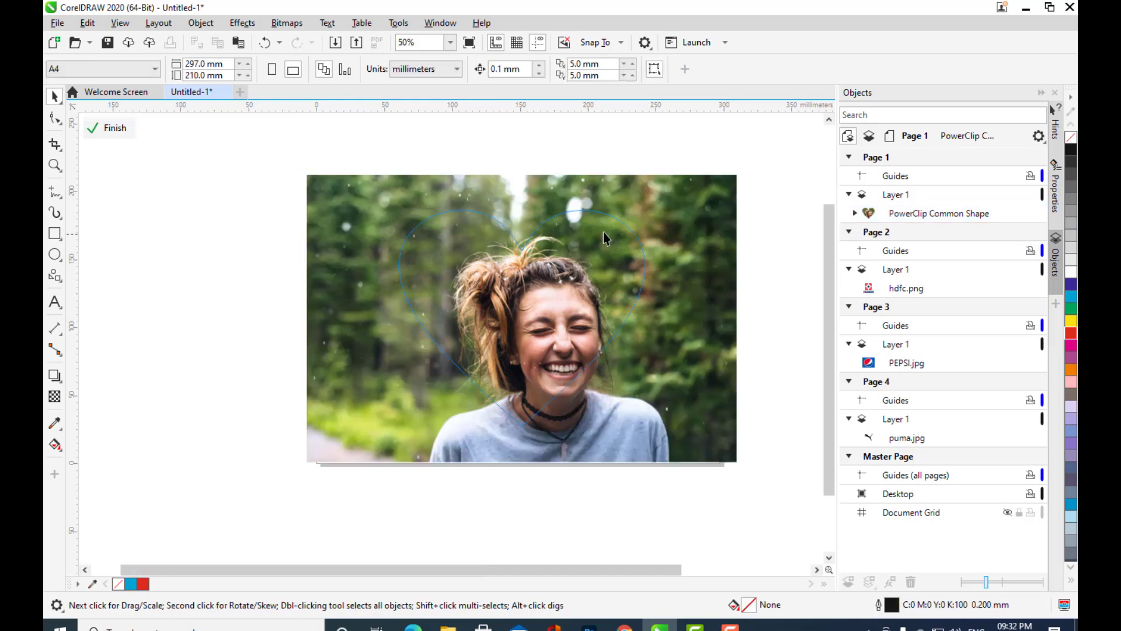
pyautogui.click(675, 197)
pyautogui.moveTo(675, 198)
pyautogui.mouseDown()
pyautogui.moveTo(651, 192)
pyautogui.moveTo(674, 196)
pyautogui.moveTo(666, 187)
pyautogui.moveTo(667, 197)
pyautogui.mouseUp()
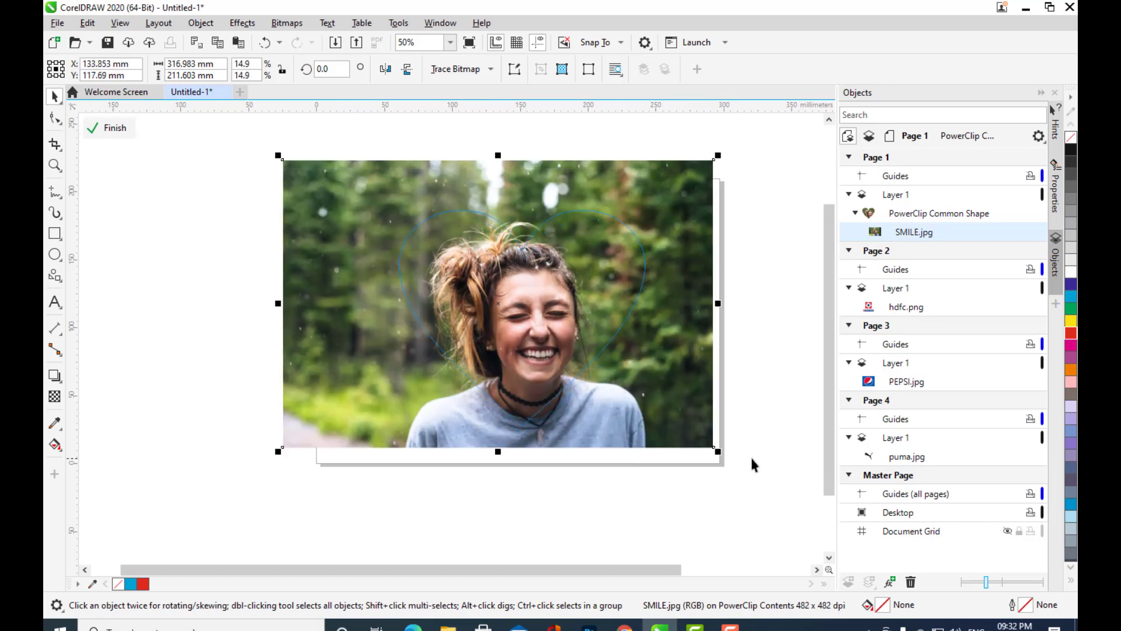
pyautogui.moveTo(719, 451); pyautogui.dragTo(659, 395)
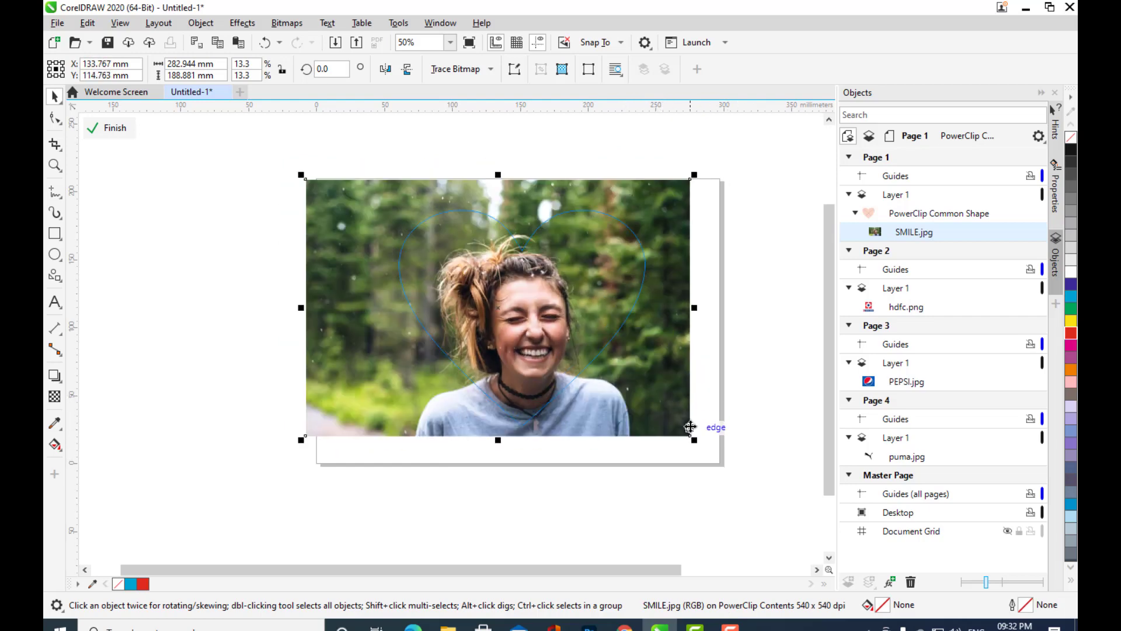
pyautogui.click(113, 129)
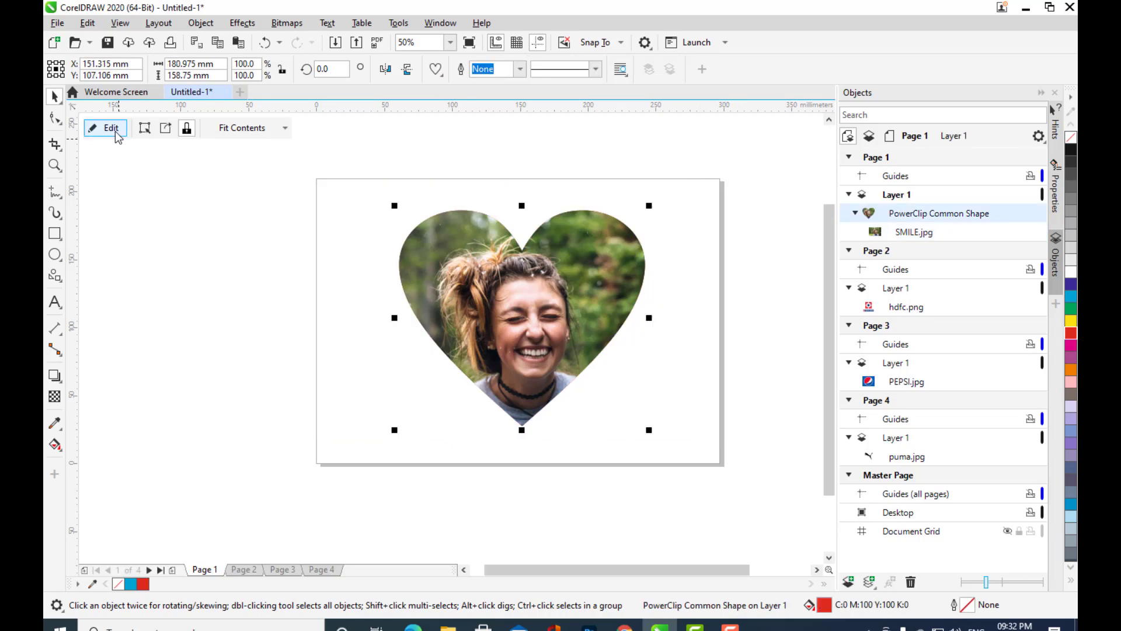
pyautogui.click(742, 285)
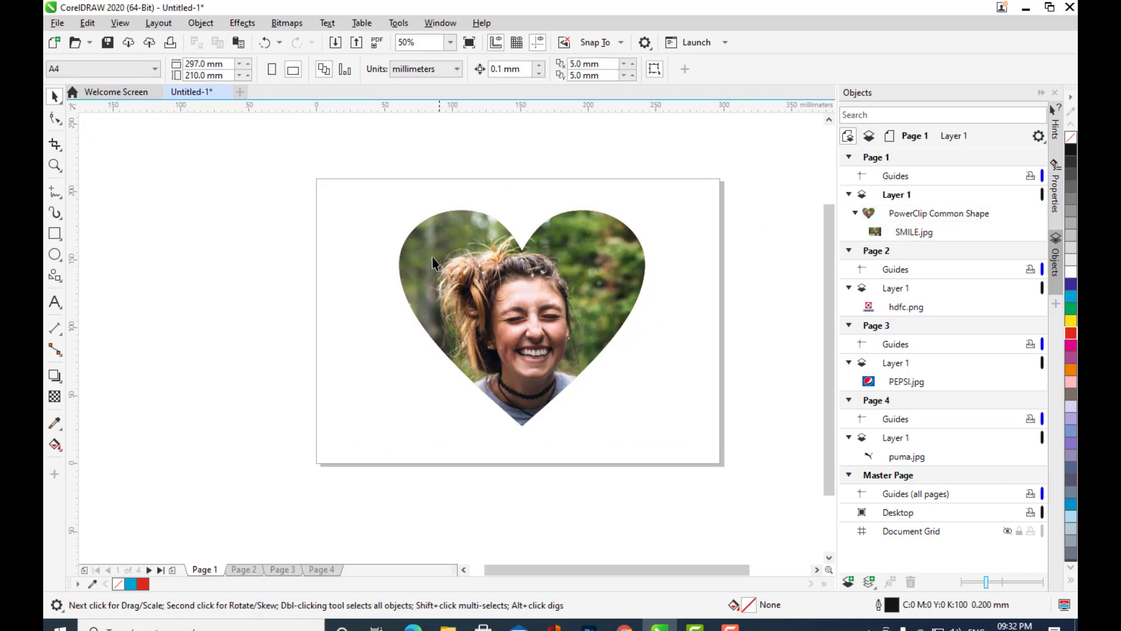
# Move the photo-filled heart around the page to test that the photo travels with it.
pyautogui.click(546, 290)
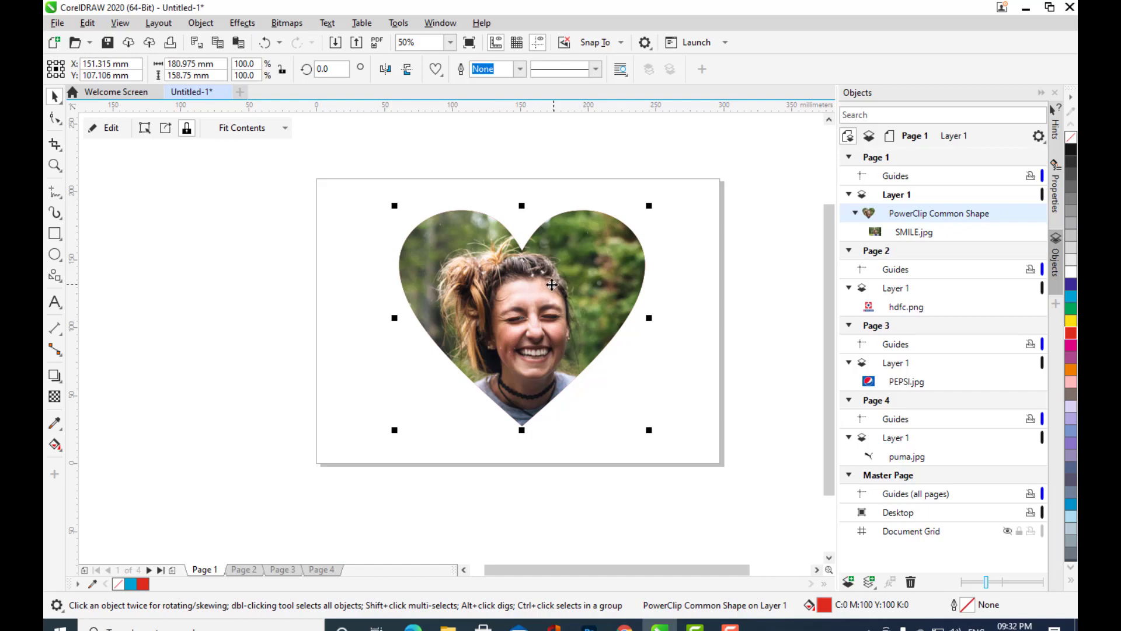
pyautogui.moveTo(552, 284)
pyautogui.mouseDown()
pyautogui.moveTo(520, 285)
pyautogui.moveTo(532, 281)
pyautogui.mouseUp()
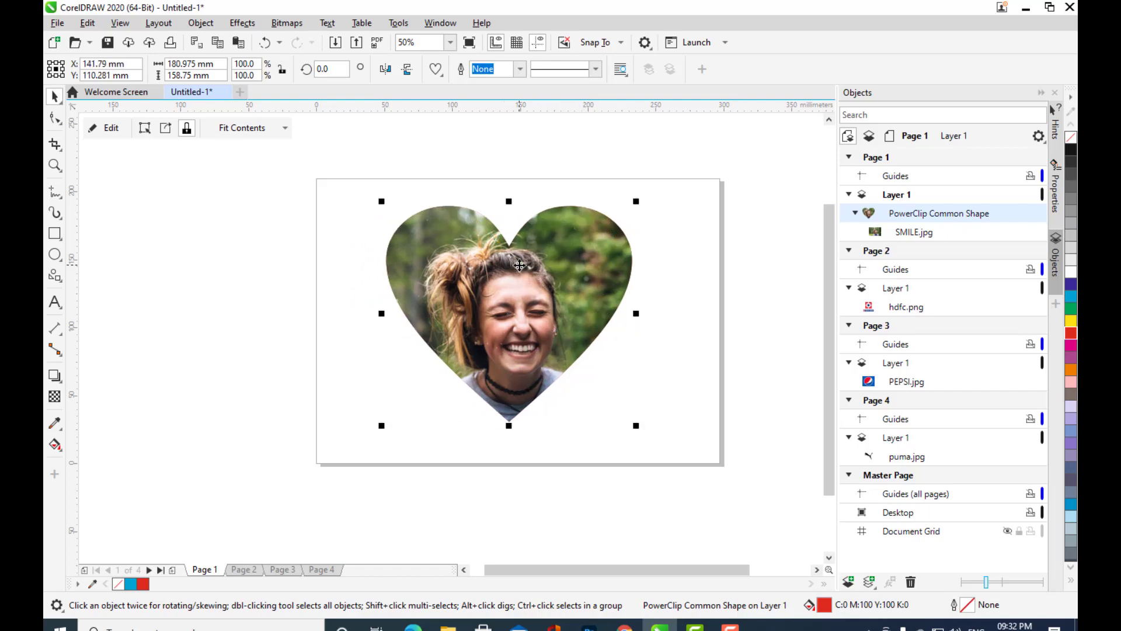
pyautogui.moveTo(515, 272); pyautogui.dragTo(502, 299)
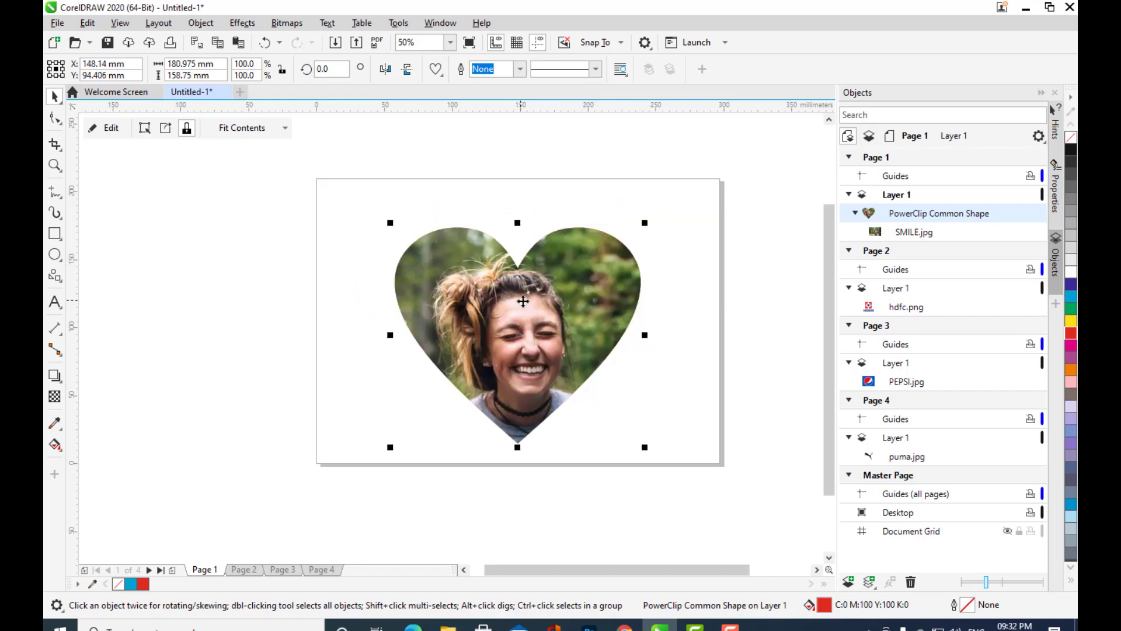
# Edit the heart's PowerClip contents, pull the photo away, delete it and finish editing.
pyautogui.doubleClick(520, 297)
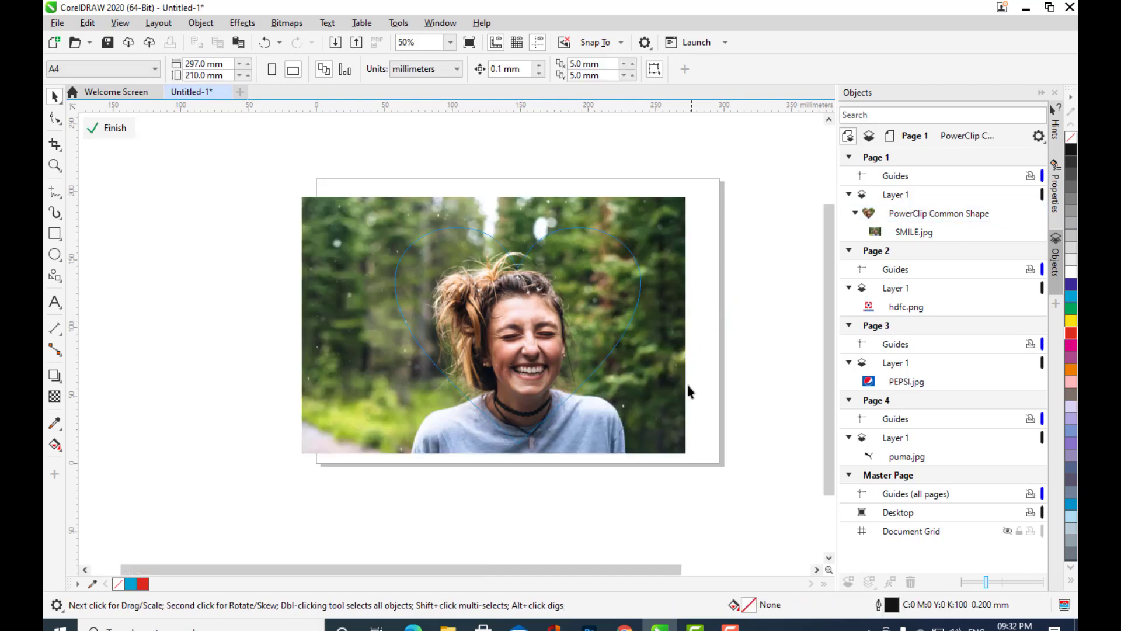
pyautogui.click(675, 421)
pyautogui.moveTo(637, 411); pyautogui.dragTo(741, 337)
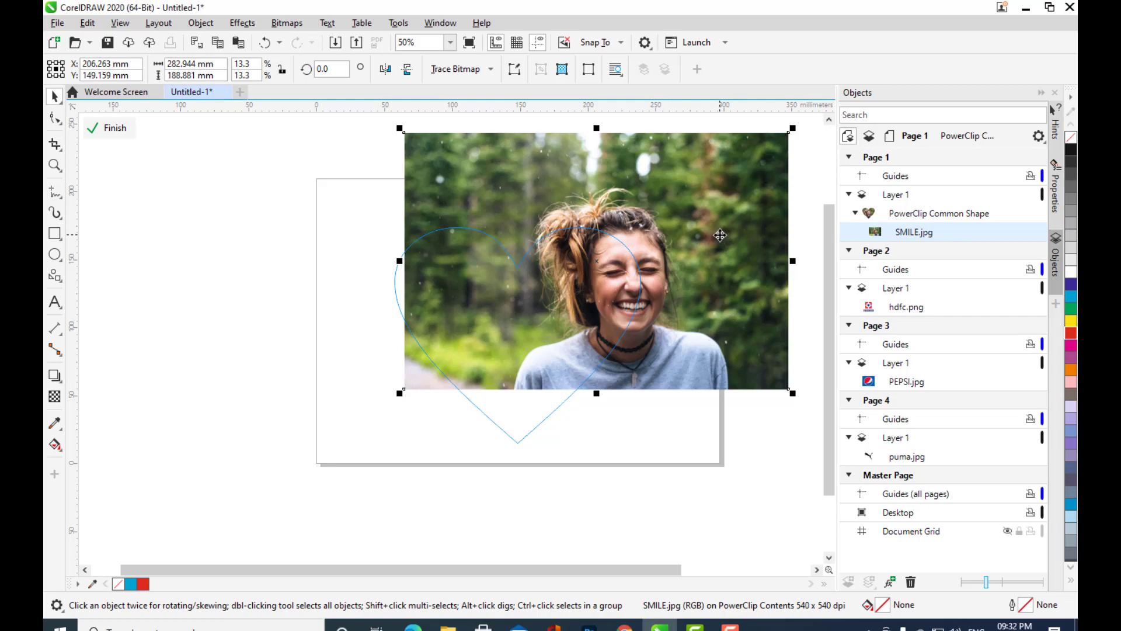
pyautogui.press('Delete')
pyautogui.click(120, 132)
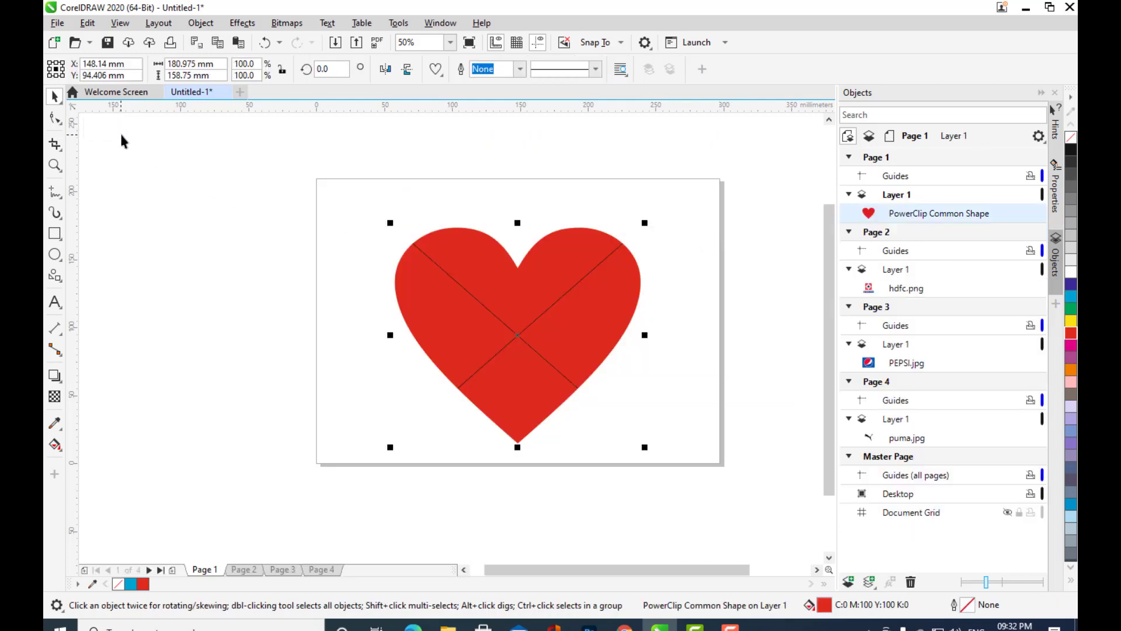
# Move the empty PowerClip heart frame to several positions around the page.
pyautogui.click(520, 325)
pyautogui.moveTo(520, 325); pyautogui.dragTo(568, 308)
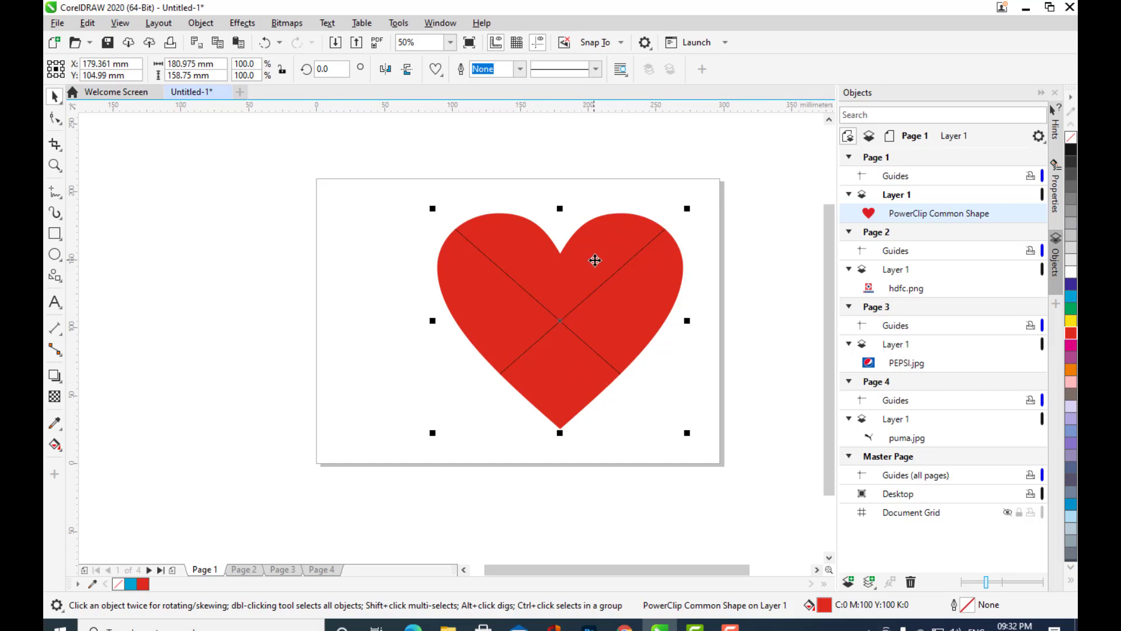
pyautogui.moveTo(590, 257); pyautogui.dragTo(521, 316)
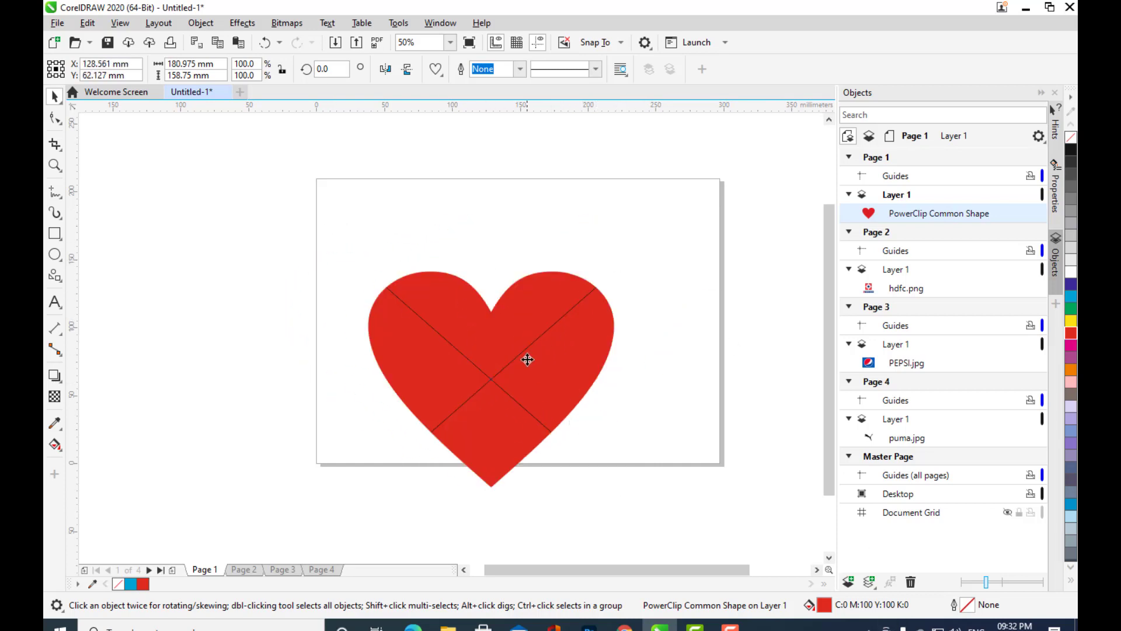
pyautogui.moveTo(527, 360); pyautogui.dragTo(548, 279)
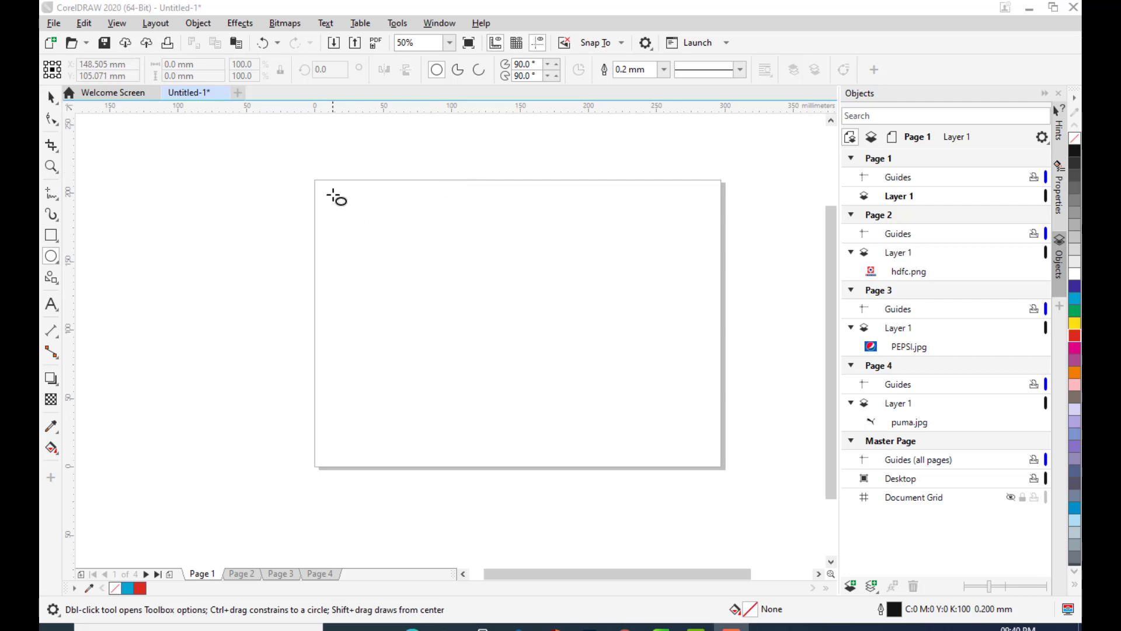
# Draw a circle about 107 mm across and, beside it, a green-filled rectangle about 147 × 90 mm.
pyautogui.moveTo(331, 192); pyautogui.dragTo(478, 340)
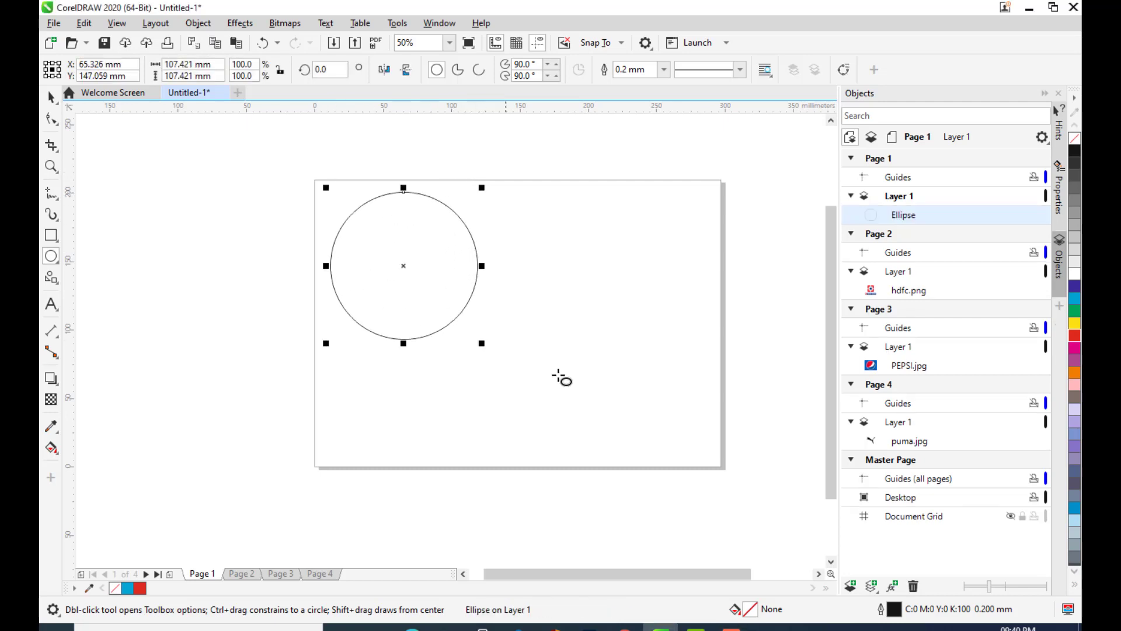
pyautogui.click(51, 235)
pyautogui.moveTo(504, 210); pyautogui.dragTo(704, 334)
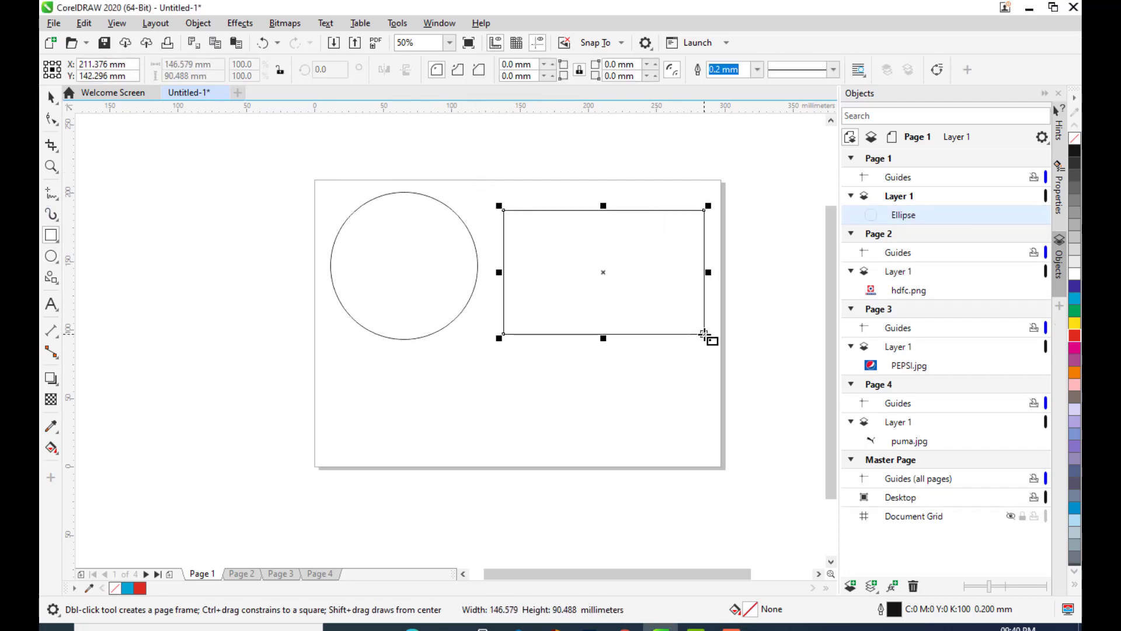
pyautogui.click(1074, 311)
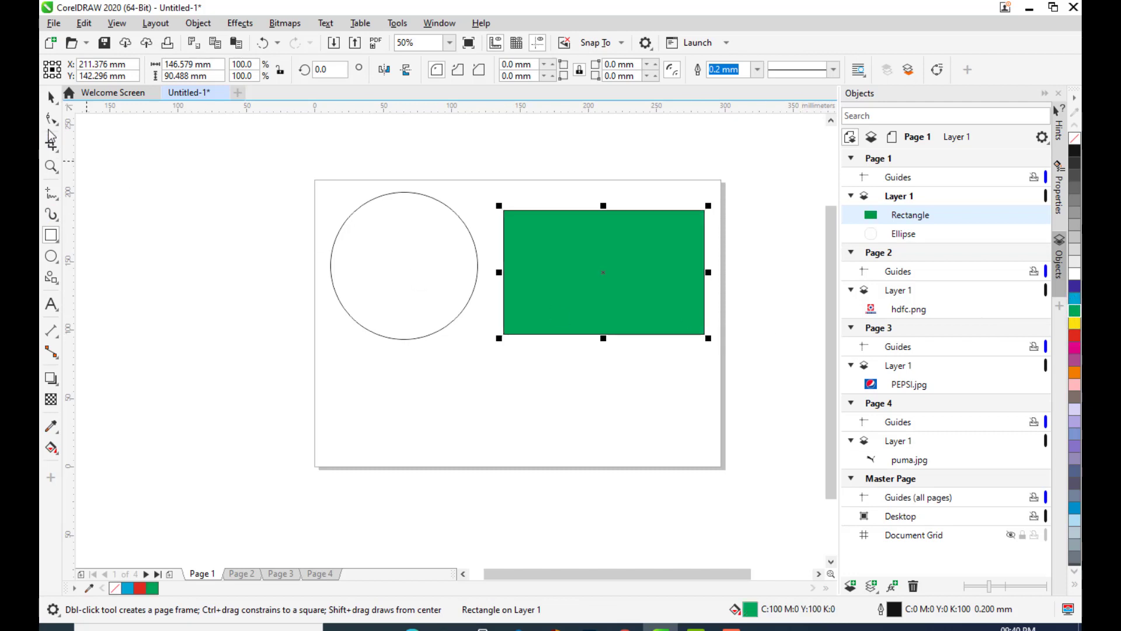
# Fill the circle with yellow.
pyautogui.click(51, 97)
pyautogui.click(443, 207)
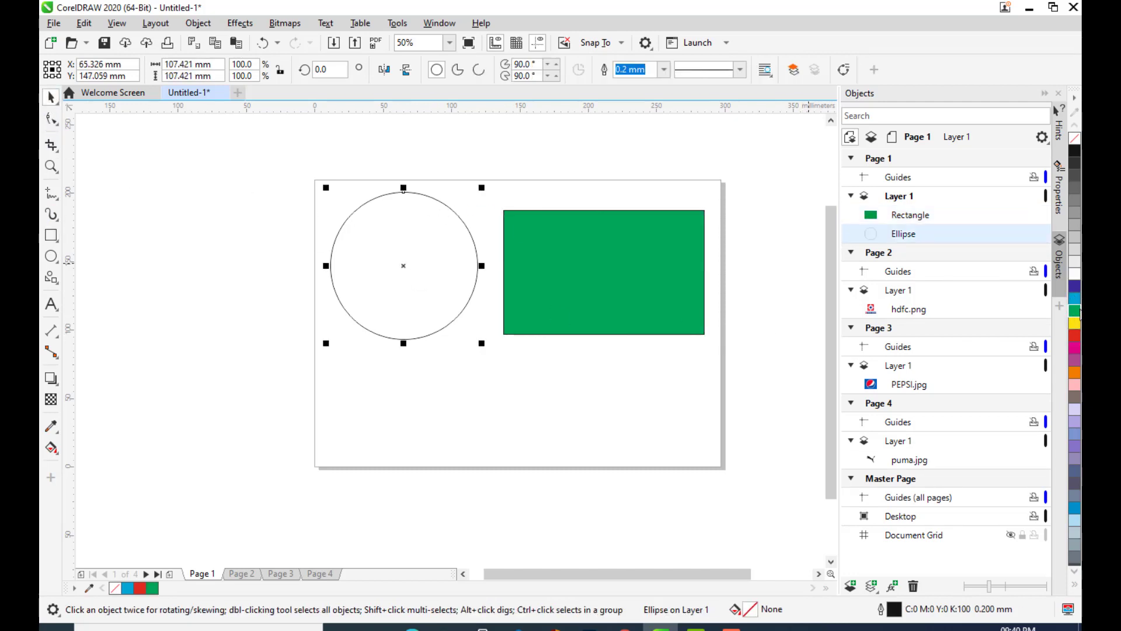
pyautogui.click(1074, 326)
# Remove the outlines from both the green rectangle and the yellow circle by setting their outline width to None.
pyautogui.click(655, 275)
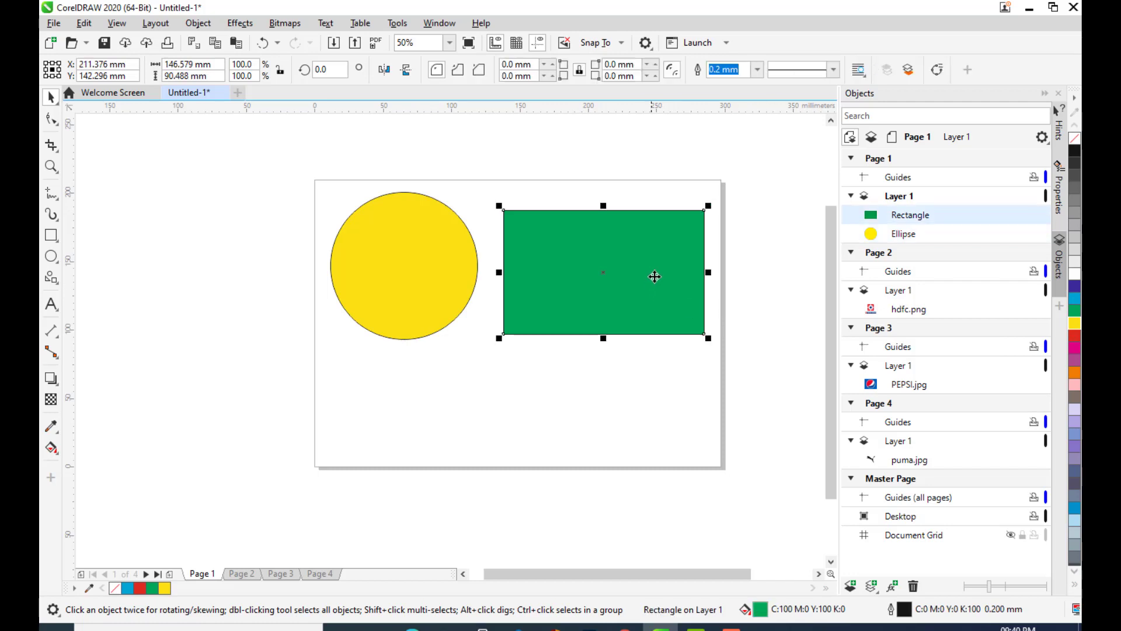
pyautogui.click(758, 70)
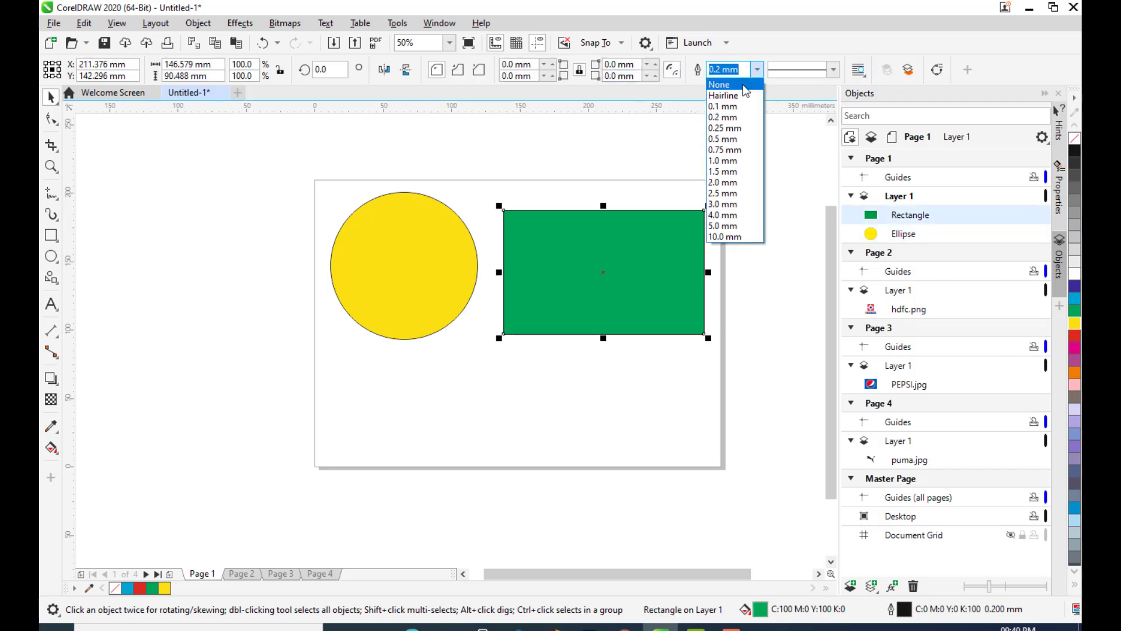
pyautogui.click(724, 82)
pyautogui.click(419, 251)
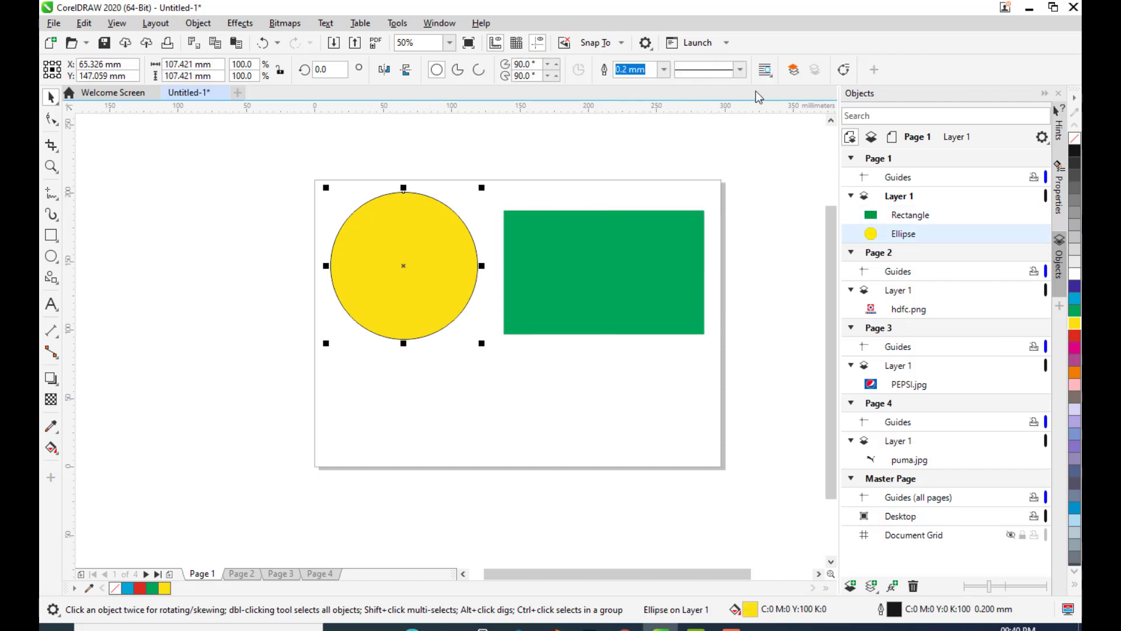
pyautogui.click(664, 69)
pyautogui.click(627, 84)
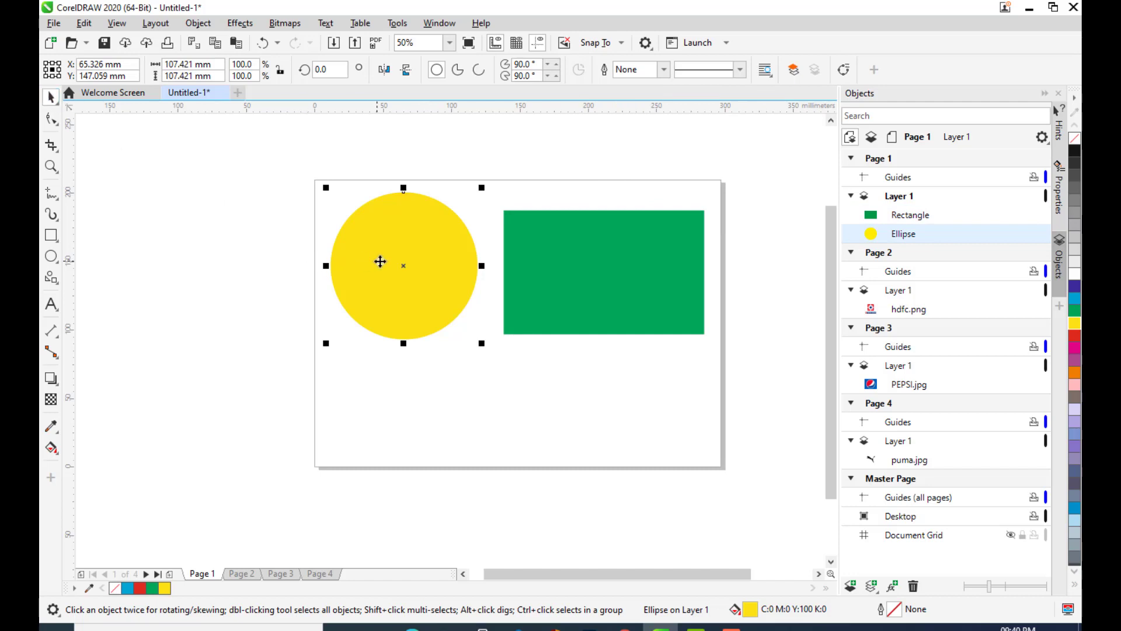
# Enlarge the yellow circle to about 117 mm across and place it just beside the green rectangle.
pyautogui.moveTo(416, 232); pyautogui.dragTo(427, 266)
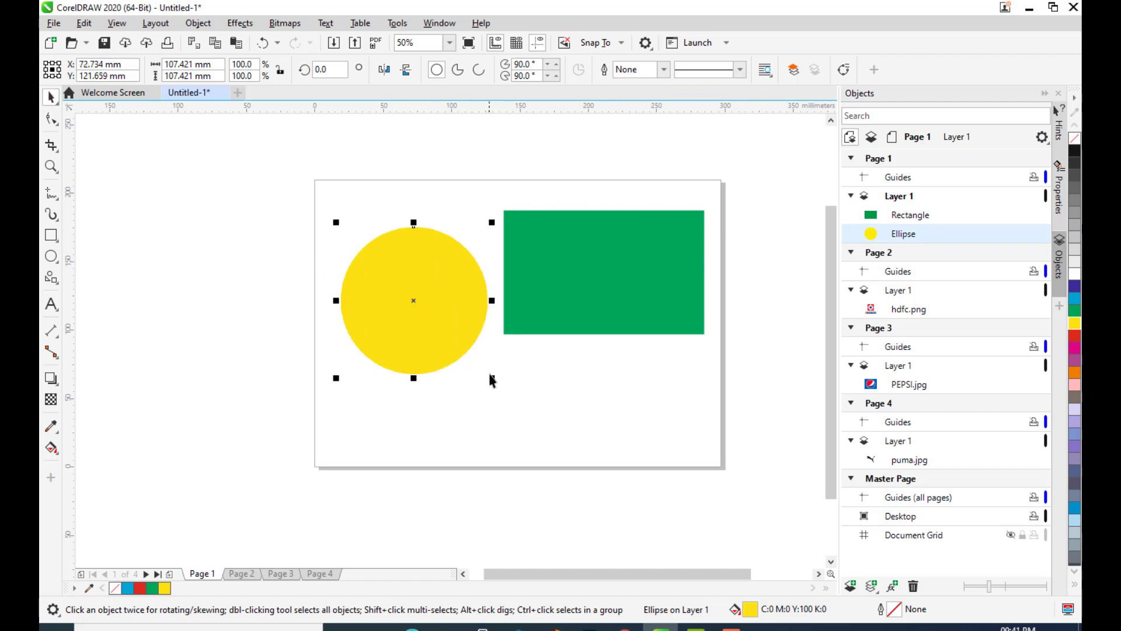
pyautogui.moveTo(492, 378); pyautogui.dragTo(500, 383)
pyautogui.moveTo(447, 304); pyautogui.dragTo(439, 283)
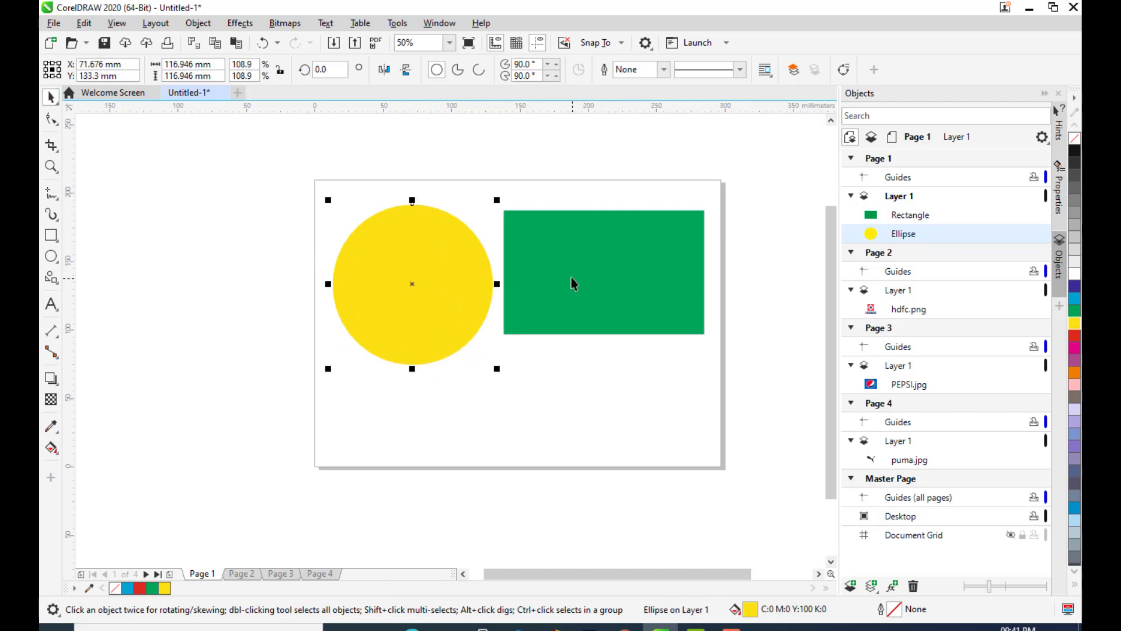
# Overlap the green rectangle onto the circle's right side and scale it down to about 105 × 65 mm.
pyautogui.click(571, 282)
pyautogui.moveTo(601, 260); pyautogui.dragTo(552, 269)
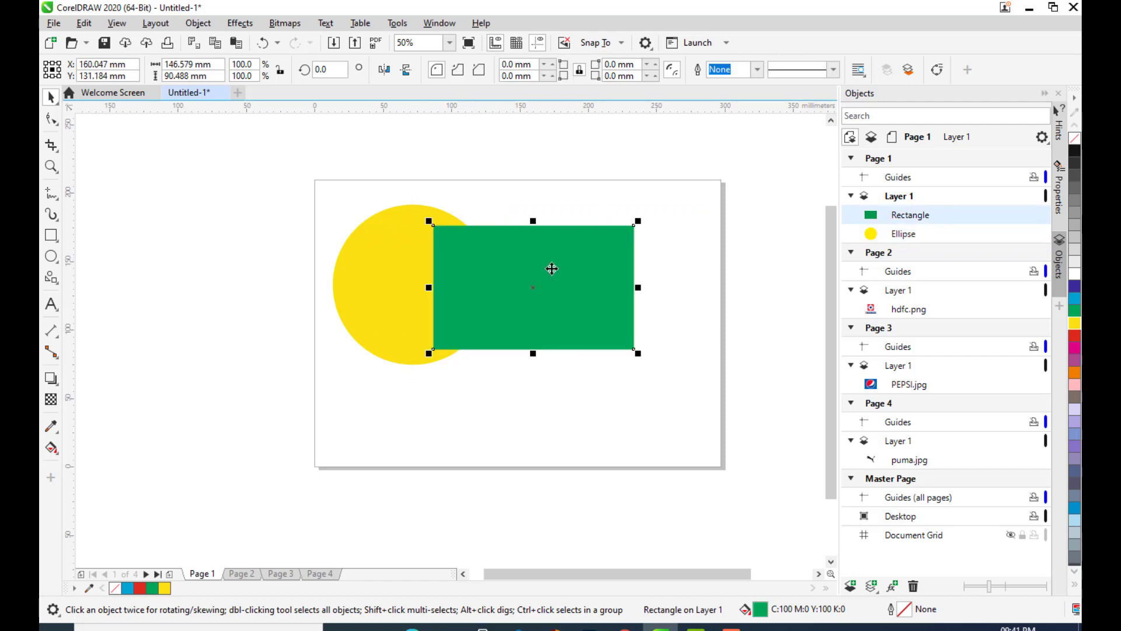
pyautogui.moveTo(637, 221); pyautogui.dragTo(606, 243)
pyautogui.moveTo(554, 279); pyautogui.dragTo(541, 275)
pyautogui.click(633, 283)
# Select the circle and rectangle together and examine the shaping options offered for them, including Back minus front and Create boundary.
pyautogui.click(404, 296)
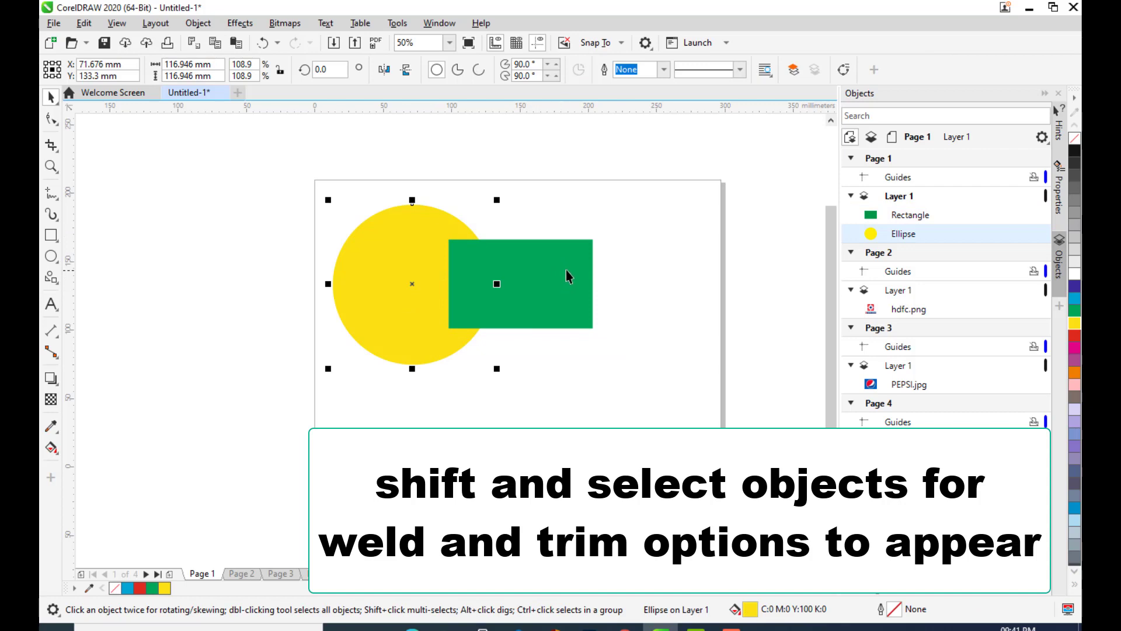
pyautogui.keyDown('shift'); pyautogui.click(569, 275); pyautogui.keyUp('shift')
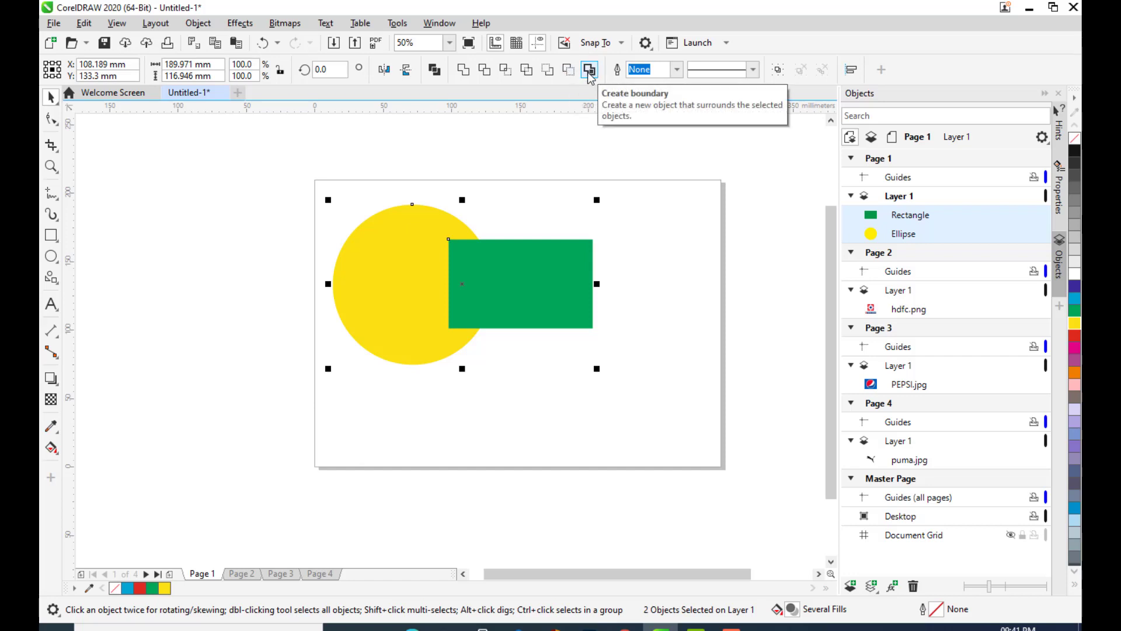
pyautogui.click(536, 287)
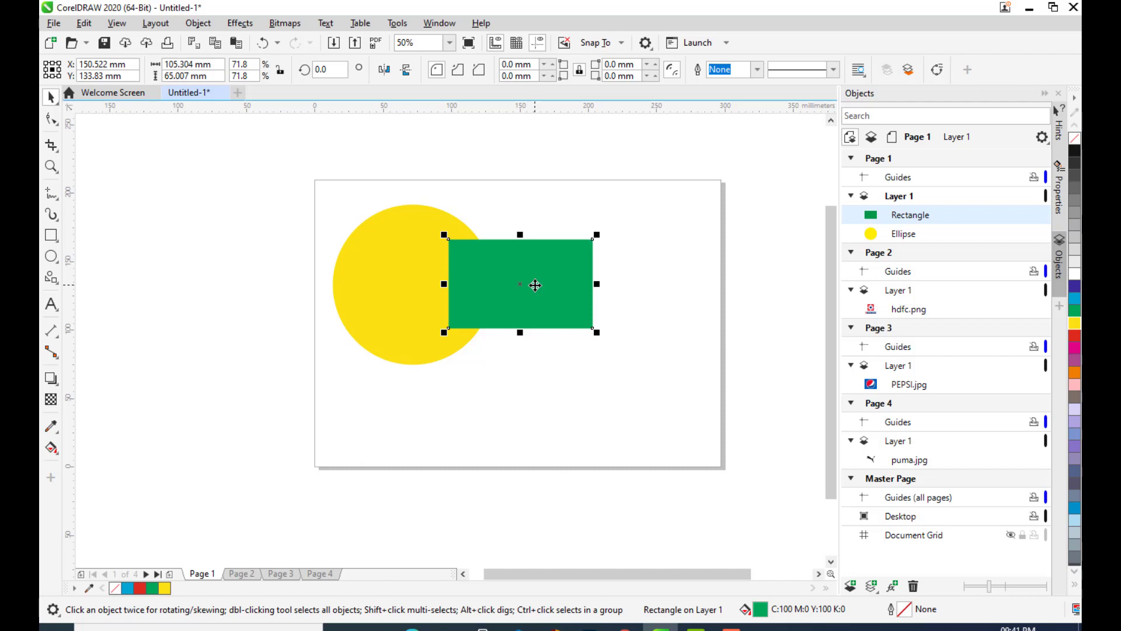
pyautogui.click(506, 379)
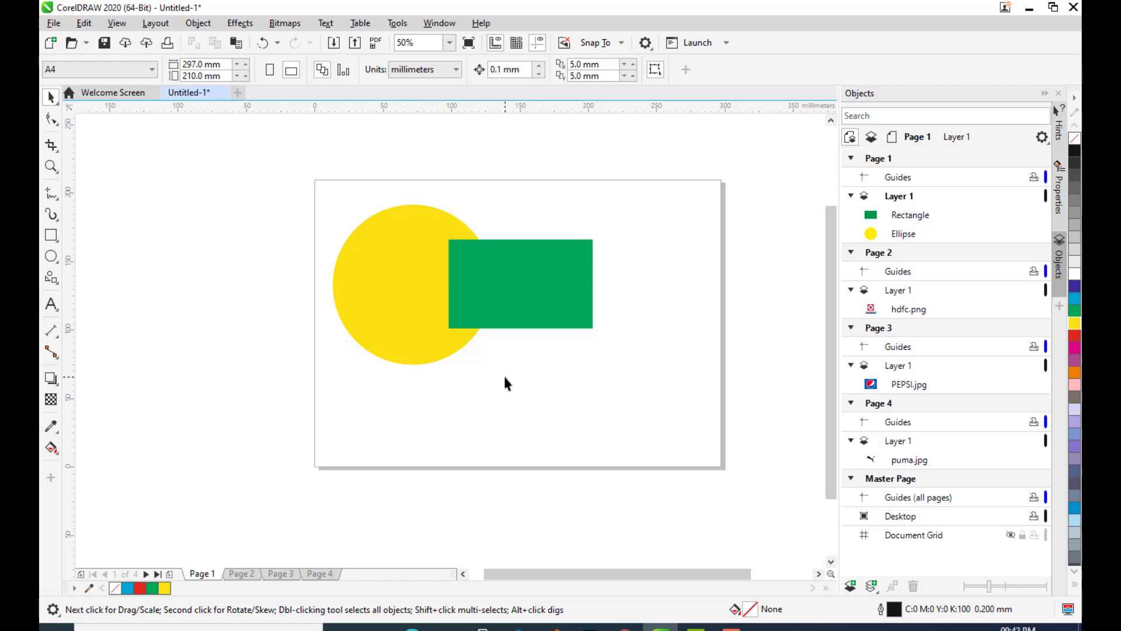
pyautogui.click(398, 317)
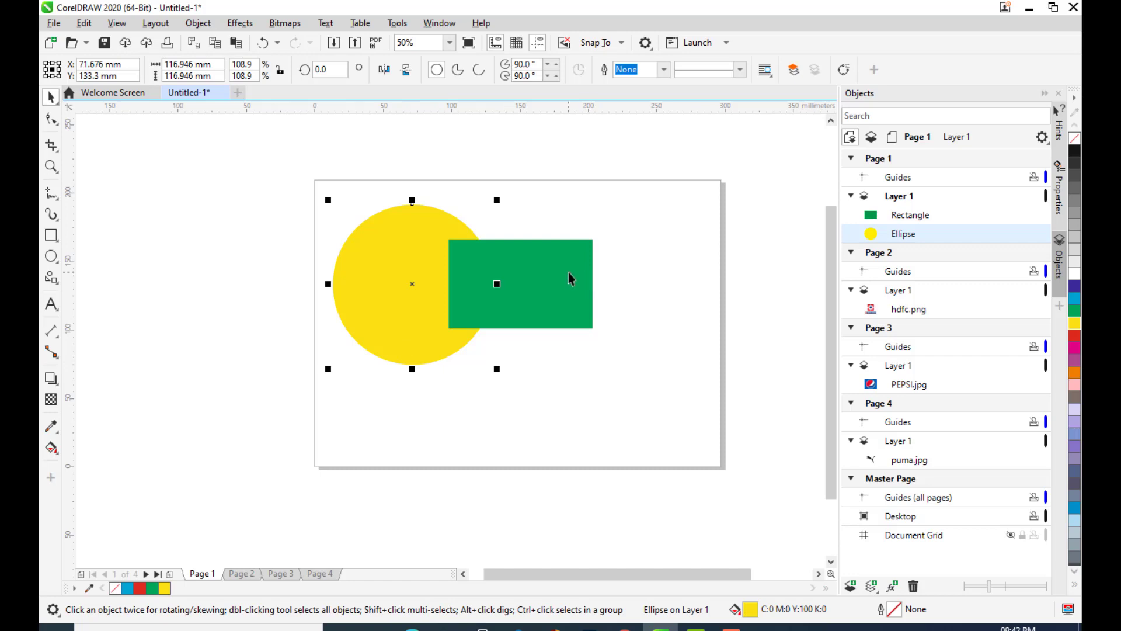
pyautogui.keyDown('shift'); pyautogui.click(570, 274); pyautogui.keyUp('shift')
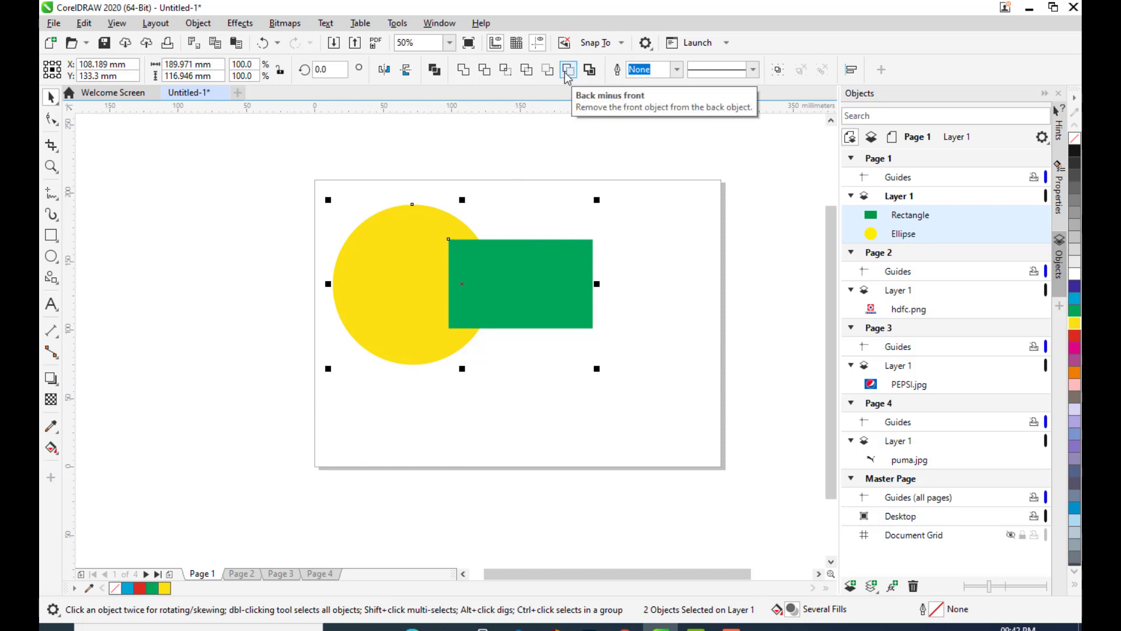
pyautogui.click(523, 265)
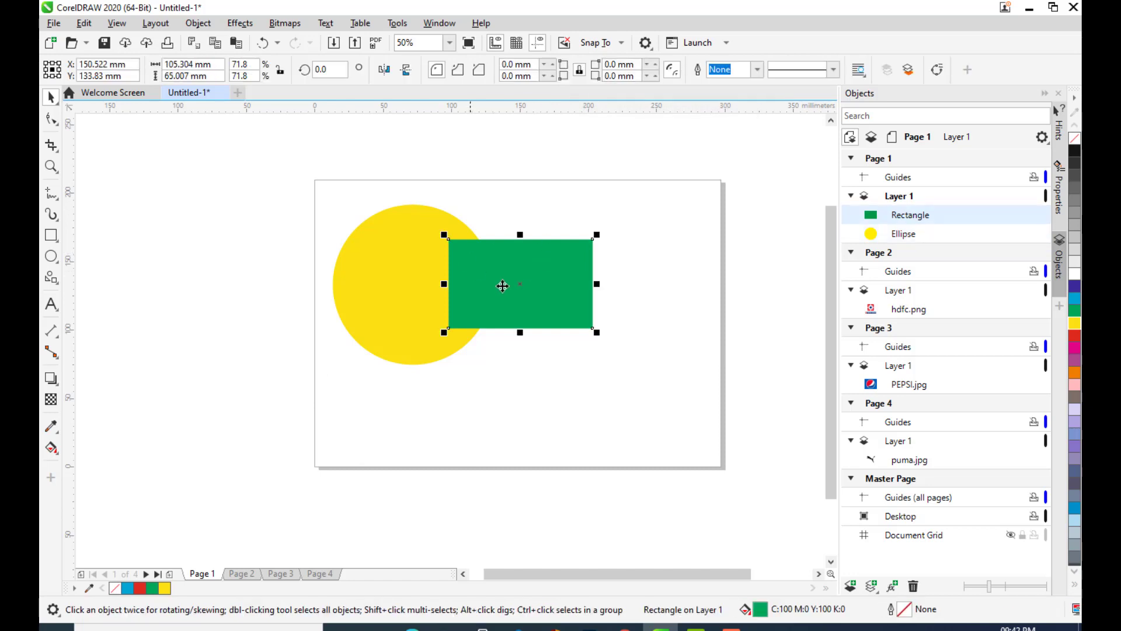
pyautogui.click(397, 251)
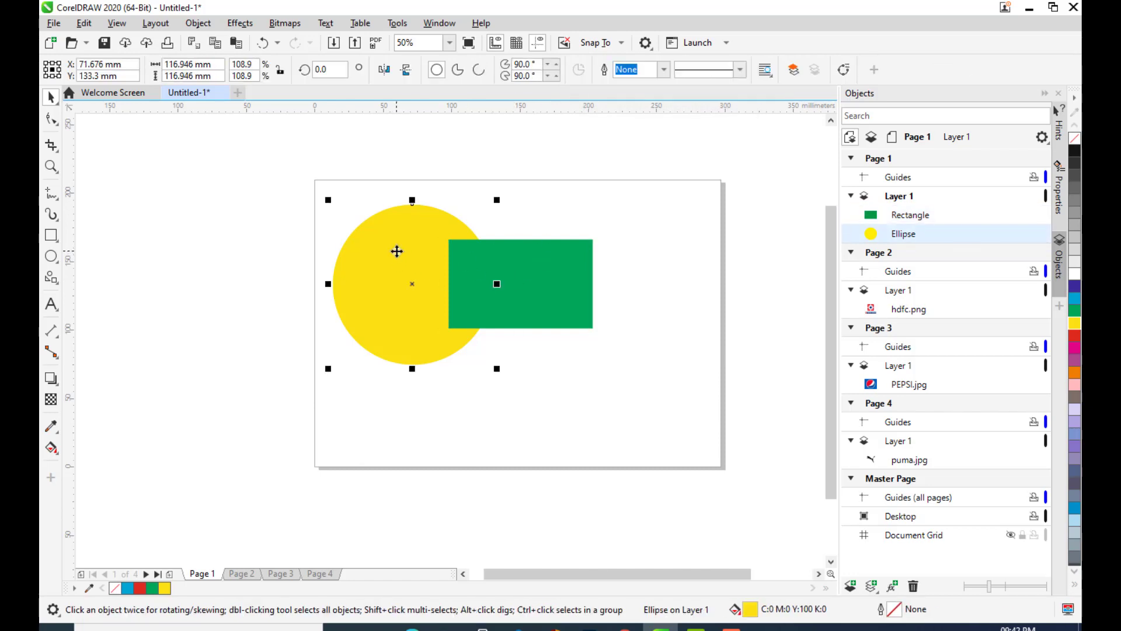
pyautogui.keyDown('shift'); pyautogui.click(548, 265); pyautogui.keyUp('shift')
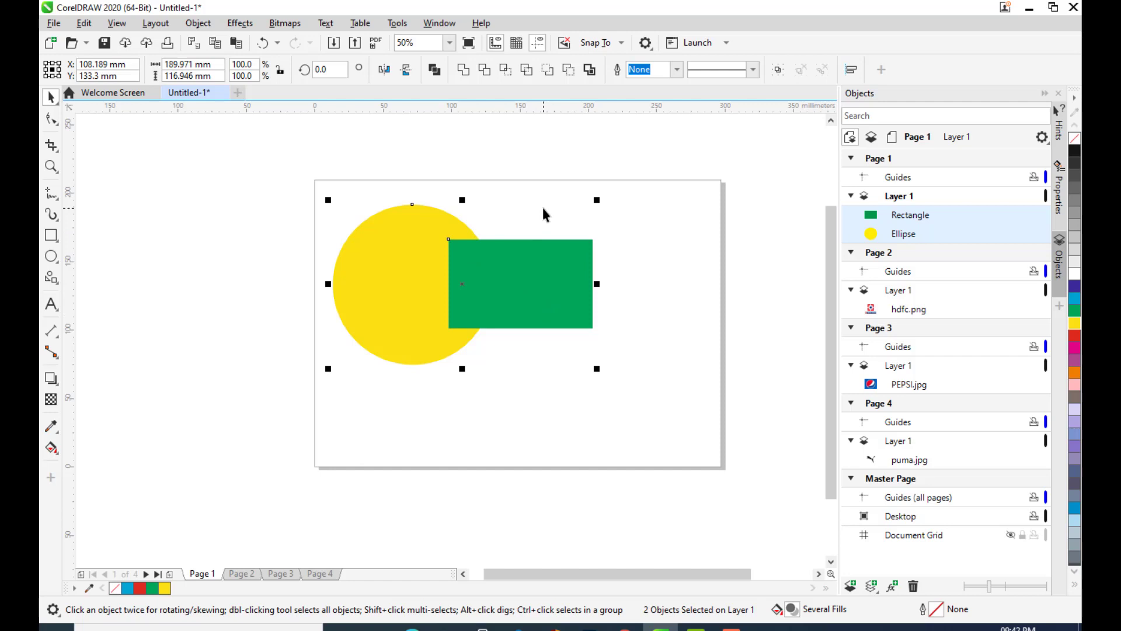
pyautogui.click(551, 309)
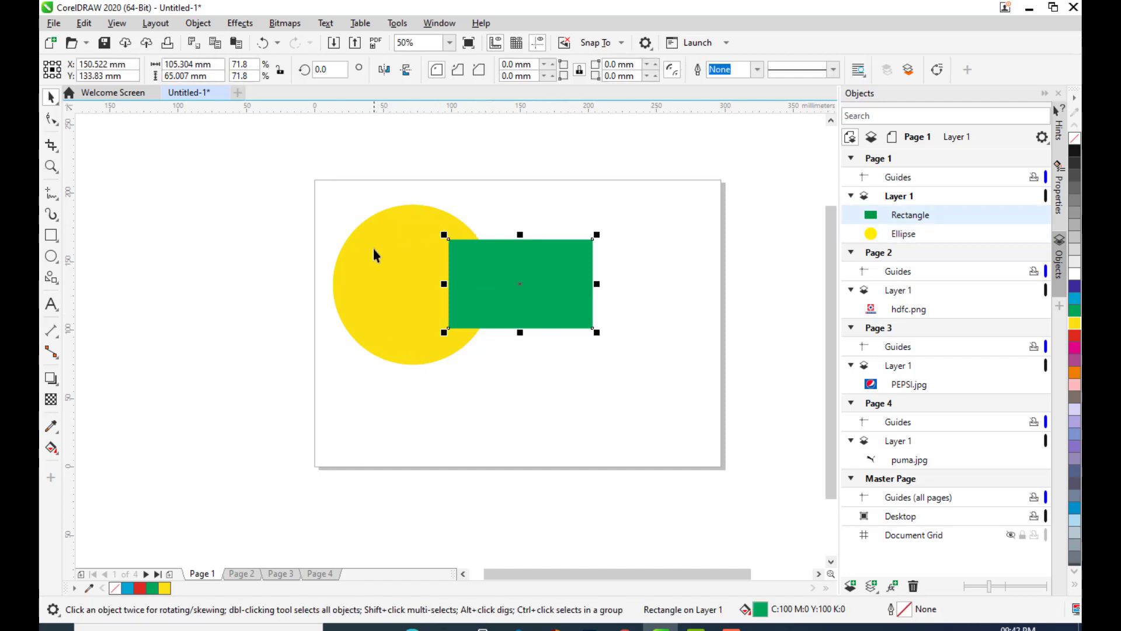
pyautogui.click(654, 237)
# Try cutting the rectangle out of the yellow circle with Back minus front, and undo the cut.
pyautogui.click(403, 237)
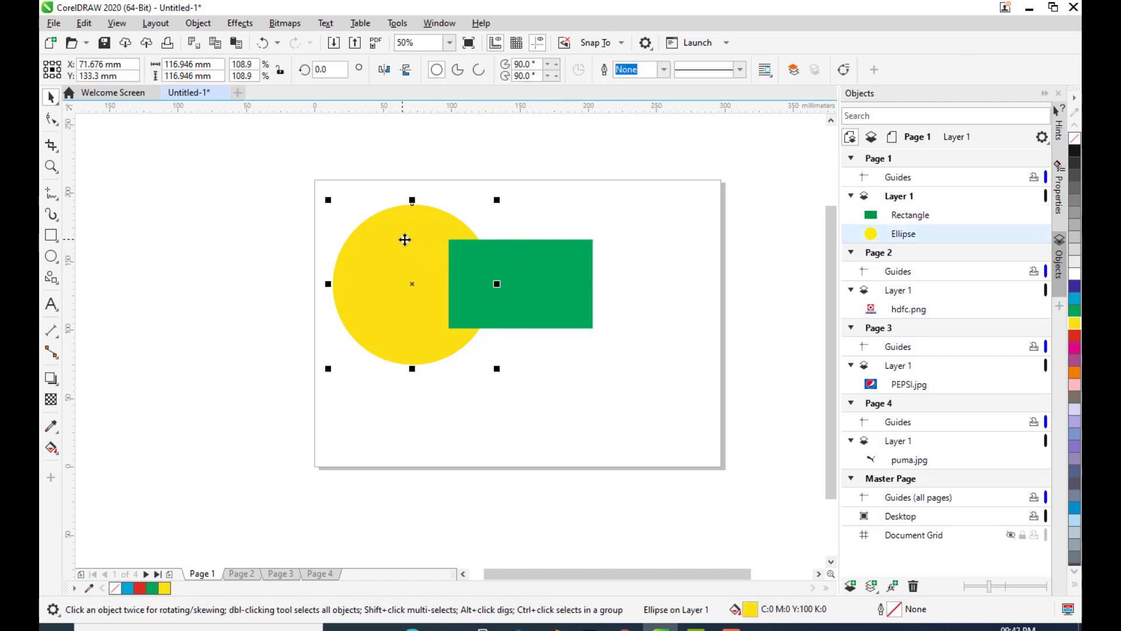
pyautogui.keyDown('shift'); pyautogui.click(552, 256); pyautogui.keyUp('shift')
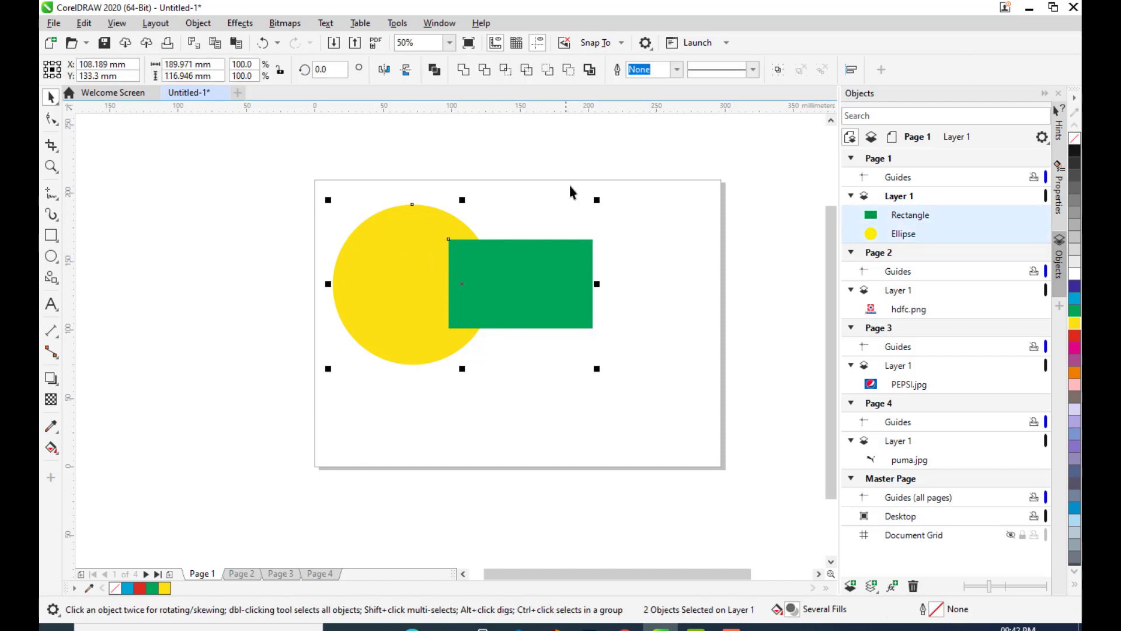
pyautogui.click(569, 70)
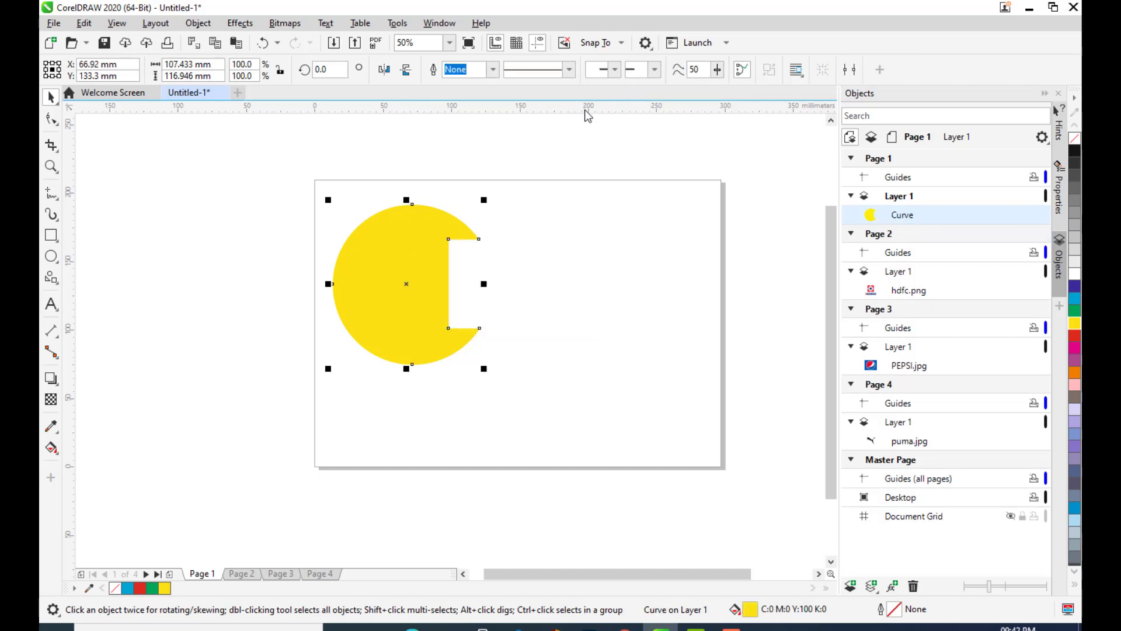
pyautogui.click(575, 267)
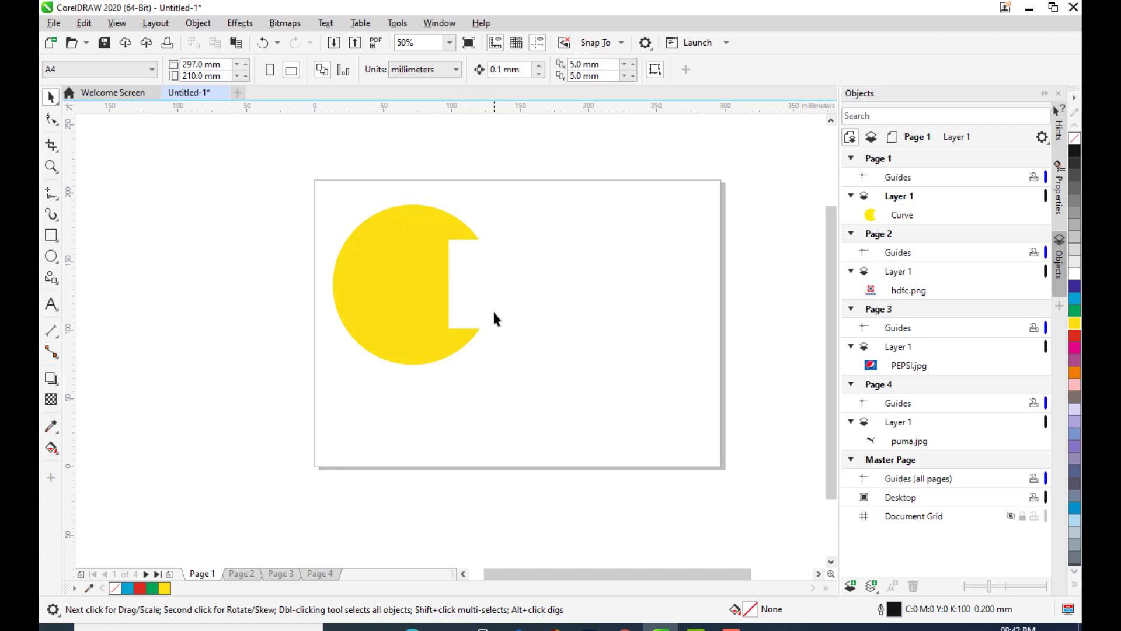
pyautogui.hotkey('ctrl', 'z')
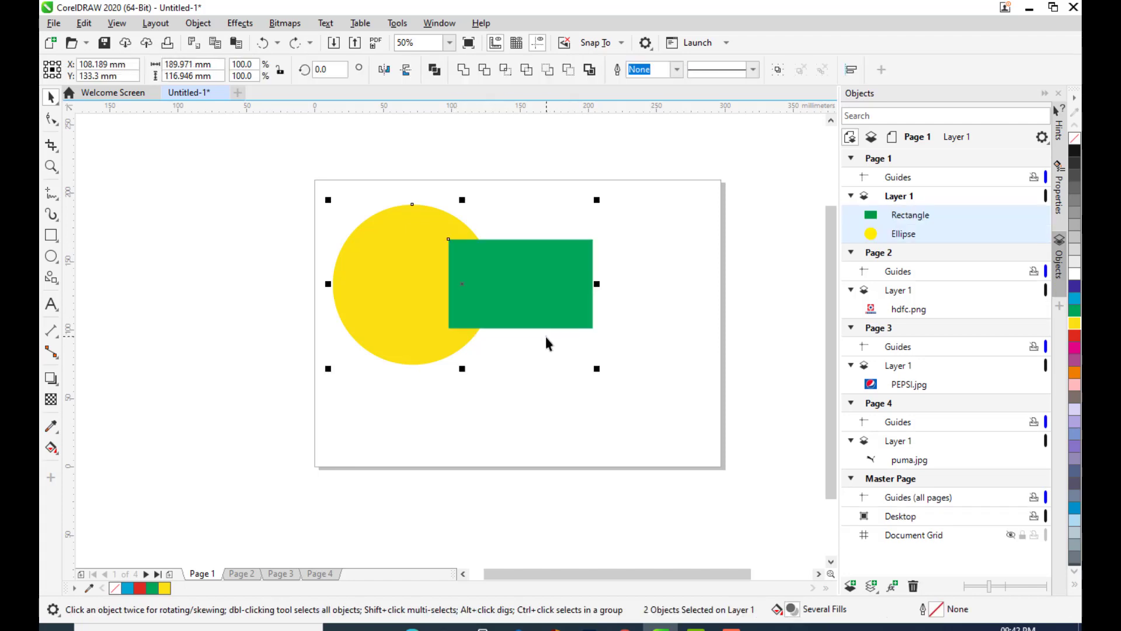
# Try cutting the circle out of the green rectangle with Front minus back, and undo the cut.
pyautogui.click(573, 367)
pyautogui.click(391, 302)
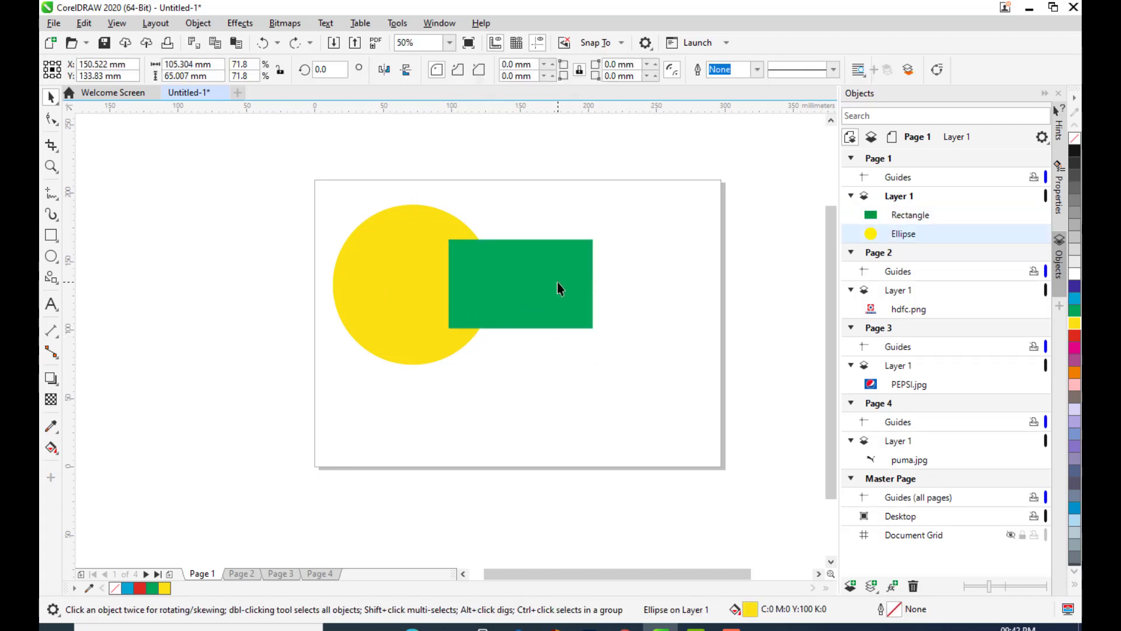
pyautogui.click(557, 282)
pyautogui.click(406, 291)
pyautogui.keyDown('shift'); pyautogui.click(566, 271); pyautogui.keyUp('shift')
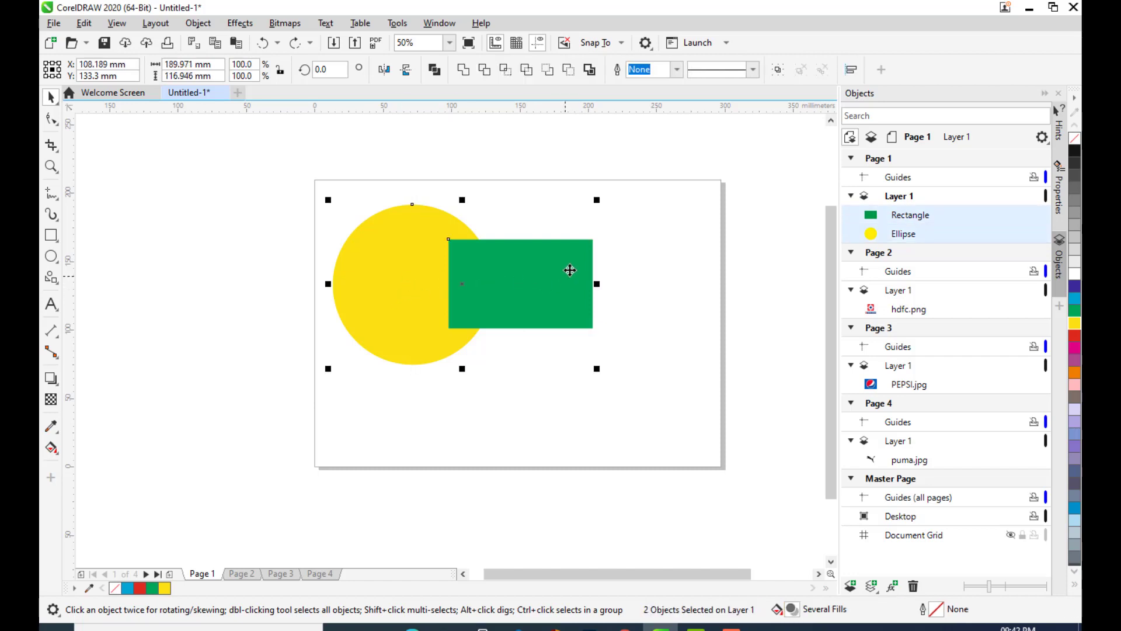
pyautogui.click(549, 70)
pyautogui.press('Escape')
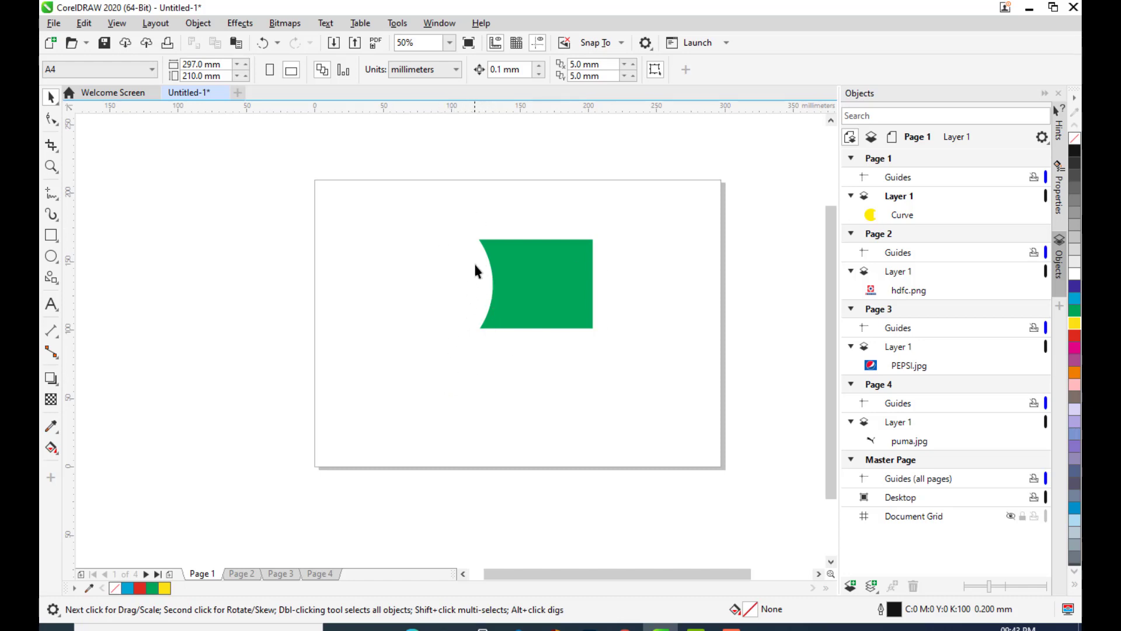
pyautogui.hotkey('ctrl', 'z')
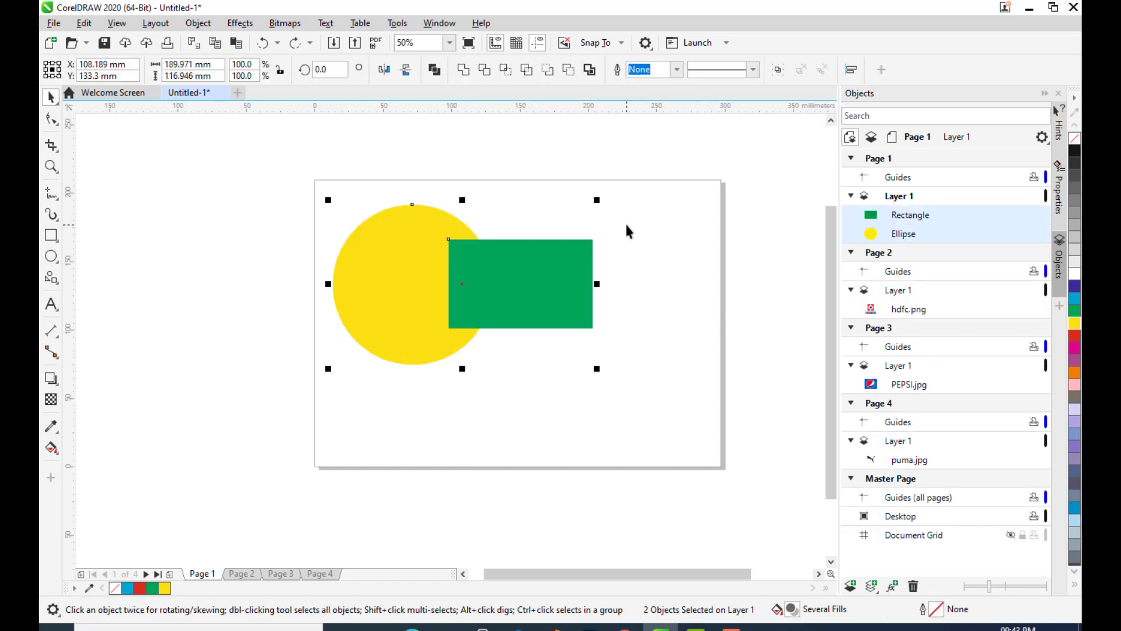
# Weld the green rectangle and the yellow circle into a single yellow shape.
pyautogui.click(626, 243)
pyautogui.click(530, 280)
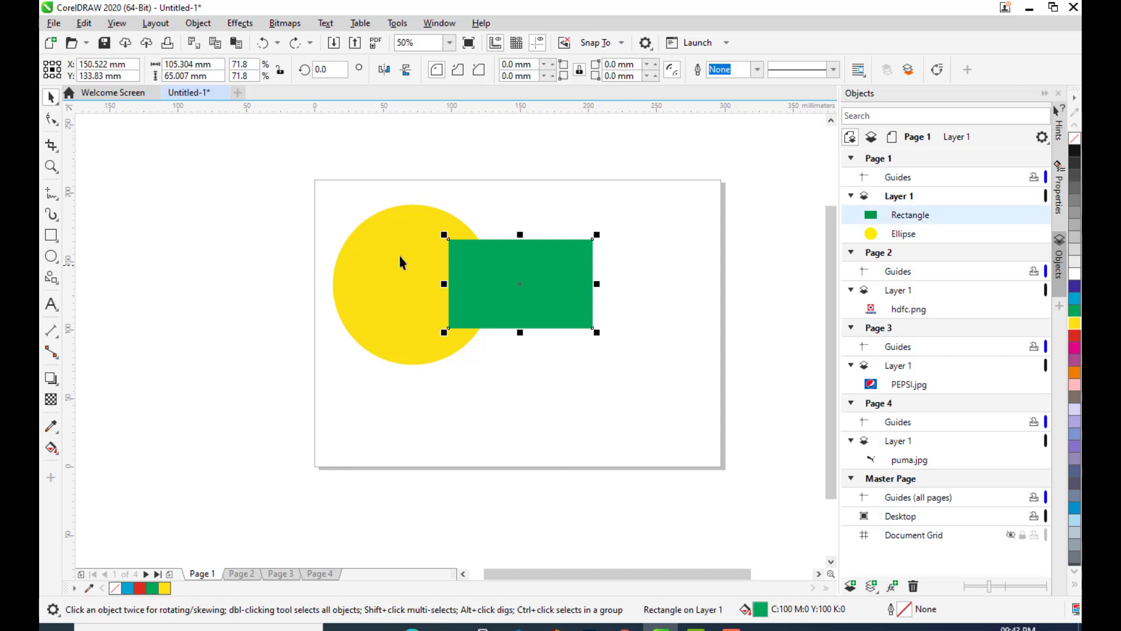
pyautogui.keyDown('shift'); pyautogui.click(382, 251); pyautogui.keyUp('shift')
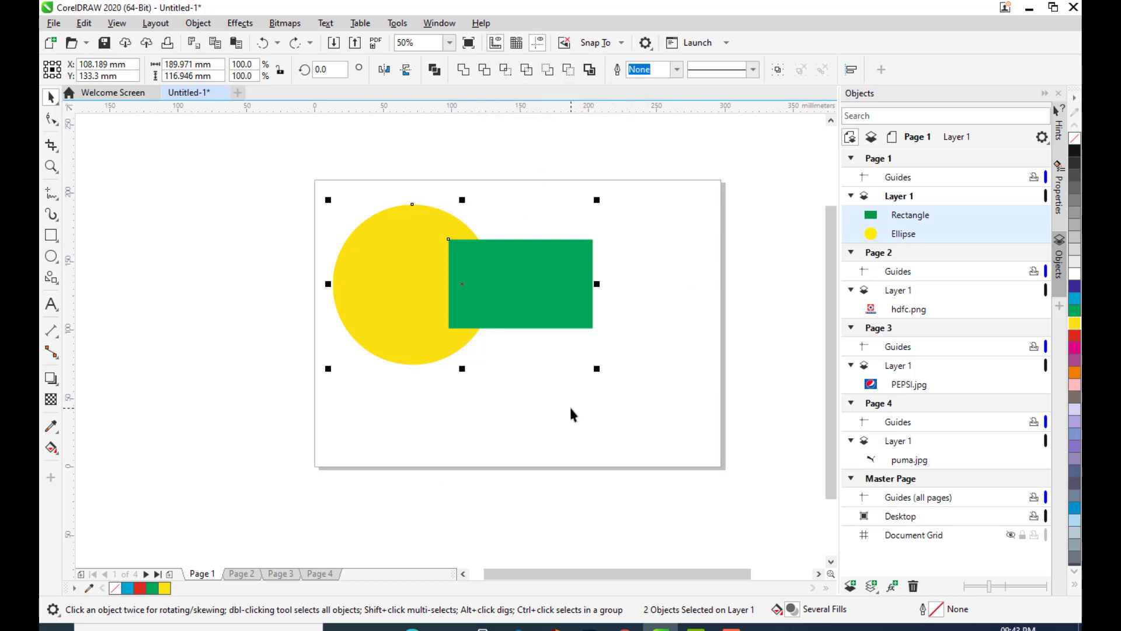
pyautogui.click(463, 68)
pyautogui.click(559, 180)
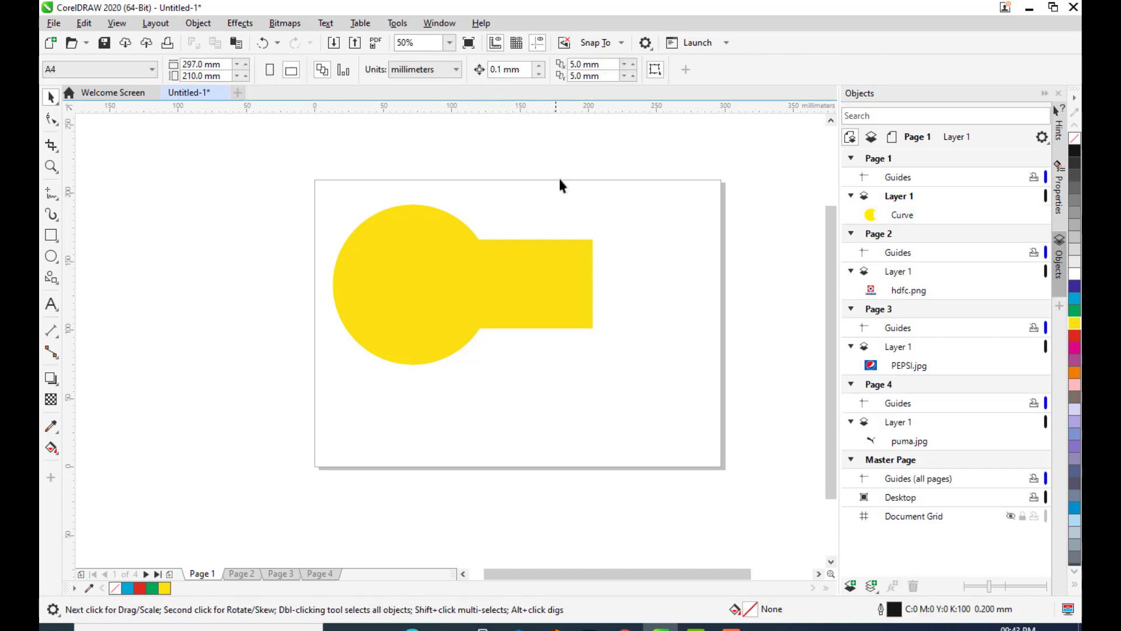
# Move the welded shape around the page to test that it travels as one object.
pyautogui.click(480, 289)
pyautogui.moveTo(480, 288); pyautogui.dragTo(552, 306)
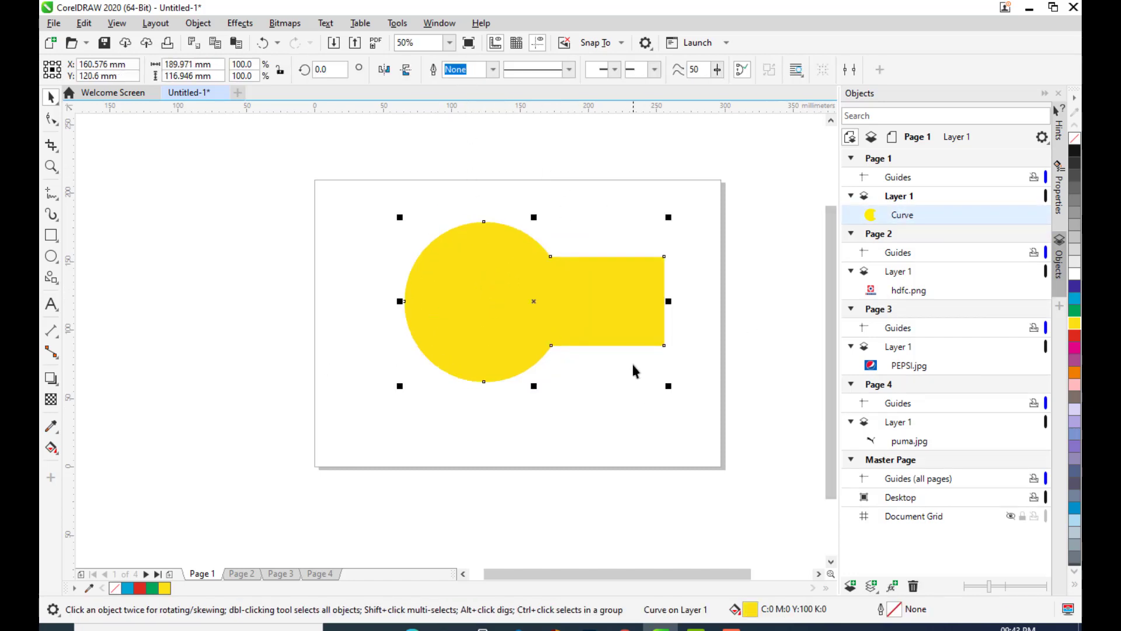
pyautogui.moveTo(515, 293); pyautogui.dragTo(537, 302)
pyautogui.click(505, 176)
pyautogui.click(453, 279)
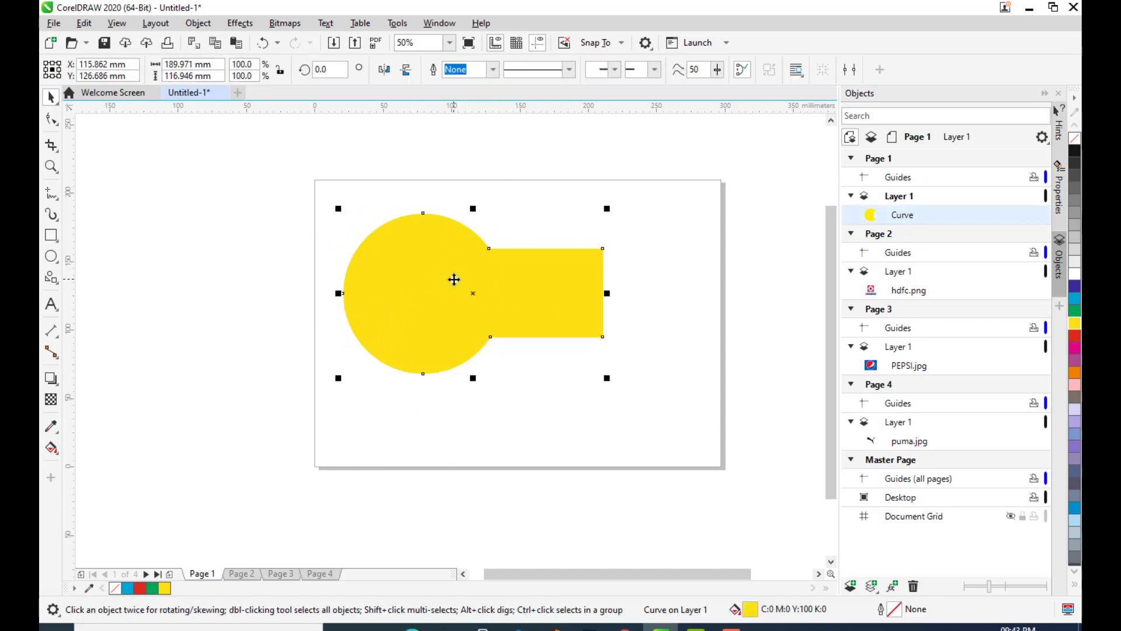
pyautogui.click(546, 183)
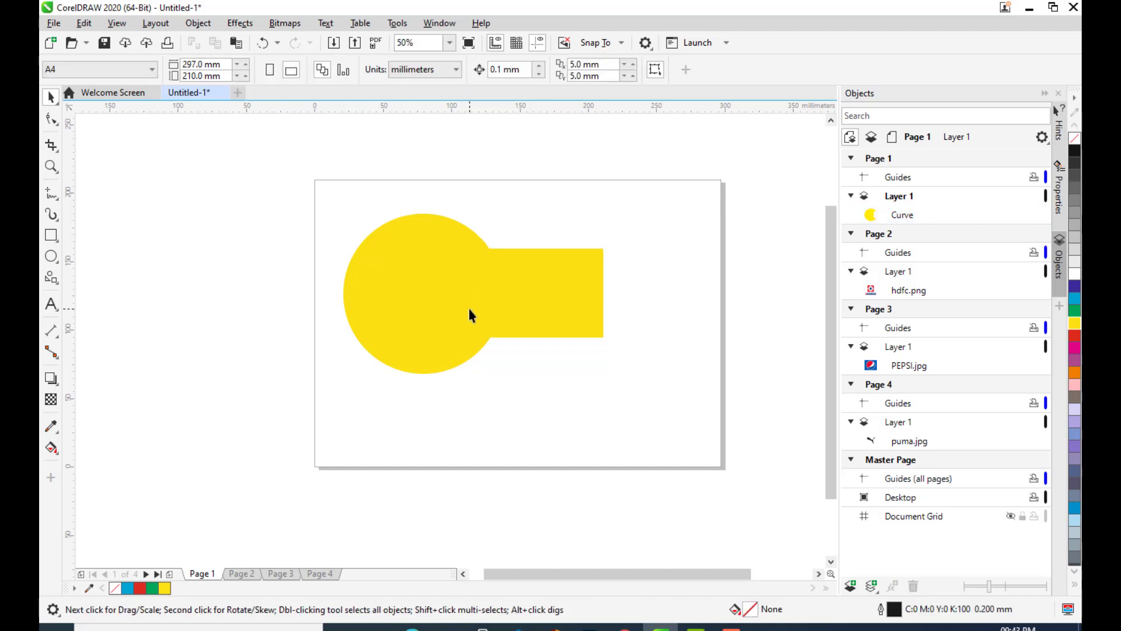
# Shift the welded shape slightly and mirror it horizontally.
pyautogui.click(470, 298)
pyautogui.moveTo(453, 290)
pyautogui.mouseDown()
pyautogui.moveTo(465, 325)
pyautogui.moveTo(458, 277)
pyautogui.mouseUp()
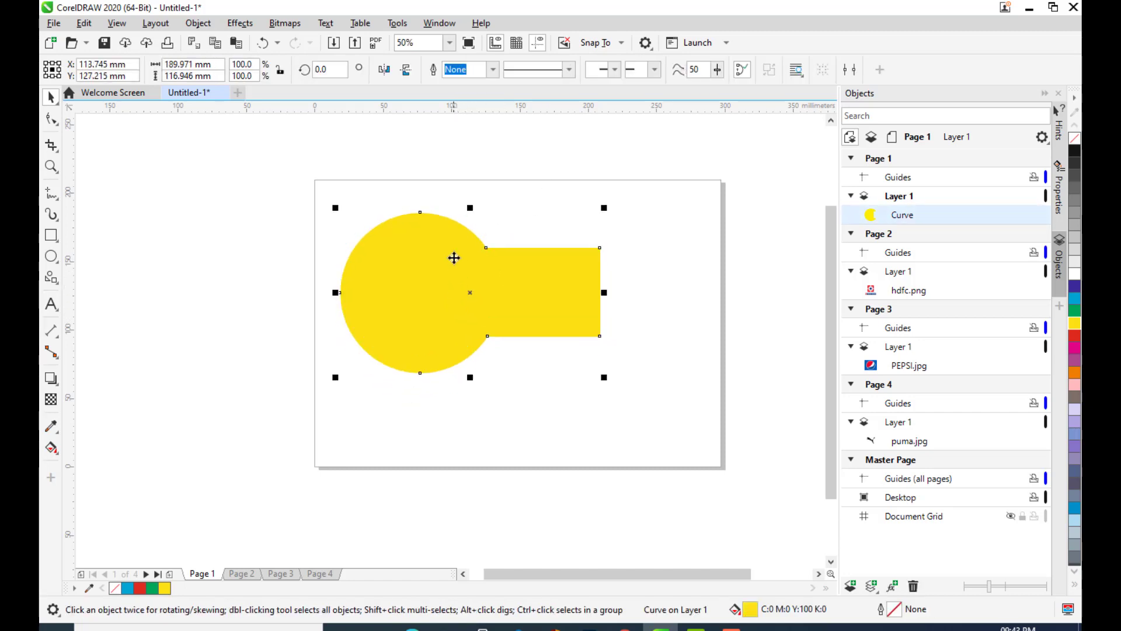
pyautogui.click(384, 70)
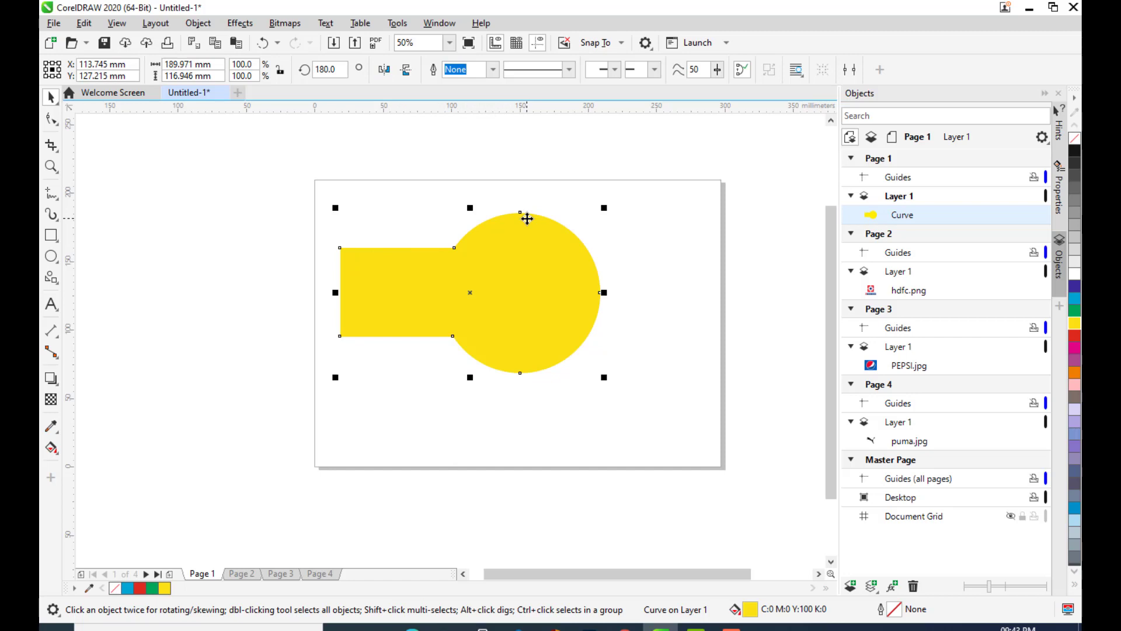
# Shift the welded yellow shape slightly and rotate it to 270 degrees so the circle points up.
pyautogui.click(518, 288)
pyautogui.moveTo(517, 288)
pyautogui.mouseDown()
pyautogui.moveTo(530, 312)
pyautogui.moveTo(536, 296)
pyautogui.mouseUp()
pyautogui.click(525, 328)
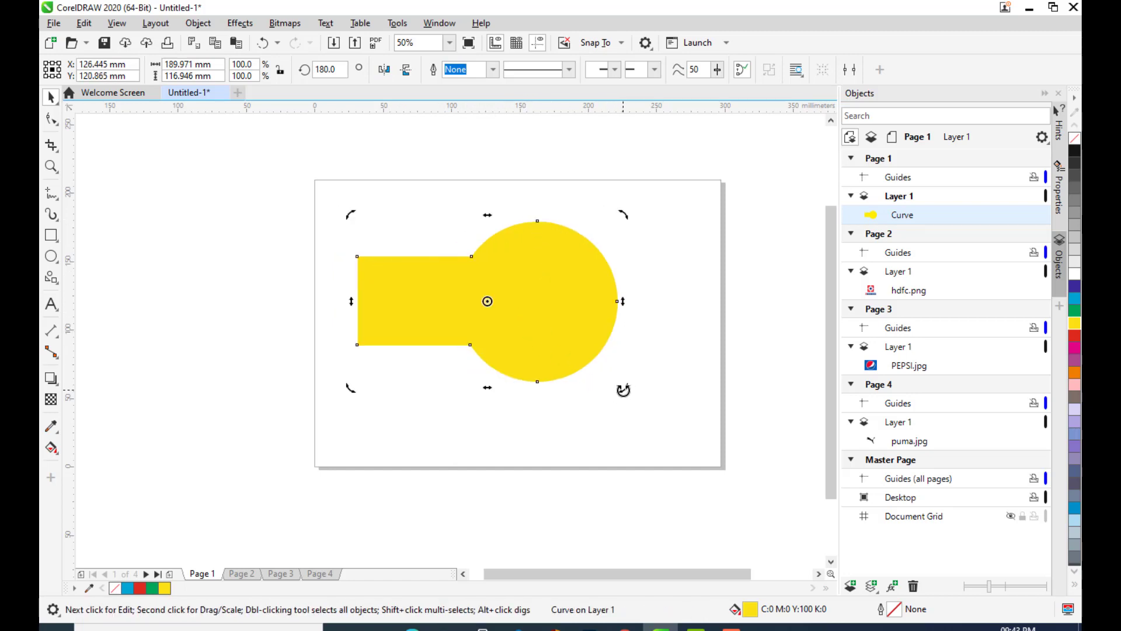
pyautogui.moveTo(620, 391); pyautogui.dragTo(523, 250)
pyautogui.moveTo(347, 69); pyautogui.dragTo(315, 68)
pyautogui.write('27')
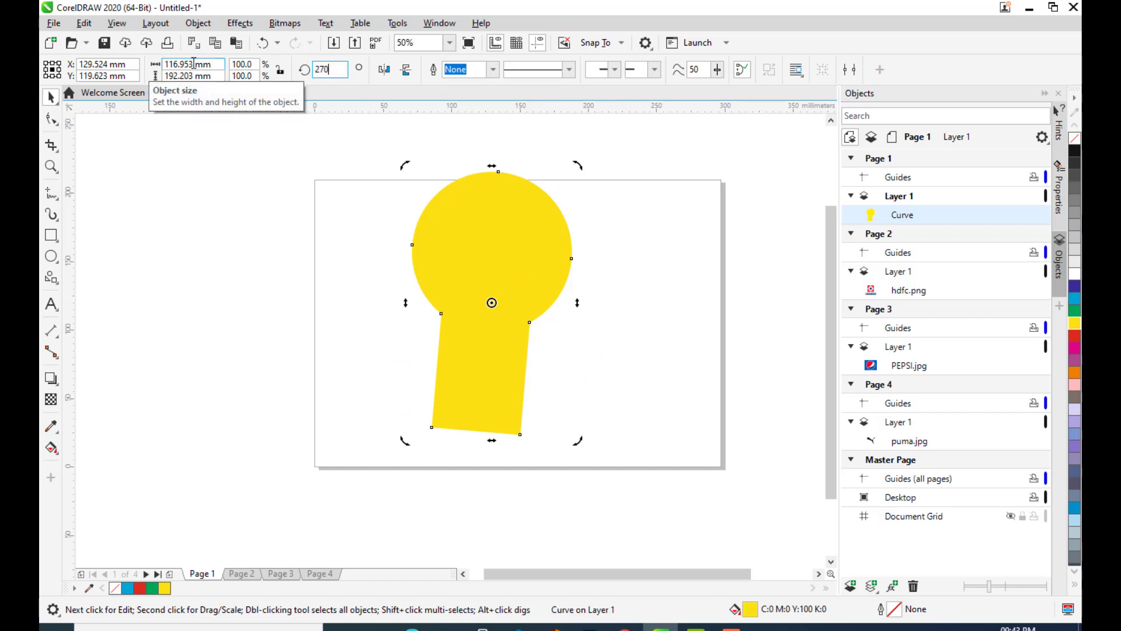
pyautogui.write('0')
pyautogui.press('Return')
# Move the upright shape towards the page centre and mirror it vertically twice.
pyautogui.moveTo(503, 213); pyautogui.dragTo(541, 235)
pyautogui.click(589, 228)
pyautogui.click(600, 248)
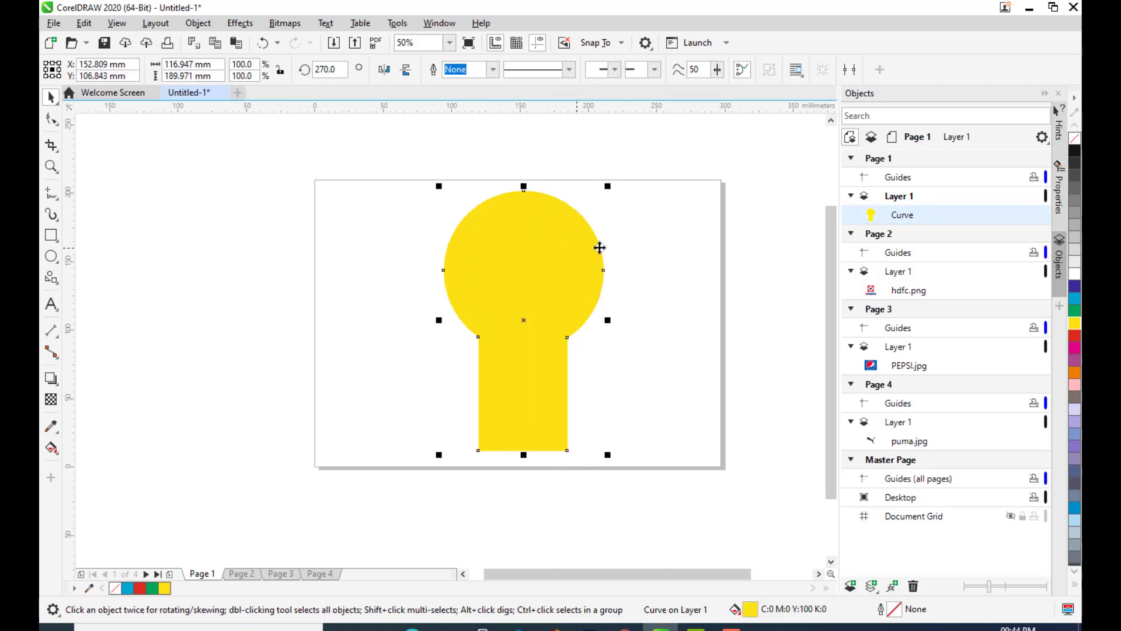
pyautogui.click(407, 70)
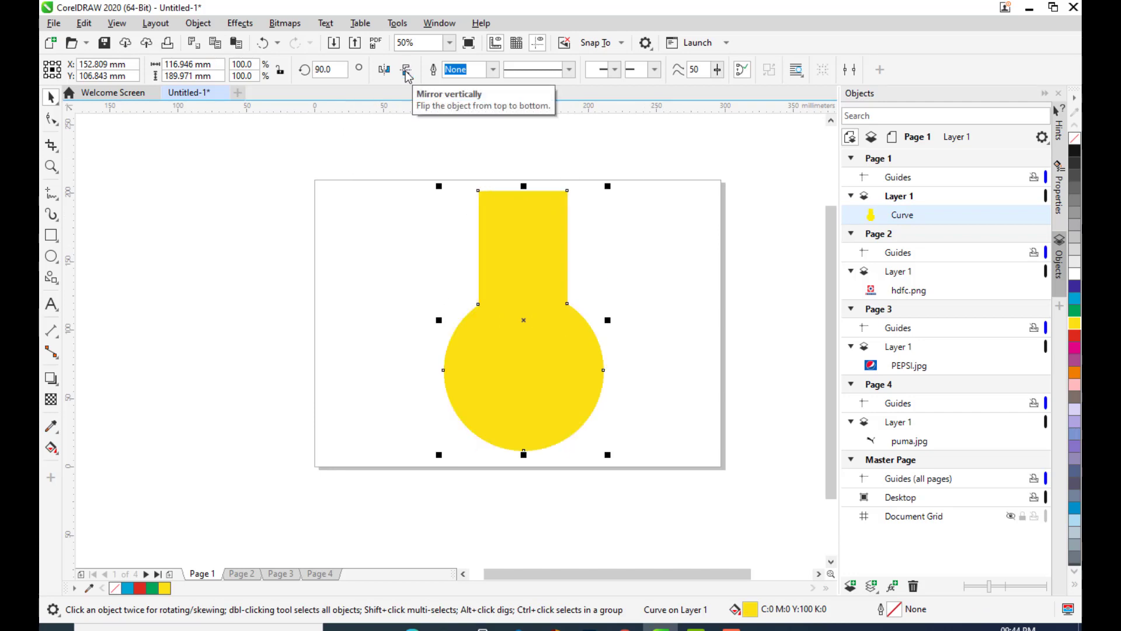
pyautogui.click(406, 71)
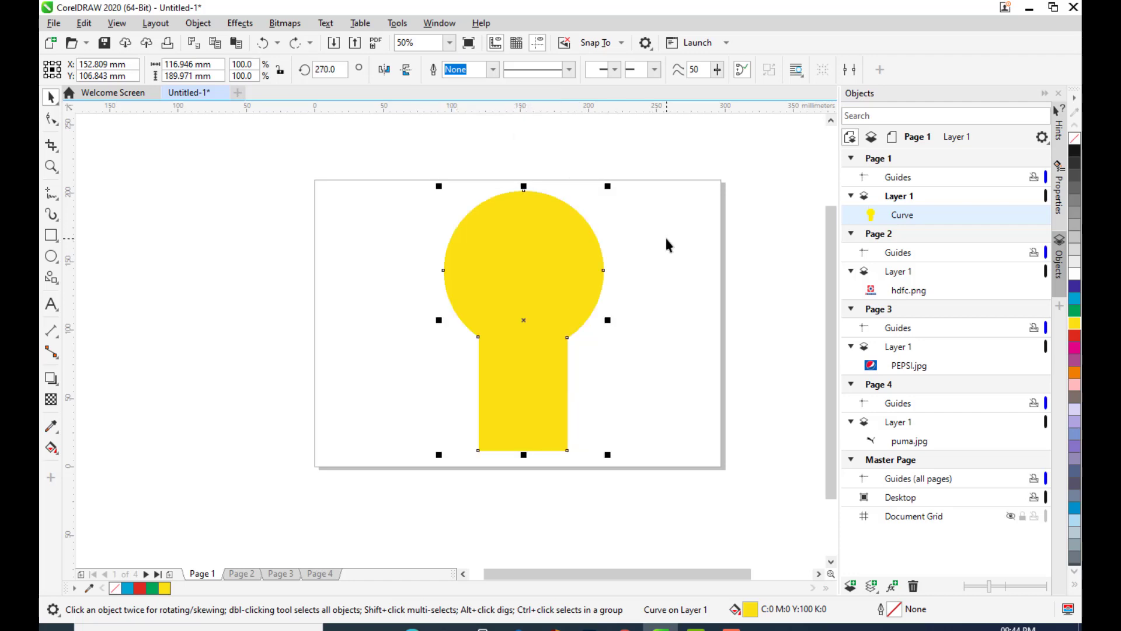
# Rotate the shape freehand to about 180.8 degrees and shift it towards the page's right edge.
pyautogui.click(535, 228)
pyautogui.moveTo(612, 185); pyautogui.dragTo(675, 413)
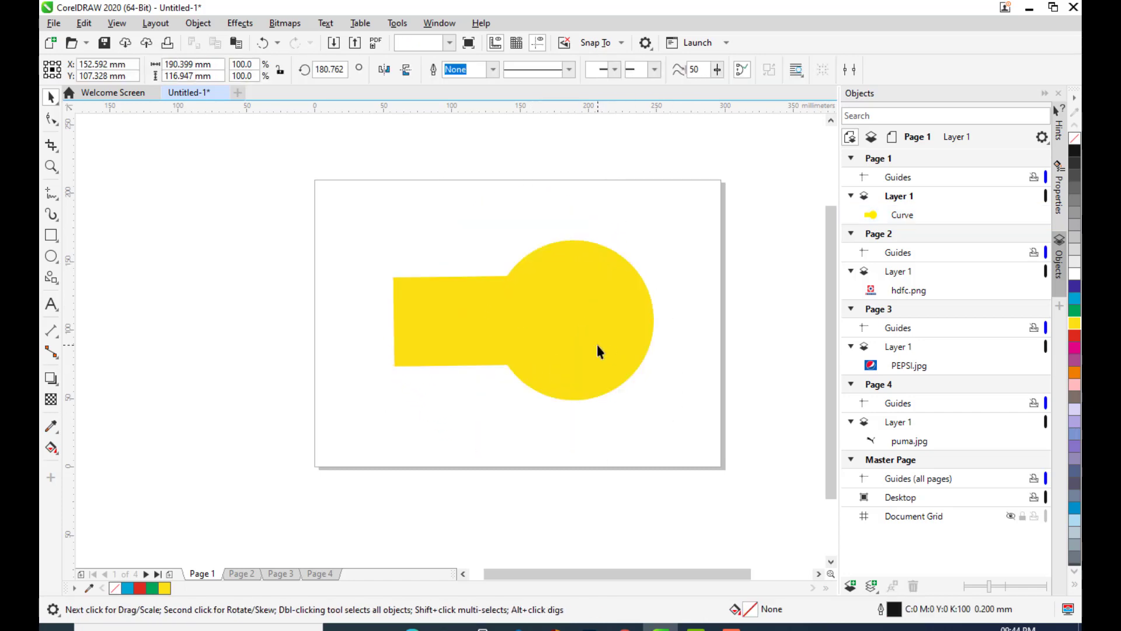
pyautogui.moveTo(555, 318); pyautogui.dragTo(587, 322)
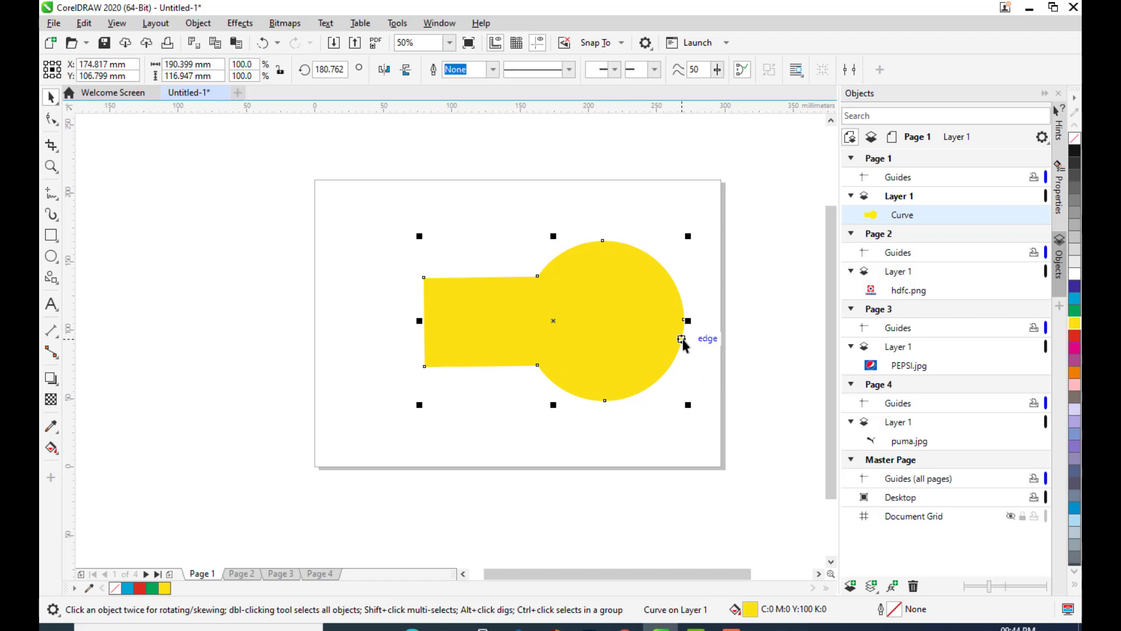
# Undo the moves, rotations, mirroring and weld, back to the separate yellow circle and green rectangle.
pyautogui.hotkey('ctrl', 'z')
pyautogui.hotkey('ctrl', 'z')
pyautogui.hotkey('ctrl', 'z')
pyautogui.hotkey('ctrl', 'z')
pyautogui.hotkey('ctrl', 'z')
pyautogui.hotkey('ctrl', 'z')
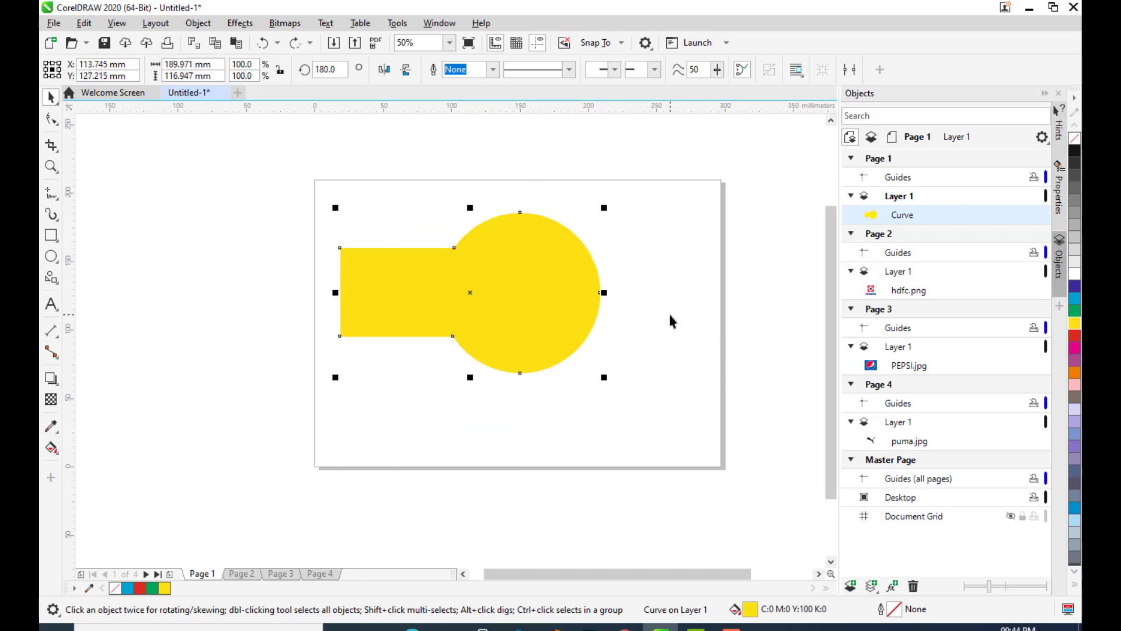
pyautogui.hotkey('ctrl', 'z')
pyautogui.hotkey('ctrl', 'z')
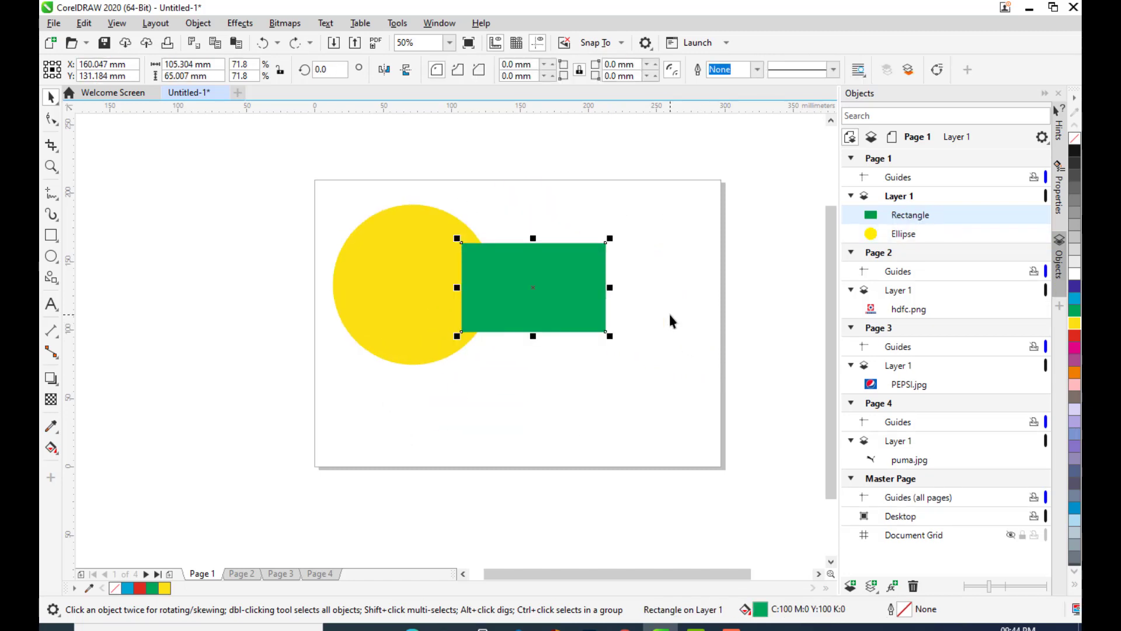
# Shift the yellow circle slightly right and down so it overlaps more of the green rectangle.
pyautogui.click(667, 296)
pyautogui.click(547, 279)
pyautogui.click(450, 281)
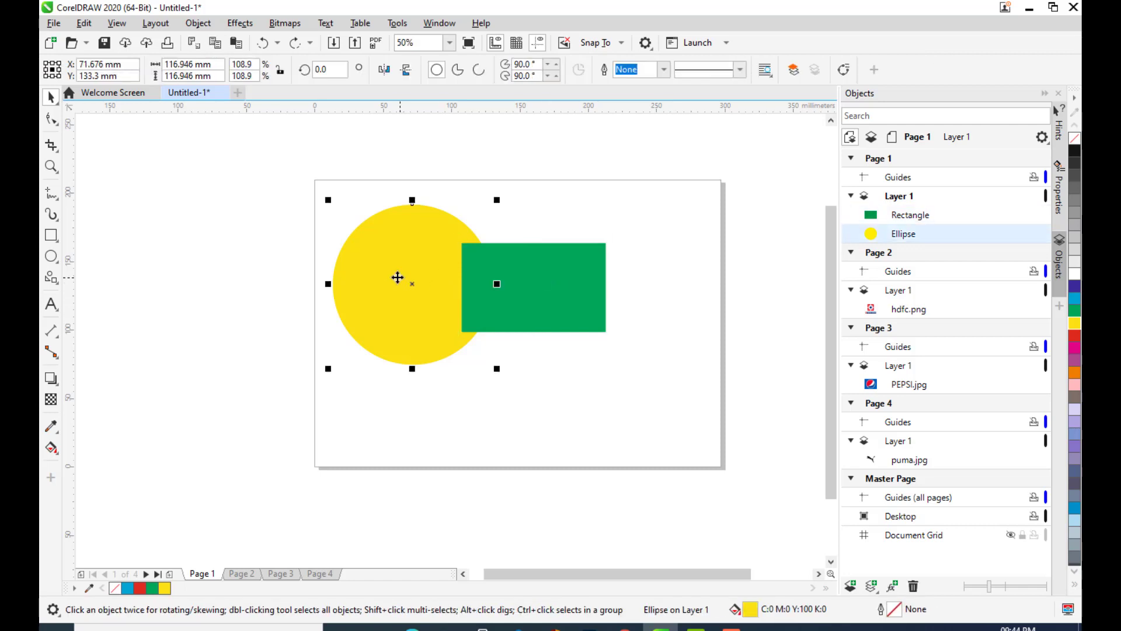
pyautogui.moveTo(395, 275); pyautogui.dragTo(414, 284)
# Trim the yellow circle with the green rectangle and move the rectangle away to the page's right edge.
pyautogui.click(508, 279)
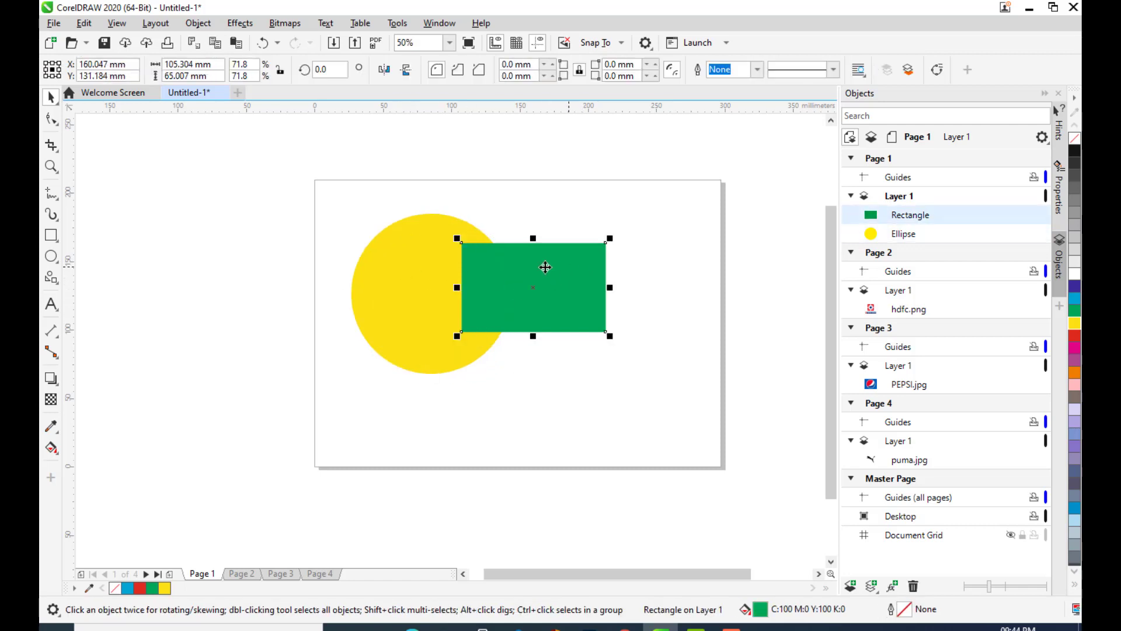
pyautogui.keyDown('shift'); pyautogui.click(412, 255); pyautogui.keyUp('shift')
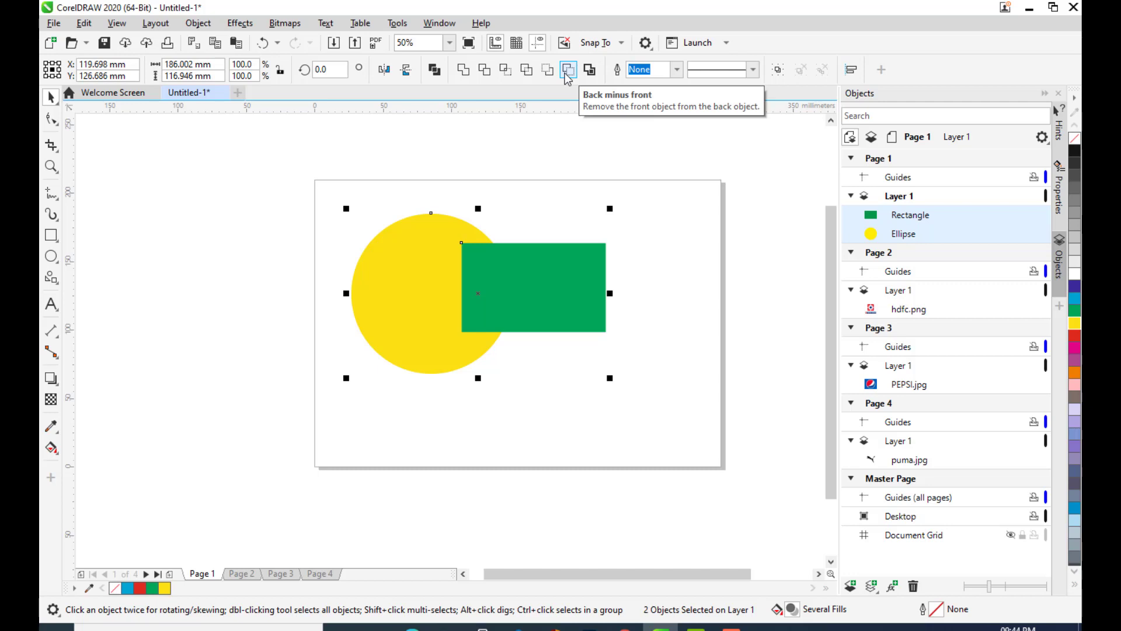
pyautogui.click(486, 72)
pyautogui.click(519, 163)
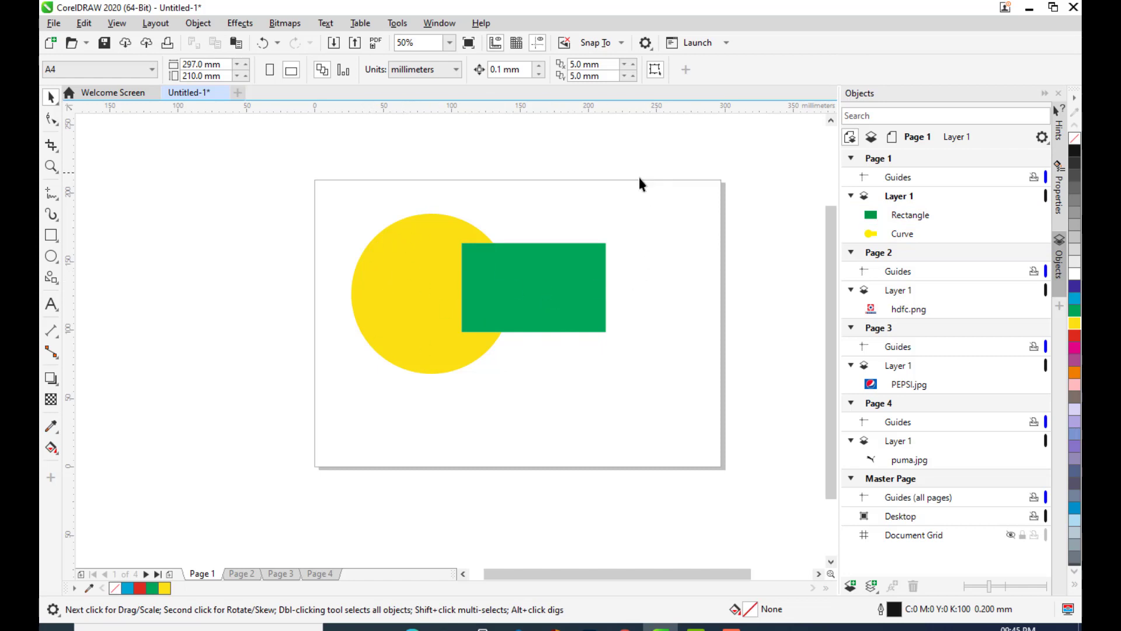
pyautogui.click(555, 285)
pyautogui.moveTo(528, 272); pyautogui.dragTo(639, 273)
pyautogui.click(559, 355)
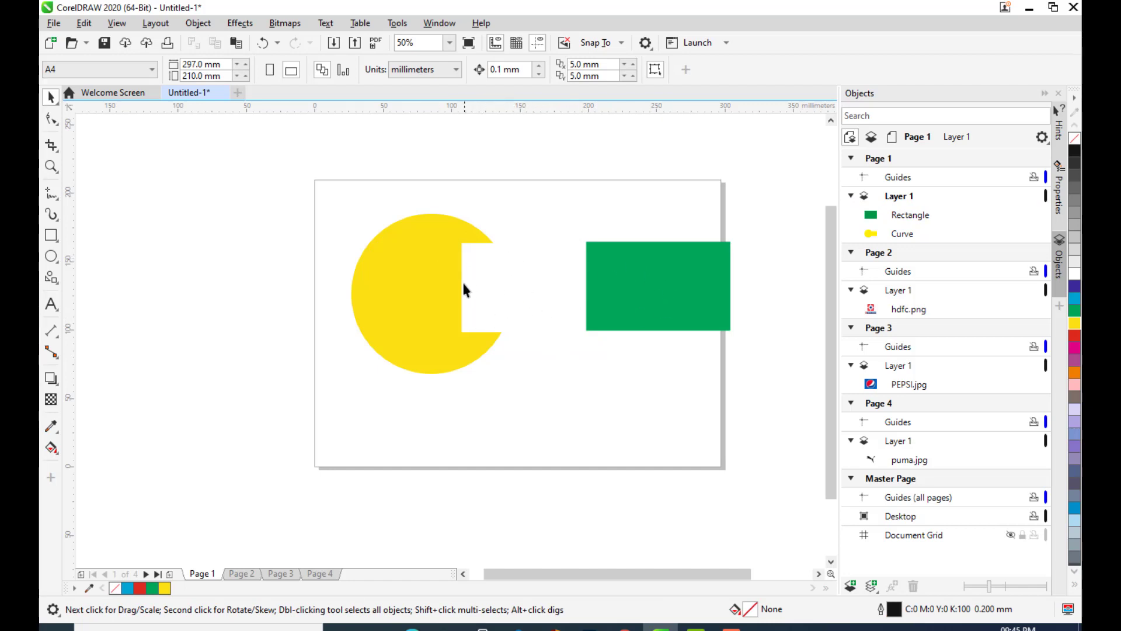
# Place the green rectangle over the circle's left edge and reduce its height to about 32.5 mm.
pyautogui.click(632, 278)
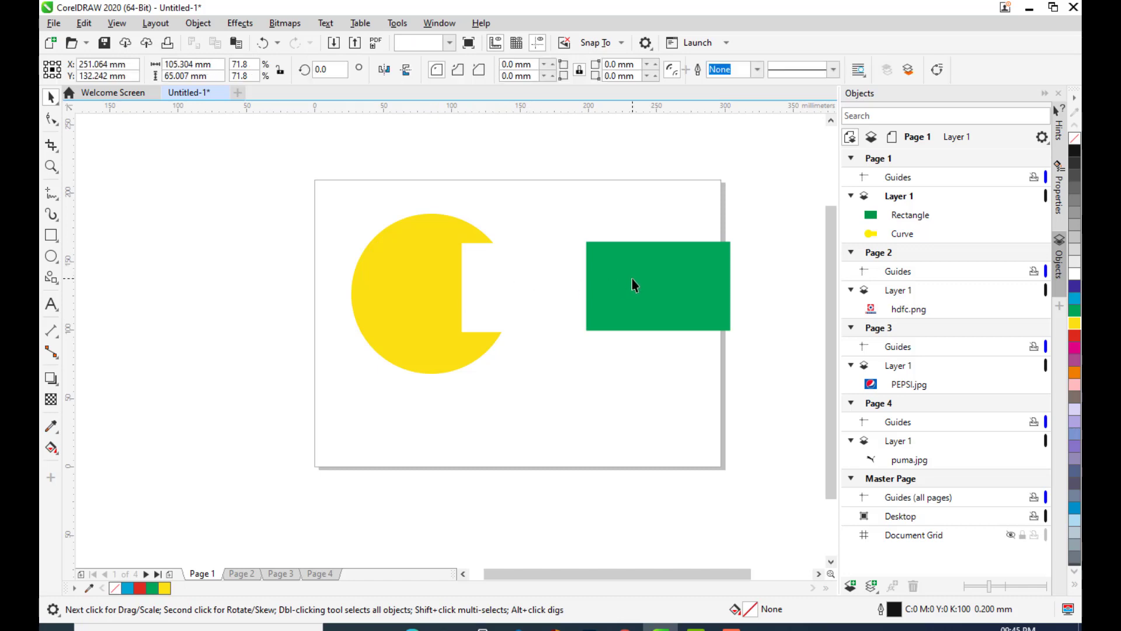
pyautogui.moveTo(665, 280); pyautogui.dragTo(331, 283)
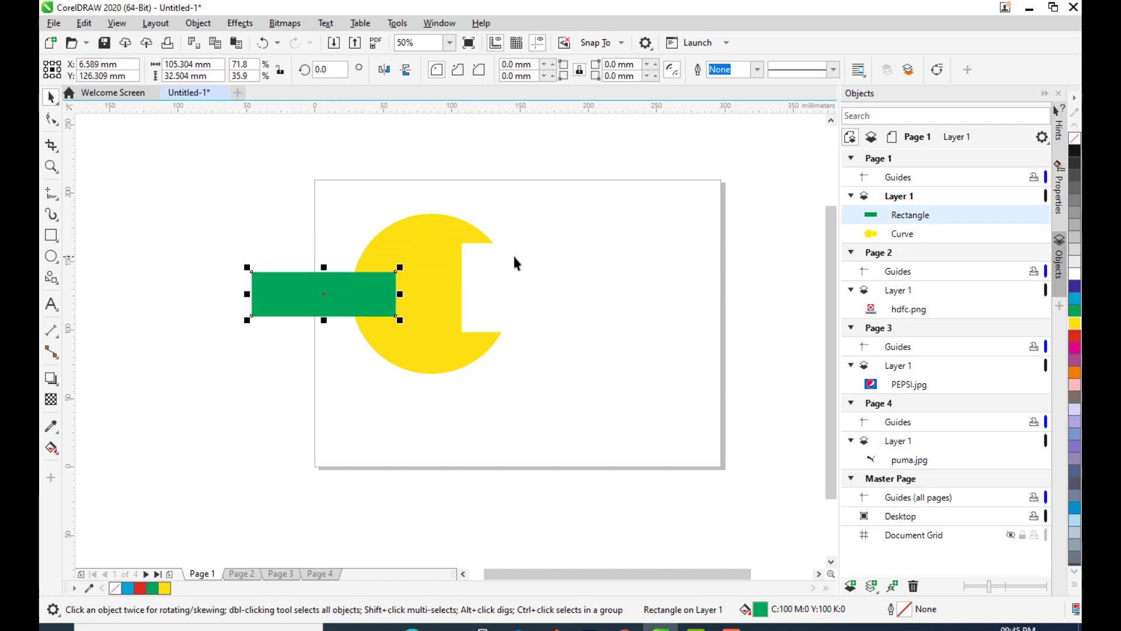
pyautogui.click(512, 256)
# Trim the yellow circle's left edge with the green rectangle and move the rectangle off the page's upper left.
pyautogui.click(440, 285)
pyautogui.click(364, 292)
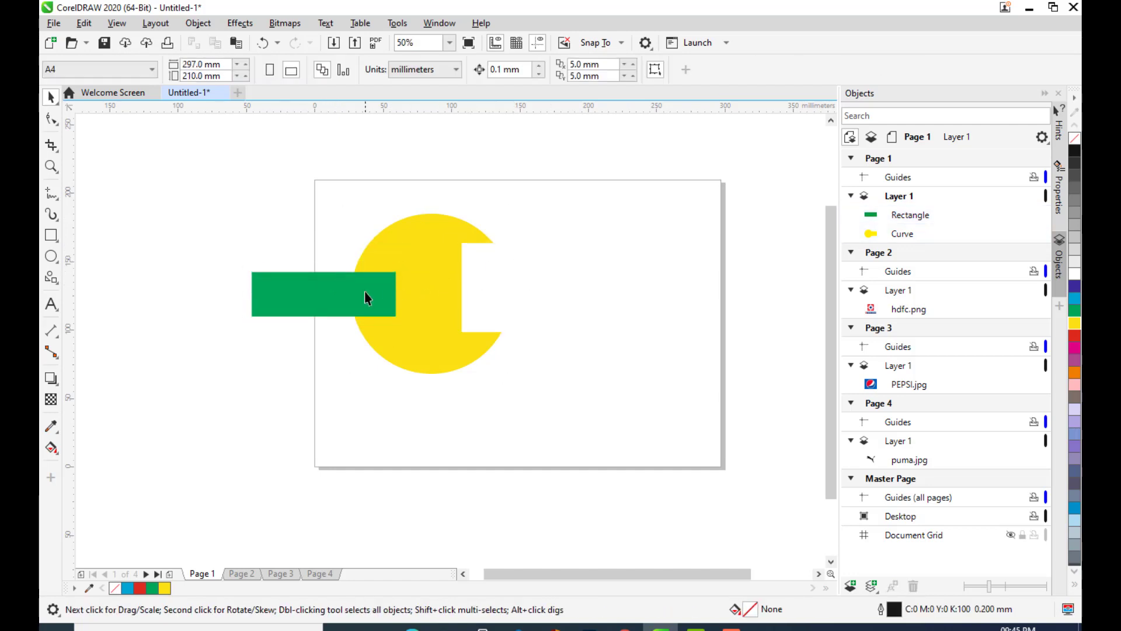
pyautogui.keyDown('shift'); pyautogui.click(437, 234); pyautogui.keyUp('shift')
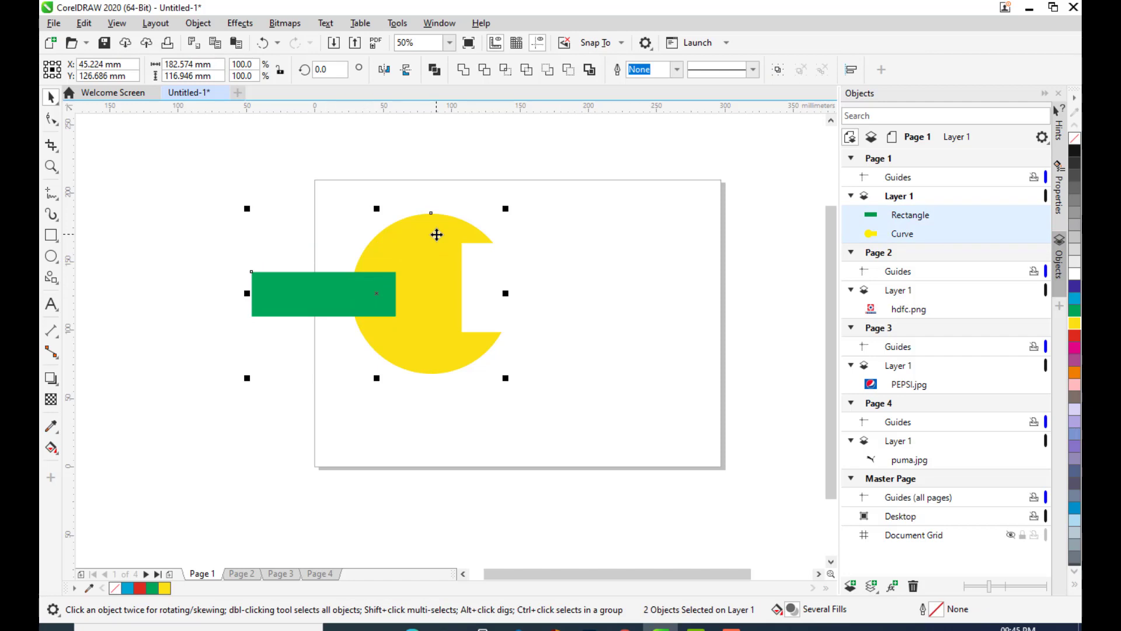
pyautogui.click(485, 70)
pyautogui.click(562, 234)
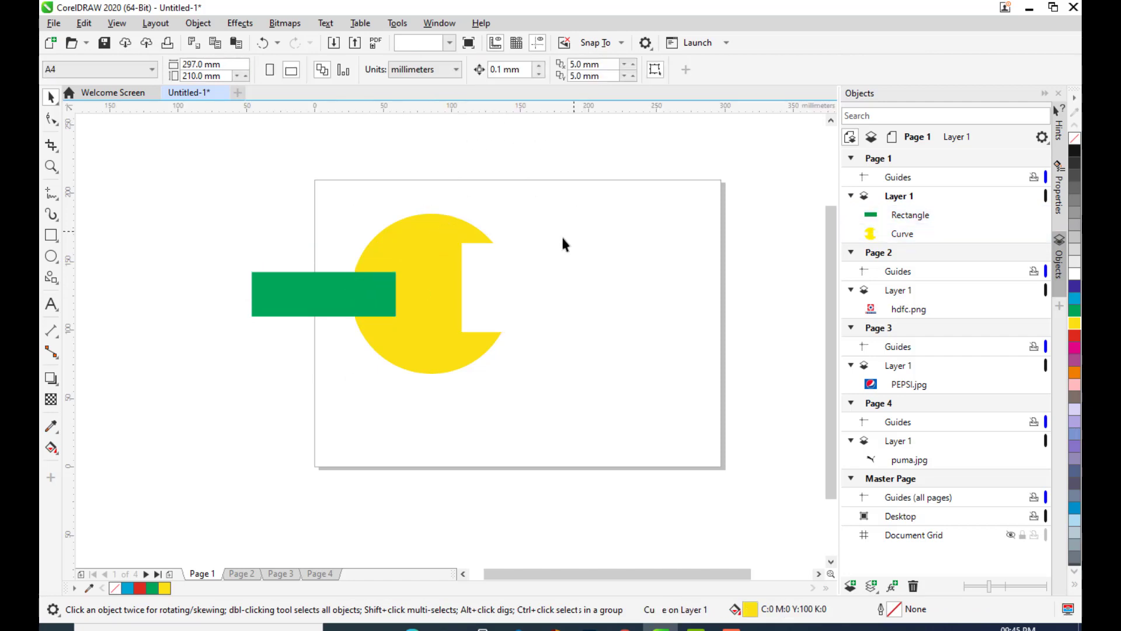
pyautogui.click(314, 292)
pyautogui.moveTo(356, 296); pyautogui.dragTo(236, 224)
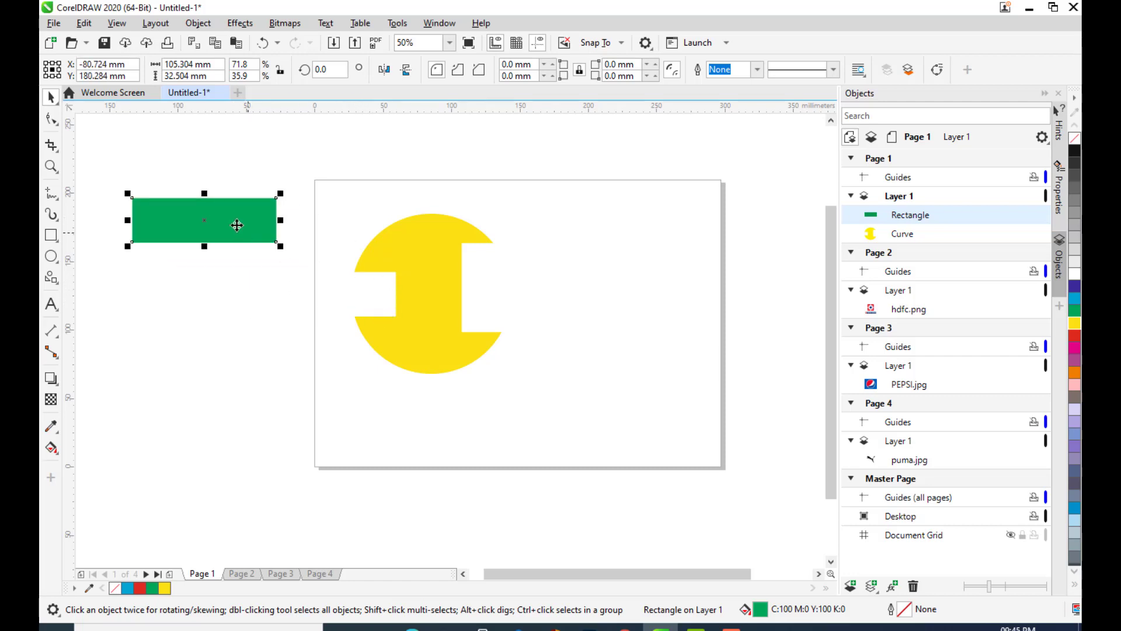
# Move the green rectangle above the yellow shape and rotate it to 270 degrees.
pyautogui.moveTo(218, 211); pyautogui.dragTo(443, 188)
pyautogui.click(466, 150)
pyautogui.moveTo(349, 69); pyautogui.dragTo(201, 56)
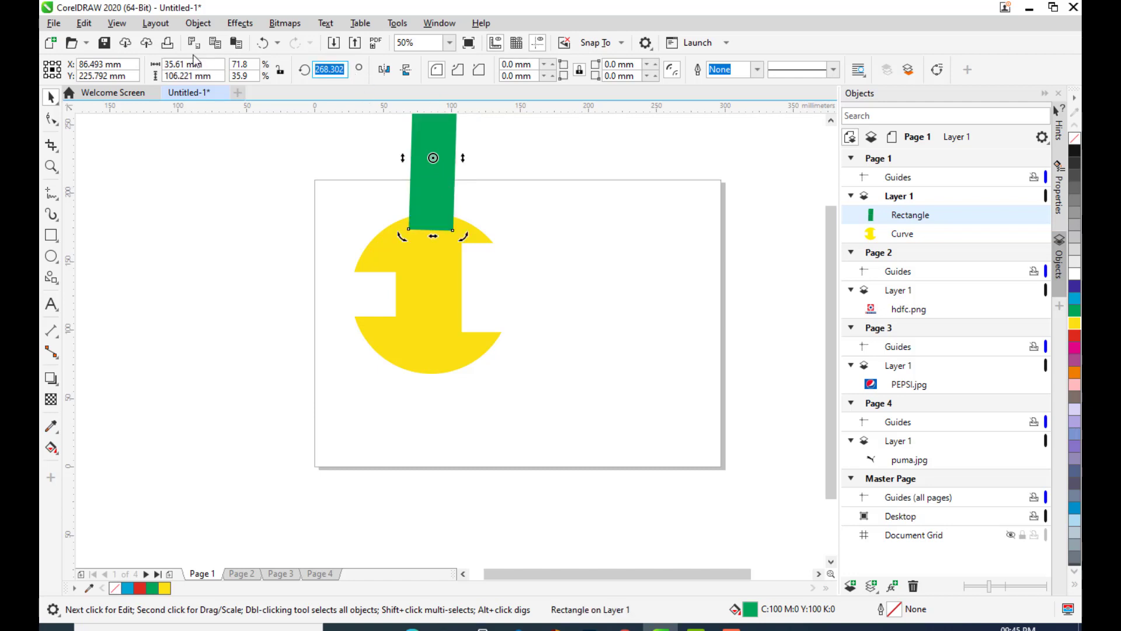
pyautogui.write('270')
pyautogui.press('Return')
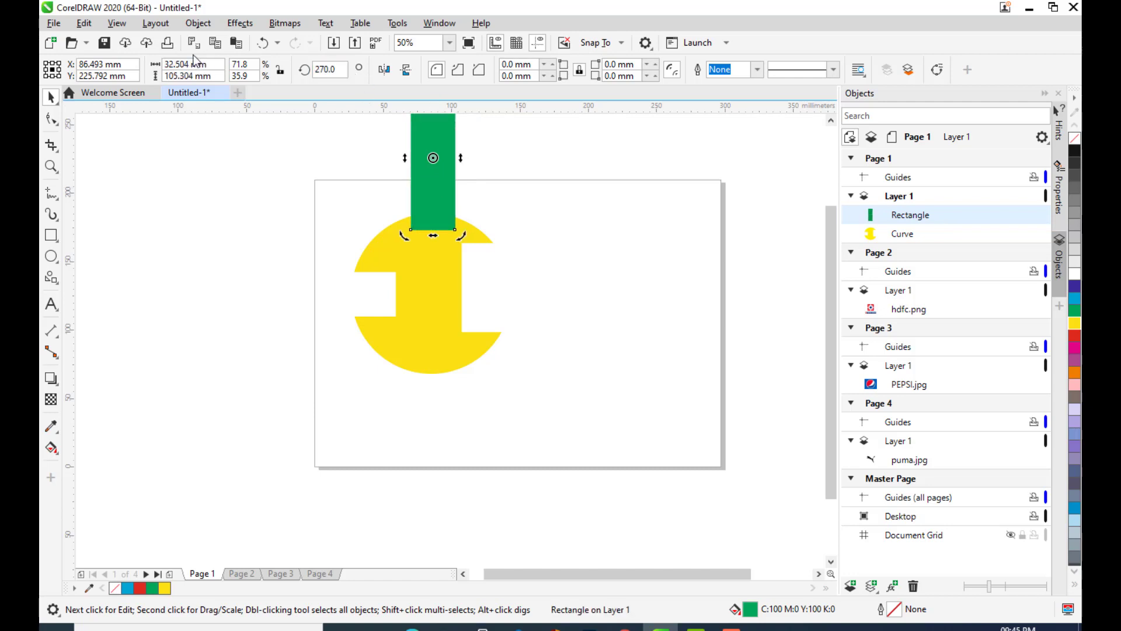
# Lower the upright green rectangle so its end overlaps the yellow shape's top edge.
pyautogui.moveTo(535, 205); pyautogui.dragTo(543, 253)
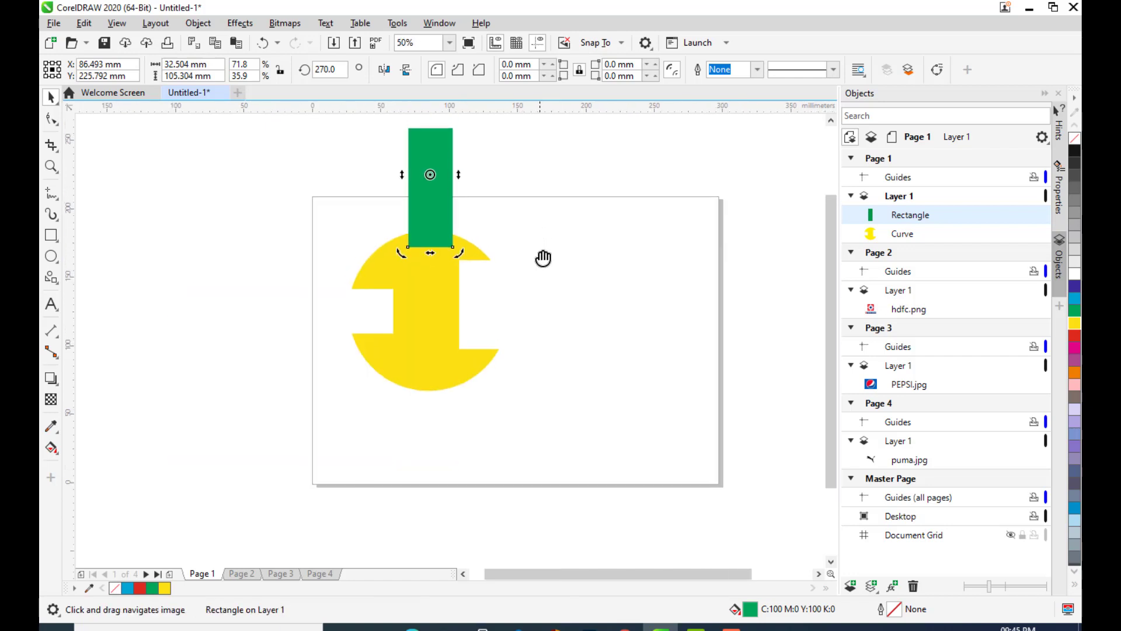
pyautogui.moveTo(443, 235); pyautogui.dragTo(436, 261)
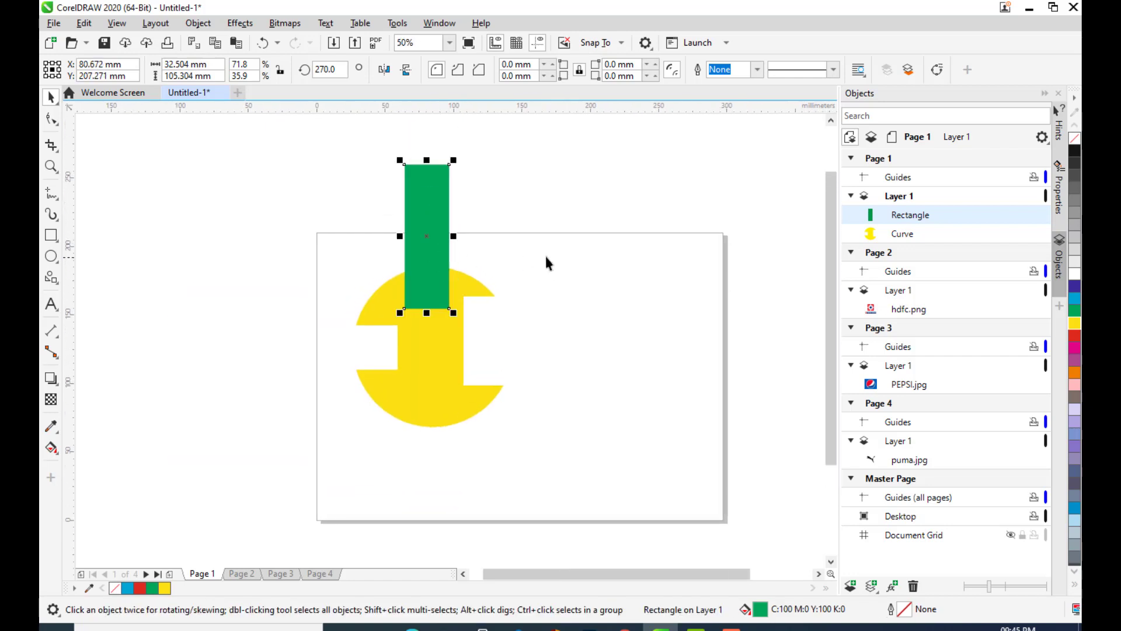
pyautogui.click(544, 254)
# Trim the yellow shape's top edge with the upright rectangle and move the rectangle away to the right.
pyautogui.click(420, 353)
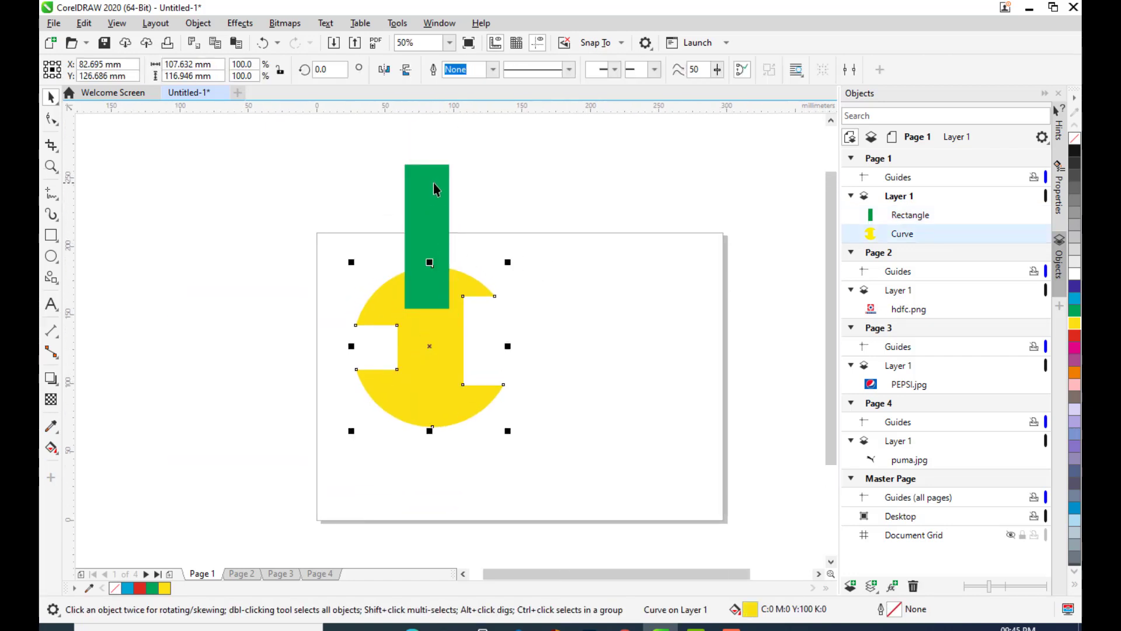
pyautogui.click(443, 257)
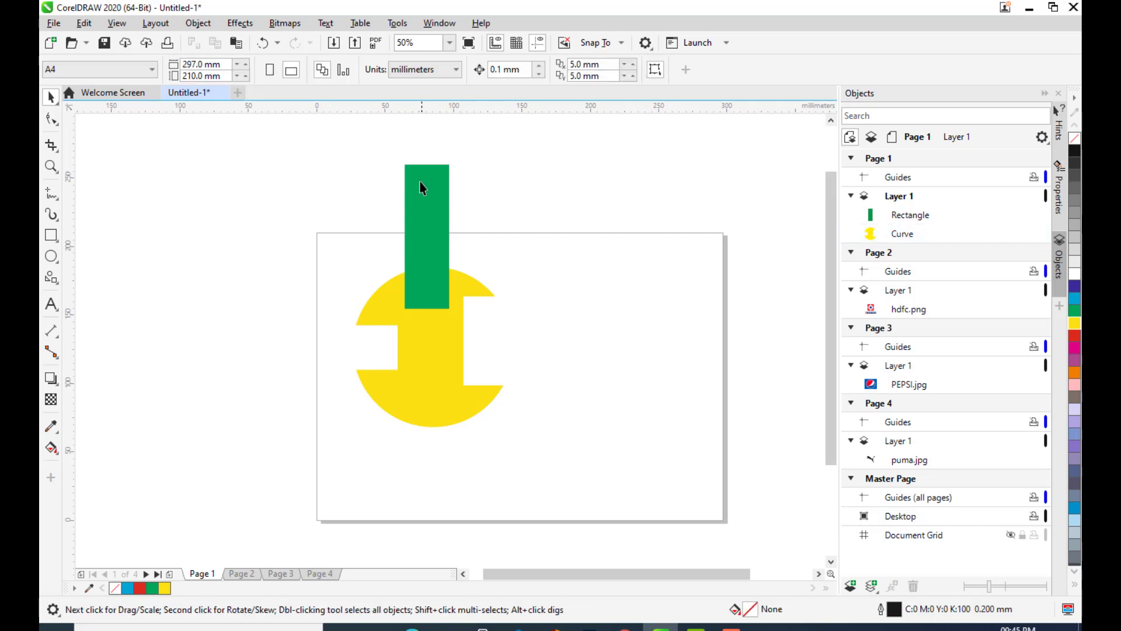
pyautogui.keyDown('shift'); pyautogui.click(447, 356); pyautogui.keyUp('shift')
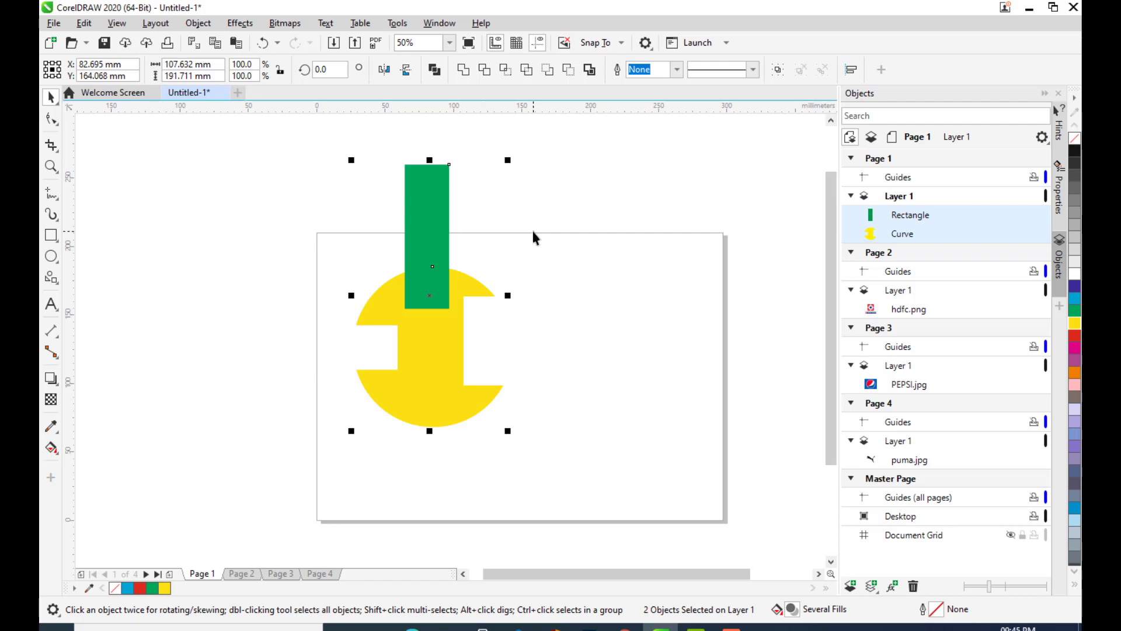
pyautogui.click(484, 72)
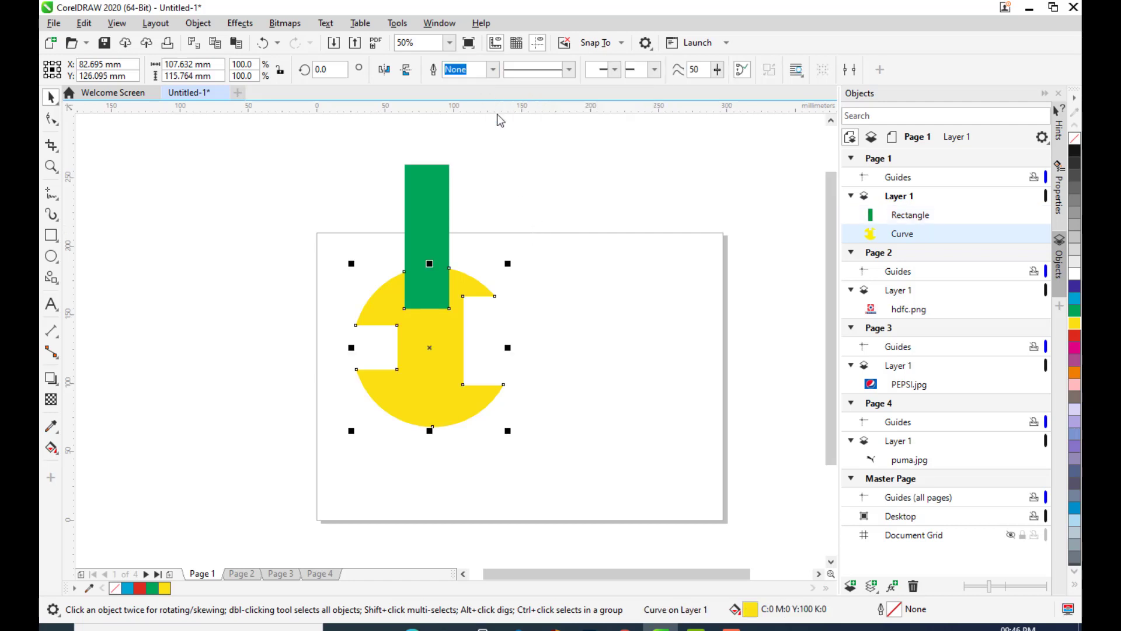
pyautogui.click(485, 195)
pyautogui.click(433, 204)
pyautogui.moveTo(424, 190); pyautogui.dragTo(645, 174)
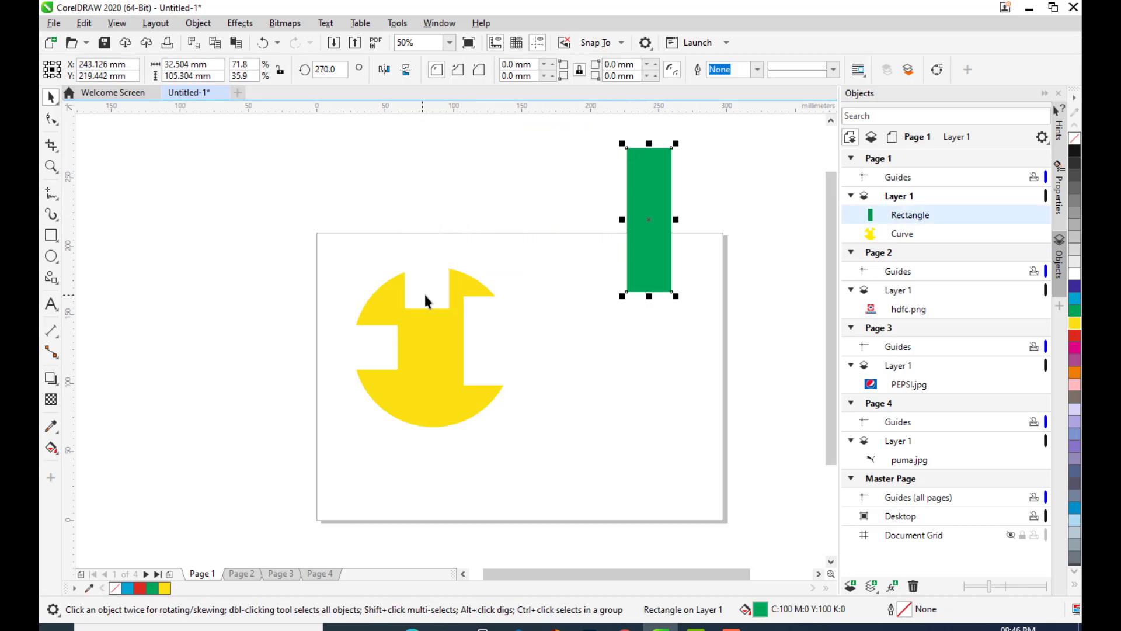
# Position the upright rectangle over the yellow shape's bottom edge and trim the overlap from the shape.
pyautogui.moveTo(634, 252); pyautogui.dragTo(441, 438)
pyautogui.click(472, 346)
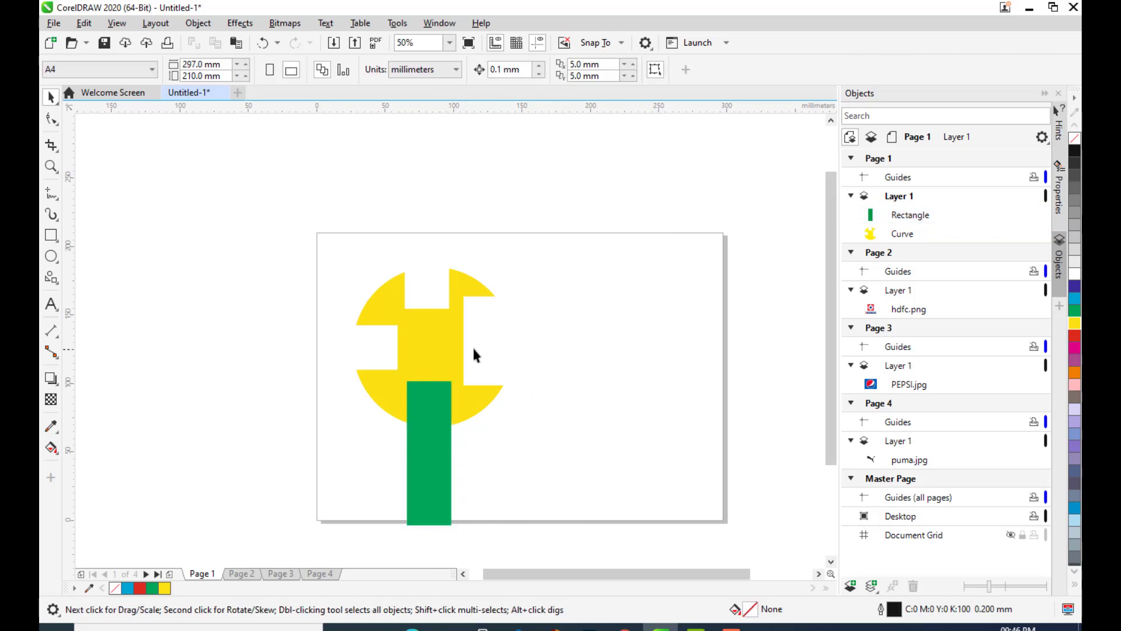
pyautogui.click(438, 438)
pyautogui.keyDown('shift'); pyautogui.click(434, 321); pyautogui.keyUp('shift')
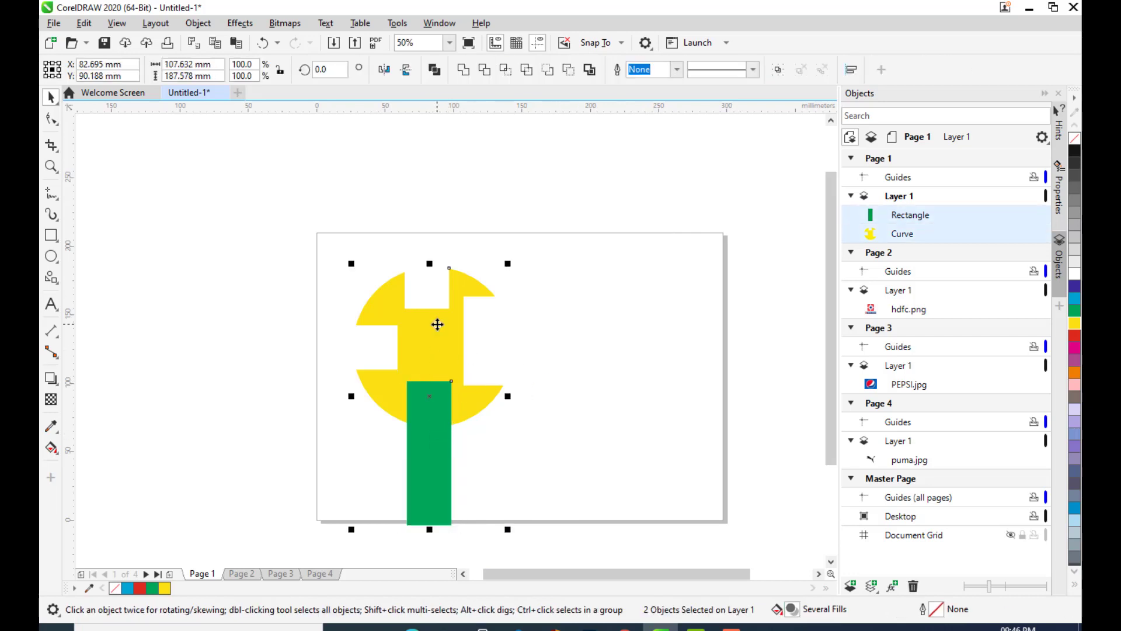
pyautogui.click(483, 70)
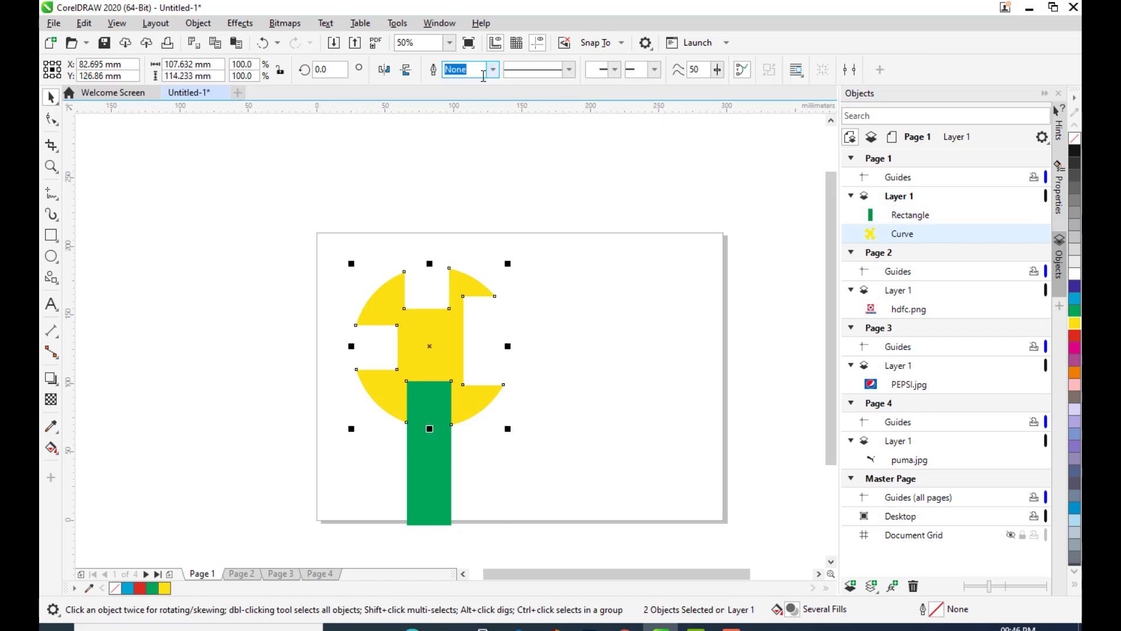
# Move the green rectangle to the right side of the page, clear of the four-notched shape.
pyautogui.click(565, 361)
pyautogui.moveTo(433, 460); pyautogui.dragTo(670, 418)
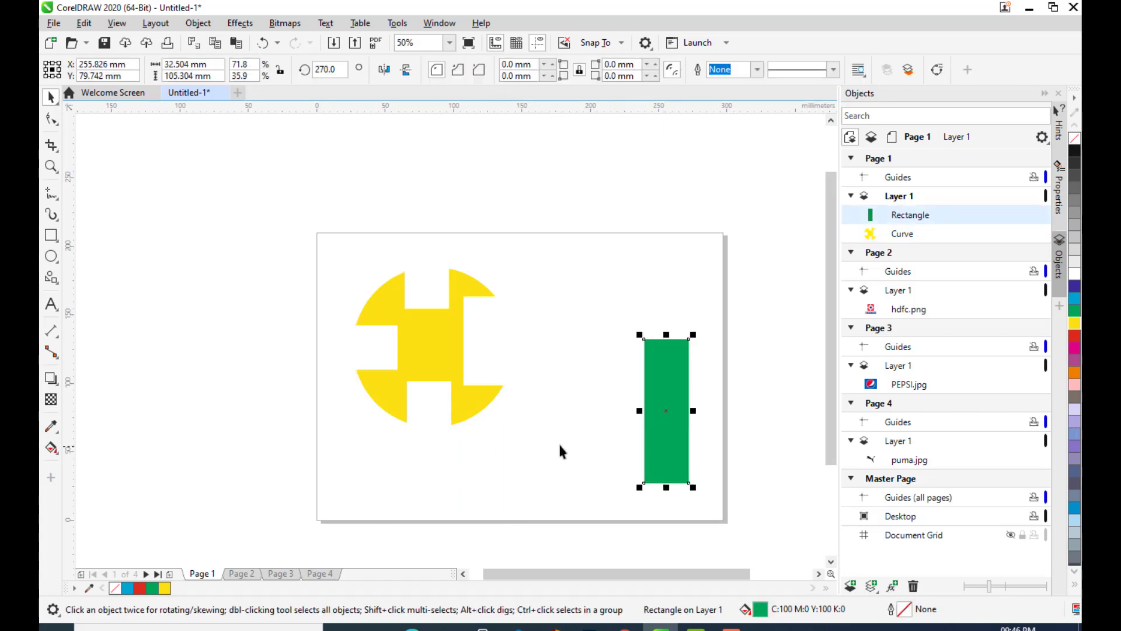
pyautogui.click(558, 444)
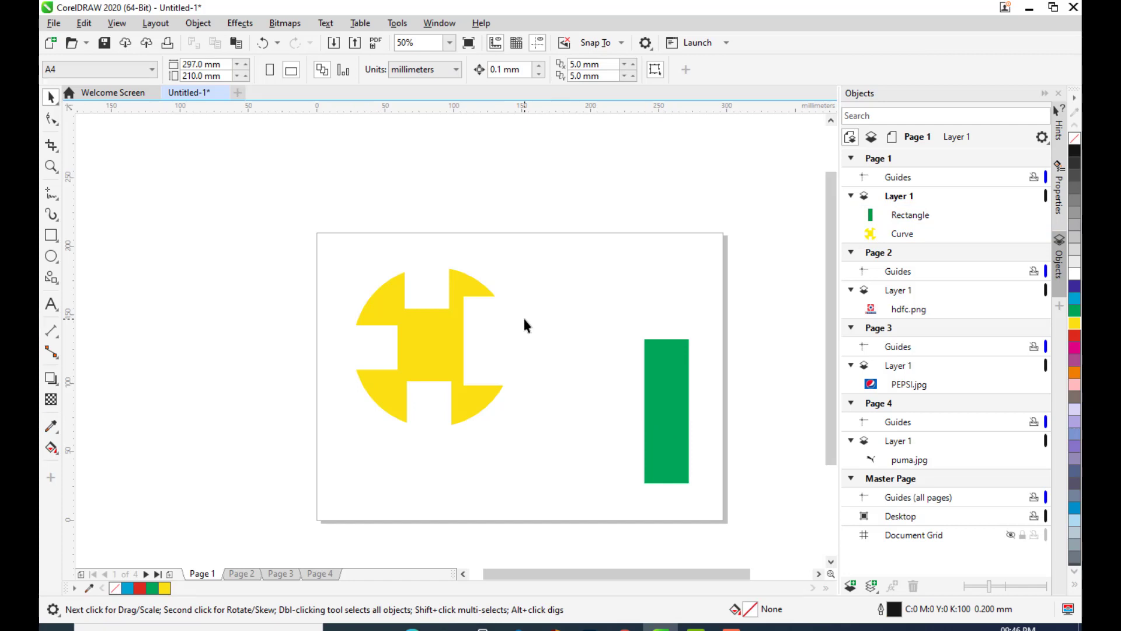
# Shift the green rectangle closer to the yellow notched shape and delete both objects from the page.
pyautogui.click(689, 410)
pyautogui.click(406, 342)
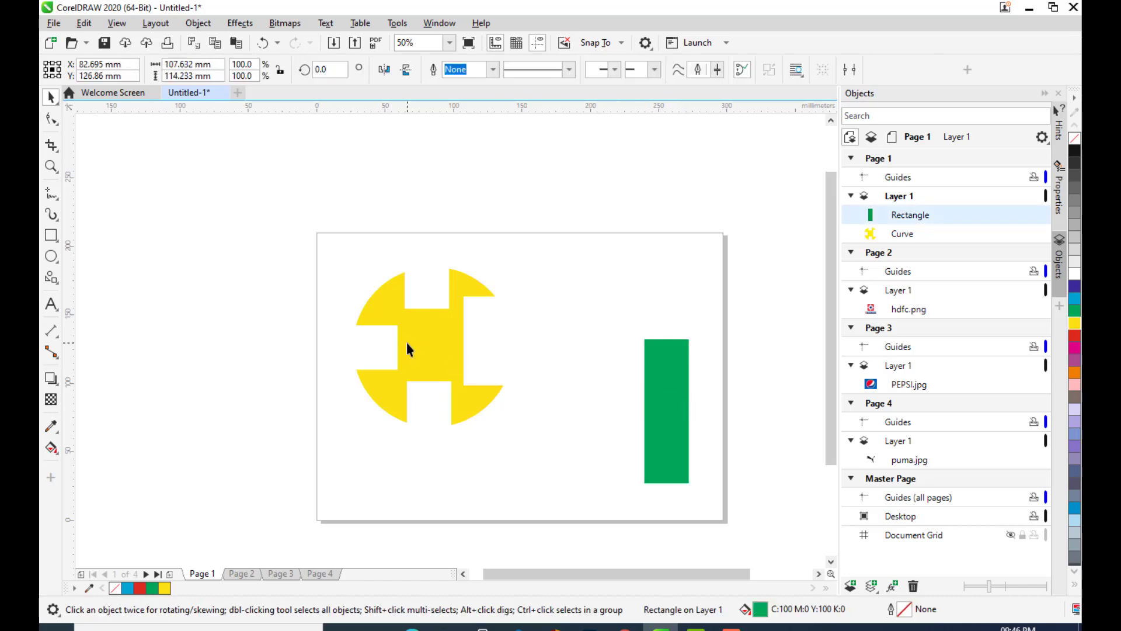
pyautogui.moveTo(678, 377); pyautogui.dragTo(597, 337)
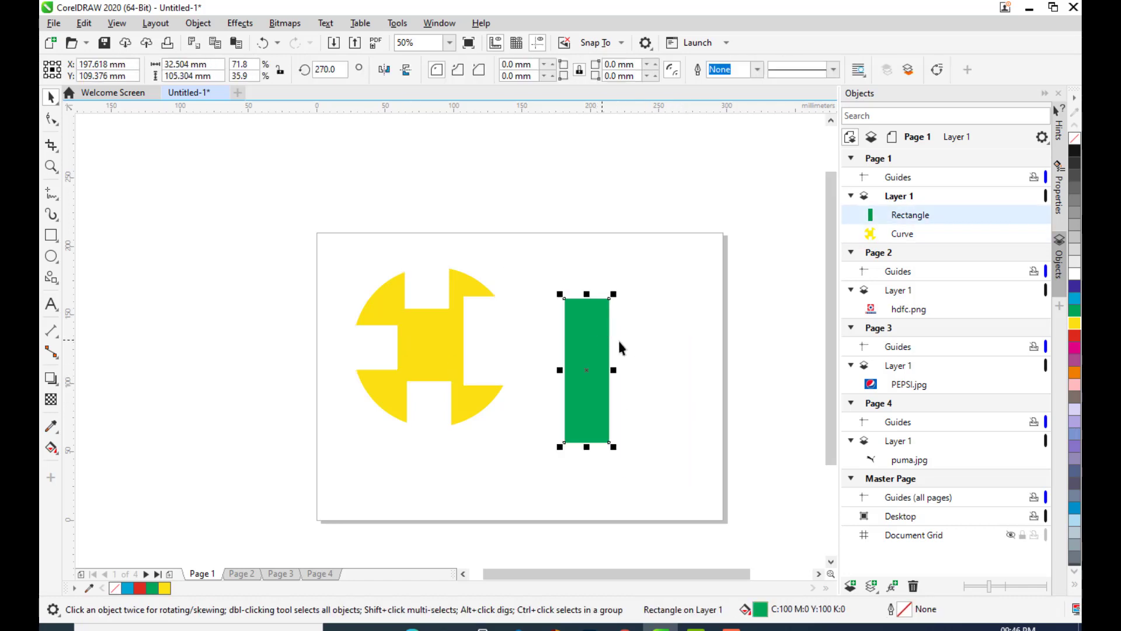
pyautogui.click(435, 306)
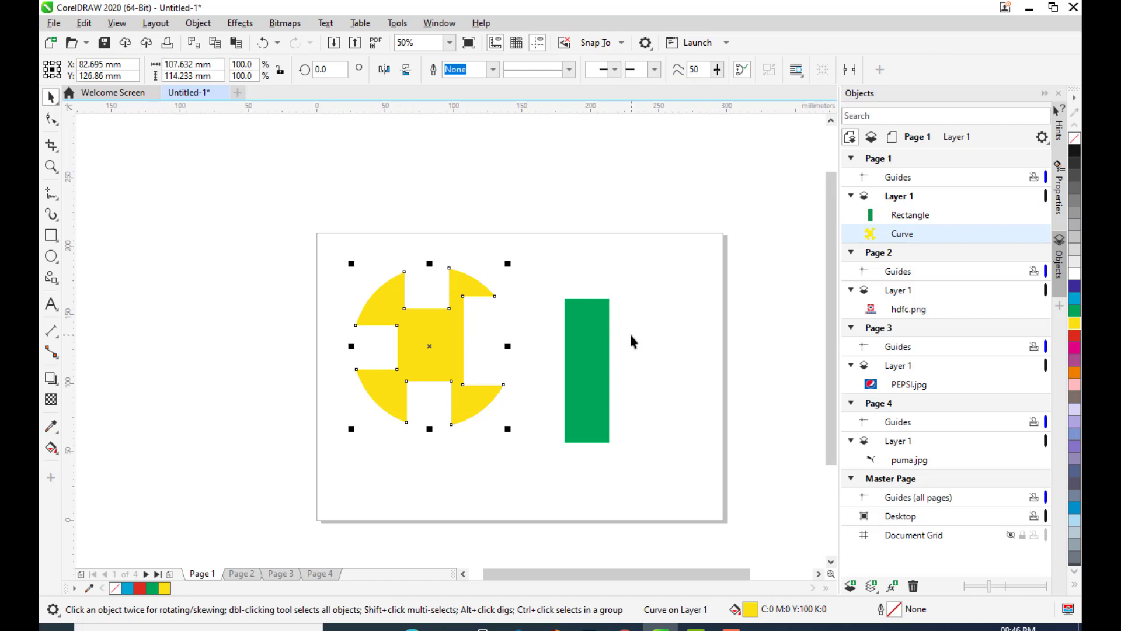
pyautogui.press('Delete')
pyautogui.click(578, 371)
pyautogui.press('Delete')
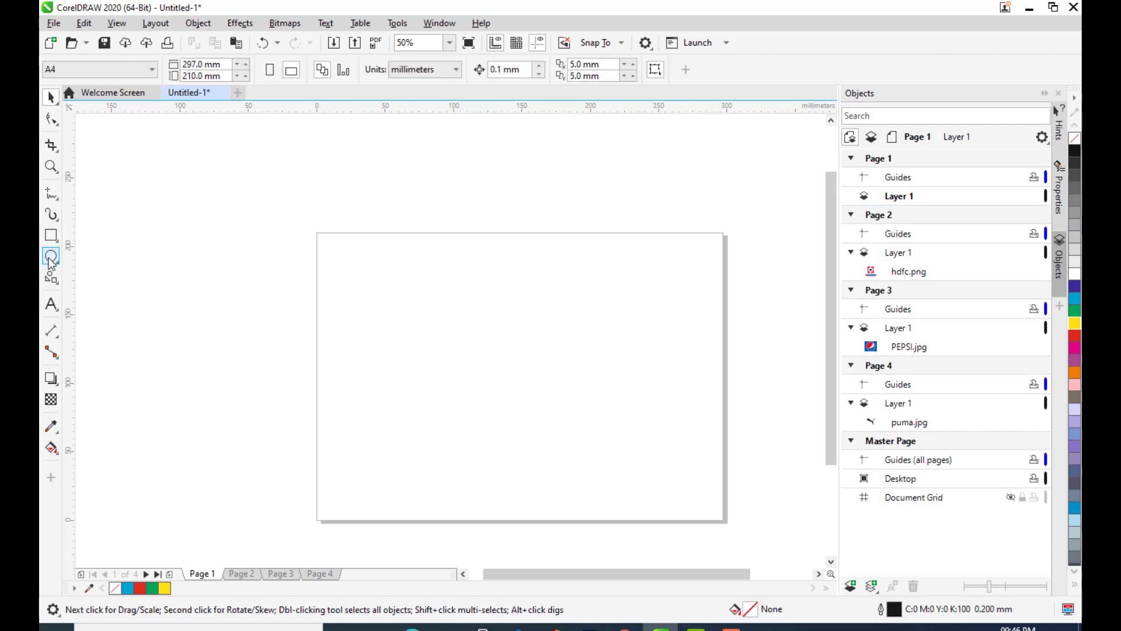
# Draw a five-pointed star about 123 by 98 mm in the upper middle of the page.
pyautogui.click(57, 281)
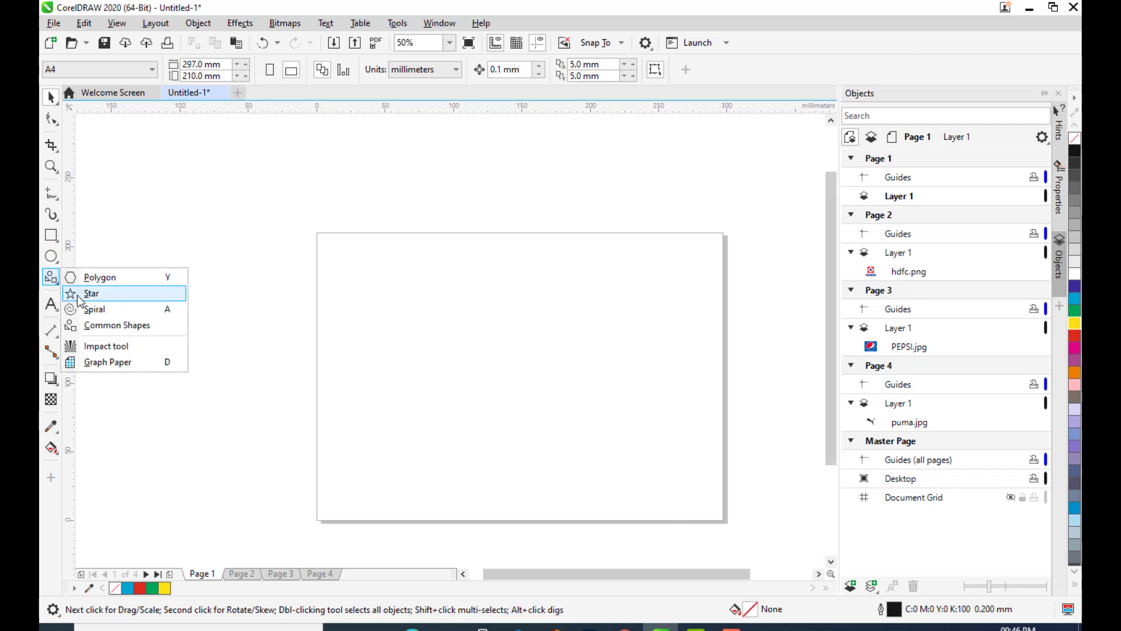
pyautogui.click(93, 290)
pyautogui.moveTo(454, 257); pyautogui.dragTo(628, 395)
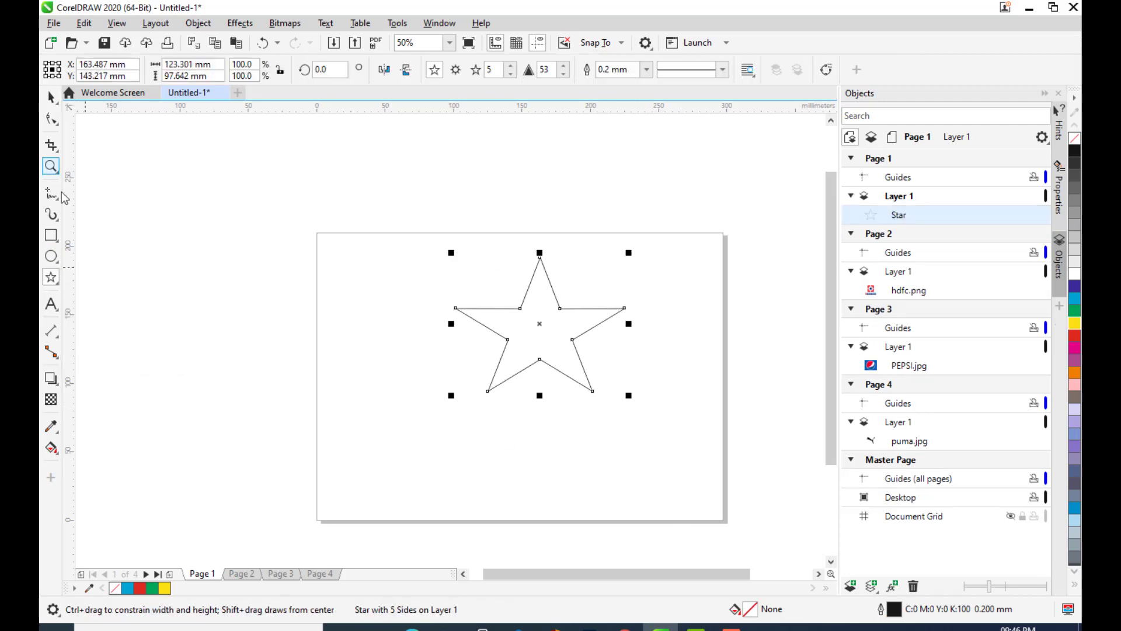
# Draw a right-pointing arrow common shape about 131 by 78 mm below the star.
pyautogui.click(57, 281)
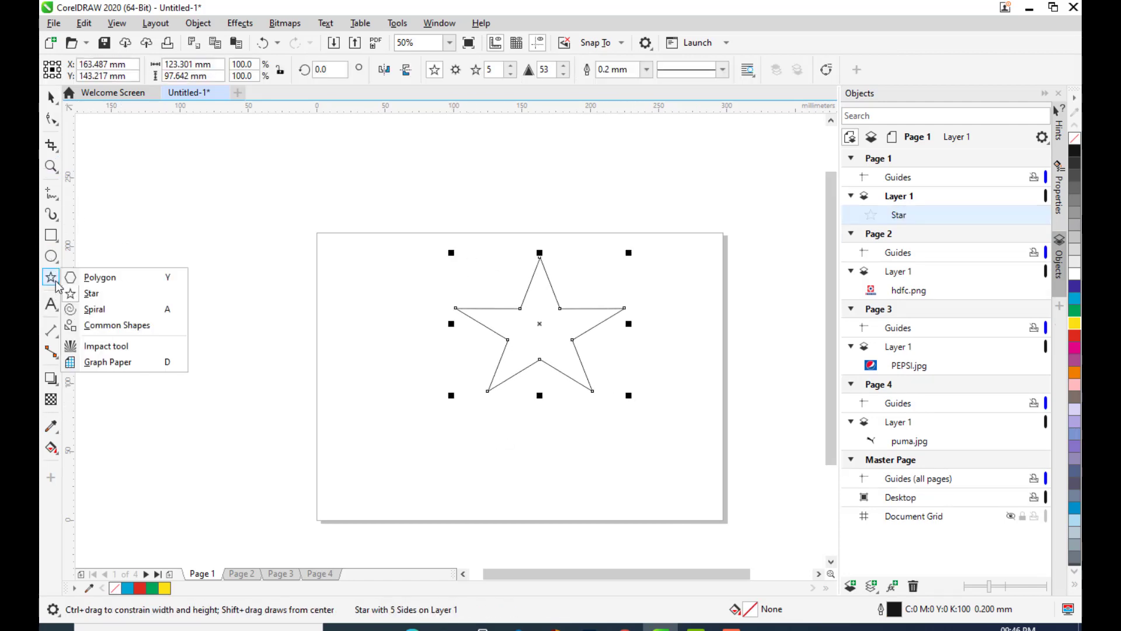
pyautogui.click(105, 326)
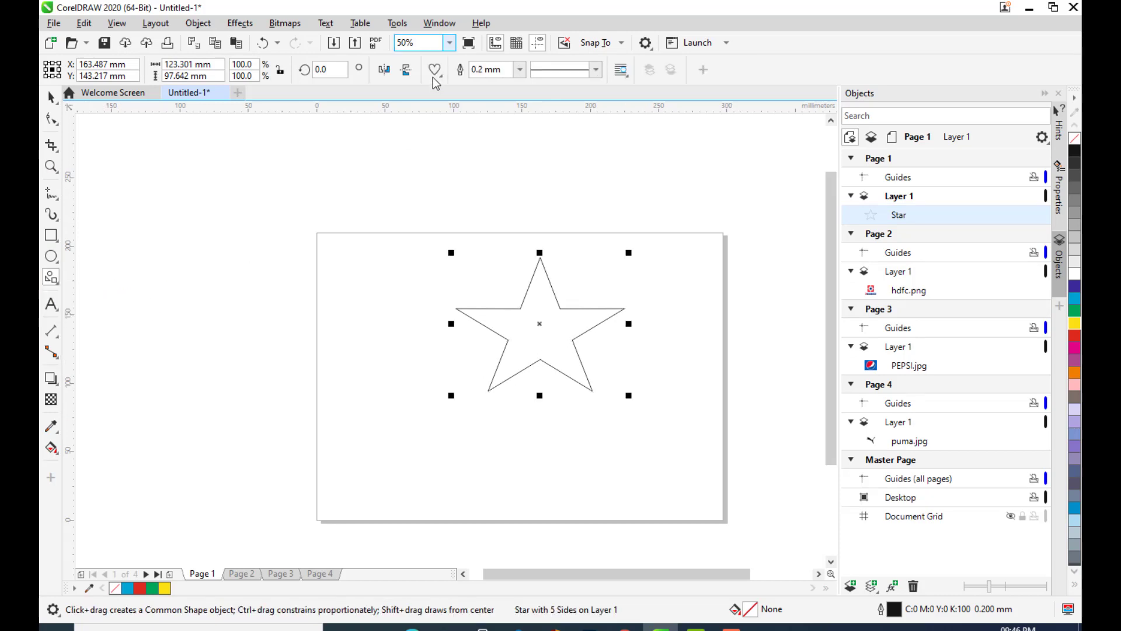
pyautogui.click(434, 70)
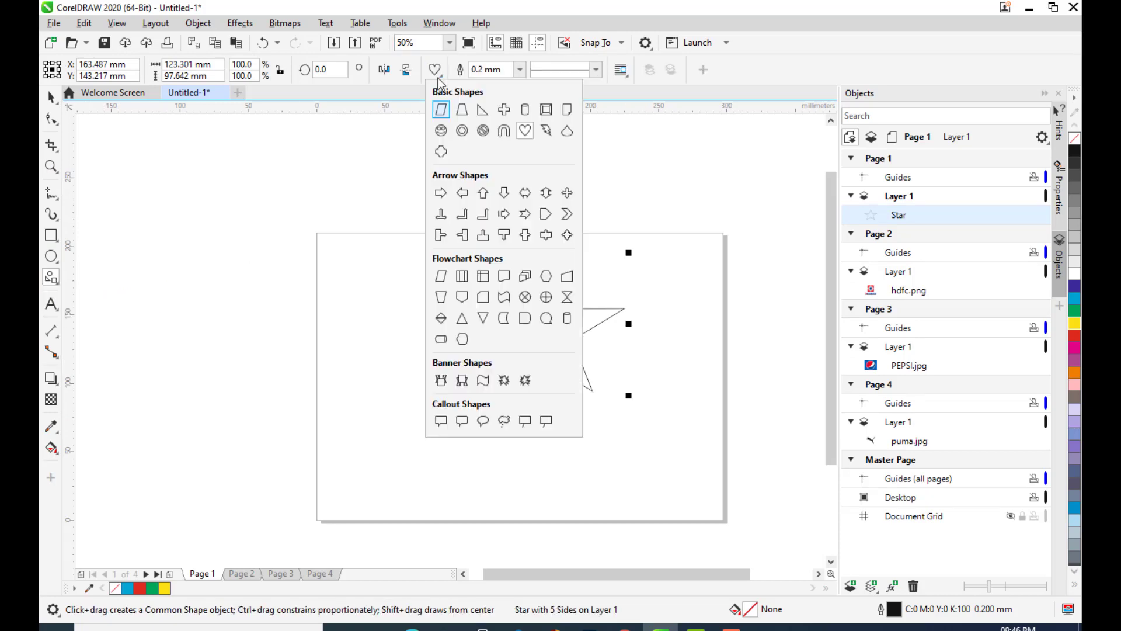
pyautogui.click(440, 193)
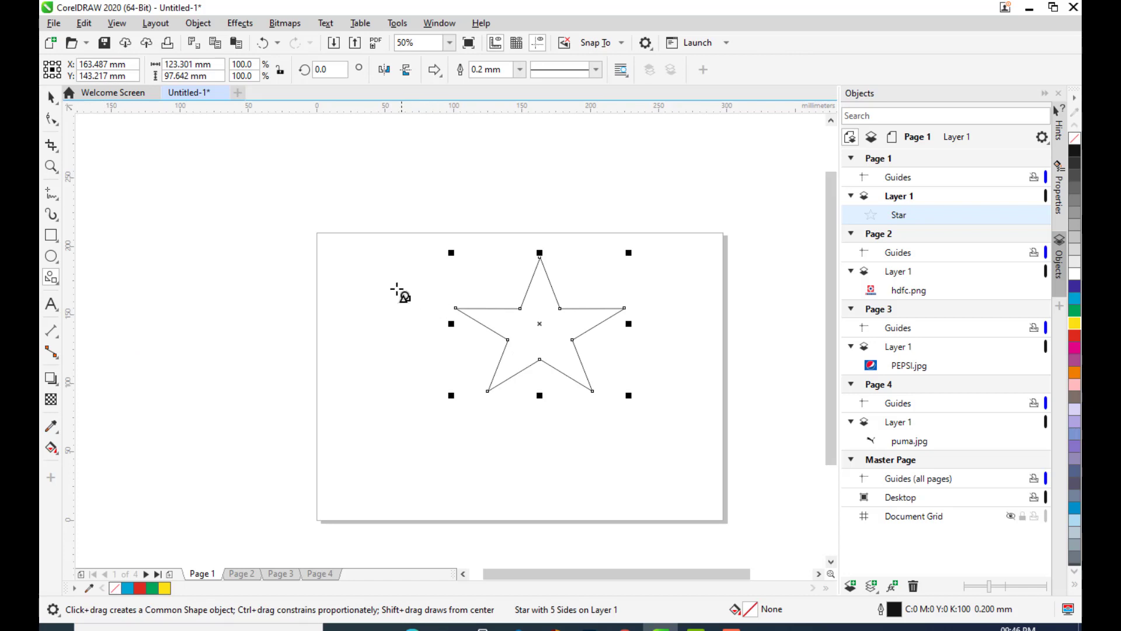
pyautogui.moveTo(384, 400); pyautogui.dragTo(572, 515)
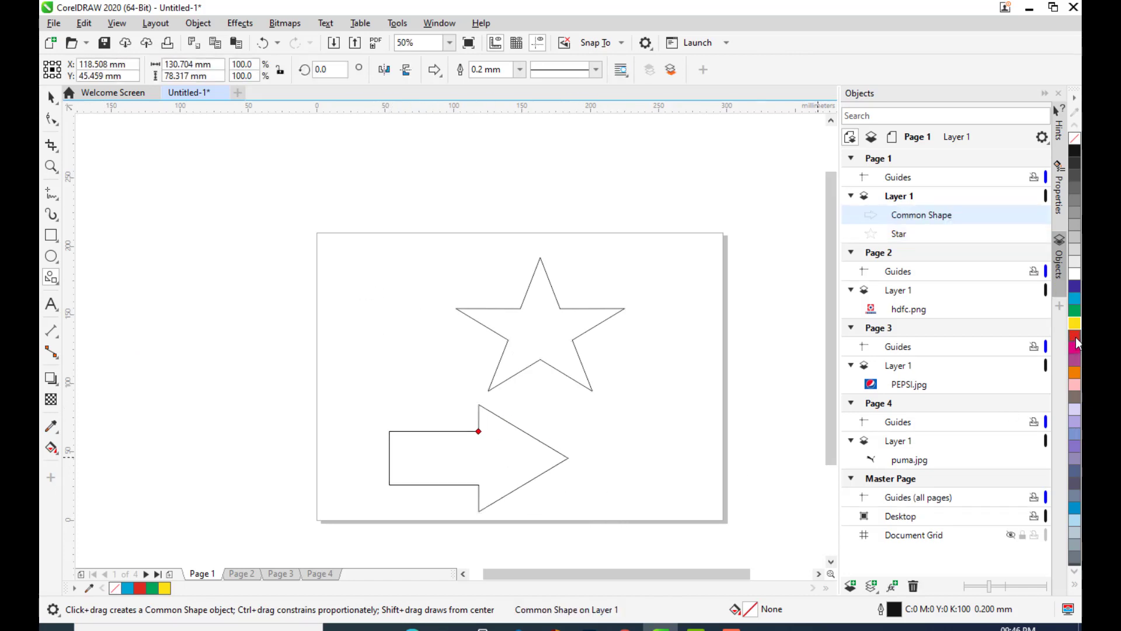
# Fill the arrow with red and mirror it horizontally so that it points left.
pyautogui.click(1075, 335)
pyautogui.click(50, 97)
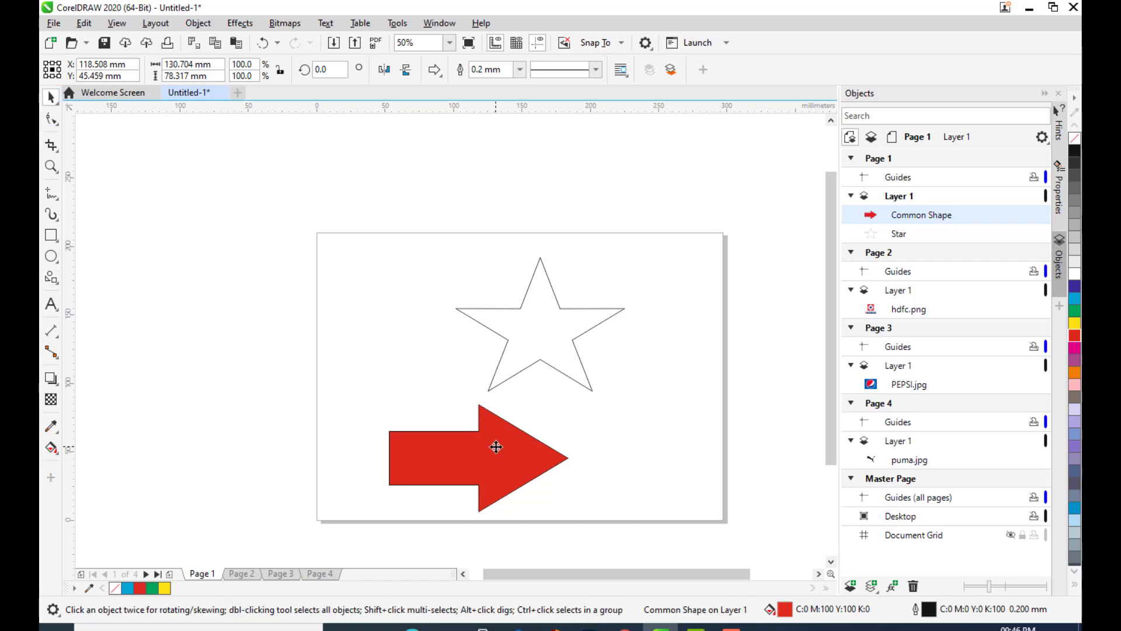
pyautogui.moveTo(495, 445); pyautogui.dragTo(498, 437)
pyautogui.click(623, 425)
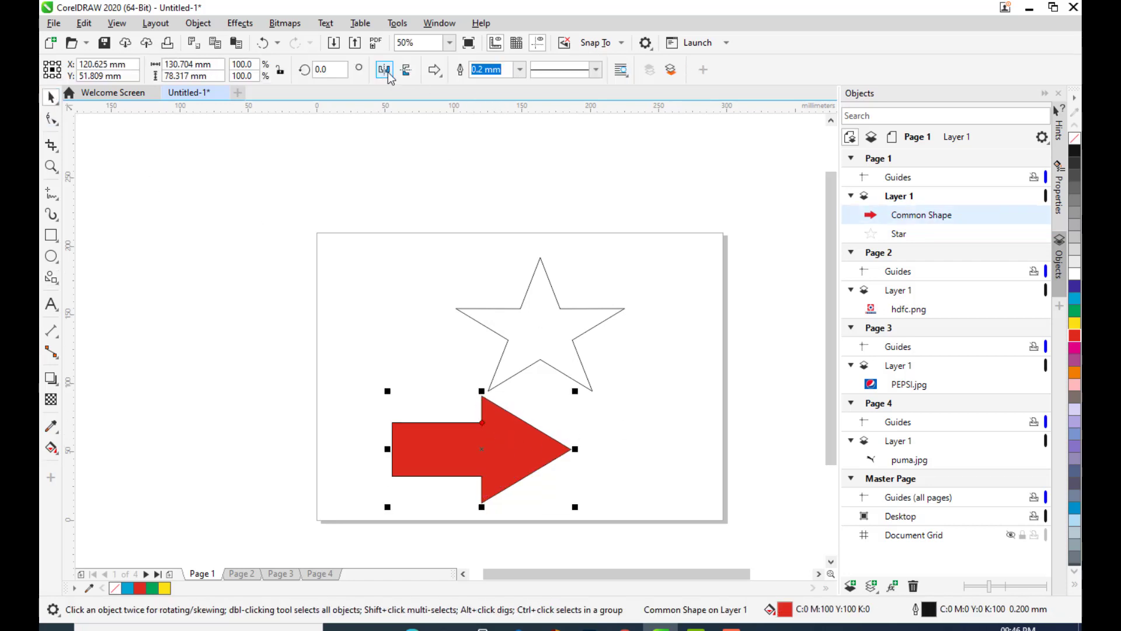
pyautogui.click(387, 74)
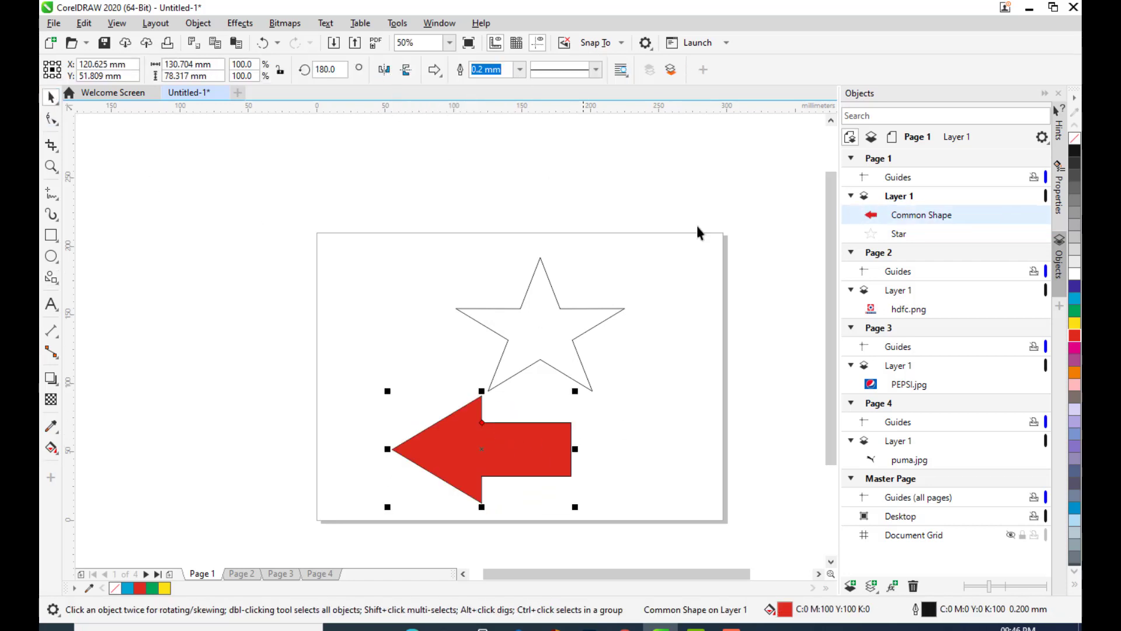
# Move the red arrow up so its shaft overlaps the star's left half, and set its outline width to None.
pyautogui.moveTo(513, 456); pyautogui.dragTo(475, 329)
pyautogui.click(661, 299)
pyautogui.click(514, 327)
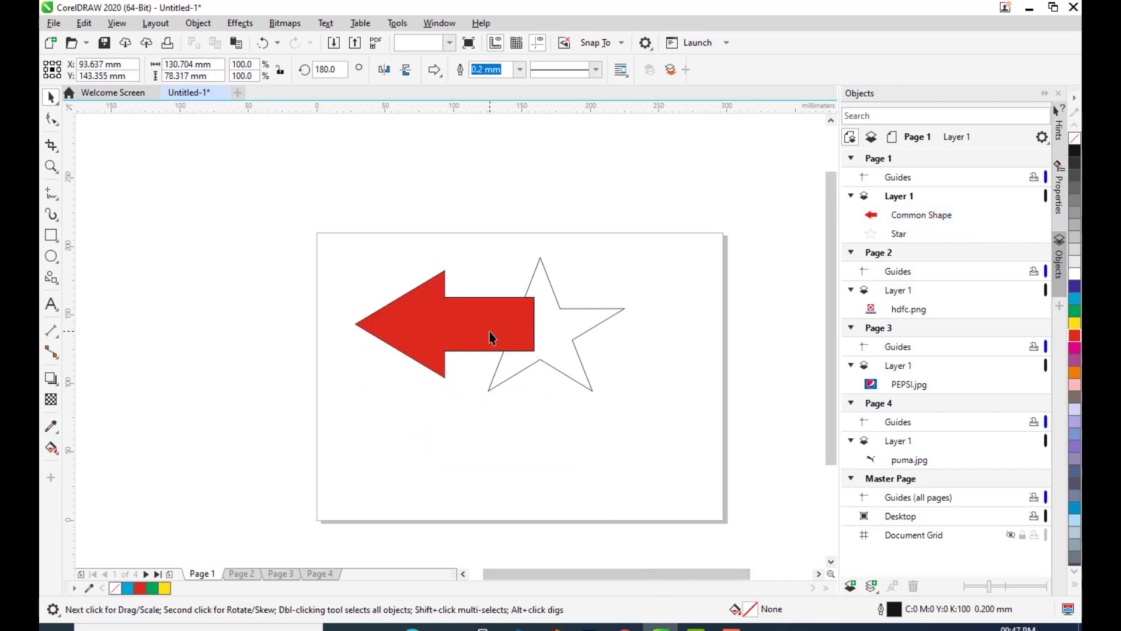
pyautogui.click(519, 69)
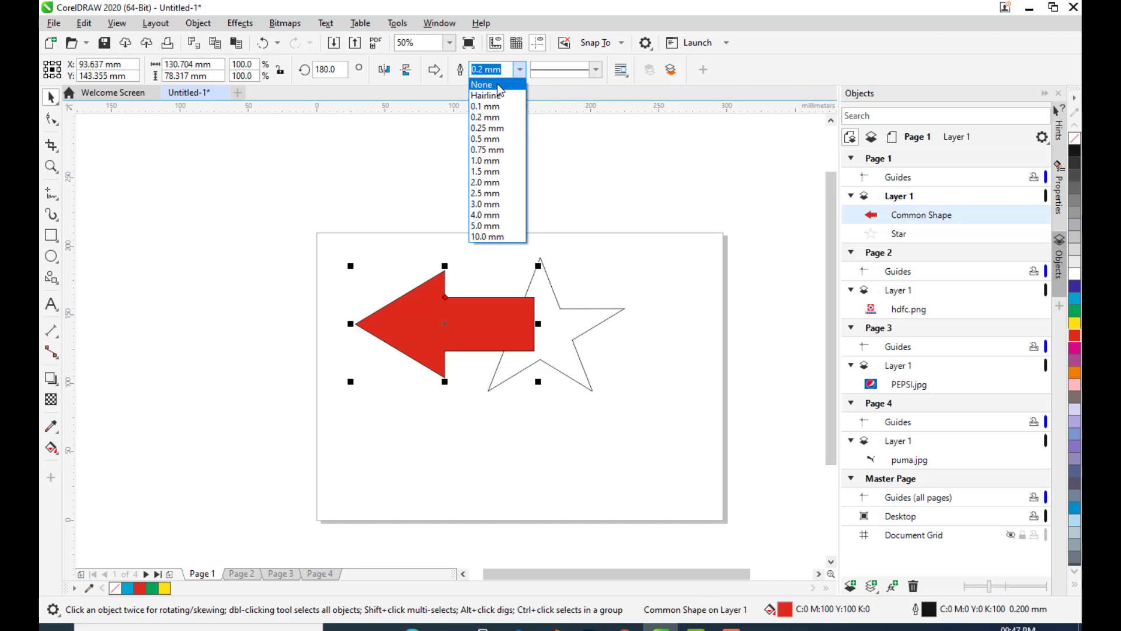
pyautogui.click(496, 84)
pyautogui.click(616, 198)
# Fill the star with magenta, shift it slightly up and left, and set its outline width to None.
pyautogui.click(585, 314)
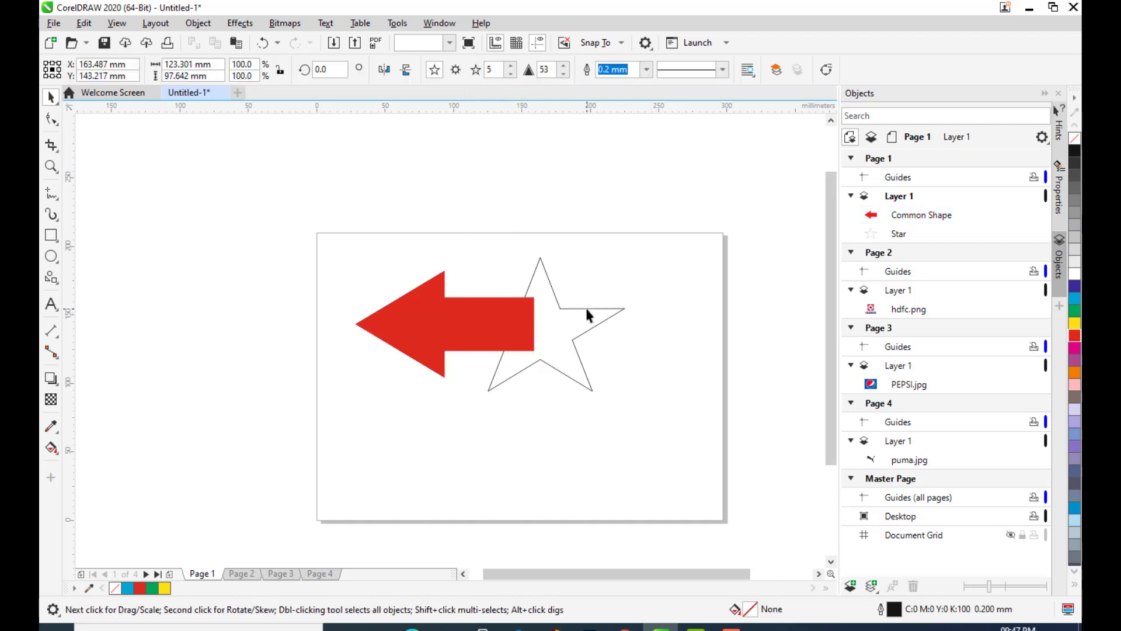
pyautogui.click(1074, 351)
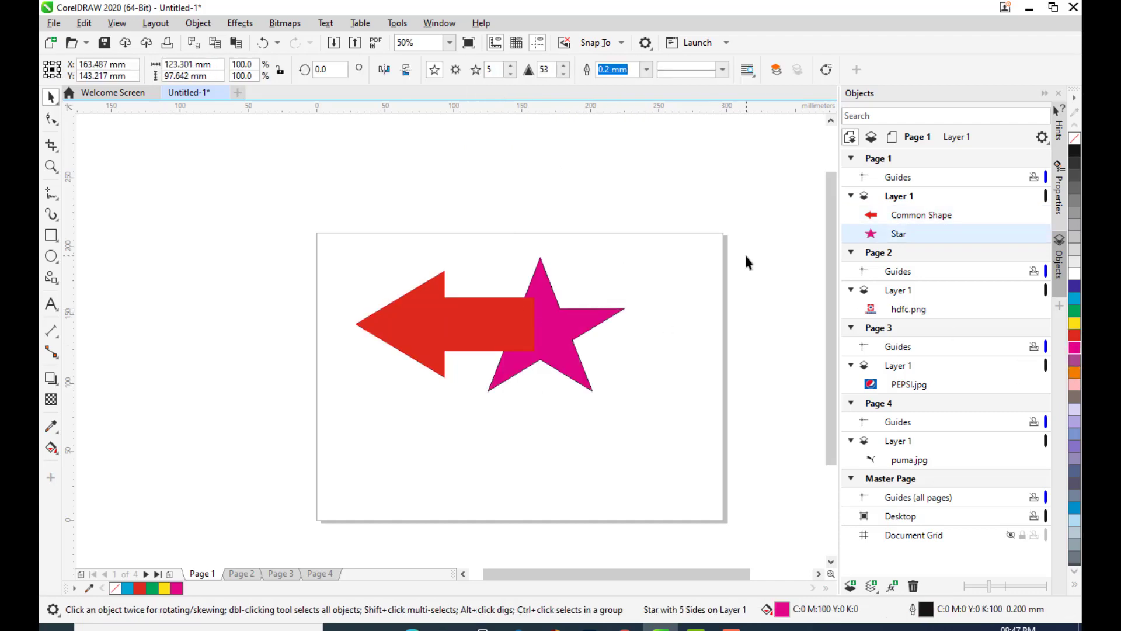
pyautogui.moveTo(576, 323); pyautogui.dragTo(568, 310)
pyautogui.click(674, 317)
pyautogui.click(556, 314)
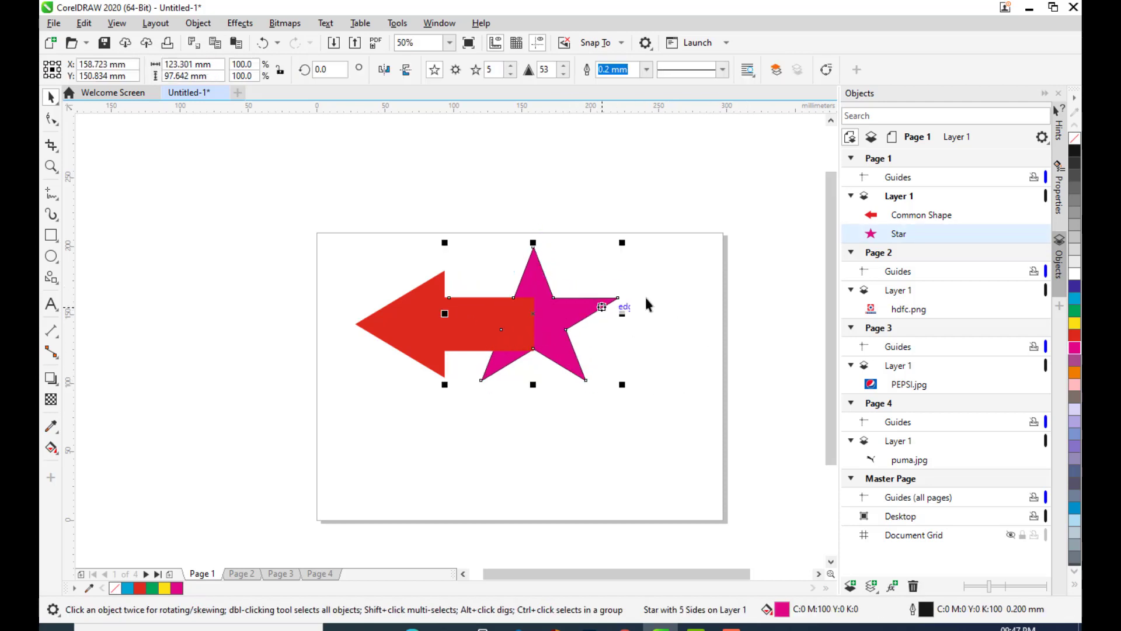
pyautogui.click(646, 70)
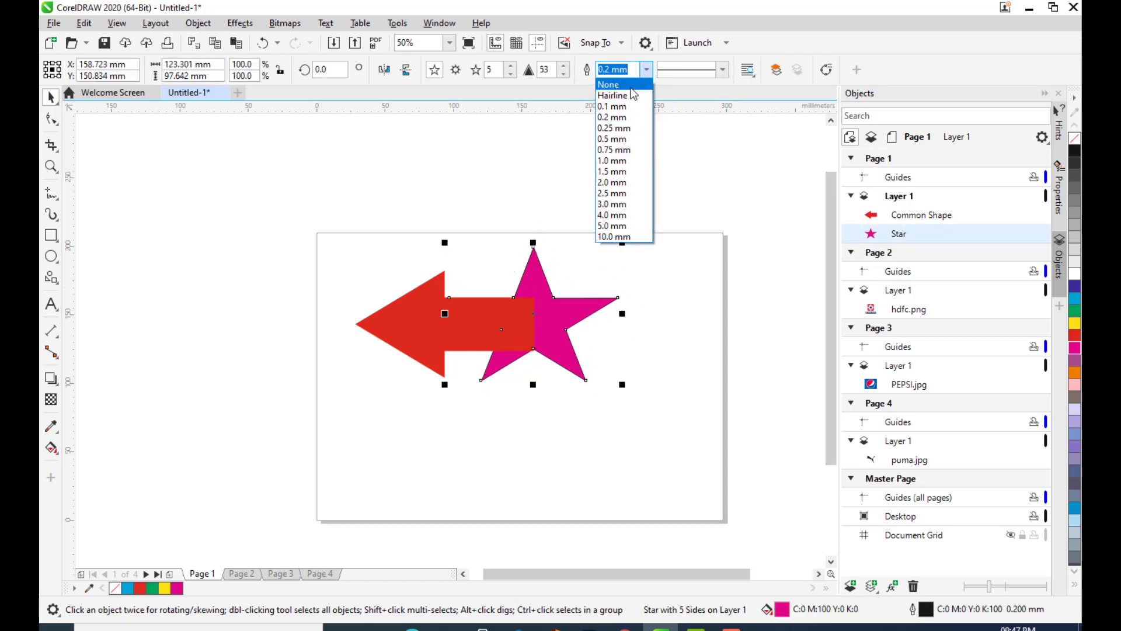
pyautogui.click(631, 89)
pyautogui.click(633, 184)
# Reduce the arrow's height to about 62 mm and create a boundary around the arrow and star together.
pyautogui.click(409, 325)
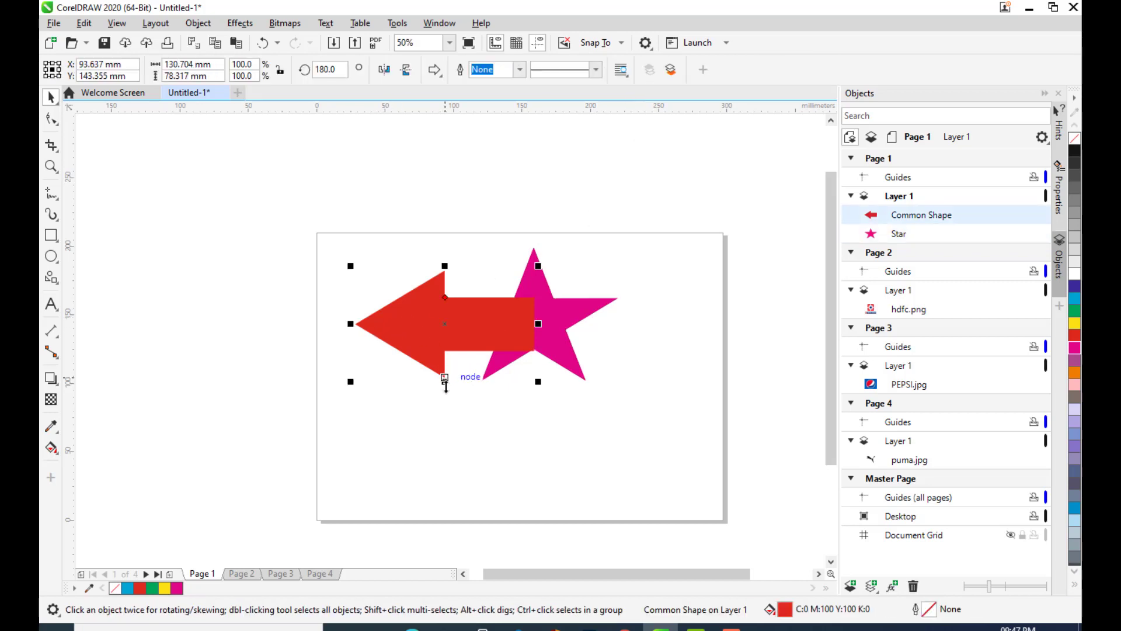
pyautogui.moveTo(445, 386); pyautogui.dragTo(445, 361)
pyautogui.click(569, 303)
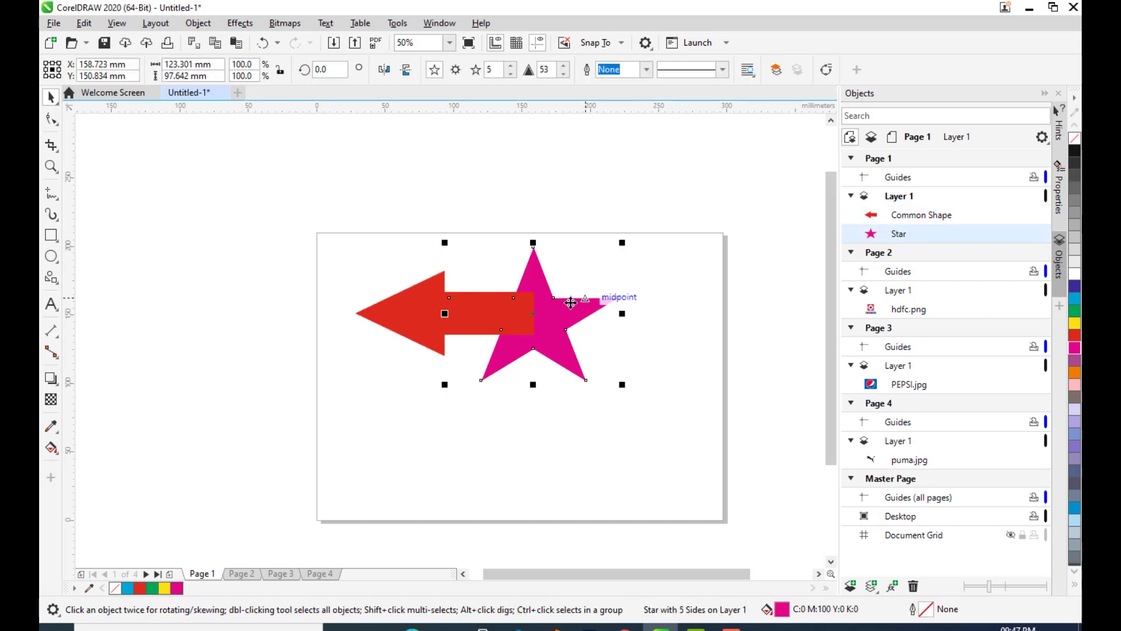
pyautogui.keyDown('shift'); pyautogui.click(418, 302); pyautogui.keyUp('shift')
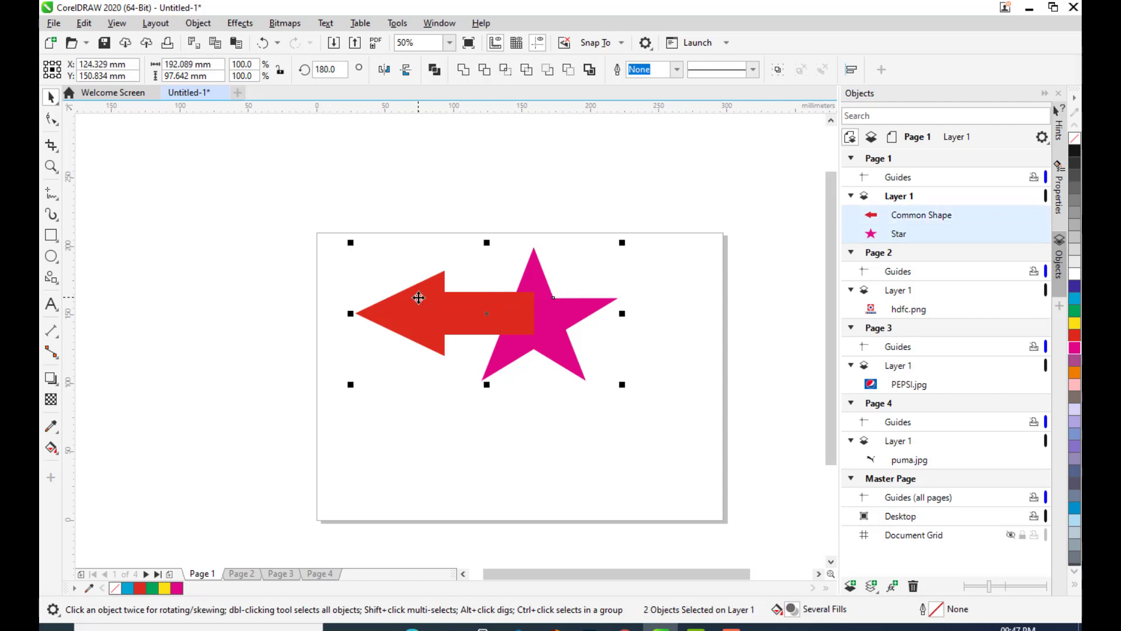
pyautogui.click(590, 69)
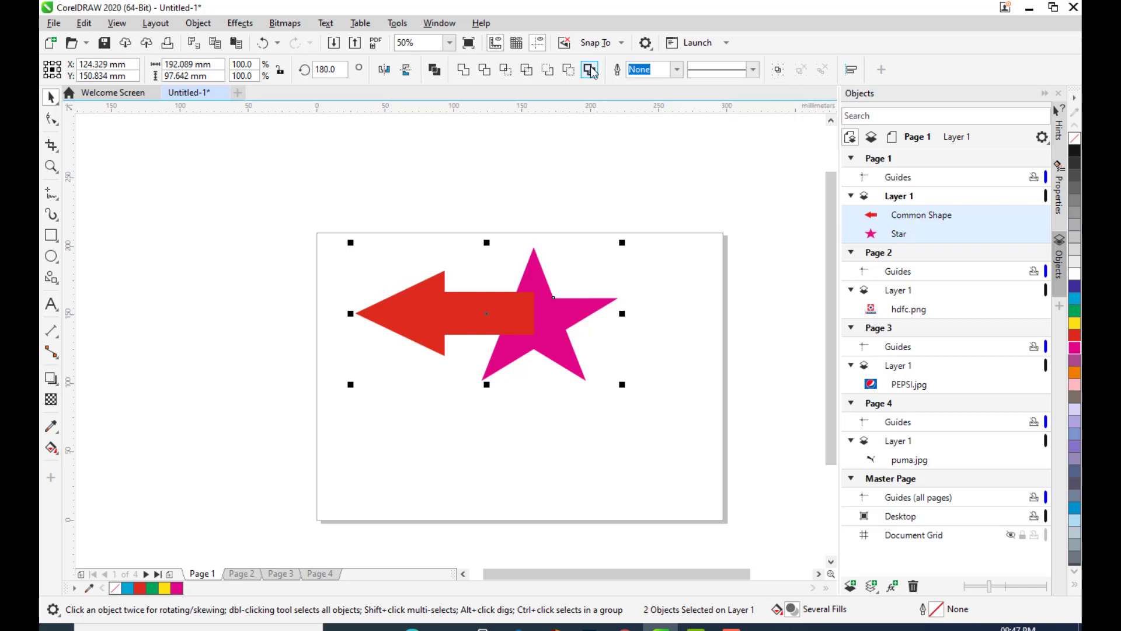
# Move the combined boundary outline down below the original arrow and star.
pyautogui.click(536, 329)
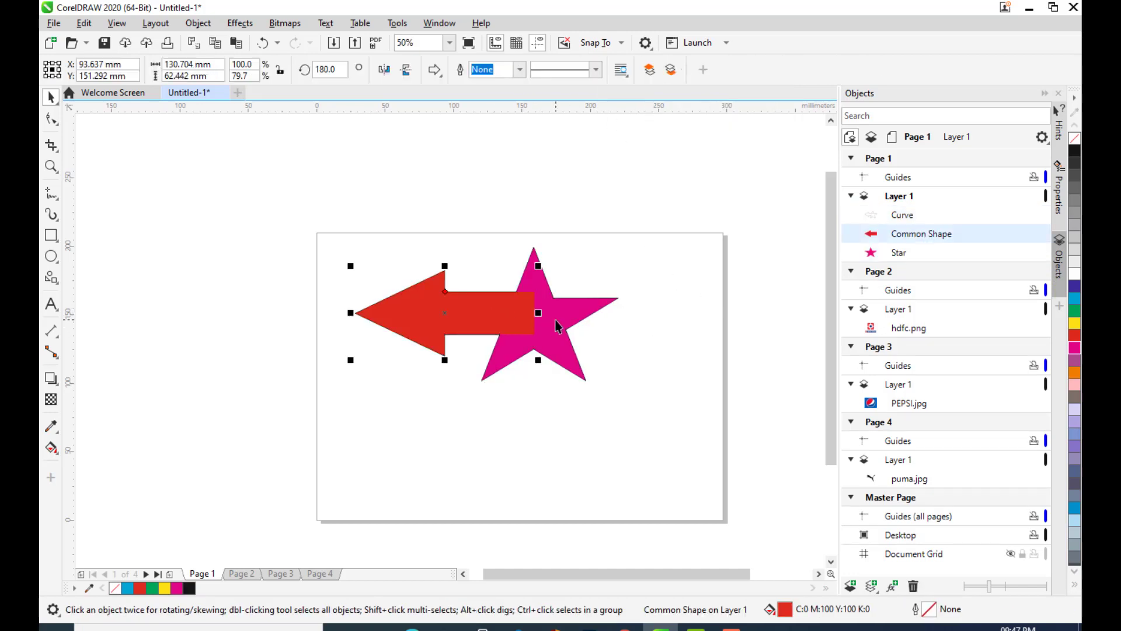
pyautogui.moveTo(556, 325); pyautogui.dragTo(542, 476)
pyautogui.click(651, 395)
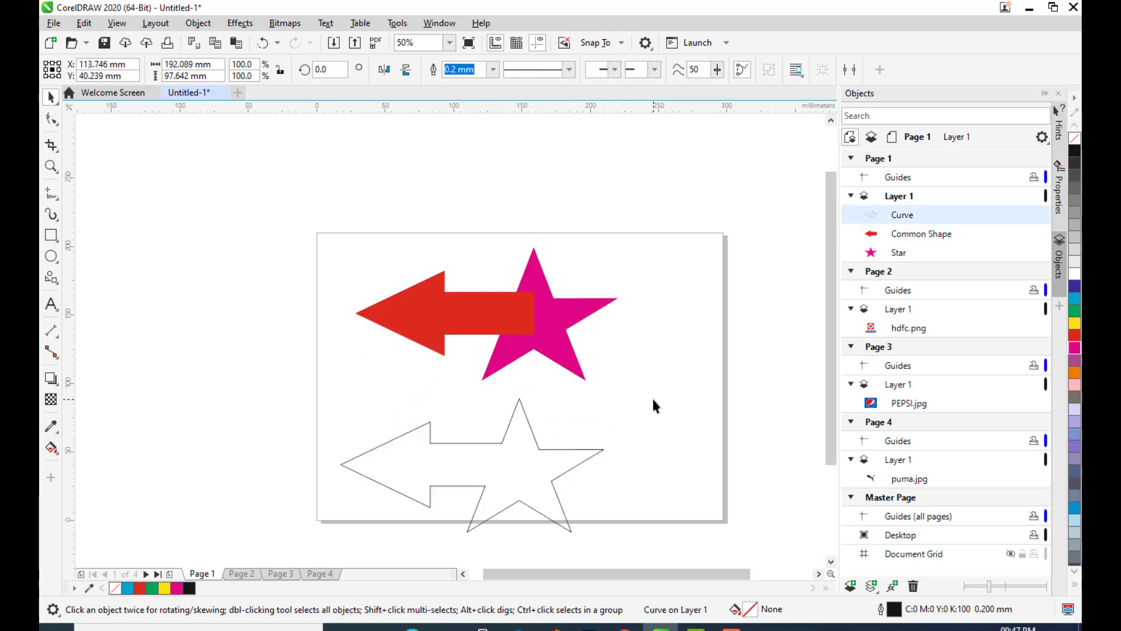
pyautogui.click(539, 348)
pyautogui.click(705, 355)
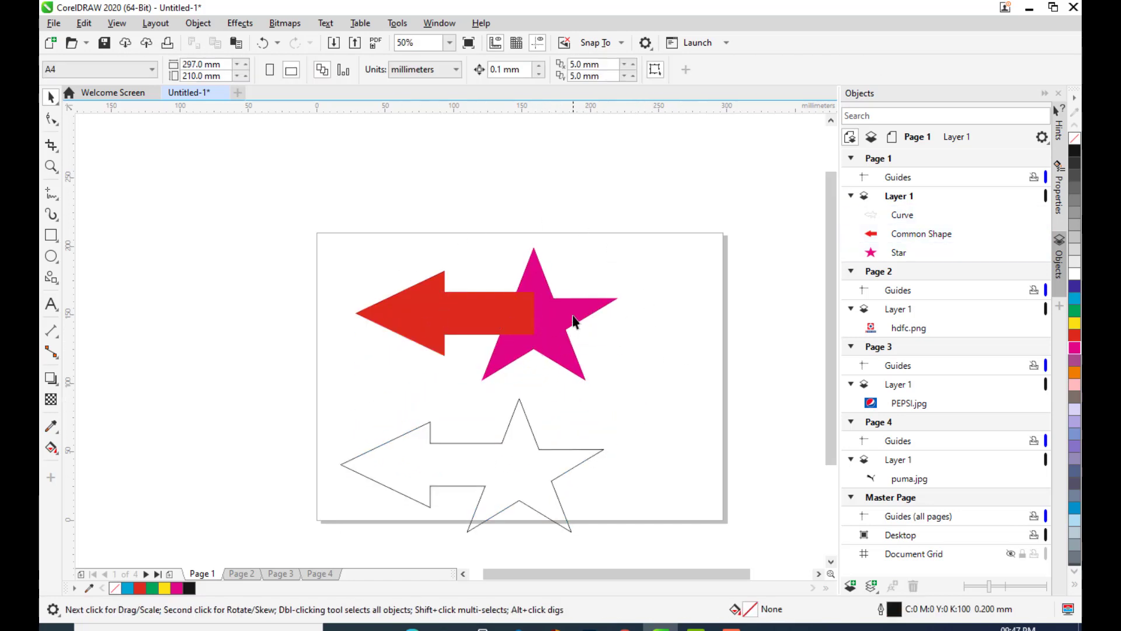
# Separate the originals by moving the star up to the right and the arrow up to the left.
pyautogui.click(563, 305)
pyautogui.moveTo(563, 306); pyautogui.dragTo(634, 276)
pyautogui.click(452, 306)
pyautogui.moveTo(452, 306); pyautogui.dragTo(400, 246)
pyautogui.click(488, 317)
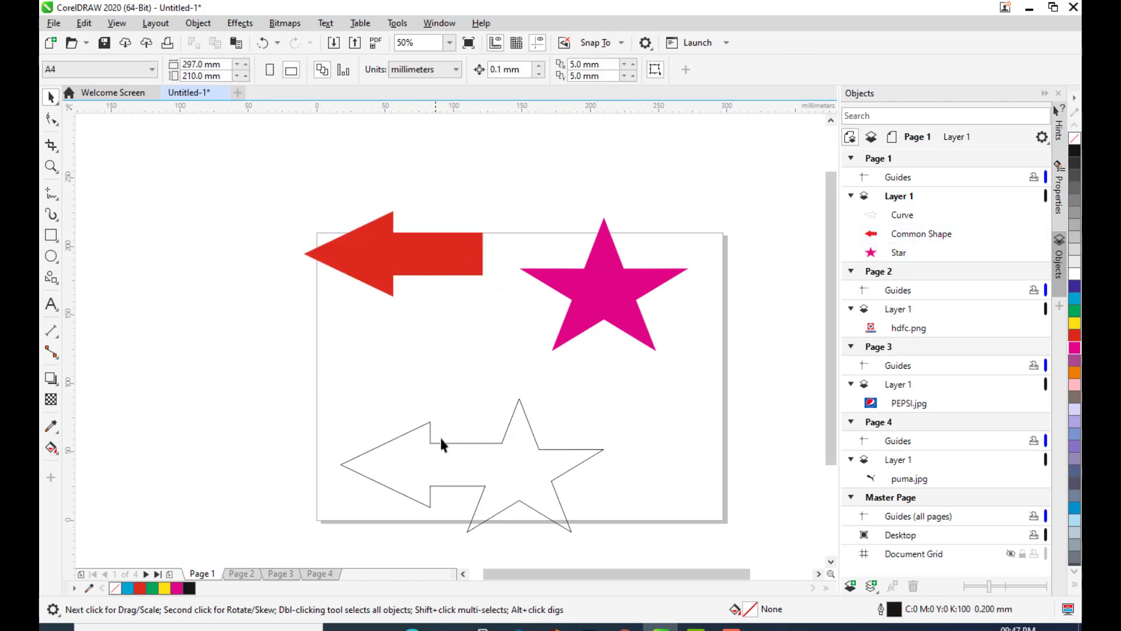
# Raise the boundary outline closer to the arrow and star and fill it with yellow.
pyautogui.click(561, 450)
pyautogui.moveTo(518, 463); pyautogui.dragTo(520, 415)
pyautogui.click(507, 402)
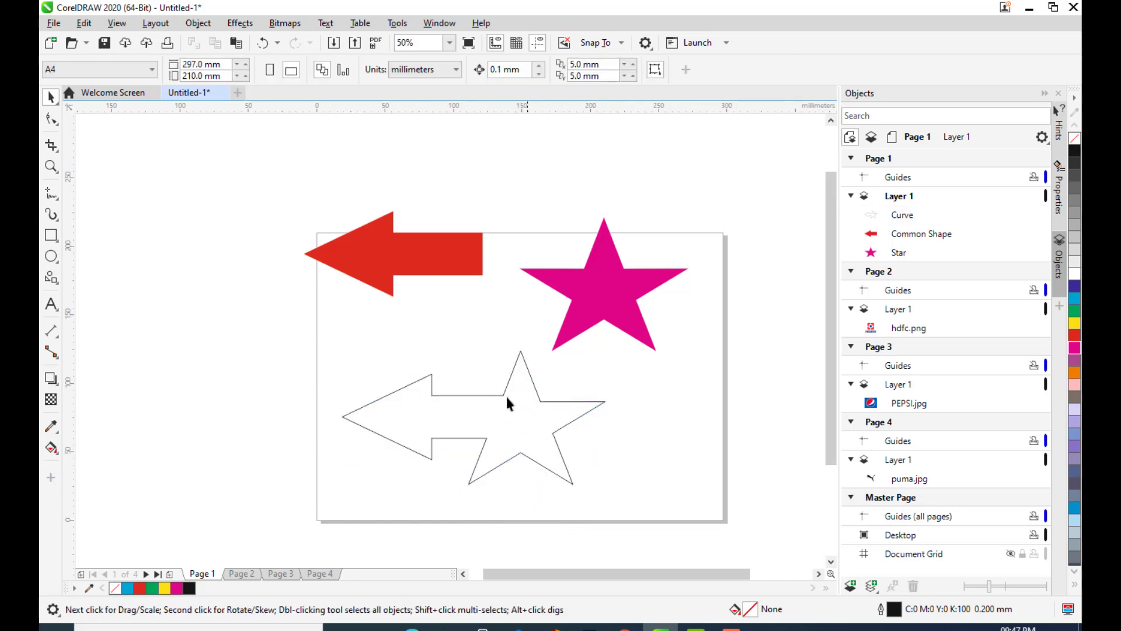
pyautogui.click(568, 403)
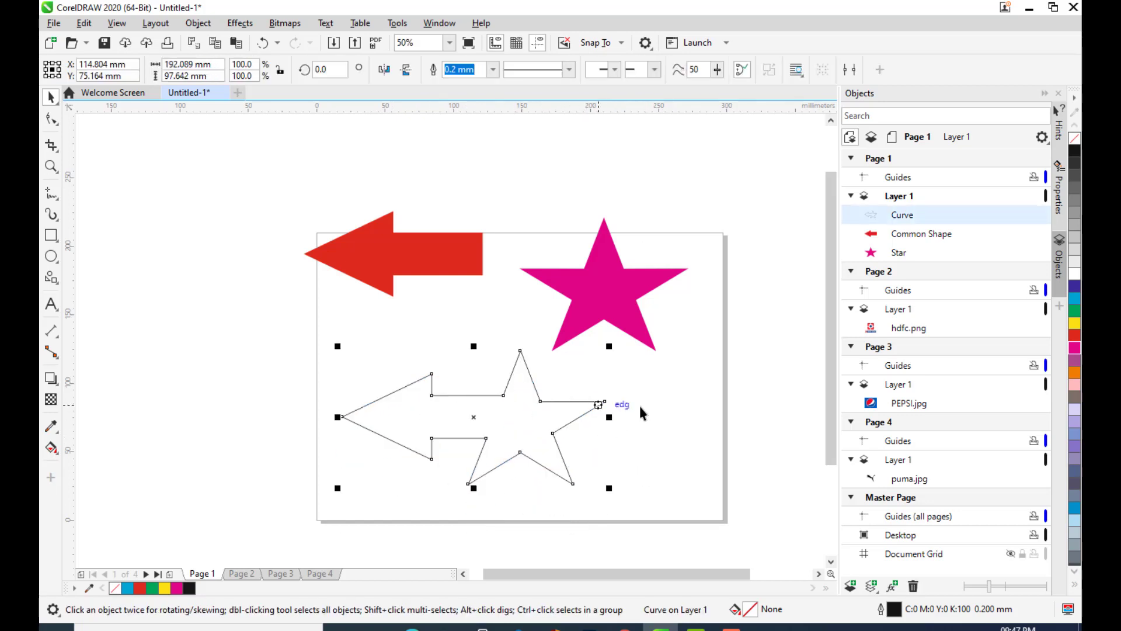
pyautogui.click(1075, 323)
pyautogui.click(699, 408)
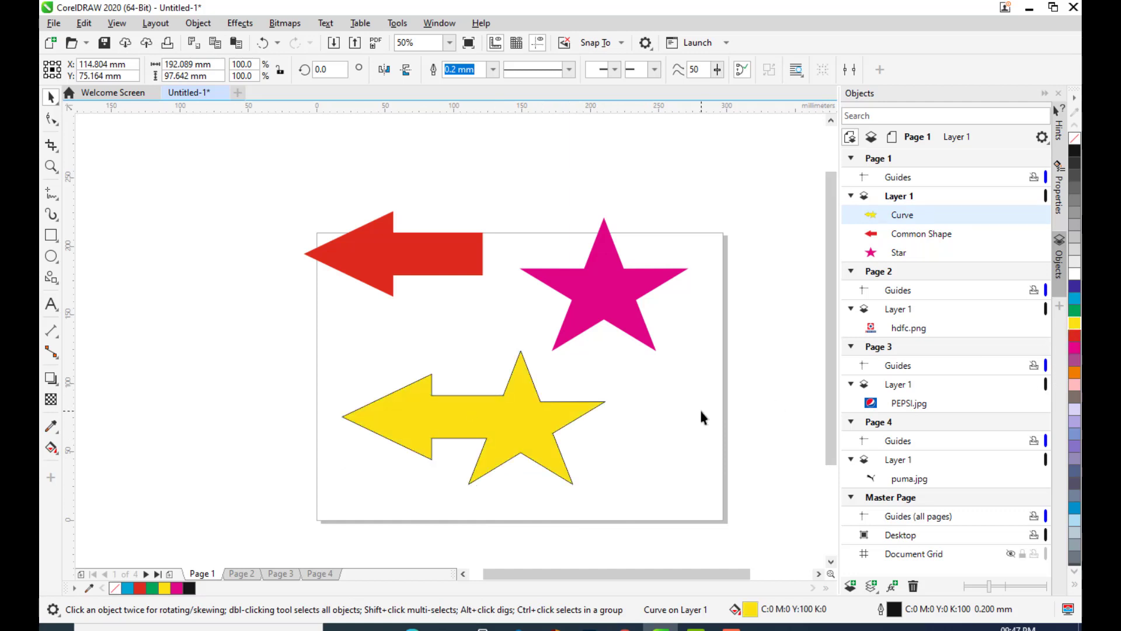
pyautogui.moveTo(515, 426)
pyautogui.mouseDown()
pyautogui.moveTo(618, 427)
pyautogui.moveTo(521, 446)
pyautogui.mouseUp()
pyautogui.click(540, 437)
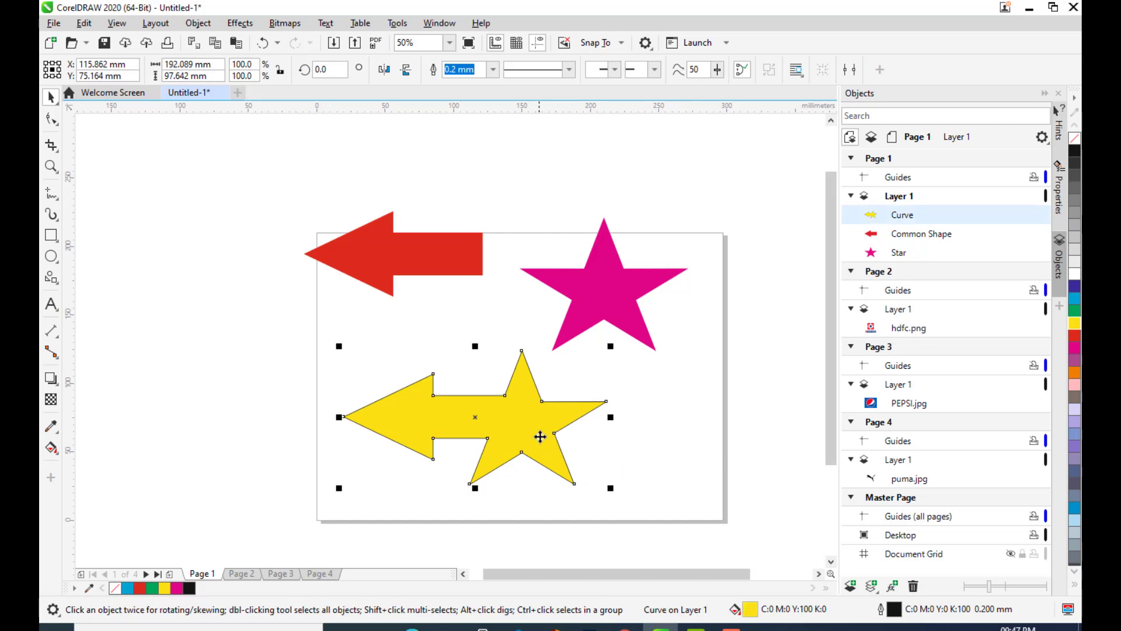
# Delete the yellow boundary shape, the magenta star and the red arrow from the page.
pyautogui.press('Delete')
pyautogui.click(613, 299)
pyautogui.press('Delete')
pyautogui.click(438, 263)
pyautogui.press('Delete')
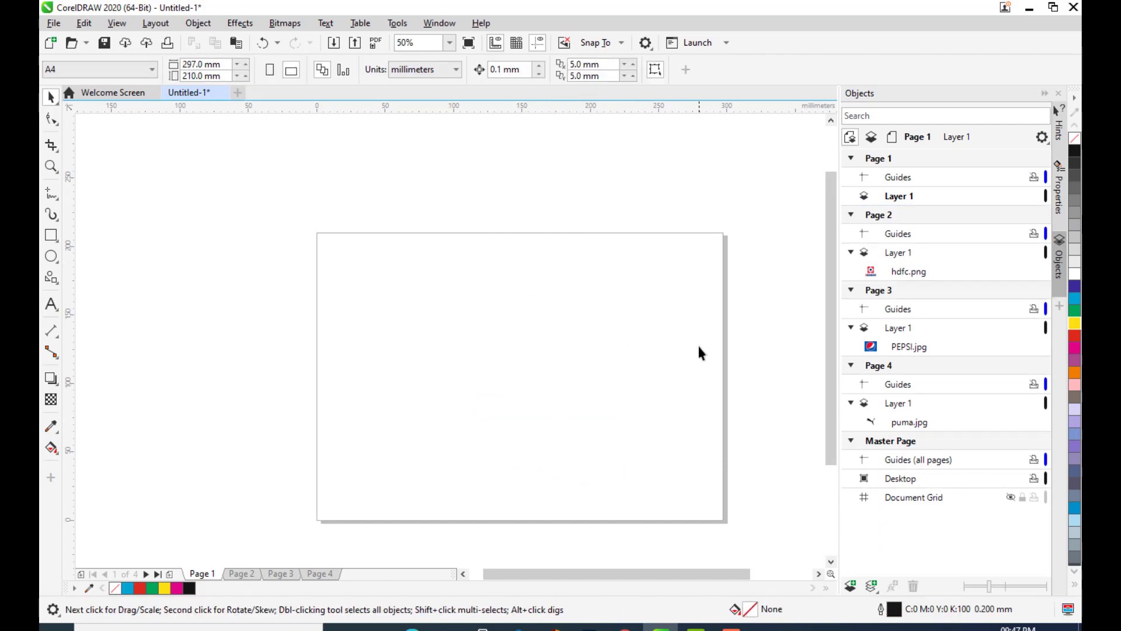
# Draw an ellipse about 57 by 61 mm near the top edge of the empty page.
pyautogui.moveTo(616, 342); pyautogui.dragTo(589, 279)
pyautogui.scroll(-1, 583, 295)
pyautogui.scroll(1, 580, 287)
pyautogui.click(51, 256)
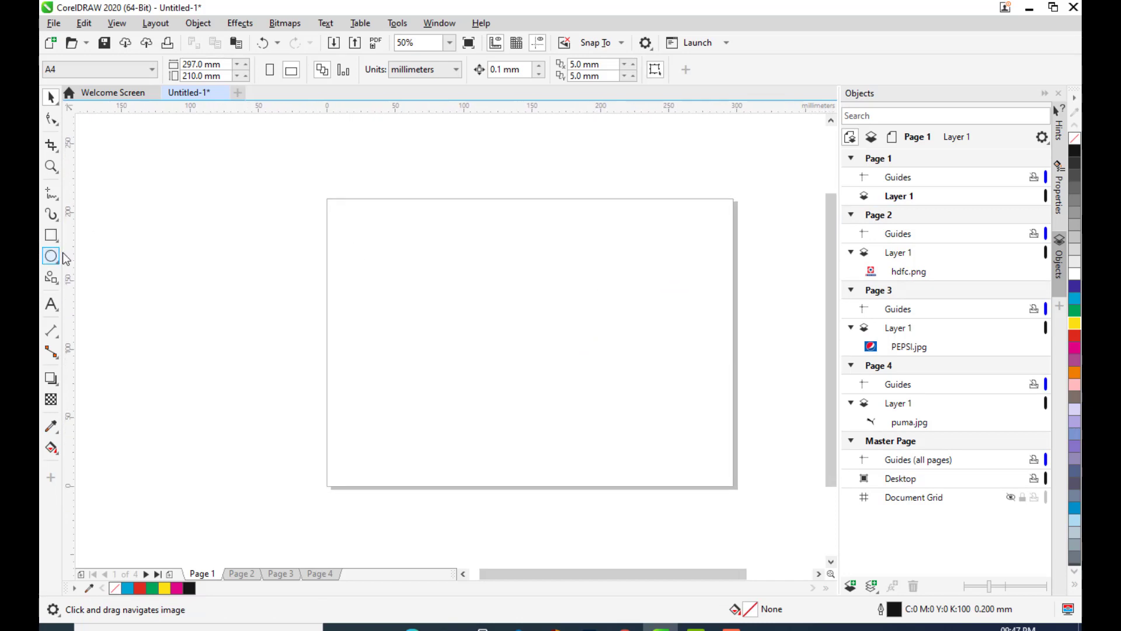
pyautogui.moveTo(465, 202); pyautogui.dragTo(552, 294)
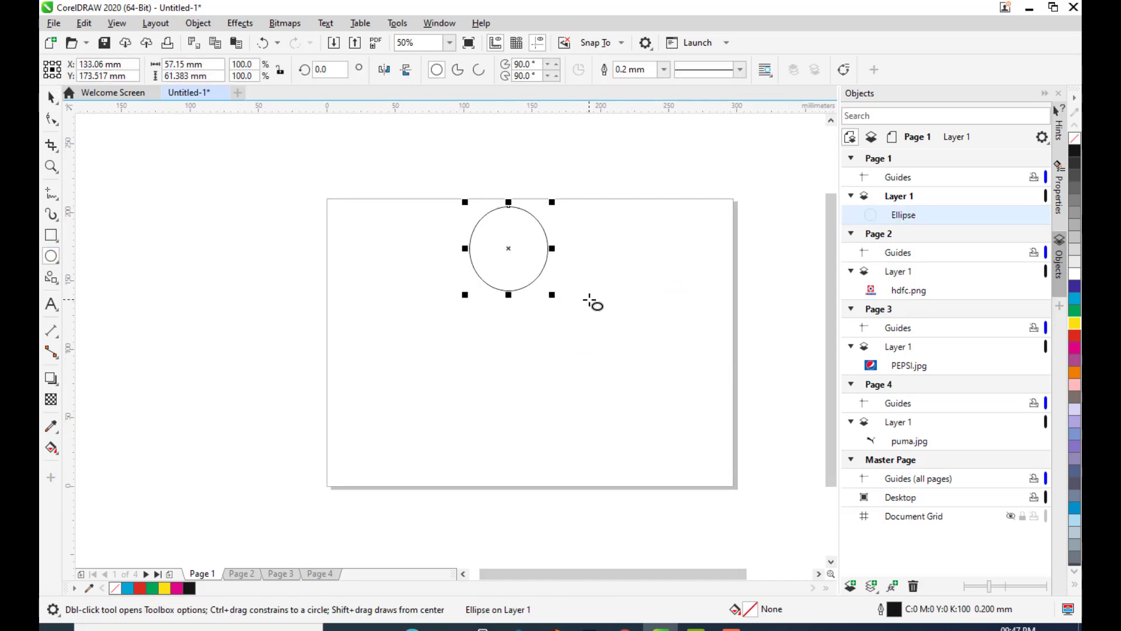
# Undo the ellipse, draw a circle about 60 mm across near the page's upper edge and fill it with cyan.
pyautogui.hotkey('ctrl', 'z')
pyautogui.moveTo(492, 207)
pyautogui.mouseDown()
pyautogui.moveTo(602, 298)
pyautogui.moveTo(551, 235)
pyautogui.moveTo(566, 238)
pyautogui.mouseUp()
pyautogui.click(50, 98)
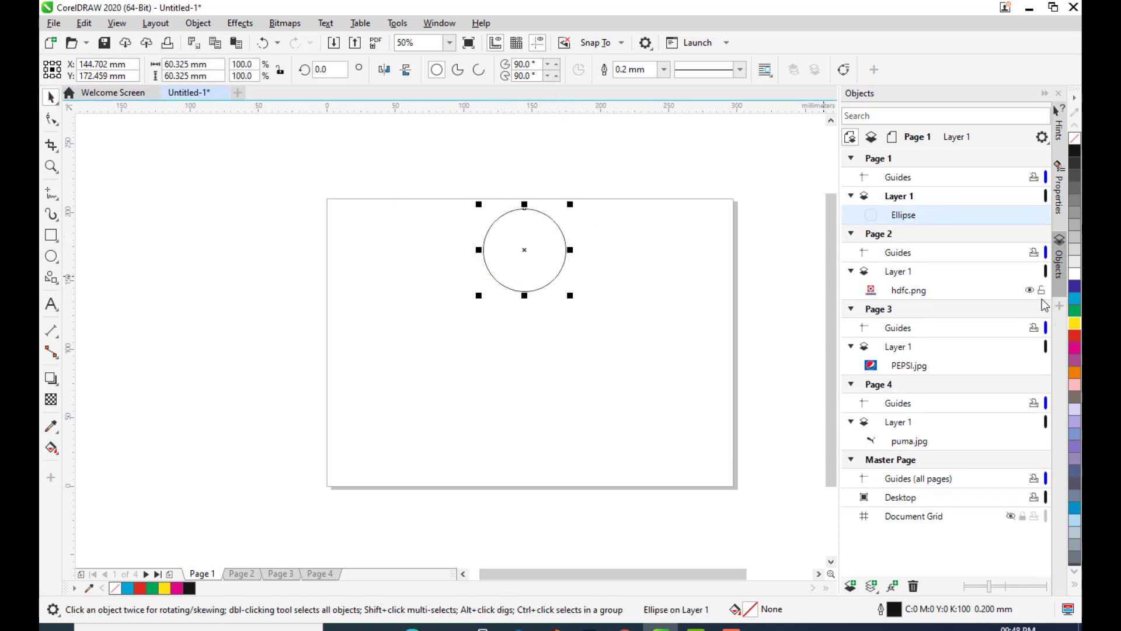
pyautogui.click(1075, 303)
pyautogui.click(247, 250)
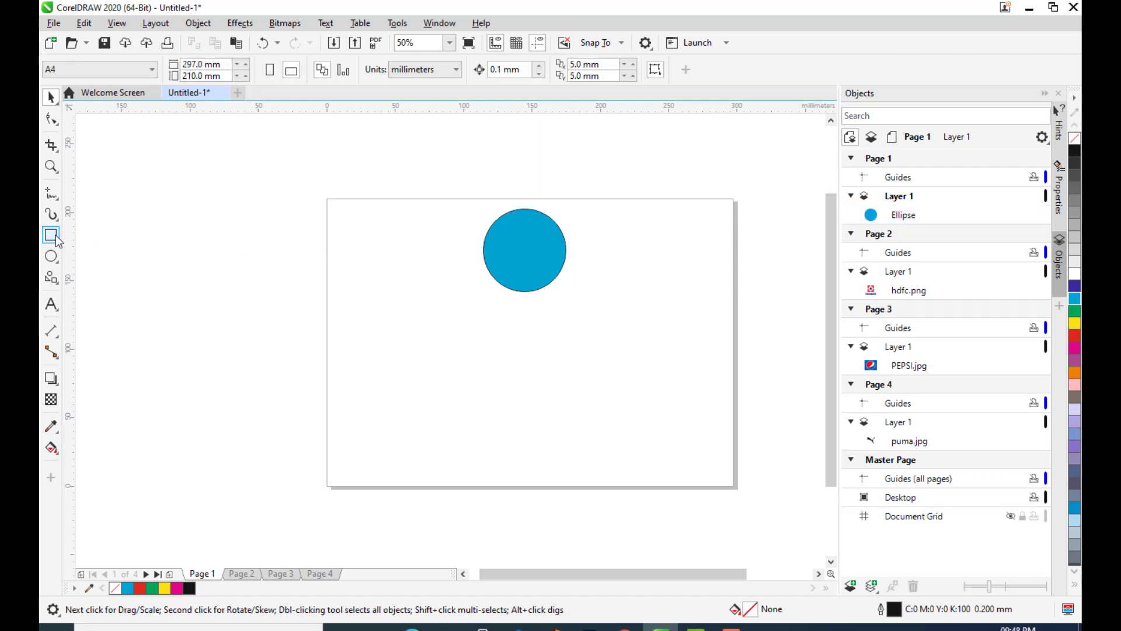
# Draw a vertical rectangle about 20 by 149 mm down from the circle, fill it dark blue and centre it under the circle.
pyautogui.press('F6')
pyautogui.moveTo(506, 269); pyautogui.dragTo(535, 472)
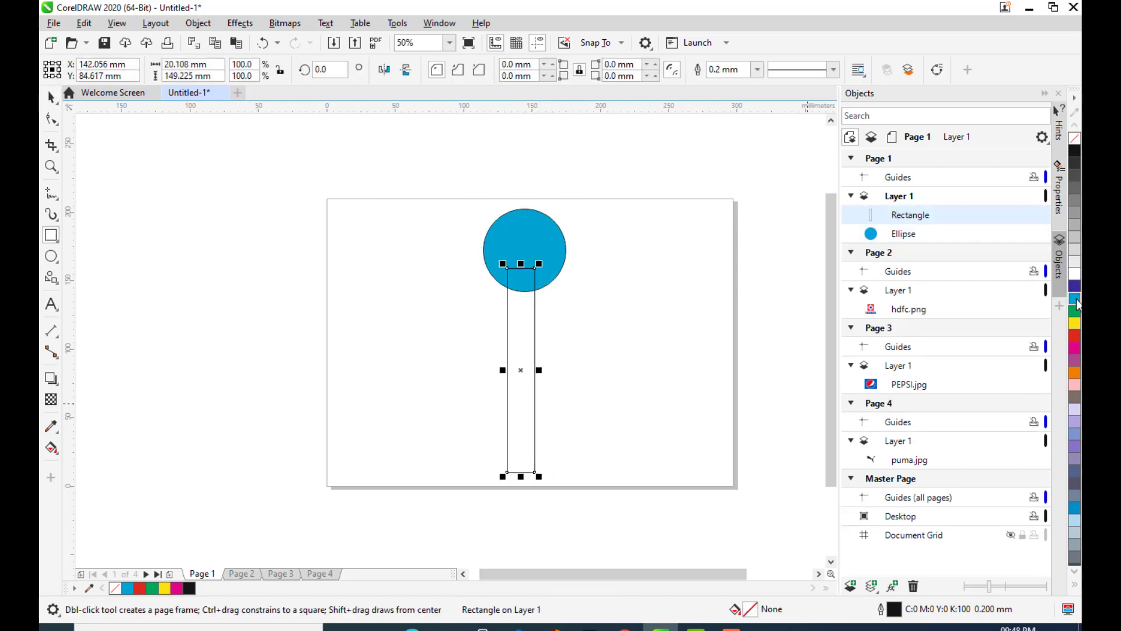
pyautogui.click(1075, 285)
pyautogui.click(57, 104)
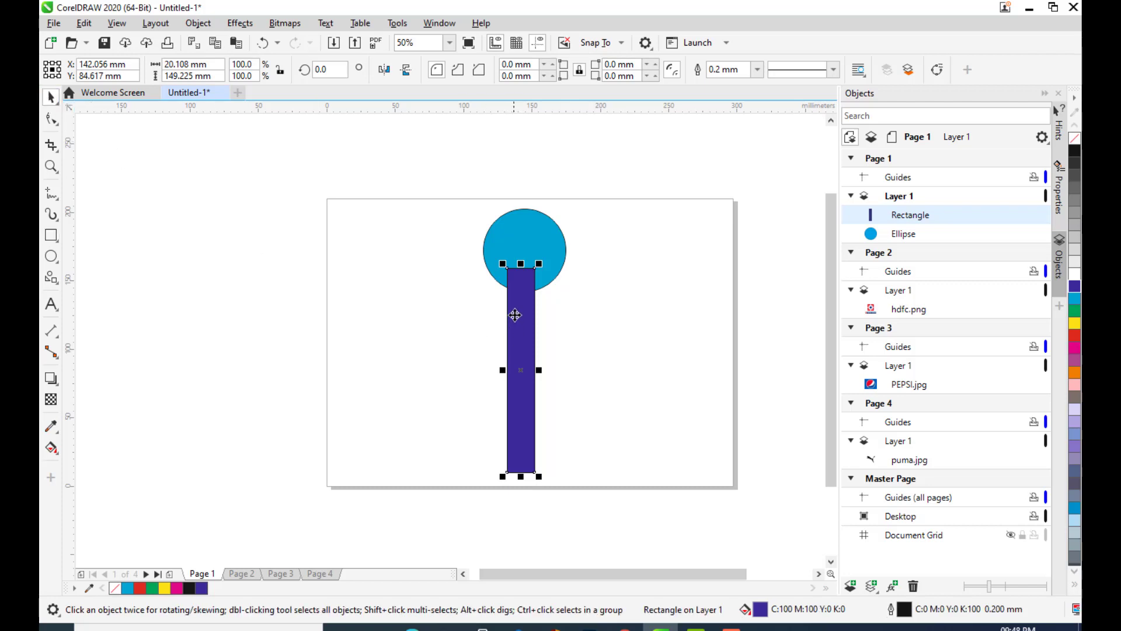
pyautogui.moveTo(515, 314); pyautogui.dragTo(518, 312)
pyautogui.click(635, 337)
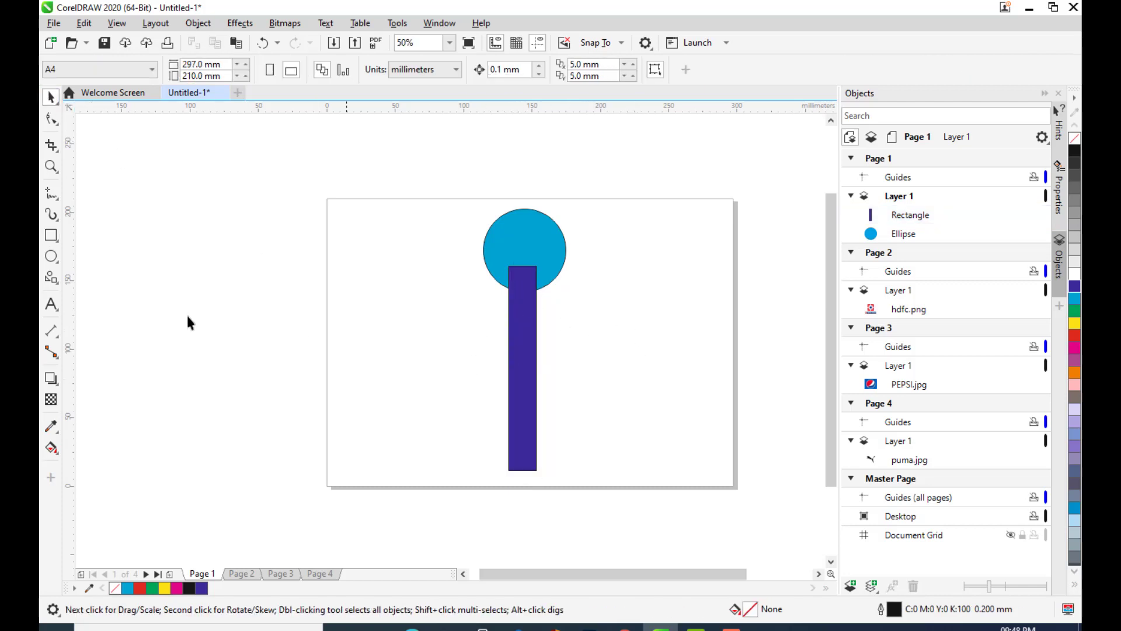
# Add a magenta rectangle about 22 by 31 mm at the shaft's lower right and a red one about 14 by 15 mm directly above it.
pyautogui.click(51, 235)
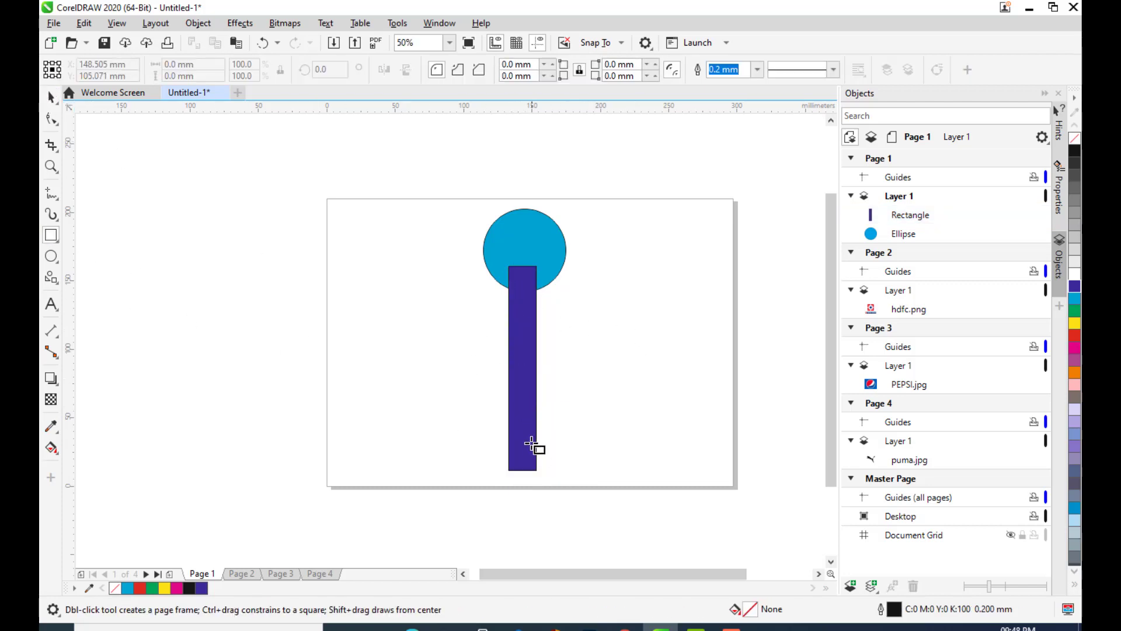
pyautogui.moveTo(527, 428); pyautogui.dragTo(558, 470)
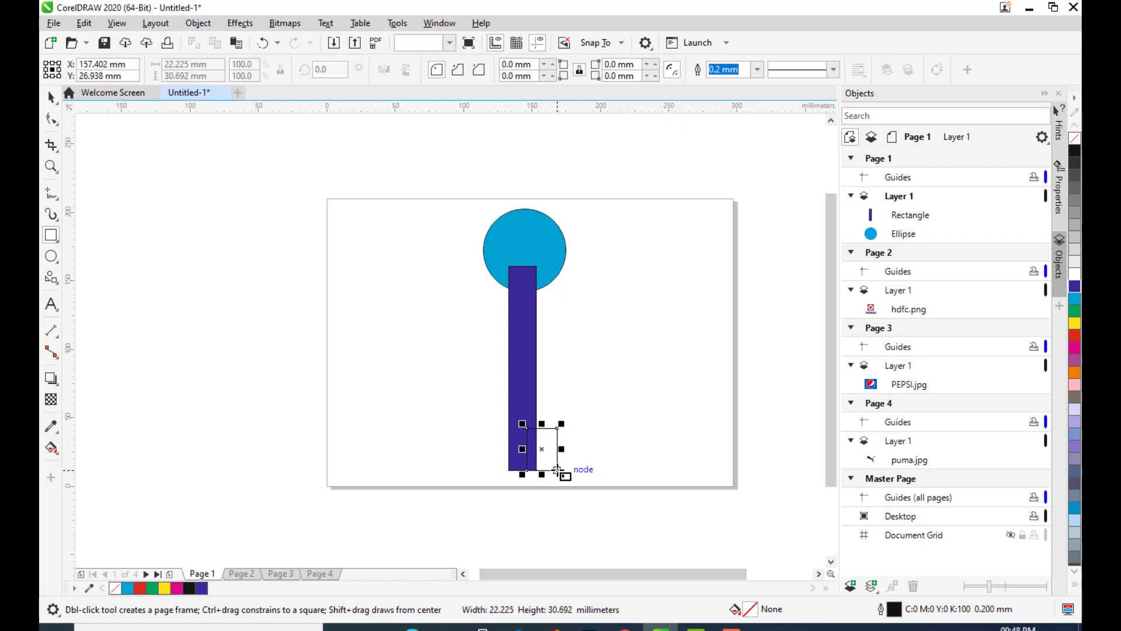
pyautogui.click(1075, 348)
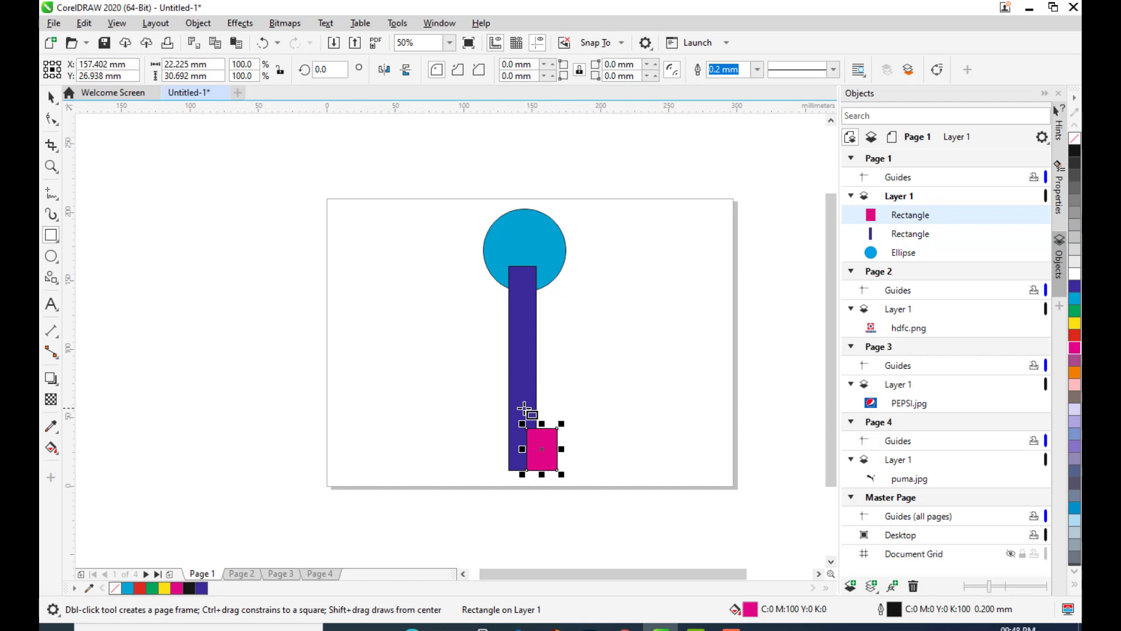
pyautogui.moveTo(524, 408); pyautogui.dragTo(543, 433)
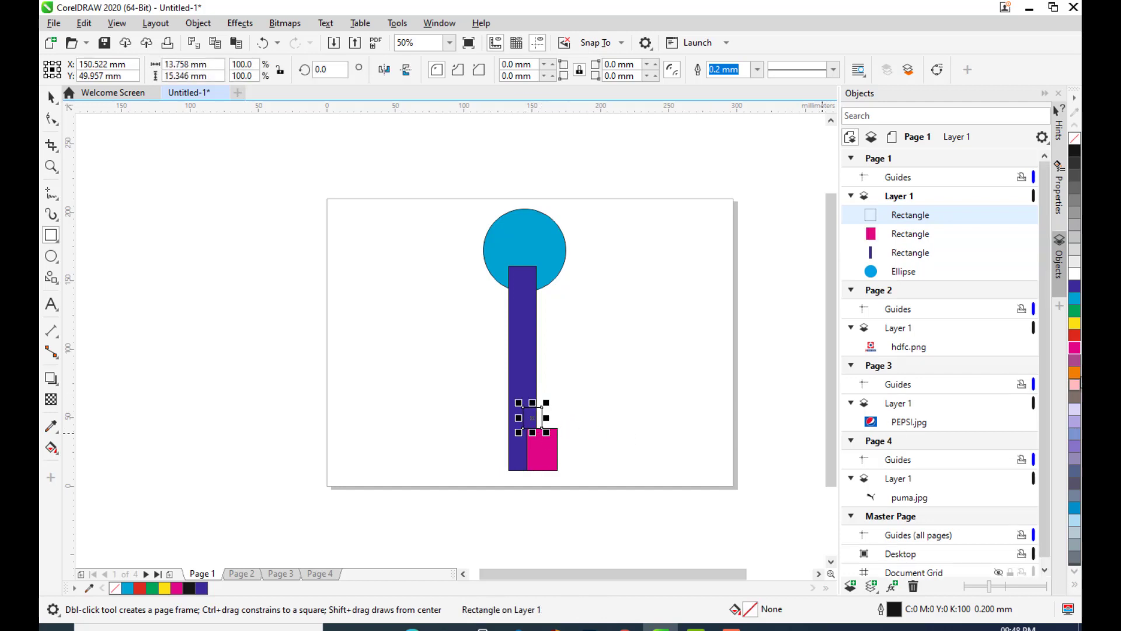
pyautogui.click(1075, 334)
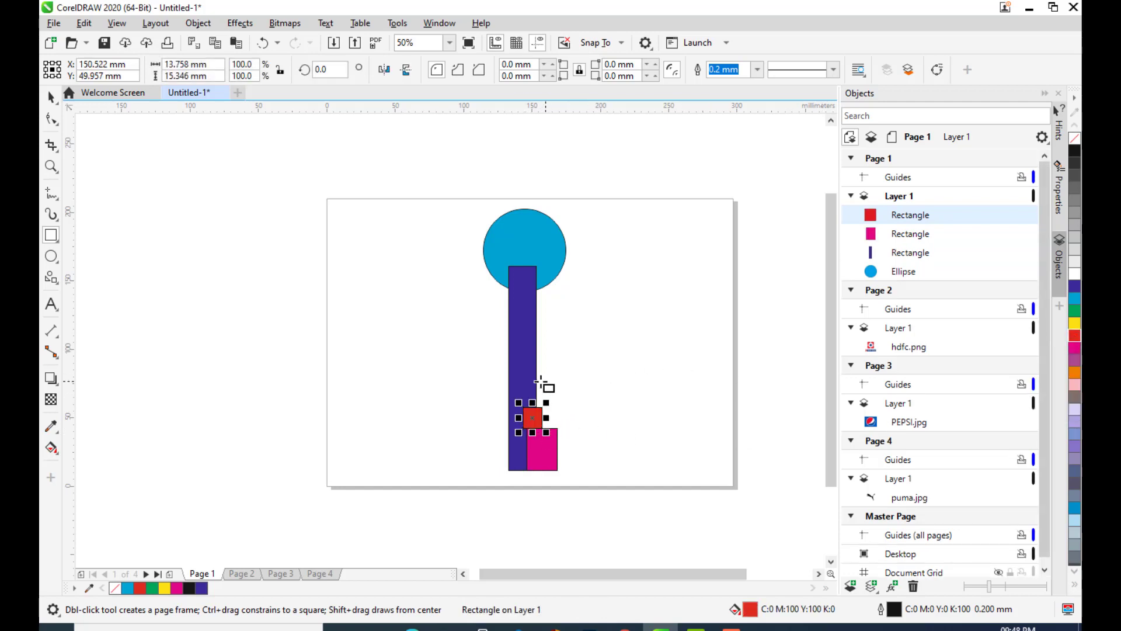
# Draw a rectangle about 39 by 12 mm above the red one, projecting right from the shaft, and fill it green.
pyautogui.moveTo(522, 392); pyautogui.dragTo(576, 407)
pyautogui.click(1075, 310)
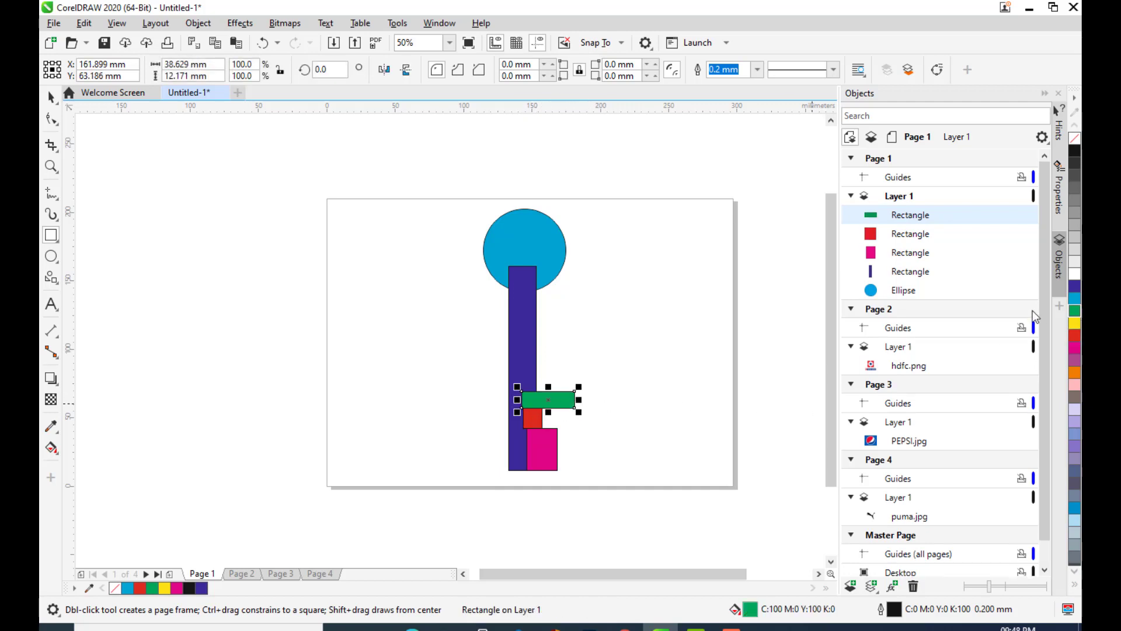
pyautogui.click(50, 100)
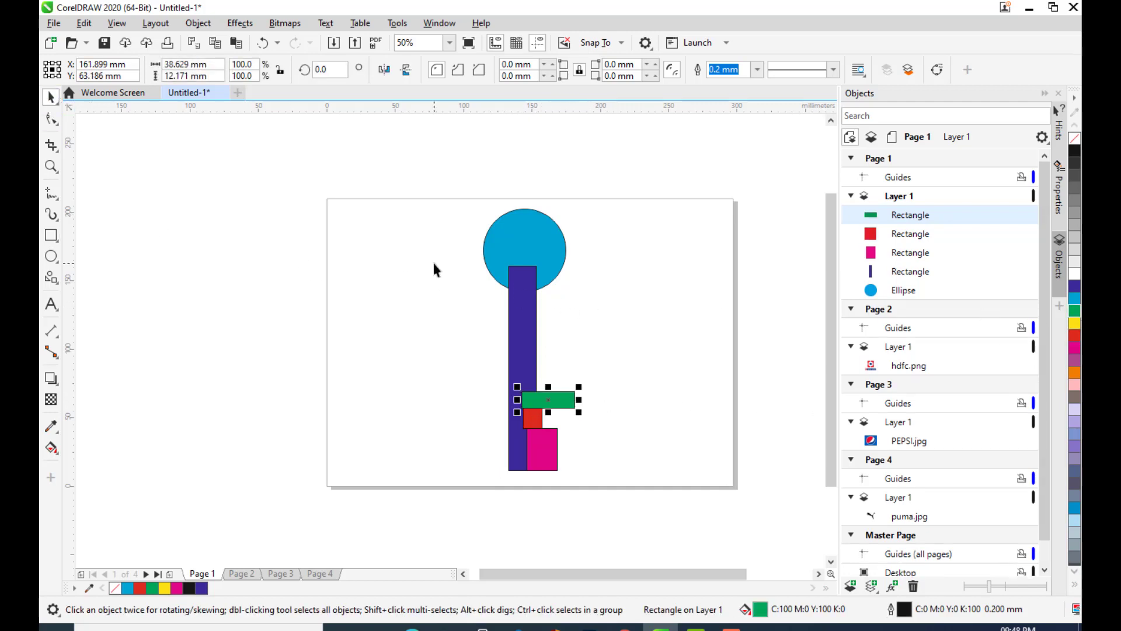
pyautogui.click(635, 229)
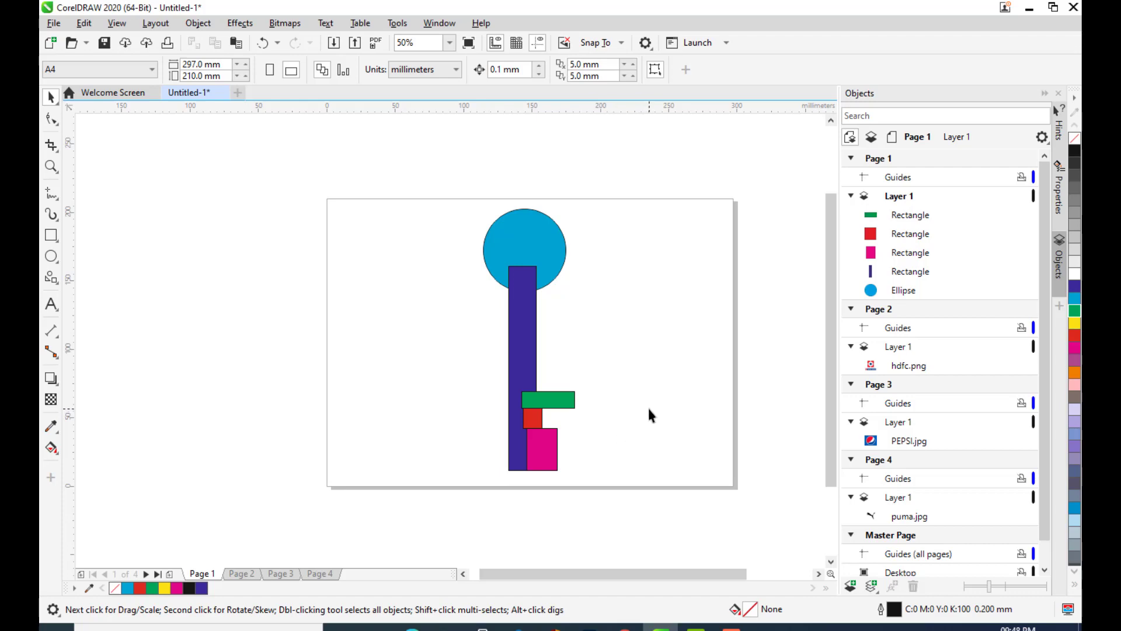
# Shorten the magenta rectangle to about half its height by raising its lower edge.
pyautogui.click(551, 473)
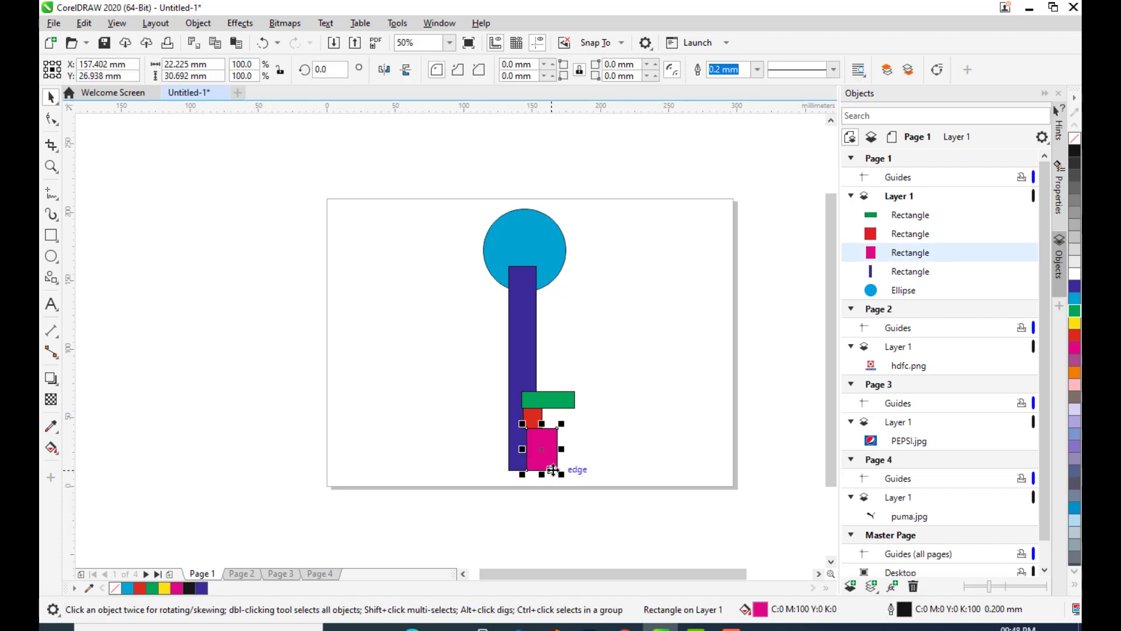
pyautogui.moveTo(542, 474); pyautogui.dragTo(548, 455)
pyautogui.click(609, 449)
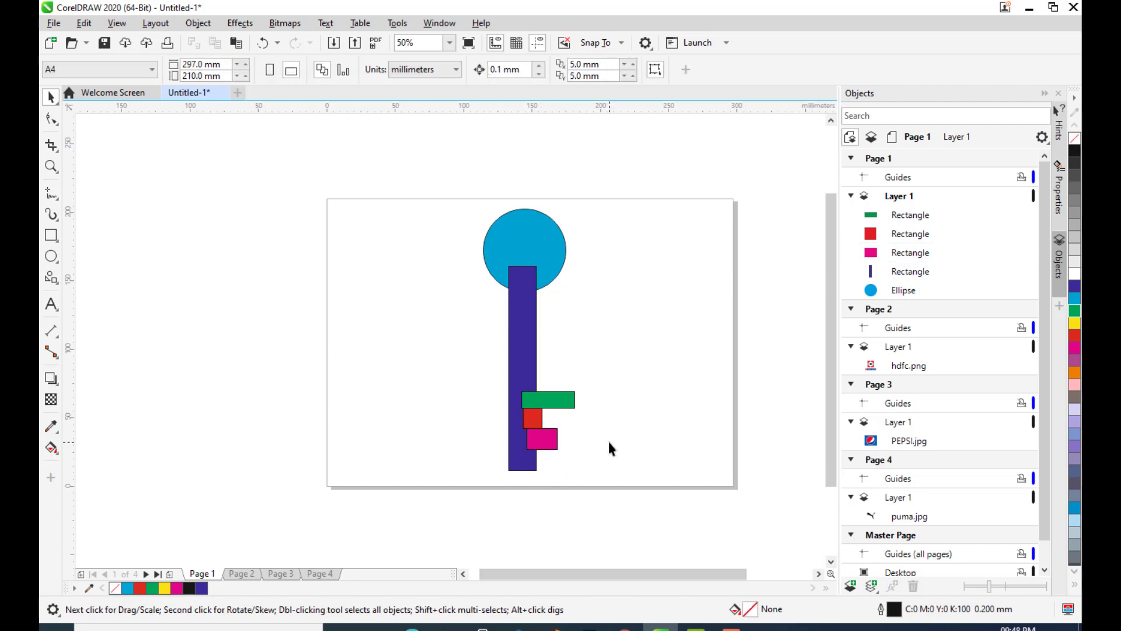
# Draw a rectangle about 13 by 7 mm directly below the magenta one and fill it with Baby Blue.
pyautogui.click(52, 237)
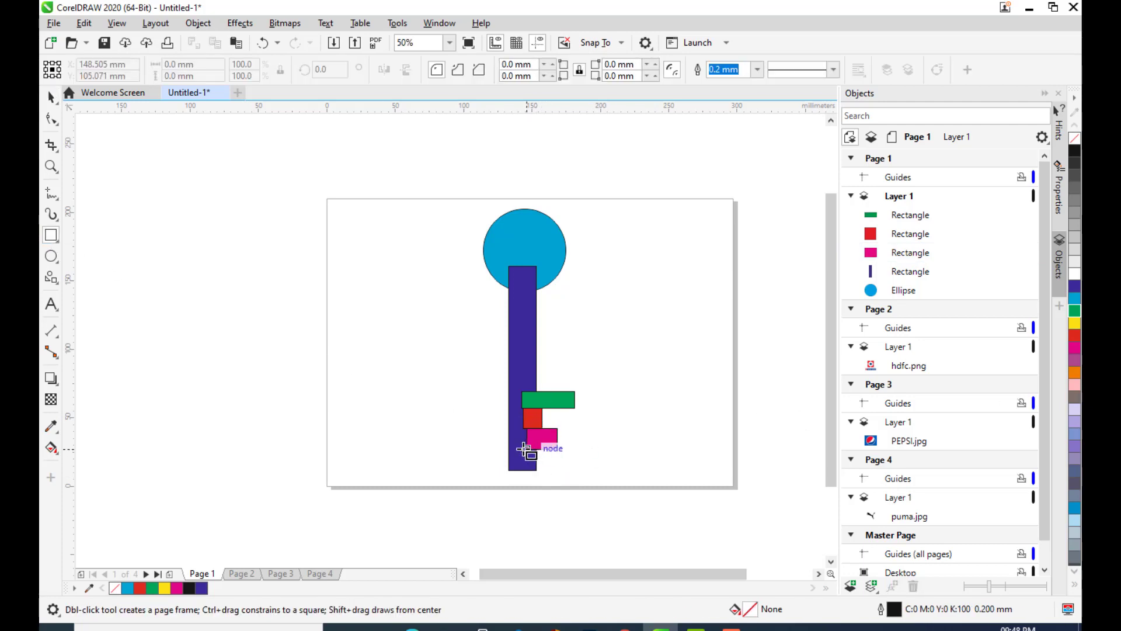
pyautogui.moveTo(525, 449); pyautogui.dragTo(545, 459)
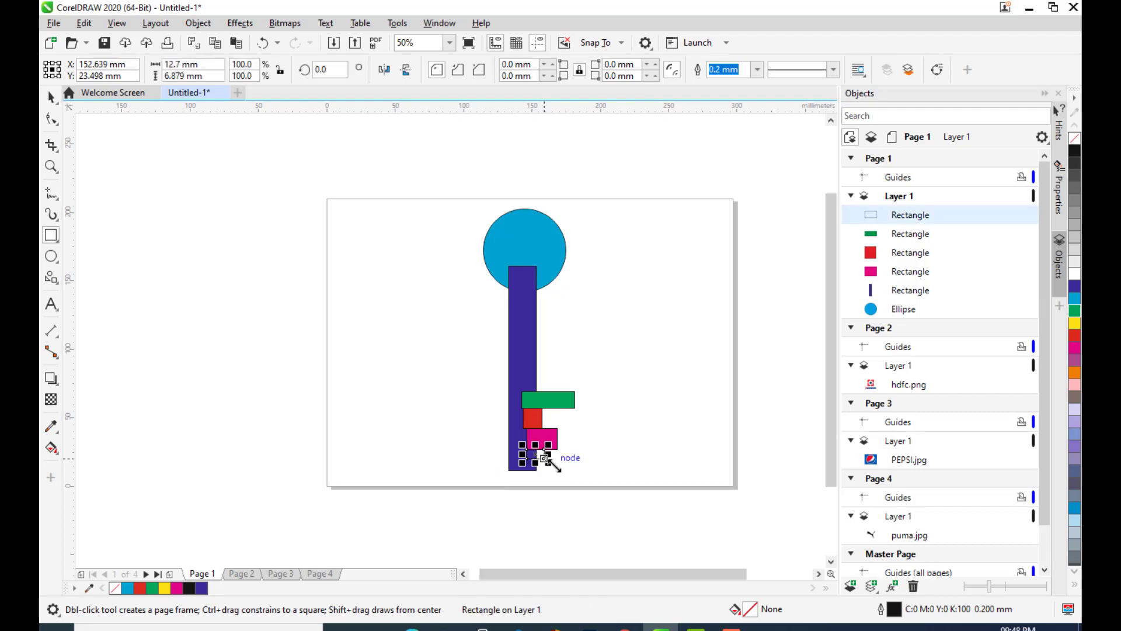
pyautogui.click(1073, 435)
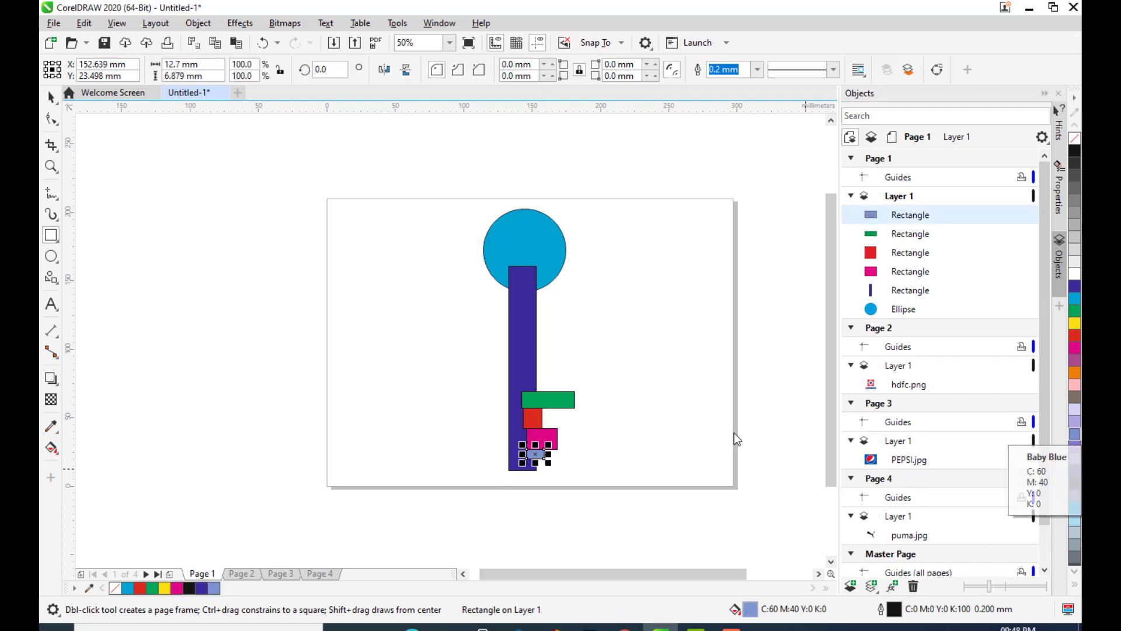
# Draw an orange rectangle about 24 by 5 mm below the baby blue one and shift it up against that rectangle.
pyautogui.scroll(2, 583, 405)
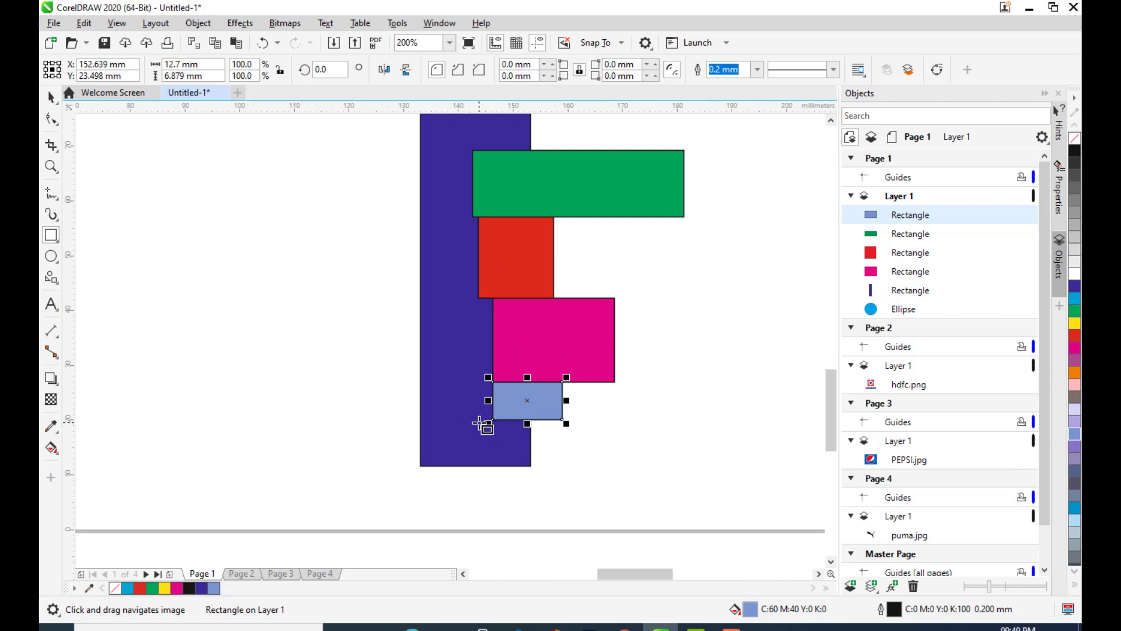
pyautogui.moveTo(479, 423); pyautogui.dragTo(613, 449)
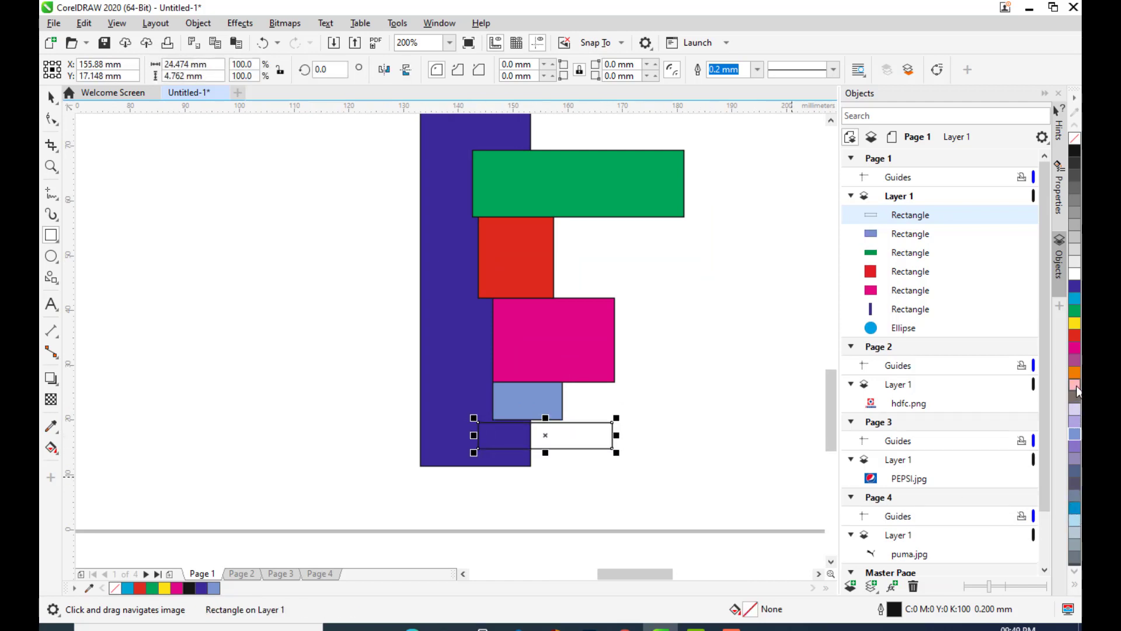
pyautogui.click(1075, 372)
pyautogui.click(51, 97)
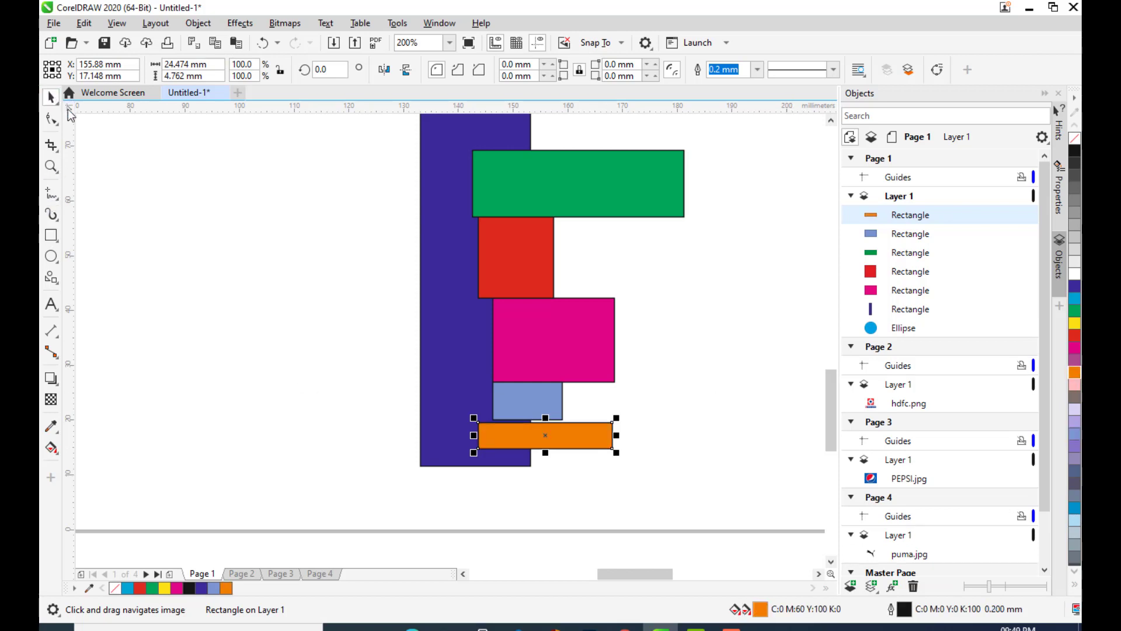
pyautogui.moveTo(582, 431); pyautogui.dragTo(598, 428)
pyautogui.click(762, 370)
# Create a boundary around the circle and all the rectangles, and move the resulting key outline to the right of them.
pyautogui.scroll(-2, 716, 350)
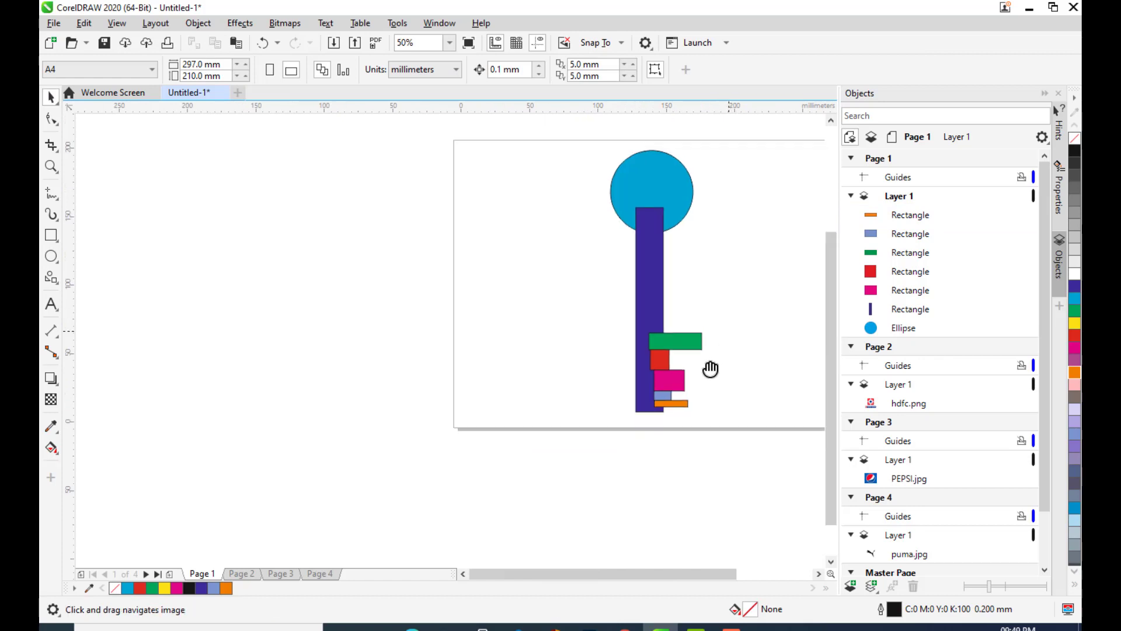
pyautogui.moveTo(713, 370); pyautogui.dragTo(621, 378)
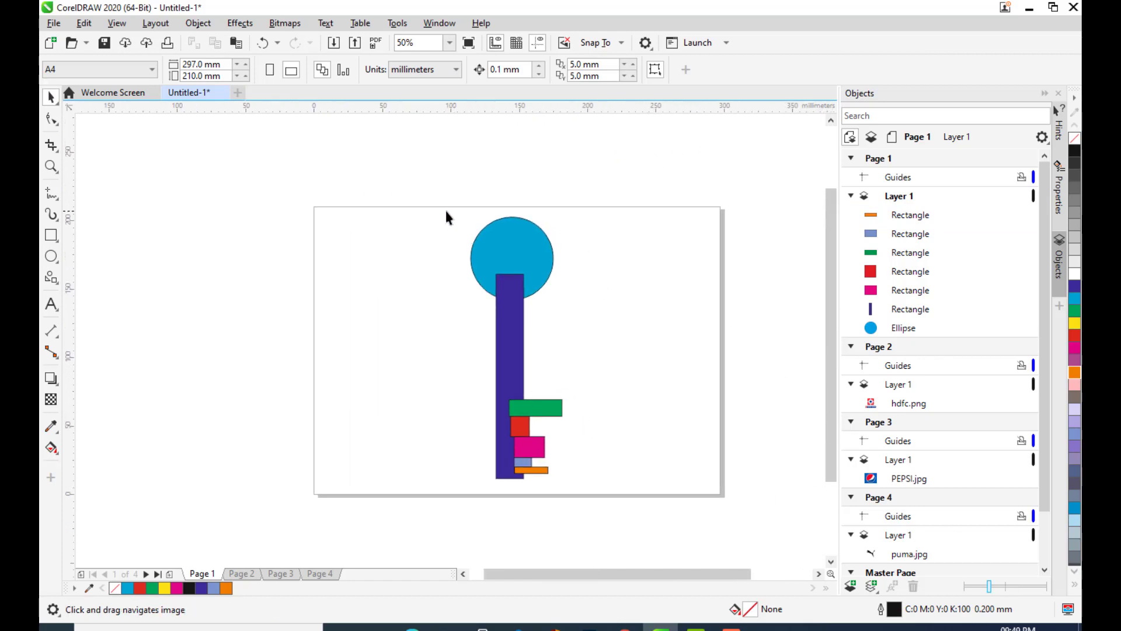
pyautogui.moveTo(439, 211); pyautogui.dragTo(598, 495)
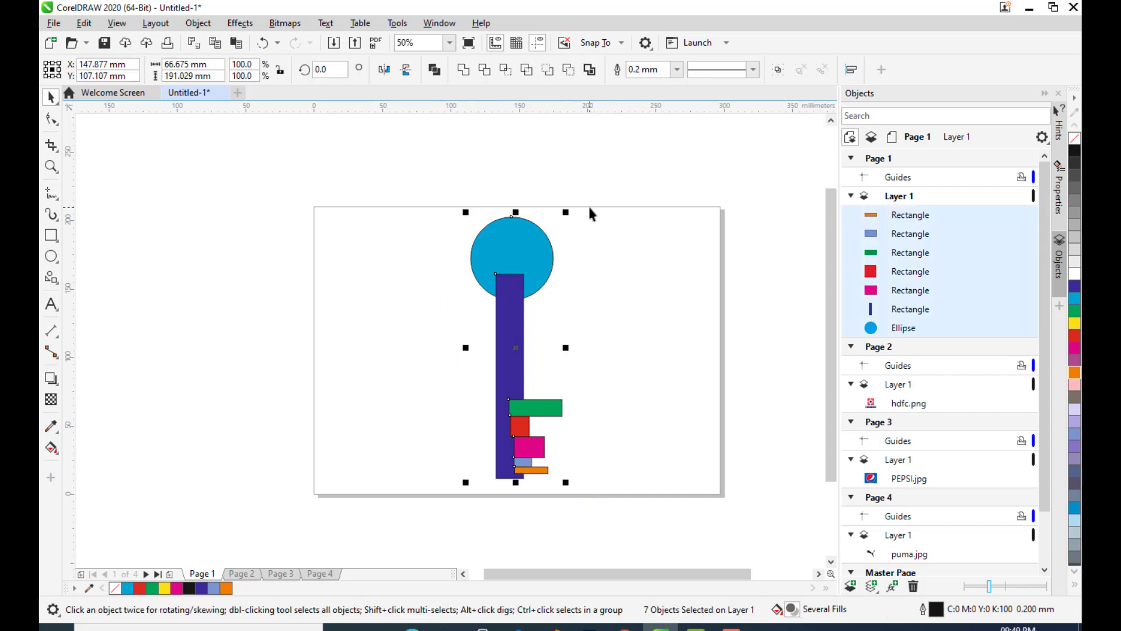
pyautogui.click(590, 71)
pyautogui.moveTo(514, 318); pyautogui.dragTo(632, 325)
pyautogui.click(767, 329)
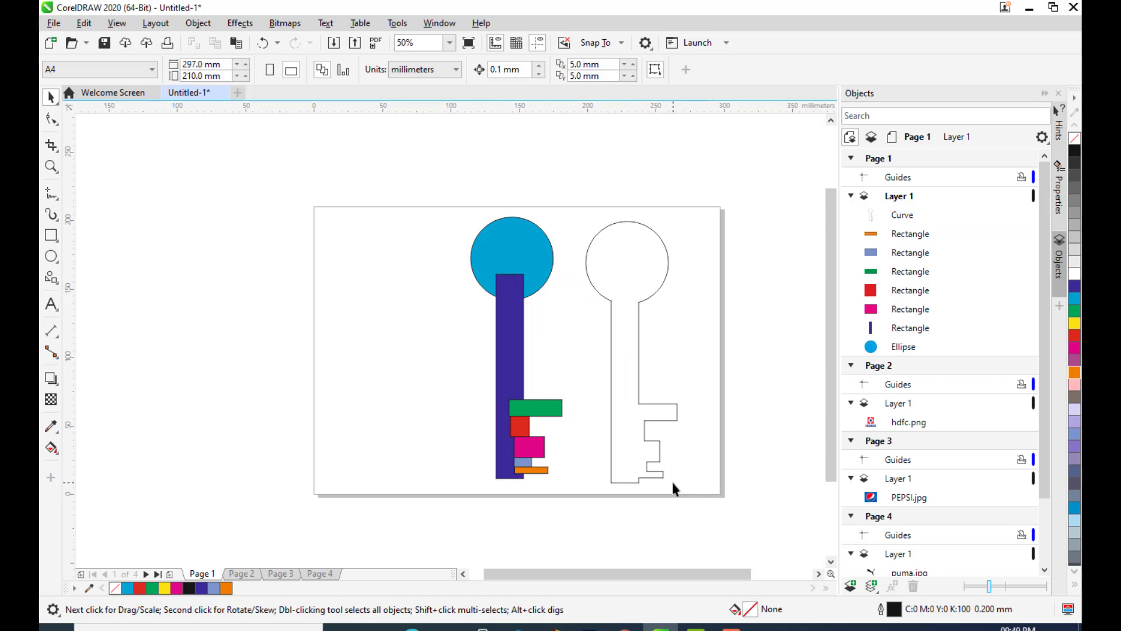
# Fill the key-shaped curve with purple and set its outline width to None.
pyautogui.click(654, 246)
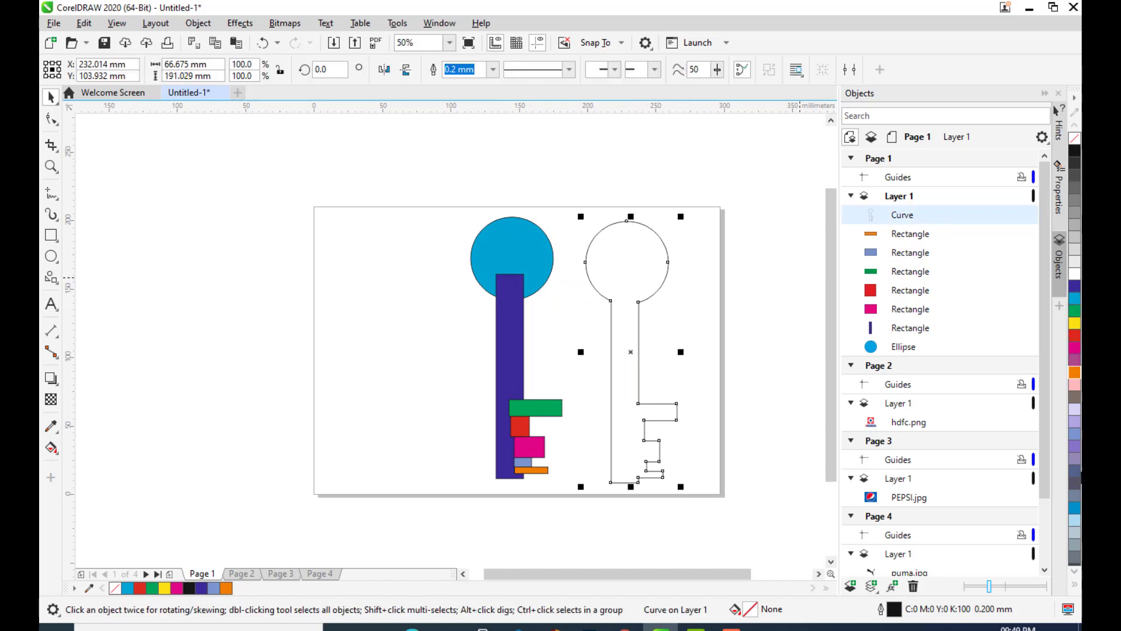
pyautogui.click(1074, 446)
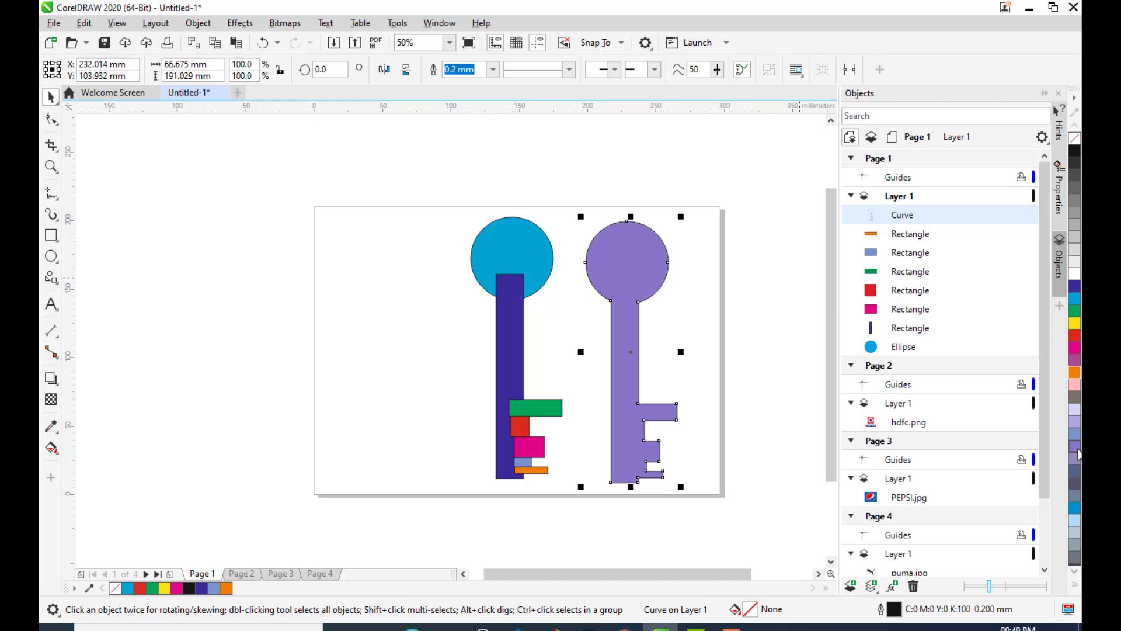
pyautogui.click(702, 334)
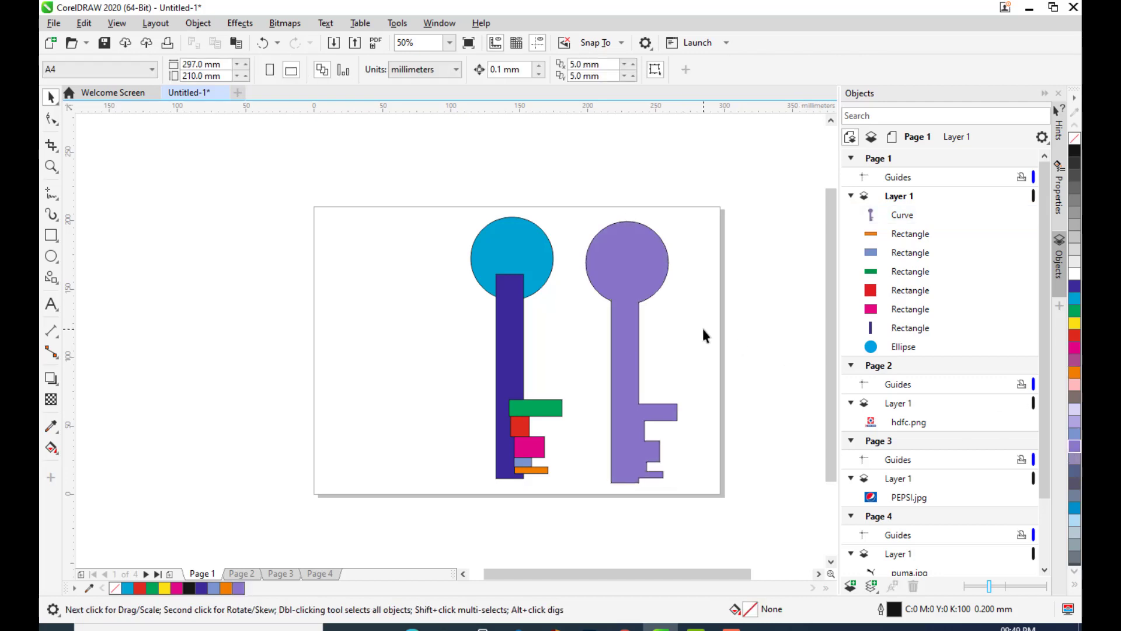
pyautogui.click(615, 299)
pyautogui.click(493, 68)
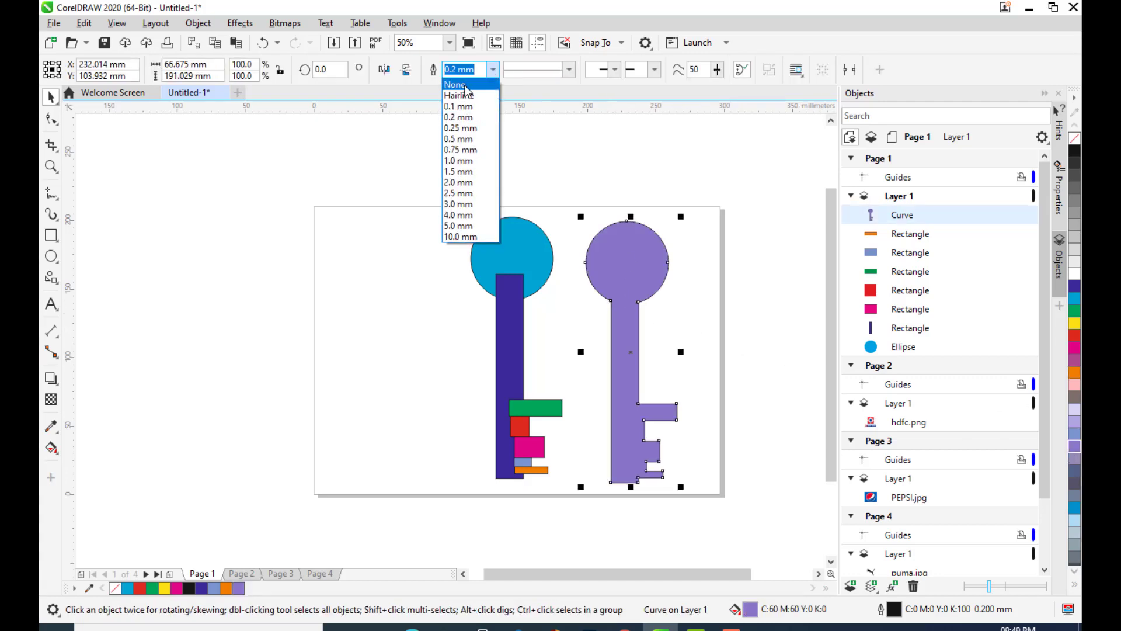
pyautogui.click(465, 86)
# Delete the original cyan circle and all the coloured rectangles, keeping only the purple key.
pyautogui.click(527, 269)
pyautogui.moveTo(429, 194); pyautogui.dragTo(468, 259)
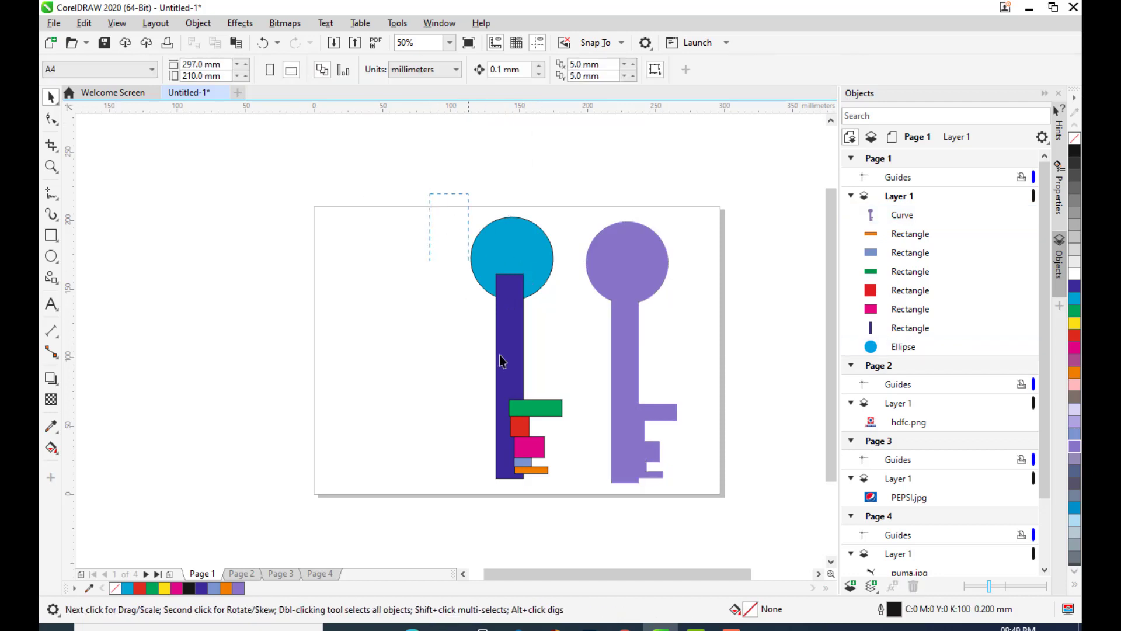
pyautogui.moveTo(500, 355); pyautogui.dragTo(579, 515)
pyautogui.press('Delete')
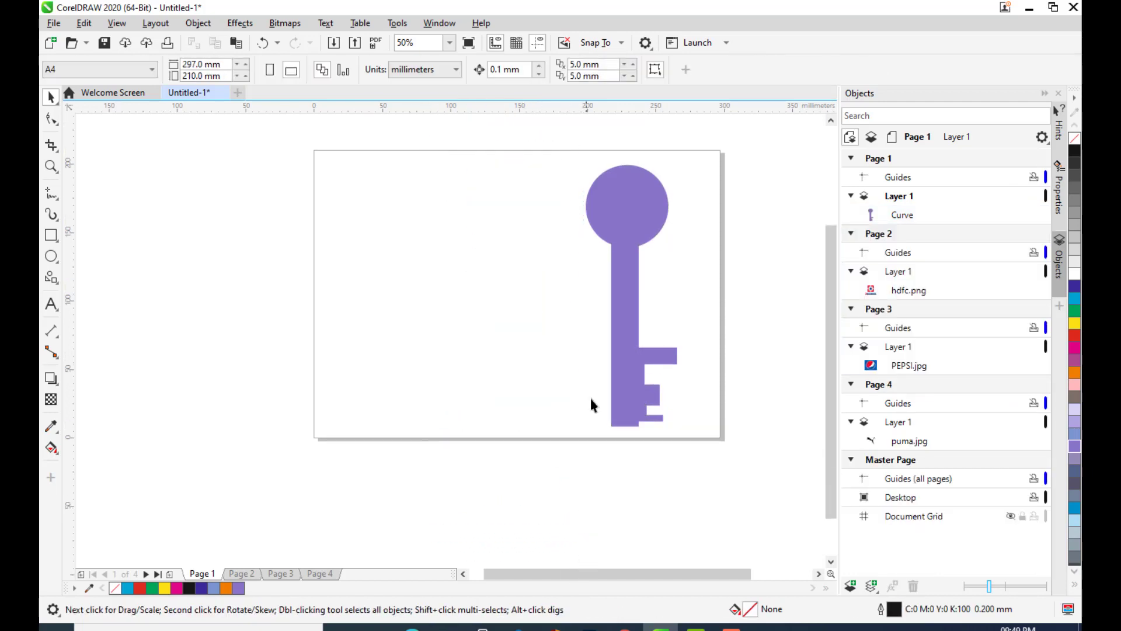
# Move the purple key to the middle of the page.
pyautogui.click(628, 229)
pyautogui.moveTo(629, 230); pyautogui.dragTo(573, 259)
pyautogui.click(589, 258)
pyautogui.click(517, 236)
pyautogui.scroll(1, 578, 235)
pyautogui.scroll(-1, 571, 241)
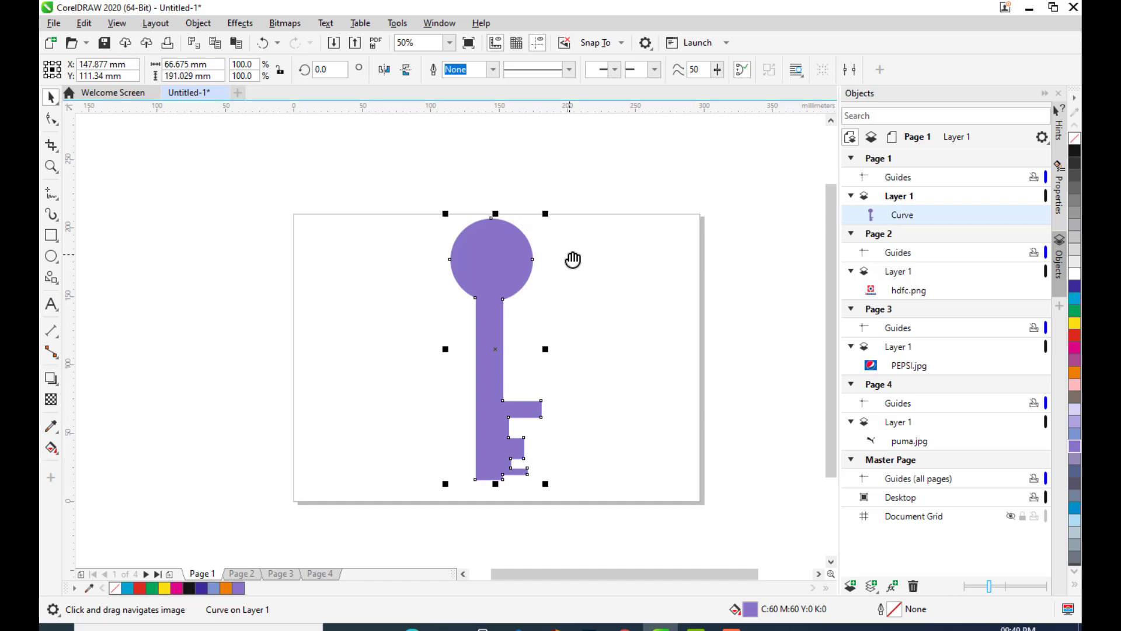
# Draw a small circle about 12 mm across to the right of the key's round head.
pyautogui.scroll(1, 550, 249)
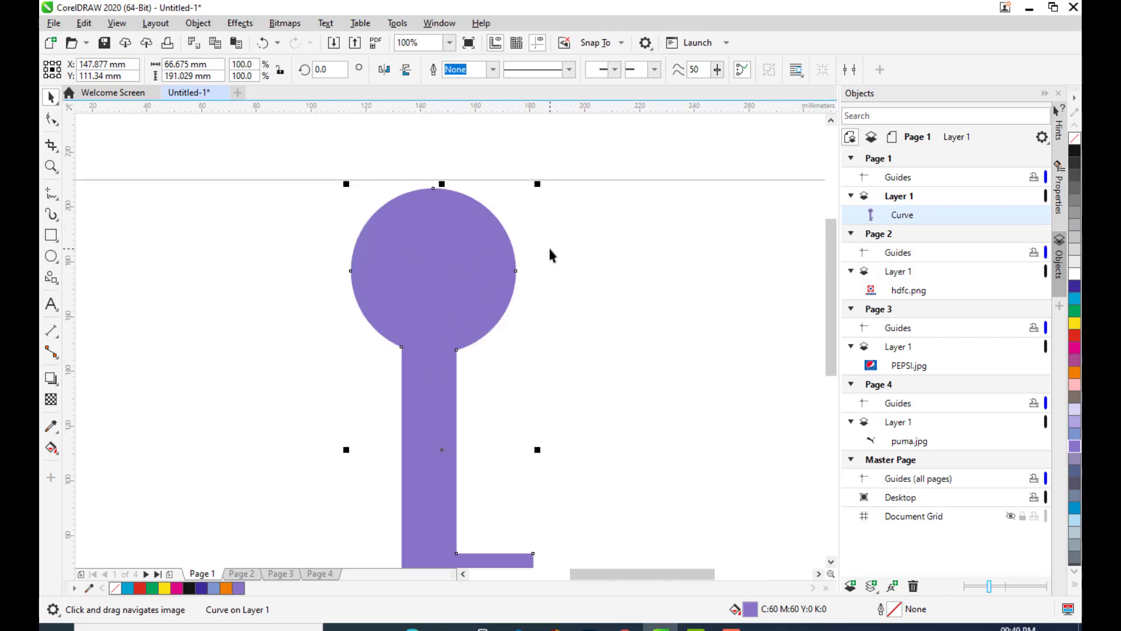
pyautogui.click(614, 273)
pyautogui.click(51, 256)
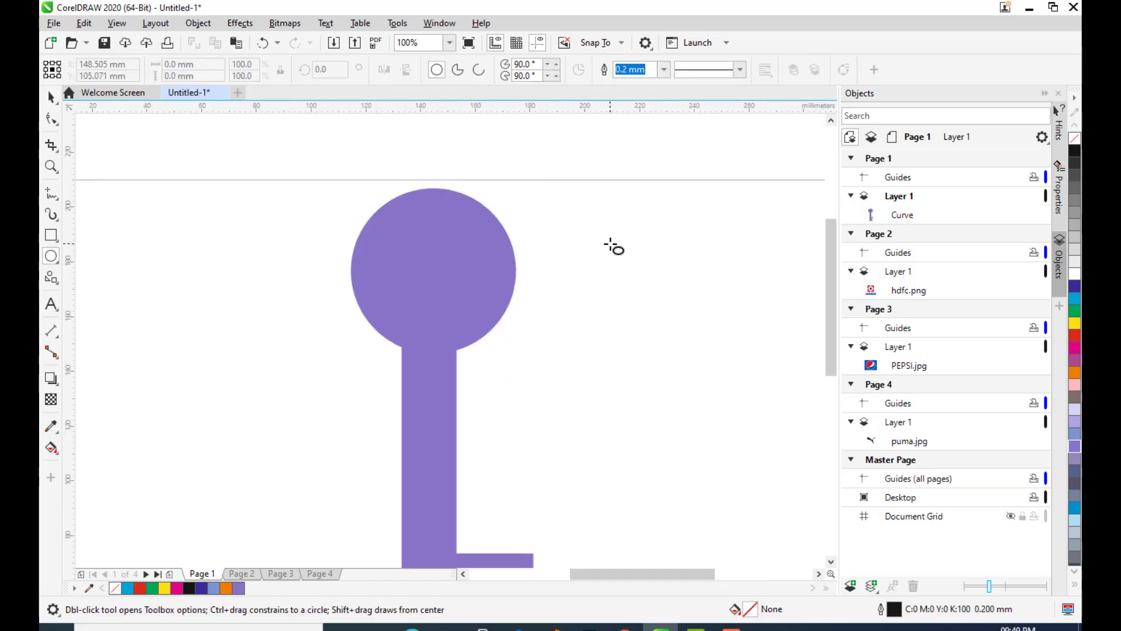
pyautogui.moveTo(575, 223); pyautogui.dragTo(609, 258)
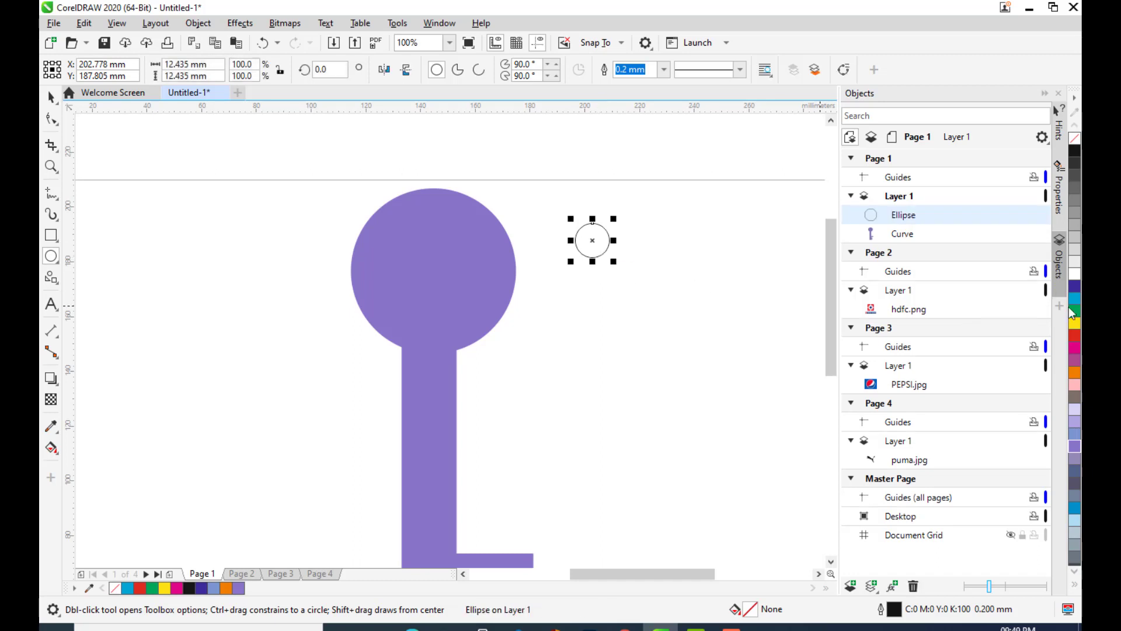
# Fill the small circle with red and set its outline width to None.
pyautogui.click(1075, 287)
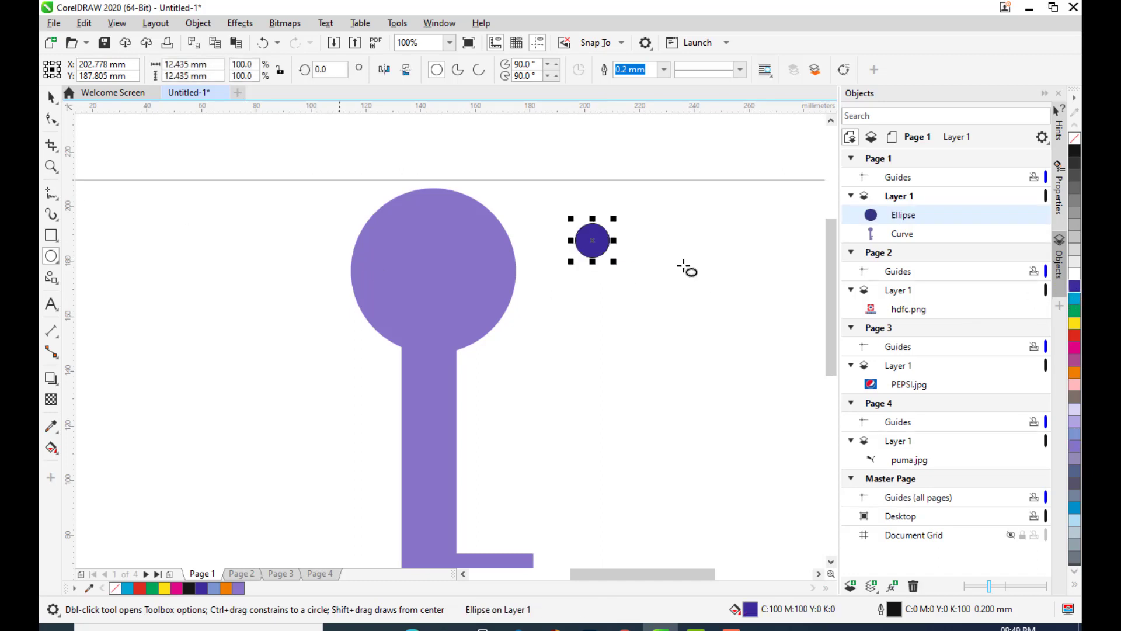
pyautogui.click(1076, 337)
pyautogui.click(664, 70)
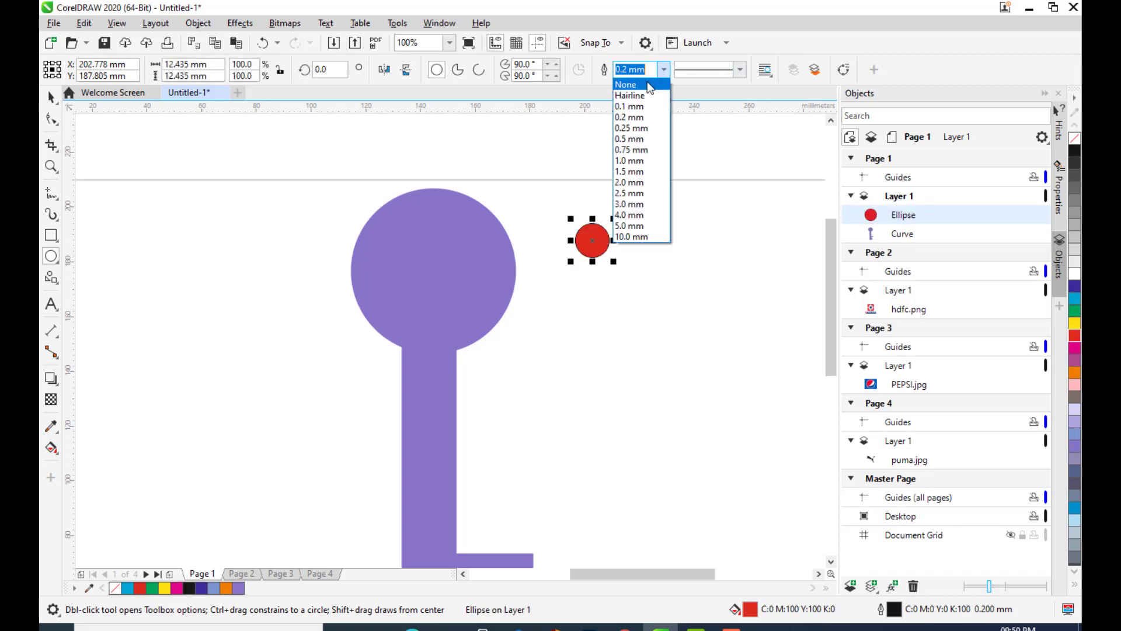
pyautogui.click(646, 82)
# Move the red circle onto the upper part of the key's round head and shift the purple key slightly upward.
pyautogui.click(51, 96)
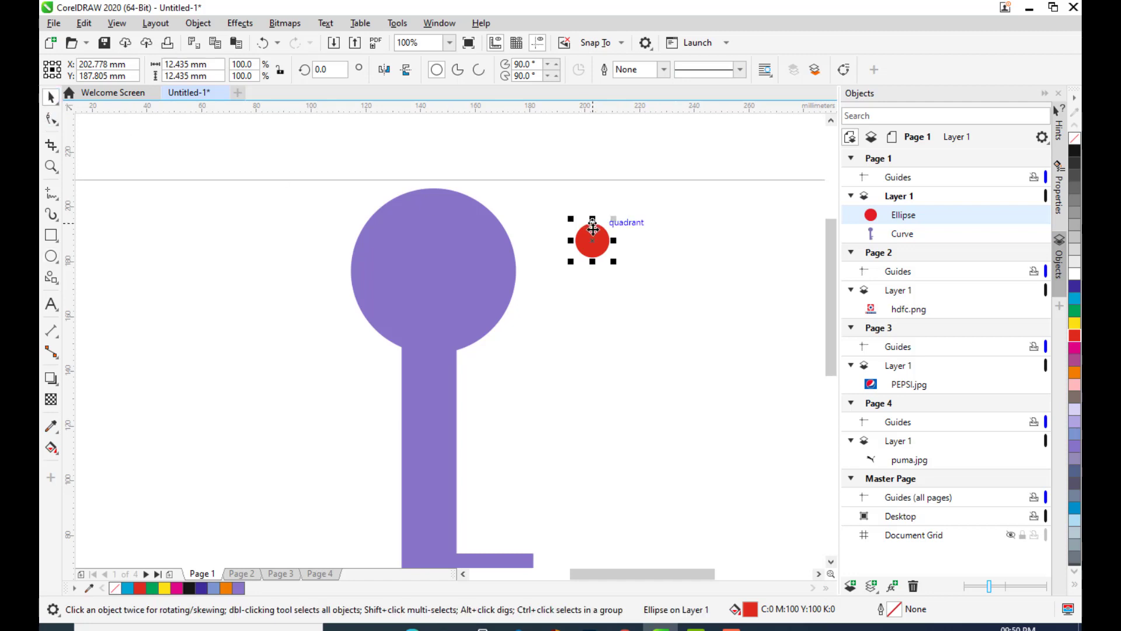
pyautogui.moveTo(596, 234); pyautogui.dragTo(432, 211)
pyautogui.click(471, 283)
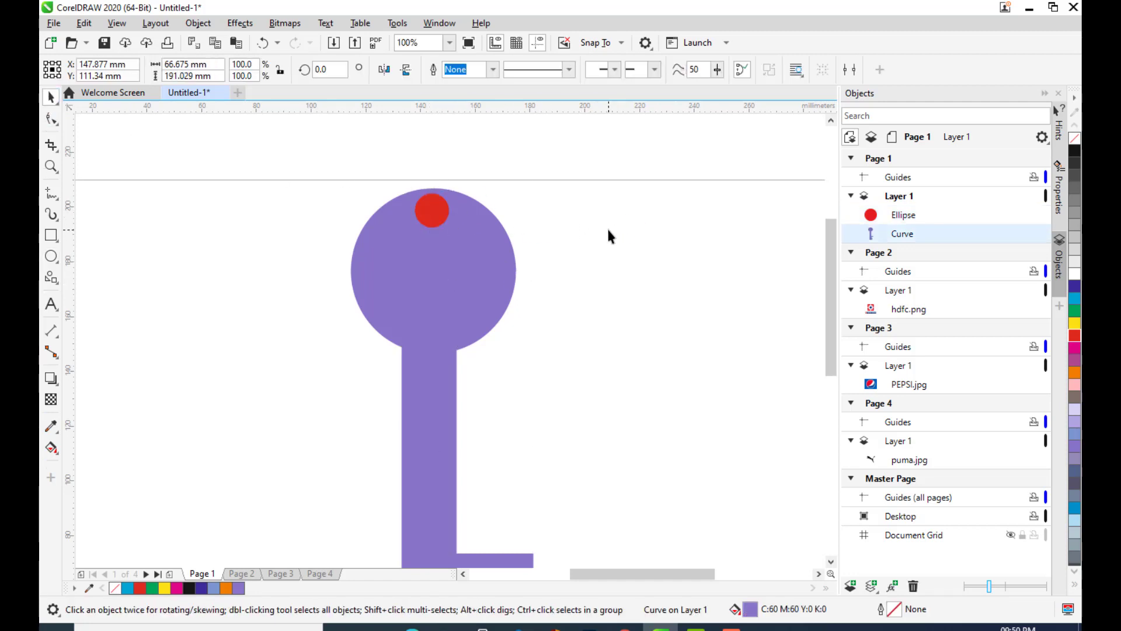
pyautogui.moveTo(473, 275); pyautogui.dragTo(479, 270)
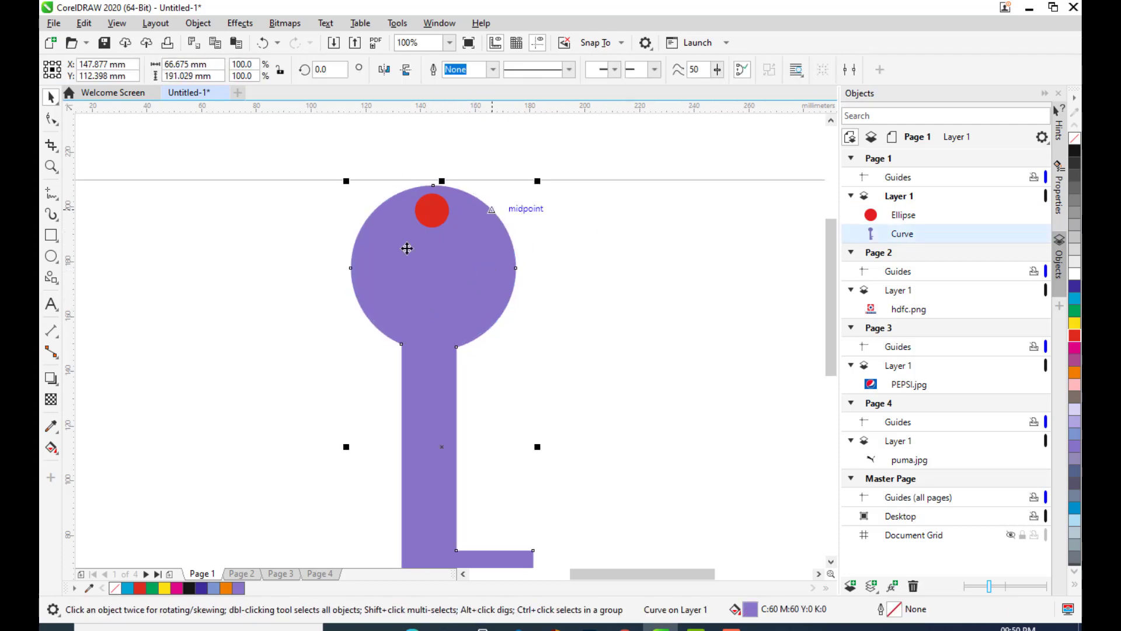
# Cut the red circle out of the purple key with Back minus front, leaving a hole in its head.
pyautogui.keyDown('shift'); pyautogui.click(433, 210); pyautogui.keyUp('shift')
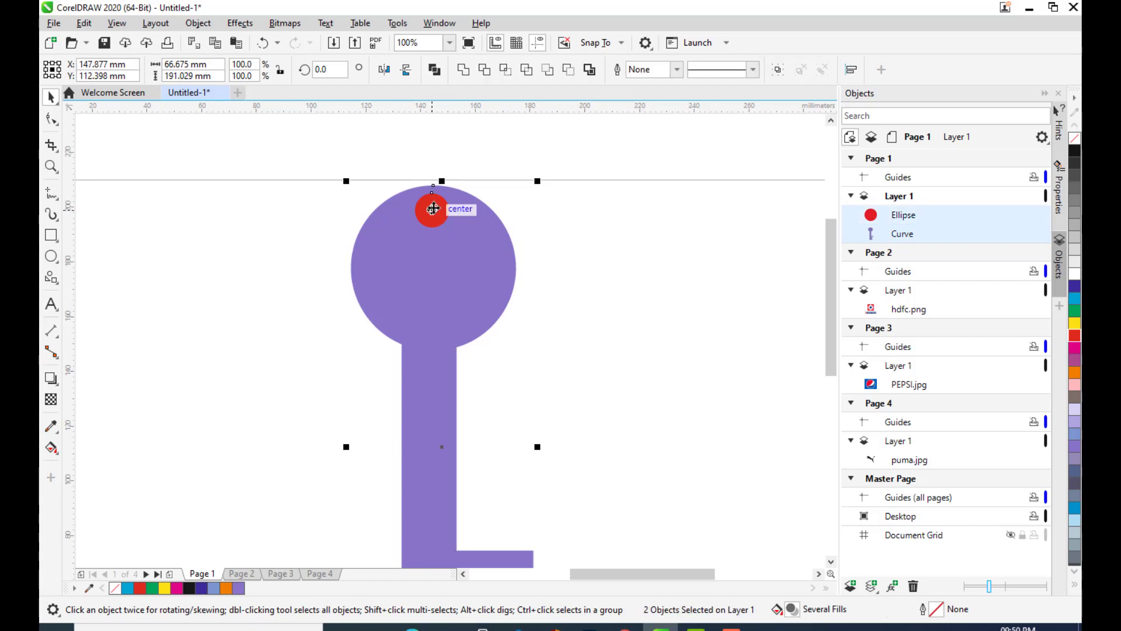
pyautogui.click(569, 74)
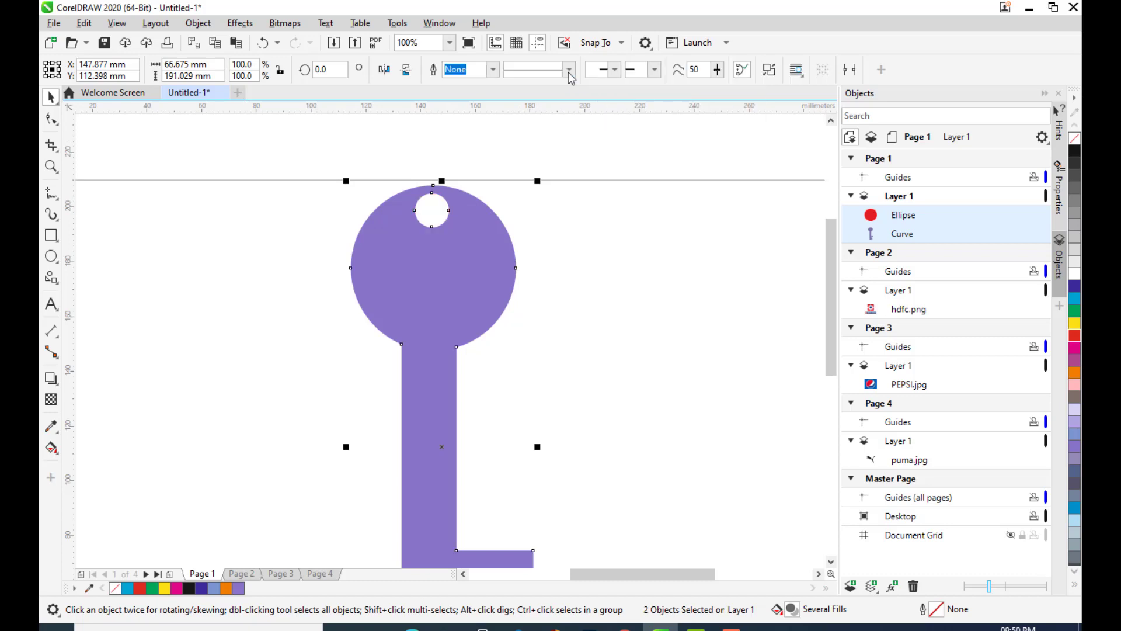
pyautogui.click(614, 286)
# Examine the whole purple key with its hole on the page.
pyautogui.scroll(-2, 587, 279)
pyautogui.press('h')
pyautogui.moveTo(603, 275); pyautogui.dragTo(609, 265)
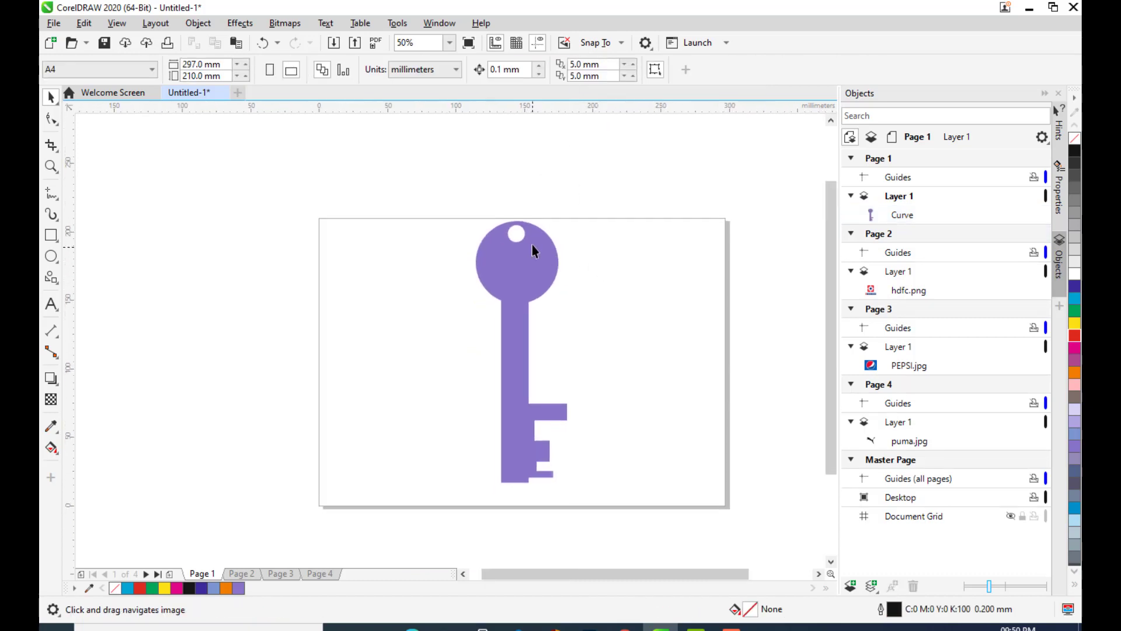
pyautogui.press('space')
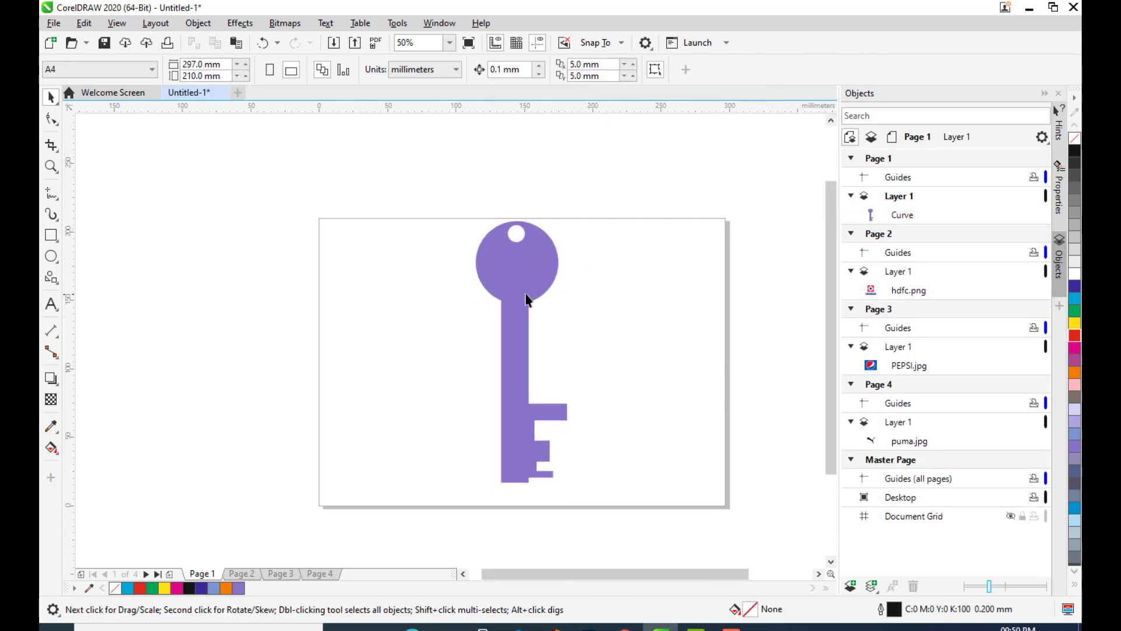
pyautogui.click(526, 296)
pyautogui.scroll(-2, 605, 289)
pyautogui.click(600, 298)
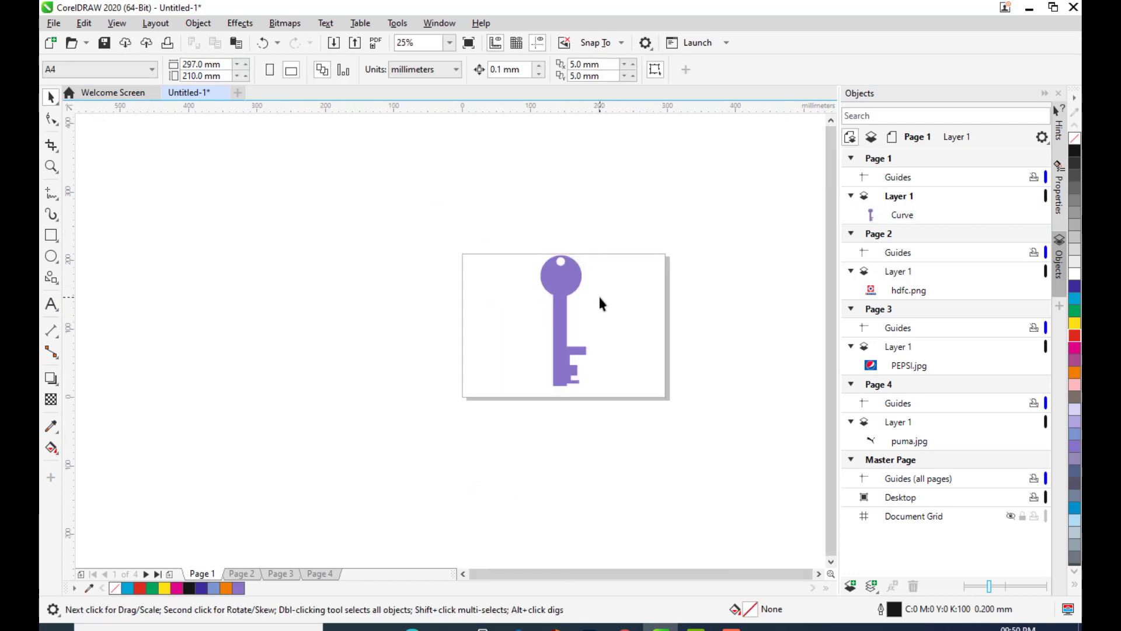
# Give the key a linear fountain fill and set its start colour to 40% Black.
pyautogui.scroll(2, 600, 298)
pyautogui.scroll(2, 551, 259)
pyautogui.click(547, 256)
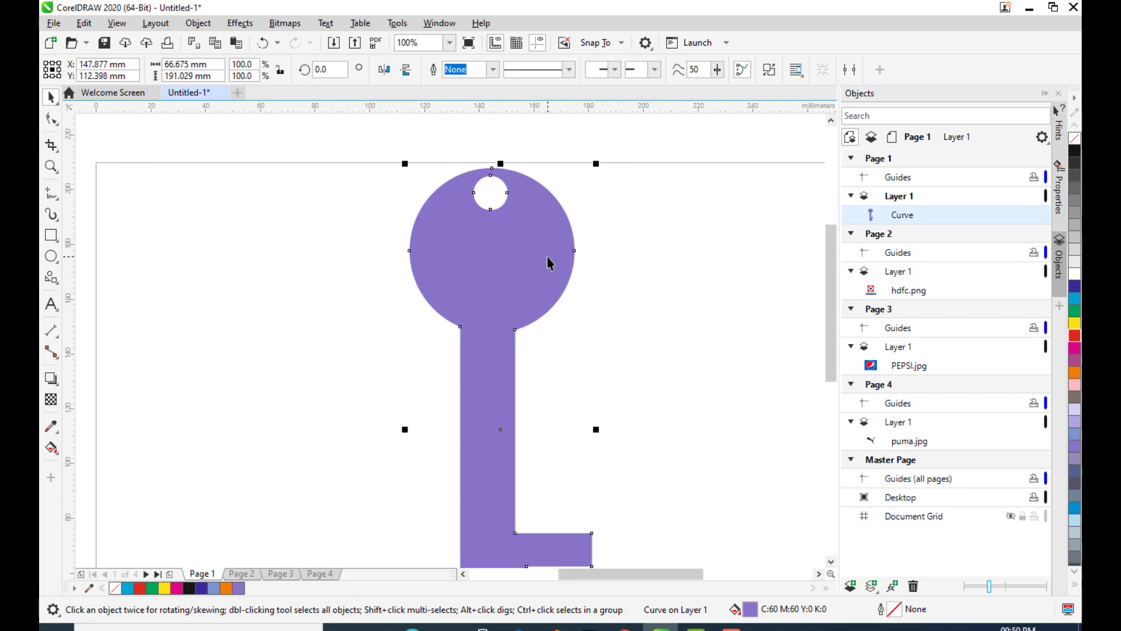
pyautogui.press('F11')
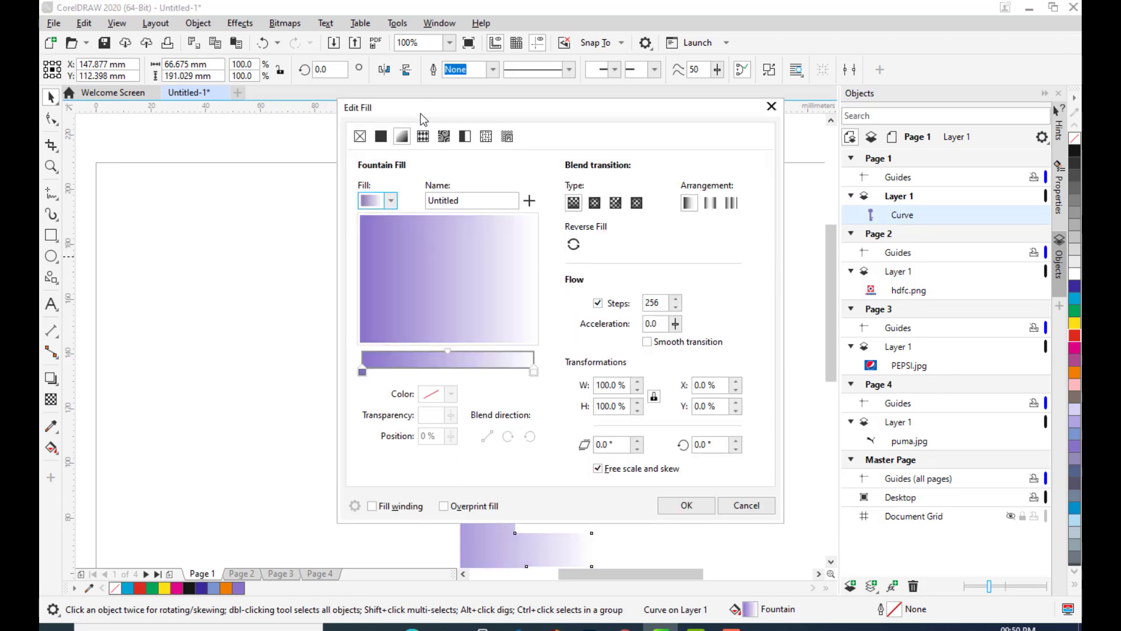
pyautogui.moveTo(422, 114); pyautogui.dragTo(730, 75)
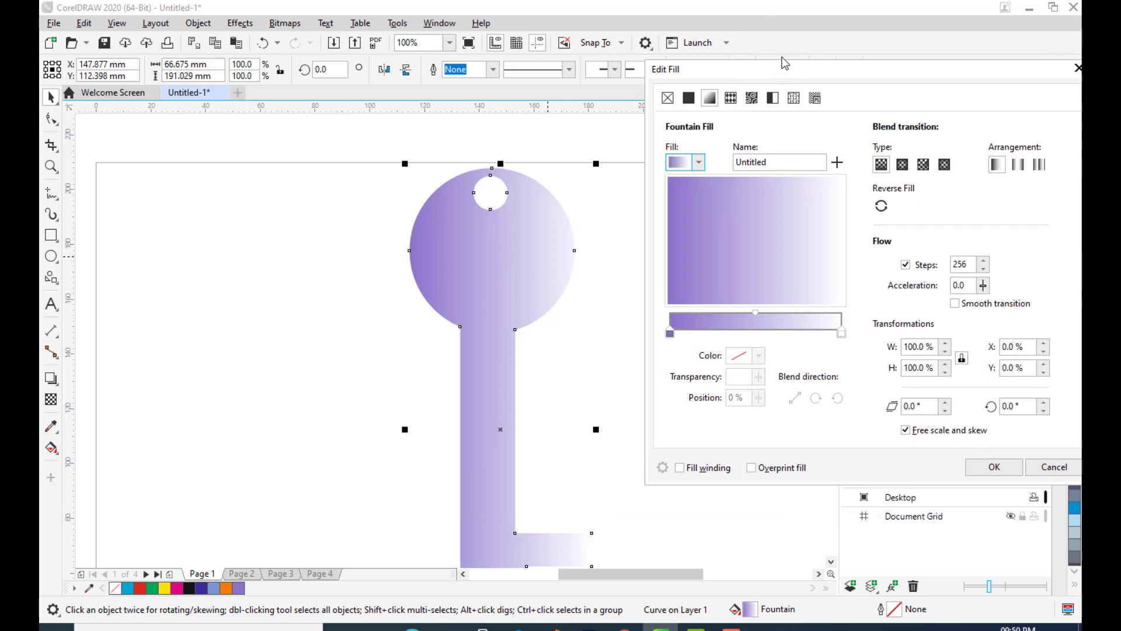
pyautogui.moveTo(777, 69); pyautogui.dragTo(782, 59)
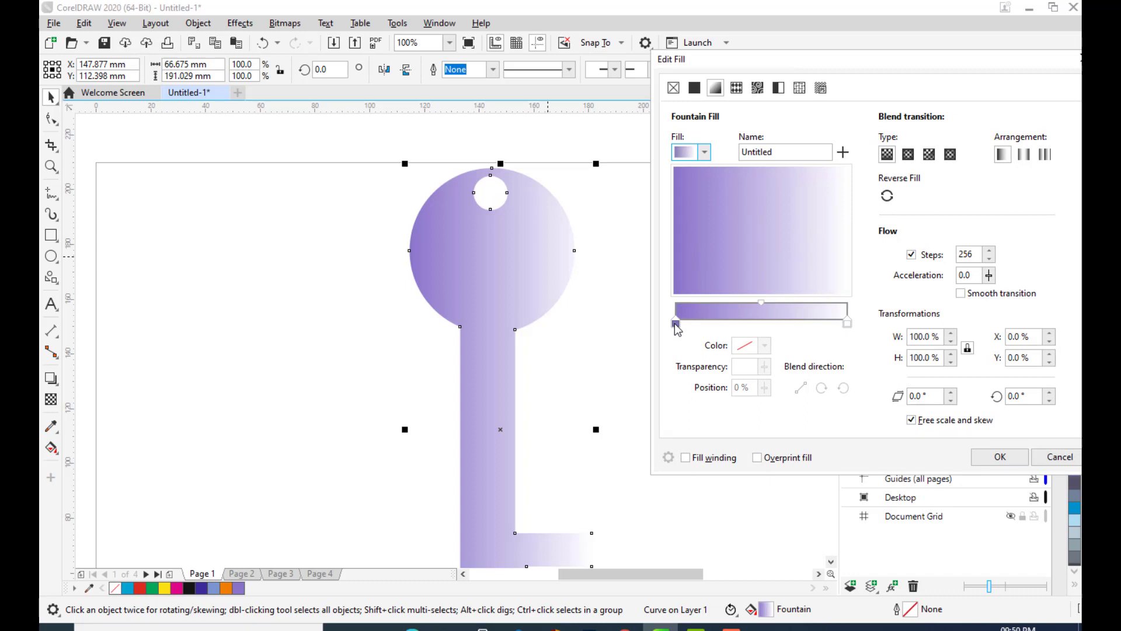
pyautogui.click(676, 325)
pyautogui.click(765, 346)
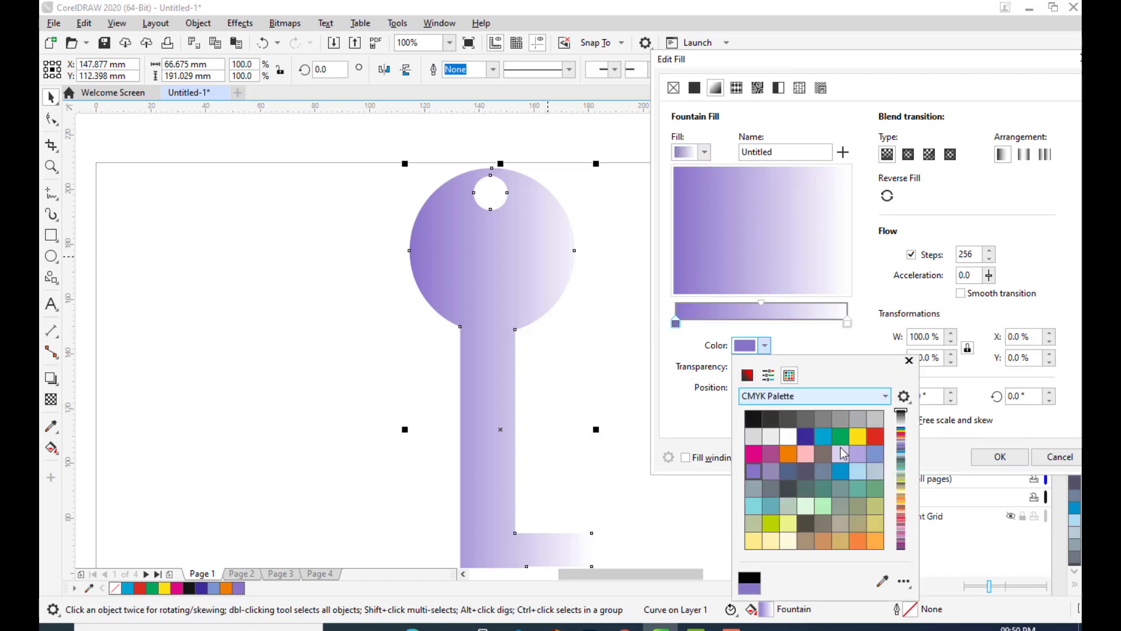
pyautogui.click(858, 418)
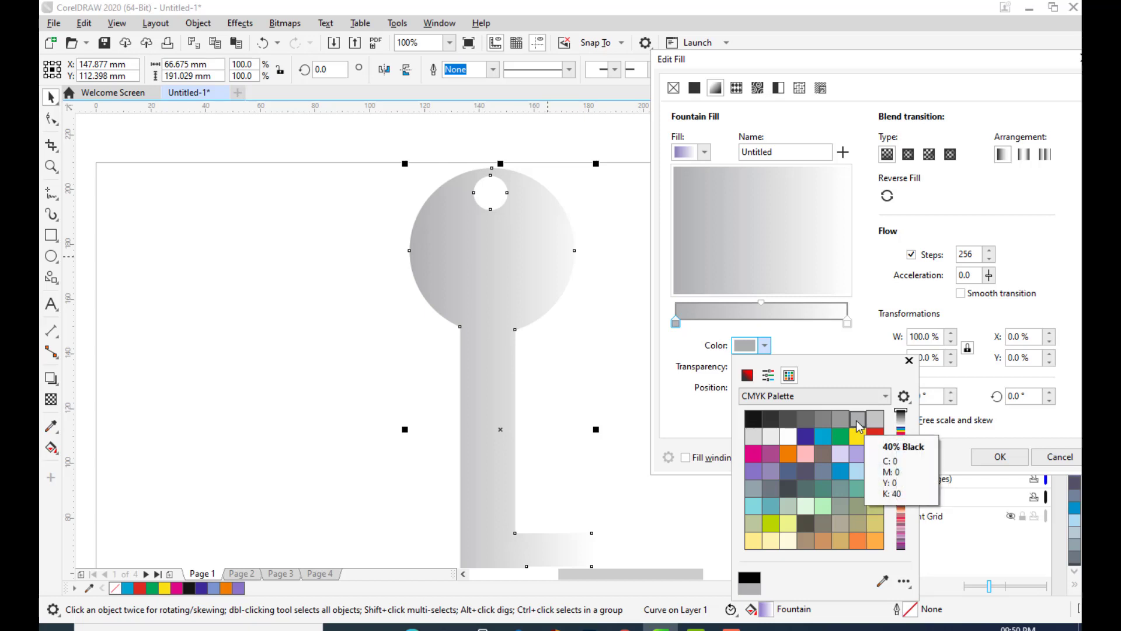
pyautogui.click(672, 357)
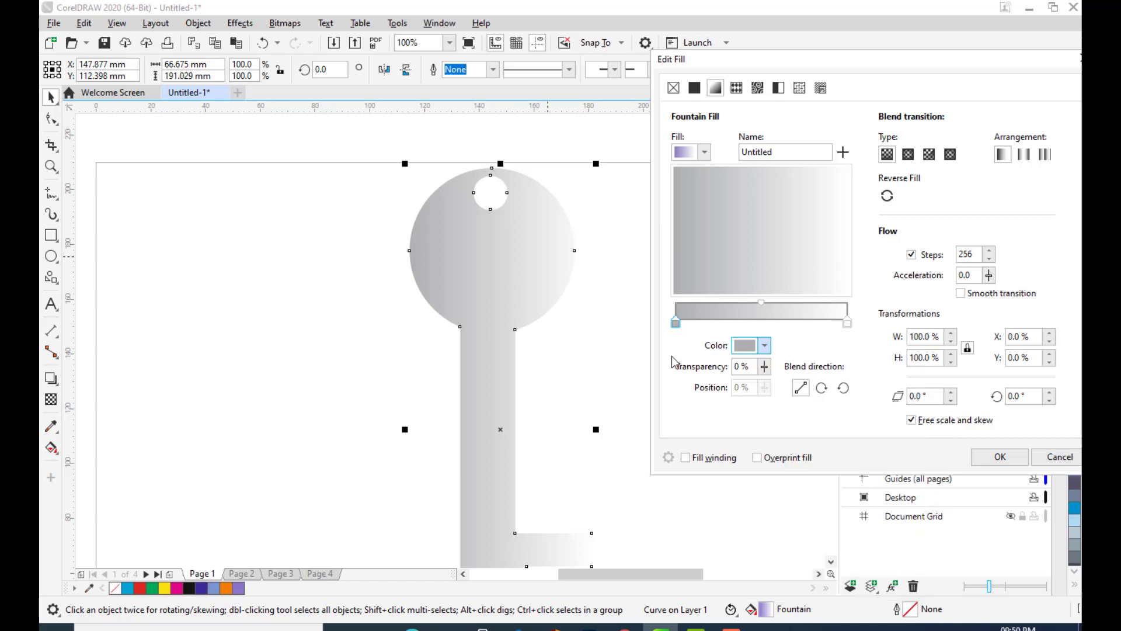
# Set the end colour of the key's fountain fill to a light grey.
pyautogui.click(847, 322)
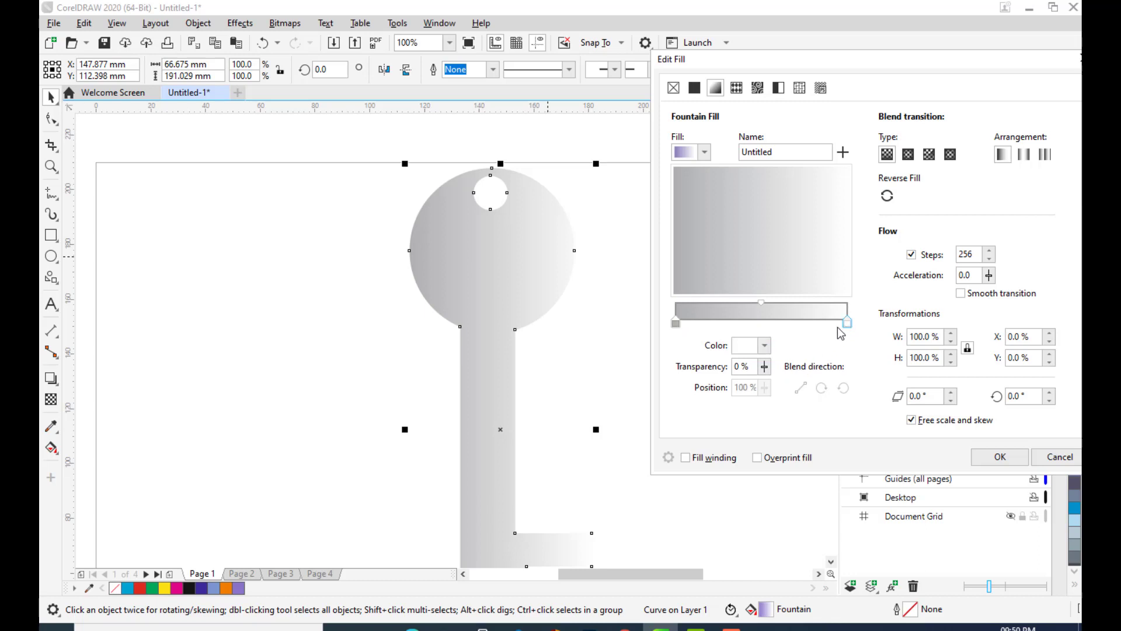
pyautogui.click(764, 346)
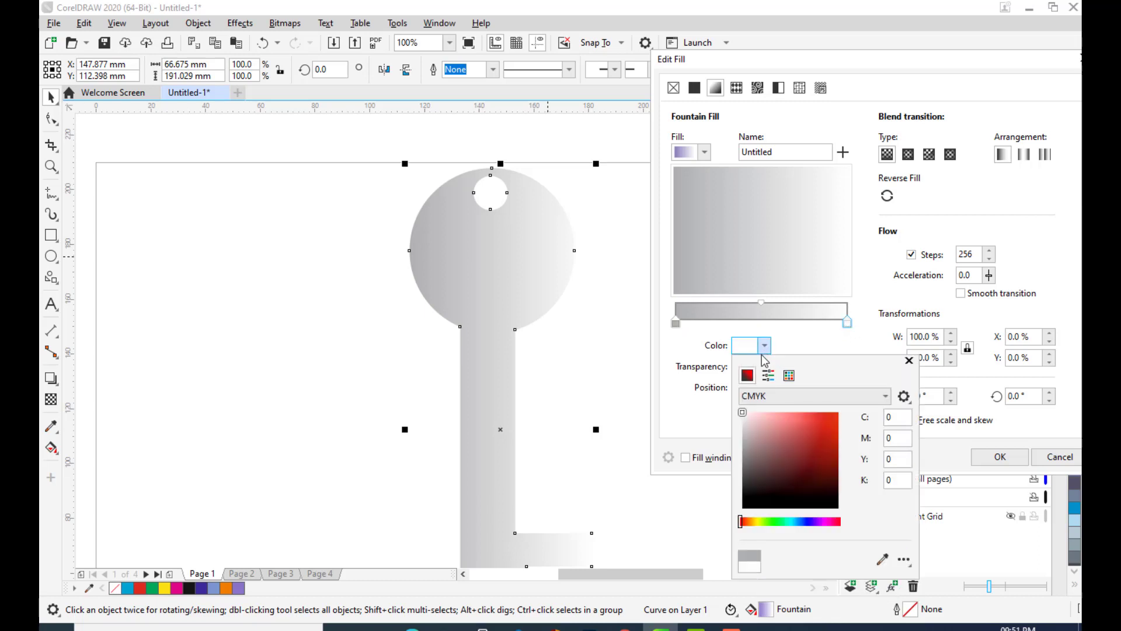
pyautogui.click(746, 425)
pyautogui.moveTo(747, 426); pyautogui.dragTo(746, 426)
pyautogui.click(671, 401)
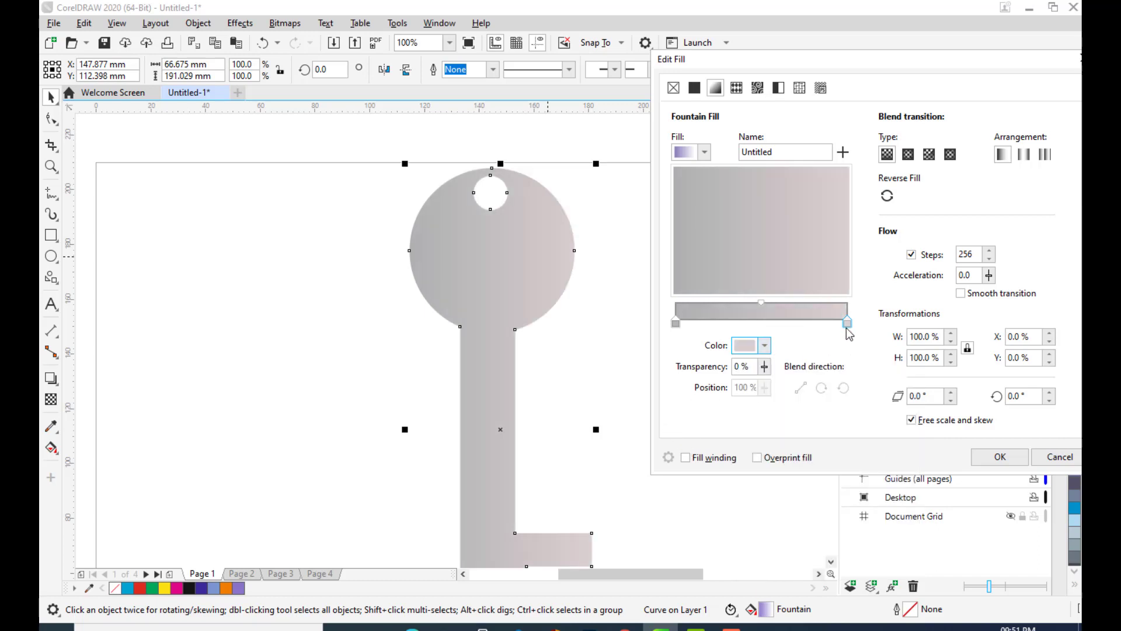
pyautogui.click(764, 346)
pyautogui.moveTo(747, 426); pyautogui.dragTo(742, 429)
pyautogui.click(684, 357)
# Shift the gradient's midpoint to 30% and apply the grey fountain fill to the key.
pyautogui.doubleClick(761, 300)
pyautogui.moveTo(762, 302); pyautogui.dragTo(727, 302)
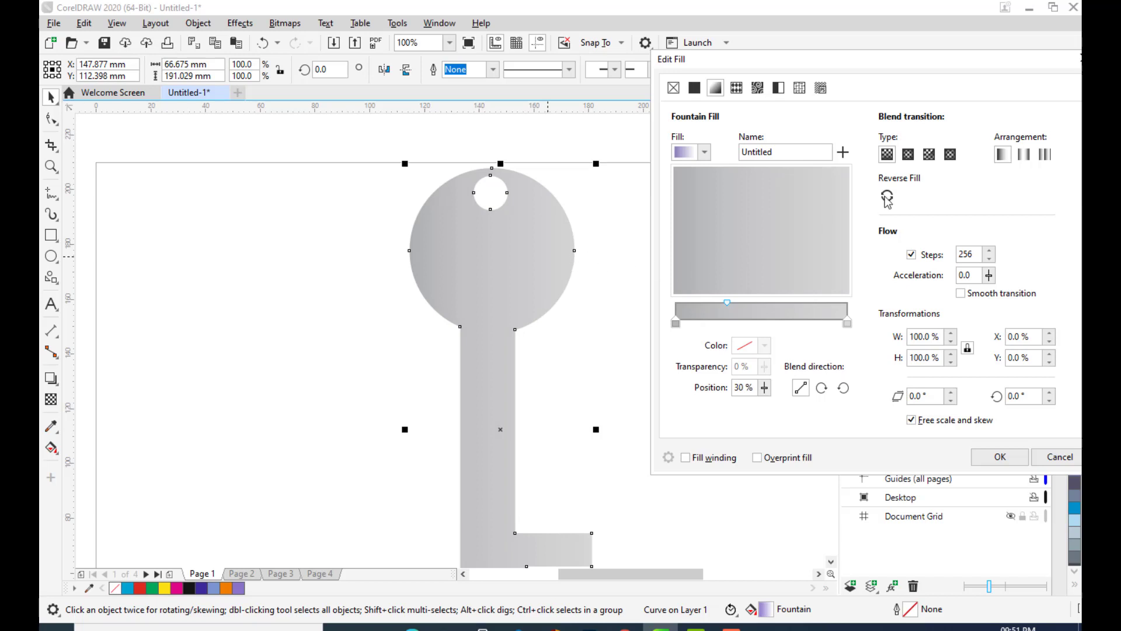
pyautogui.click(999, 457)
pyautogui.scroll(-4, 646, 335)
pyautogui.scroll(2, 646, 335)
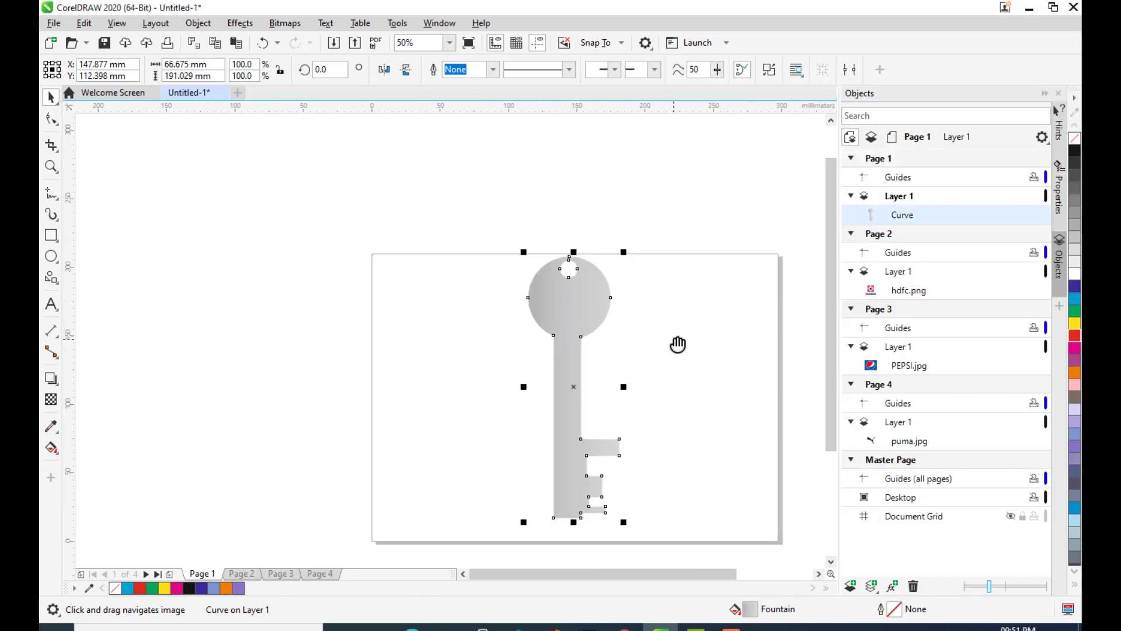
pyautogui.moveTo(675, 342); pyautogui.dragTo(683, 327)
pyautogui.click(700, 331)
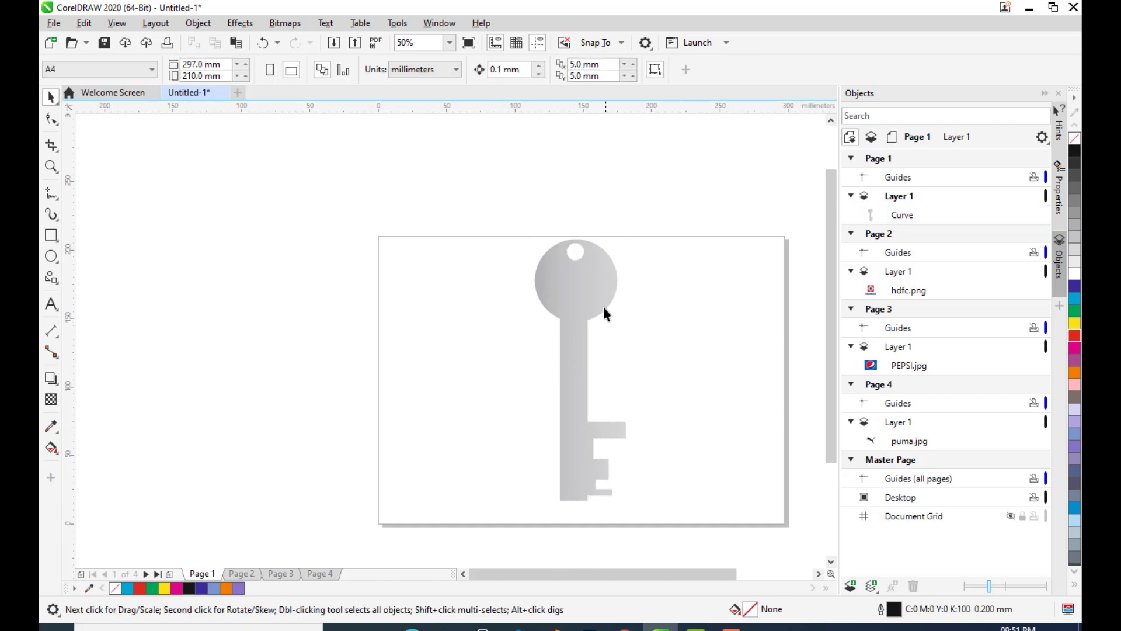
# Redirect the key's gradient with the Interactive Fill tool so it runs vertically from above the head down to the key's tip.
pyautogui.click(597, 296)
pyautogui.press('g')
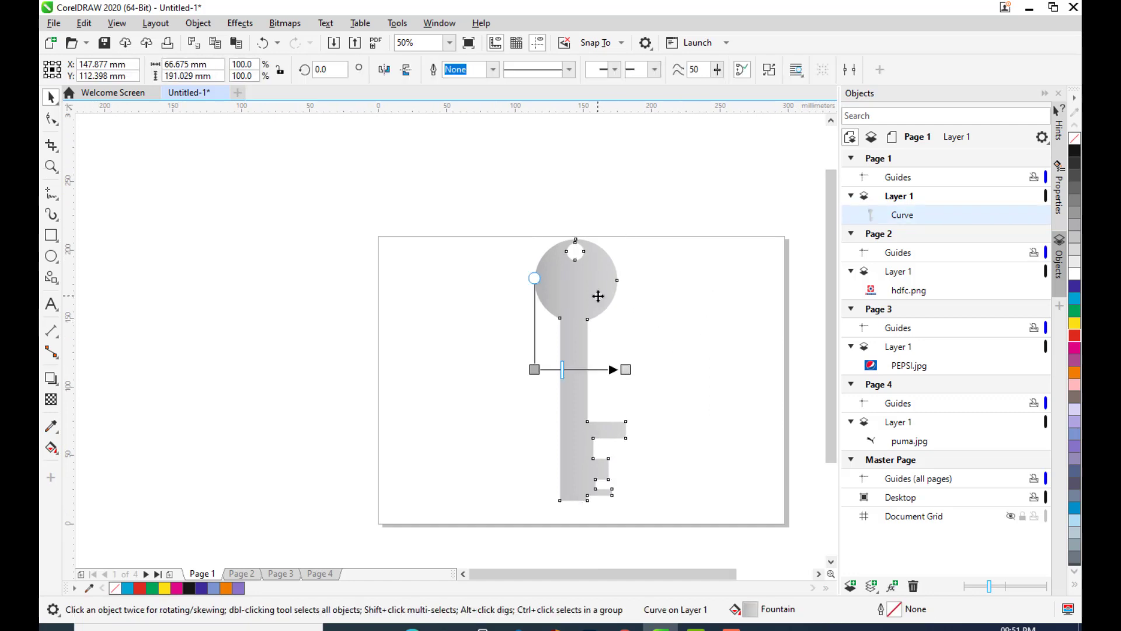
pyautogui.moveTo(613, 369); pyautogui.dragTo(575, 500)
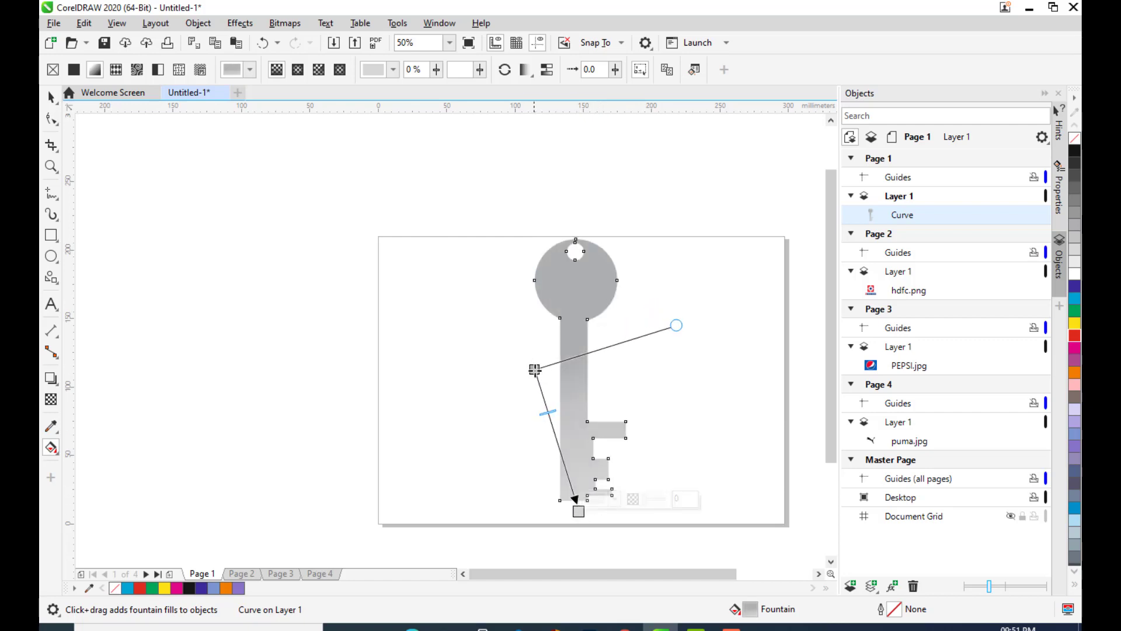
pyautogui.moveTo(533, 367); pyautogui.dragTo(575, 218)
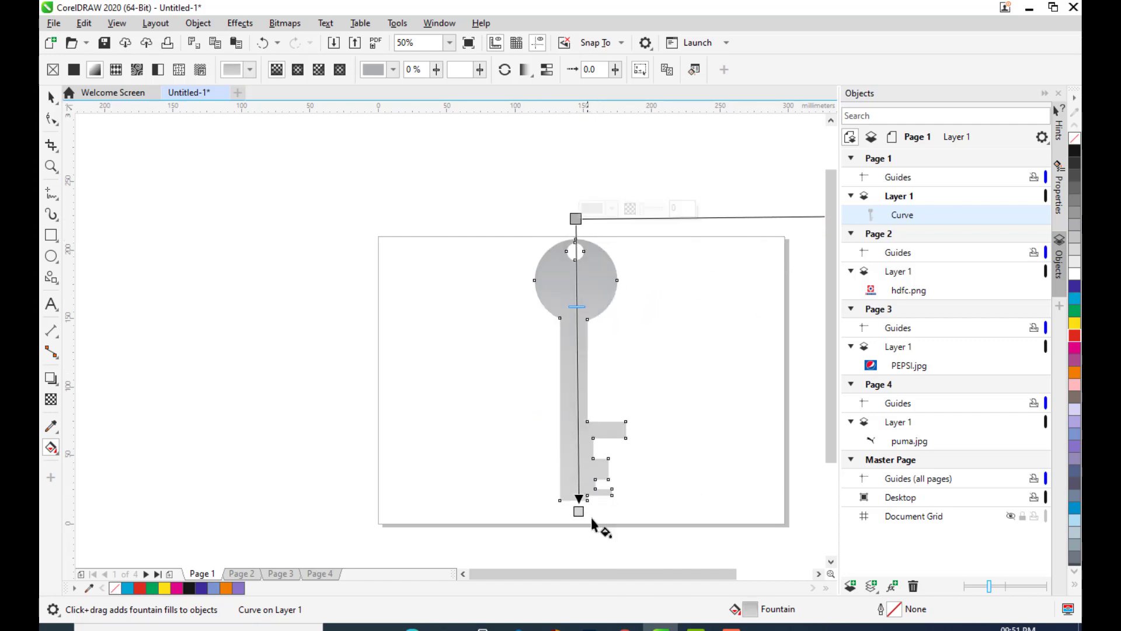
pyautogui.moveTo(578, 512)
pyautogui.mouseDown()
pyautogui.moveTo(576, 407)
pyautogui.moveTo(574, 500)
pyautogui.mouseUp()
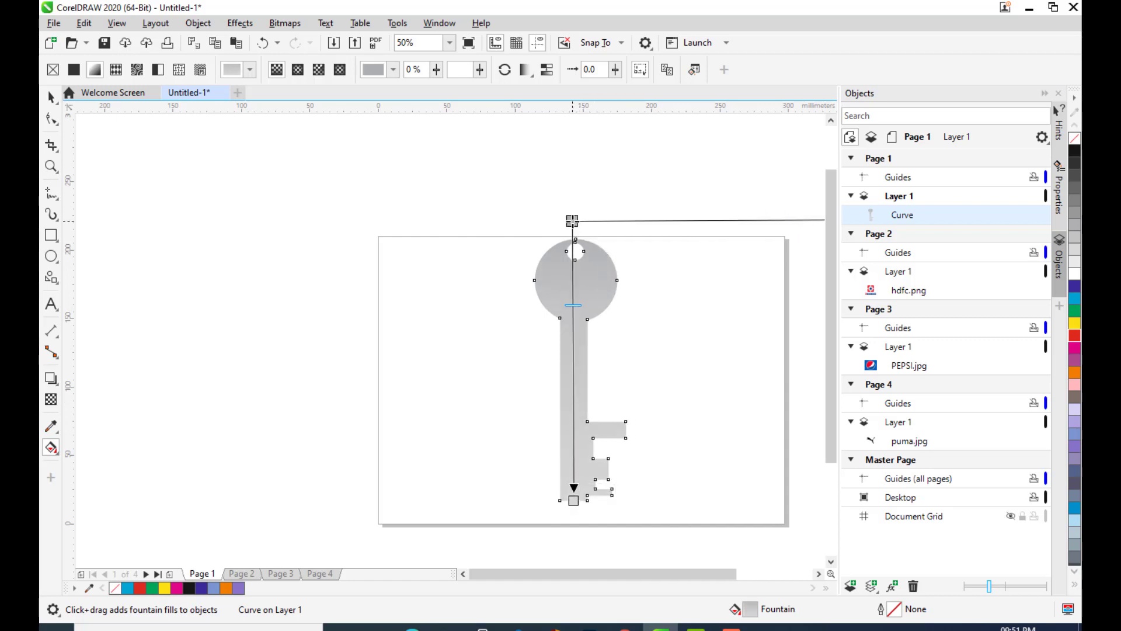
pyautogui.moveTo(576, 219); pyautogui.dragTo(572, 221)
# Change the key's gradient to an elliptical fountain fill and widen its ellipse beyond the sides of the key.
pyautogui.click(296, 71)
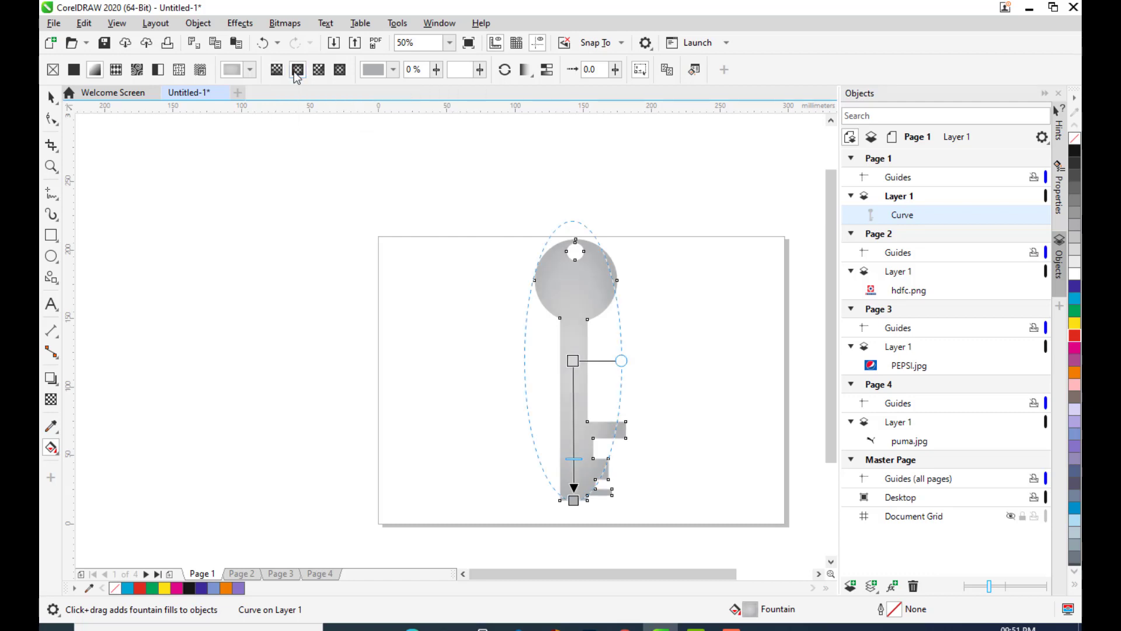
pyautogui.moveTo(622, 362)
pyautogui.mouseDown()
pyautogui.moveTo(641, 359)
pyautogui.moveTo(629, 361)
pyautogui.mouseUp()
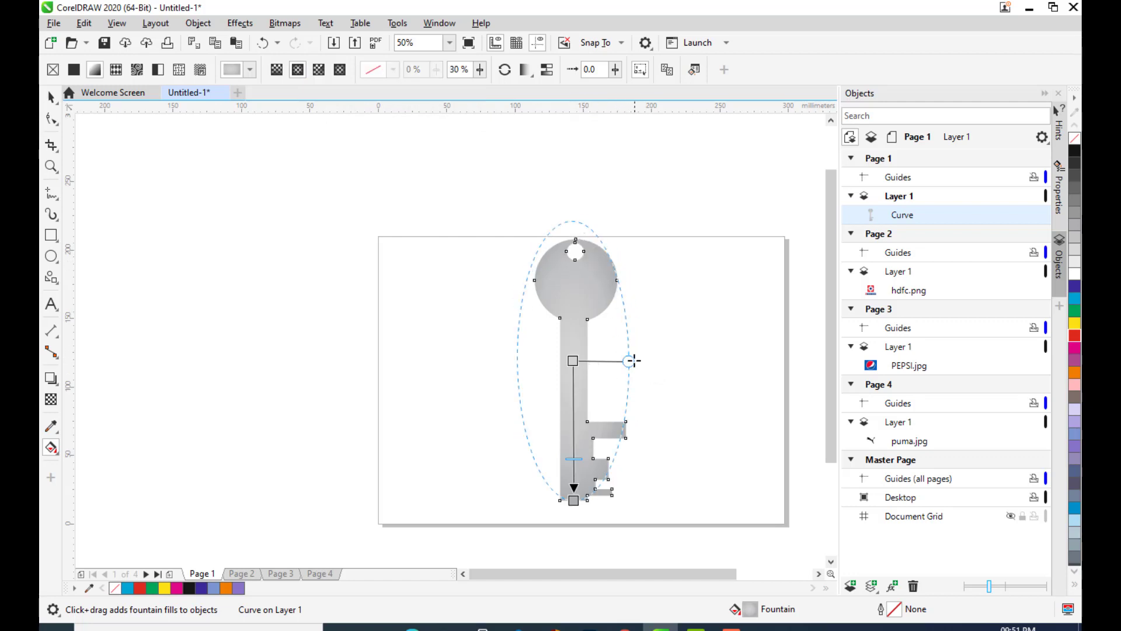
pyautogui.moveTo(634, 358); pyautogui.dragTo(649, 360)
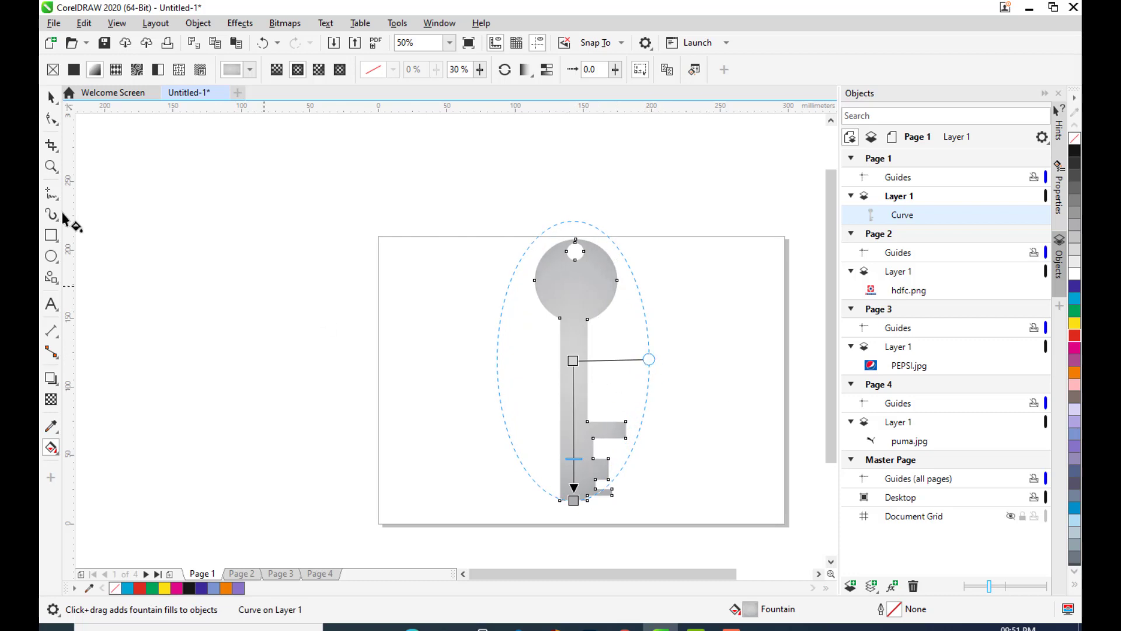
pyautogui.click(51, 96)
pyautogui.click(335, 308)
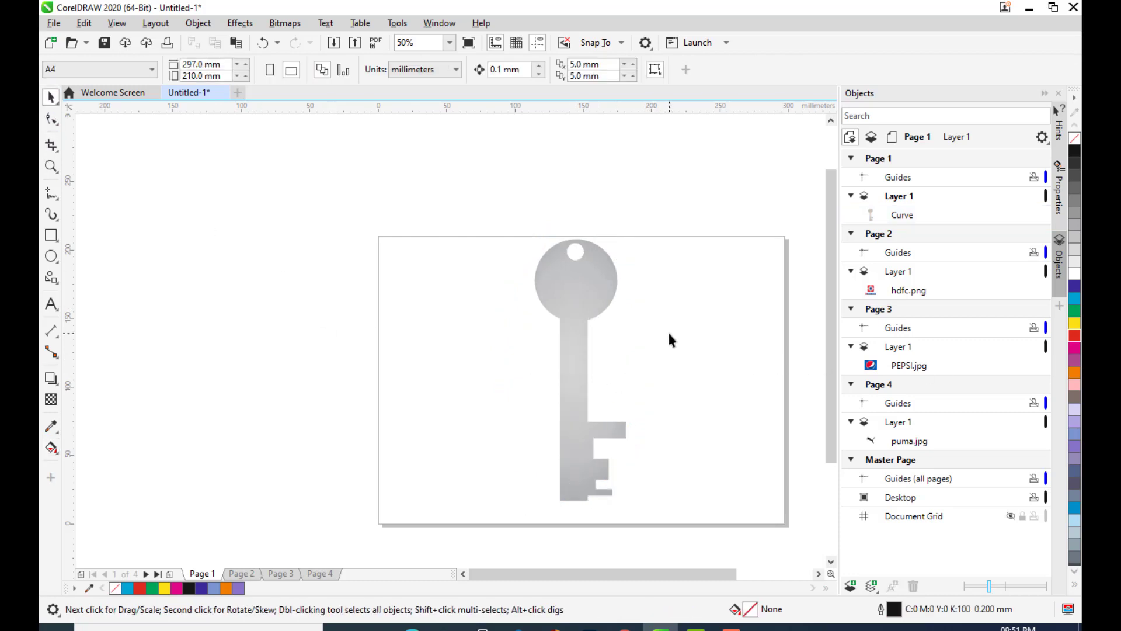
# Delete the grey key from Page 1.
pyautogui.scroll(2, 667, 330)
pyautogui.scroll(-2, 679, 275)
pyautogui.moveTo(688, 275); pyautogui.dragTo(660, 281)
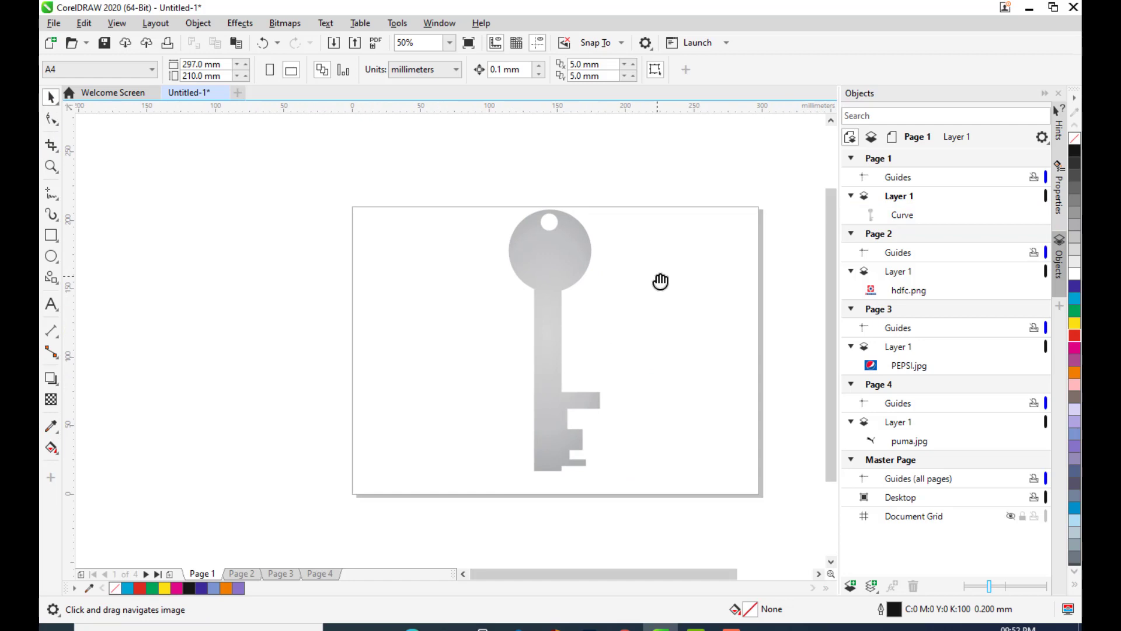
pyautogui.click(547, 275)
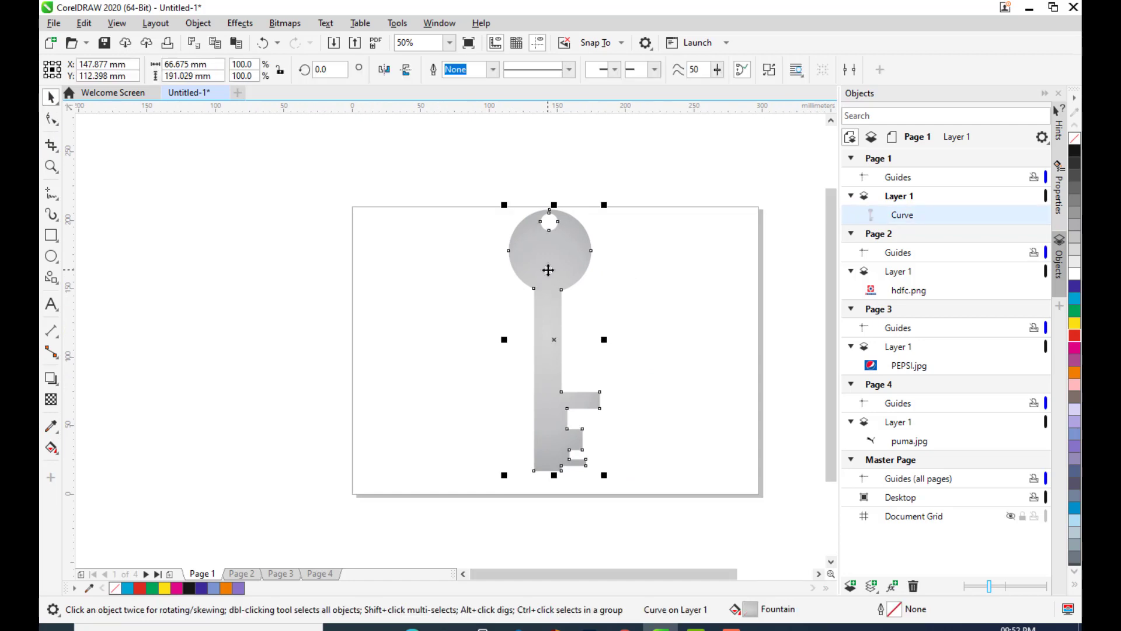
pyautogui.press('Delete')
# Go to Page 2 and select the hdfc.png logo bitmap.
pyautogui.press('h')
pyautogui.moveTo(605, 333); pyautogui.dragTo(421, 363)
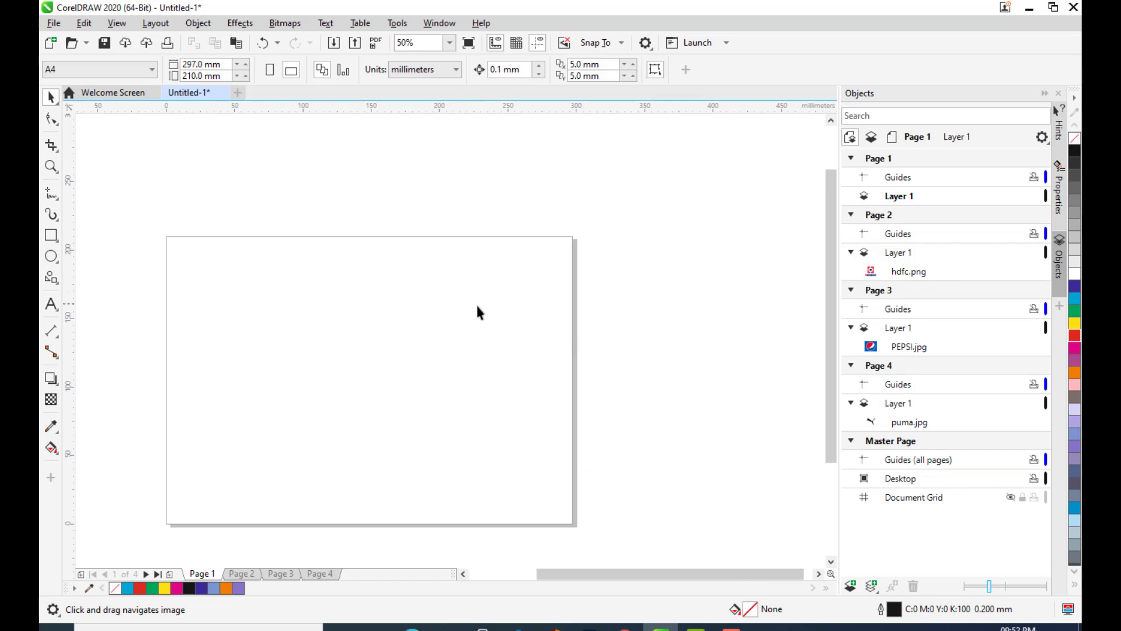
pyautogui.moveTo(501, 325); pyautogui.dragTo(547, 324)
pyautogui.click(241, 573)
pyautogui.moveTo(508, 373); pyautogui.dragTo(638, 357)
pyautogui.scroll(2, 654, 316)
pyautogui.press('space')
pyautogui.click(647, 285)
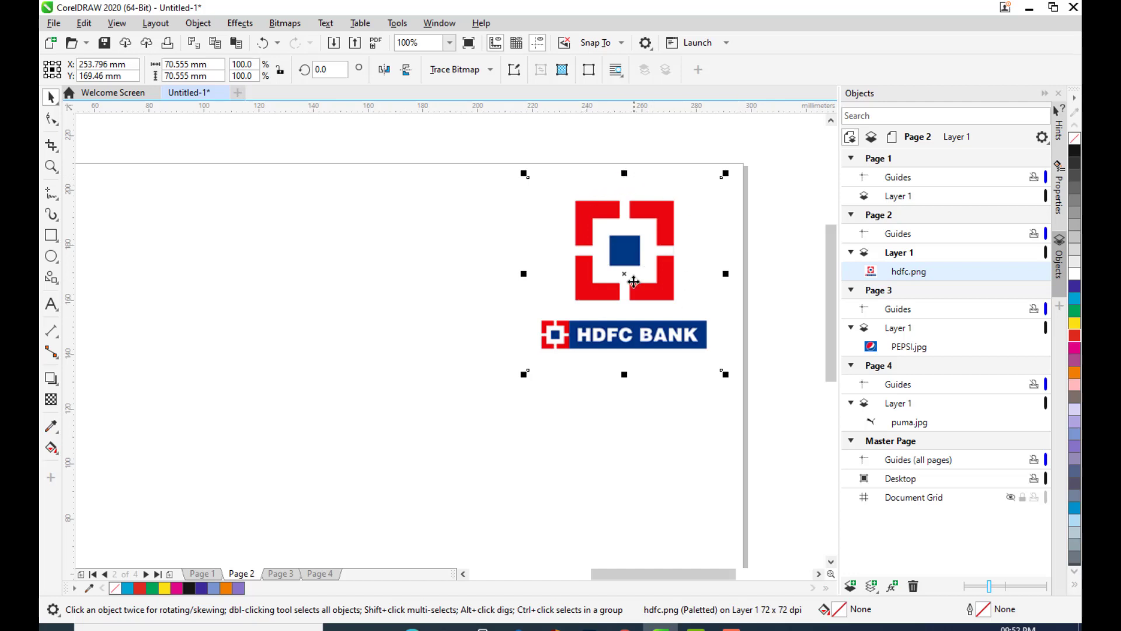
# Draw a square about 145.5 mm wide on Page 2, beside the HDFC logo.
pyautogui.moveTo(518, 345); pyautogui.dragTo(576, 314)
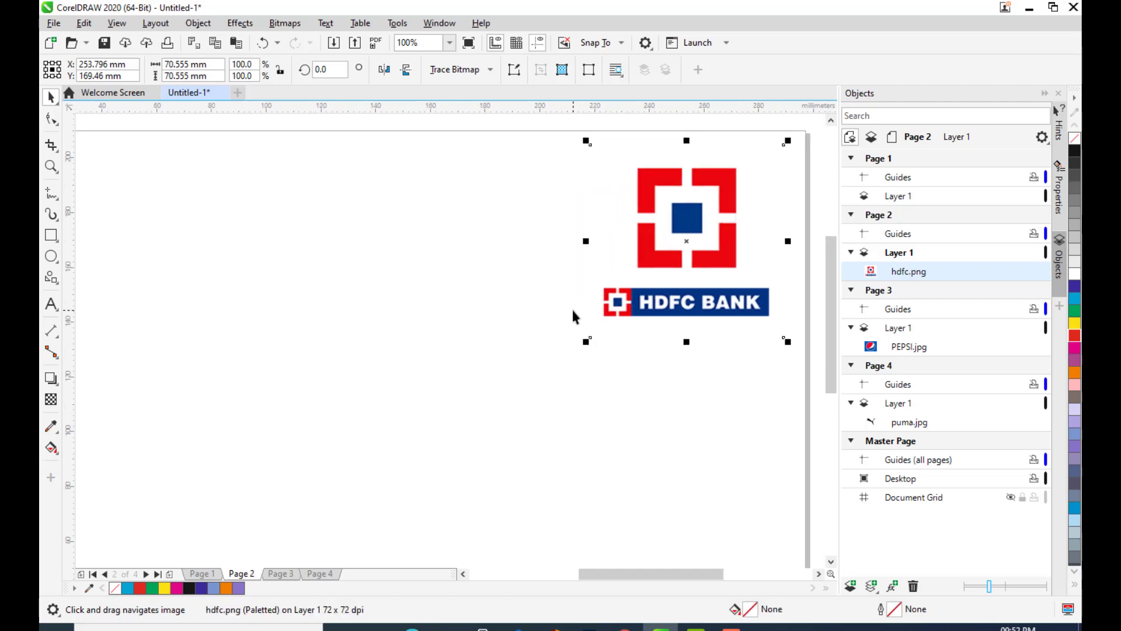
pyautogui.scroll(-2, 540, 279)
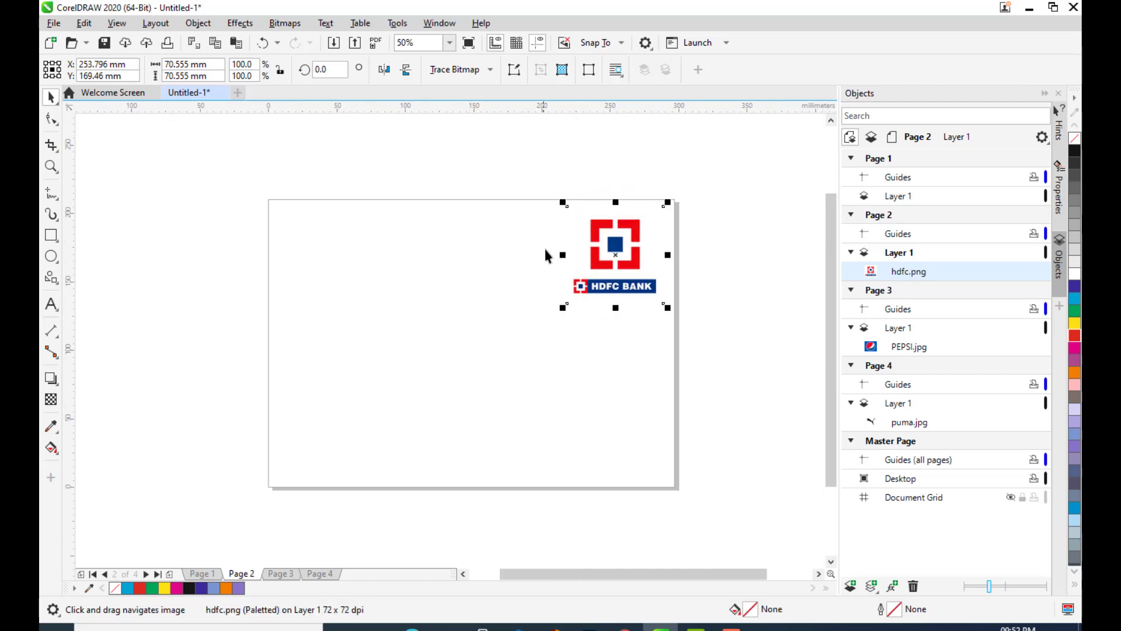
pyautogui.moveTo(556, 250); pyautogui.dragTo(625, 250)
pyautogui.click(50, 236)
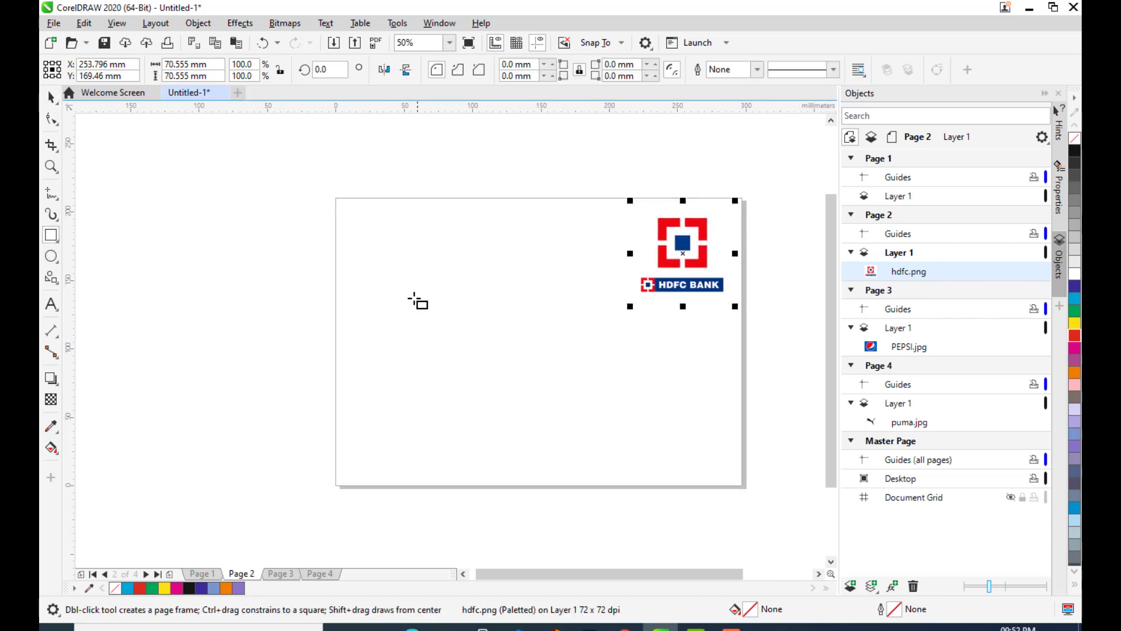
pyautogui.click(535, 323)
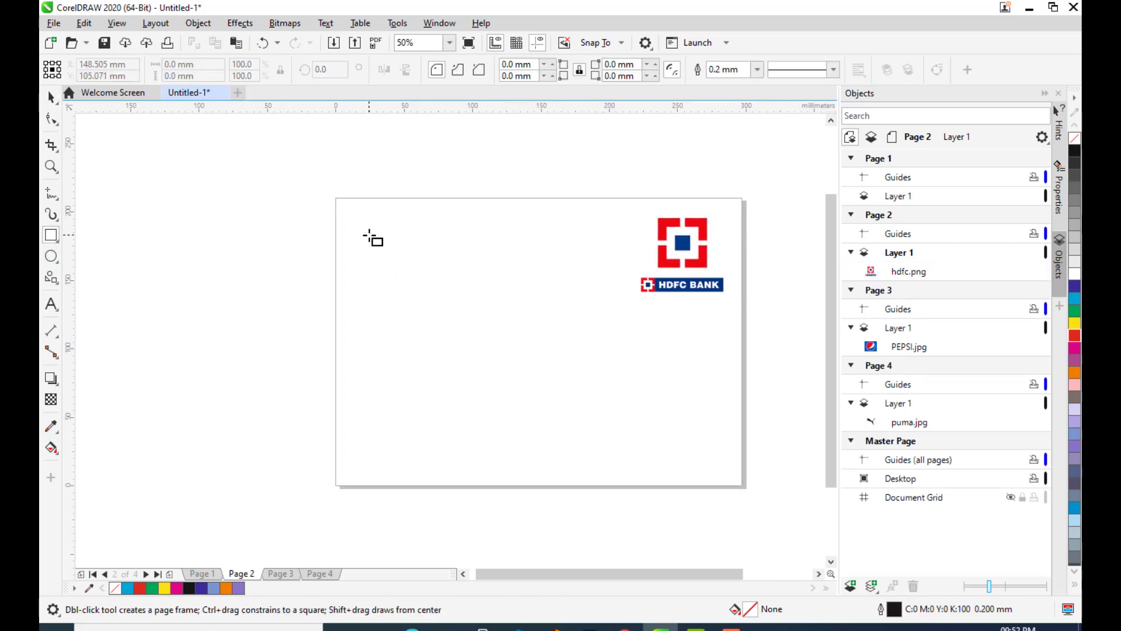
pyautogui.moveTo(369, 232)
pyautogui.mouseDown()
pyautogui.moveTo(545, 380)
pyautogui.moveTo(567, 418)
pyautogui.mouseUp()
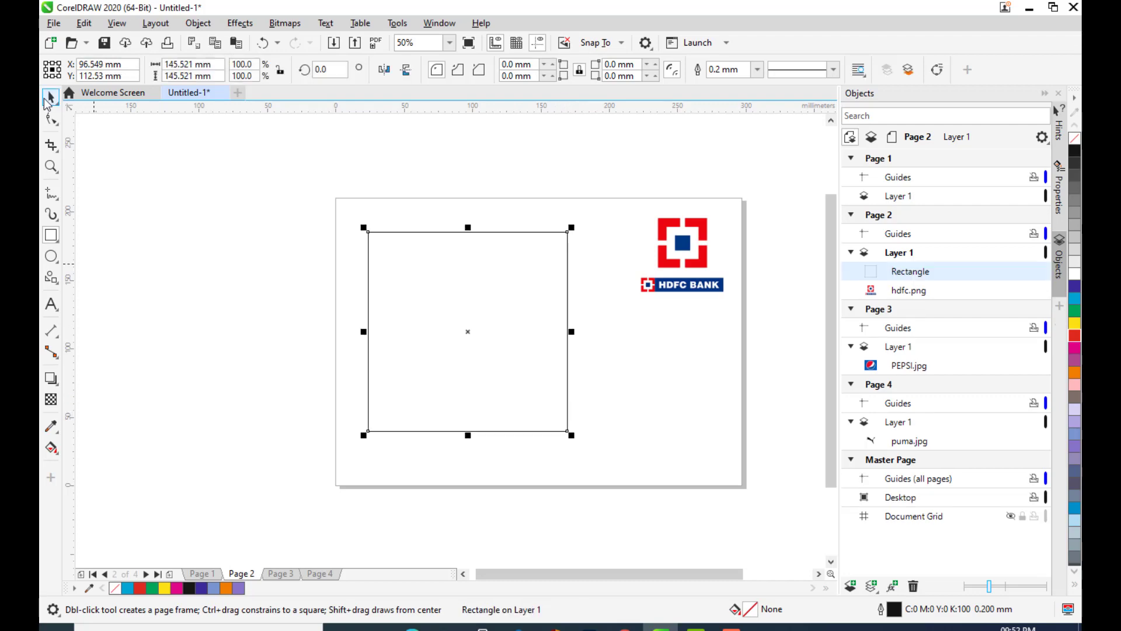
# Move the square to about X 131 mm, Y 105 mm on the page.
pyautogui.press('space')
pyautogui.moveTo(473, 306); pyautogui.dragTo(524, 327)
pyautogui.moveTo(706, 343); pyautogui.dragTo(670, 350)
pyautogui.moveTo(593, 253); pyautogui.dragTo(527, 273)
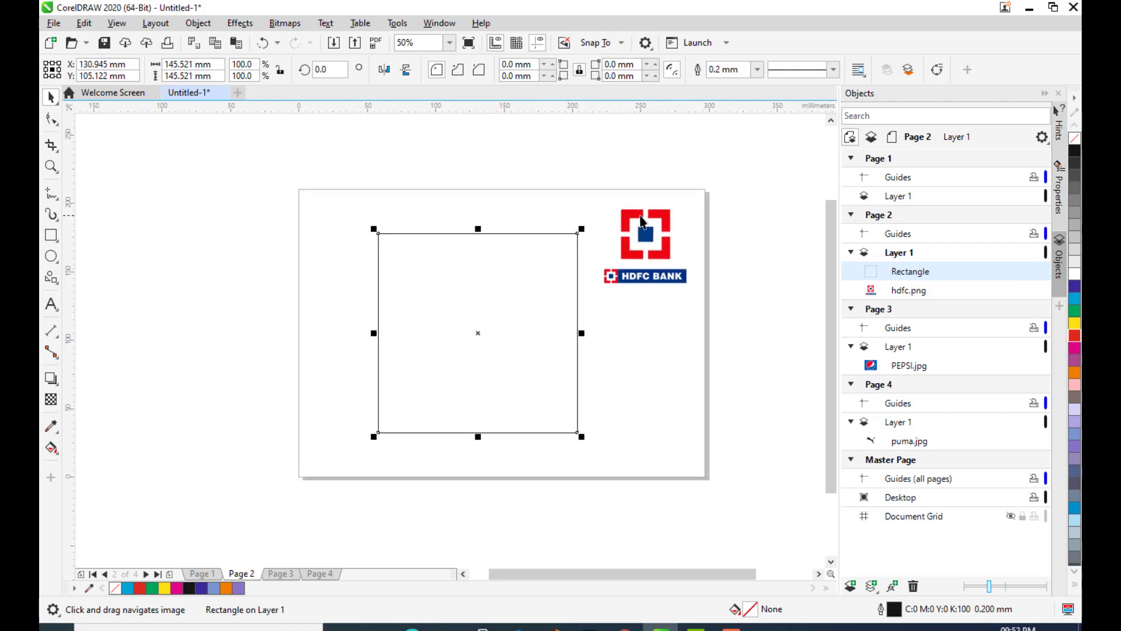
pyautogui.moveTo(638, 325); pyautogui.dragTo(640, 332)
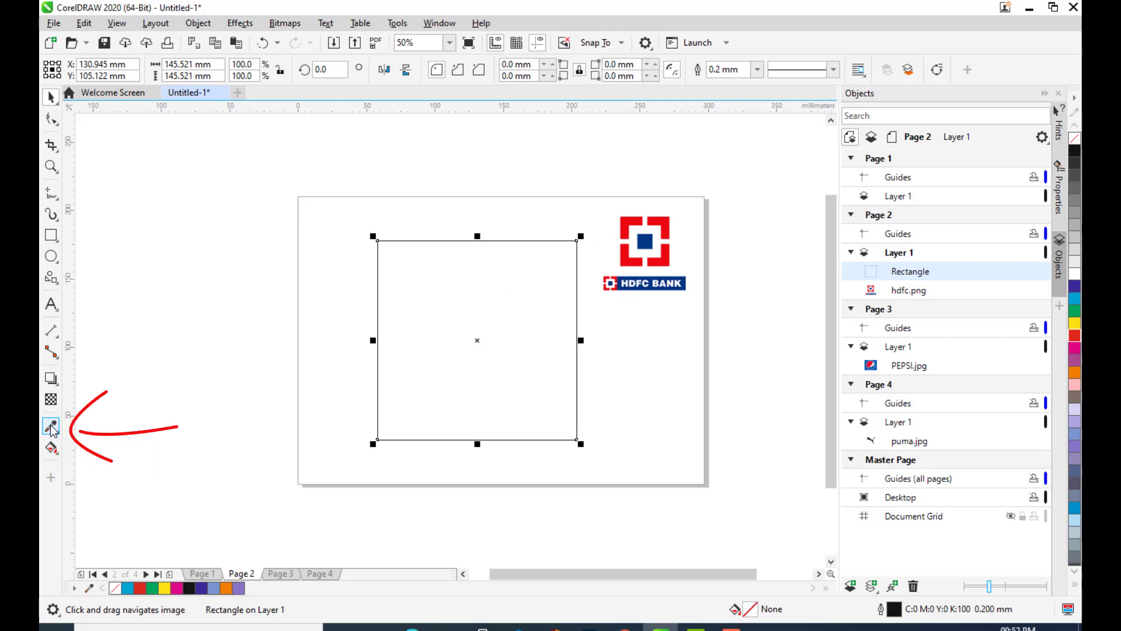
# Sample the red from the HDFC logo with the Color Eyedropper and apply it as the square's fill.
pyautogui.click(52, 427)
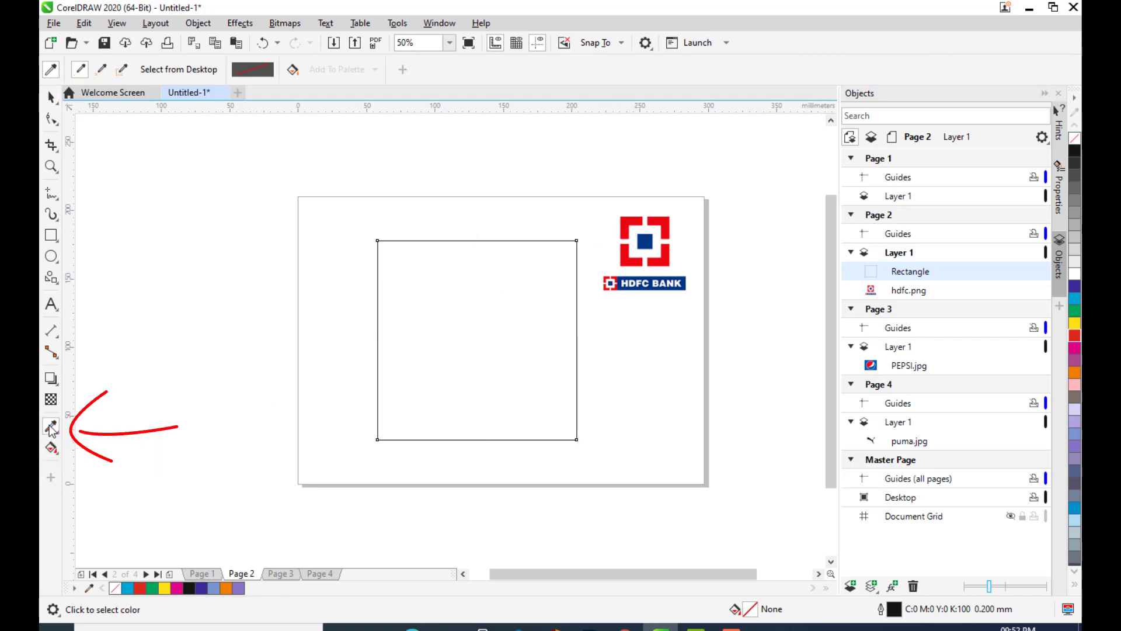
pyautogui.click(627, 218)
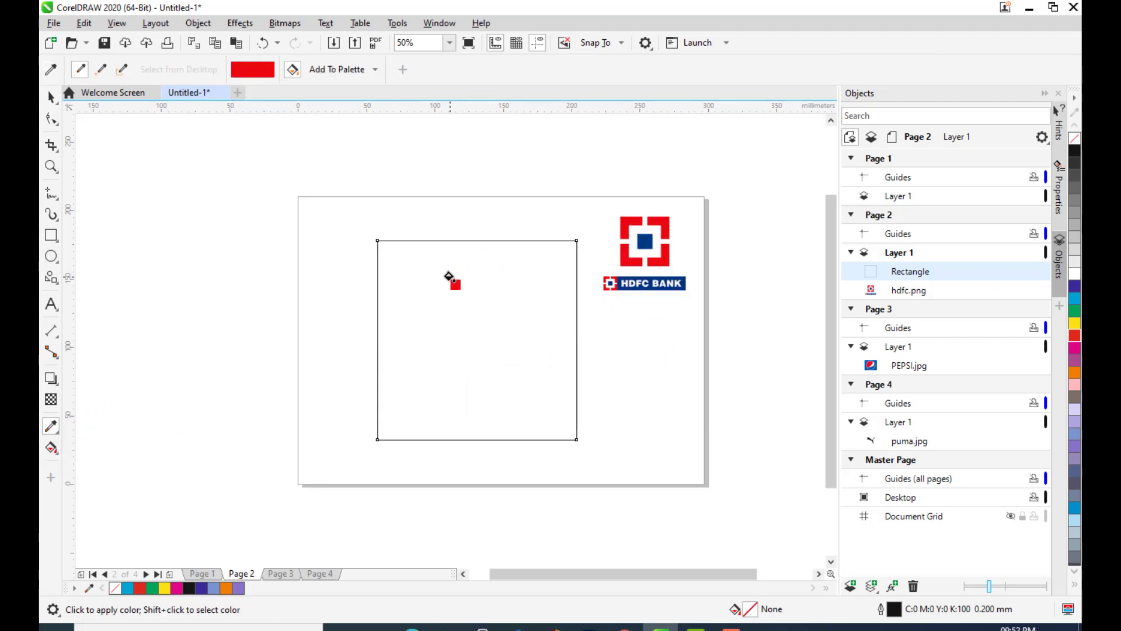
pyautogui.click(465, 308)
pyautogui.click(51, 94)
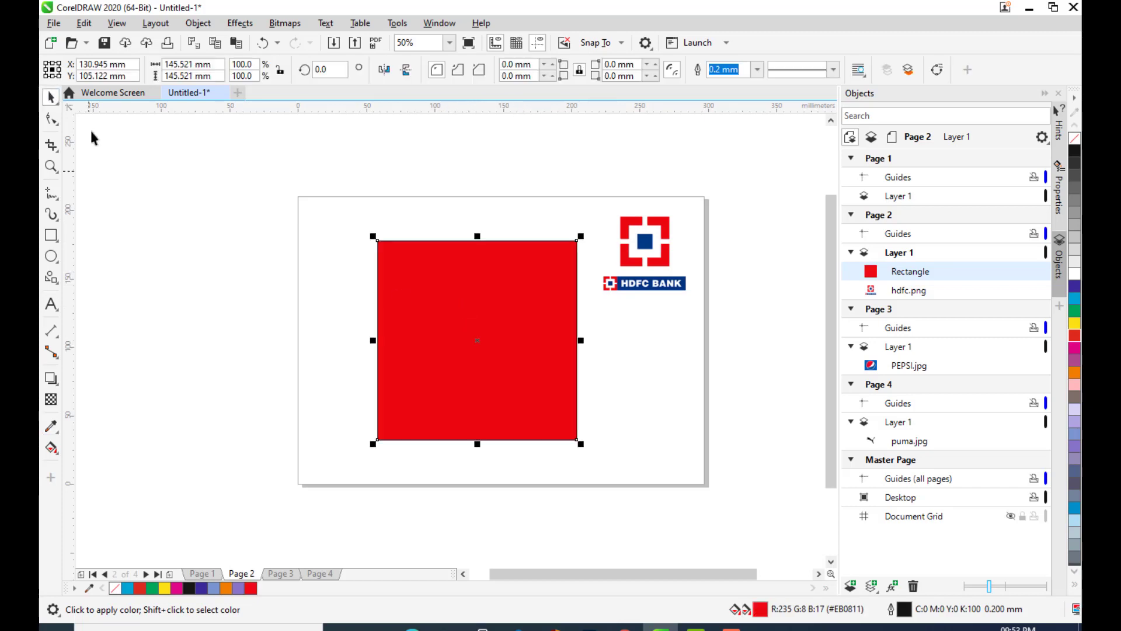
# Set the red square's outline width to None.
pyautogui.click(470, 237)
pyautogui.click(480, 257)
pyautogui.click(712, 69)
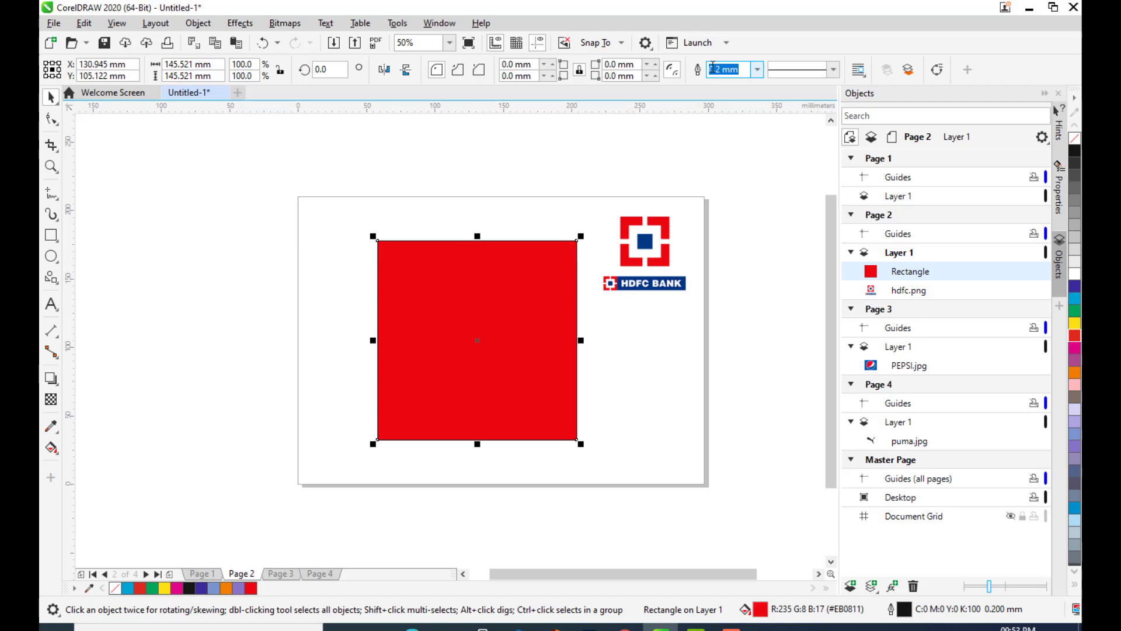
pyautogui.click(757, 70)
pyautogui.click(724, 83)
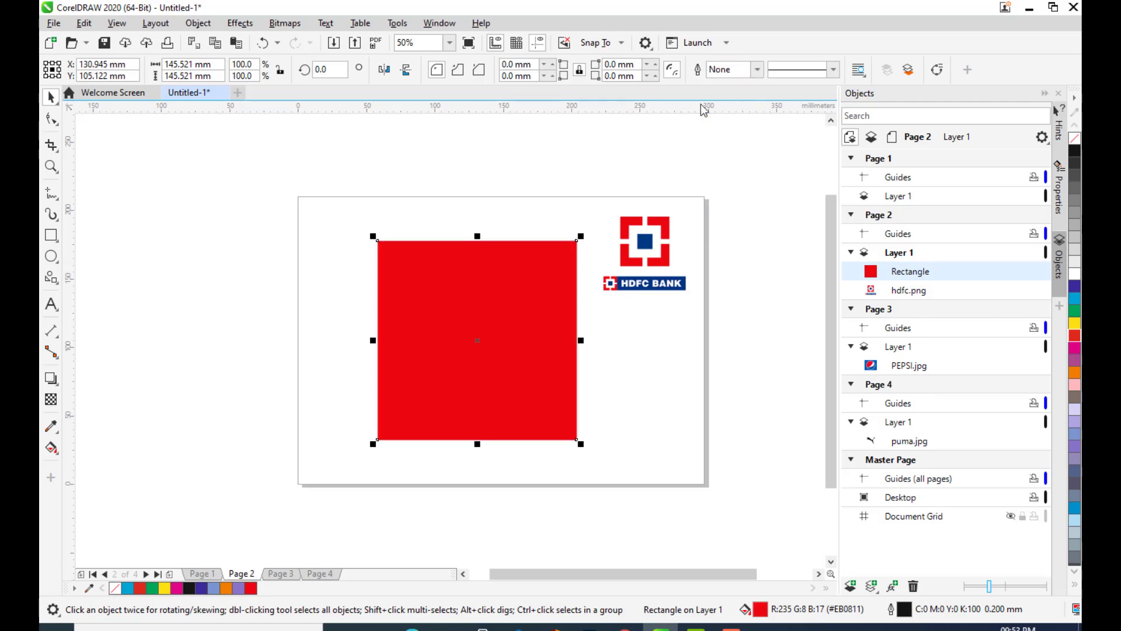
pyautogui.press('Escape')
pyautogui.click(493, 338)
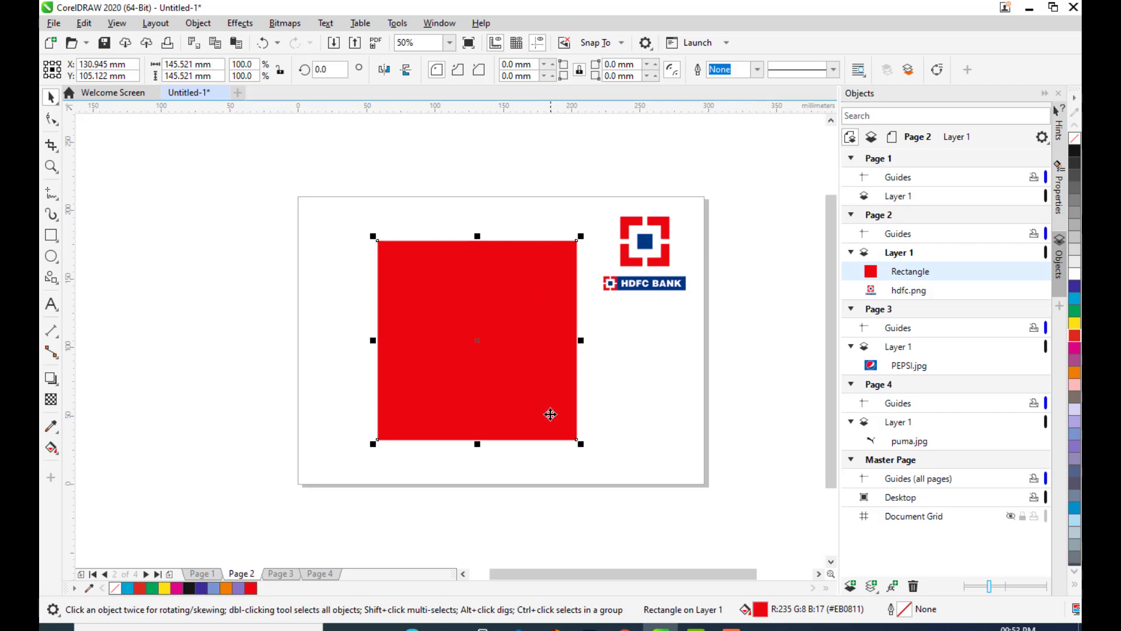
# Duplicate the red square in place on Page 2.
pyautogui.click(652, 380)
pyautogui.moveTo(646, 327); pyautogui.dragTo(639, 311)
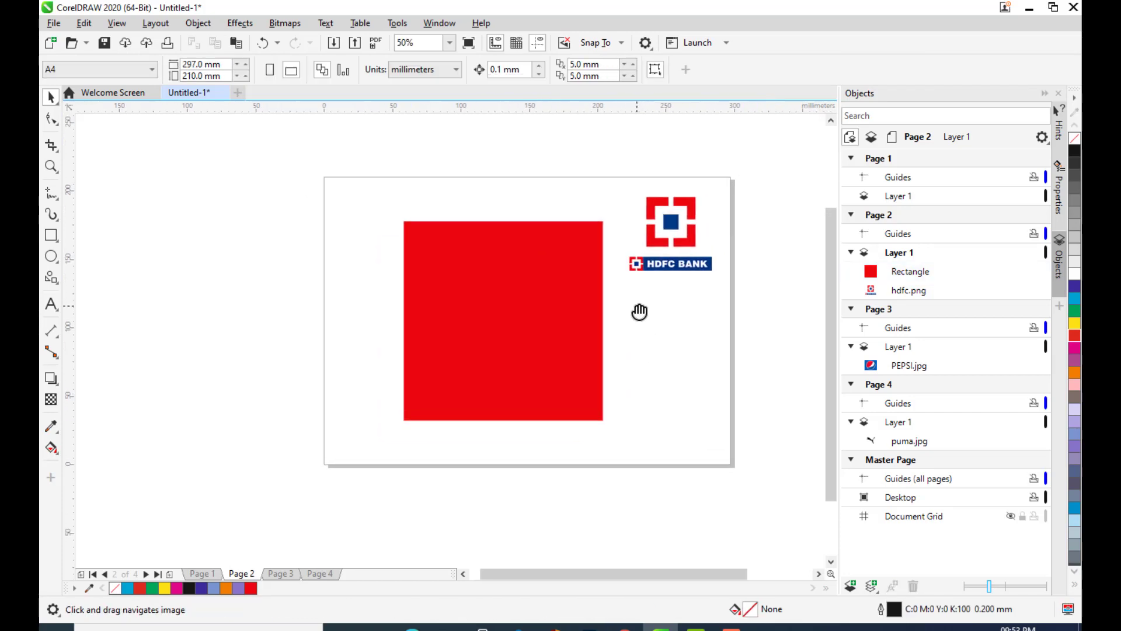
pyautogui.moveTo(553, 278); pyautogui.dragTo(531, 283)
pyautogui.press('space')
pyautogui.click(508, 276)
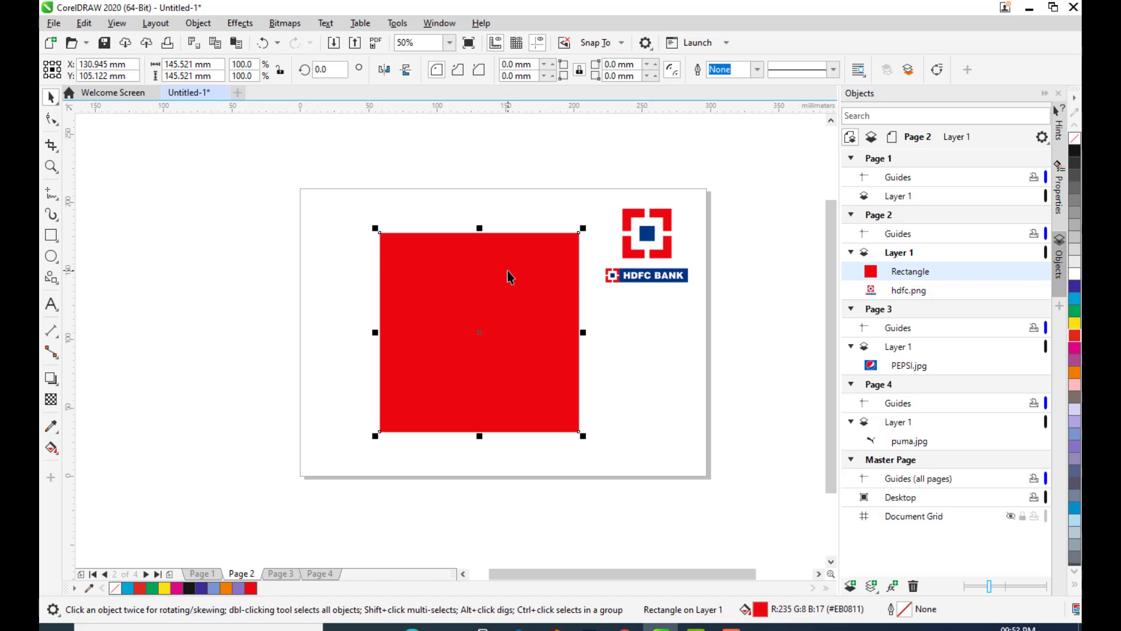
pyautogui.hotkey('ctrl', 'v')
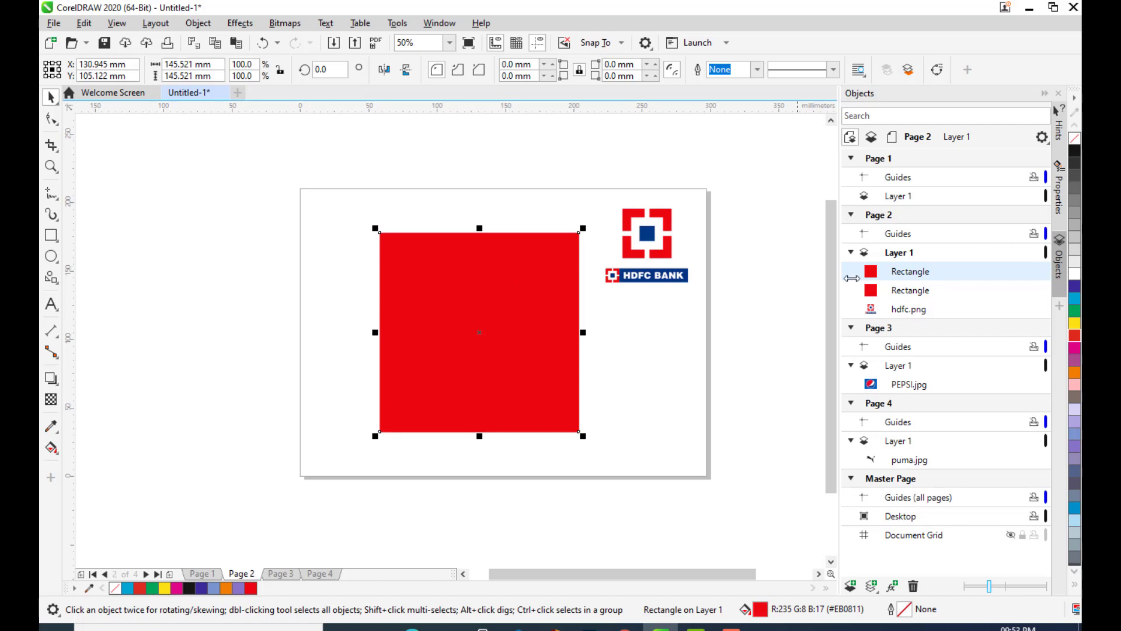
# Fill the duplicate square with blue (C:100 M:100 Y:0 K:0) and scale it about its centre to 72.4%.
pyautogui.click(1077, 287)
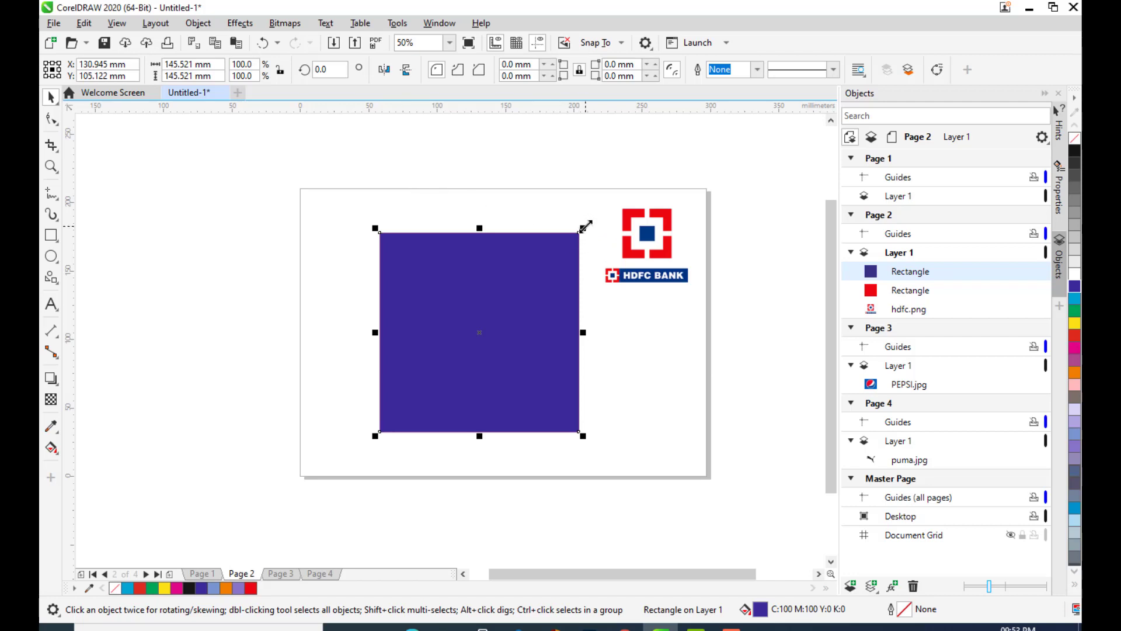
pyautogui.moveTo(586, 226); pyautogui.dragTo(555, 256)
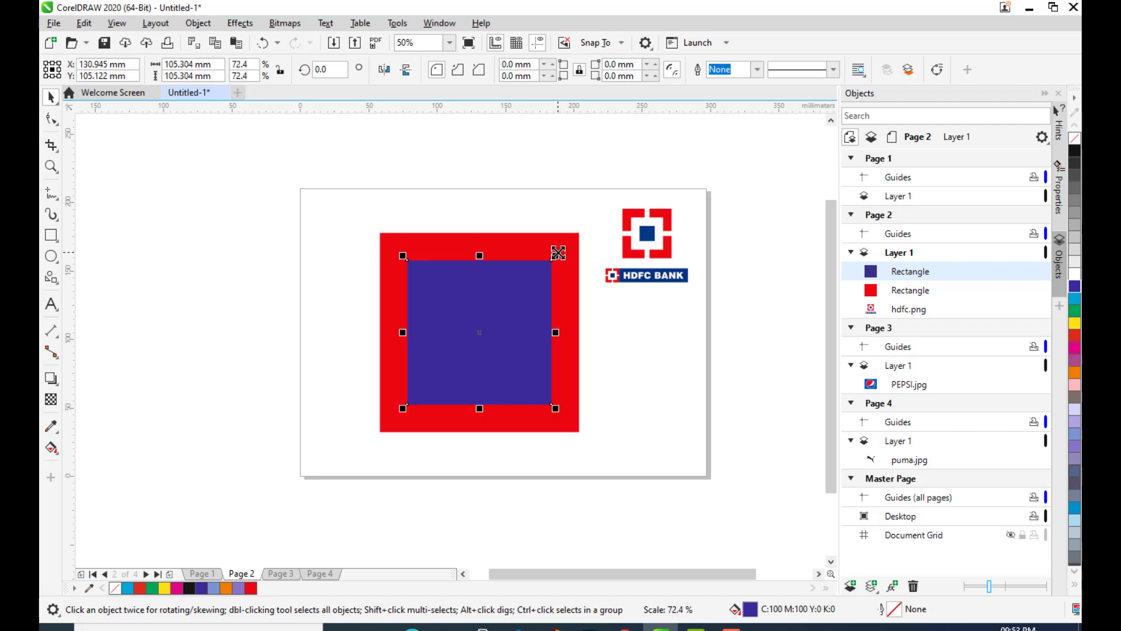
pyautogui.click(643, 343)
# Cut the blue square out of the red one with Back minus front to form a square frame.
pyautogui.click(538, 240)
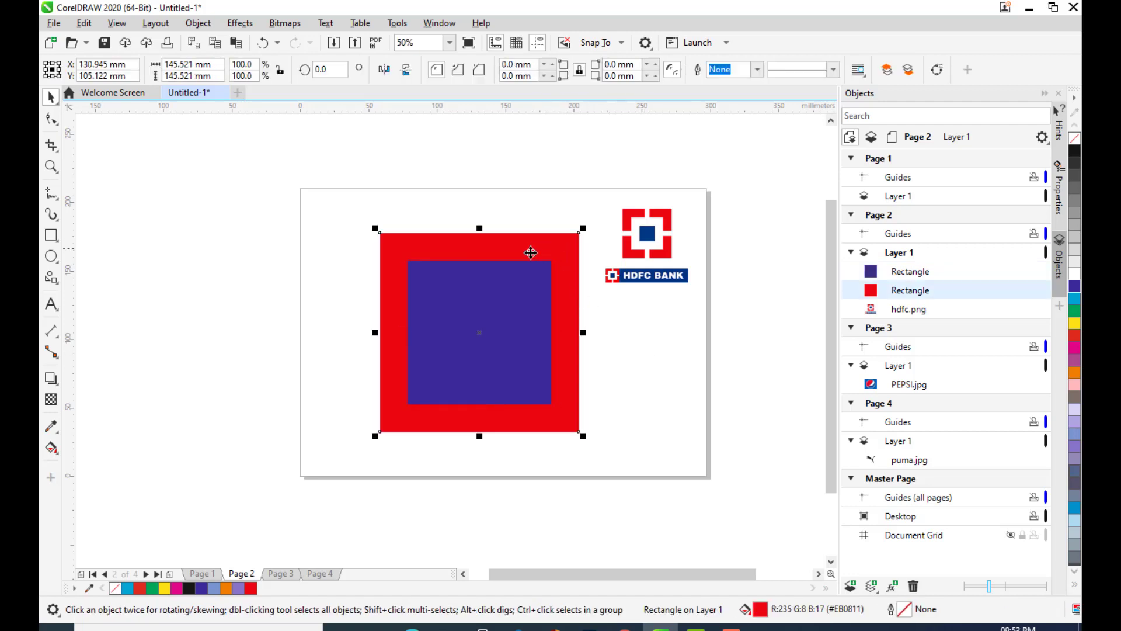
pyautogui.keyDown('shift'); pyautogui.click(514, 291); pyautogui.keyUp('shift')
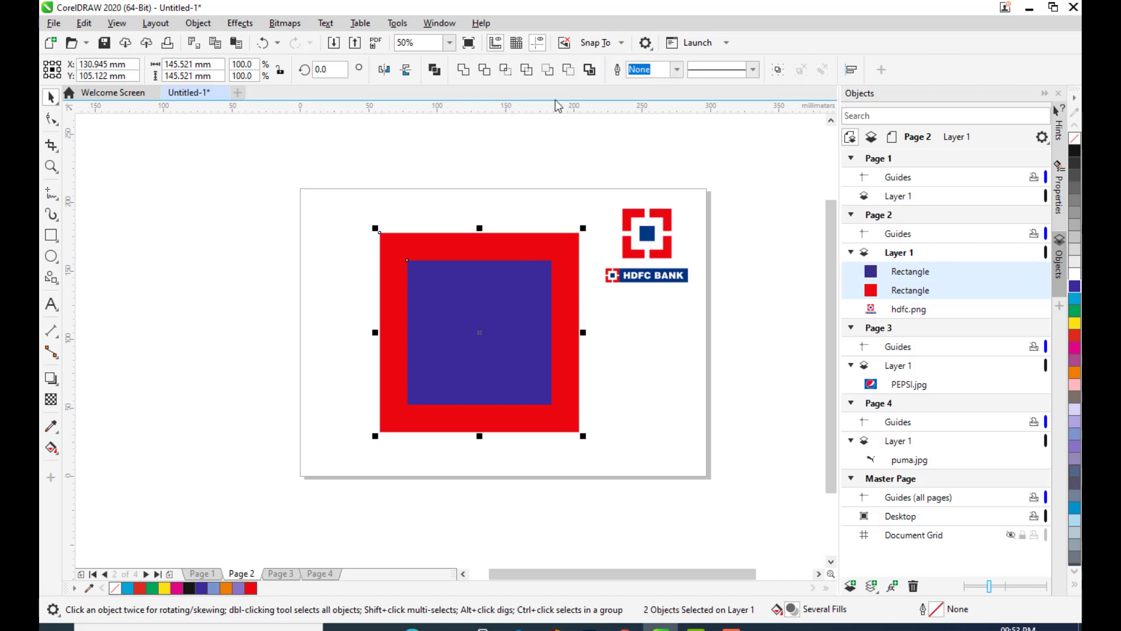
pyautogui.click(568, 70)
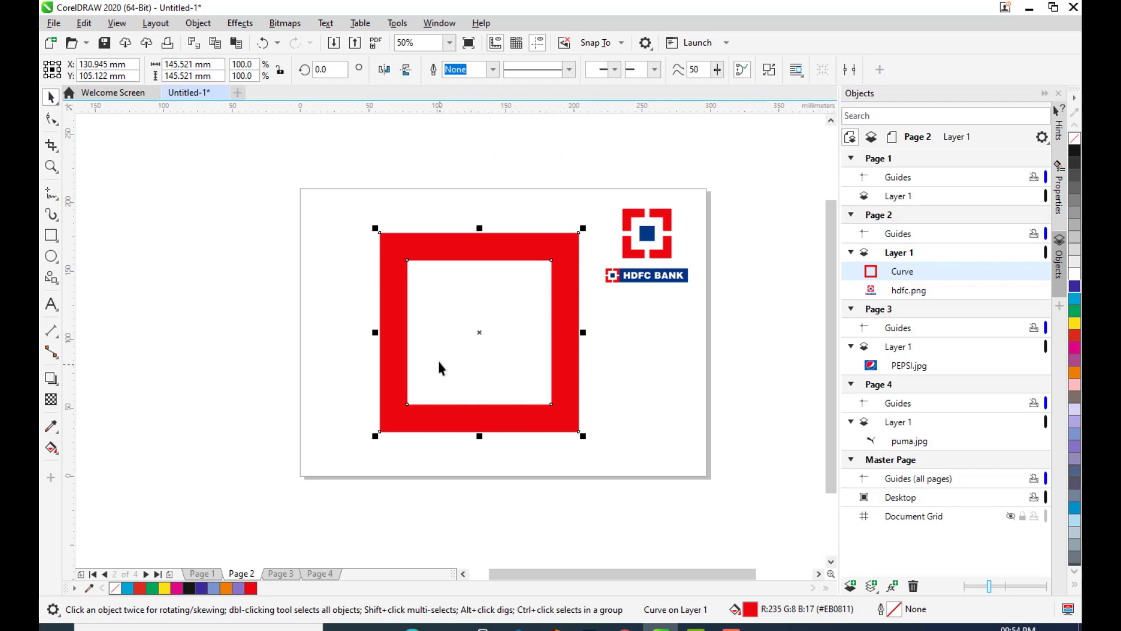
pyautogui.click(691, 401)
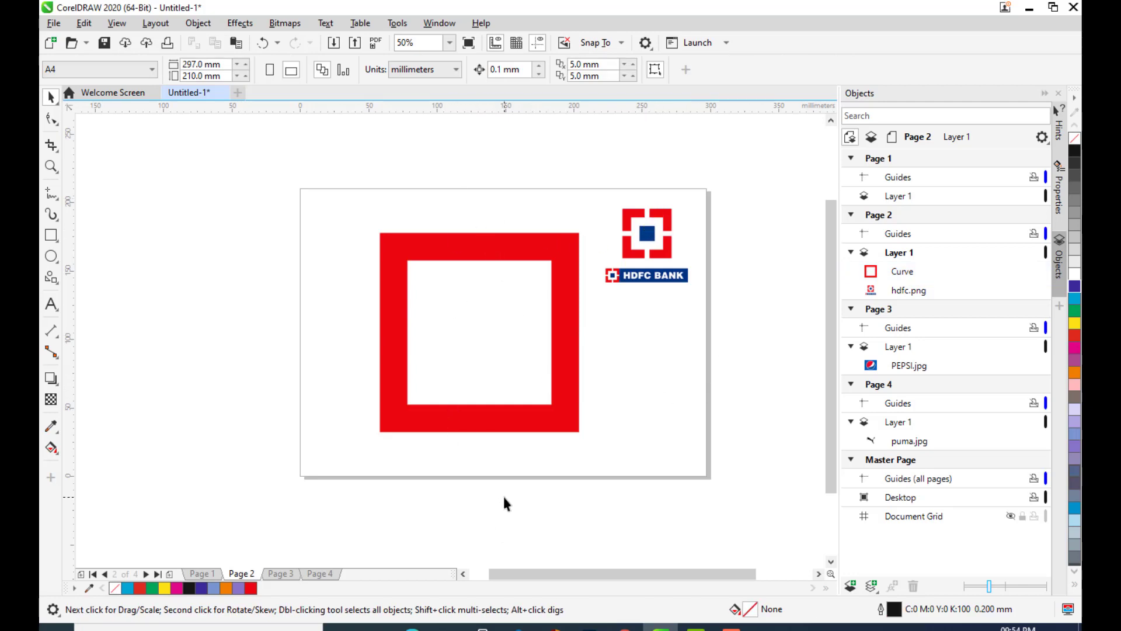
# Draw a vertical bar about 17.5 by 184.7 mm across the middle of the red frame and fill it green.
pyautogui.click(51, 235)
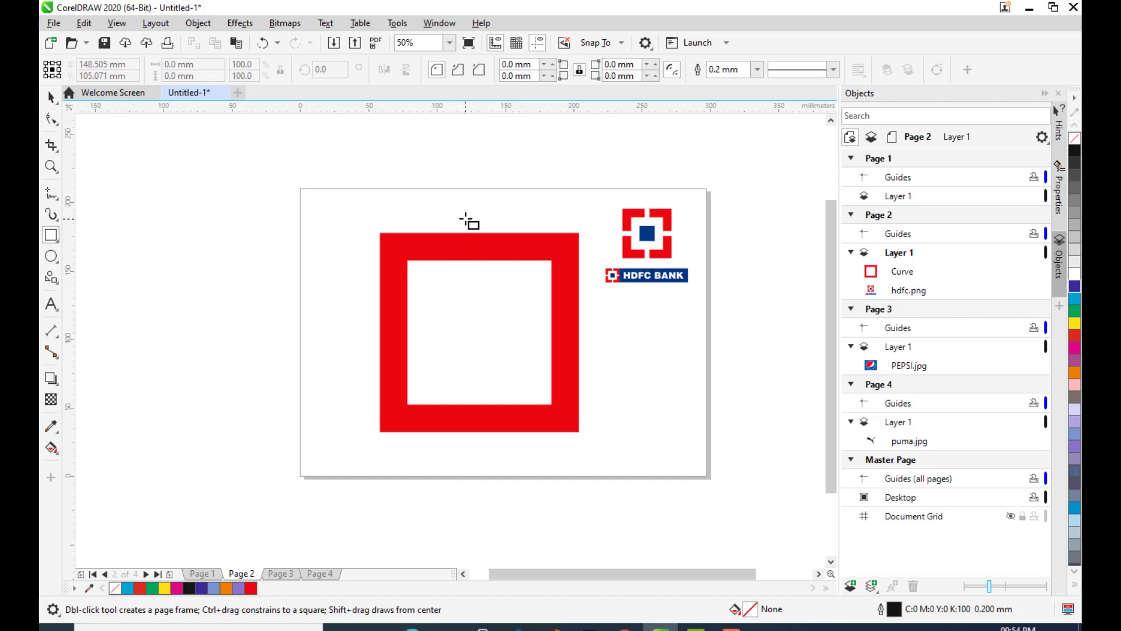
pyautogui.moveTo(463, 212); pyautogui.dragTo(488, 466)
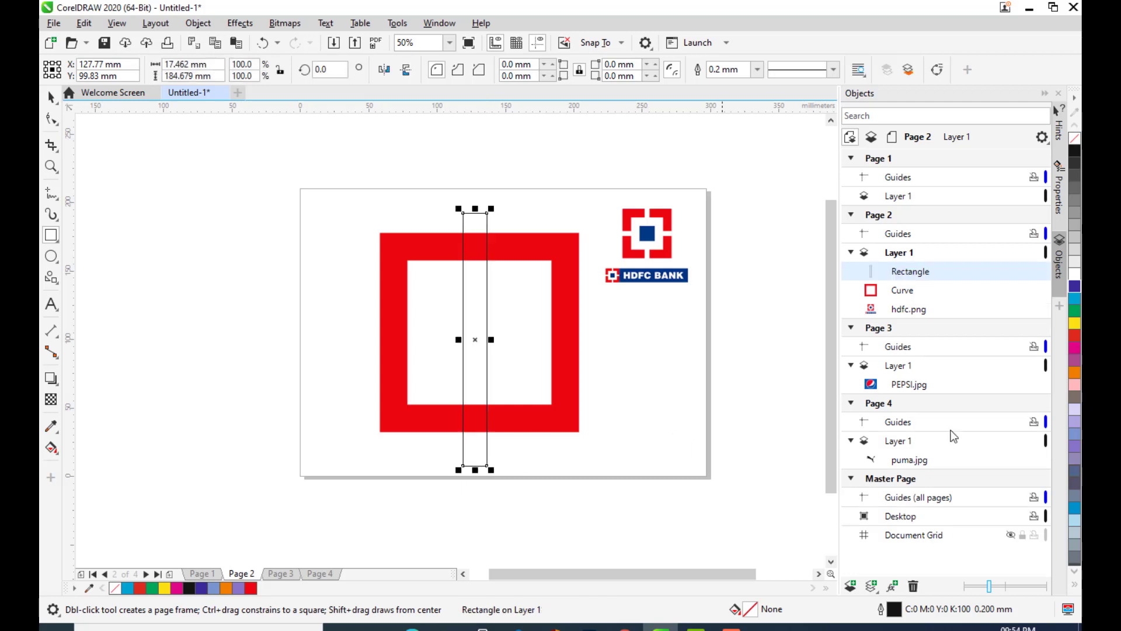
pyautogui.click(1074, 310)
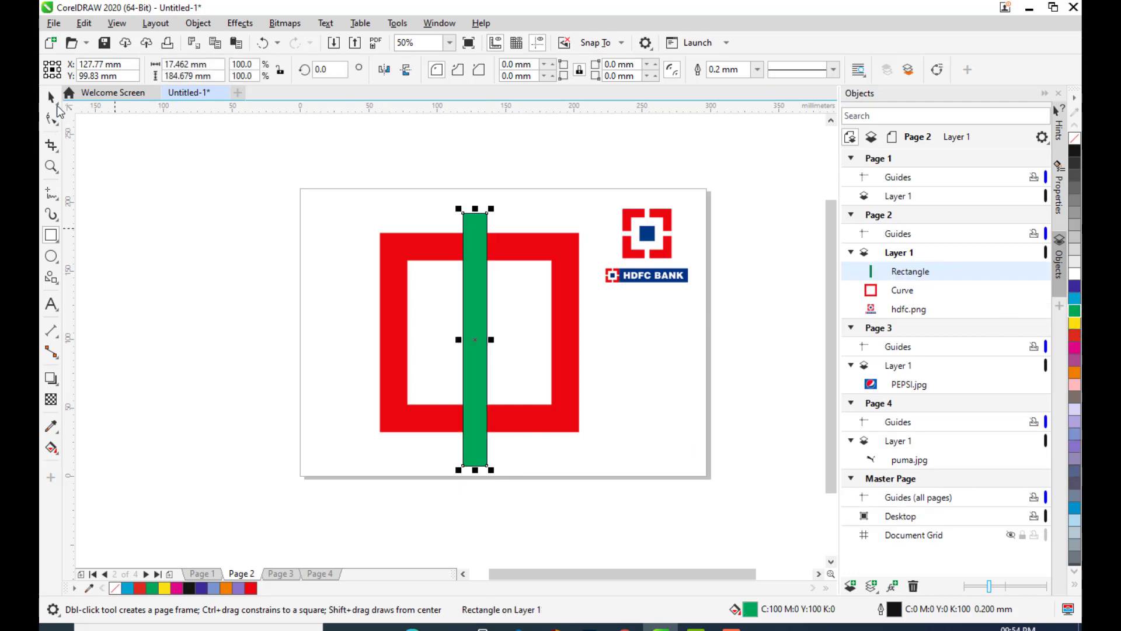
pyautogui.press('space')
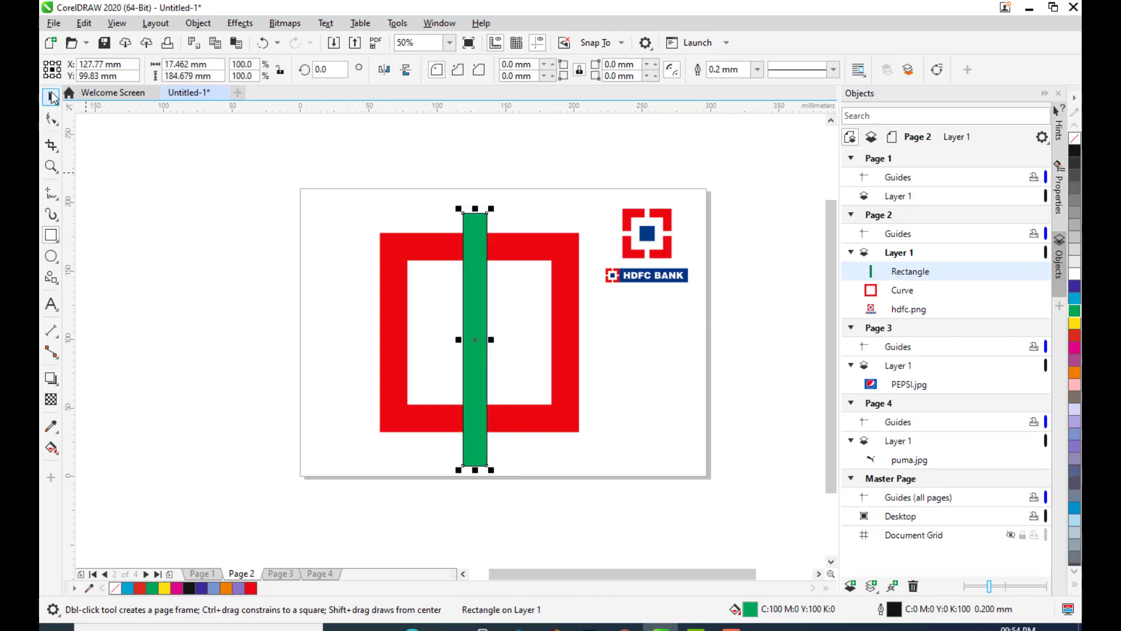
# Move the red frame and the green bar off the page onto the empty area beside it.
pyautogui.click(555, 243)
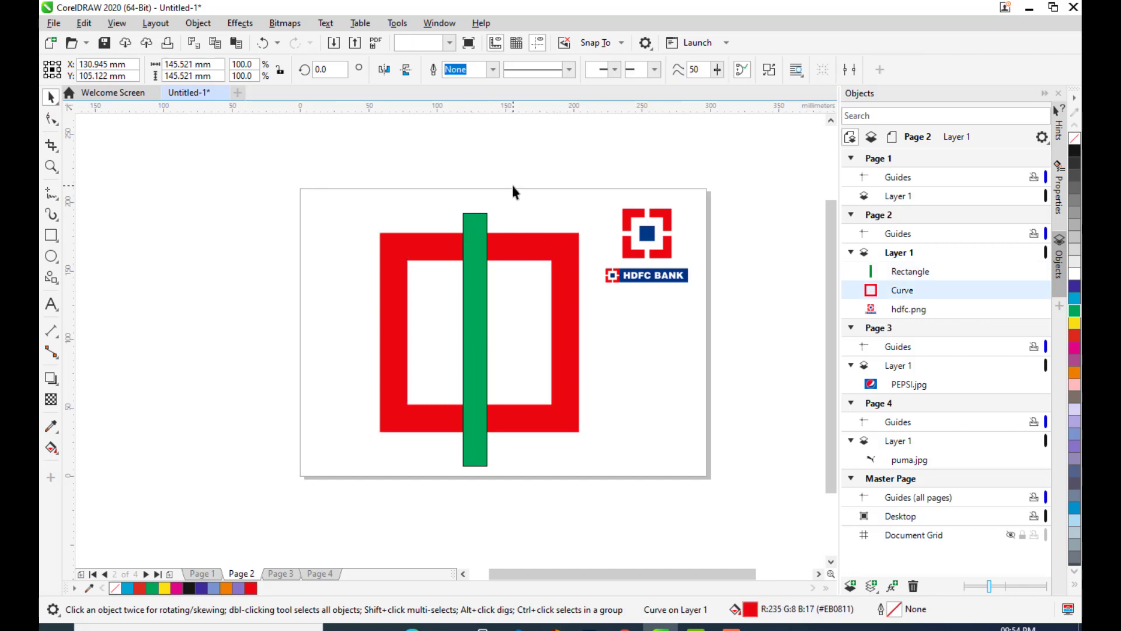
pyautogui.click(412, 180)
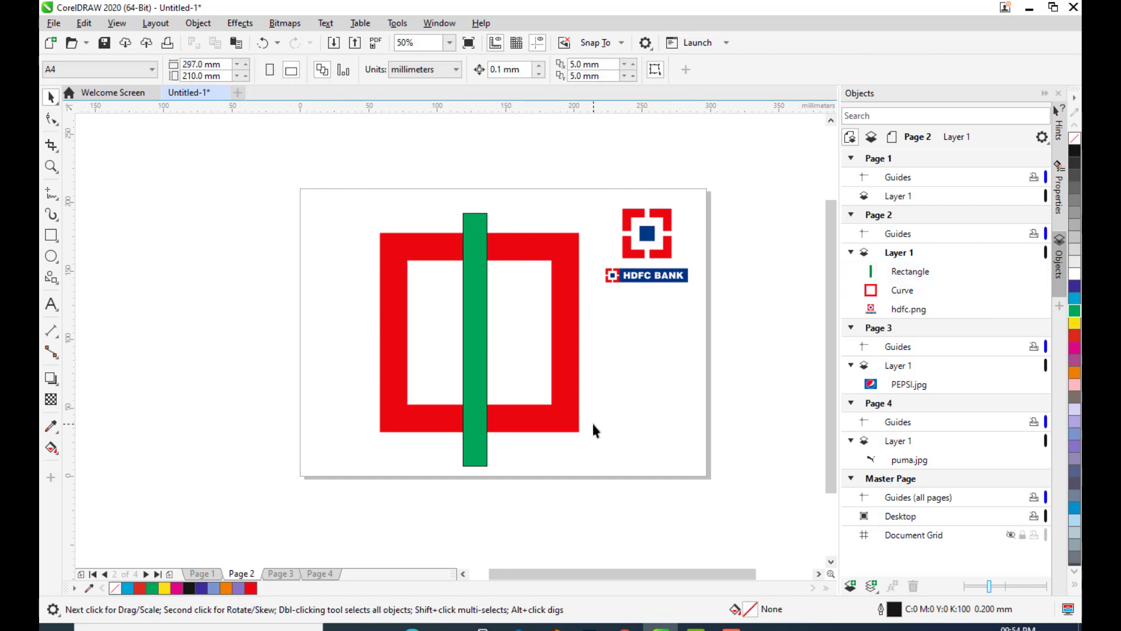
pyautogui.click(510, 254)
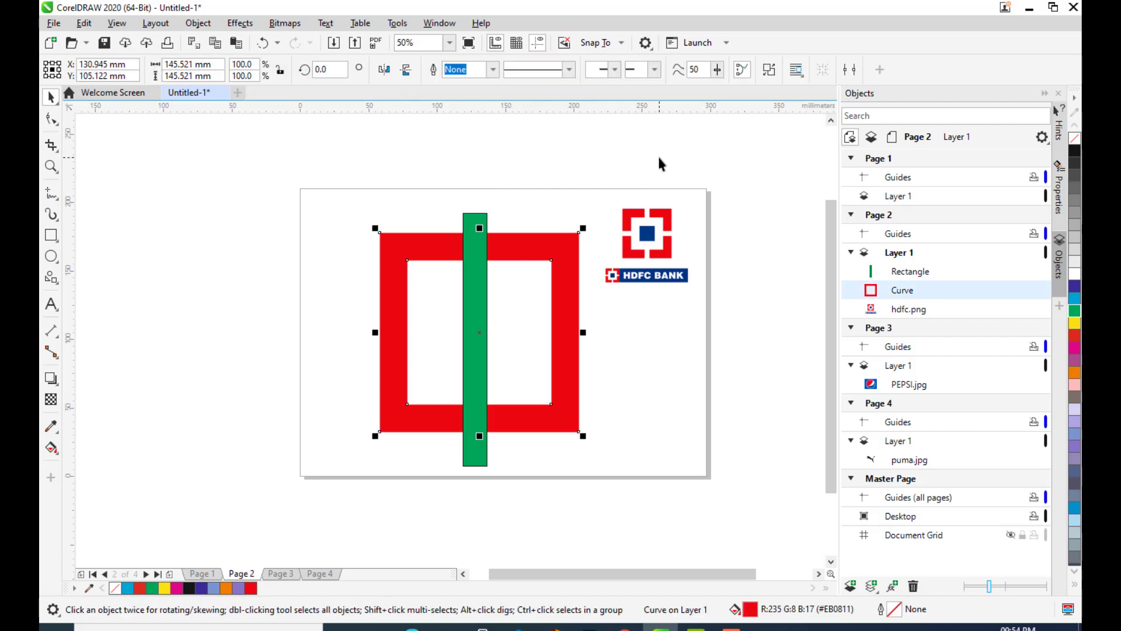
pyautogui.click(557, 157)
pyautogui.moveTo(563, 257); pyautogui.dragTo(265, 257)
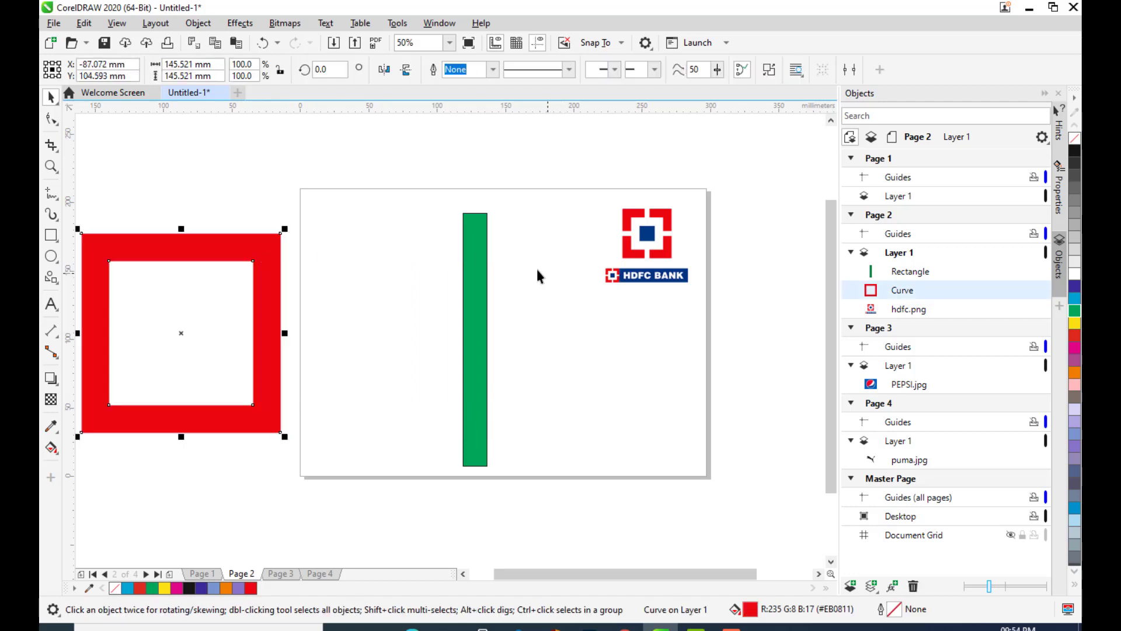
pyautogui.click(473, 274)
pyautogui.moveTo(474, 278); pyautogui.dragTo(149, 183)
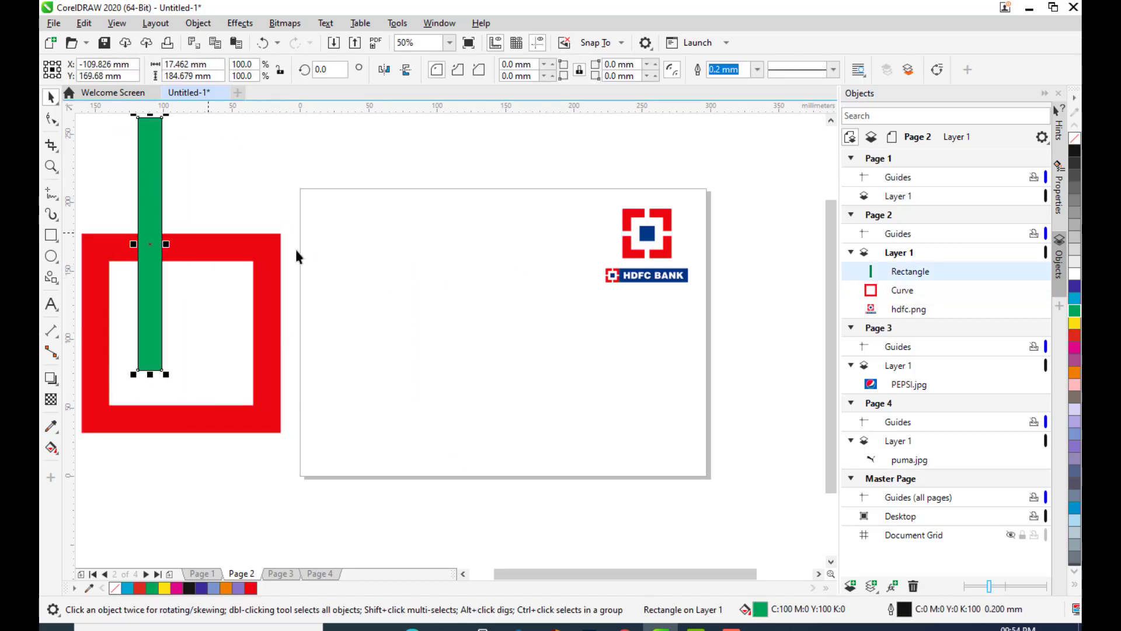
# Center the red frame on the page.
pyautogui.click(278, 260)
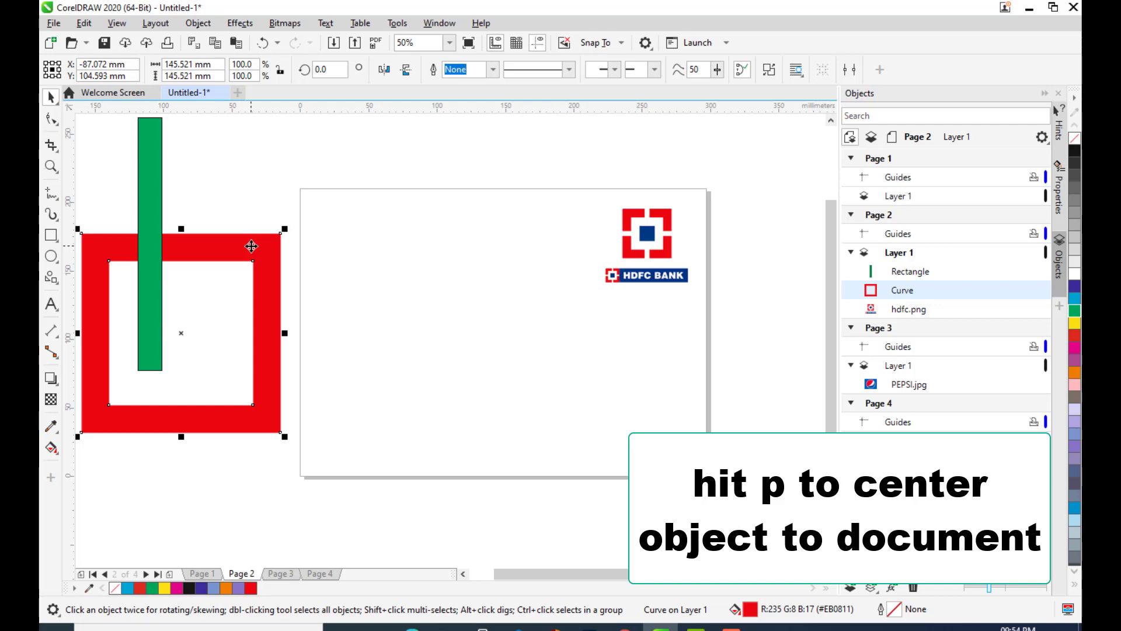
pyautogui.press('p')
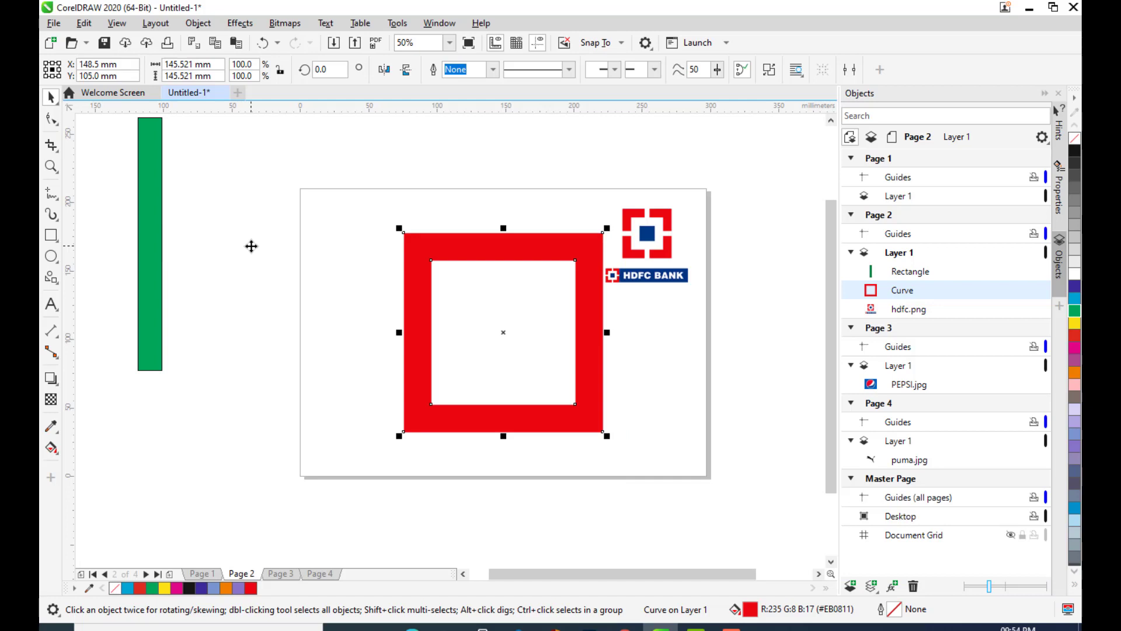
pyautogui.click(199, 199)
# Move the green bar closer to the page, to about X -74 mm, Y 109 mm.
pyautogui.click(153, 188)
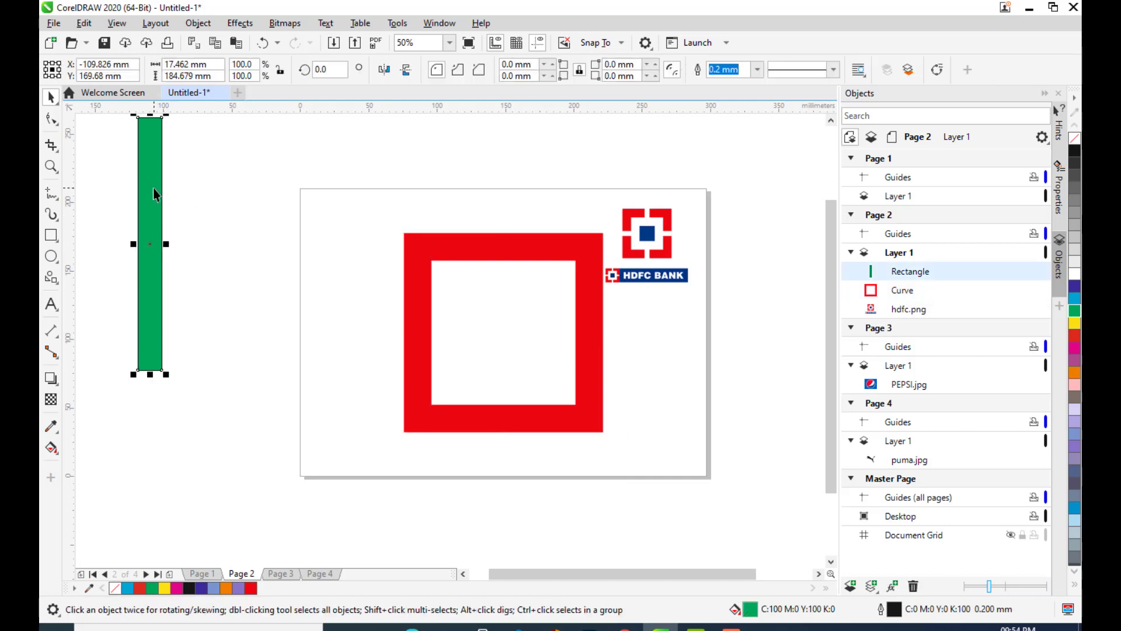
pyautogui.moveTo(156, 179); pyautogui.dragTo(205, 260)
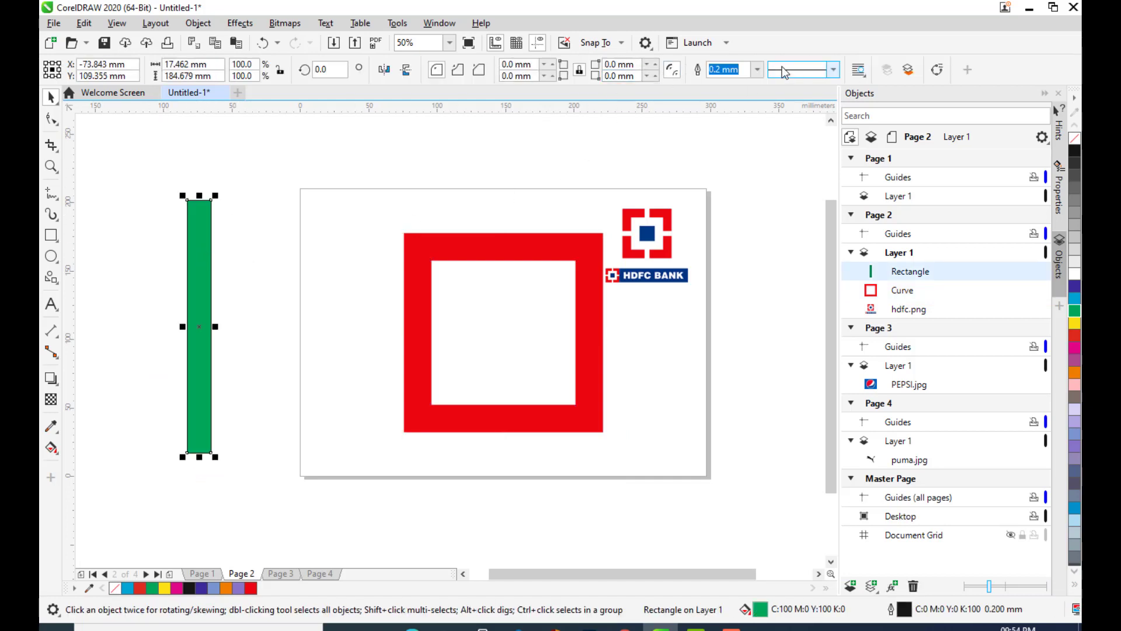
# Remove the green bar's outline and center the bar on the page over the red frame.
pyautogui.click(758, 71)
pyautogui.click(737, 81)
pyautogui.click(317, 173)
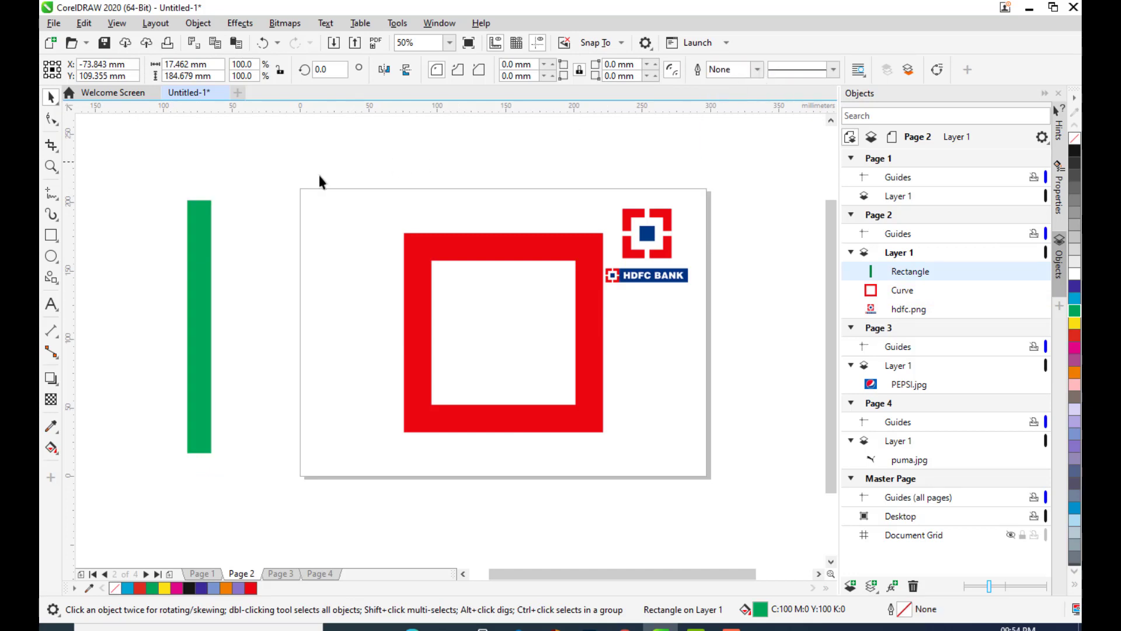
pyautogui.click(198, 236)
pyautogui.moveTo(199, 231); pyautogui.dragTo(206, 230)
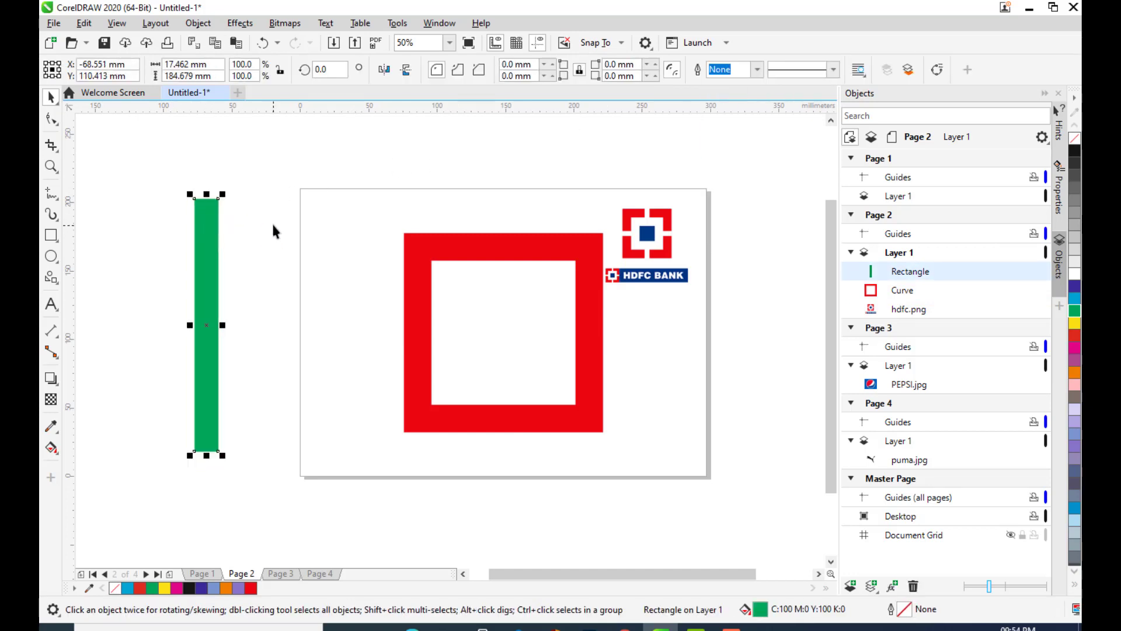
pyautogui.press('p')
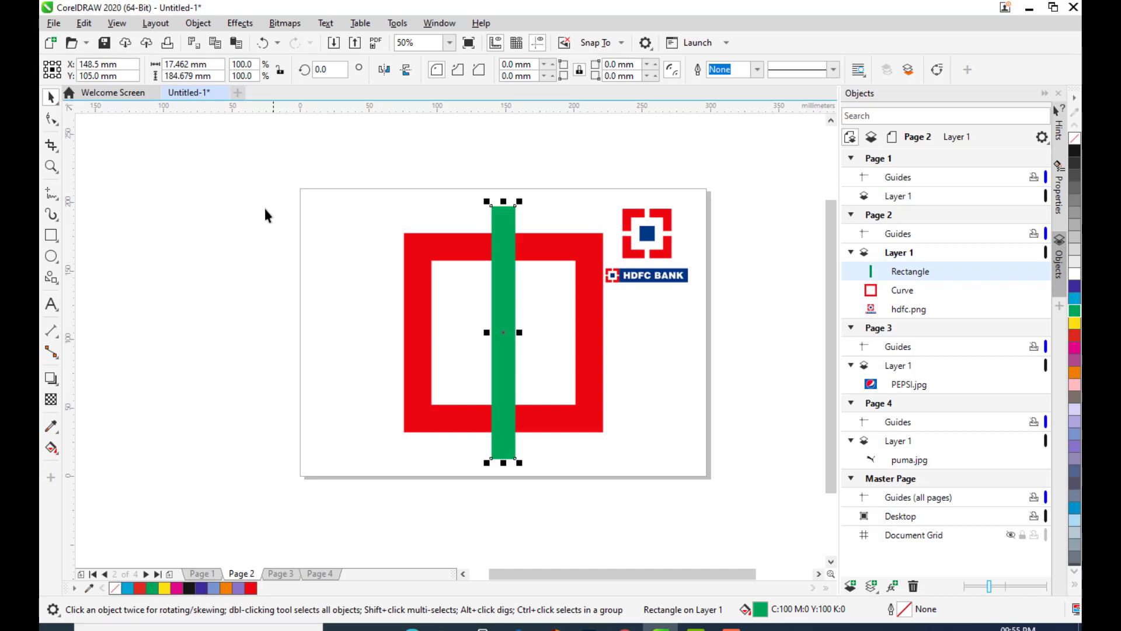
# Duplicate the green bar in place and rotate the copy to 270 degrees so the two bars form a cross.
pyautogui.click(555, 195)
pyautogui.click(501, 310)
pyautogui.click(549, 198)
pyautogui.click(506, 283)
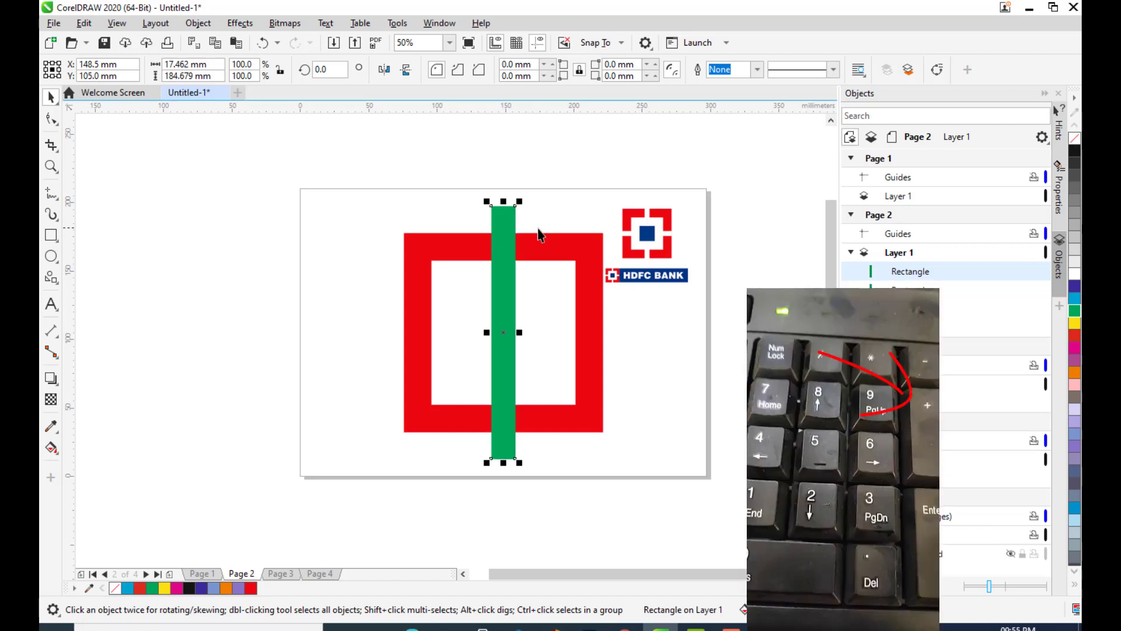
pyautogui.click(502, 220)
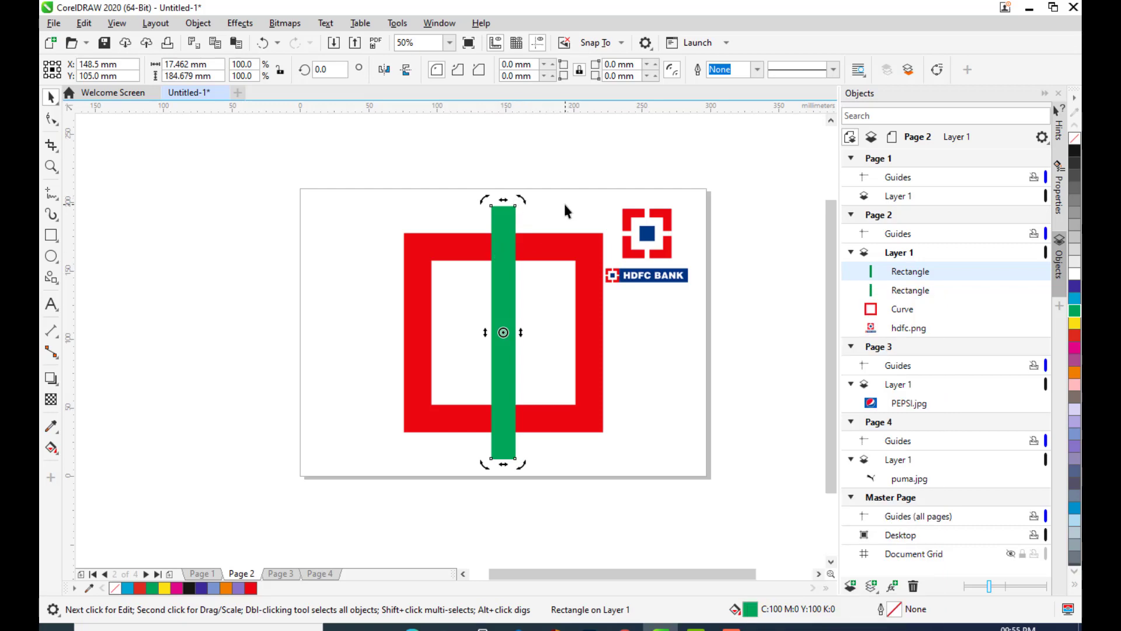
pyautogui.click(499, 222)
pyautogui.click(501, 220)
pyautogui.moveTo(522, 199); pyautogui.dragTo(639, 350)
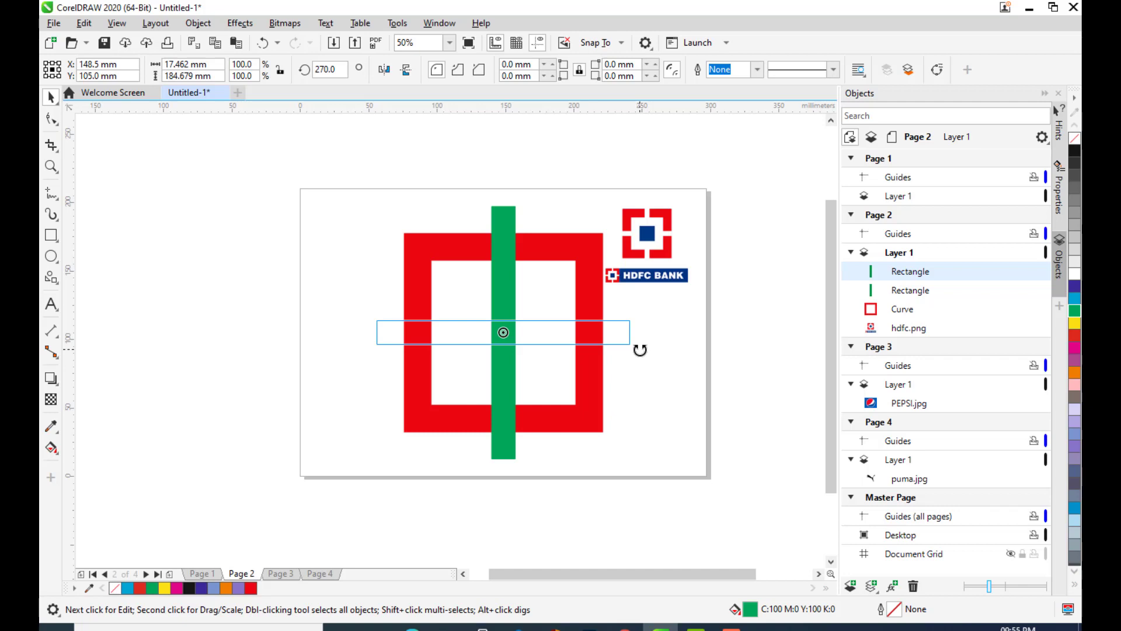
pyautogui.moveTo(639, 350); pyautogui.dragTo(640, 350)
pyautogui.click(680, 368)
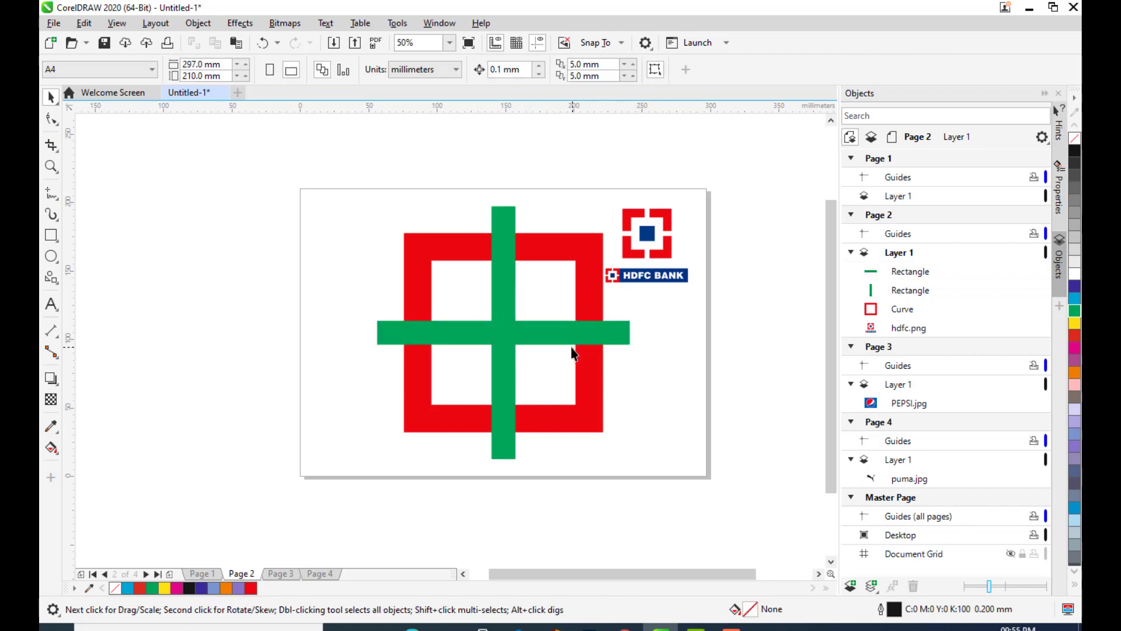
# Weld the vertical and horizontal green bars into a single cross shape.
pyautogui.click(552, 337)
pyautogui.keyDown('shift'); pyautogui.click(508, 216); pyautogui.keyUp('shift')
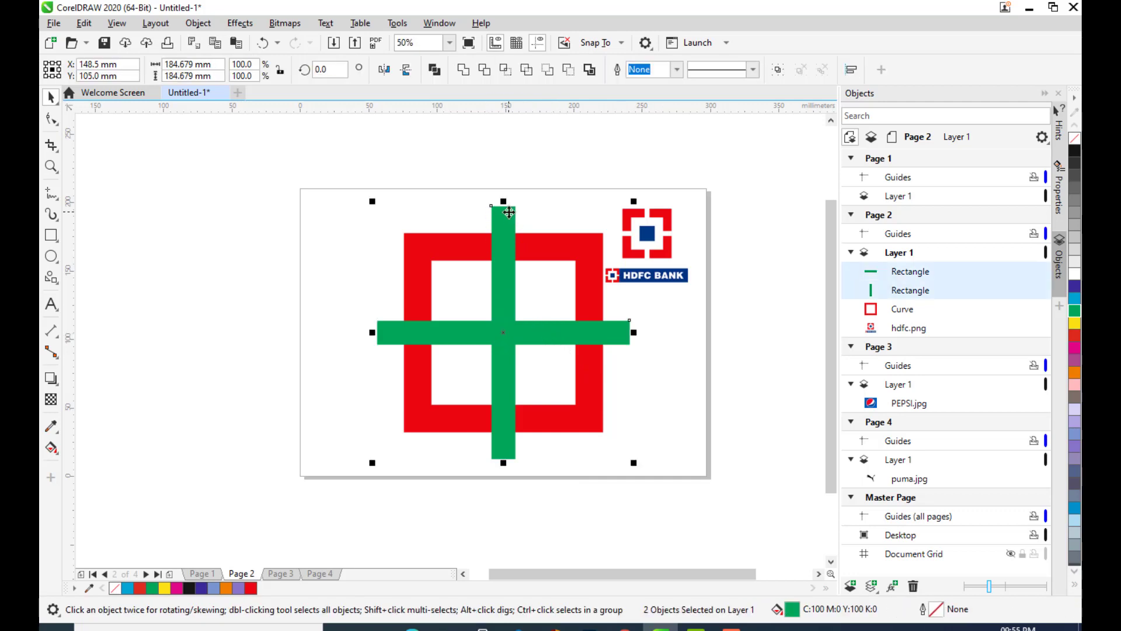
pyautogui.click(545, 191)
pyautogui.click(542, 334)
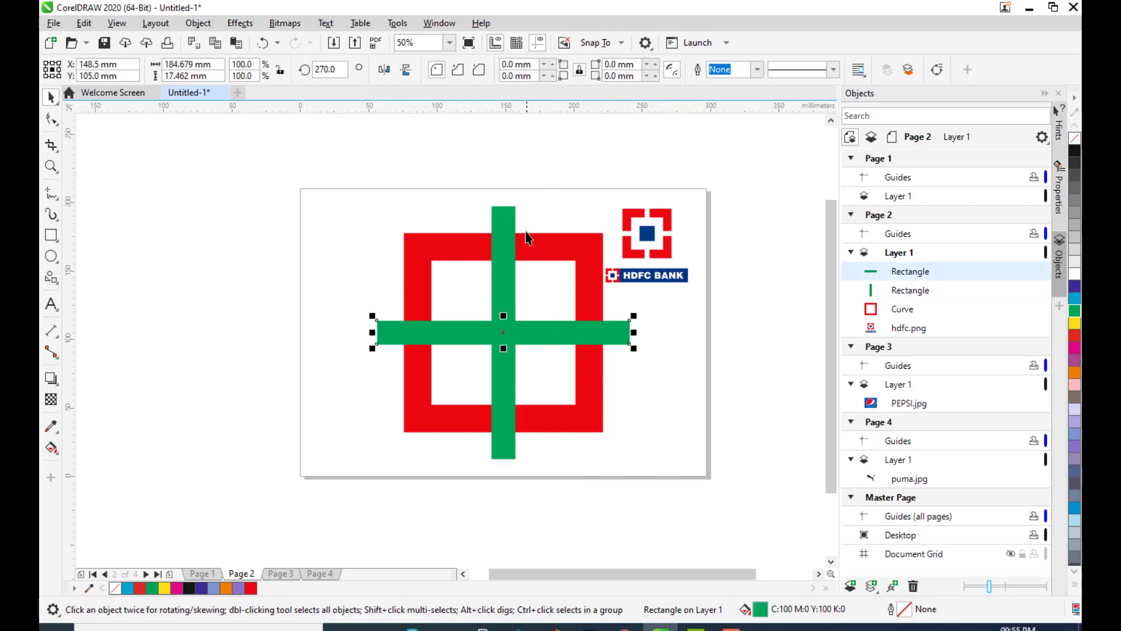
pyautogui.keyDown('shift'); pyautogui.click(509, 220); pyautogui.keyUp('shift')
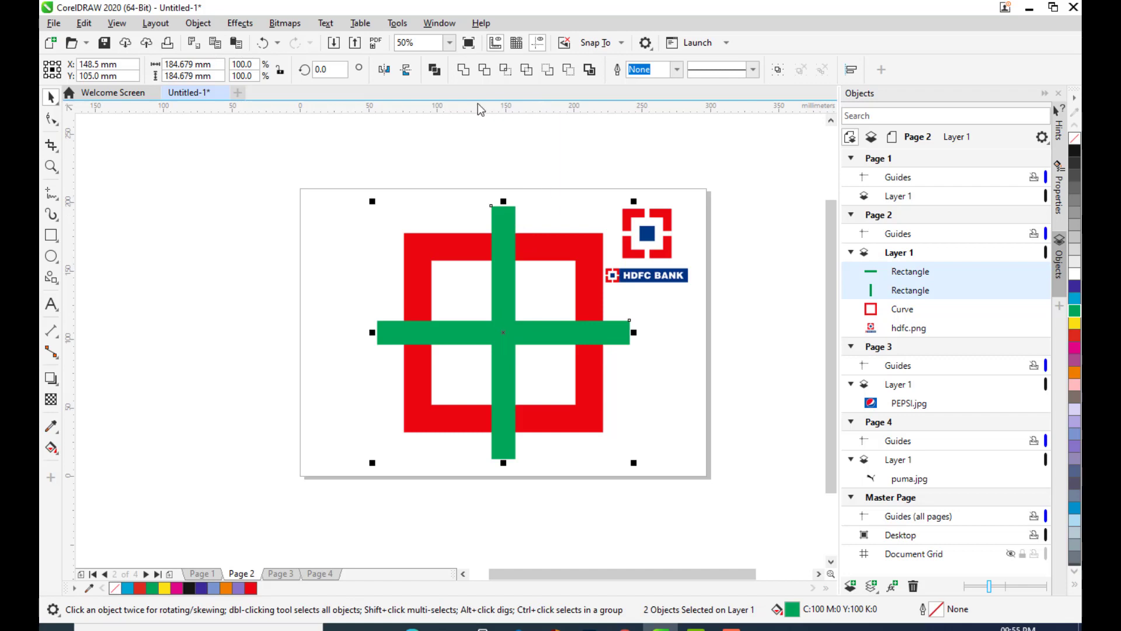
pyautogui.click(463, 69)
pyautogui.click(530, 166)
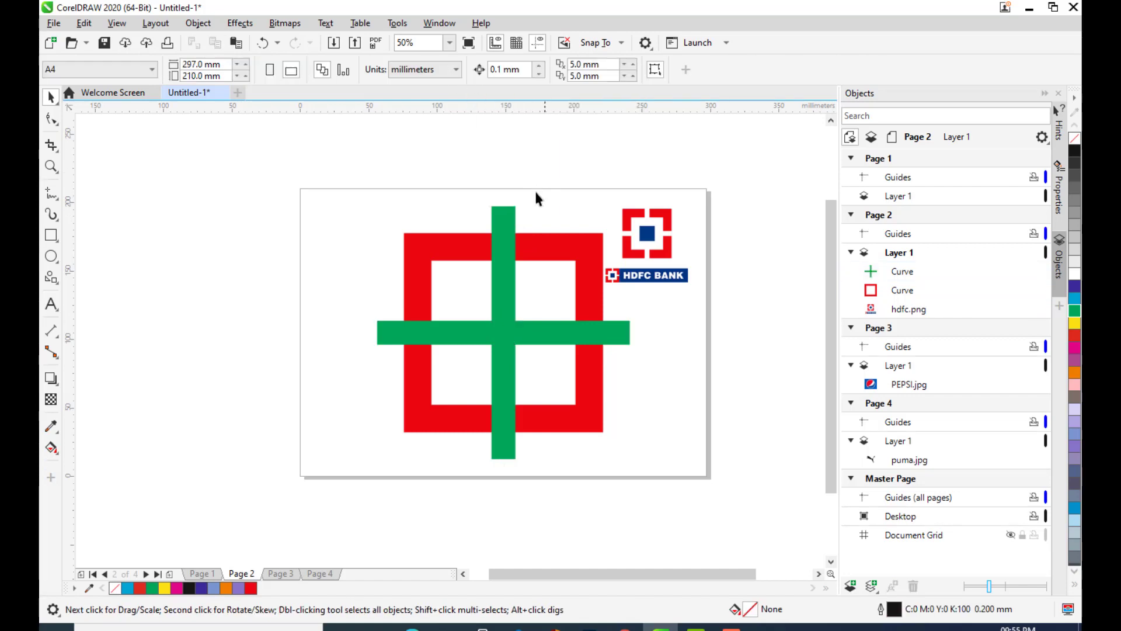
# Trim the red frame with the green cross.
pyautogui.click(505, 227)
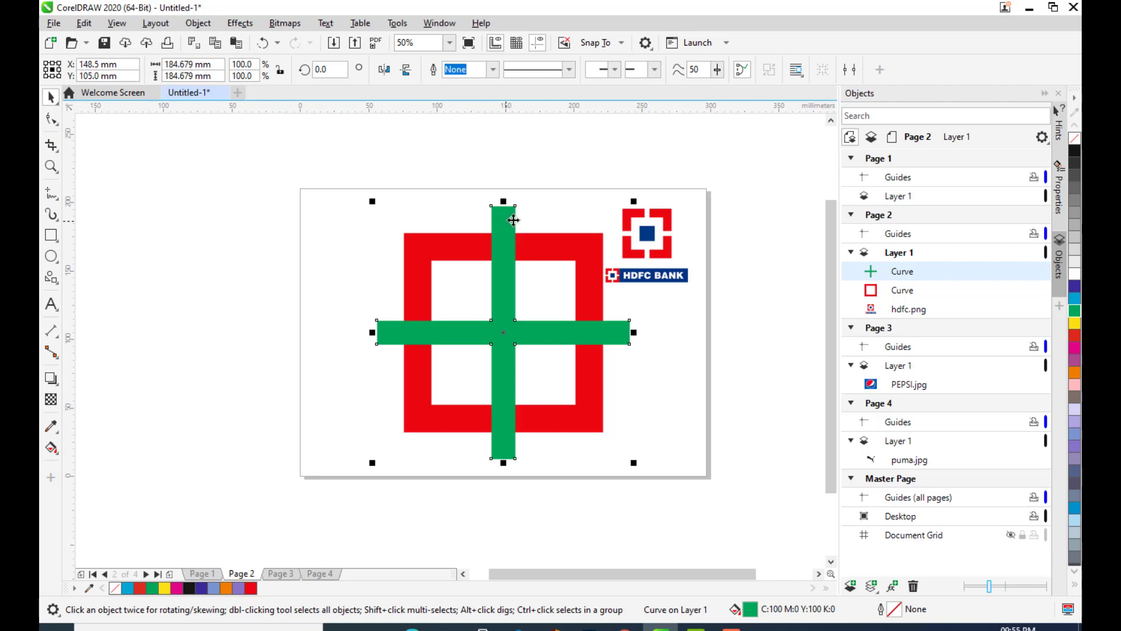
pyautogui.keyDown('shift'); pyautogui.click(559, 248); pyautogui.keyUp('shift')
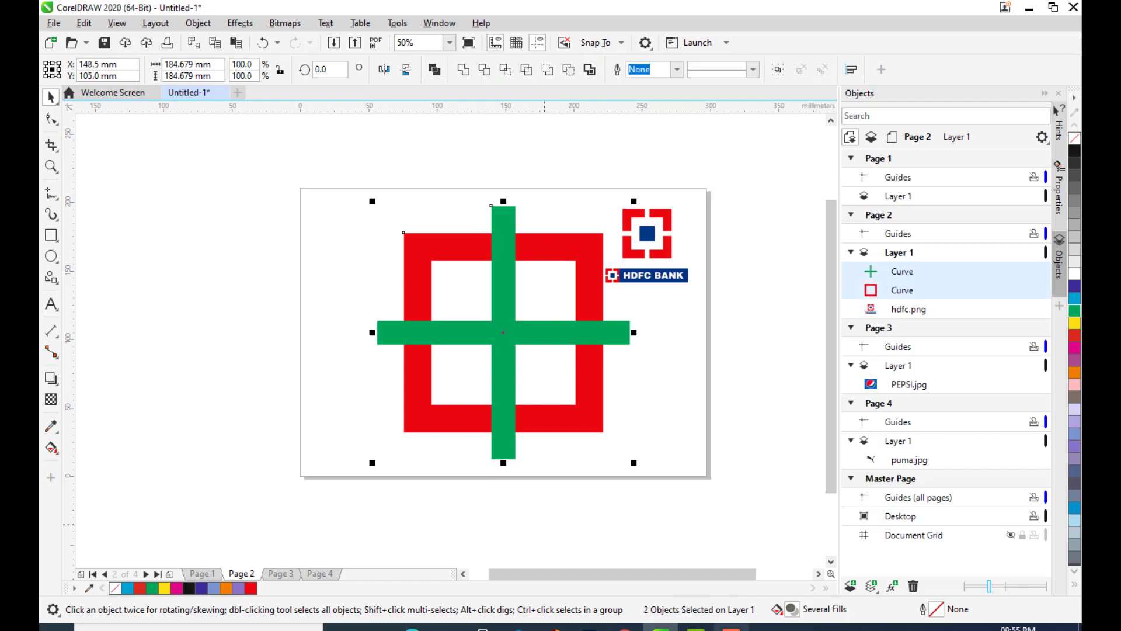
pyautogui.click(486, 69)
pyautogui.click(522, 137)
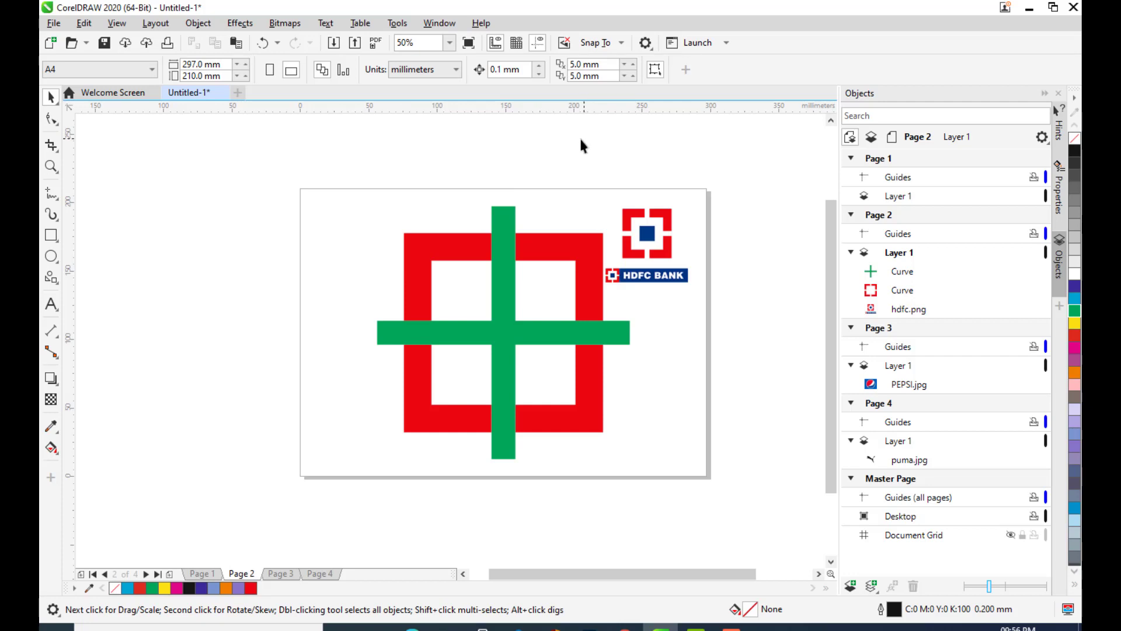
# Move the green cross off the trimmed red frame and delete it.
pyautogui.click(505, 219)
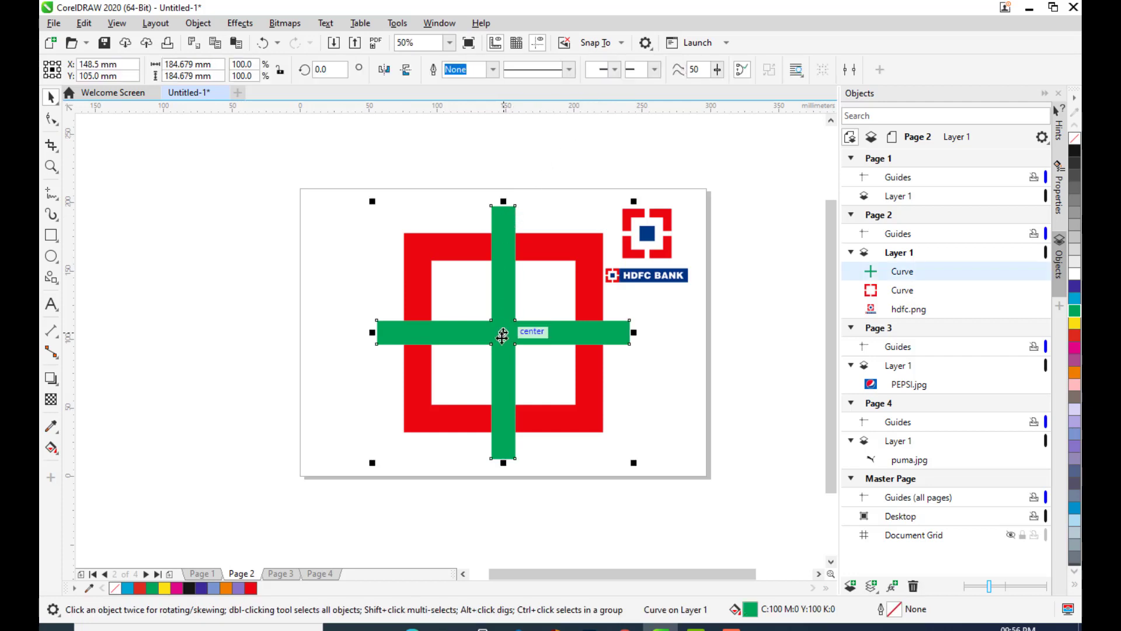
pyautogui.moveTo(496, 333); pyautogui.dragTo(179, 296)
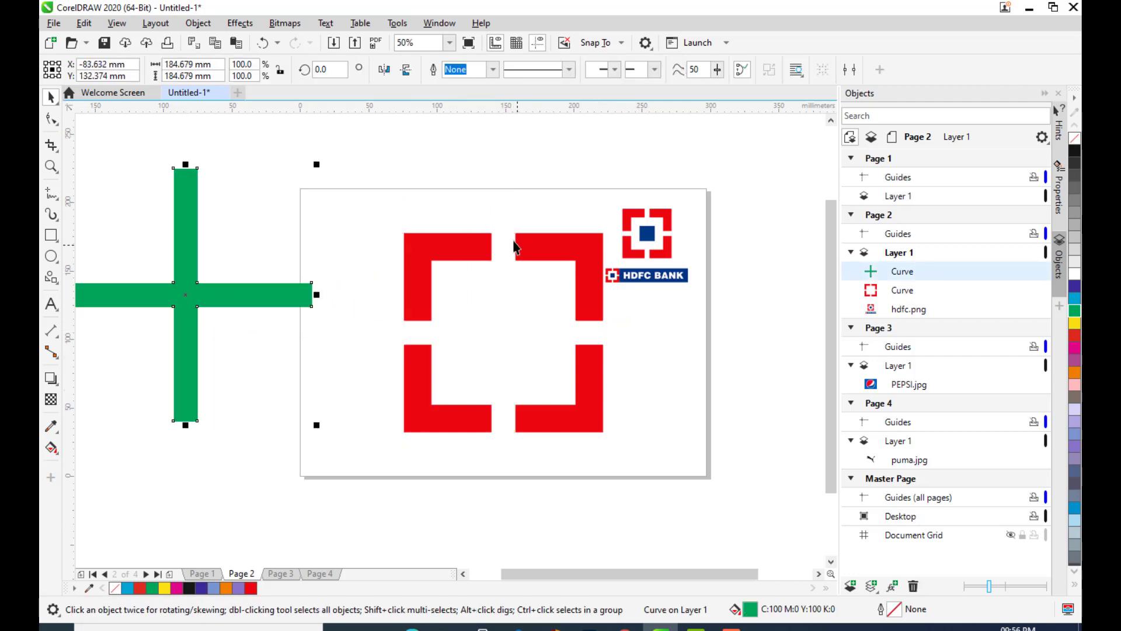
pyautogui.click(258, 188)
pyautogui.click(183, 218)
pyautogui.press('Delete')
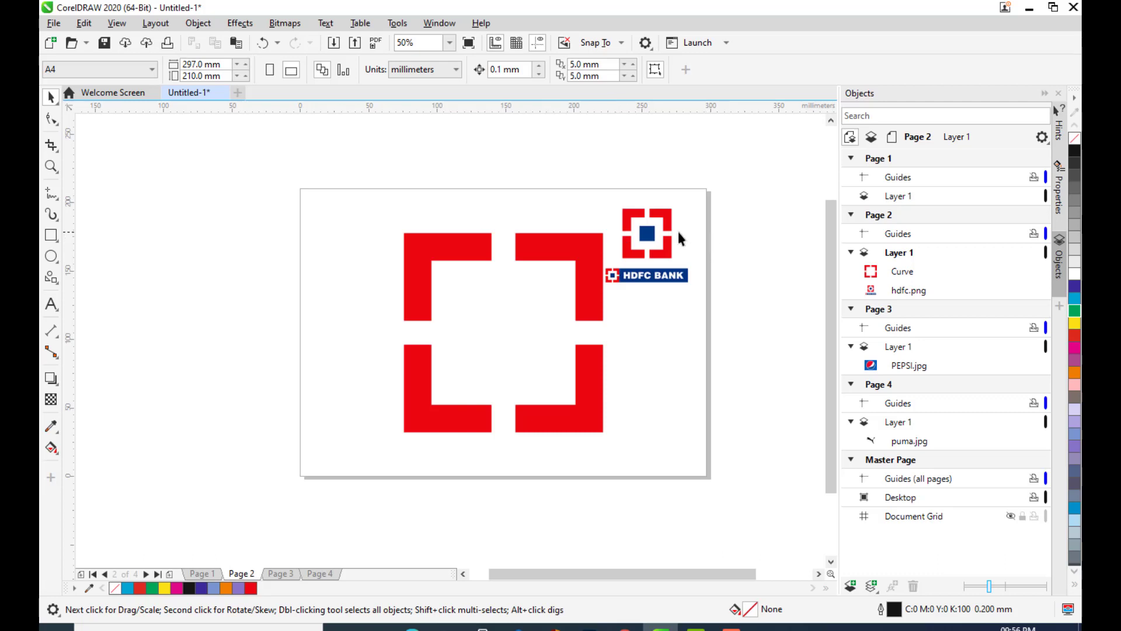
# Draw a square about 59.3 mm wide beside the page and fill it with the blue sampled from the reference logo's center.
pyautogui.click(51, 235)
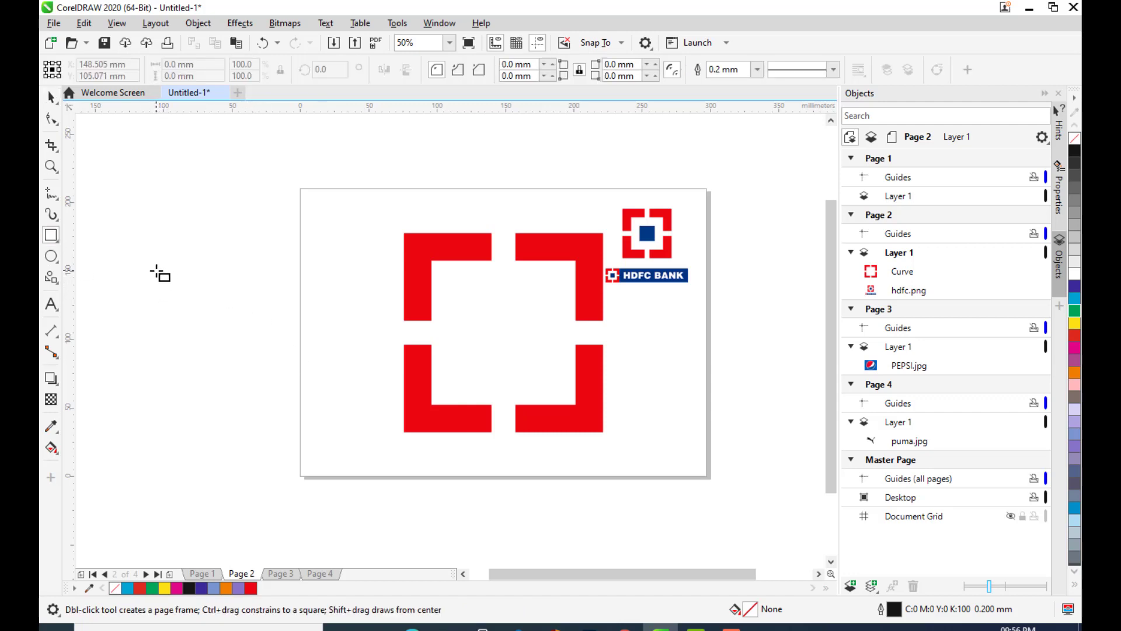
pyautogui.moveTo(155, 270); pyautogui.dragTo(238, 351)
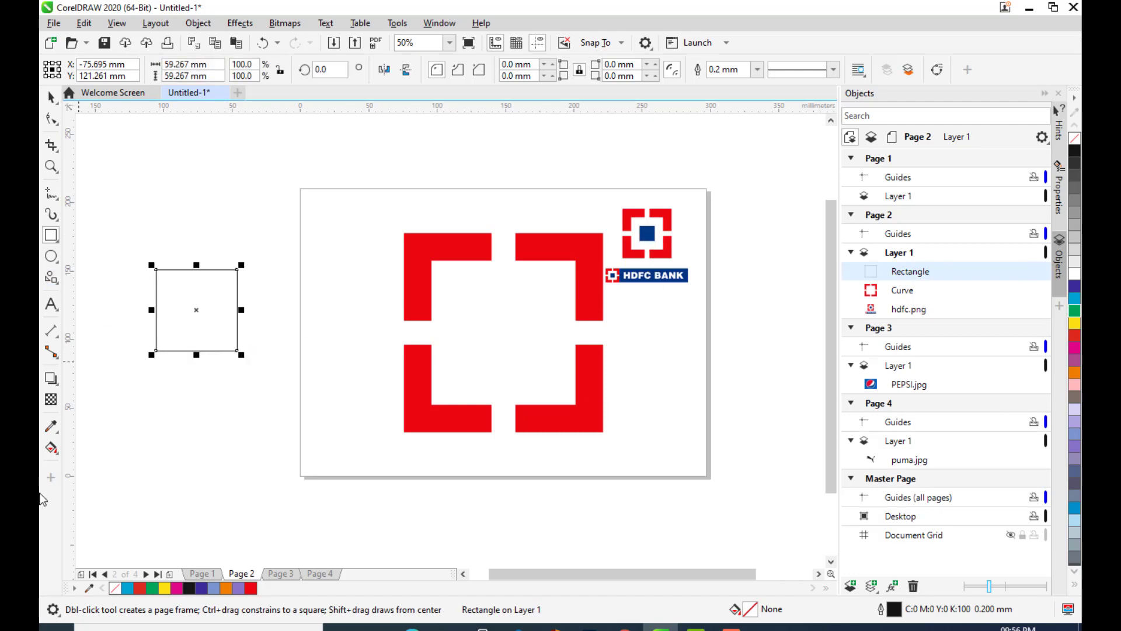
pyautogui.click(51, 431)
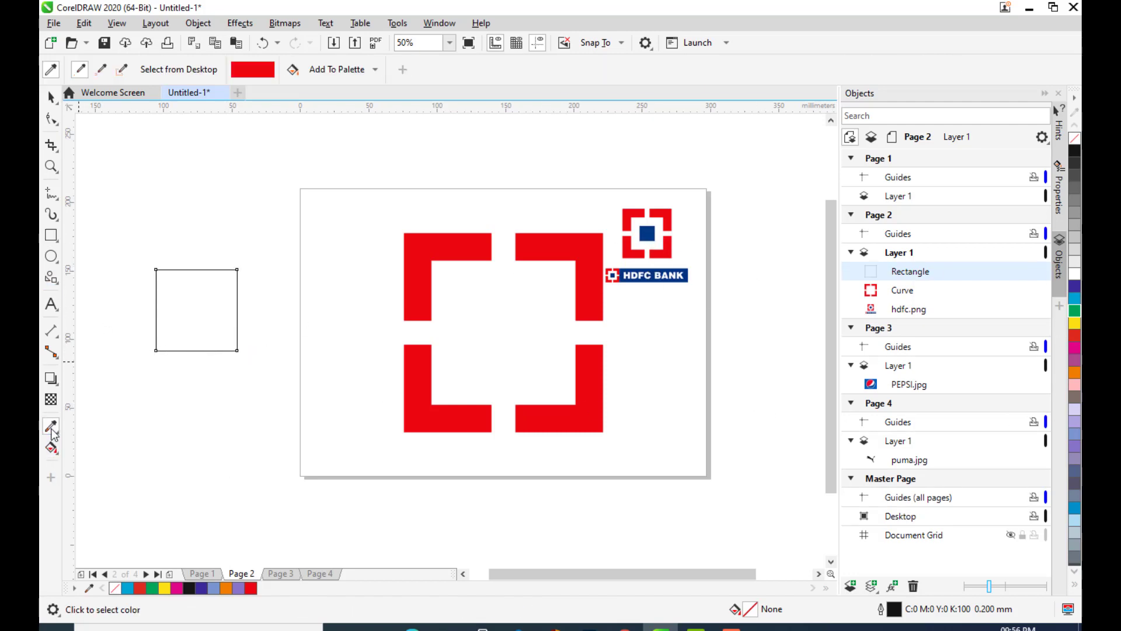
pyautogui.click(646, 233)
pyautogui.click(193, 295)
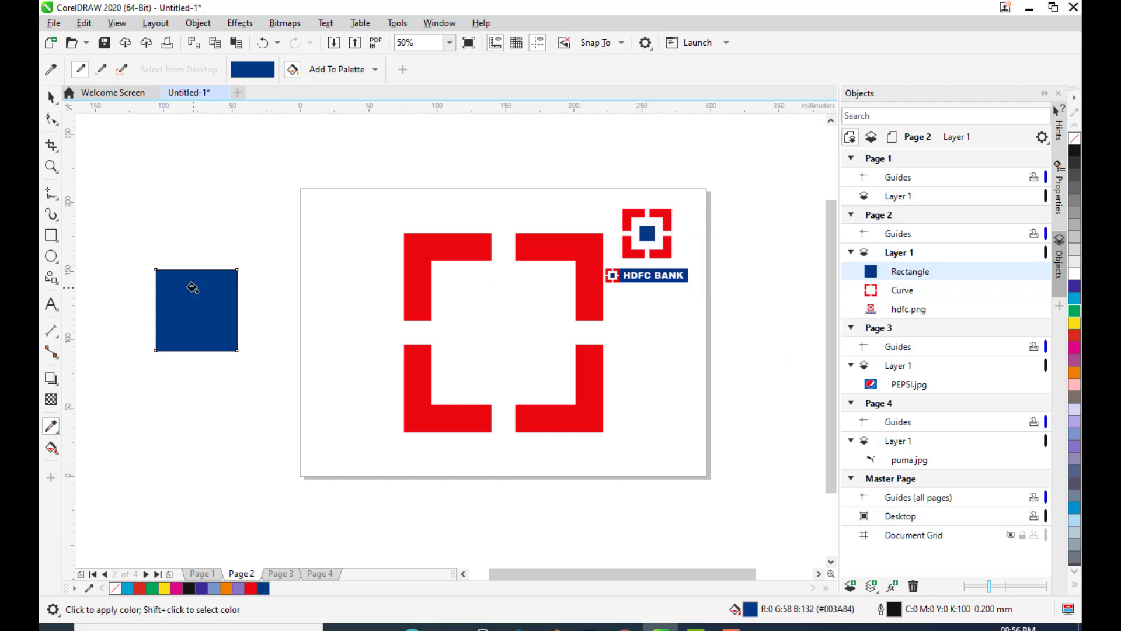
# Remove the blue square's outline and center the square on the page inside the red frame.
pyautogui.click(51, 102)
pyautogui.click(184, 188)
pyautogui.click(198, 301)
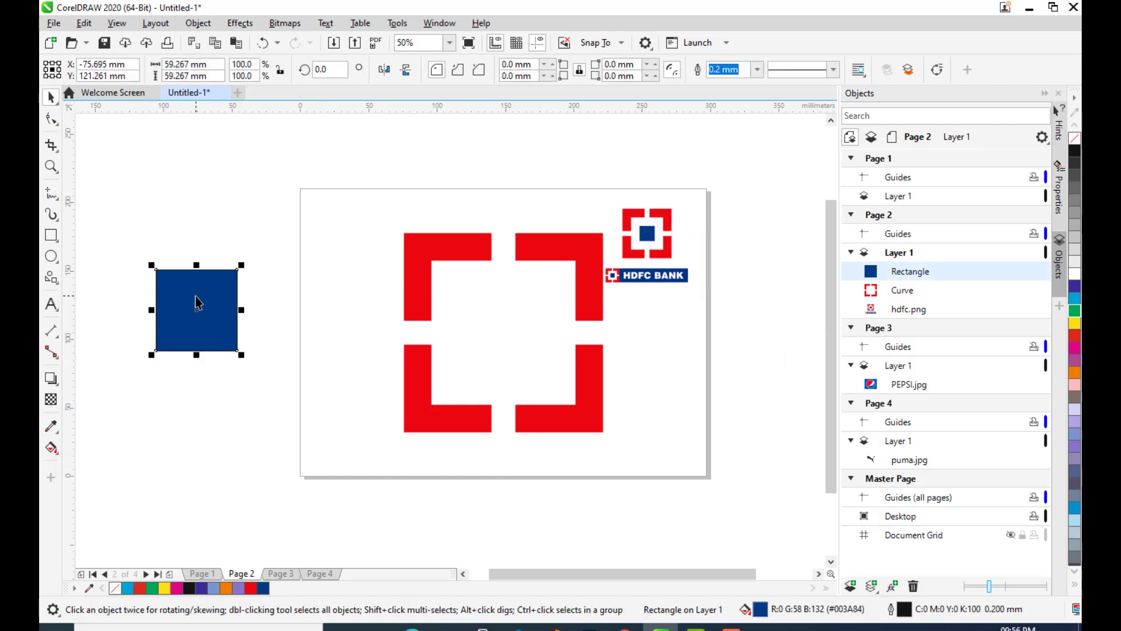
pyautogui.click(758, 70)
pyautogui.click(727, 83)
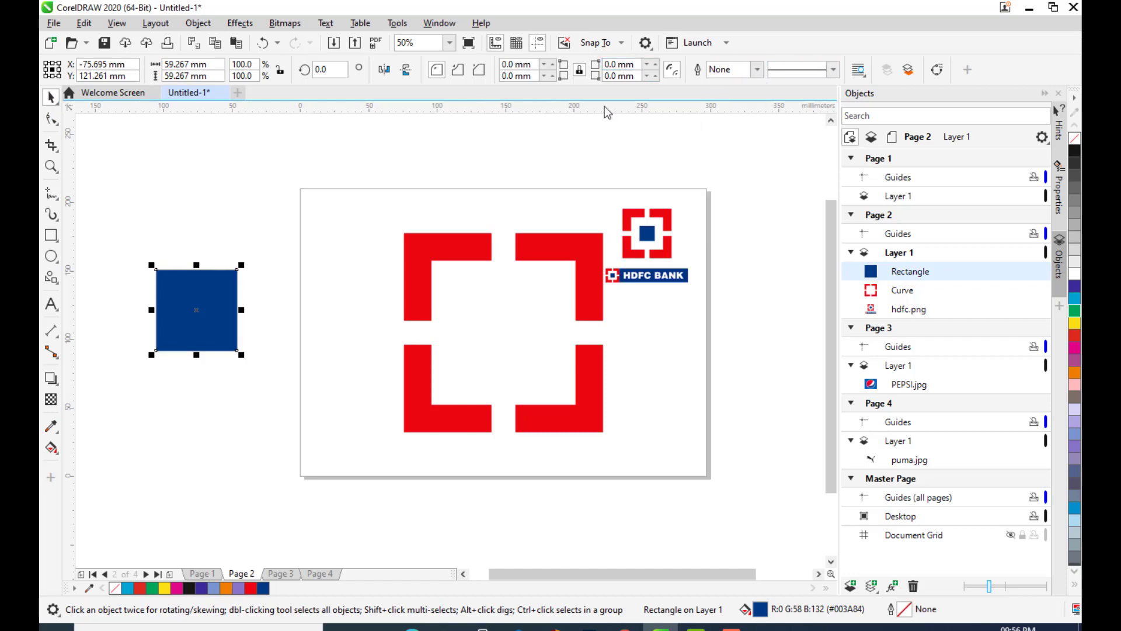
pyautogui.click(297, 182)
pyautogui.click(187, 302)
pyautogui.moveTo(187, 302)
pyautogui.mouseDown()
pyautogui.moveTo(219, 304)
pyautogui.moveTo(193, 312)
pyautogui.mouseUp()
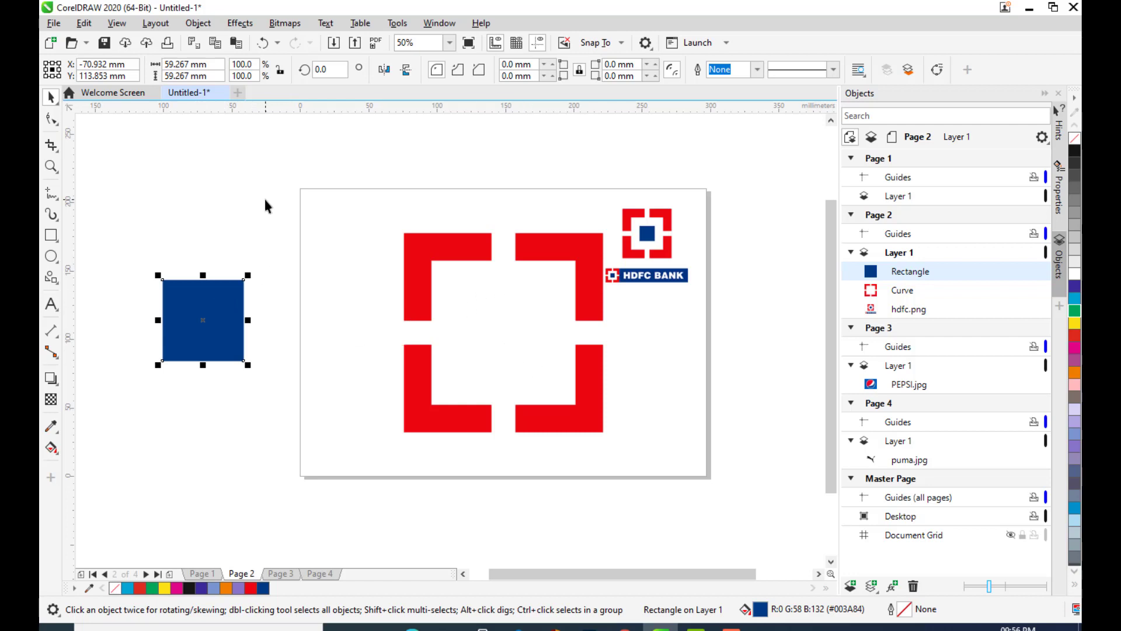
pyautogui.press('p')
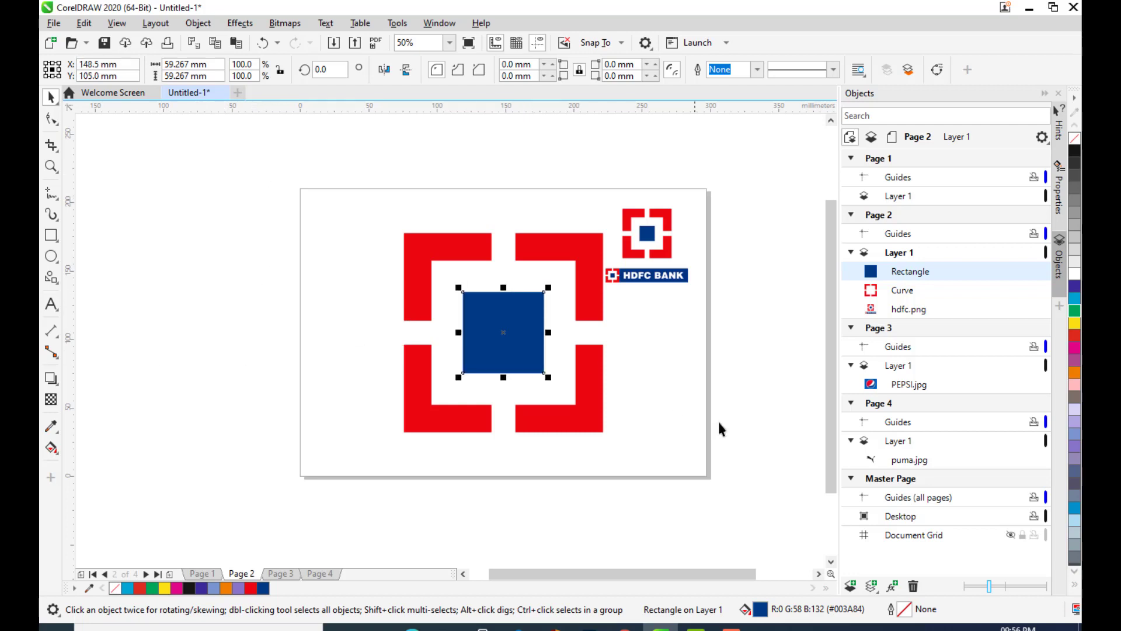
pyautogui.click(685, 383)
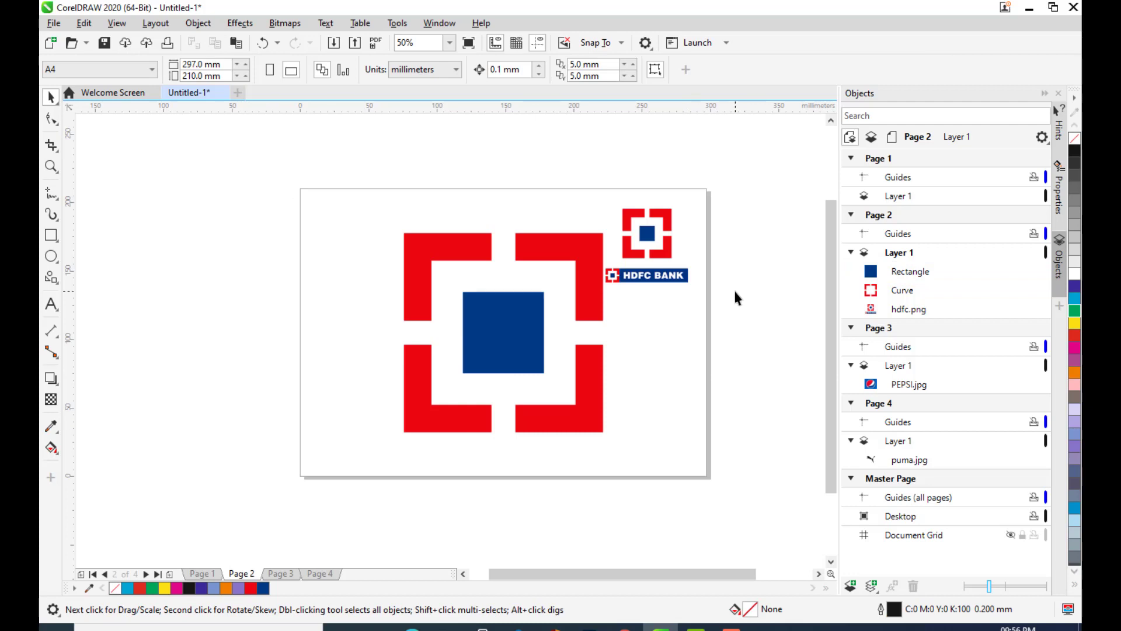
# Scale the centered blue square down slightly.
pyautogui.click(501, 295)
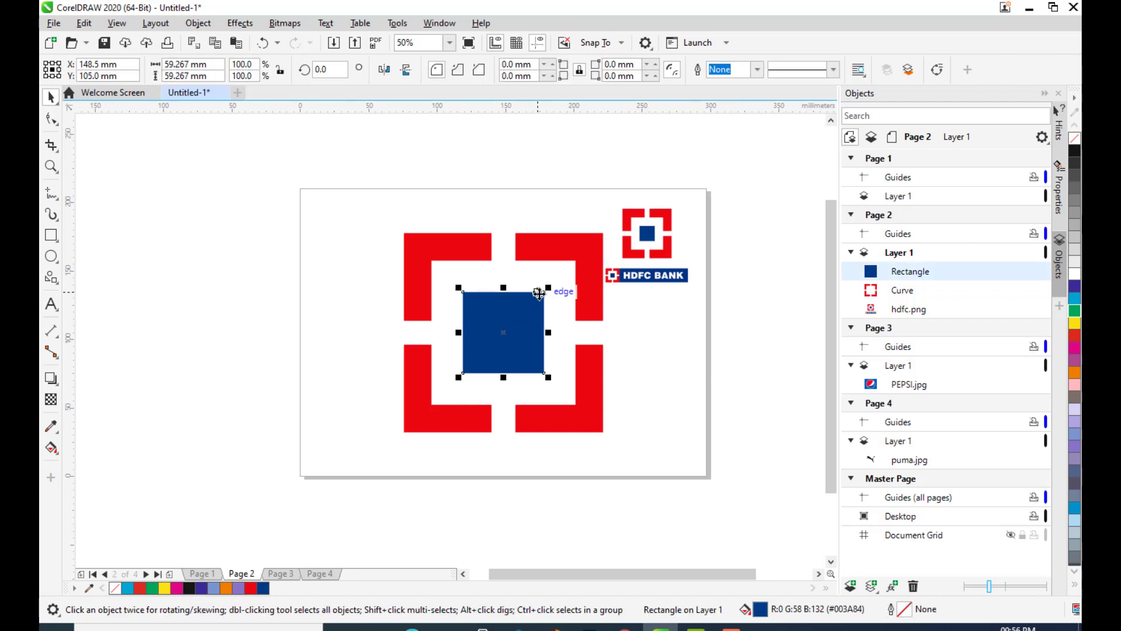
pyautogui.moveTo(547, 289); pyautogui.dragTo(537, 298)
pyautogui.click(699, 326)
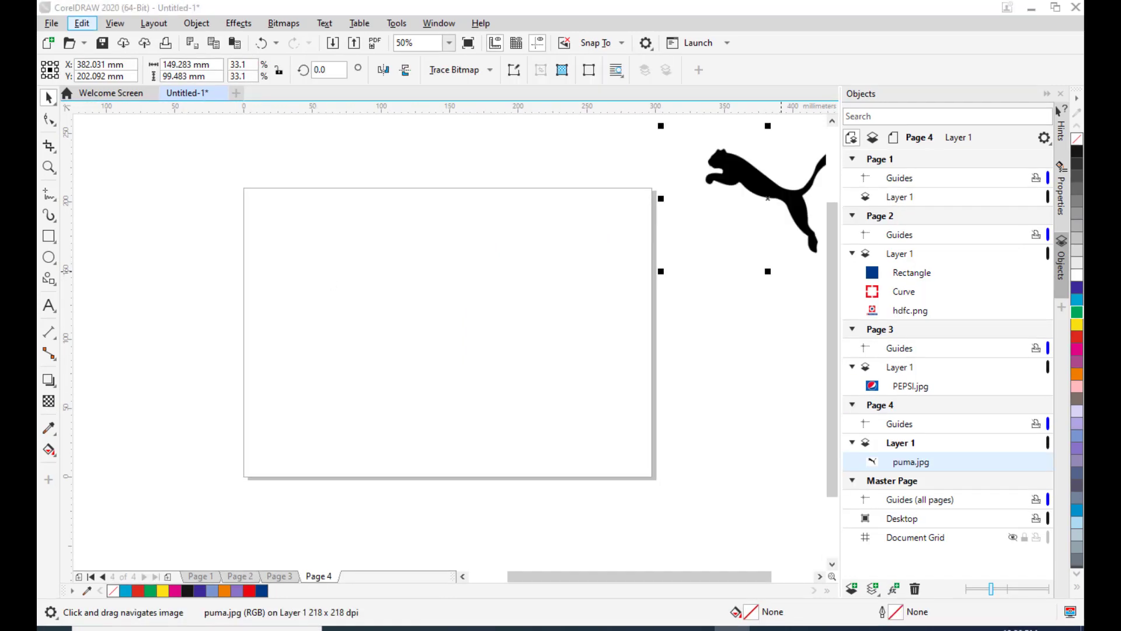
# Draw an open curve with three nodes in the middle of Page 4 using the Bézier tool, keeping that tool active.
pyautogui.click(50, 201)
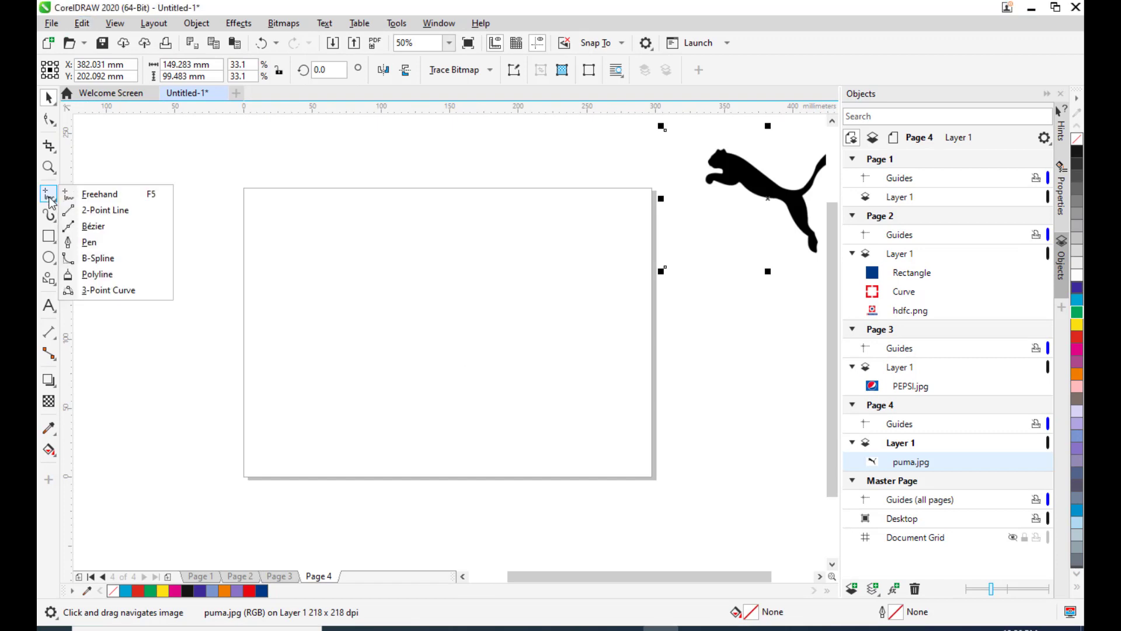
pyautogui.click(78, 230)
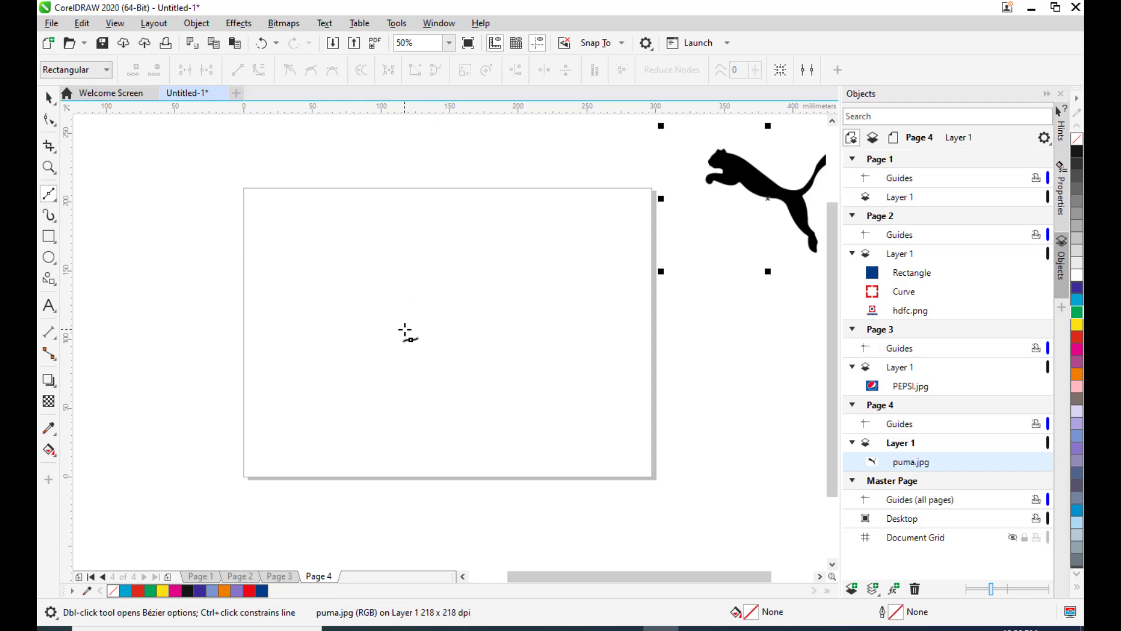
pyautogui.click(369, 291)
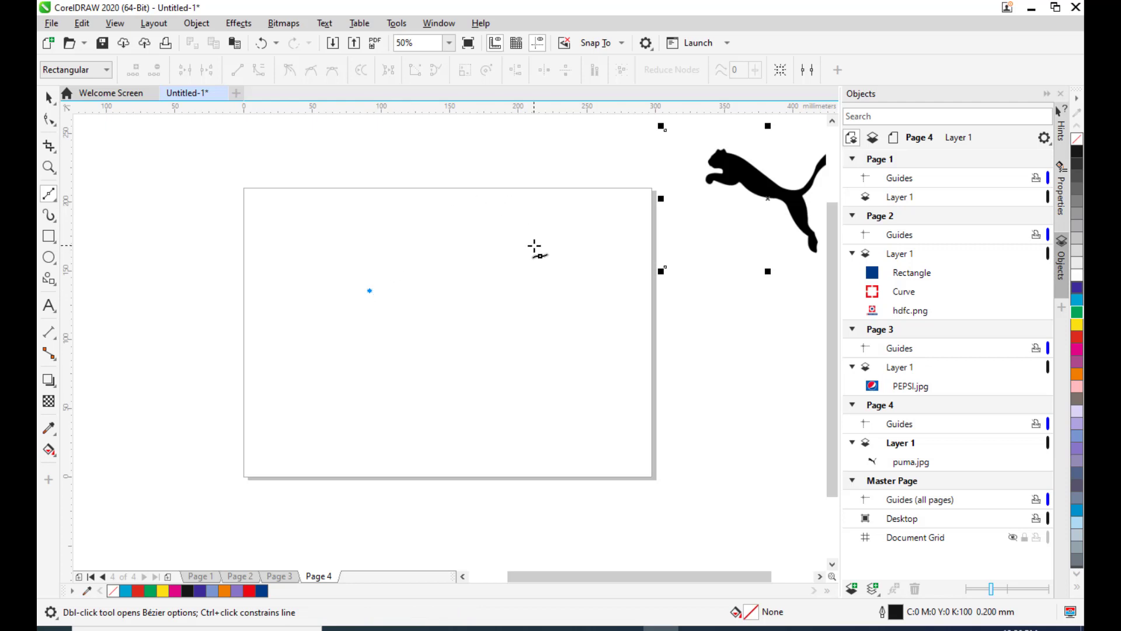
pyautogui.moveTo(536, 246); pyautogui.dragTo(581, 311)
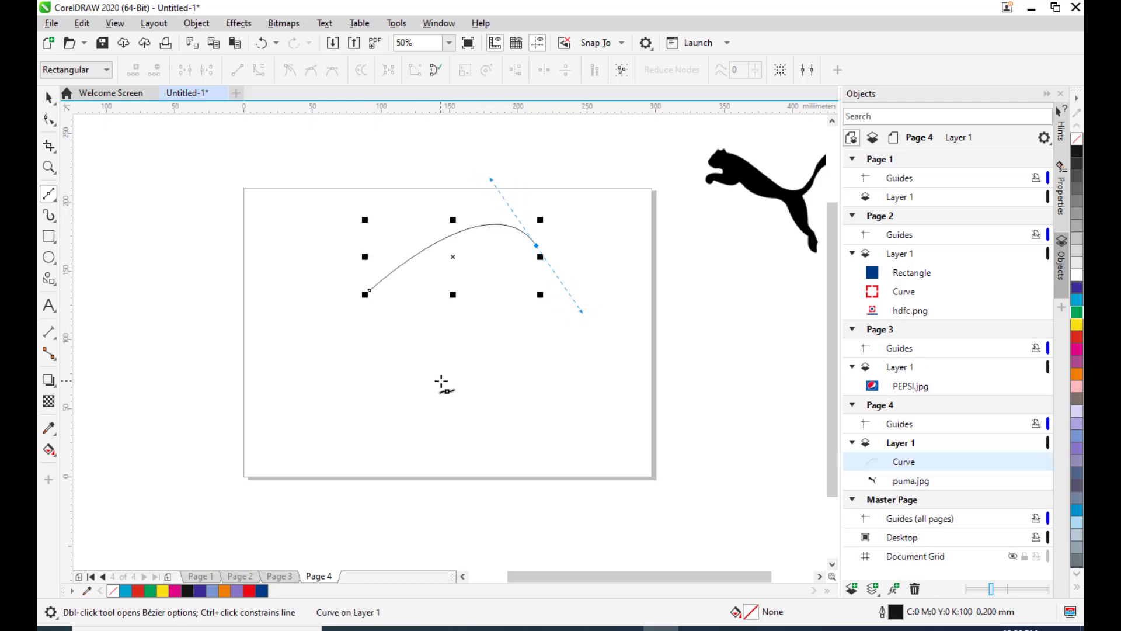
pyautogui.moveTo(442, 382); pyautogui.dragTo(394, 367)
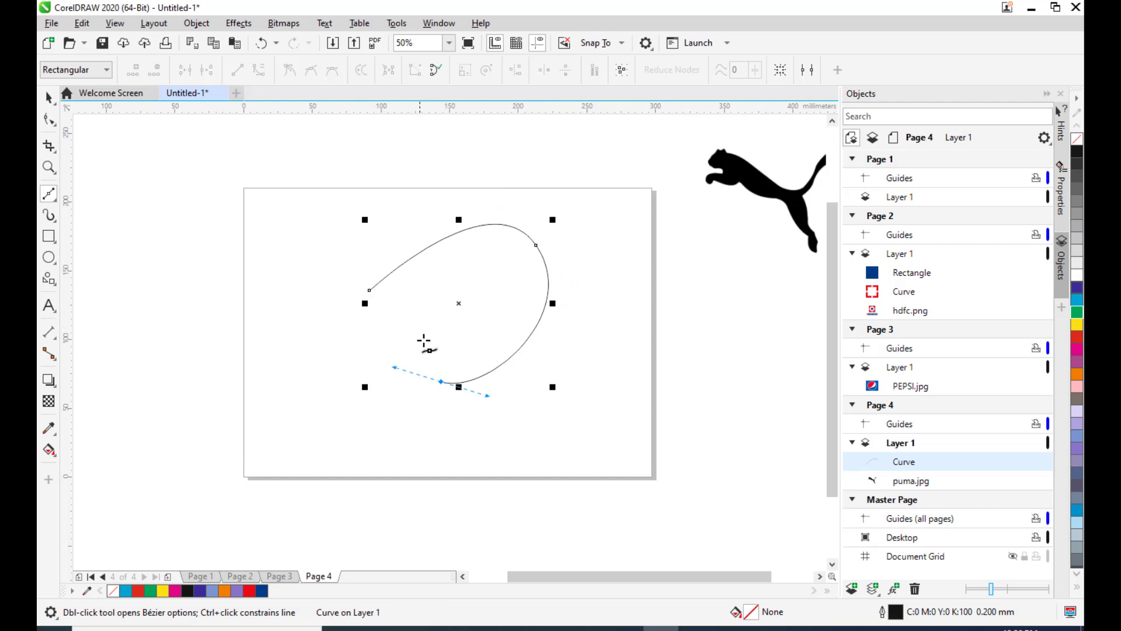
pyautogui.click(49, 198)
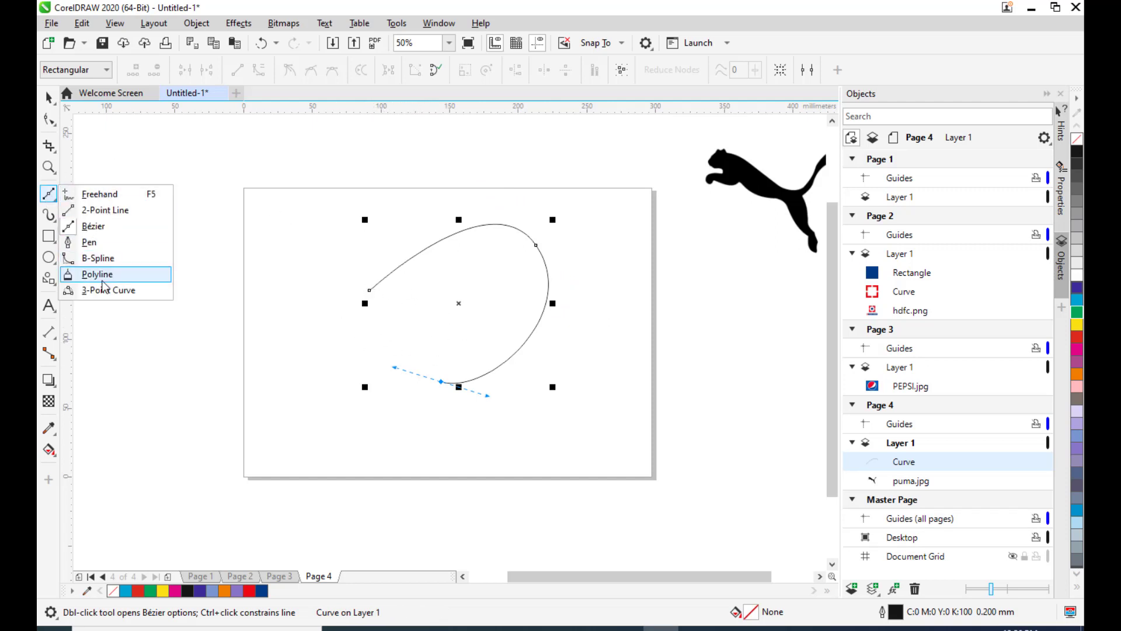
pyautogui.click(103, 232)
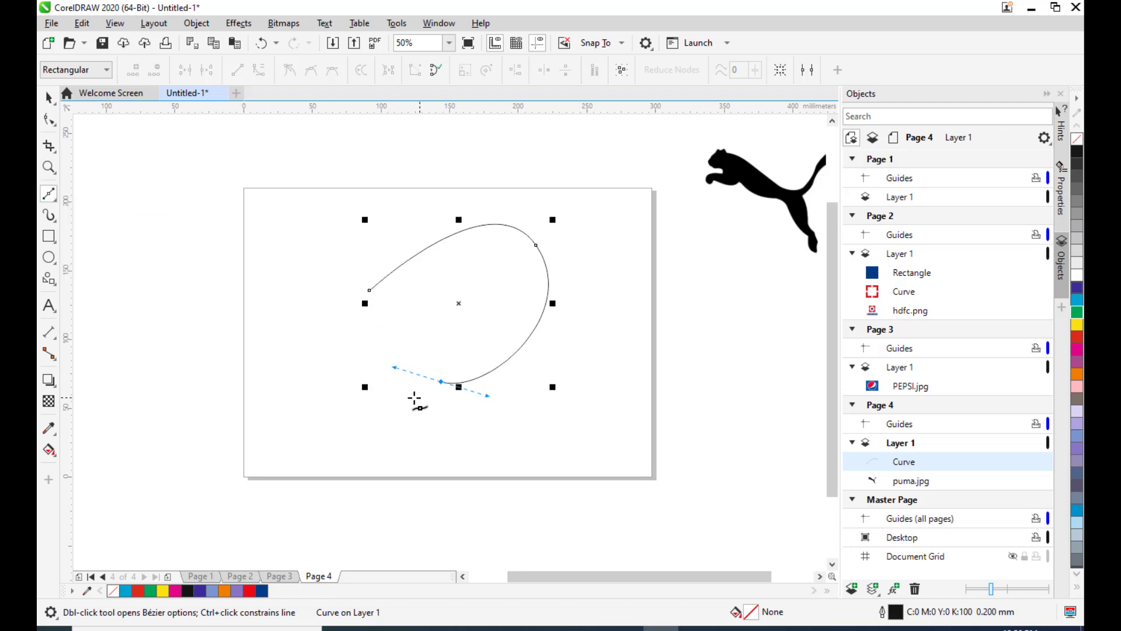
# With the Shape tool, move the open curve's middle node up and outward and swing its lower end's handle upward to bend the segment inward.
pyautogui.click(49, 97)
pyautogui.click(312, 184)
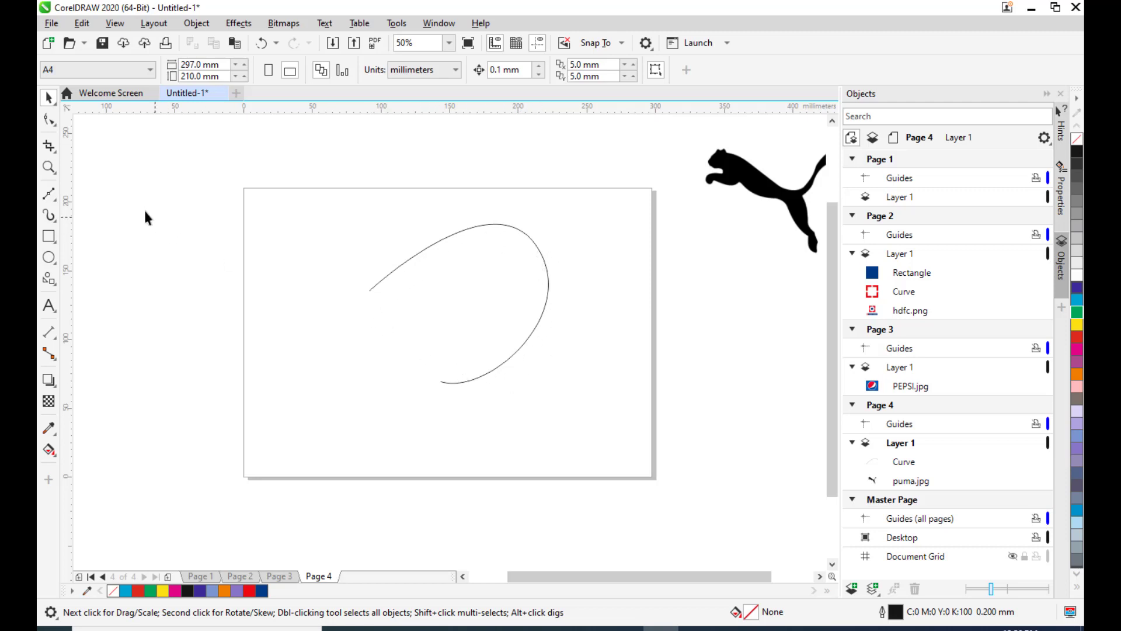
pyautogui.click(50, 194)
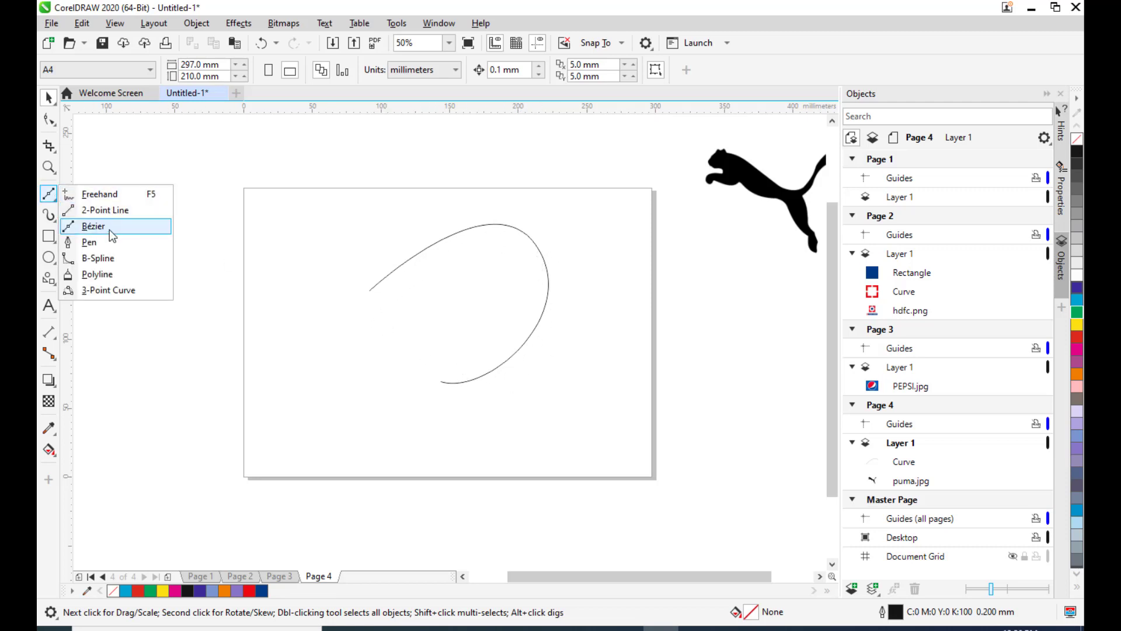
pyautogui.click(58, 98)
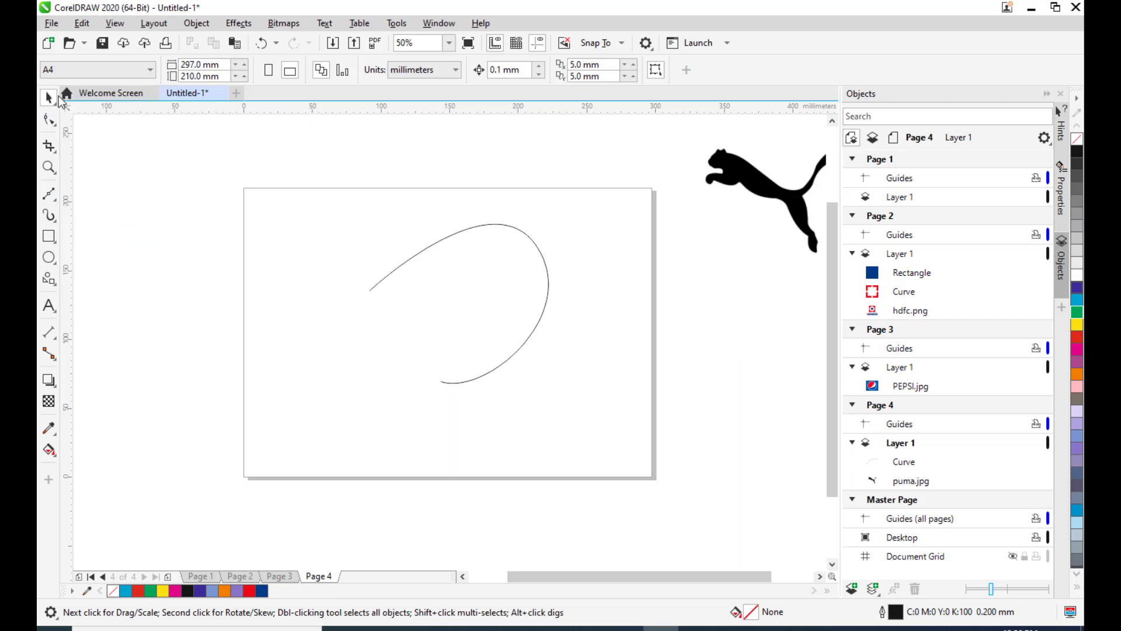
pyautogui.click(461, 229)
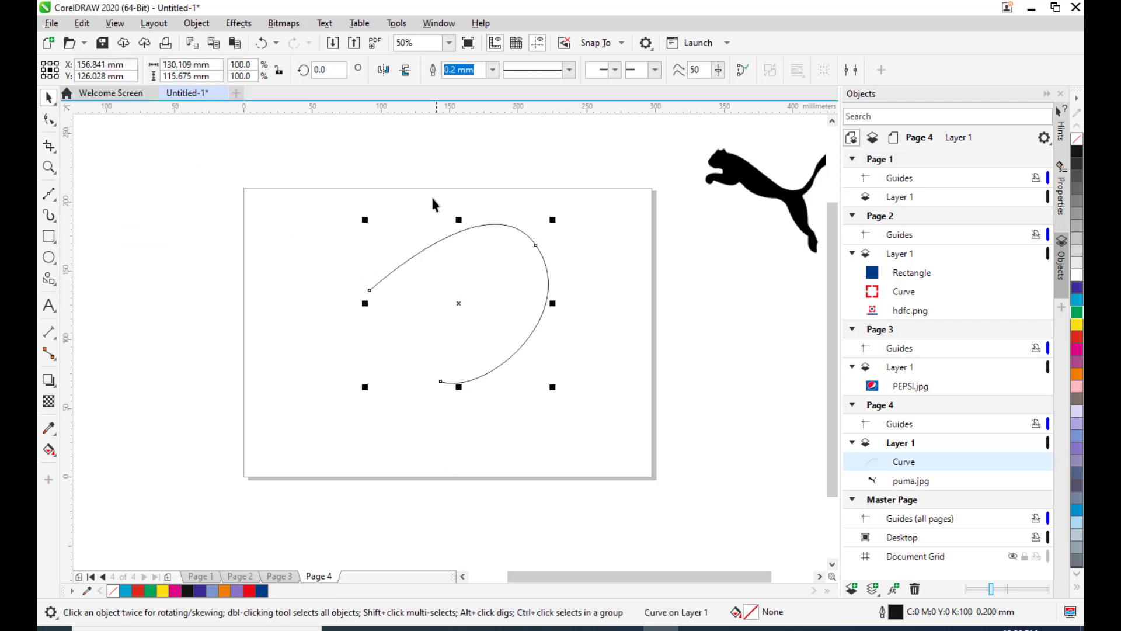
pyautogui.click(48, 120)
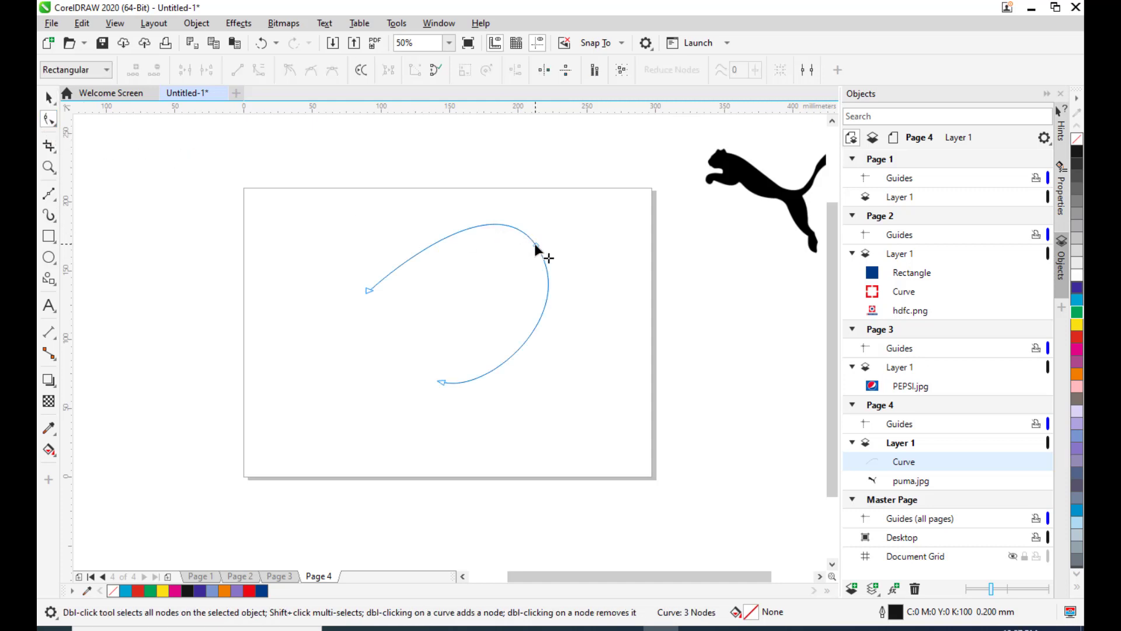
pyautogui.moveTo(535, 244); pyautogui.dragTo(574, 226)
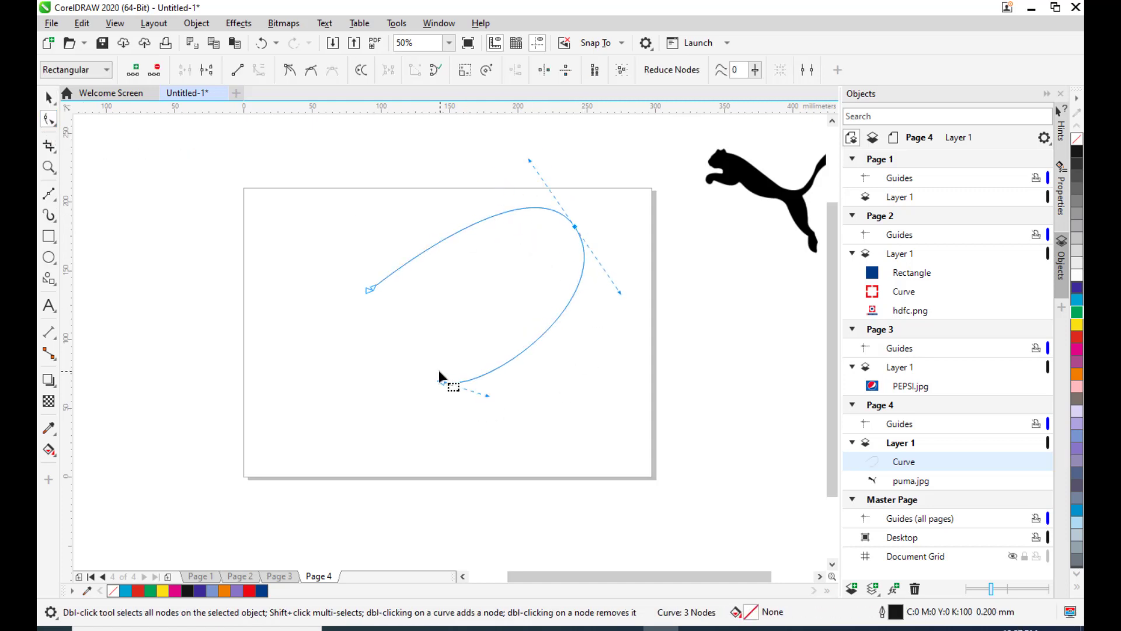
pyautogui.moveTo(488, 396); pyautogui.dragTo(438, 271)
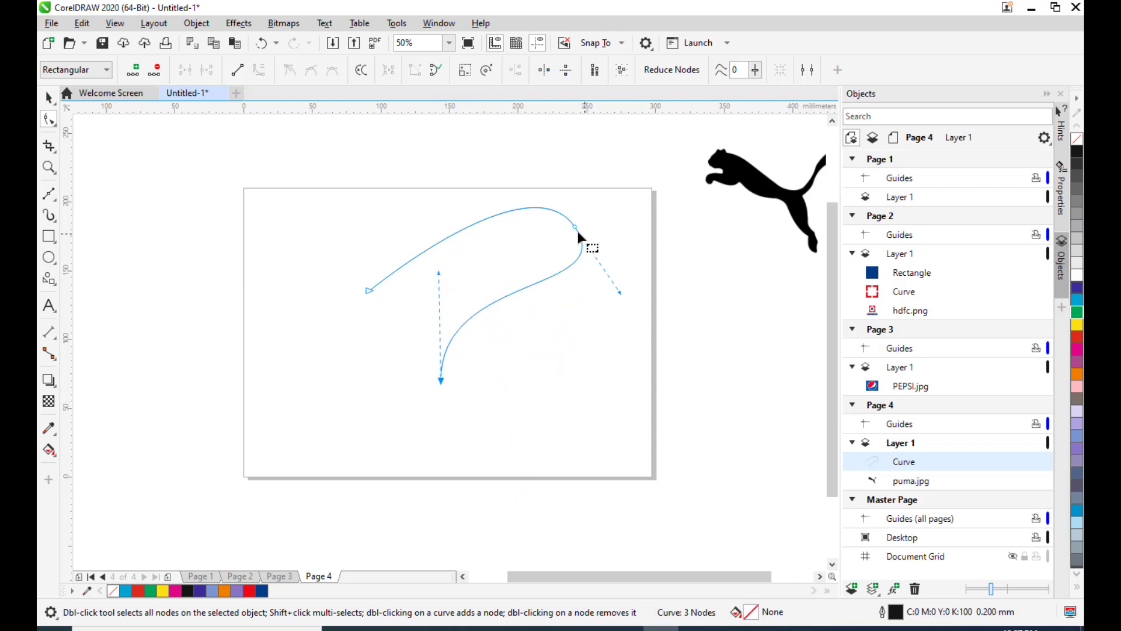
# Adjust the middle node's direction handles, shift that node down and outward, and swing the lower end's handle back to straighten the bend.
pyautogui.click(576, 229)
pyautogui.moveTo(619, 290); pyautogui.dragTo(650, 255)
pyautogui.moveTo(503, 188); pyautogui.dragTo(501, 197)
pyautogui.moveTo(649, 255); pyautogui.dragTo(628, 274)
pyautogui.moveTo(575, 227); pyautogui.dragTo(590, 248)
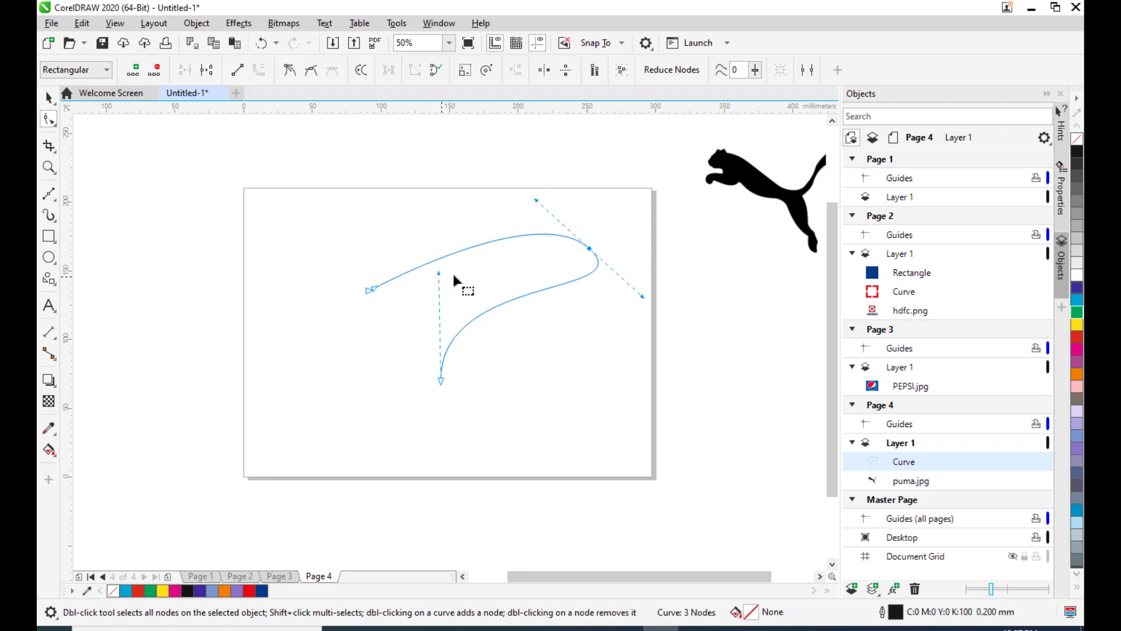
pyautogui.moveTo(439, 272); pyautogui.dragTo(511, 355)
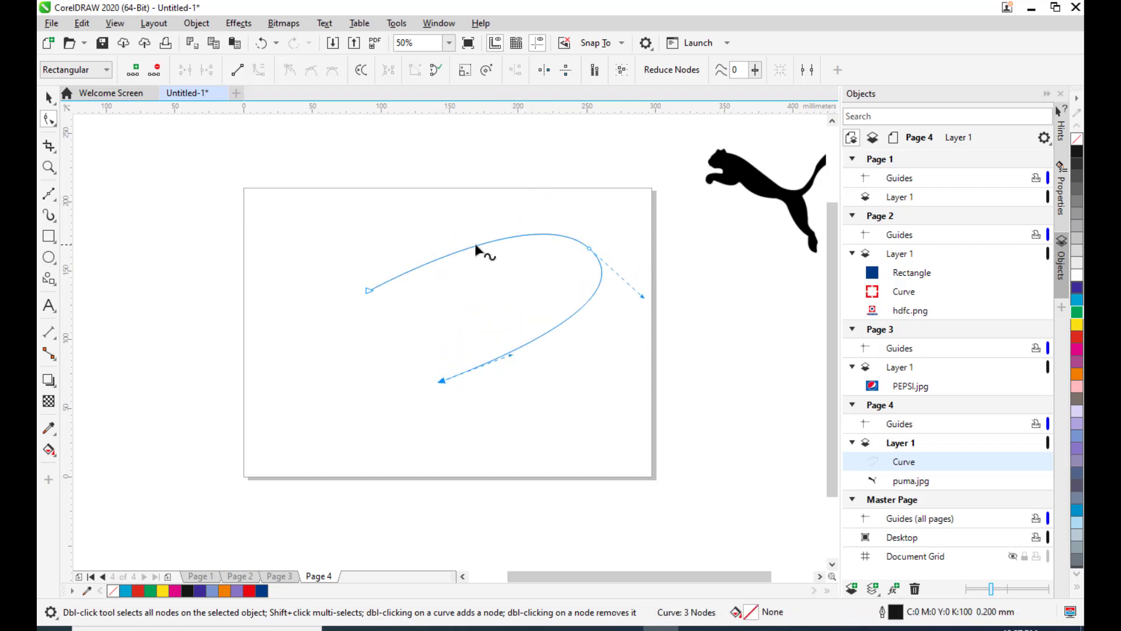
# Add three nodes to the curve, two on its upper part and one on its lower part, and pull them outward.
pyautogui.doubleClick(480, 247)
pyautogui.moveTo(480, 248); pyautogui.dragTo(465, 207)
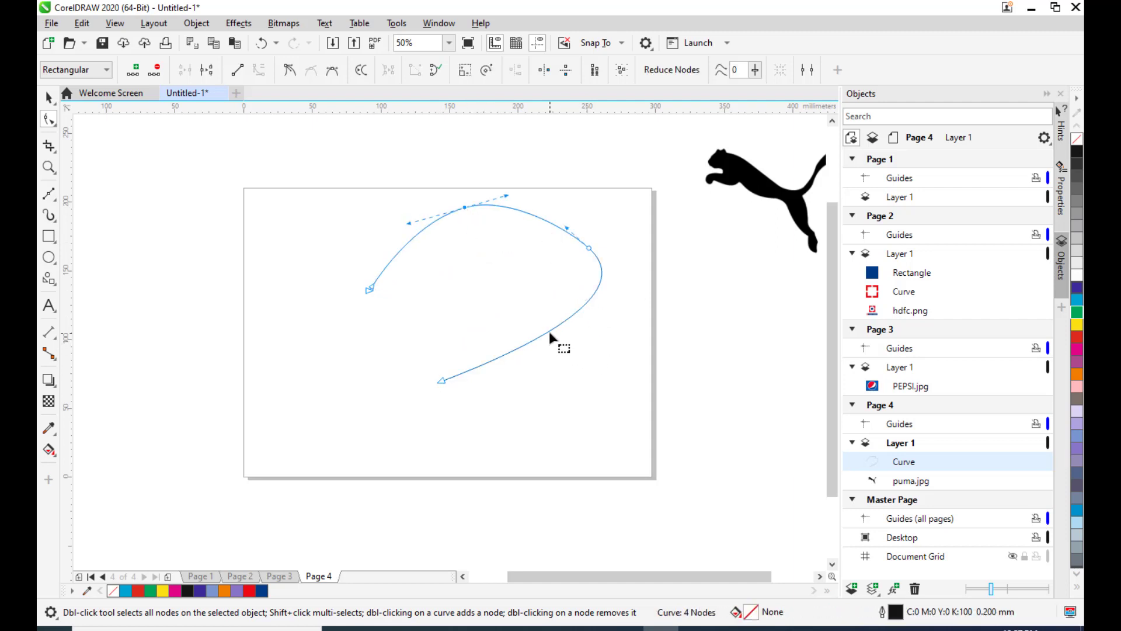
pyautogui.moveTo(549, 331); pyautogui.dragTo(553, 333)
pyautogui.doubleClick(563, 355)
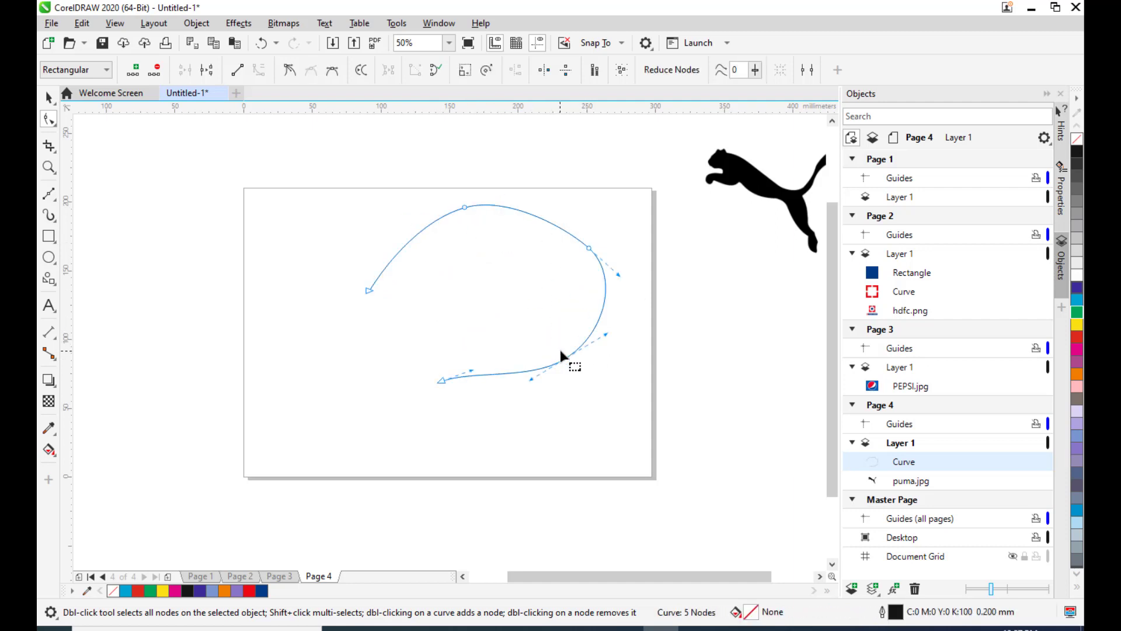
pyautogui.doubleClick(537, 212)
pyautogui.moveTo(537, 213); pyautogui.dragTo(545, 204)
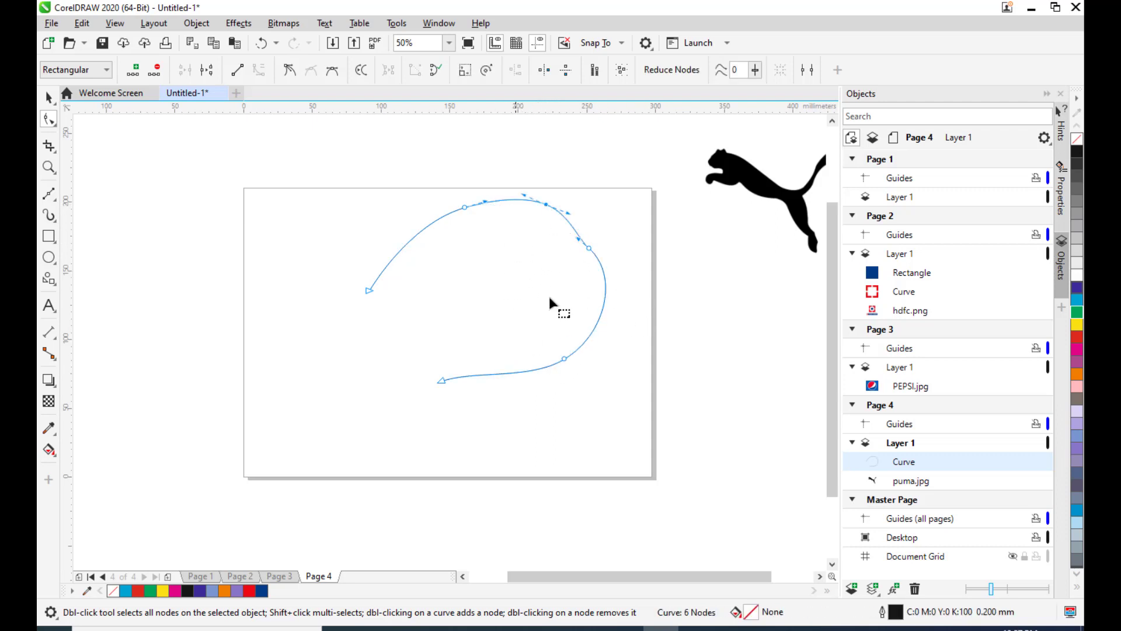
# Delete the three extra nodes from the curve and reshape its lower end to extend farther left with a downward-pointing handle.
pyautogui.doubleClick(564, 358)
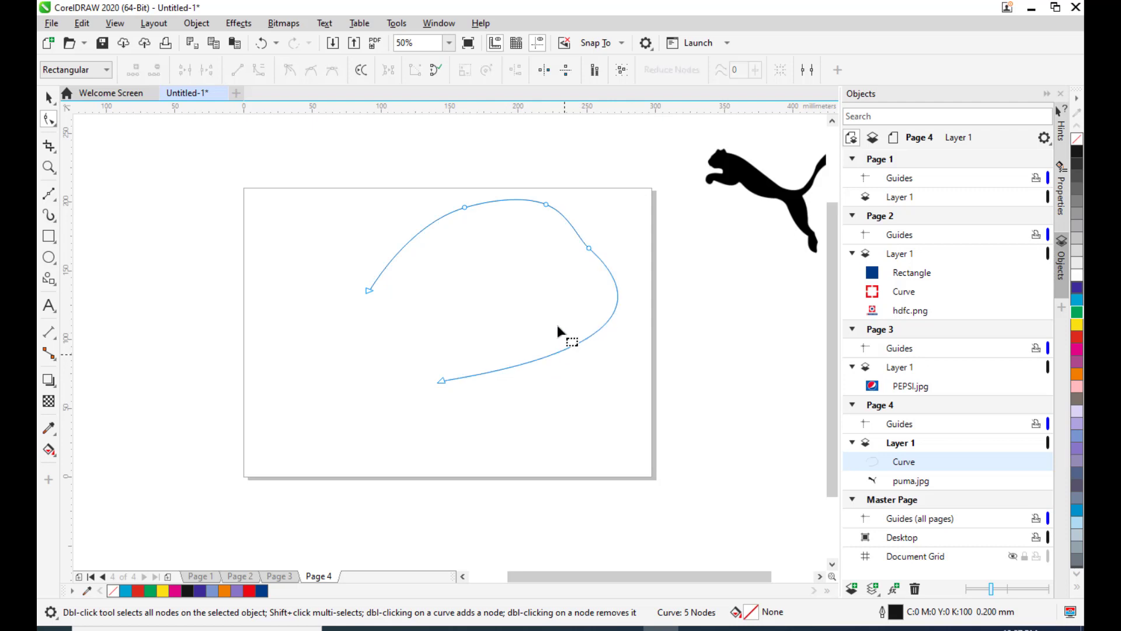
pyautogui.doubleClick(463, 206)
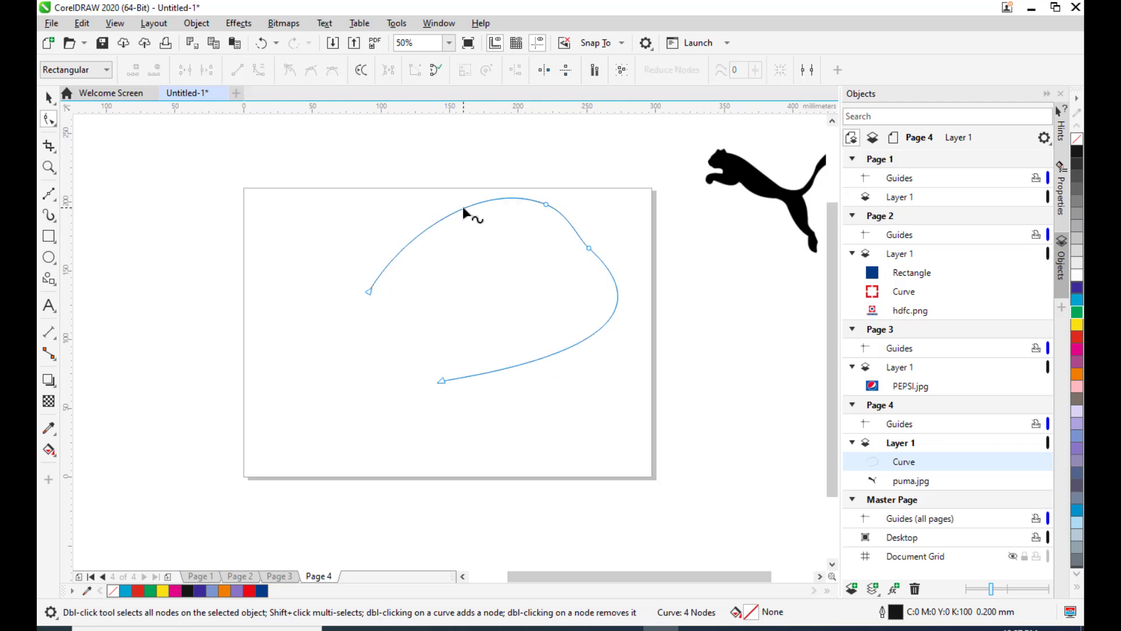
pyautogui.doubleClick(546, 203)
pyautogui.moveTo(444, 382); pyautogui.dragTo(460, 440)
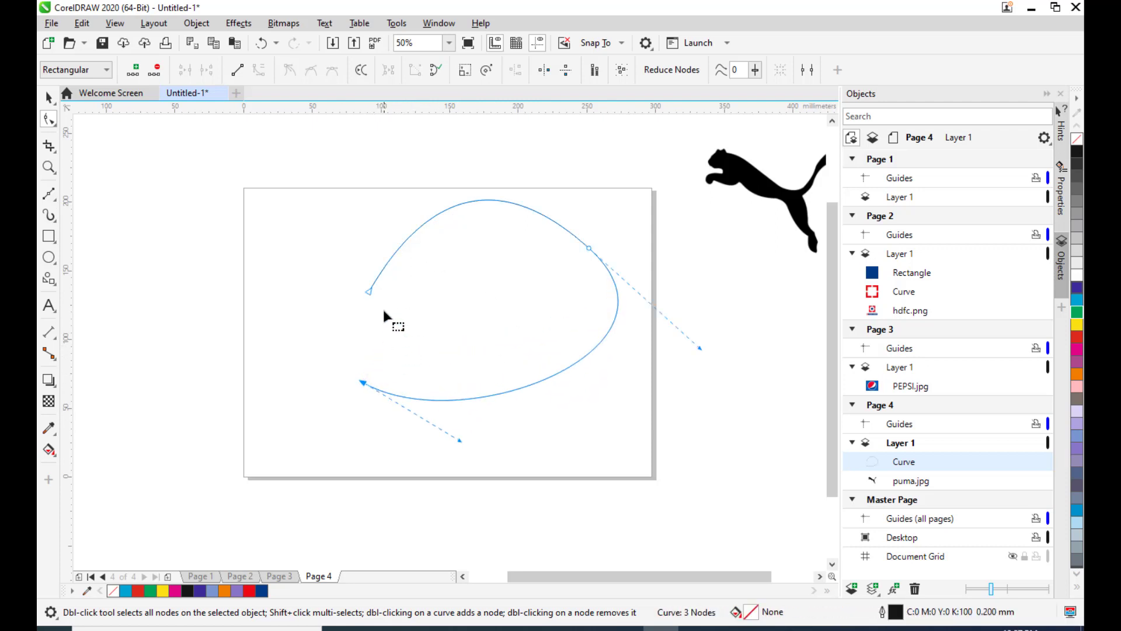
# Move the open curve slightly down and left, and join its two end nodes into a closed shape.
pyautogui.press('space')
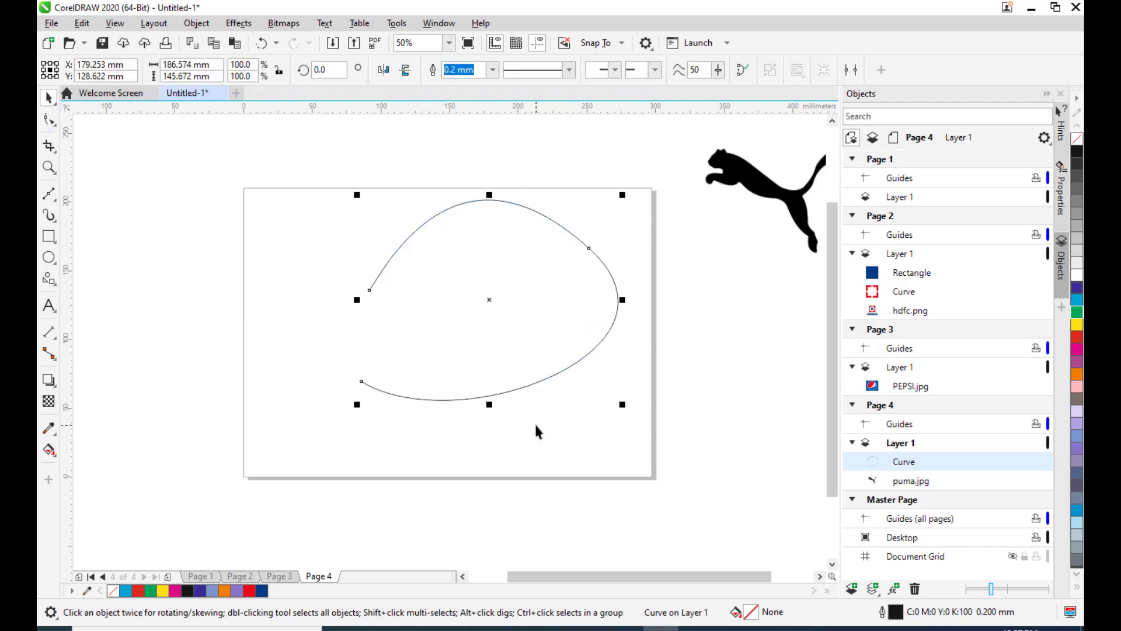
pyautogui.moveTo(559, 231); pyautogui.dragTo(523, 246)
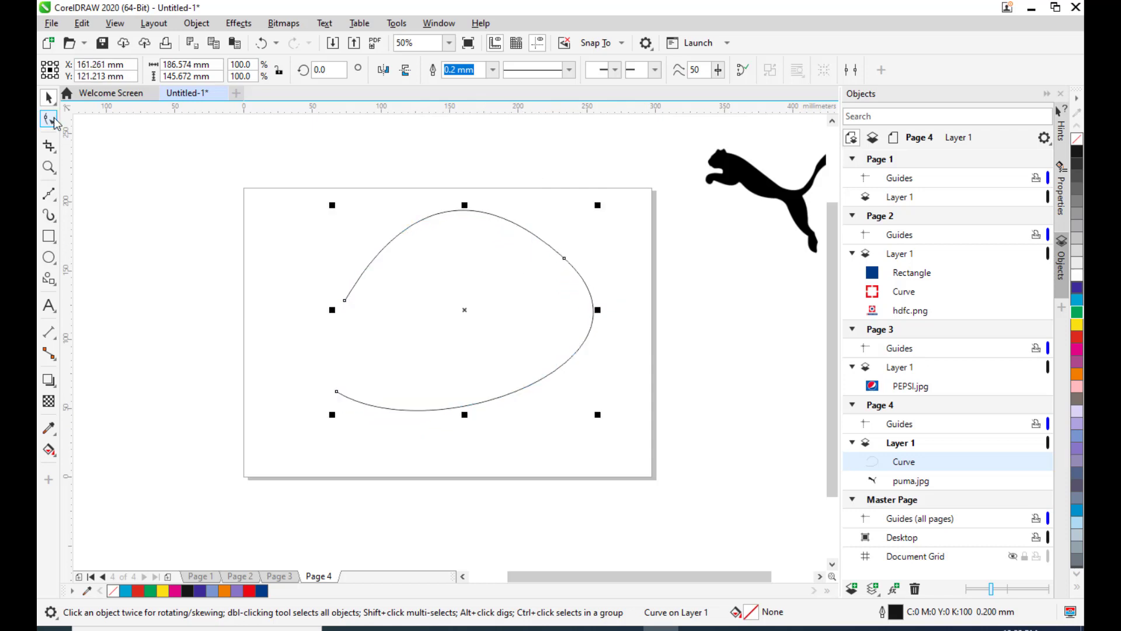
pyautogui.click(49, 120)
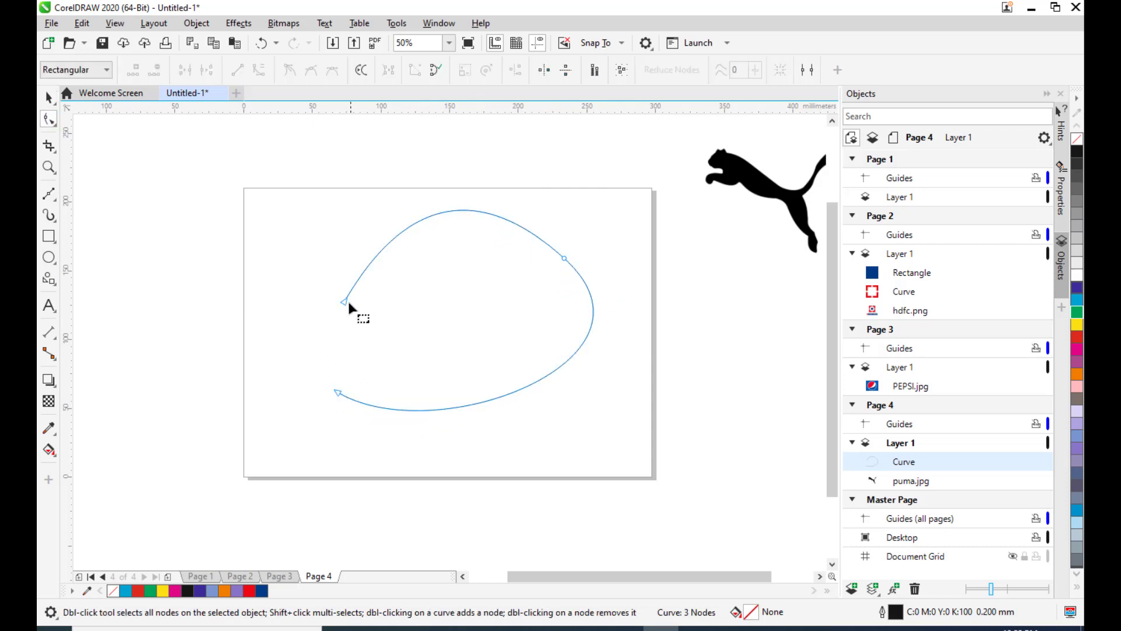
pyautogui.click(345, 300)
pyautogui.keyDown('shift'); pyautogui.click(339, 392); pyautogui.keyUp('shift')
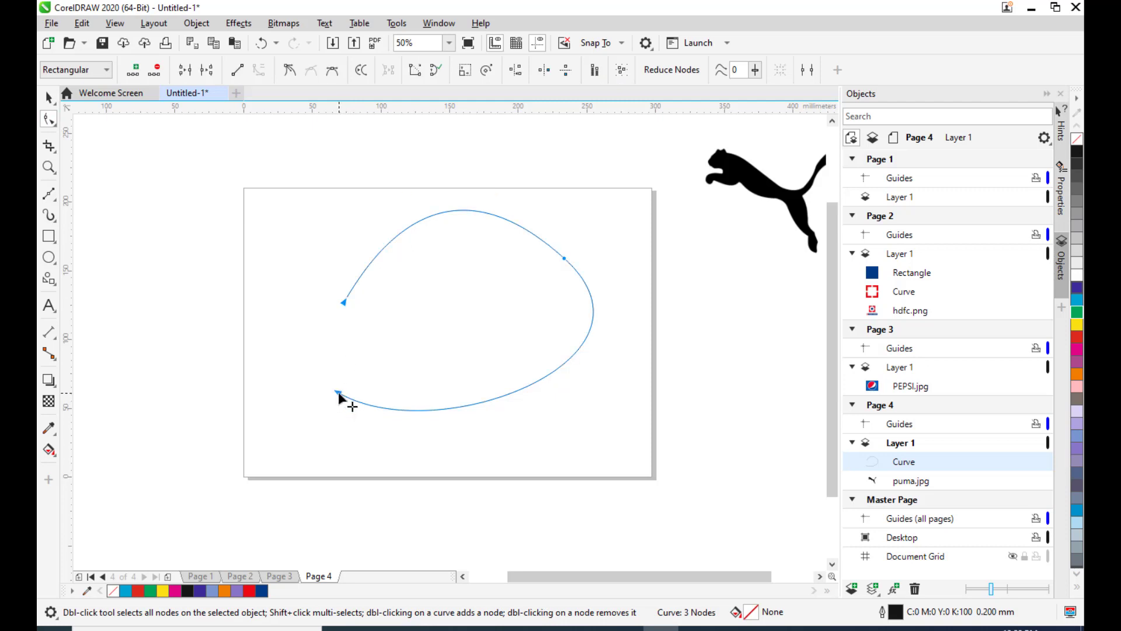
pyautogui.rightClick(339, 394)
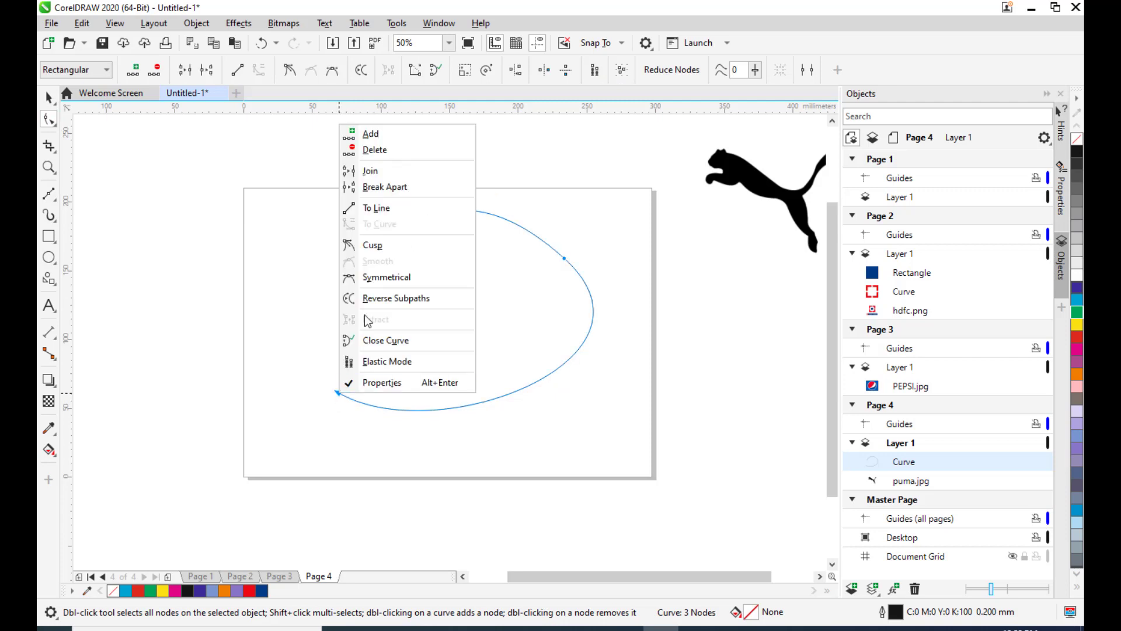
pyautogui.click(376, 174)
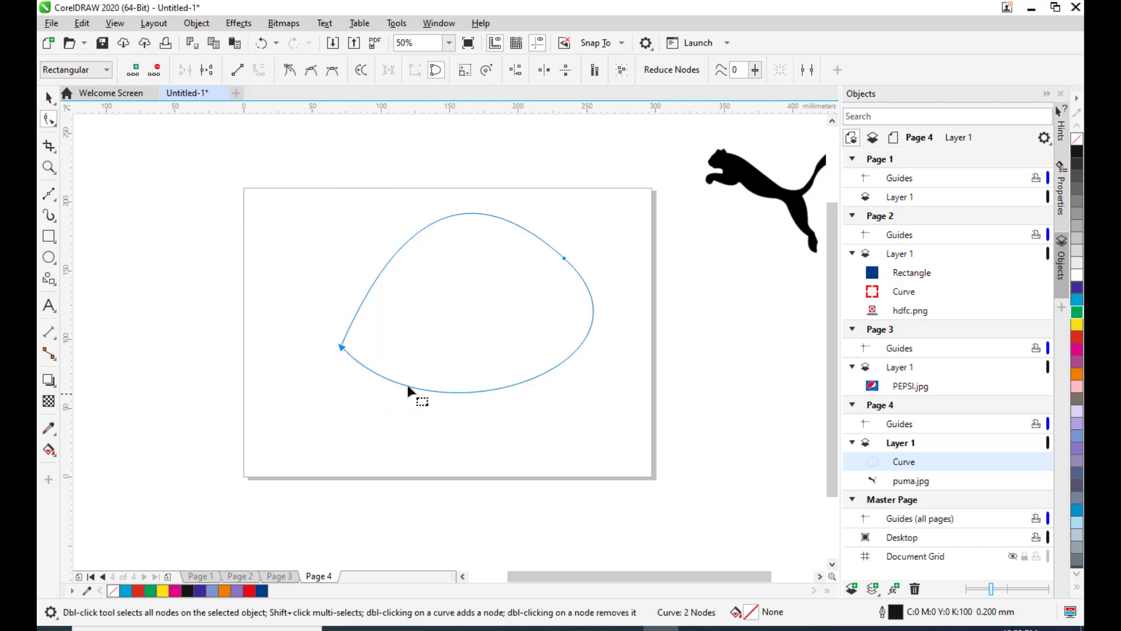
pyautogui.press('space')
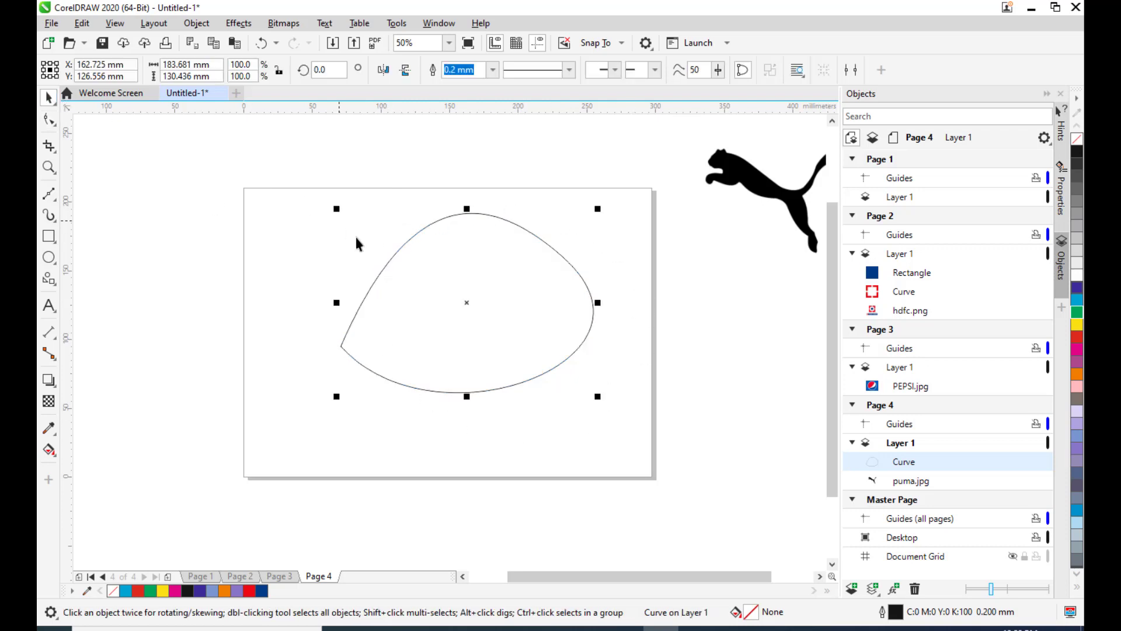
# Try deleting the closed shape's left corner node and undo the deletion.
pyautogui.click(296, 309)
pyautogui.press('space')
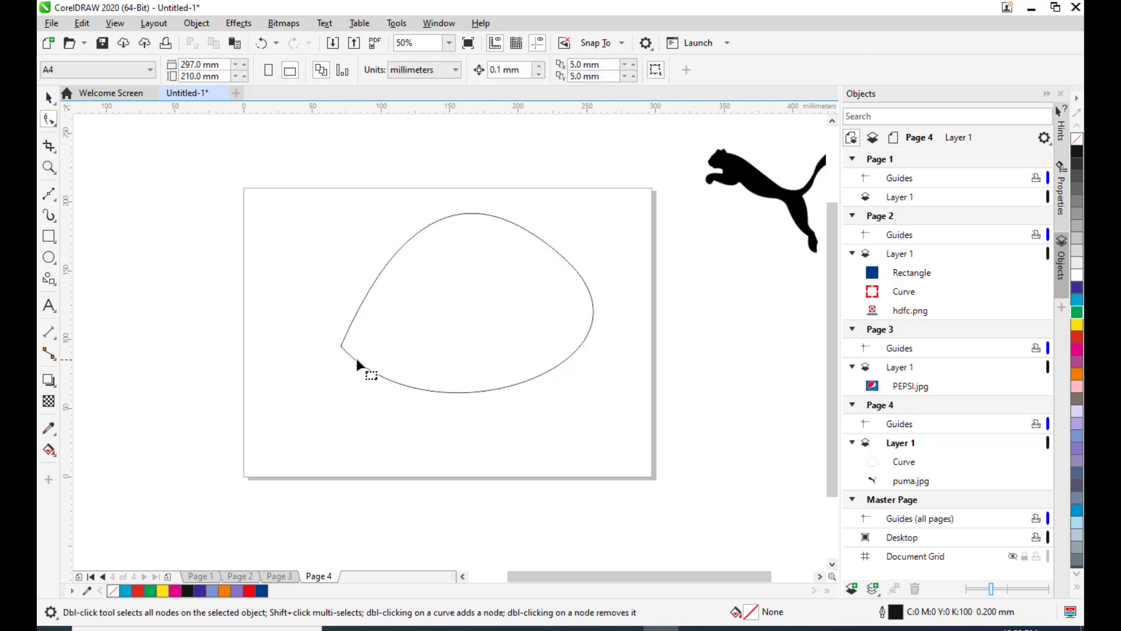
pyautogui.click(341, 345)
pyautogui.press('Delete')
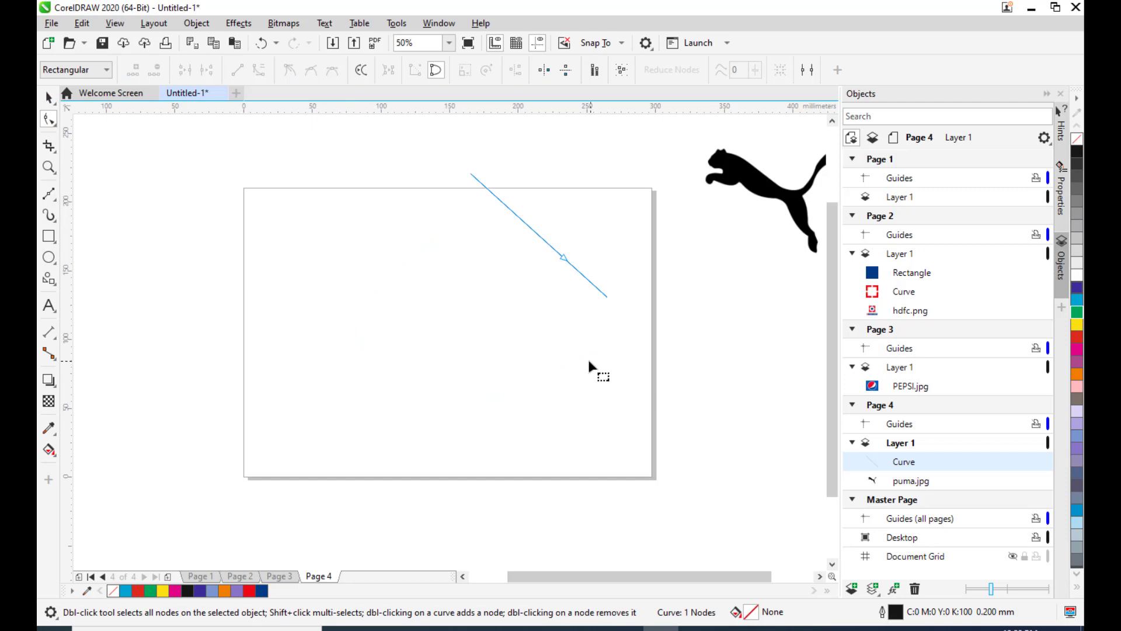
pyautogui.hotkey('ctrl', 'z')
# Pull the left corner node's direction handles outward to round the closed shape.
pyautogui.moveTo(437, 449); pyautogui.dragTo(352, 499)
pyautogui.moveTo(409, 195); pyautogui.dragTo(312, 180)
pyautogui.click(50, 97)
pyautogui.click(340, 235)
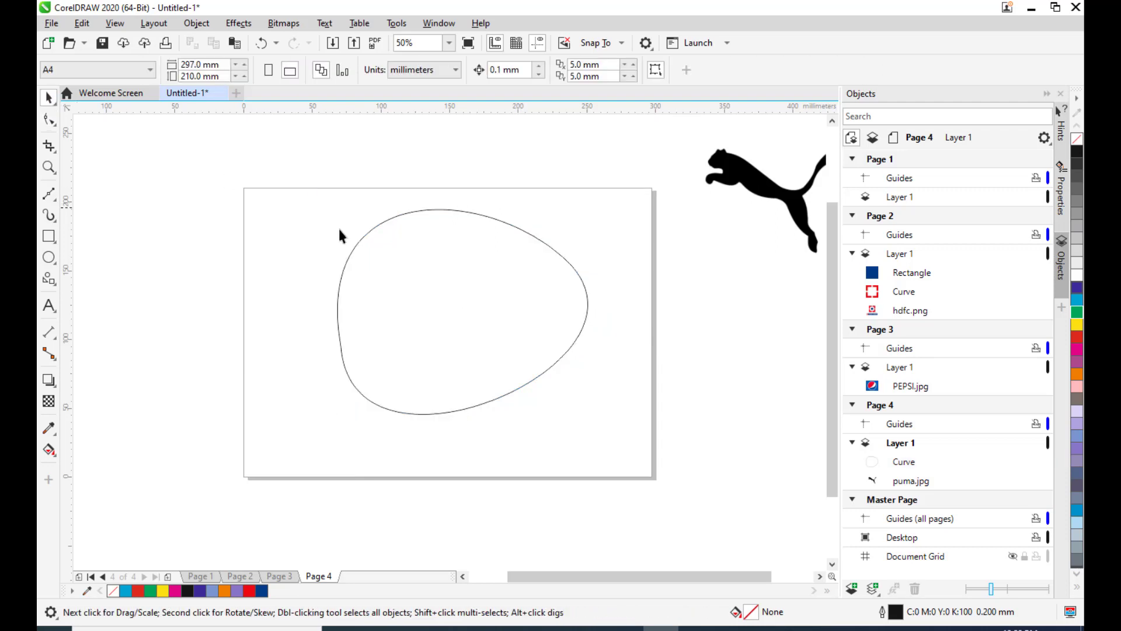
# Fill the closed shape with green and delete it from Page 4.
pyautogui.click(534, 286)
pyautogui.moveTo(470, 280); pyautogui.dragTo(453, 288)
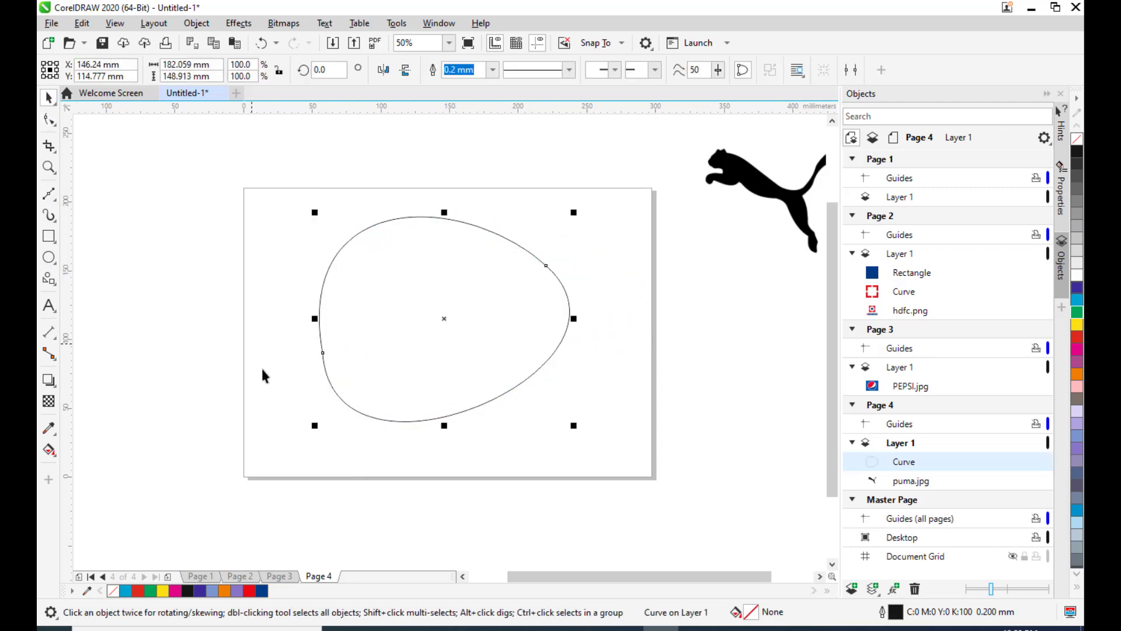
pyautogui.click(1076, 313)
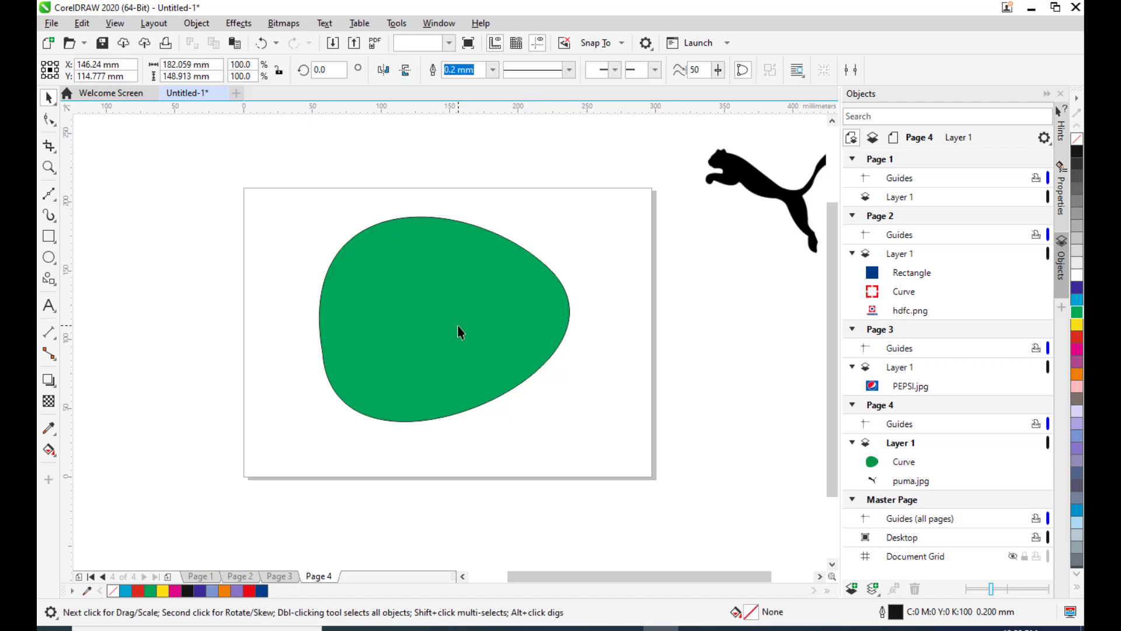
pyautogui.press('Delete')
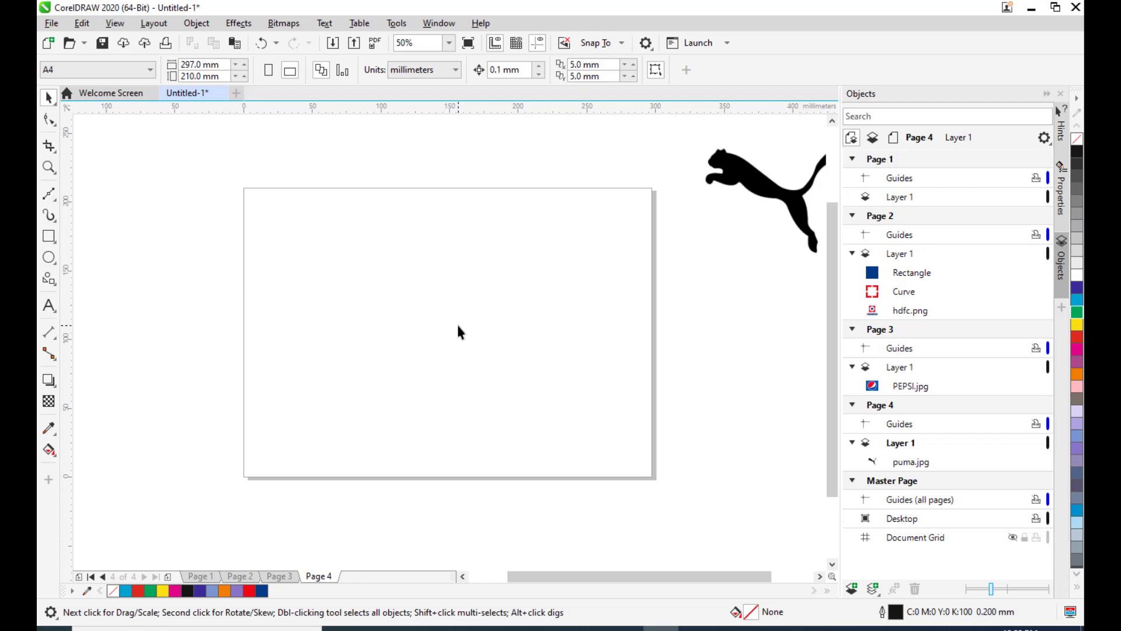
# Start a Bézier curve at the page's lower middle and place a second, curved node up and to the left.
pyautogui.click(48, 193)
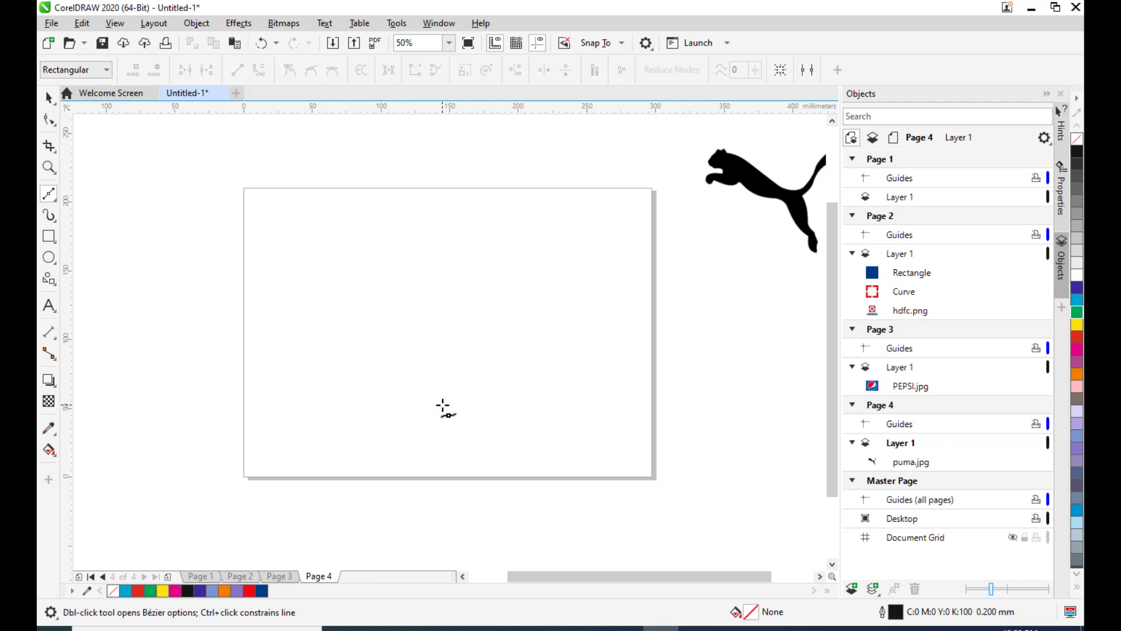
pyautogui.click(450, 427)
pyautogui.moveTo(349, 273); pyautogui.dragTo(399, 193)
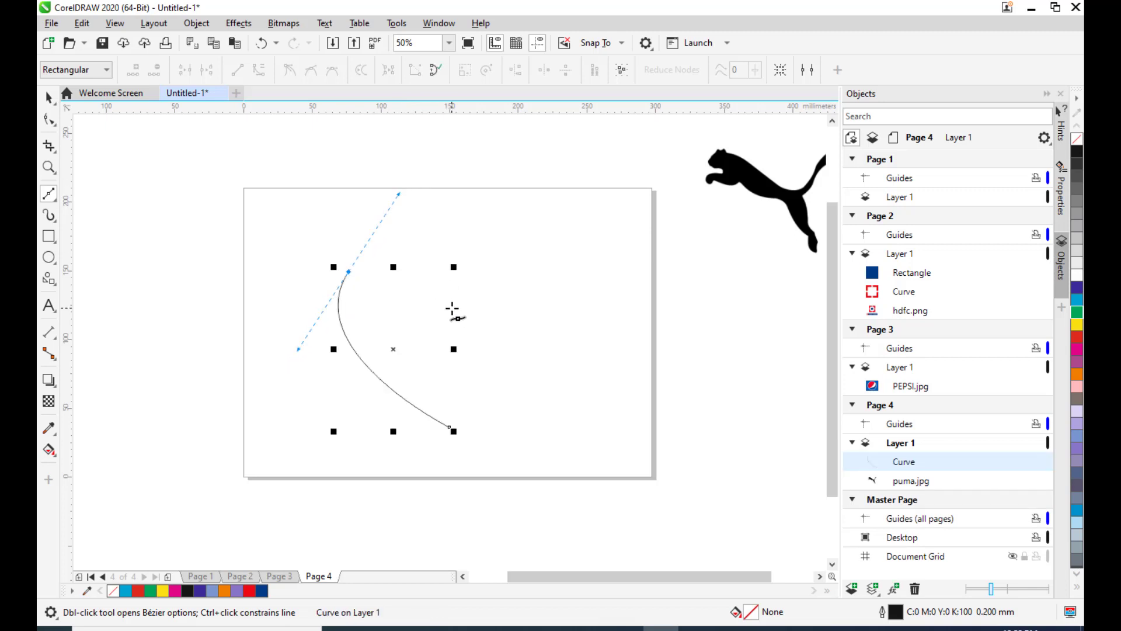
# Complete the heart as a closed Bézier curve with a sharp top notch and a rounded right lobe, ending at the bottom starting node.
pyautogui.click(453, 308)
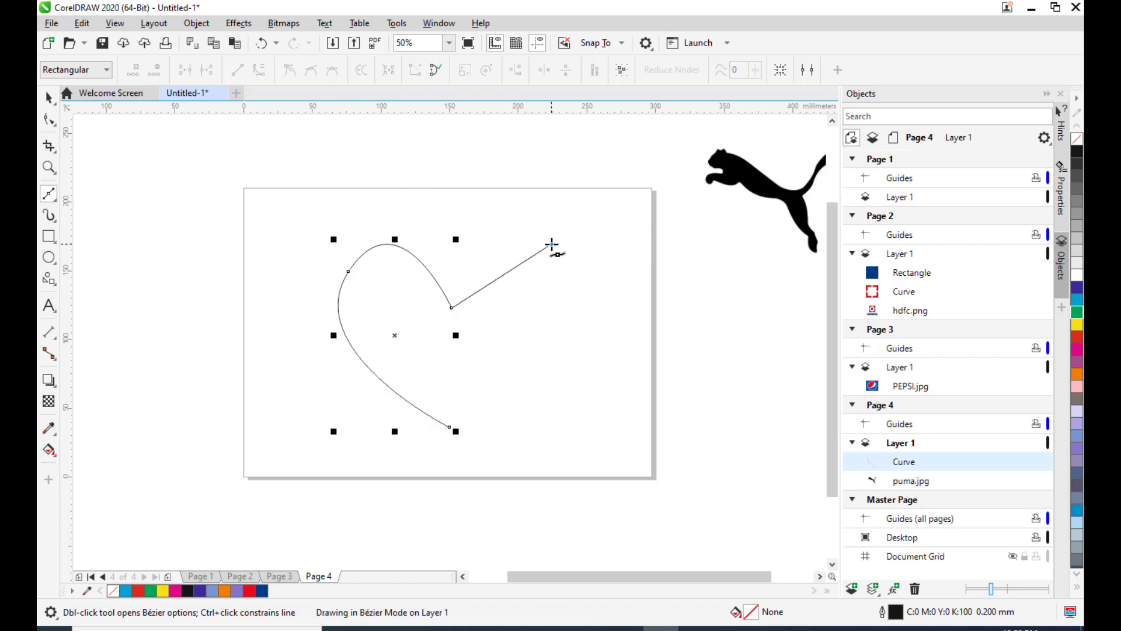
pyautogui.moveTo(552, 244); pyautogui.dragTo(593, 304)
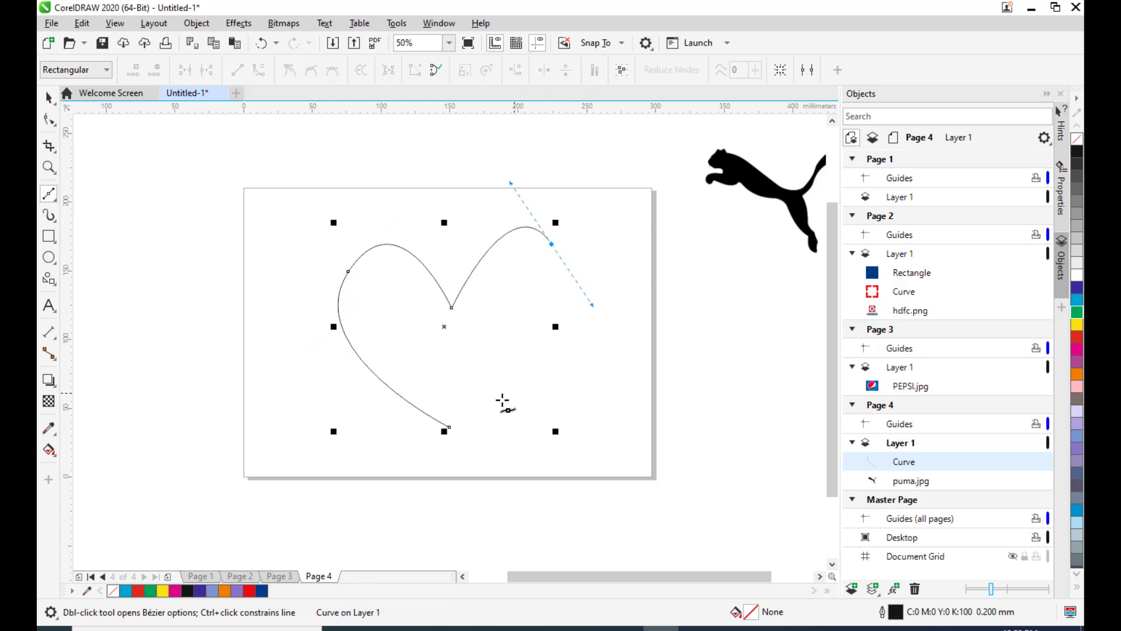
pyautogui.click(449, 427)
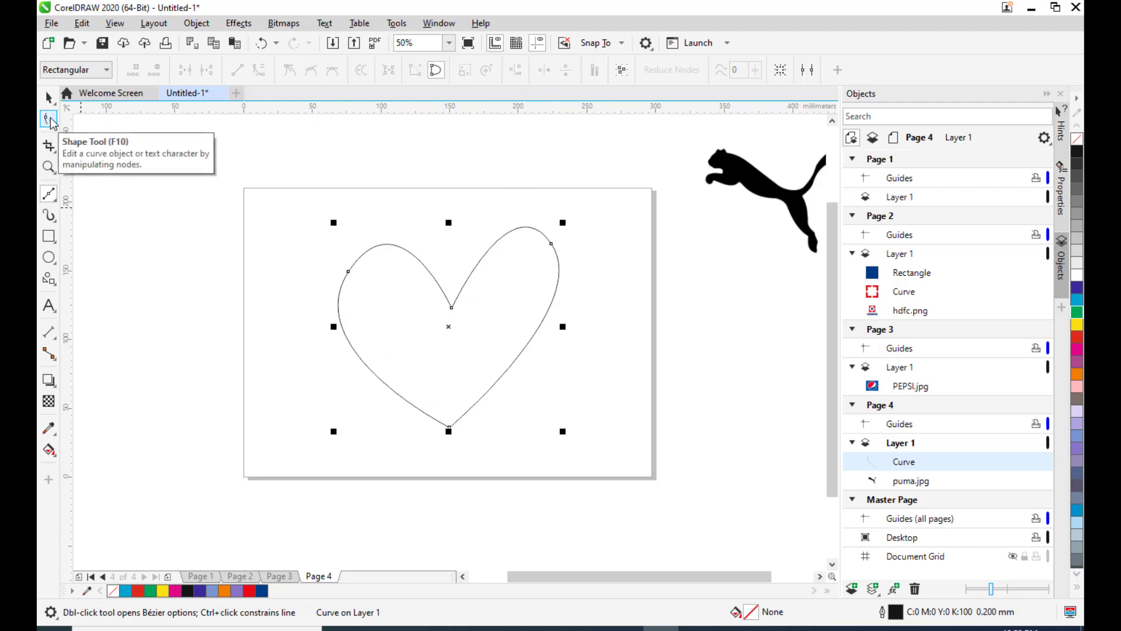
# Widen the heart's right lobe by adjusting its node and handle, and pull the bottom point down near the page's lower edge.
pyautogui.click(49, 119)
pyautogui.click(551, 244)
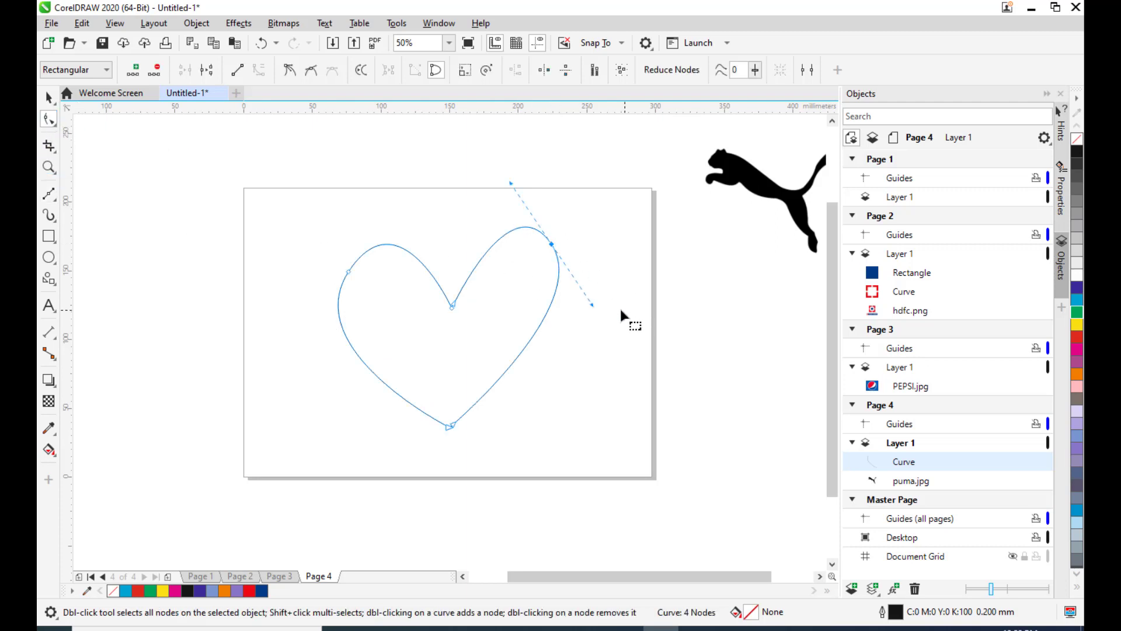
pyautogui.moveTo(593, 305); pyautogui.dragTo(604, 296)
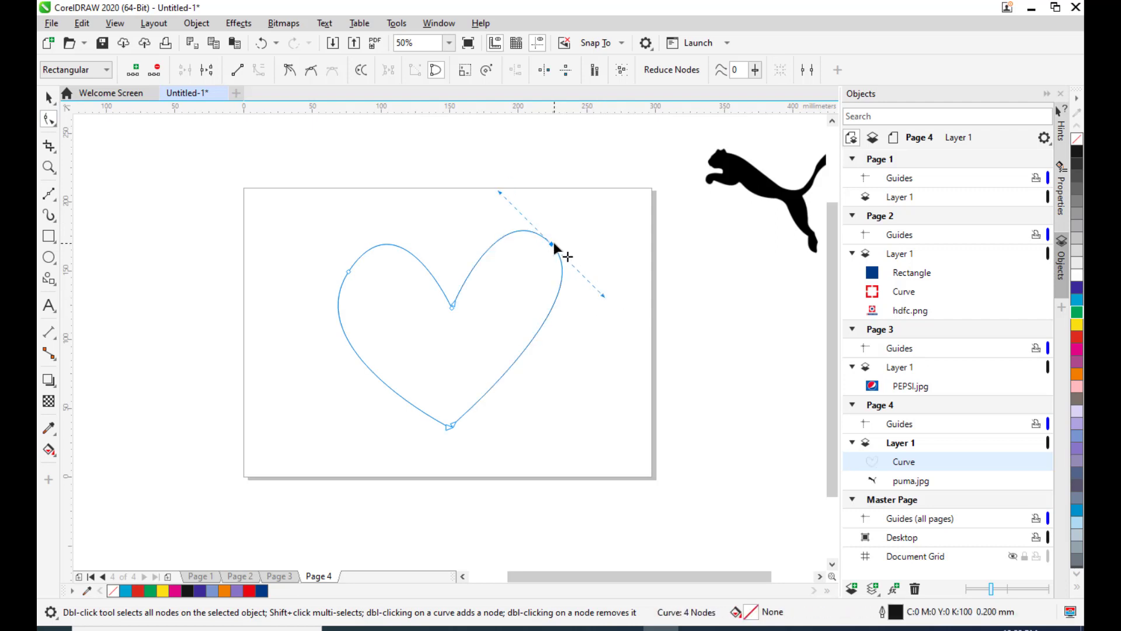
pyautogui.moveTo(552, 243); pyautogui.dragTo(571, 247)
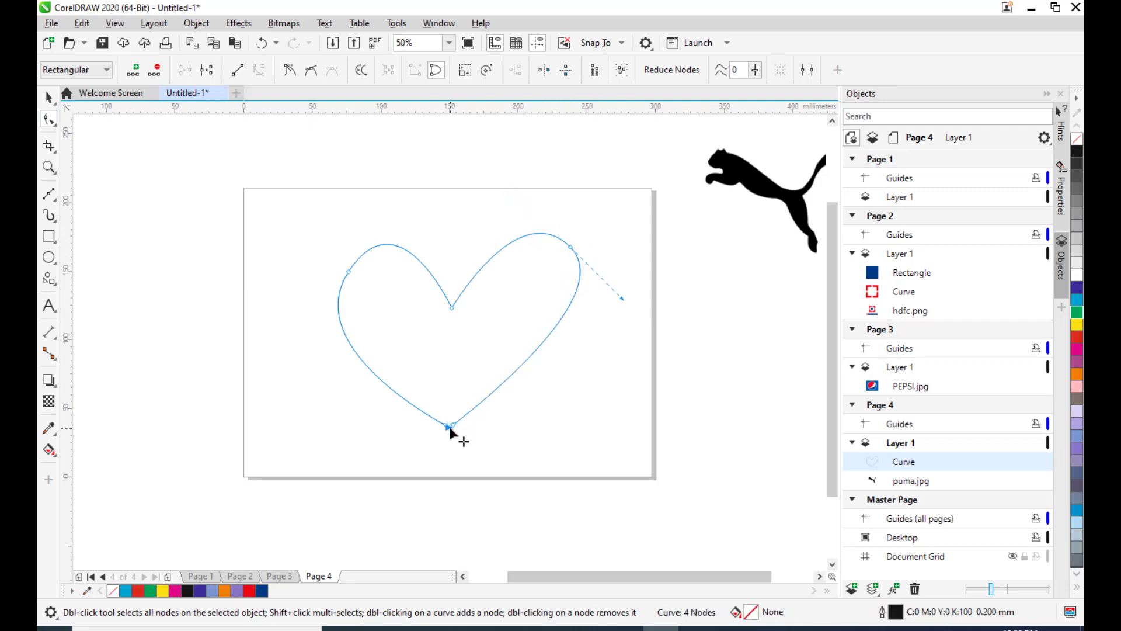
pyautogui.moveTo(451, 427); pyautogui.dragTo(461, 471)
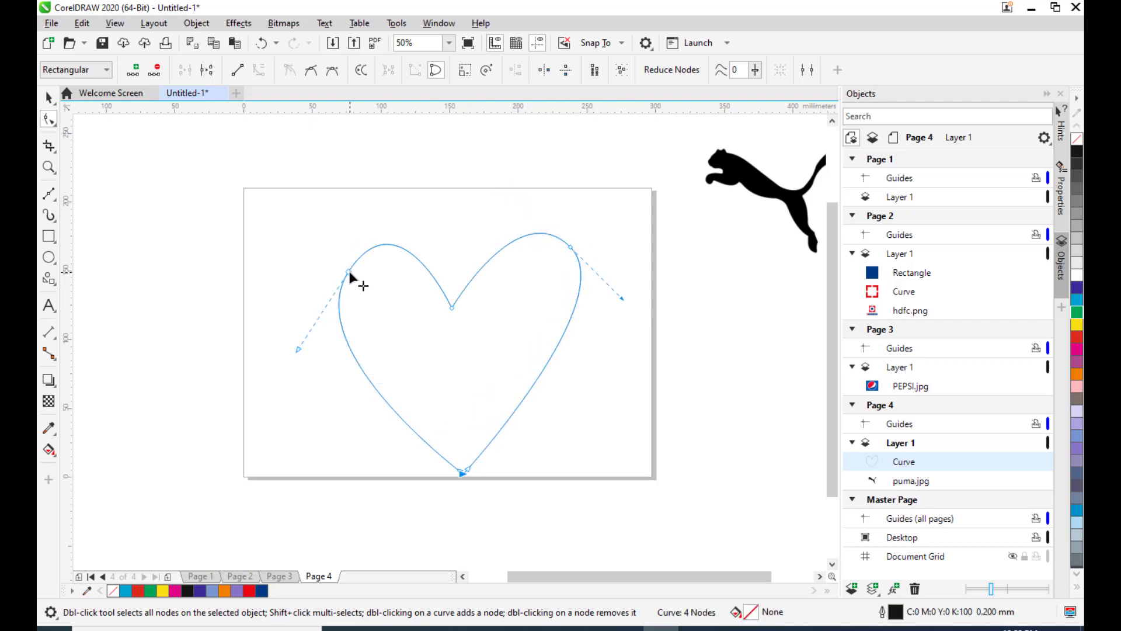
# Balance the two lobes by moving the left and right lobe nodes outward and up and raising the notch slightly.
pyautogui.moveTo(348, 272); pyautogui.dragTo(331, 266)
pyautogui.moveTo(451, 305); pyautogui.dragTo(452, 295)
pyautogui.moveTo(570, 246); pyautogui.dragTo(557, 249)
pyautogui.moveTo(331, 267); pyautogui.dragTo(327, 254)
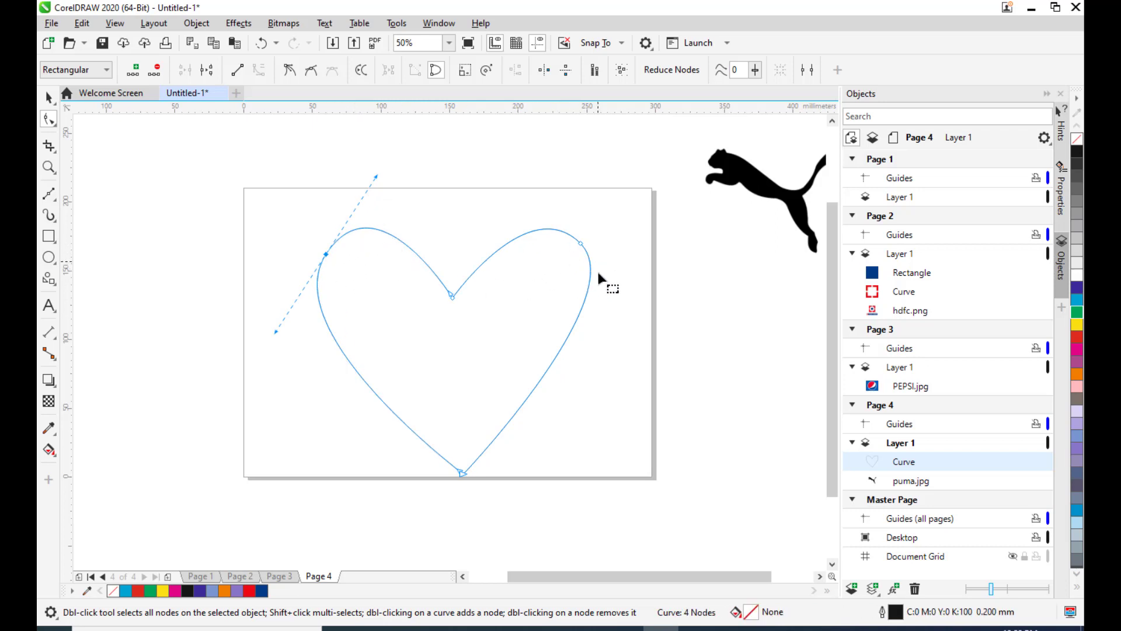
pyautogui.moveTo(577, 248); pyautogui.dragTo(581, 238)
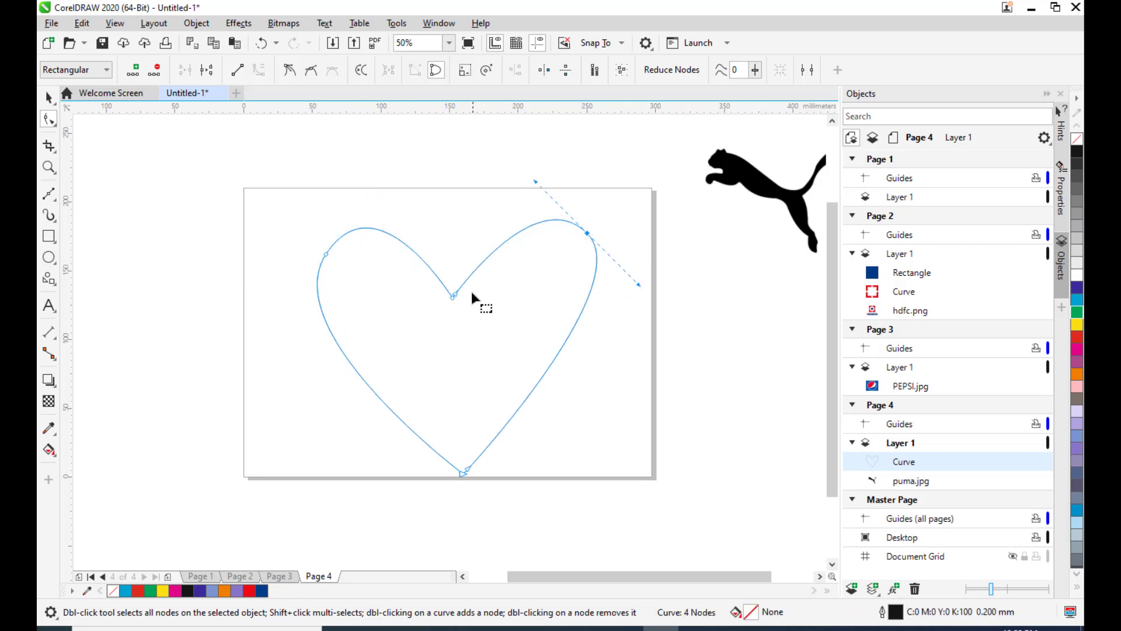
# Raise the heart's top notch and bottom point so the shape is about 203 mm wide and 166 mm high.
pyautogui.click(453, 294)
pyautogui.moveTo(451, 296); pyautogui.dragTo(455, 278)
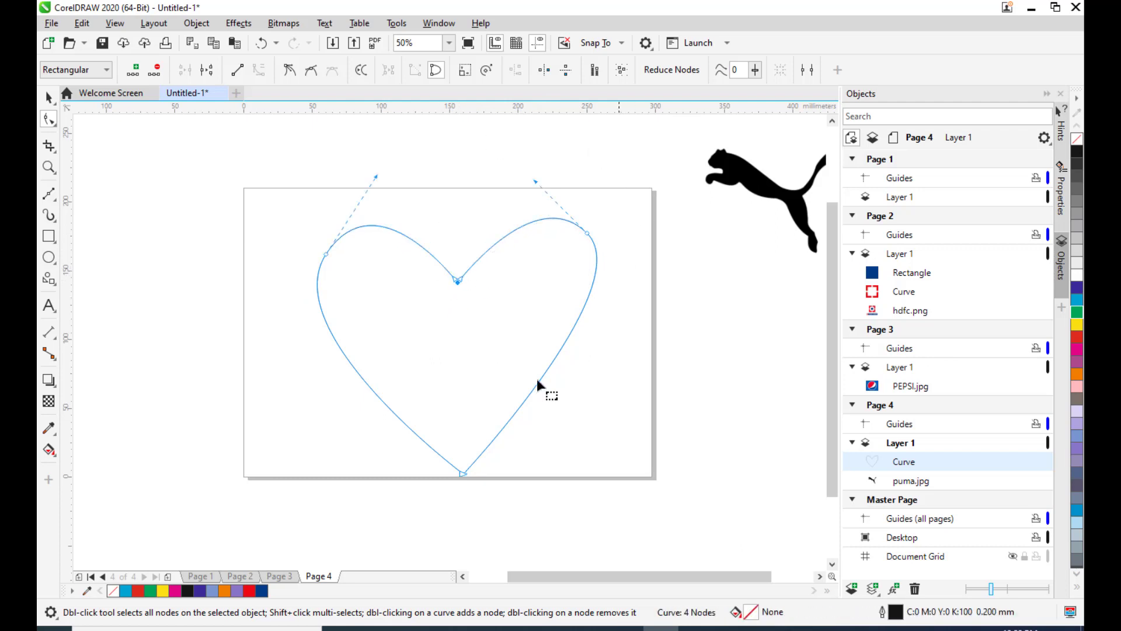
pyautogui.click(585, 231)
pyautogui.moveTo(461, 473); pyautogui.dragTo(463, 445)
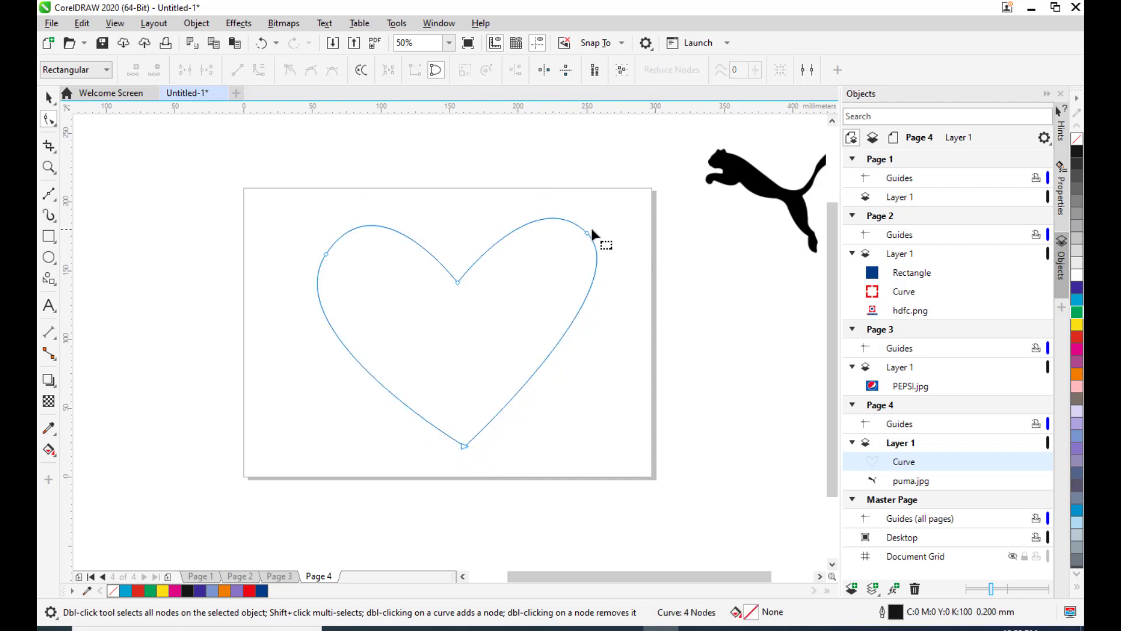
# Delete the whole heart curve from Page 4.
pyautogui.click(49, 97)
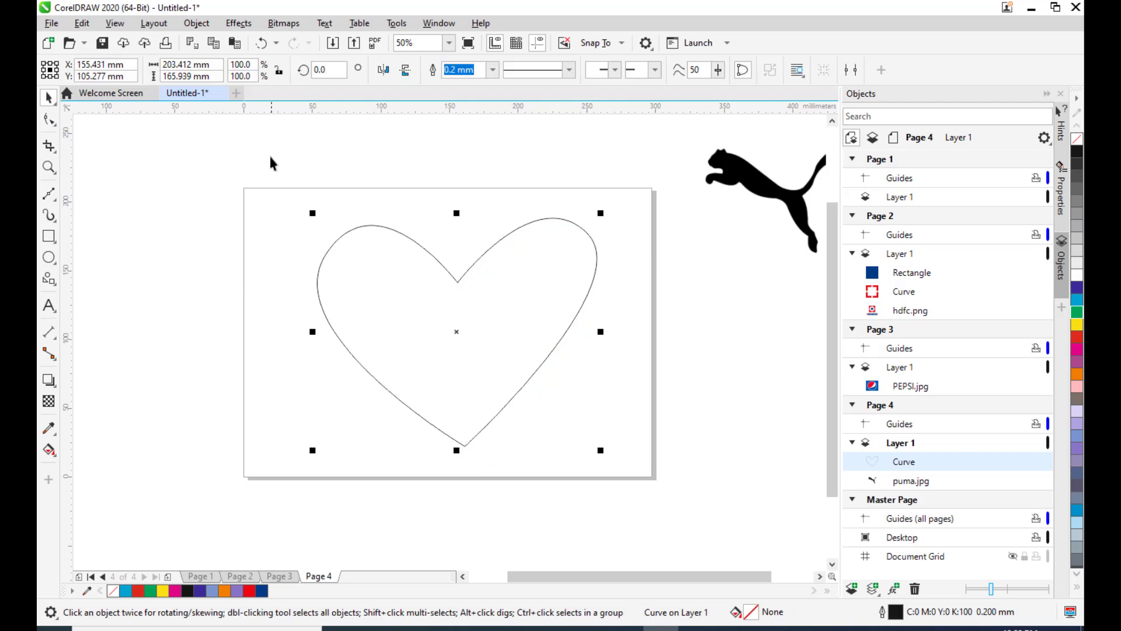
pyautogui.moveTo(274, 160); pyautogui.dragTo(724, 534)
pyautogui.press('Delete')
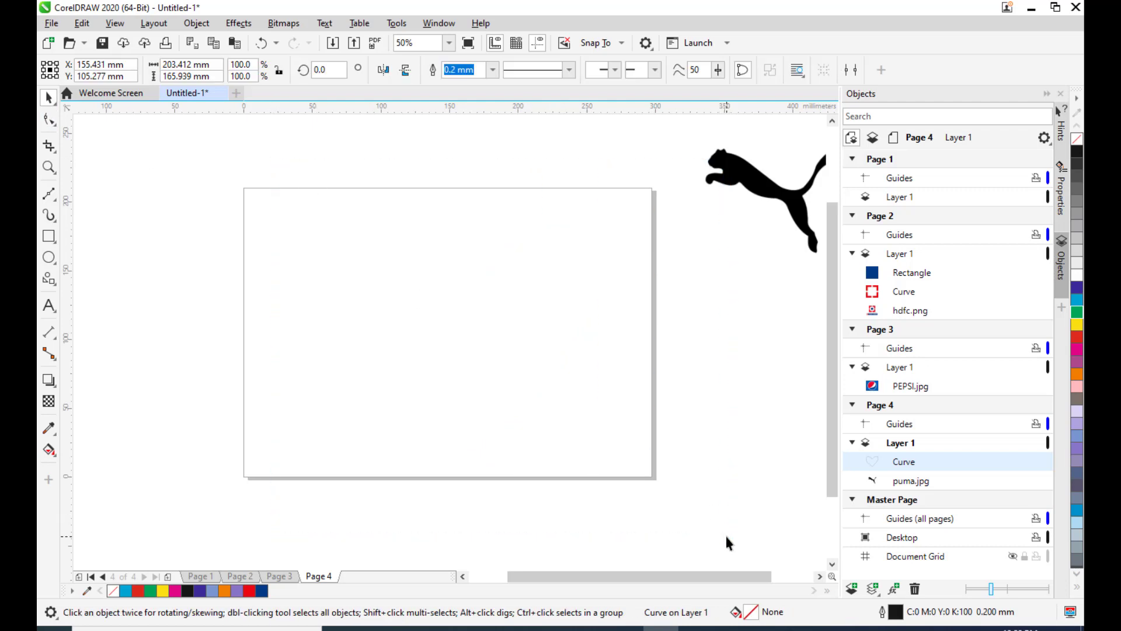
# Draw a closed, straight-sided heart outline with six nodes, about 194 mm wide, on the page using the Bézier tool.
pyautogui.click(49, 193)
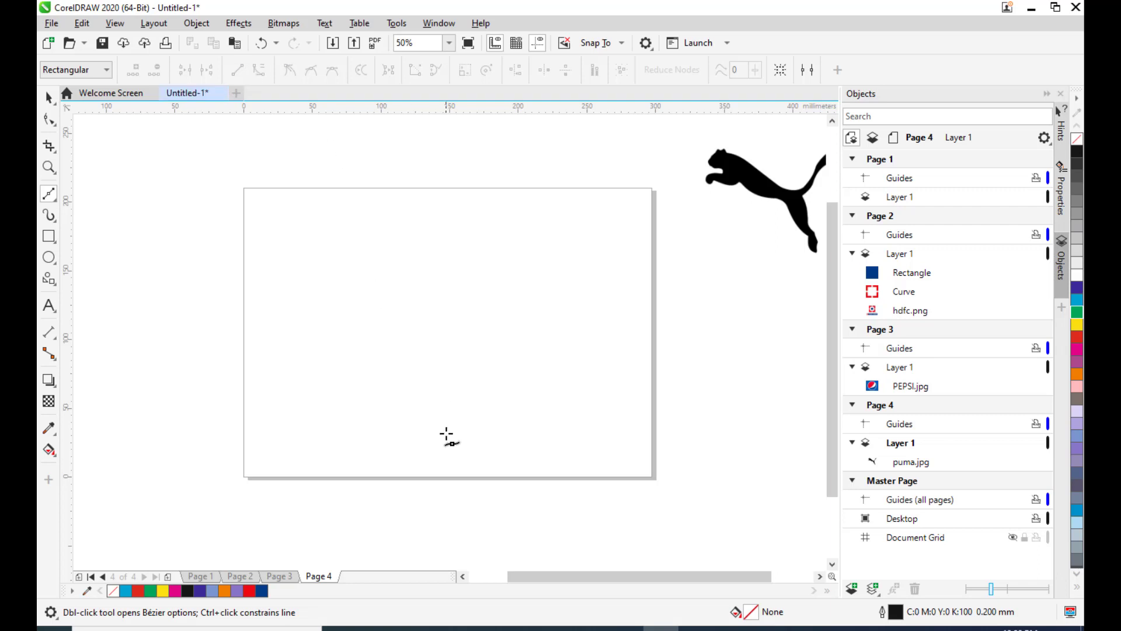
pyautogui.click(451, 444)
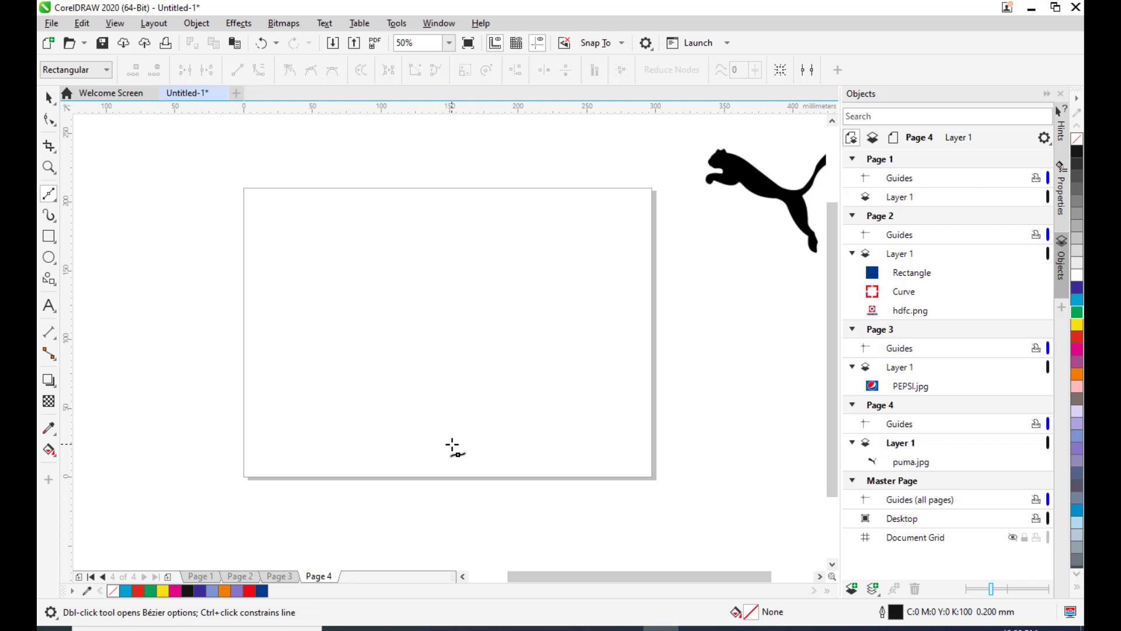
pyautogui.click(430, 232)
pyautogui.click(476, 311)
pyautogui.click(525, 229)
pyautogui.click(600, 231)
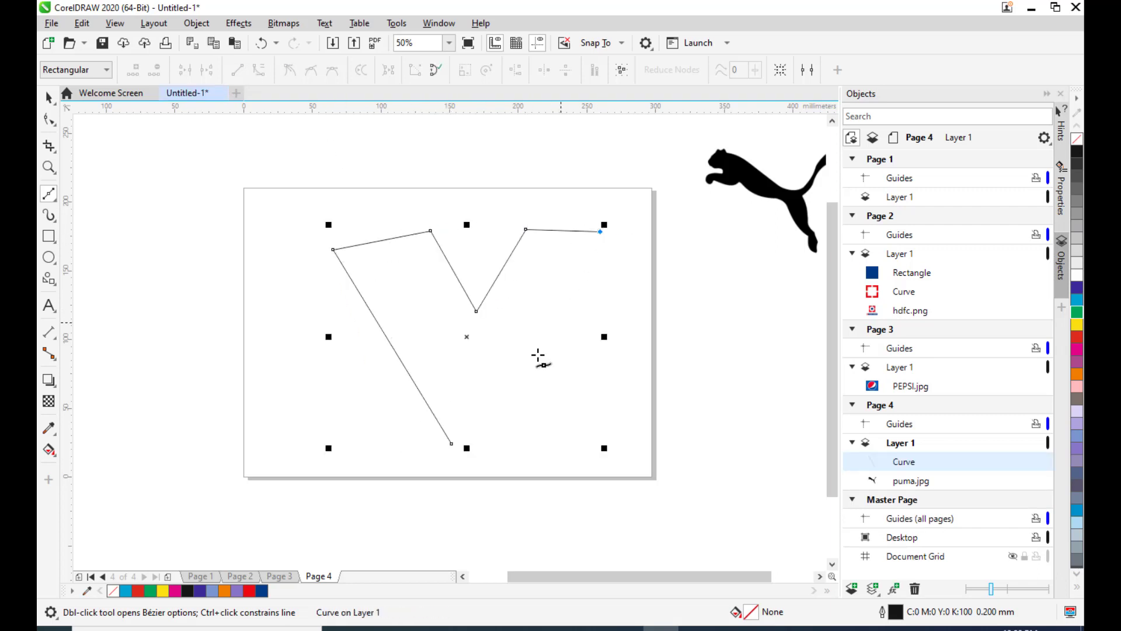
pyautogui.click(451, 443)
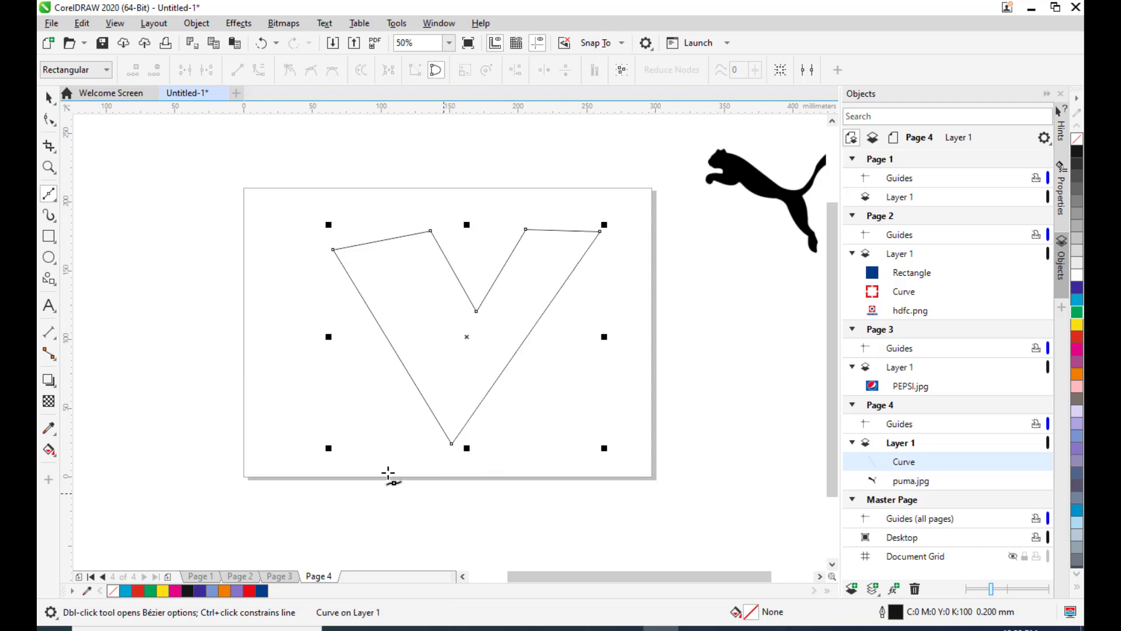
# Move the outline's bottom node sideways so it sits directly beneath the top notch.
pyautogui.click(49, 120)
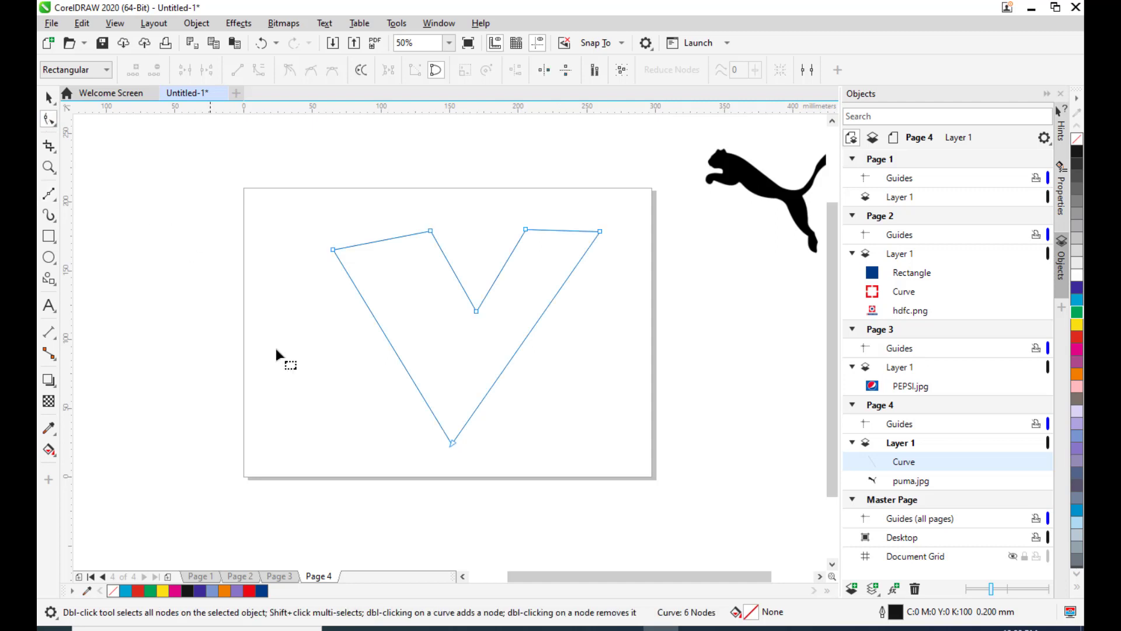
pyautogui.click(429, 231)
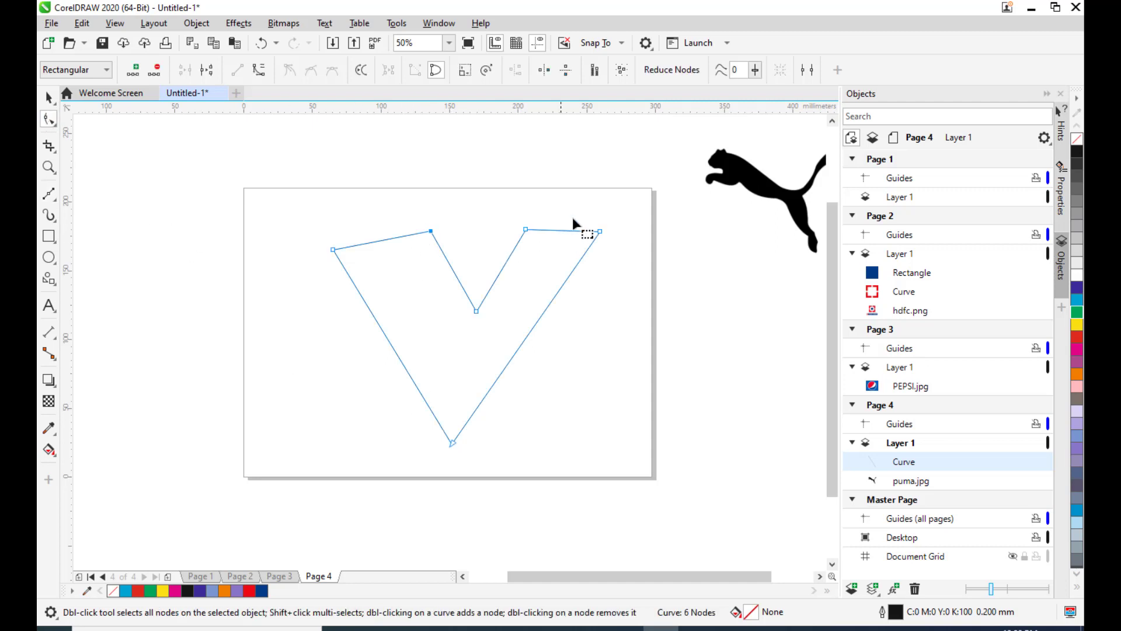
pyautogui.click(525, 230)
pyautogui.click(601, 232)
pyautogui.click(476, 311)
pyautogui.moveTo(454, 440); pyautogui.dragTo(478, 449)
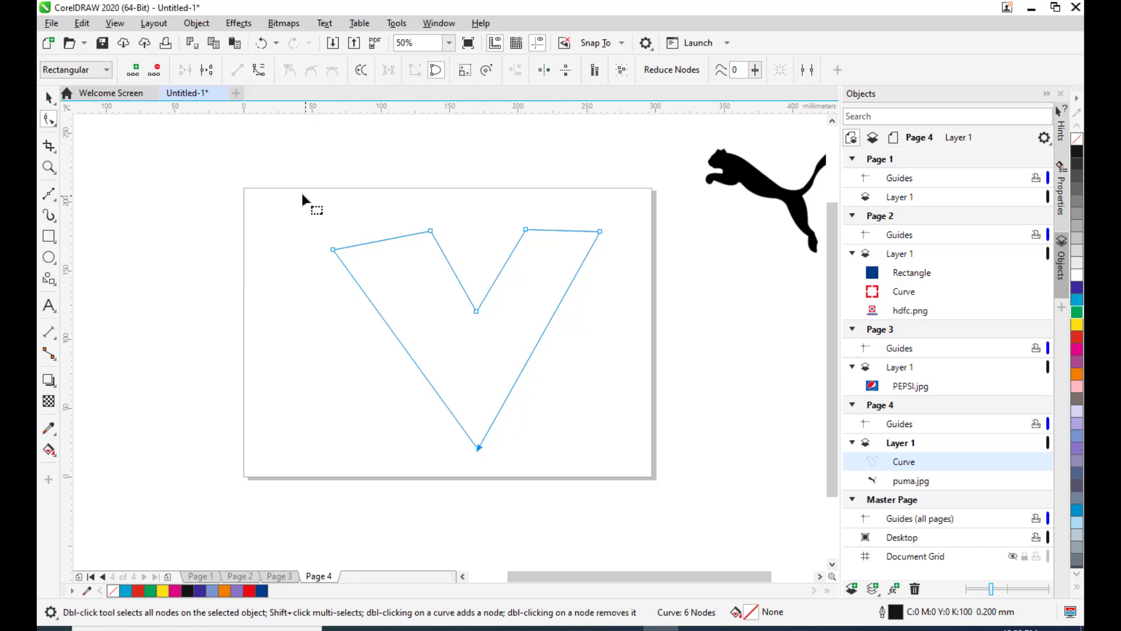
# Convert all line segments of the six-node outline to curves and deselect the nodes.
pyautogui.moveTo(295, 191); pyautogui.dragTo(646, 509)
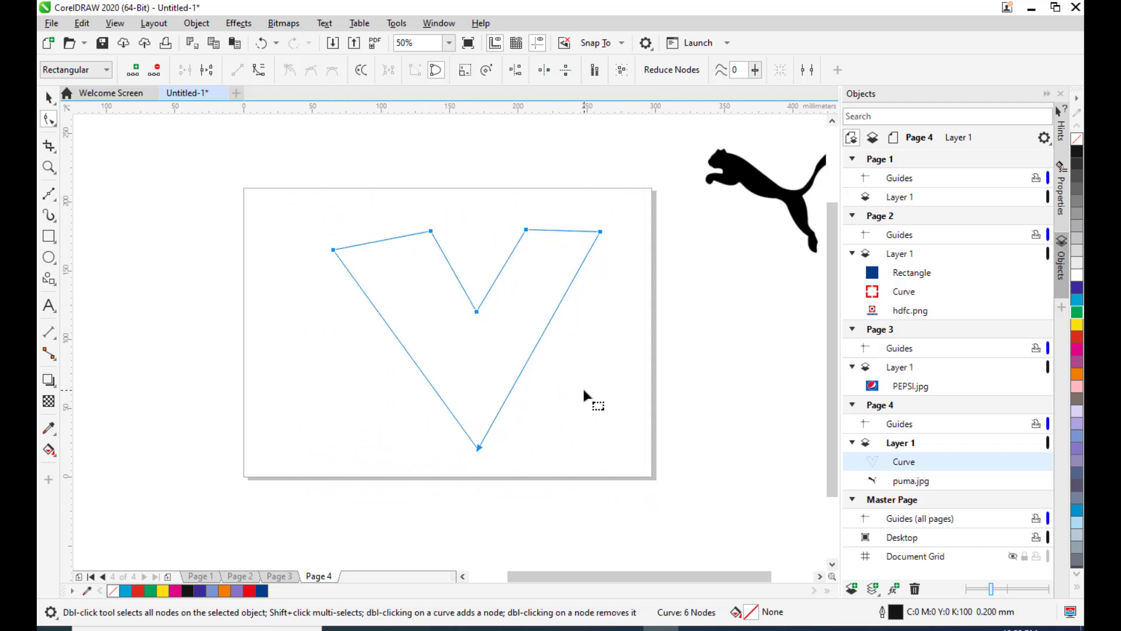
pyautogui.click(260, 71)
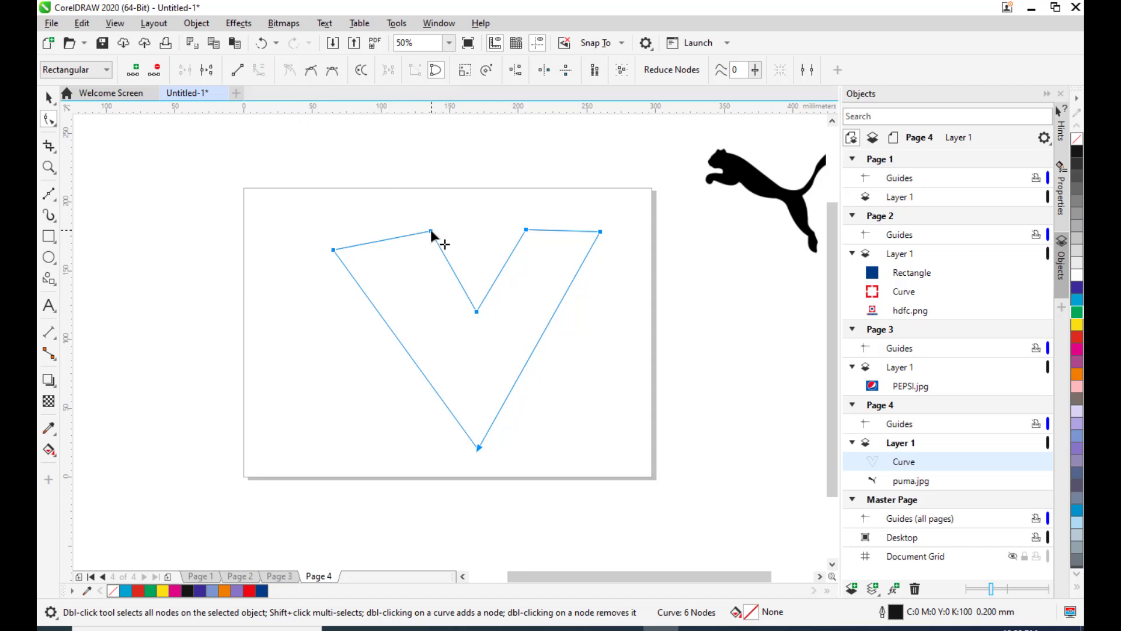
pyautogui.click(468, 215)
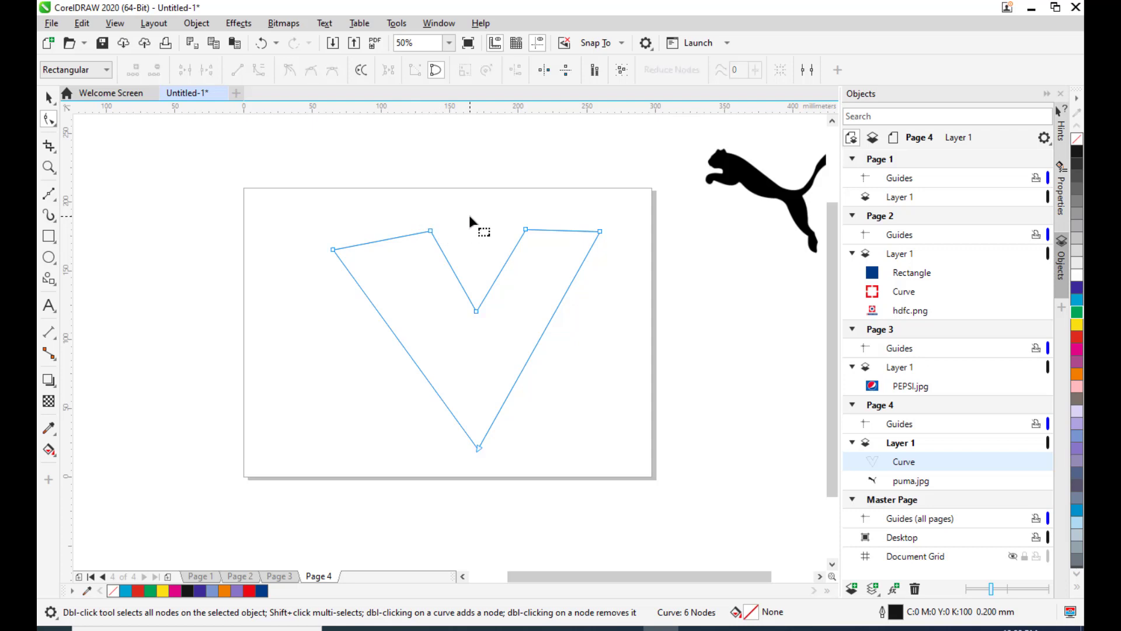
# Bend the segments on both sides of the two inner top nodes with their handles to start rounding the lobes.
pyautogui.click(430, 230)
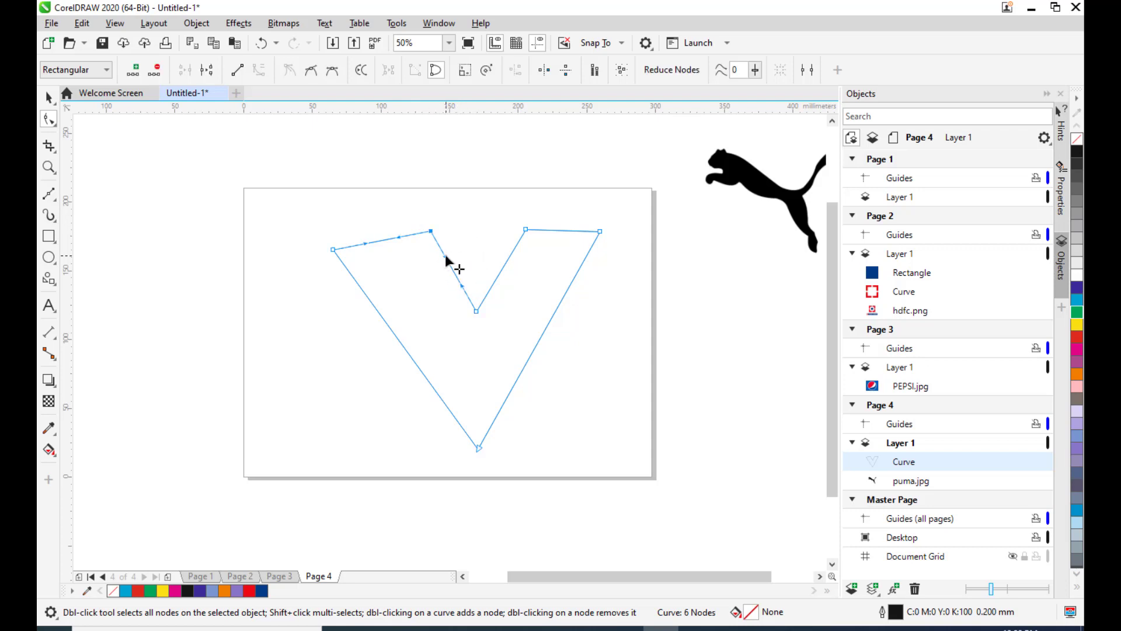
pyautogui.moveTo(446, 256); pyautogui.dragTo(393, 210)
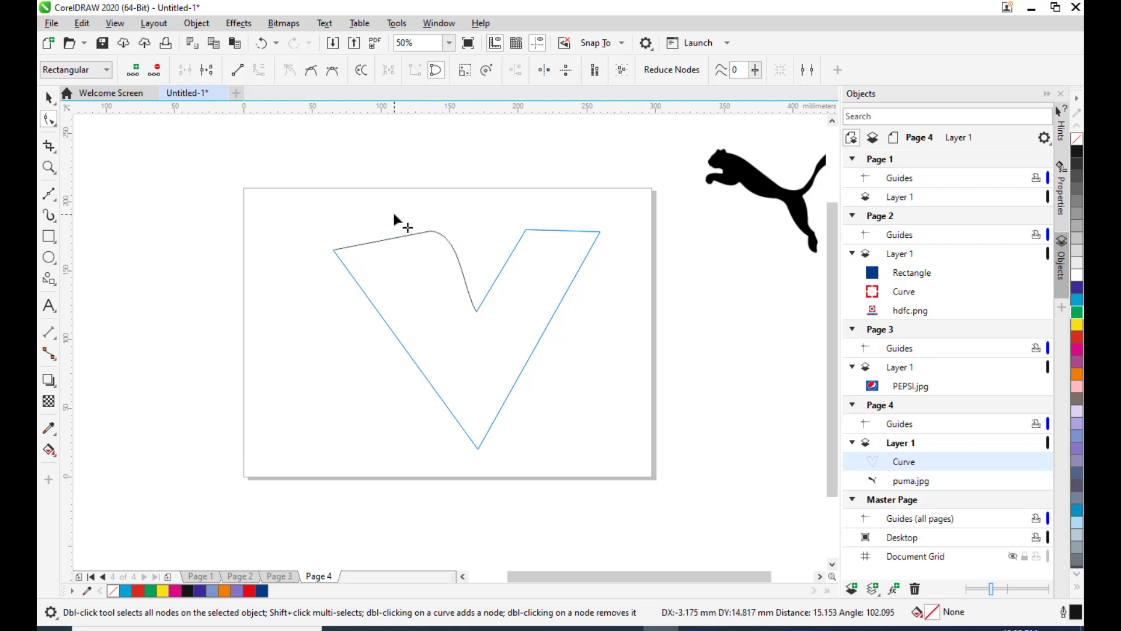
pyautogui.click(524, 230)
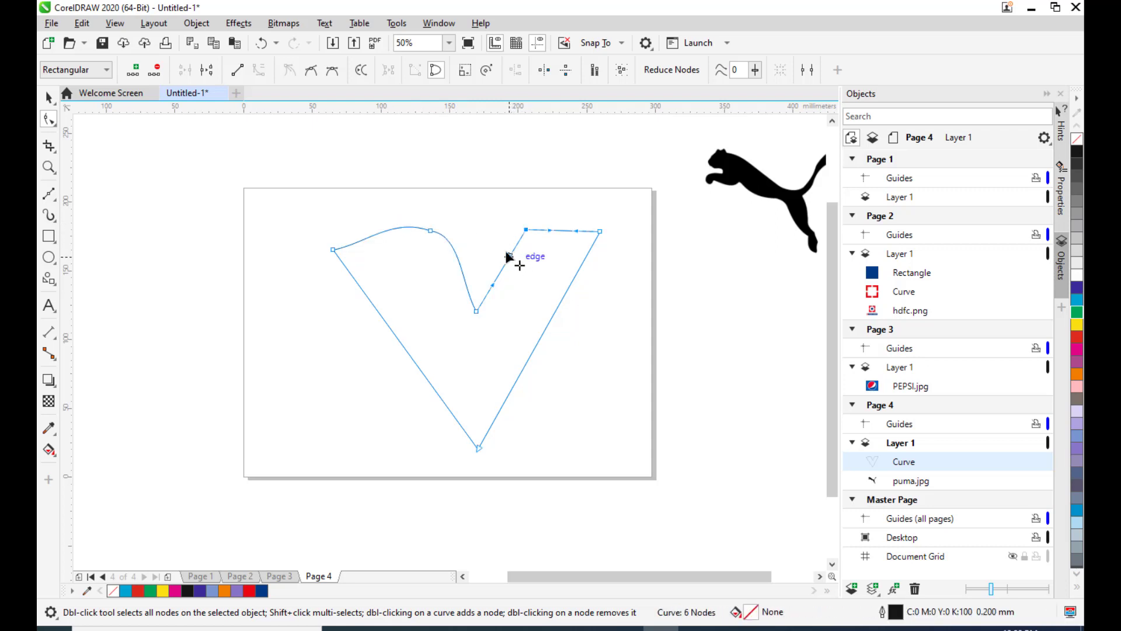
pyautogui.moveTo(514, 243); pyautogui.dragTo(551, 216)
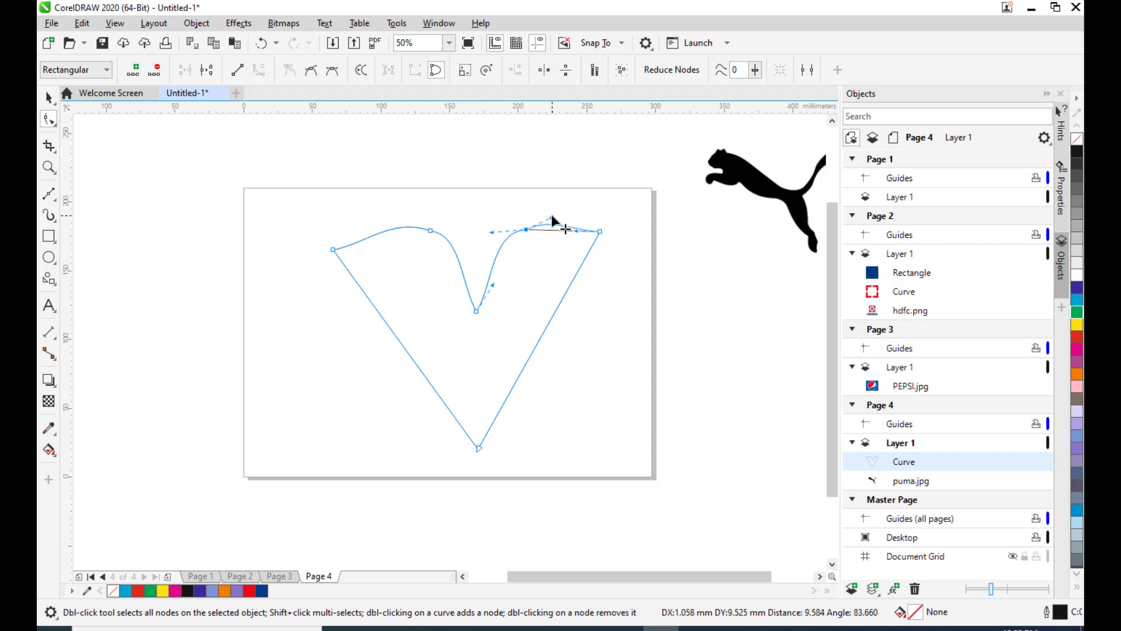
# Round the heart's outer left corner by pulling its upper handle straight up and its lower handle outward.
pyautogui.click(332, 249)
pyautogui.moveTo(366, 244); pyautogui.dragTo(334, 211)
pyautogui.moveTo(380, 320); pyautogui.dragTo(349, 330)
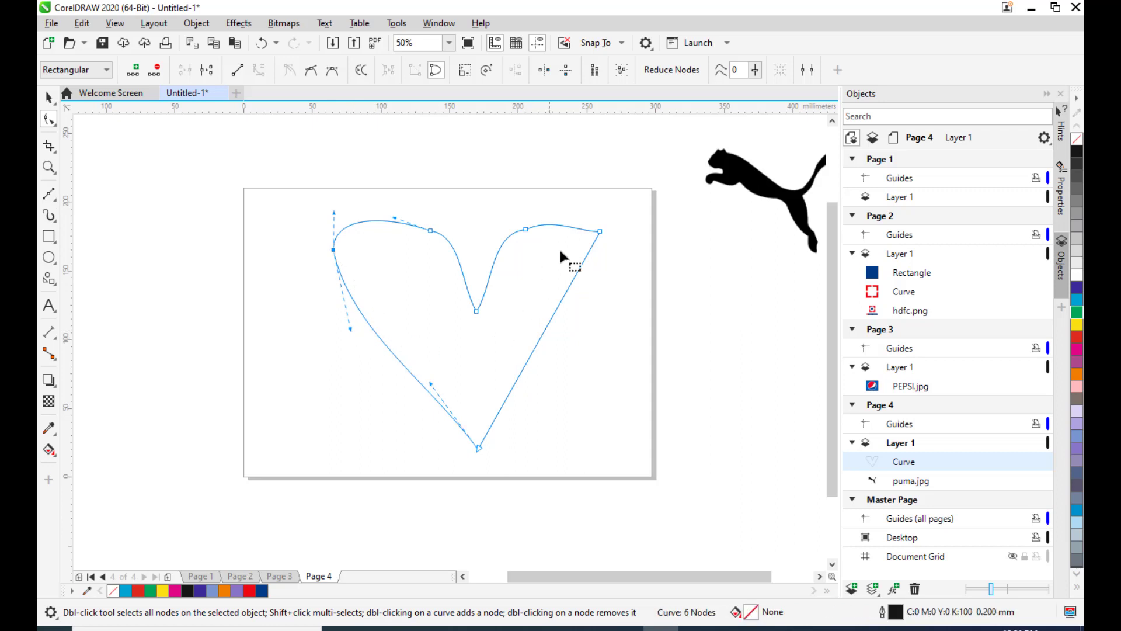
# Round the outer right corner with its two handles and spread the bottom node's handles to fill out the lower sides.
pyautogui.click(599, 232)
pyautogui.moveTo(559, 304); pyautogui.dragTo(600, 323)
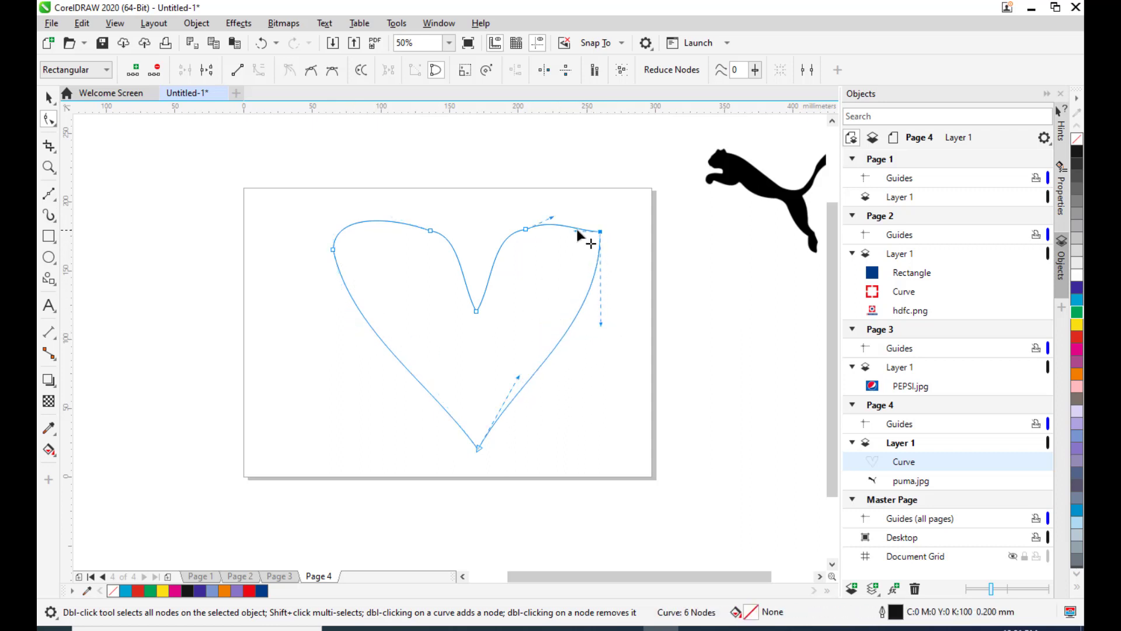
pyautogui.moveTo(577, 231); pyautogui.dragTo(579, 219)
pyautogui.moveTo(518, 381); pyautogui.dragTo(525, 387)
pyautogui.moveTo(431, 385); pyautogui.dragTo(390, 416)
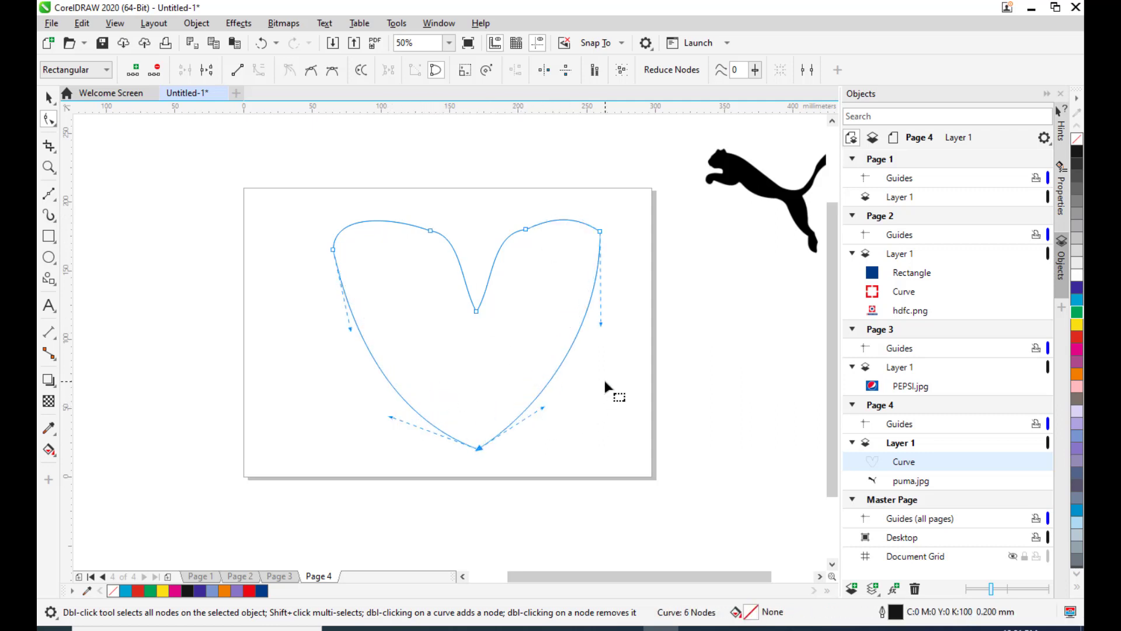
# Smooth the curves running into the notch from both inner top nodes and raise the right inner node slightly.
pyautogui.click(431, 230)
pyautogui.moveTo(456, 234); pyautogui.dragTo(457, 254)
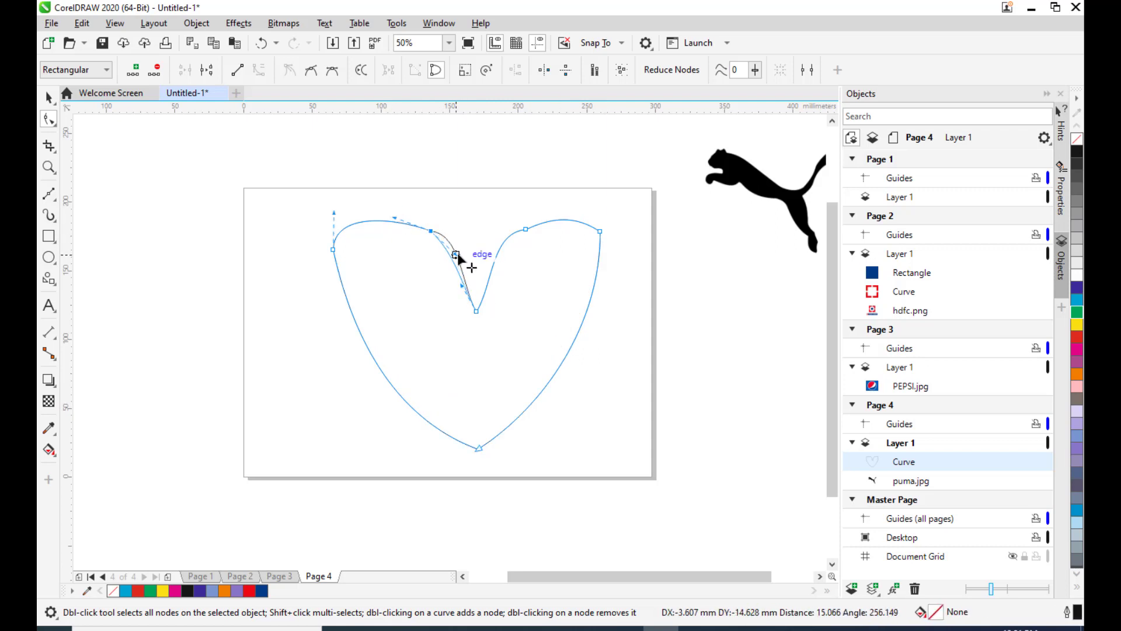
pyautogui.click(526, 230)
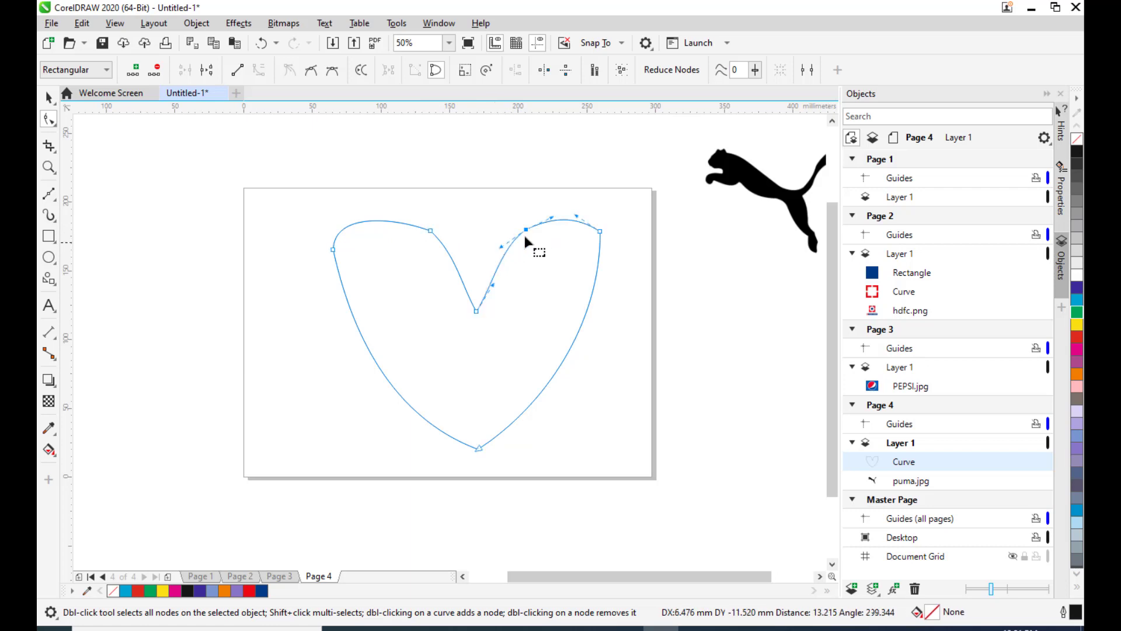
pyautogui.moveTo(525, 230); pyautogui.dragTo(522, 218)
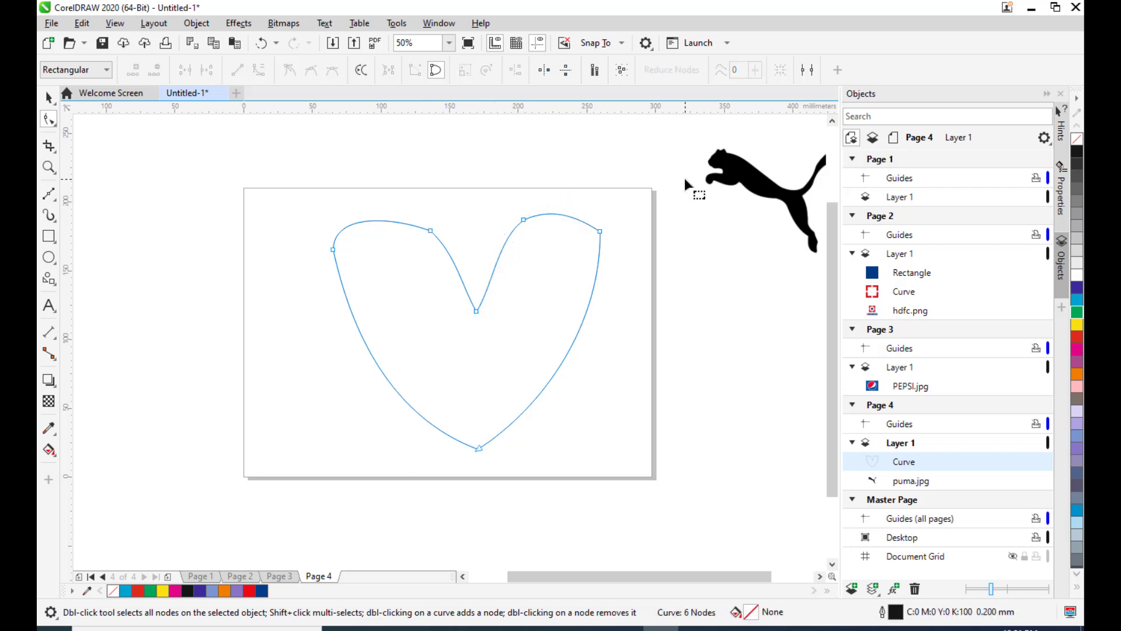
# Fill the finished heart curve with red (C:0 M:100 Y:100 K:0).
pyautogui.click(50, 99)
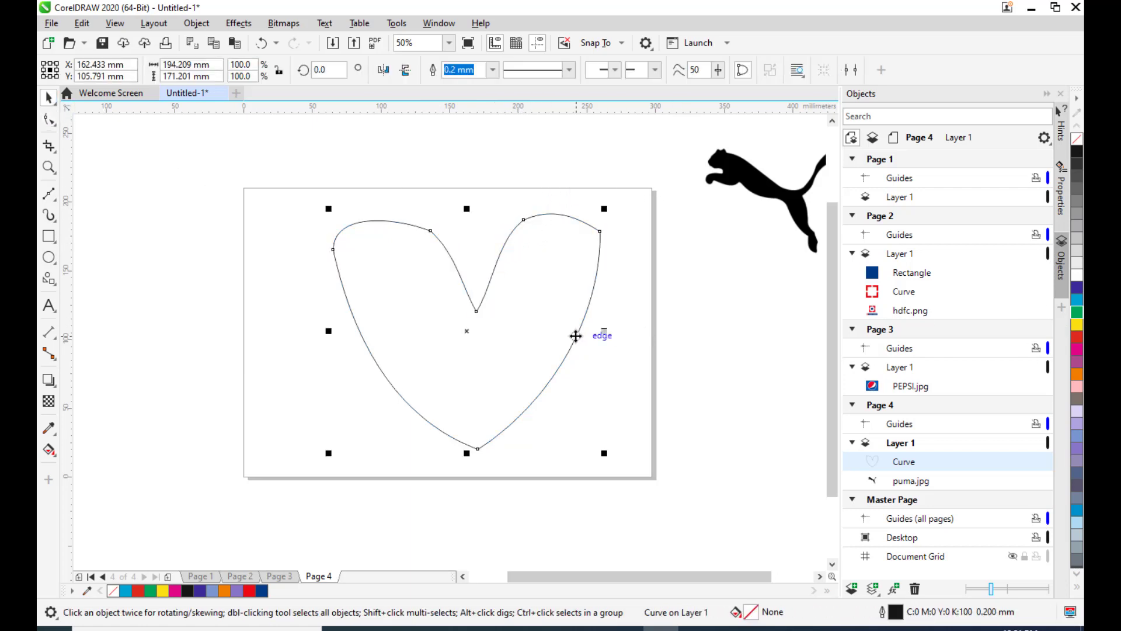
pyautogui.click(1074, 341)
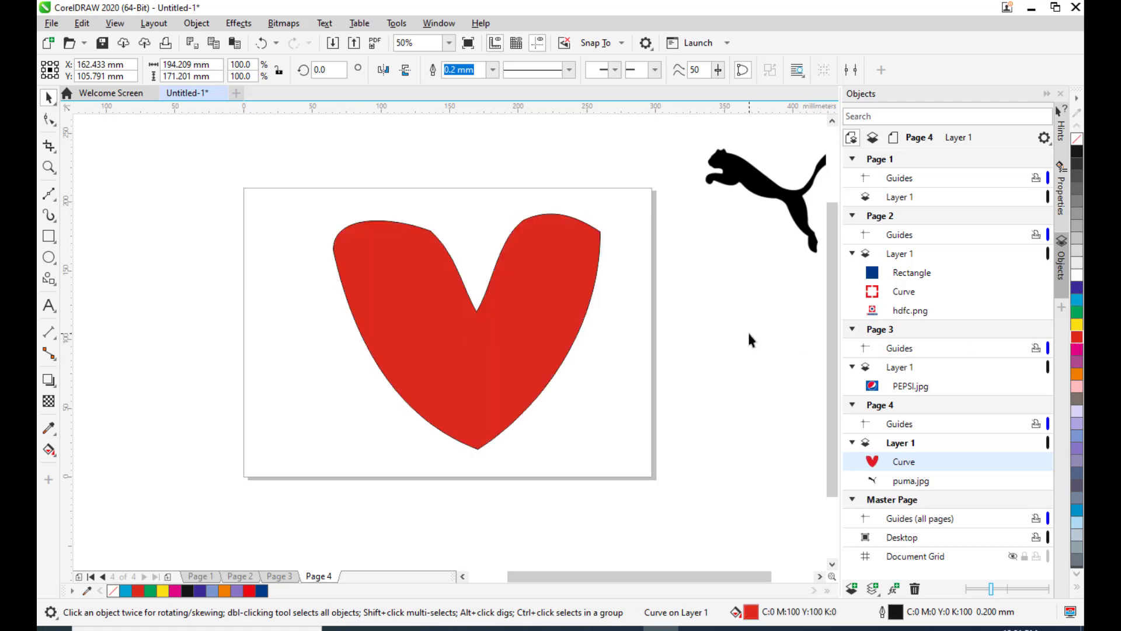
# Set the heart's outline width to None and delete the heart from the page.
pyautogui.click(493, 69)
pyautogui.click(461, 82)
pyautogui.click(490, 147)
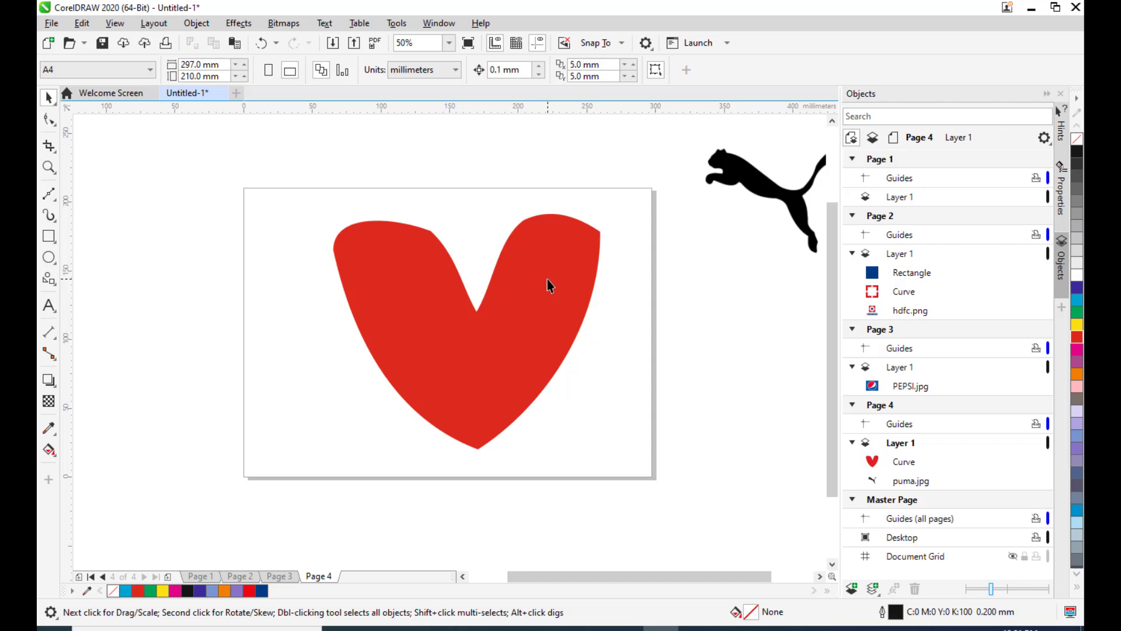
pyautogui.click(549, 285)
pyautogui.press('Delete')
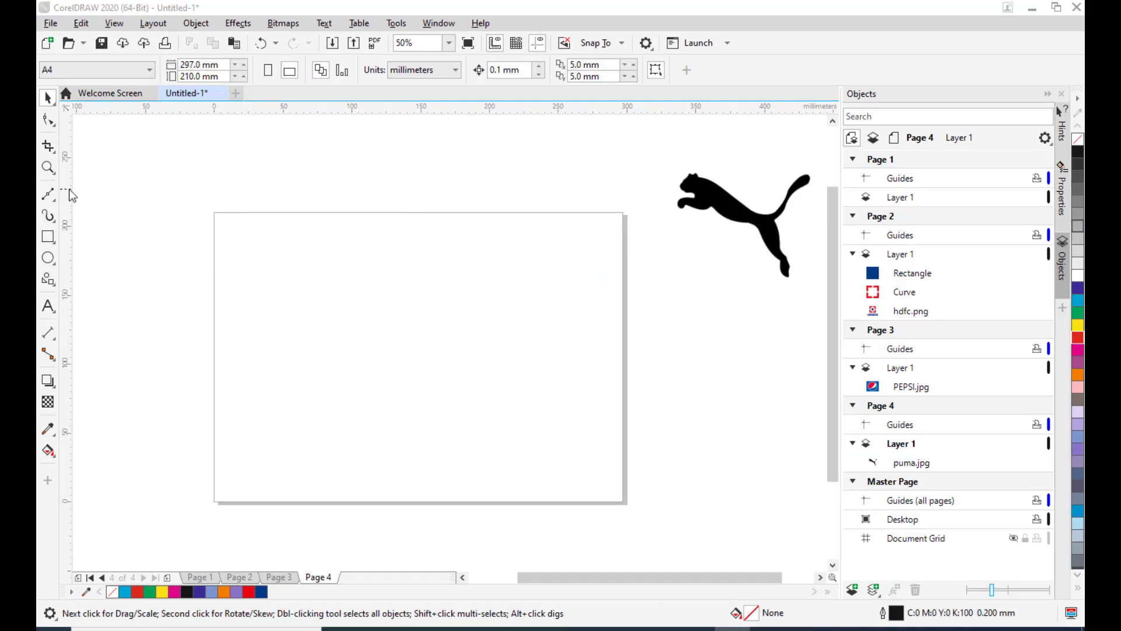
# Draw an open three-node wave with the Bézier tool across the page, about 182 mm wide and 59 mm high.
pyautogui.click(48, 193)
pyautogui.click(284, 343)
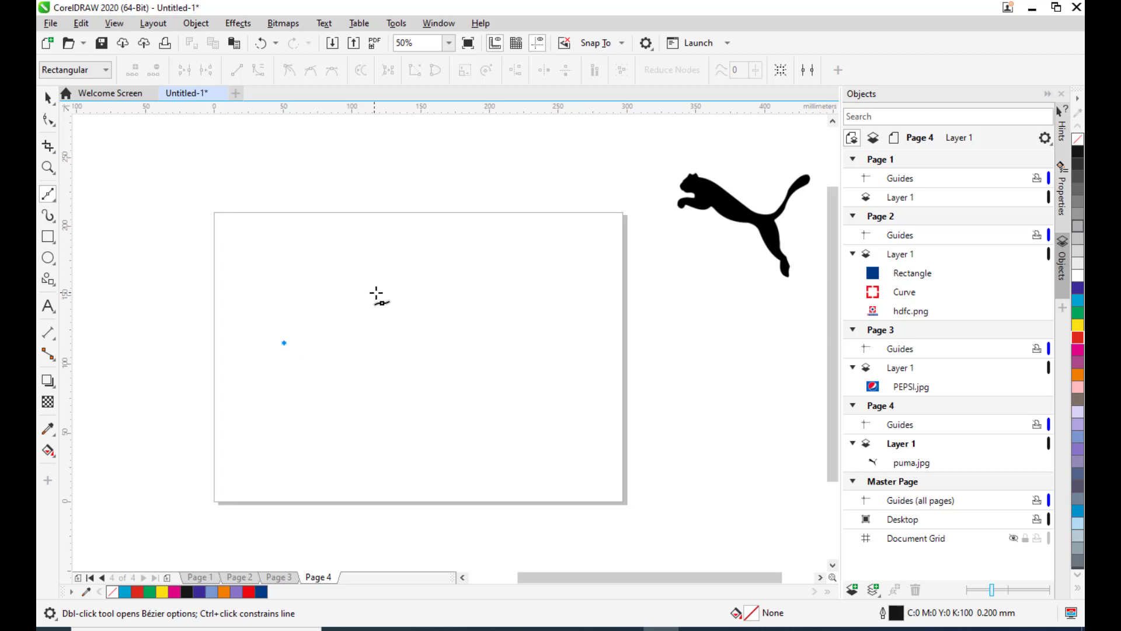
pyautogui.moveTo(376, 293); pyautogui.dragTo(459, 344)
pyautogui.click(534, 262)
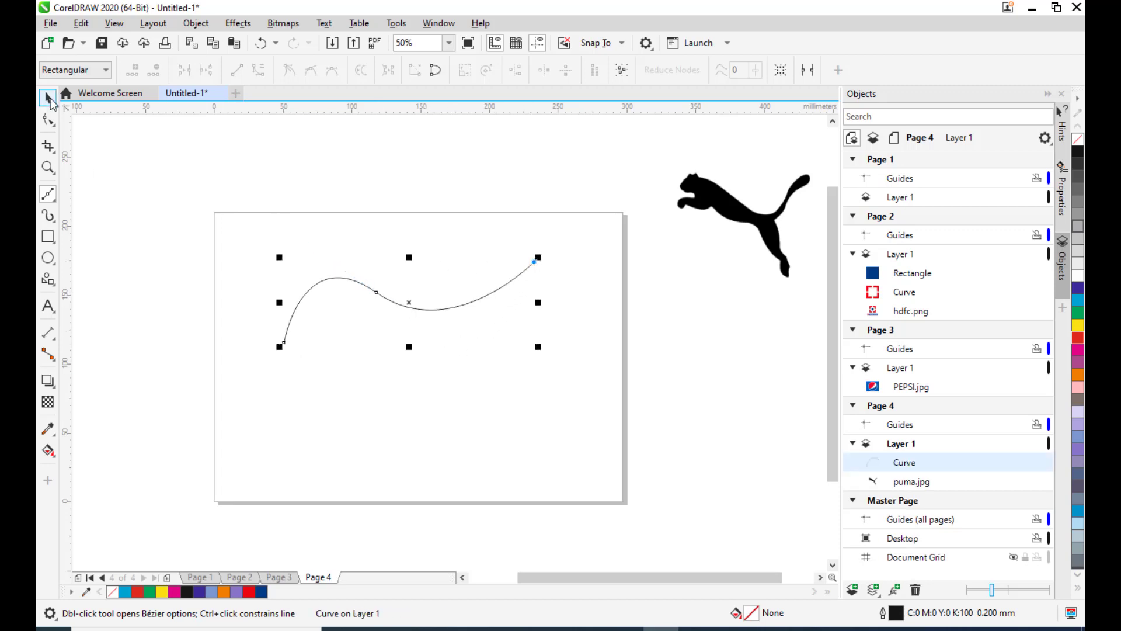
pyautogui.click(49, 98)
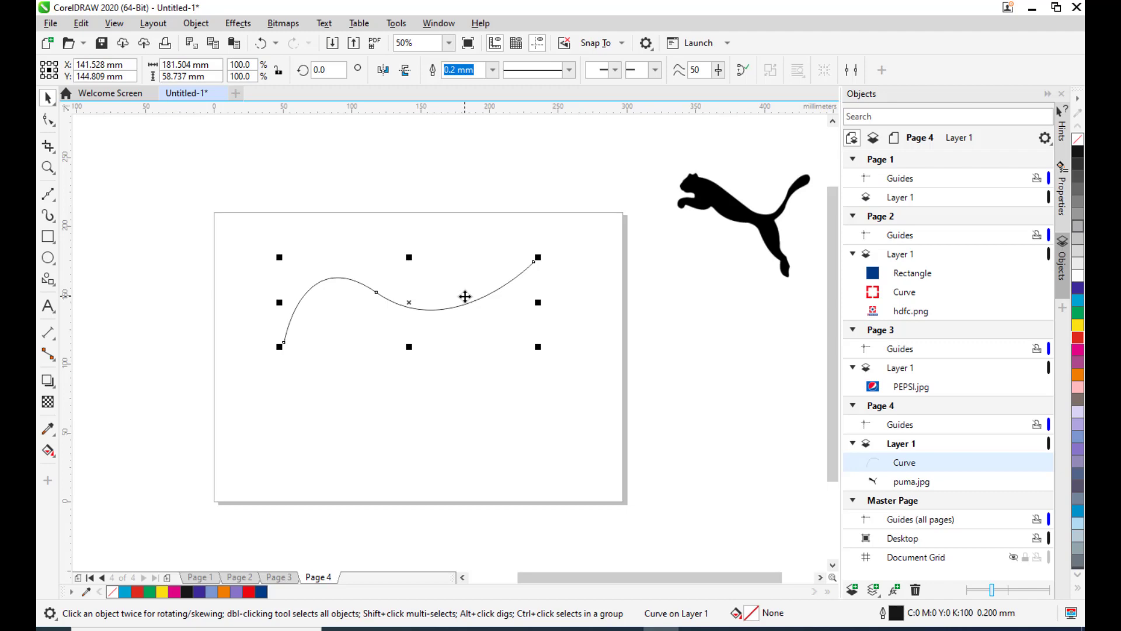
# Duplicate the wave curve and place the copy just below and slightly to the right of the original.
pyautogui.hotkey('ctrl', 'd')
pyautogui.moveTo(395, 295); pyautogui.dragTo(405, 343)
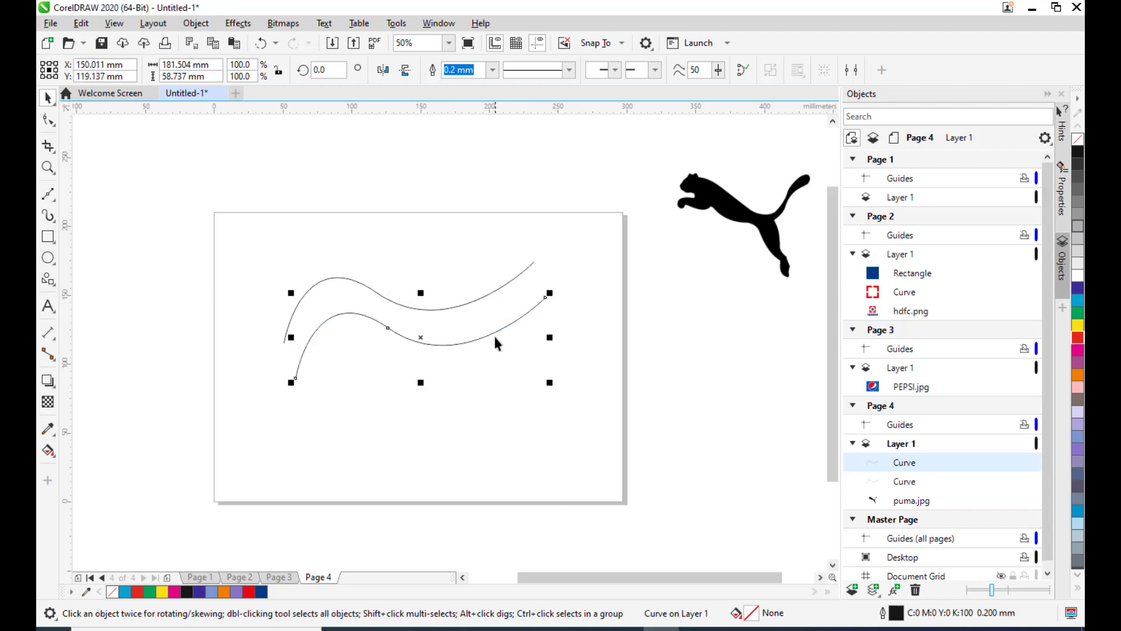
pyautogui.moveTo(495, 333); pyautogui.dragTo(498, 336)
pyautogui.click(542, 255)
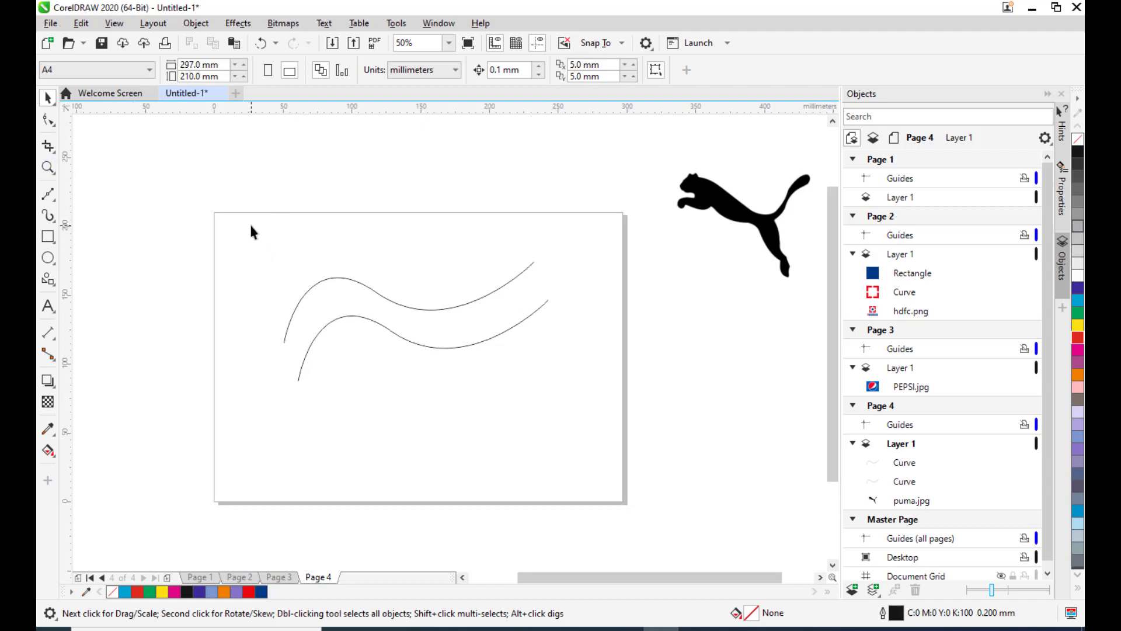
# Select both wave curves and join them into one closed shape with an endpoint tolerance of 40 mm.
pyautogui.moveTo(342, 286); pyautogui.dragTo(574, 428)
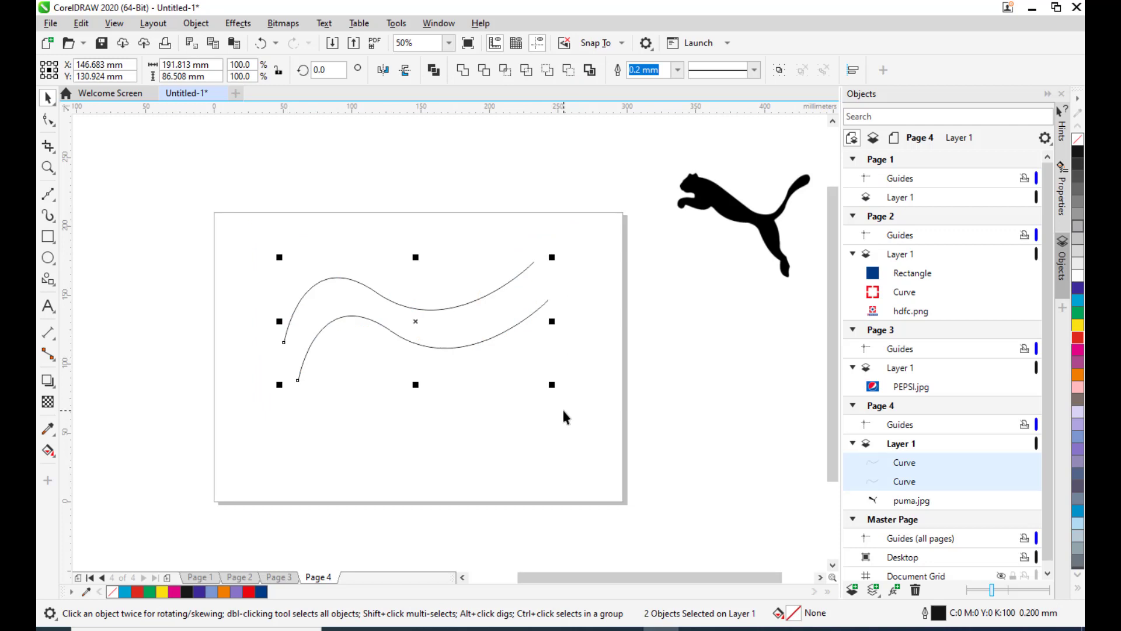
pyautogui.hotkey('ctrl', 'shift', 'j')
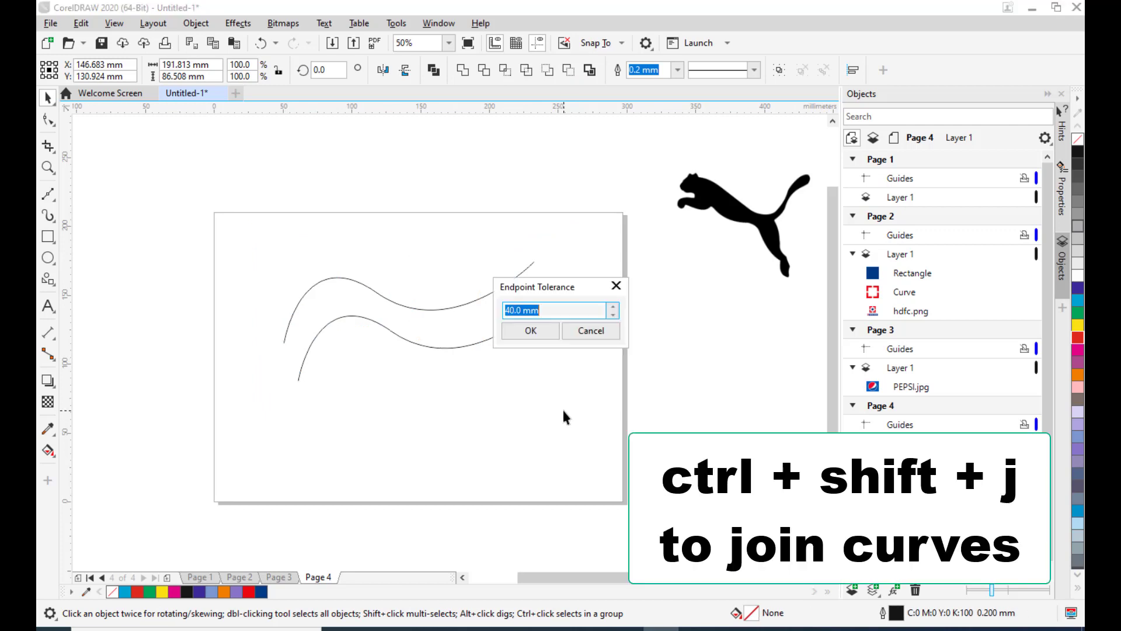
pyautogui.moveTo(522, 287); pyautogui.dragTo(585, 199)
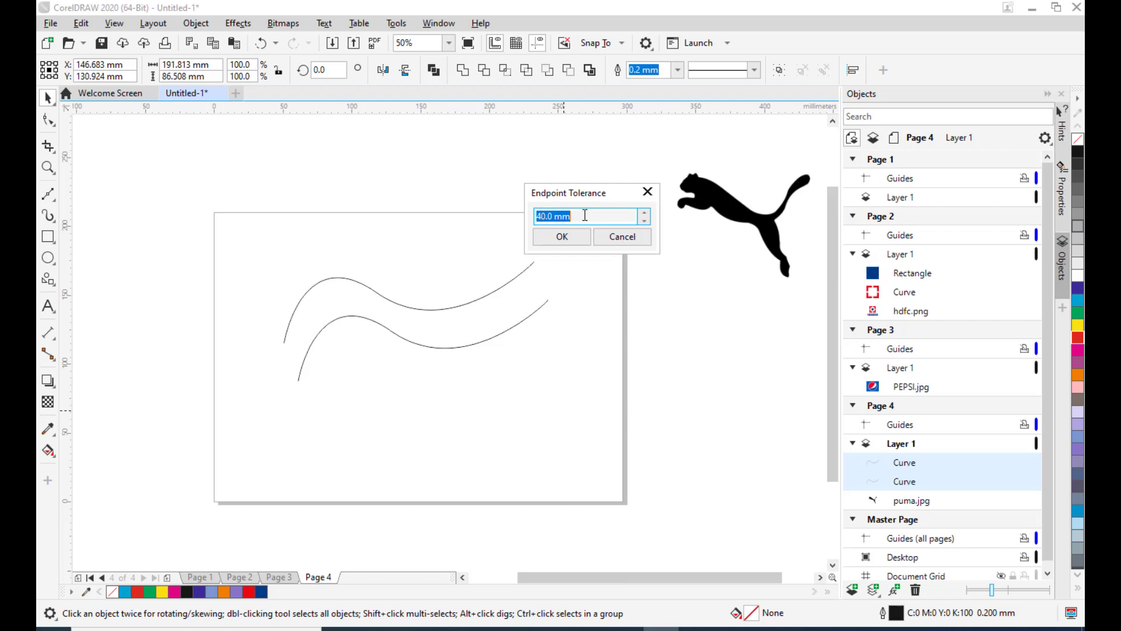
pyautogui.click(585, 216)
pyautogui.doubleClick(561, 216)
pyautogui.moveTo(566, 193)
pyautogui.mouseDown()
pyautogui.moveTo(593, 162)
pyautogui.moveTo(576, 176)
pyautogui.mouseUp()
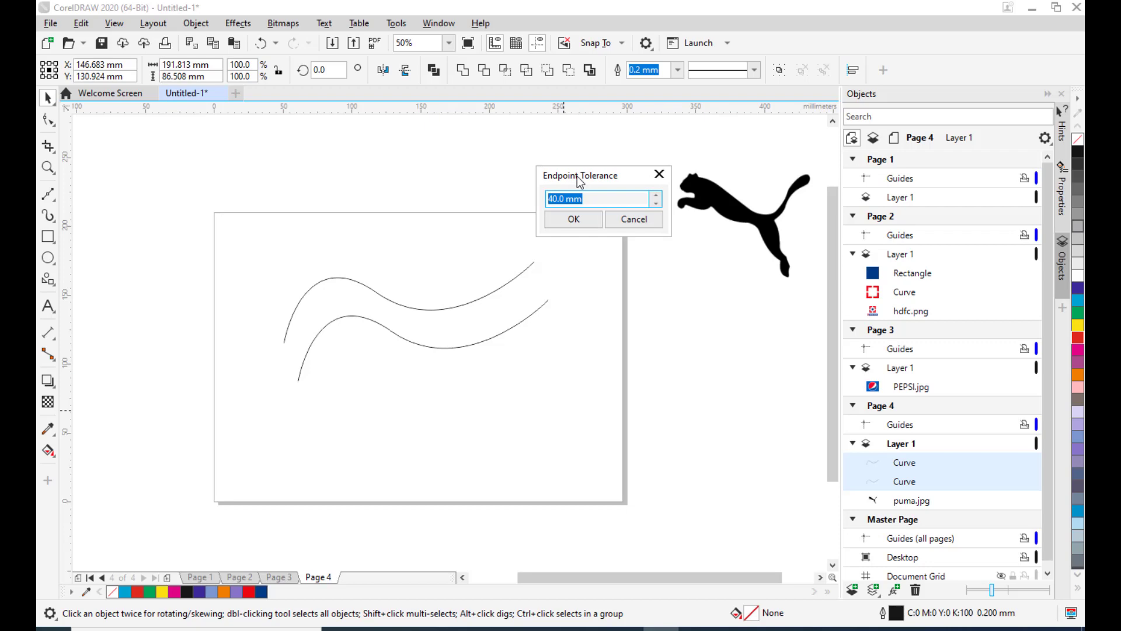
pyautogui.moveTo(580, 178); pyautogui.dragTo(582, 183)
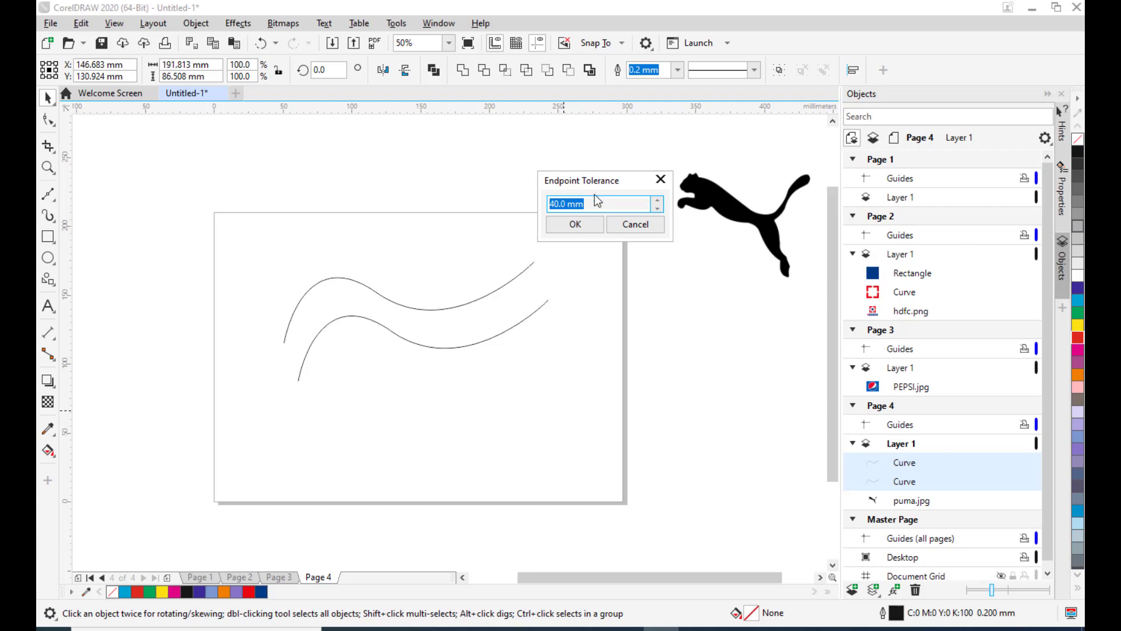
pyautogui.moveTo(600, 178)
pyautogui.mouseDown()
pyautogui.moveTo(612, 175)
pyautogui.moveTo(604, 160)
pyautogui.mouseUp()
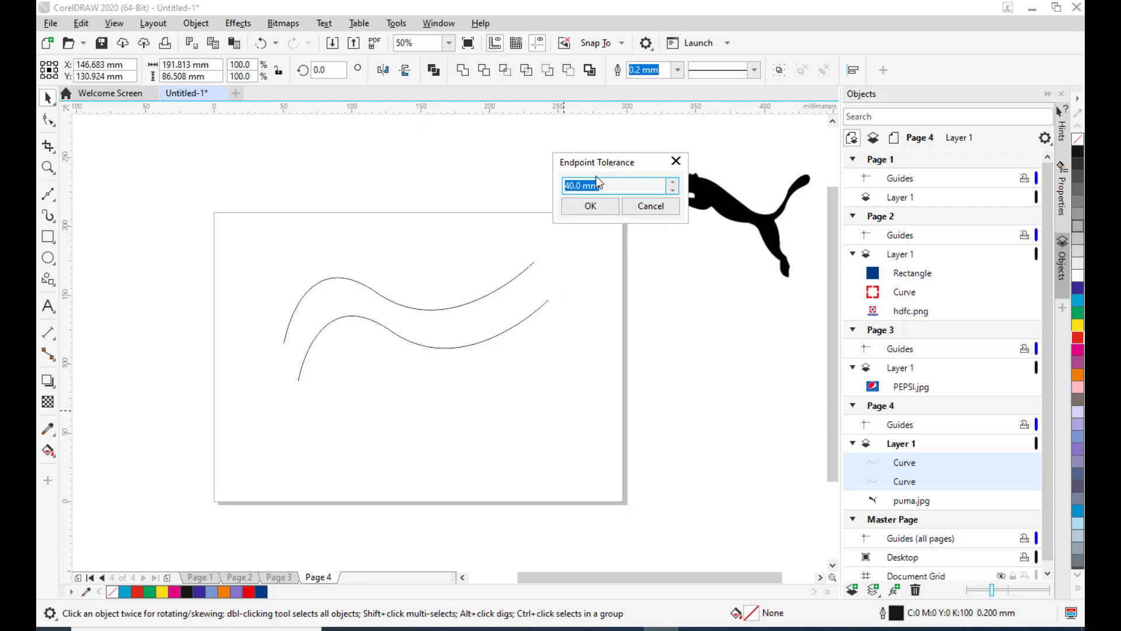
pyautogui.click(589, 210)
pyautogui.click(484, 439)
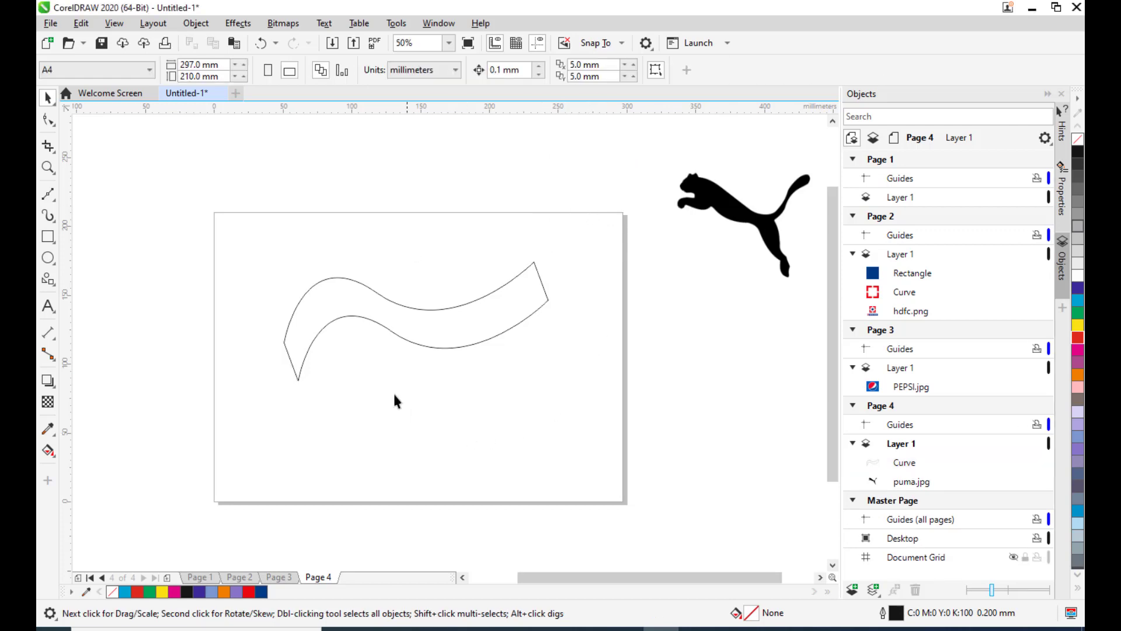
# Fill the closed wave shape with red (C:0 M:100 Y:100 K:0).
pyautogui.click(344, 281)
pyautogui.click(1077, 339)
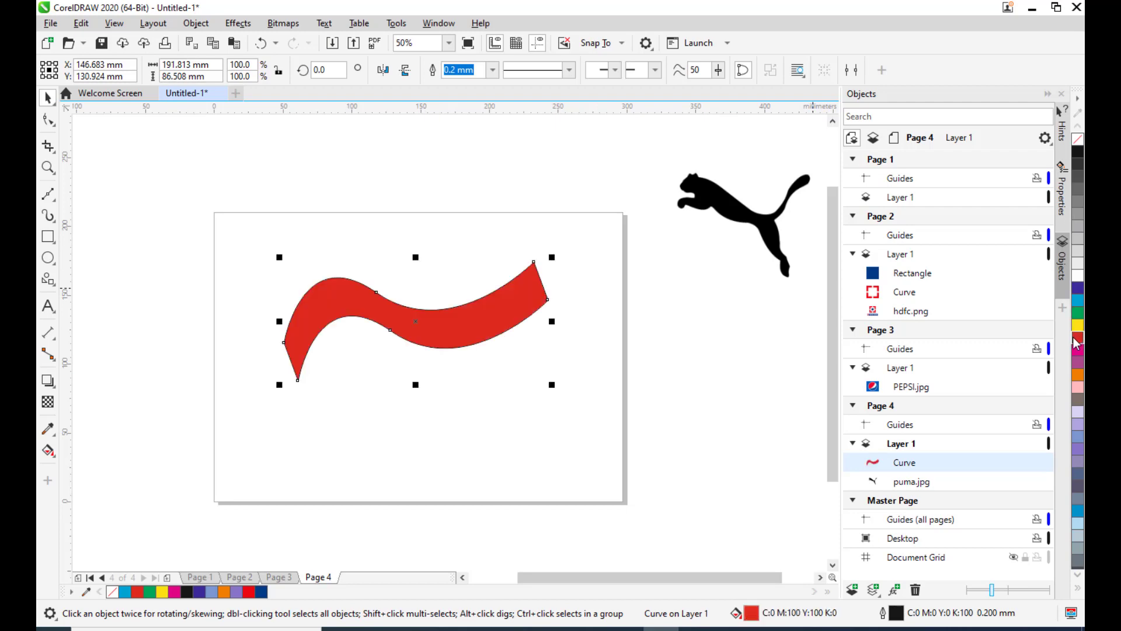
pyautogui.click(614, 422)
pyautogui.click(429, 342)
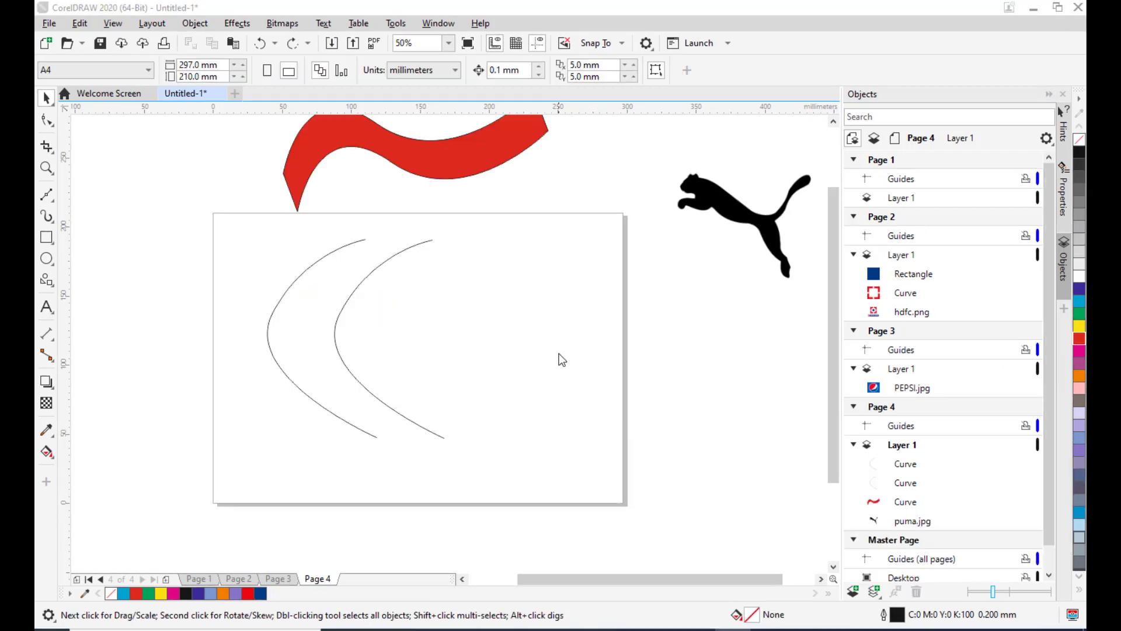
# Try to join the two open arcs with an endpoint tolerance of 40 mm, and undo the attempt.
pyautogui.click(344, 307)
pyautogui.click(283, 299)
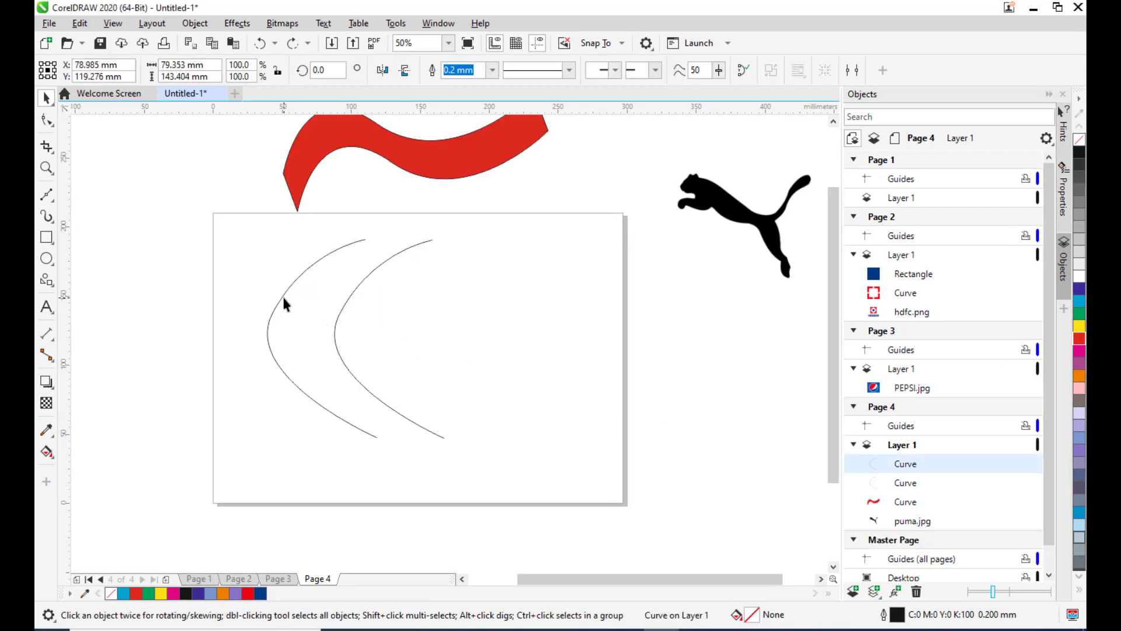
pyautogui.keyDown('shift'); pyautogui.click(354, 288); pyautogui.keyUp('shift')
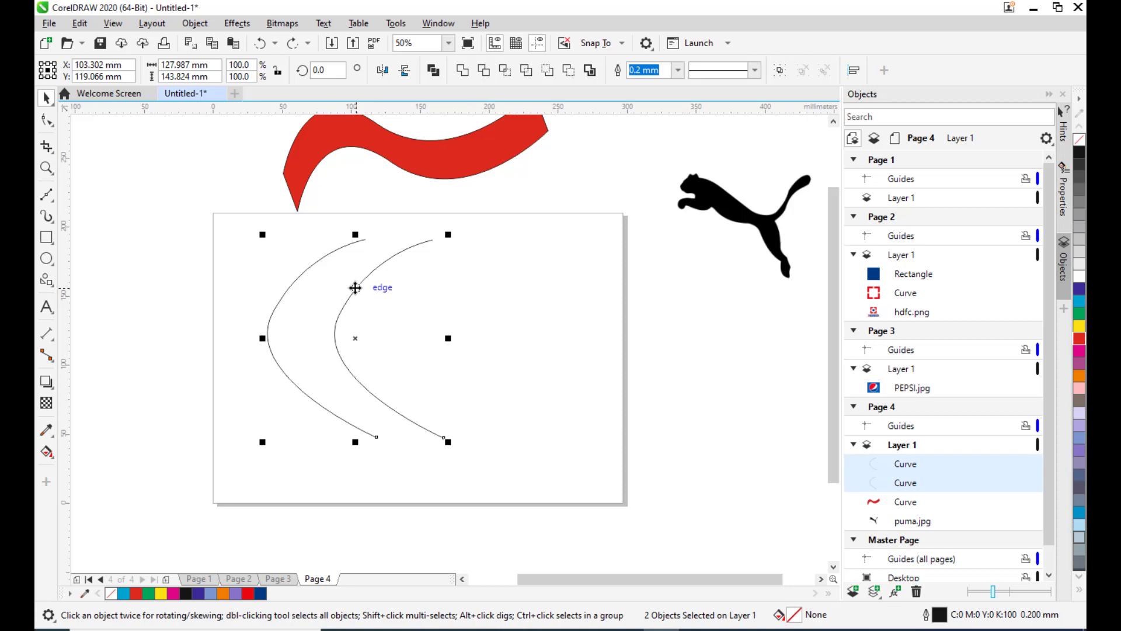
pyautogui.hotkey('ctrl', 'l')
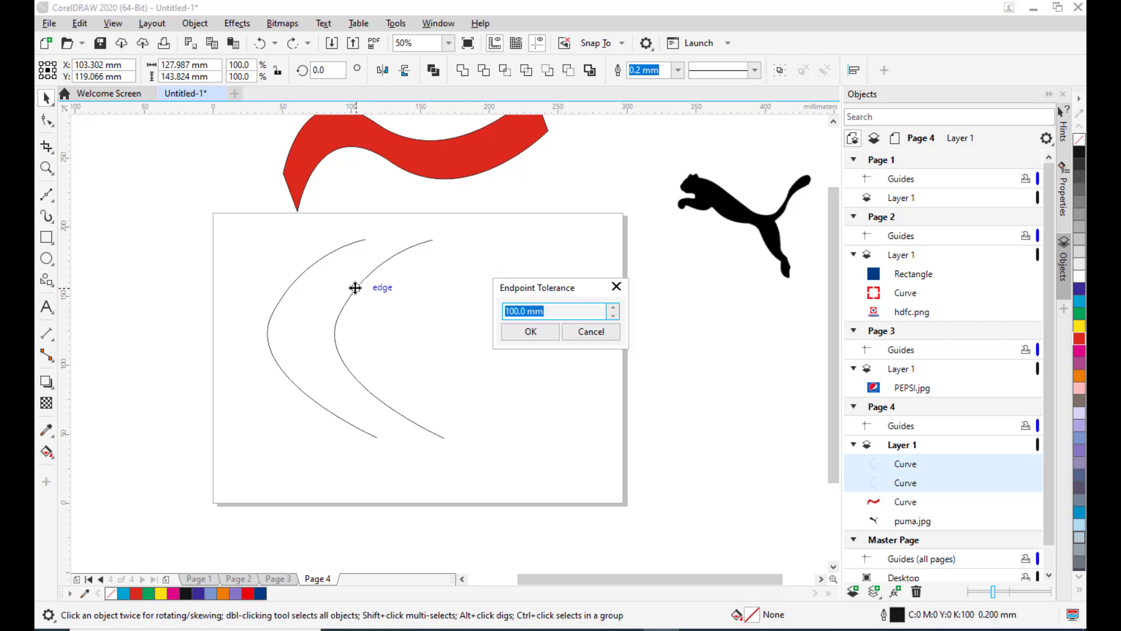
pyautogui.moveTo(558, 310); pyautogui.dragTo(503, 307)
pyautogui.write('40mm')
pyautogui.click(537, 331)
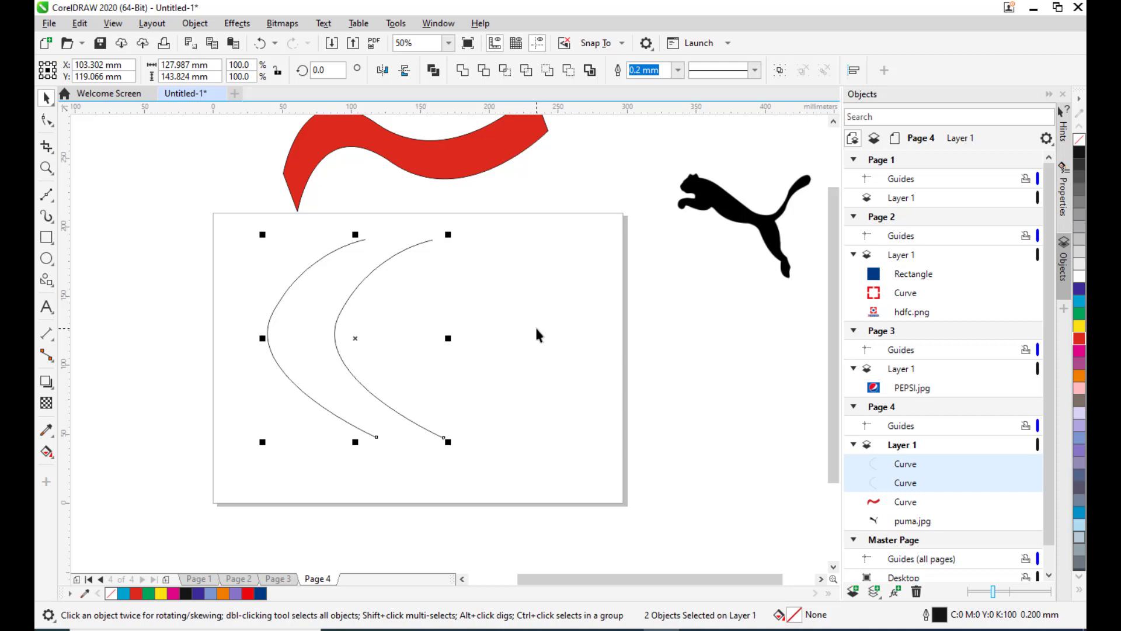
pyautogui.hotkey('ctrl', 'z')
pyautogui.hotkey('ctrl', 'z')
pyautogui.click(418, 323)
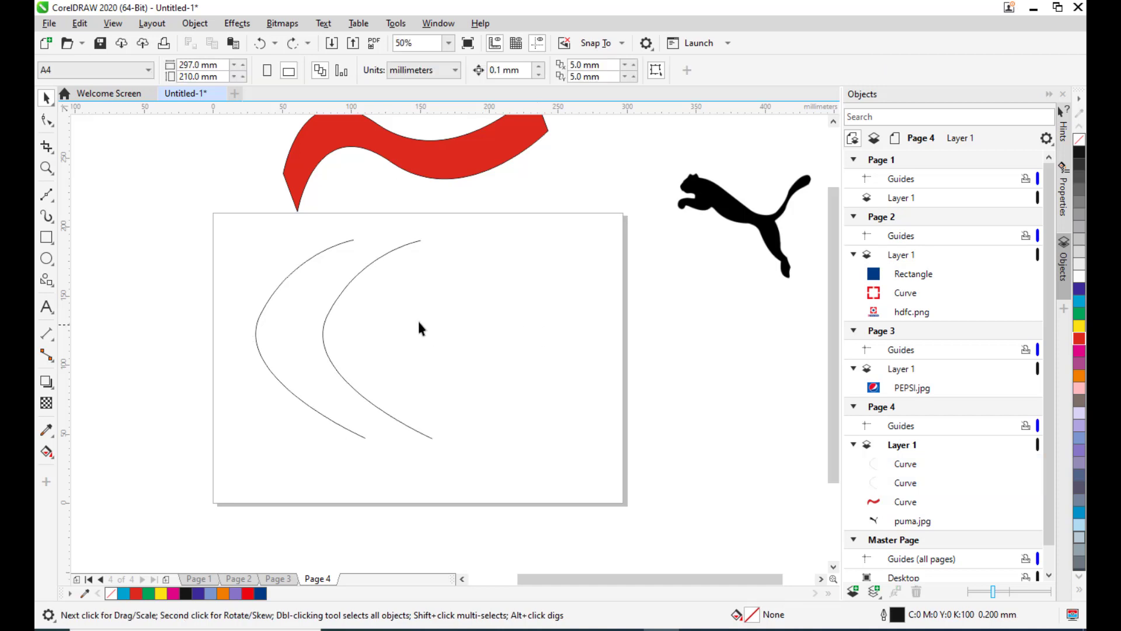
# Select both open arcs and join them into one closed crescent with an endpoint tolerance of 80 mm.
pyautogui.click(283, 278)
pyautogui.keyDown('shift'); pyautogui.click(387, 254); pyautogui.keyUp('shift')
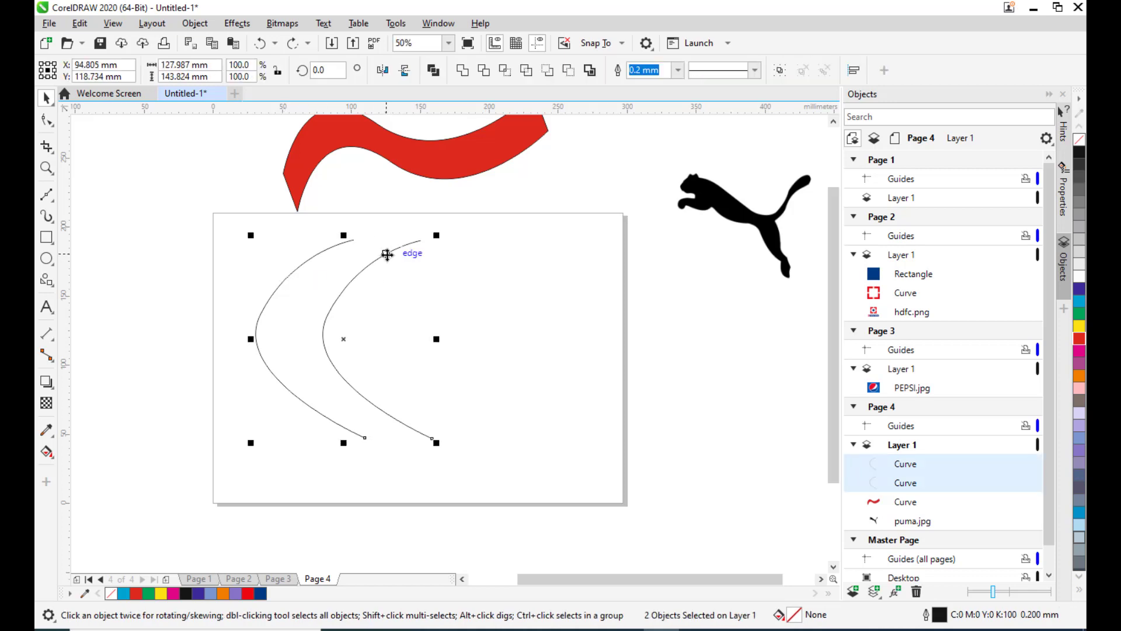
pyautogui.hotkey('ctrl', 'l')
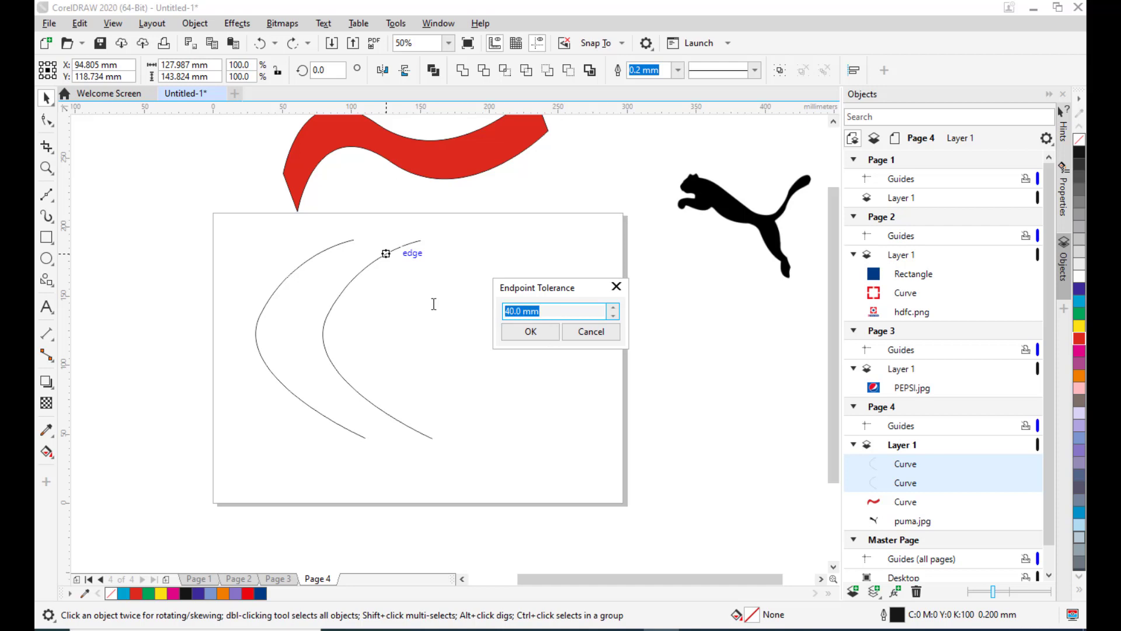
pyautogui.write('80')
pyautogui.click(517, 334)
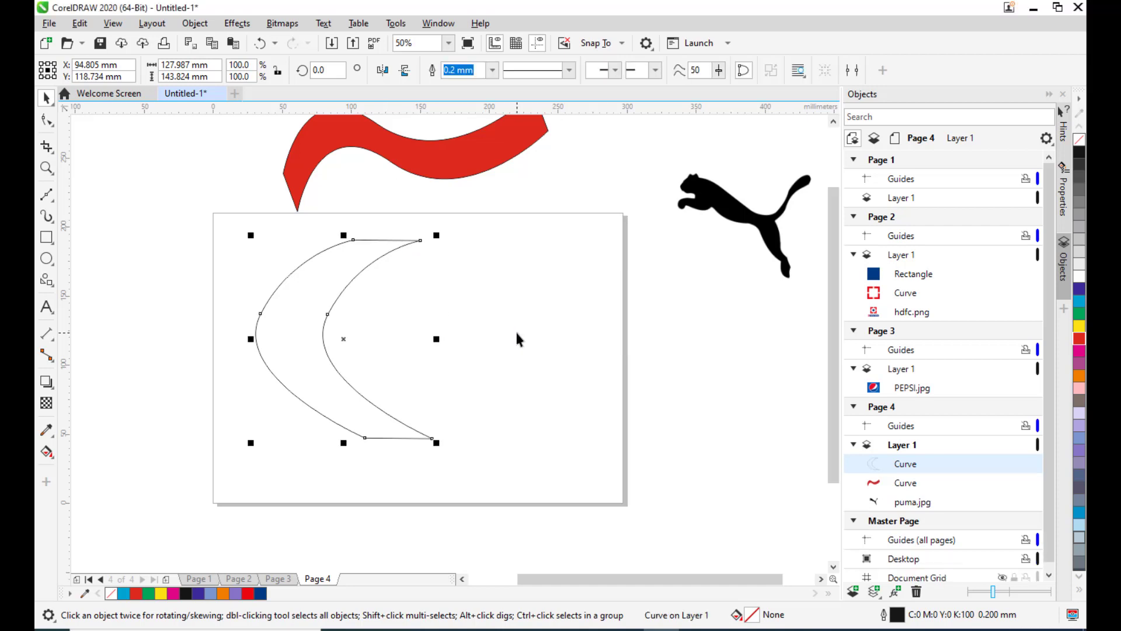
pyautogui.click(517, 333)
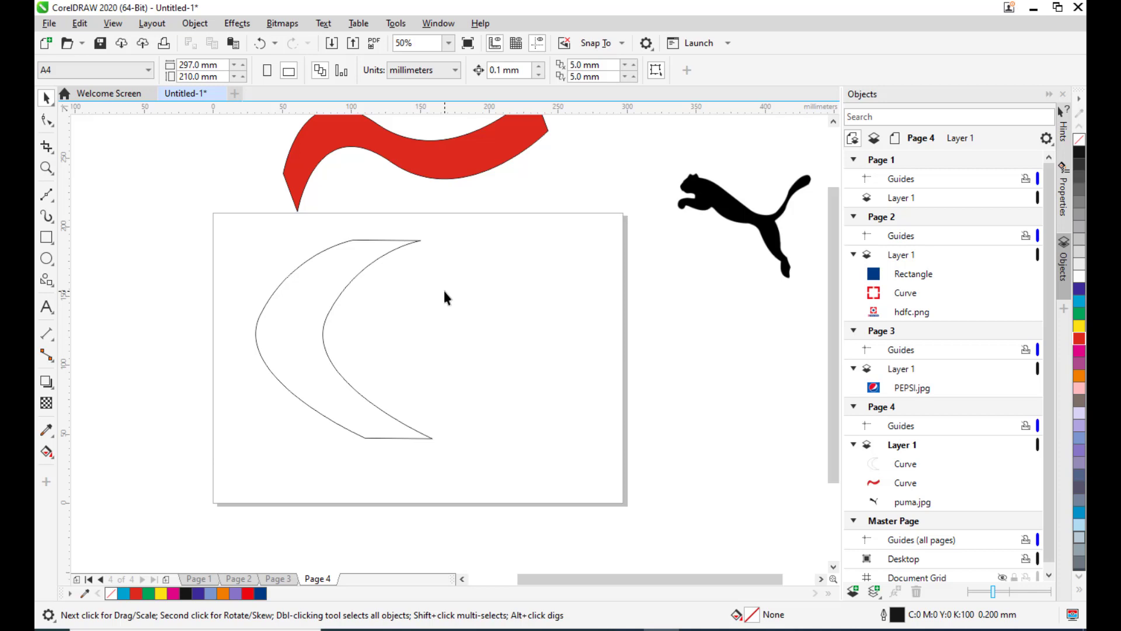
# Fill the crescent with yellow (C:0 M:0 Y:100 K:0) and set its outline width to None.
pyautogui.click(362, 268)
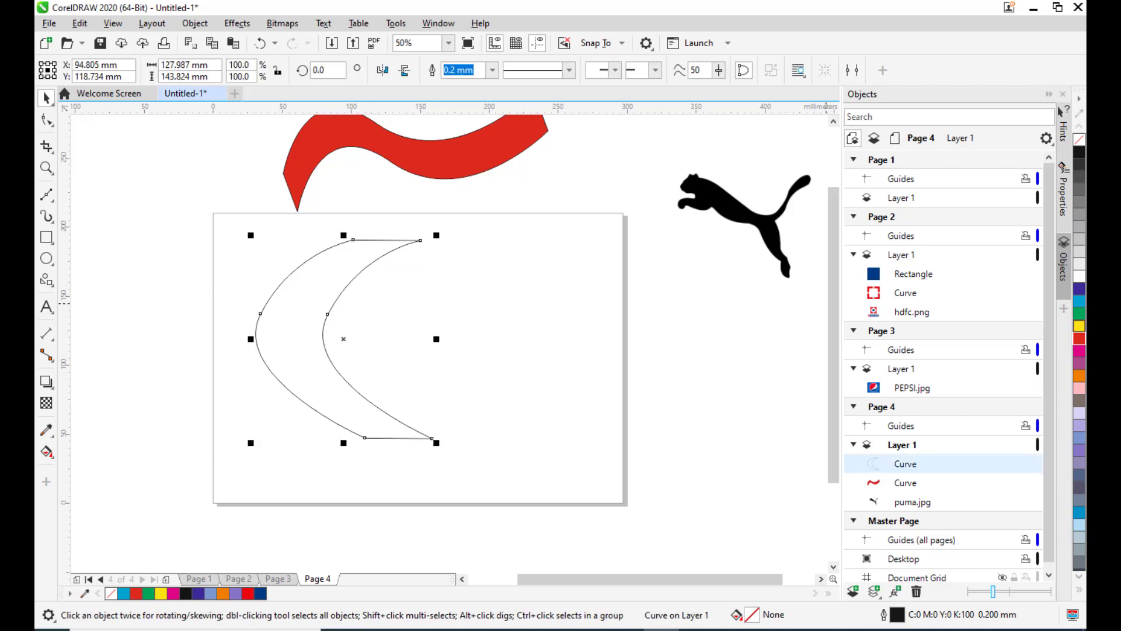
pyautogui.click(1081, 330)
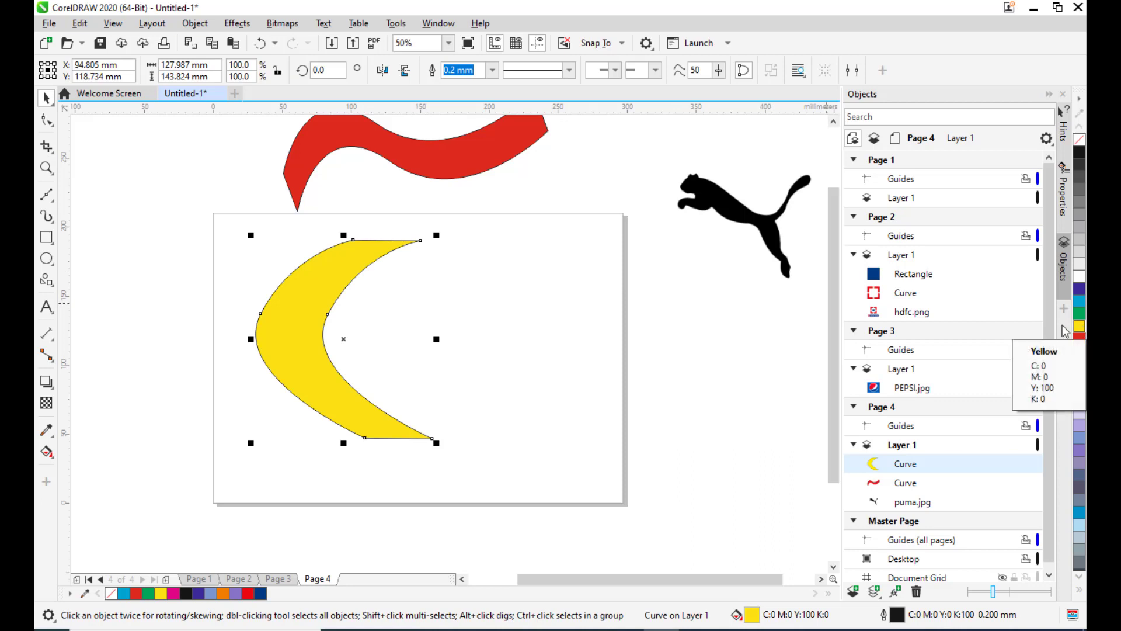
pyautogui.click(494, 72)
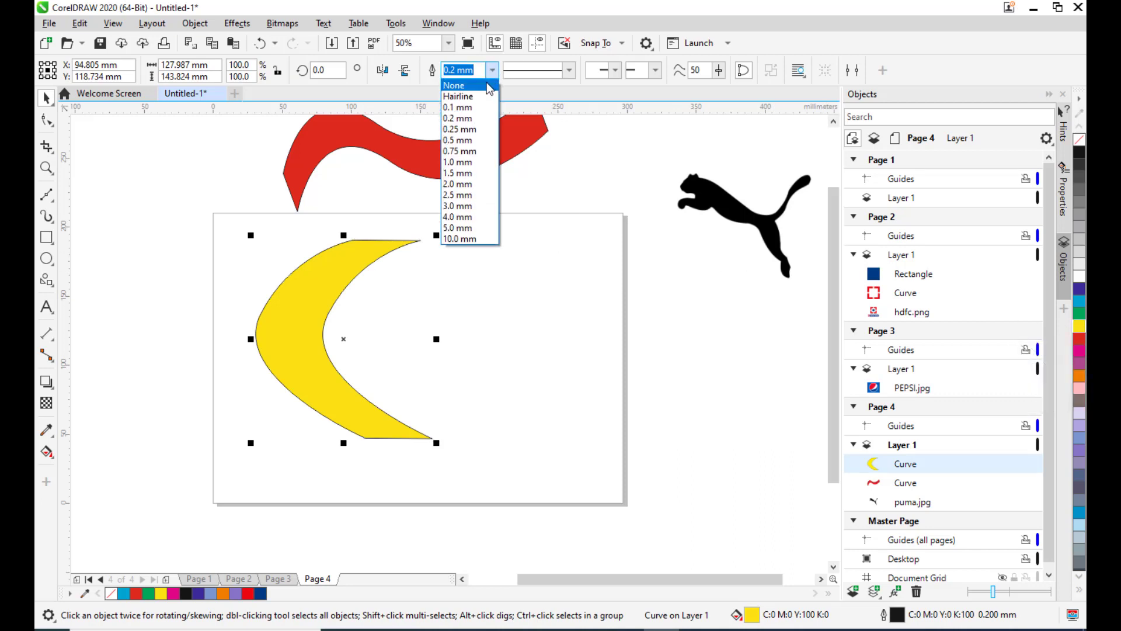
pyautogui.click(462, 82)
pyautogui.click(525, 281)
# Delete the yellow crescent and the red wave shape, leaving only the puma image.
pyautogui.click(315, 300)
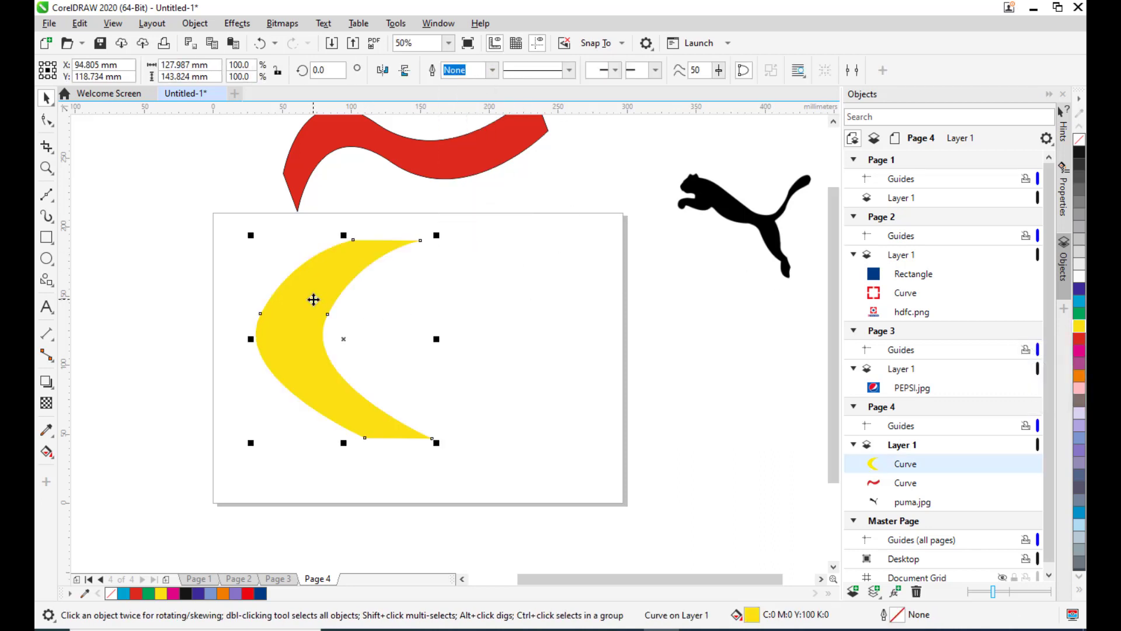
pyautogui.press('Delete')
pyautogui.click(421, 153)
pyautogui.press('Delete')
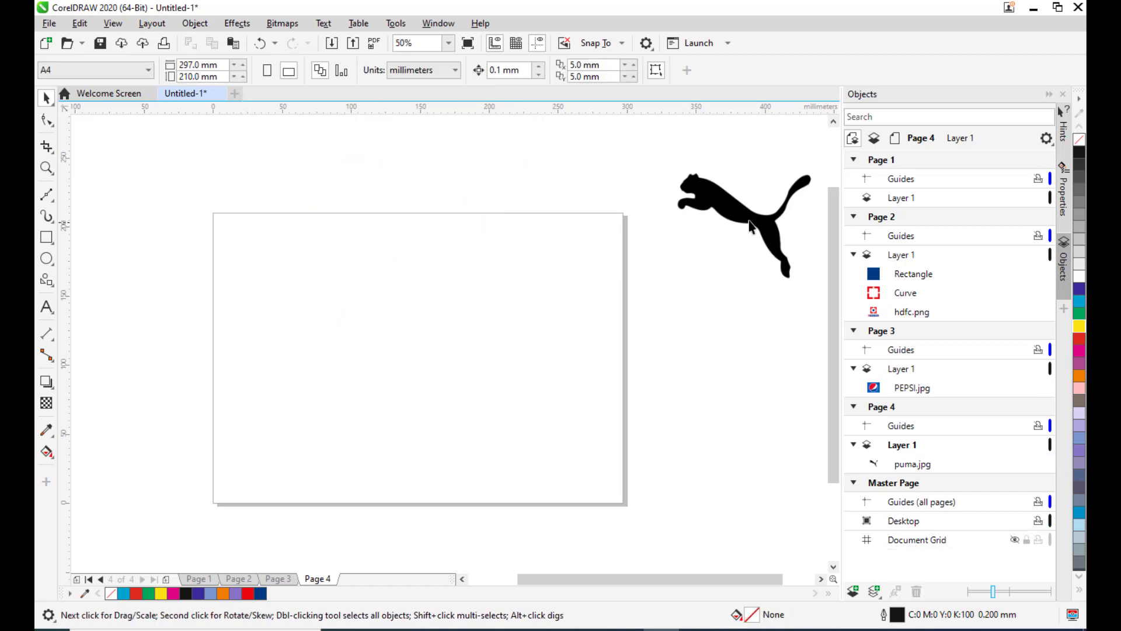
# Move the puma image onto the middle of the page and enlarge it to about 202 × 135 mm.
pyautogui.click(742, 205)
pyautogui.moveTo(741, 205); pyautogui.dragTo(462, 343)
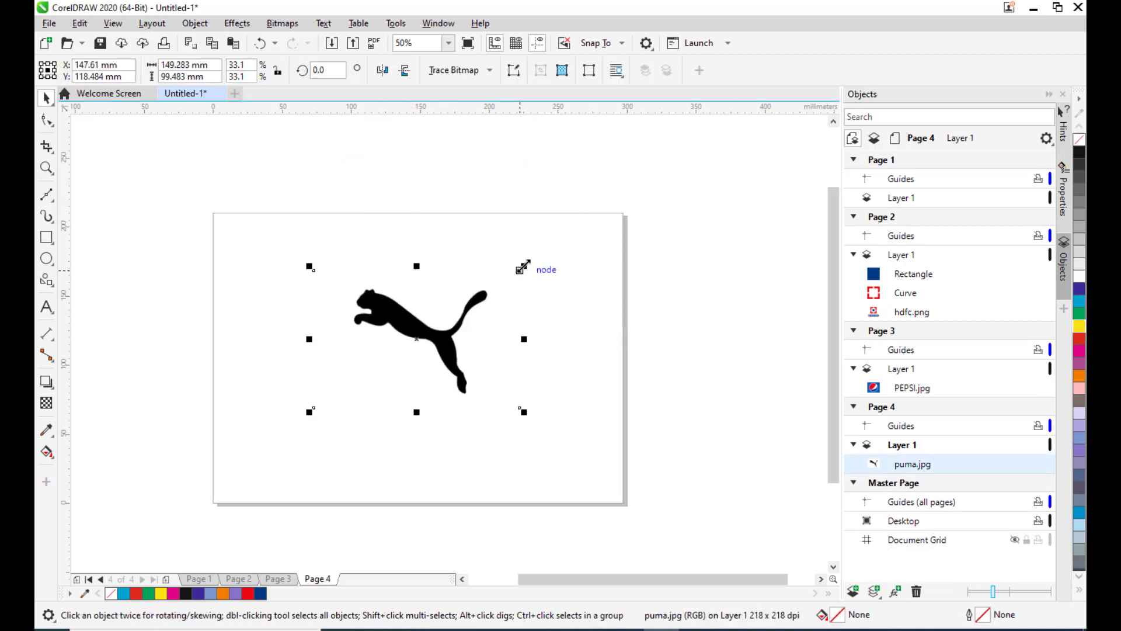
pyautogui.moveTo(521, 266); pyautogui.dragTo(562, 238)
pyautogui.moveTo(437, 349); pyautogui.dragTo(434, 344)
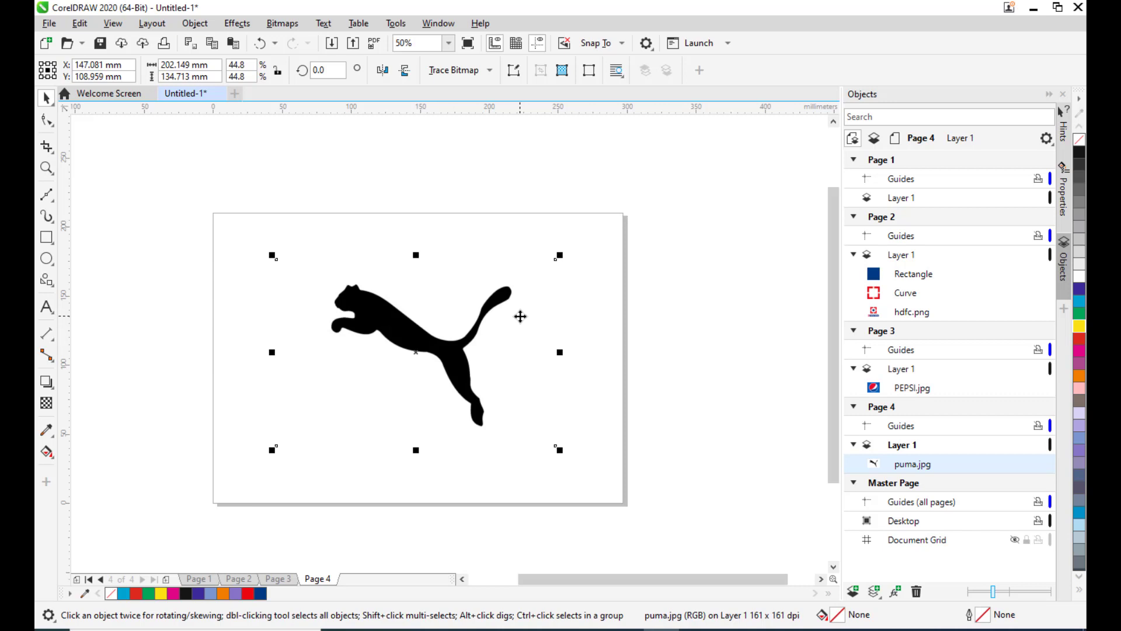
pyautogui.scroll(2, 456, 250)
pyautogui.scroll(-2, 427, 303)
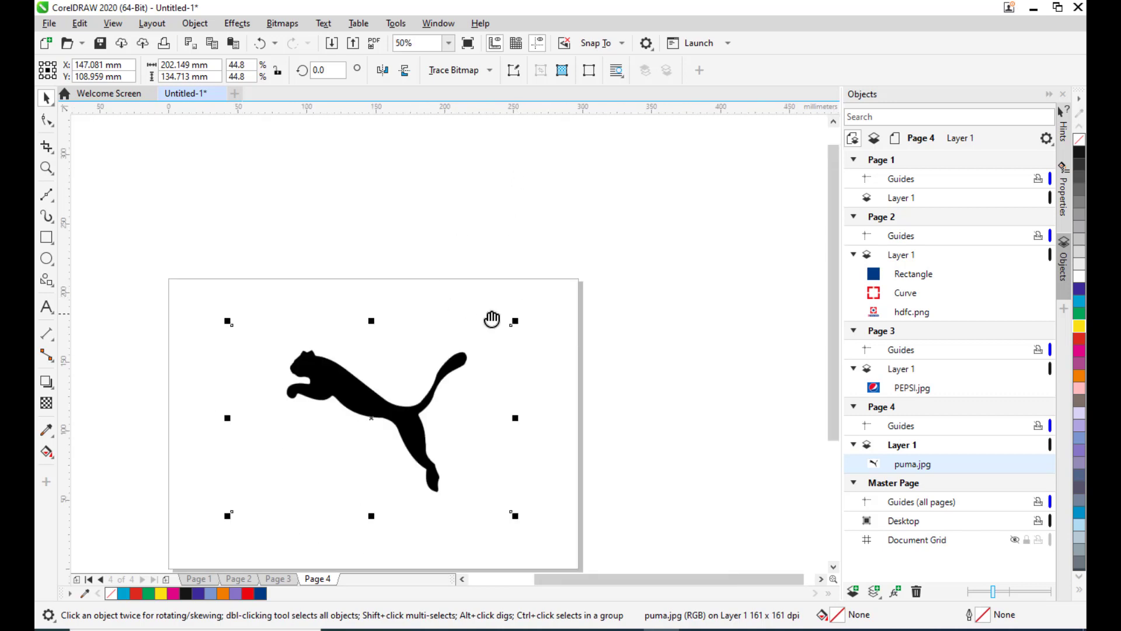
pyautogui.moveTo(493, 317); pyautogui.dragTo(580, 245)
pyautogui.scroll(2, 517, 275)
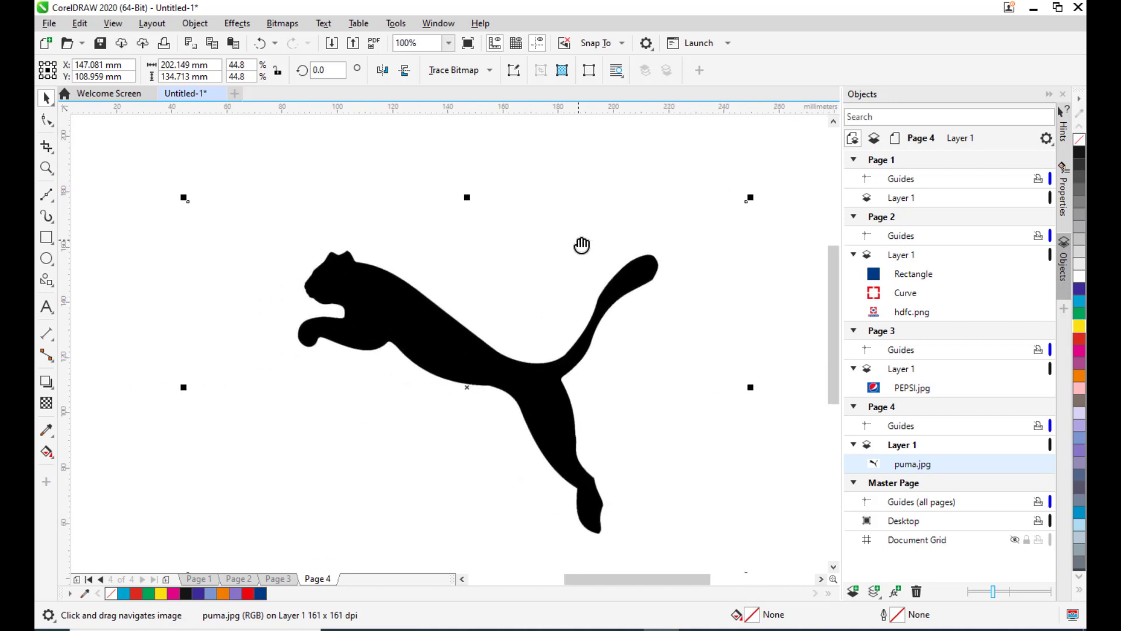
pyautogui.moveTo(400, 321); pyautogui.dragTo(458, 230)
pyautogui.click(46, 198)
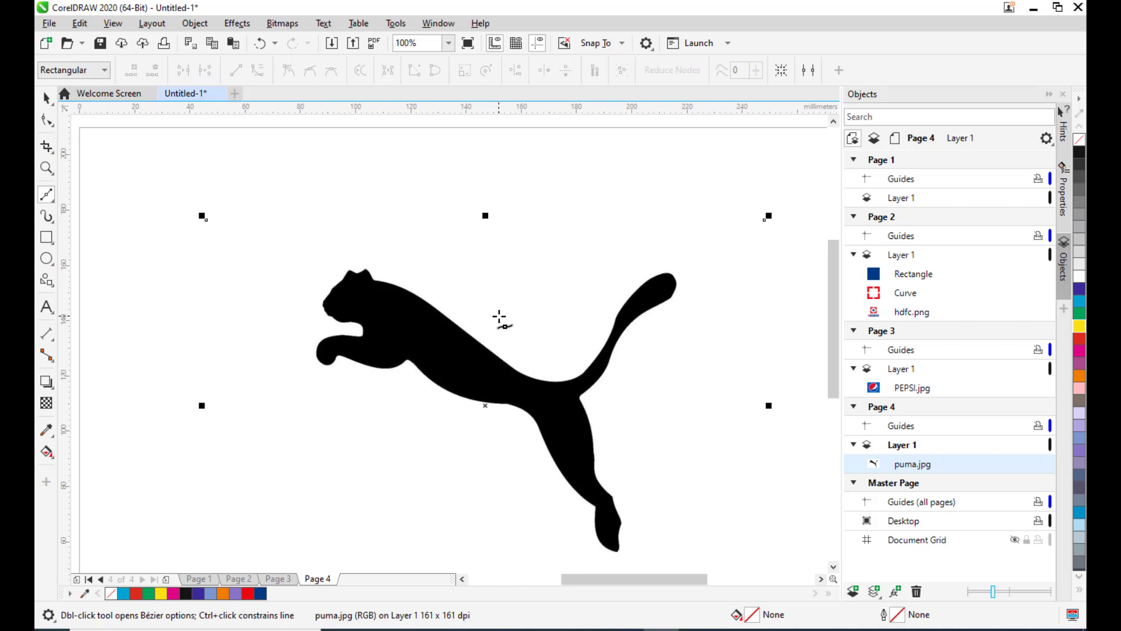
pyautogui.click(46, 97)
pyautogui.click(248, 175)
pyautogui.click(420, 350)
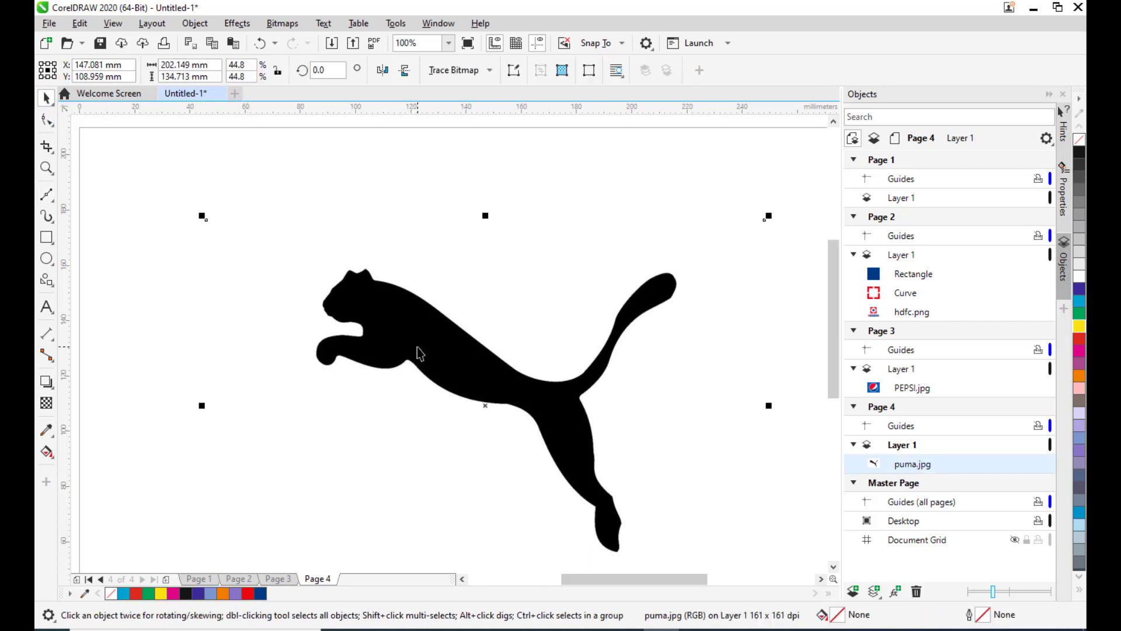
# Apply a uniform transparency of 77 to the puma image so it turns into a light grey tracing template.
pyautogui.click(46, 403)
pyautogui.click(457, 340)
pyautogui.click(467, 205)
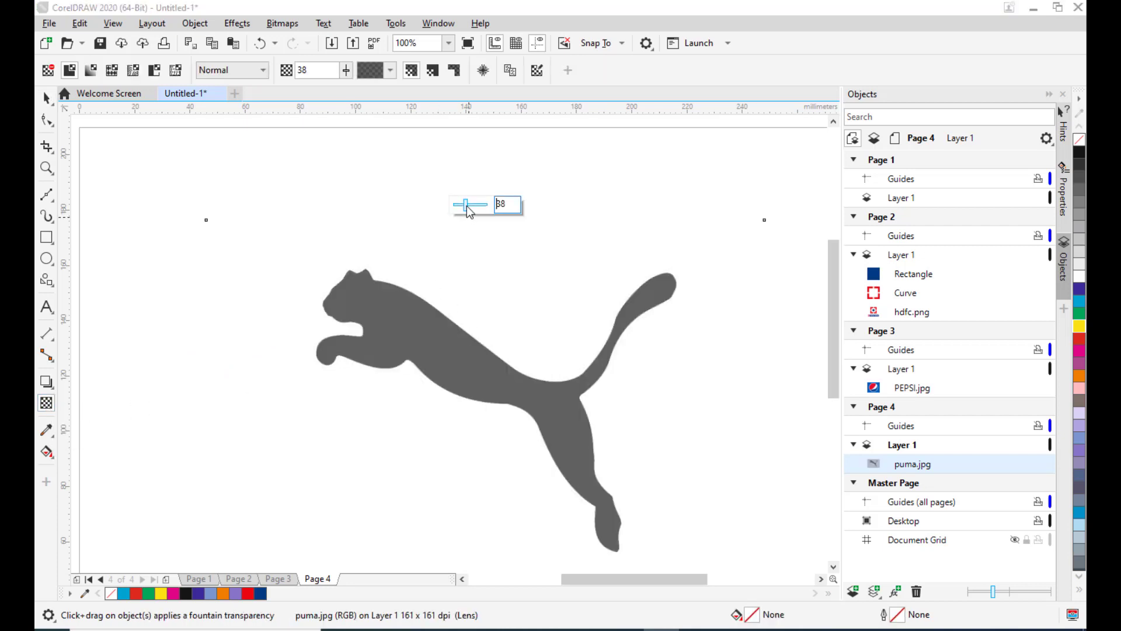
pyautogui.moveTo(467, 205); pyautogui.dragTo(480, 211)
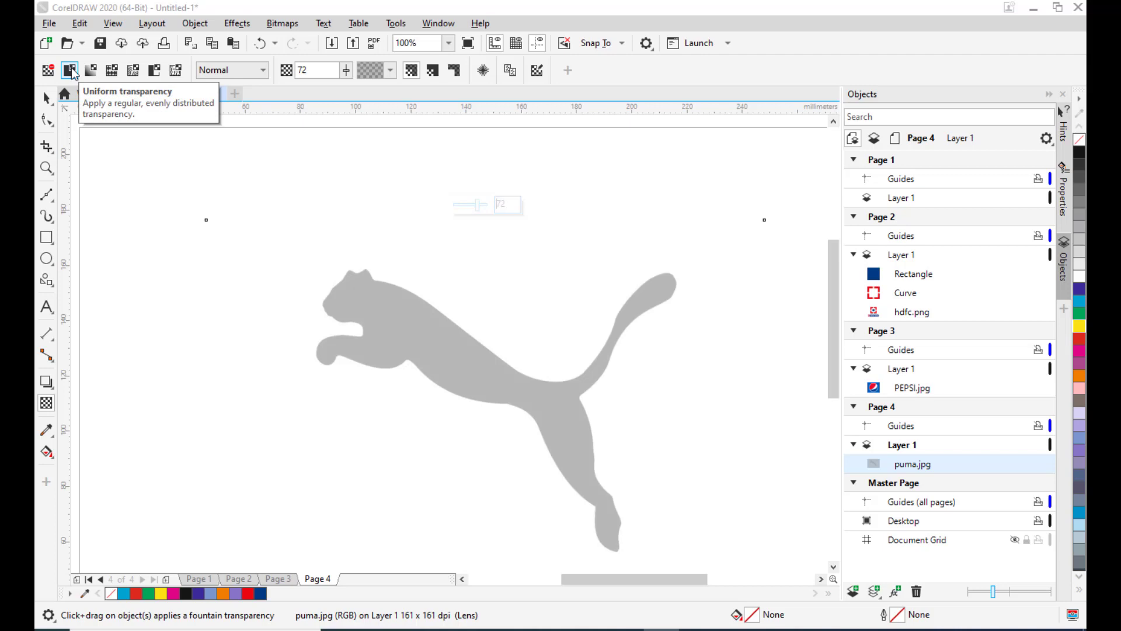
pyautogui.moveTo(478, 206); pyautogui.dragTo(483, 209)
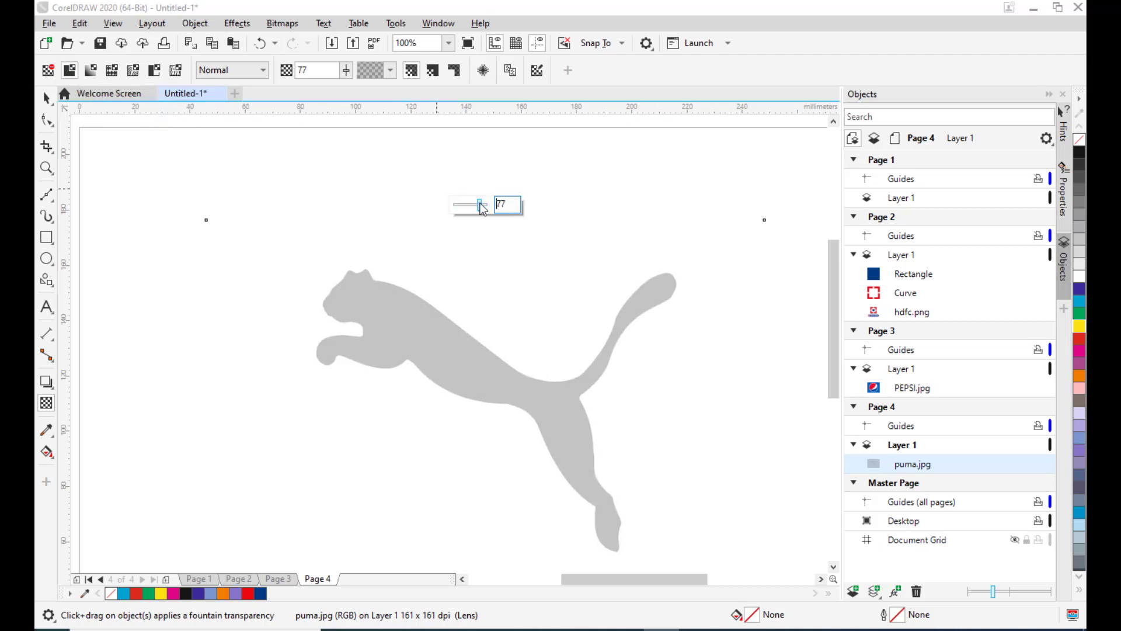
pyautogui.moveTo(482, 209); pyautogui.dragTo(483, 209)
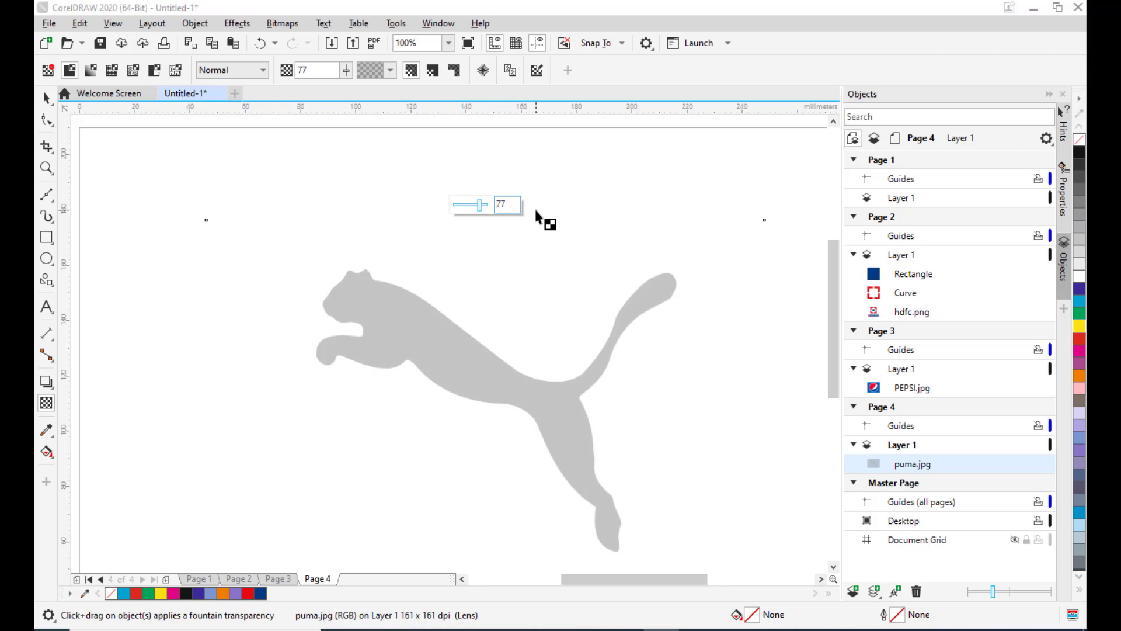
pyautogui.click(46, 98)
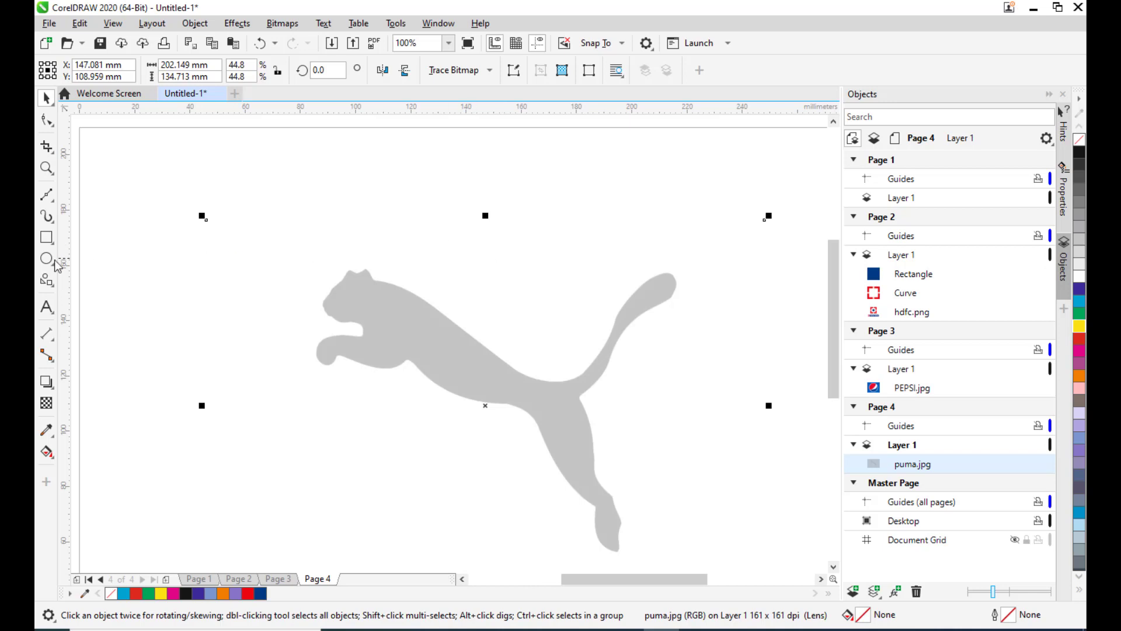
pyautogui.click(47, 199)
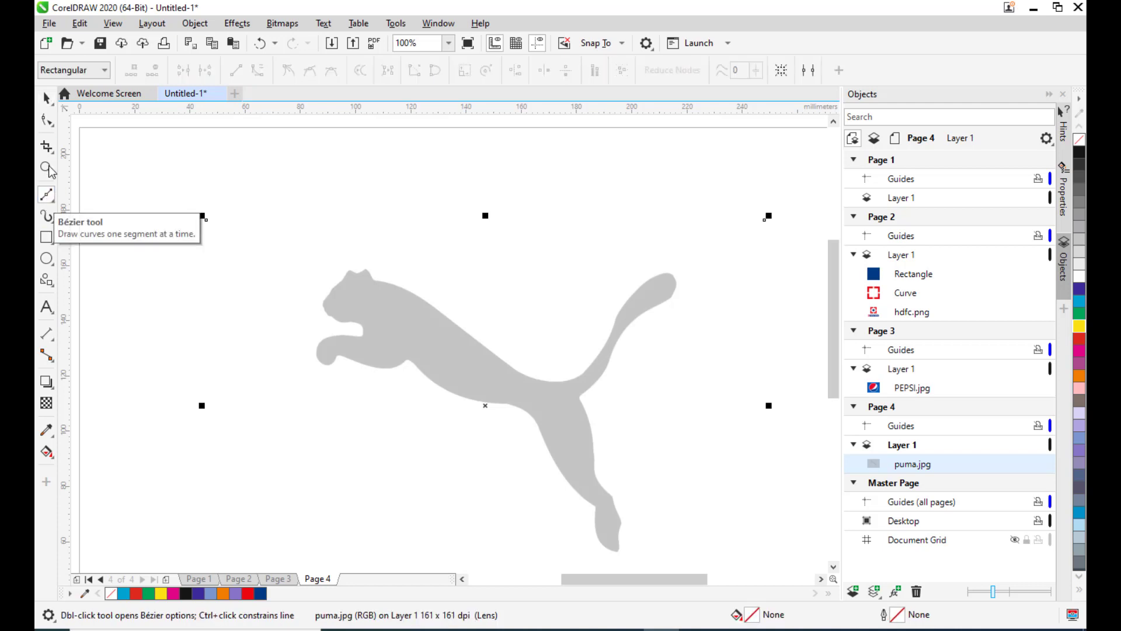
pyautogui.click(47, 98)
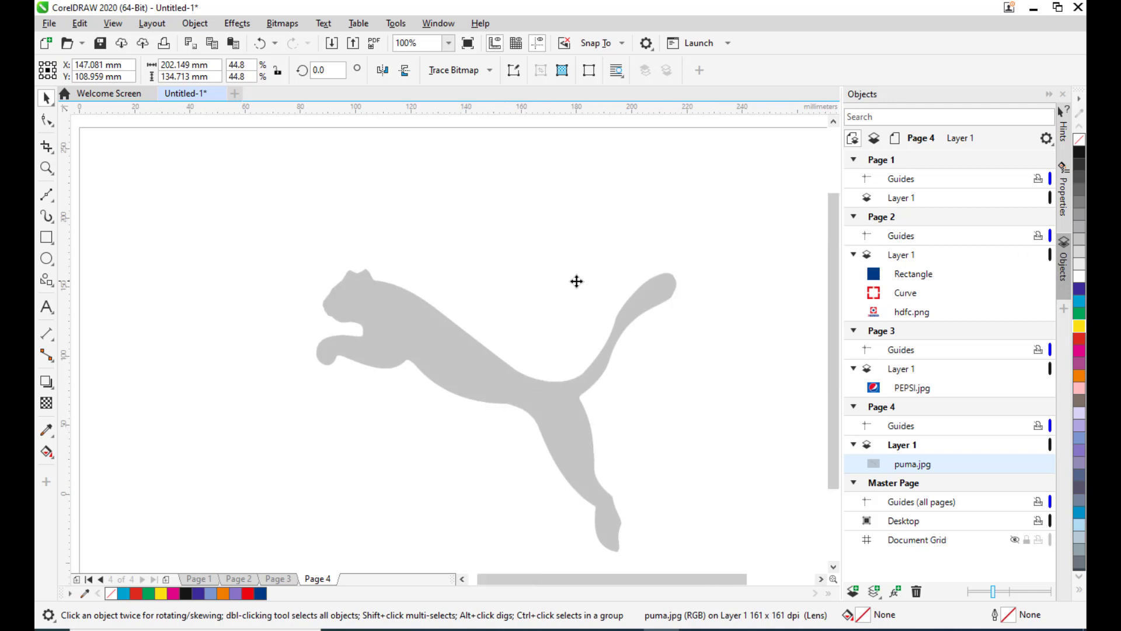
# Lock Layer 1 of Page 4, which holds the puma image, and add a new layer above it.
pyautogui.scroll(-4, 576, 281)
pyautogui.moveTo(631, 293); pyautogui.dragTo(629, 324)
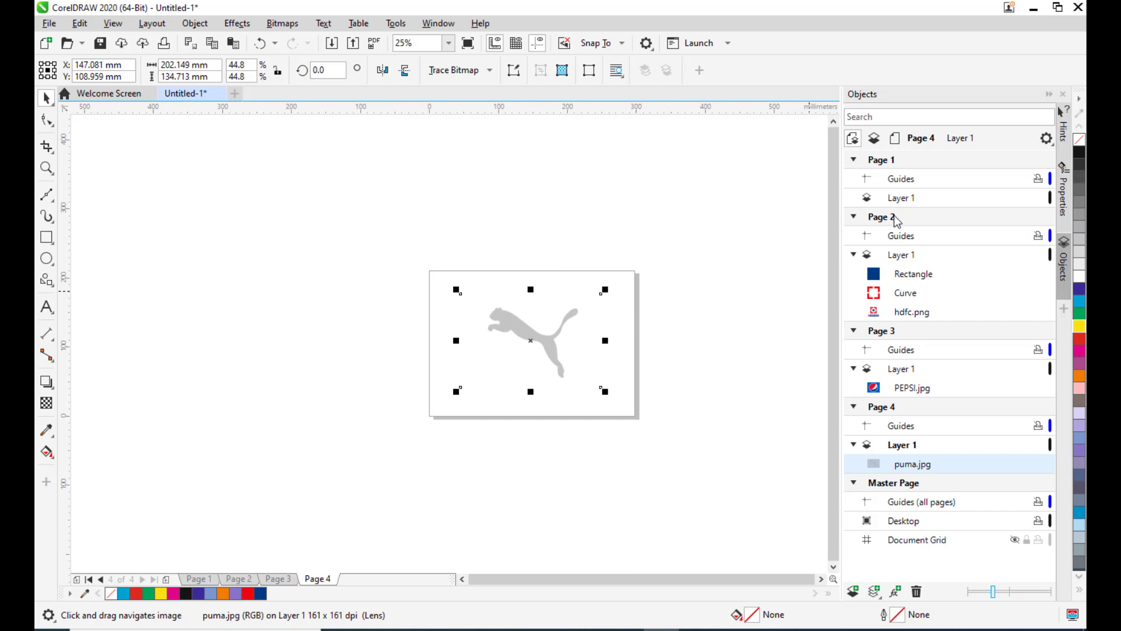
pyautogui.click(533, 332)
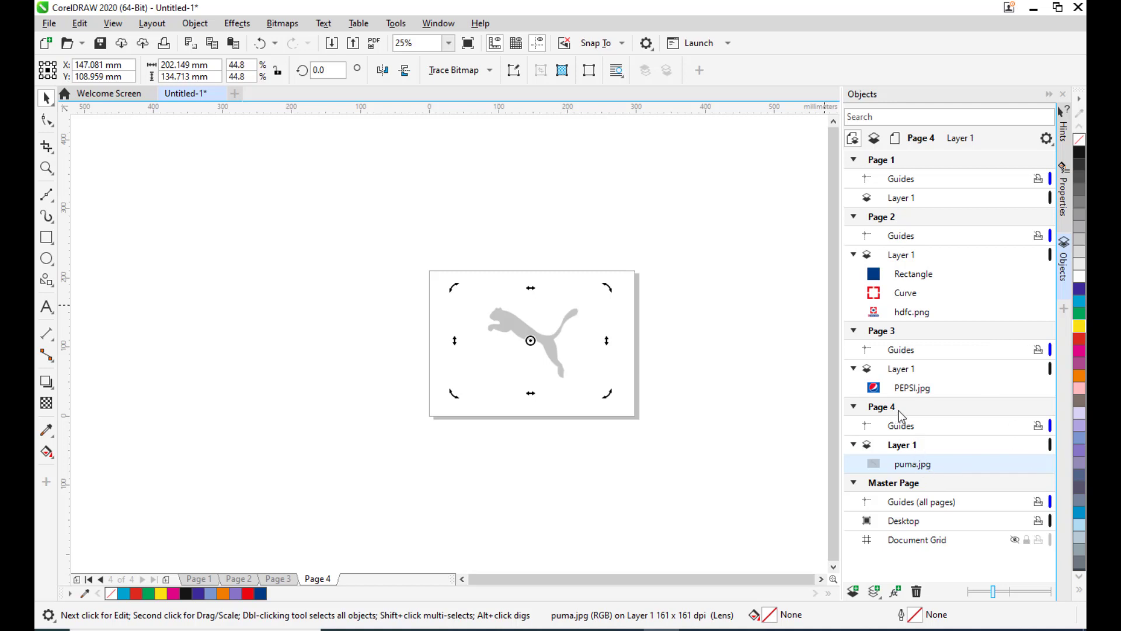
pyautogui.click(911, 447)
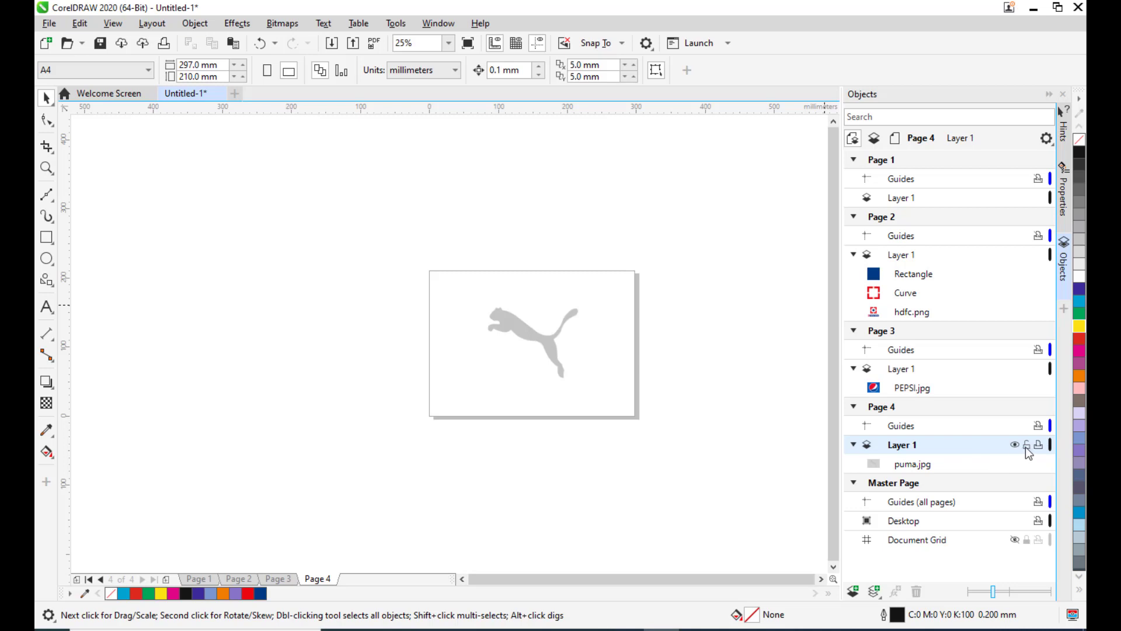
pyautogui.click(1026, 445)
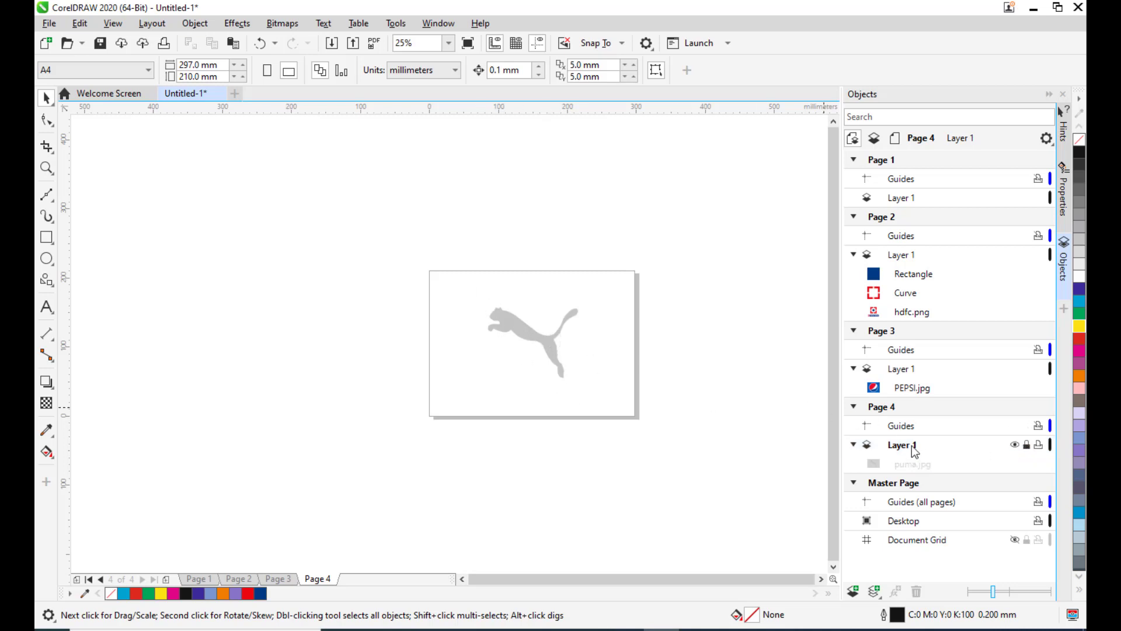
pyautogui.click(853, 591)
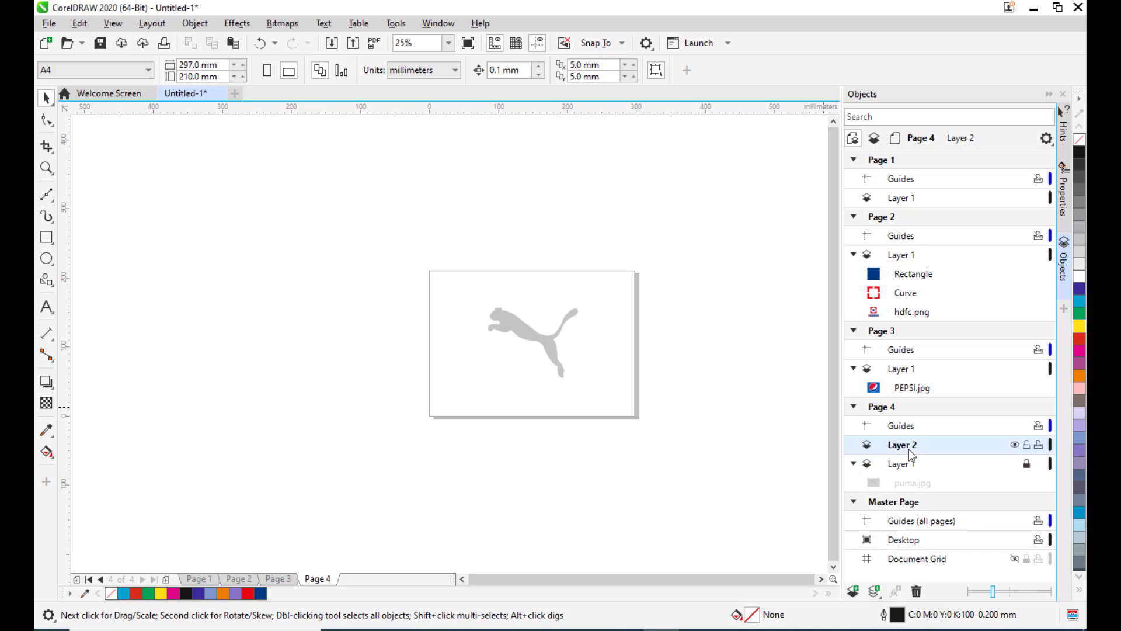
# Start a Bézier outline of straight segments on Layer 2, from behind the puma's ear along its back to the tail base.
pyautogui.scroll(4, 501, 353)
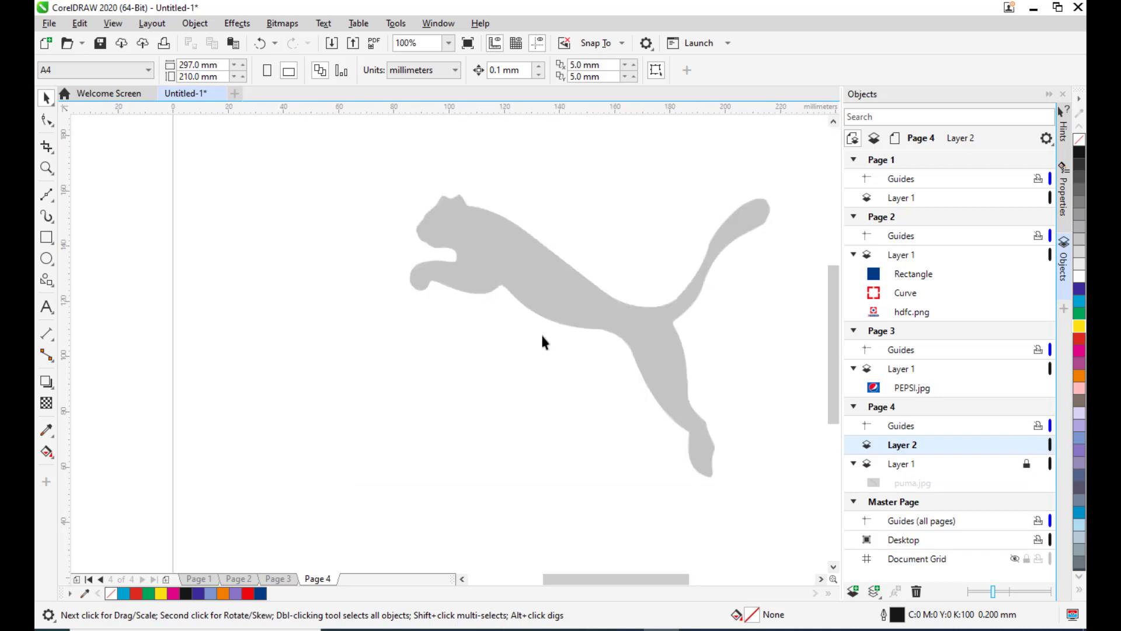
pyautogui.click(47, 194)
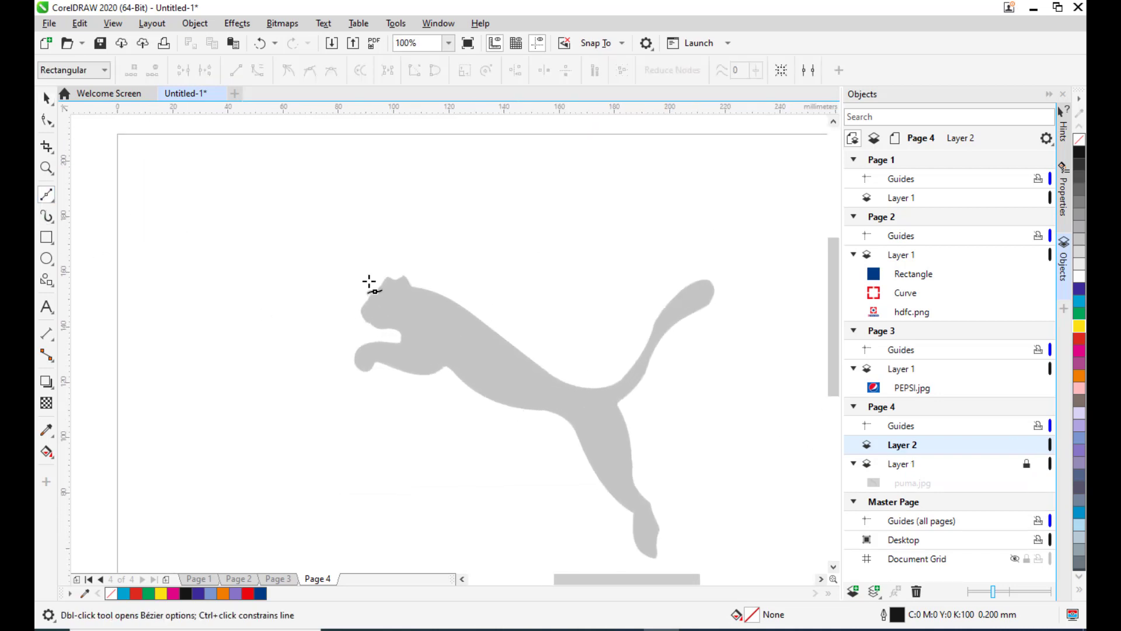
pyautogui.scroll(2, 519, 345)
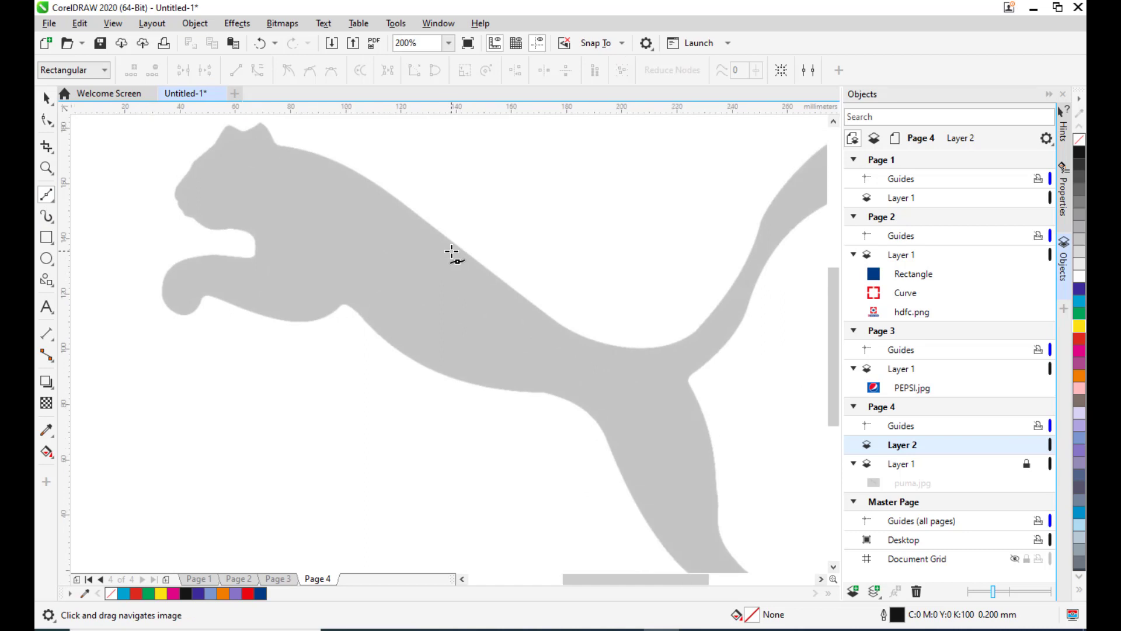
pyautogui.scroll(-2, 501, 311)
pyautogui.scroll(2, 485, 304)
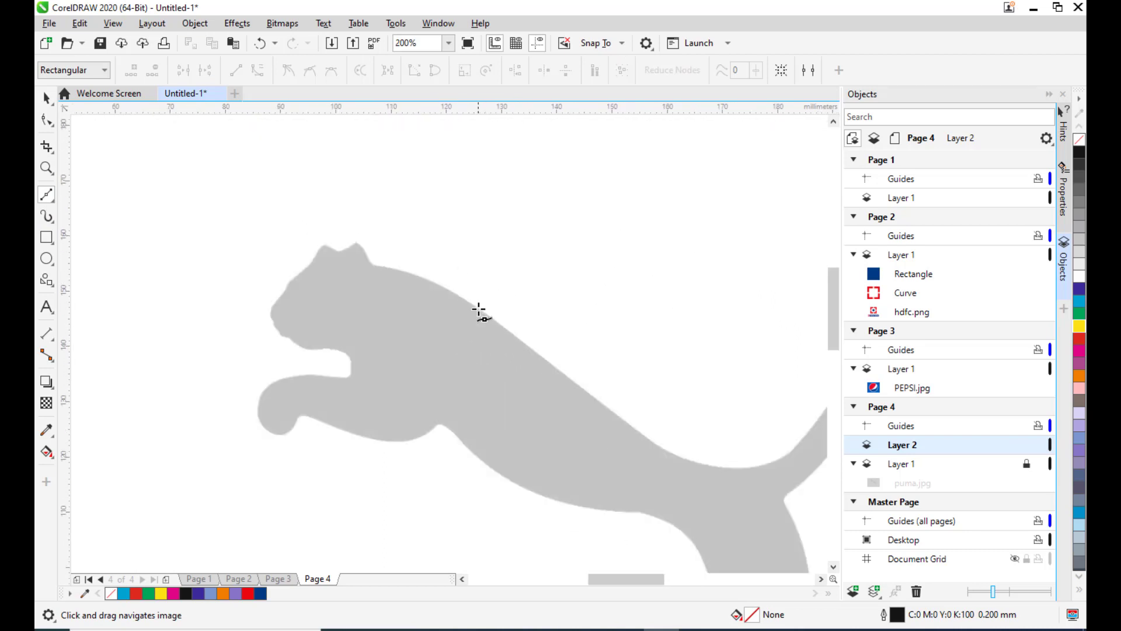
pyautogui.scroll(-2, 520, 297)
pyautogui.scroll(1, 520, 299)
pyautogui.scroll(-1, 505, 297)
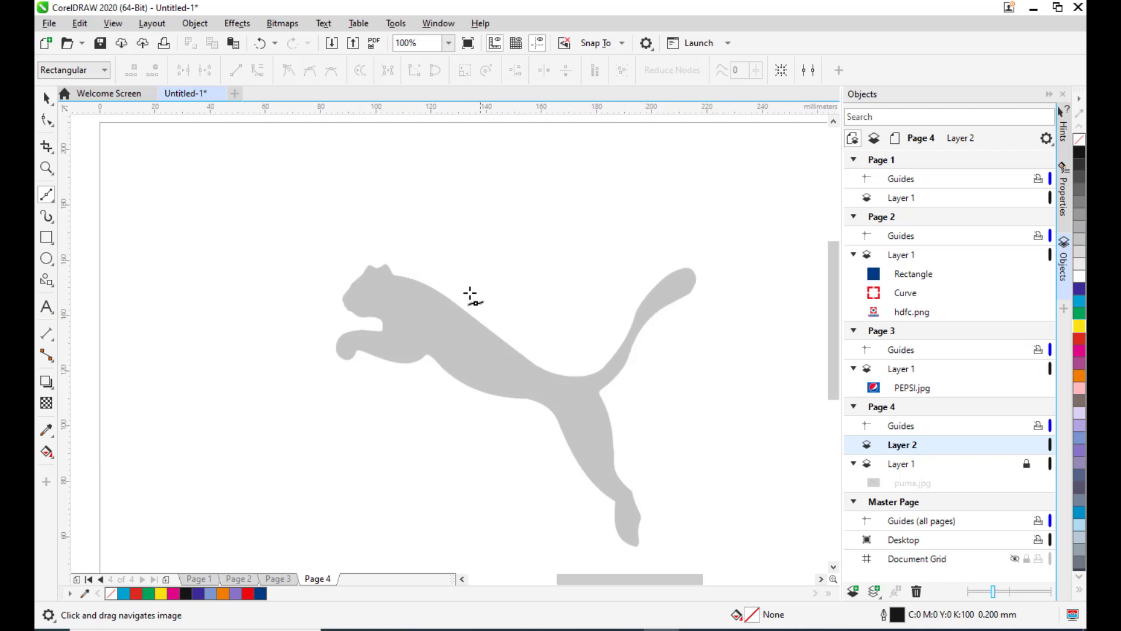
pyautogui.moveTo(485, 307); pyautogui.dragTo(527, 301)
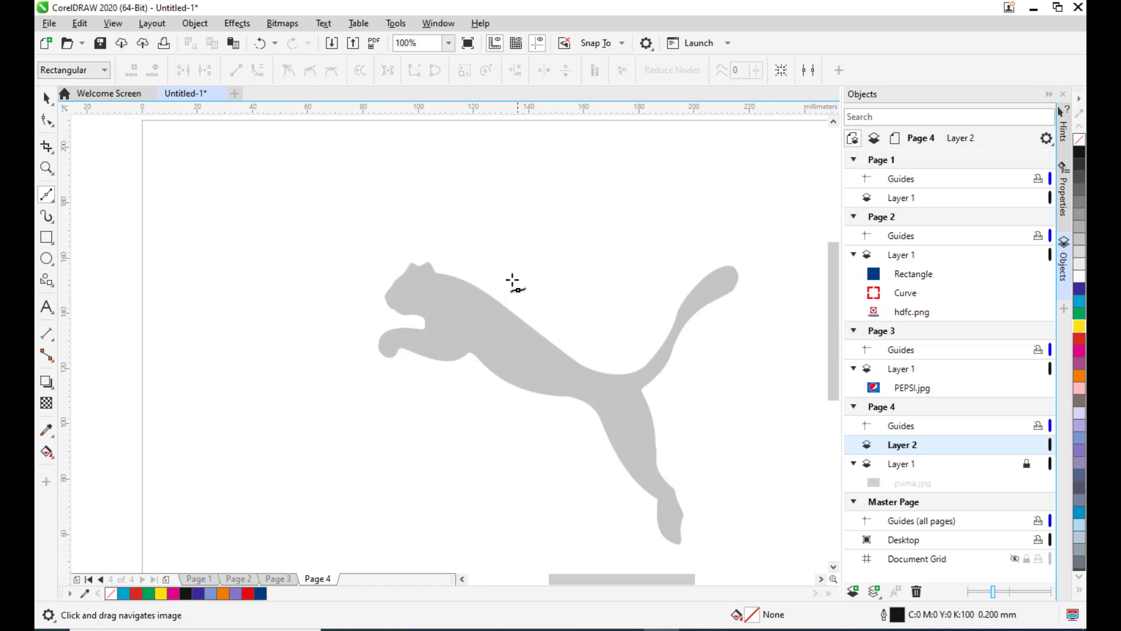
pyautogui.click(436, 271)
pyautogui.click(481, 287)
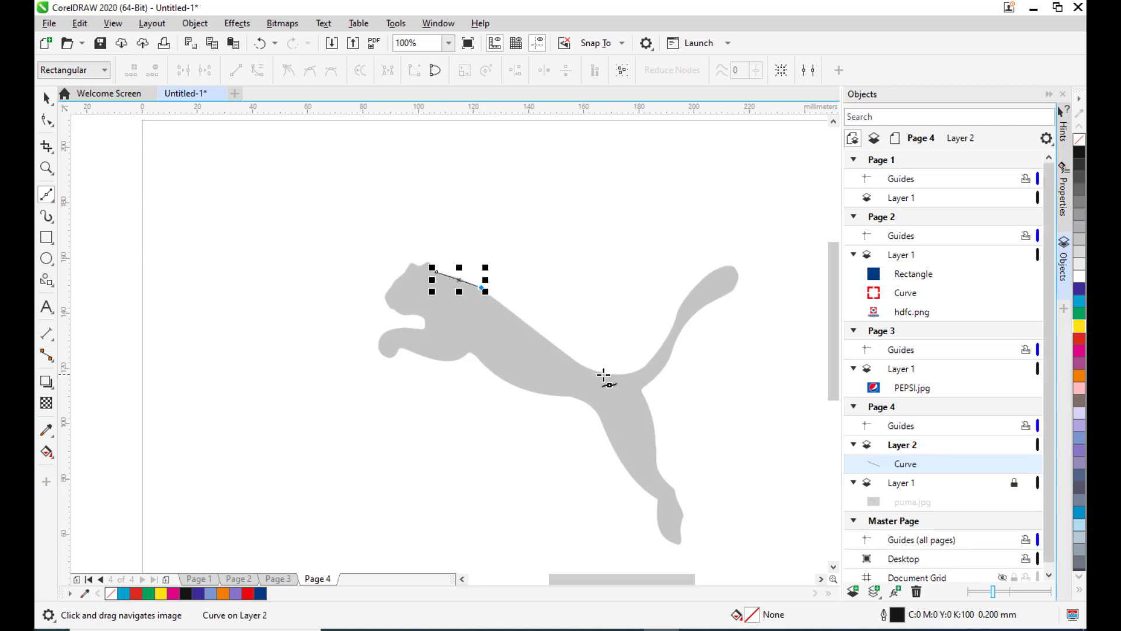
pyautogui.click(594, 369)
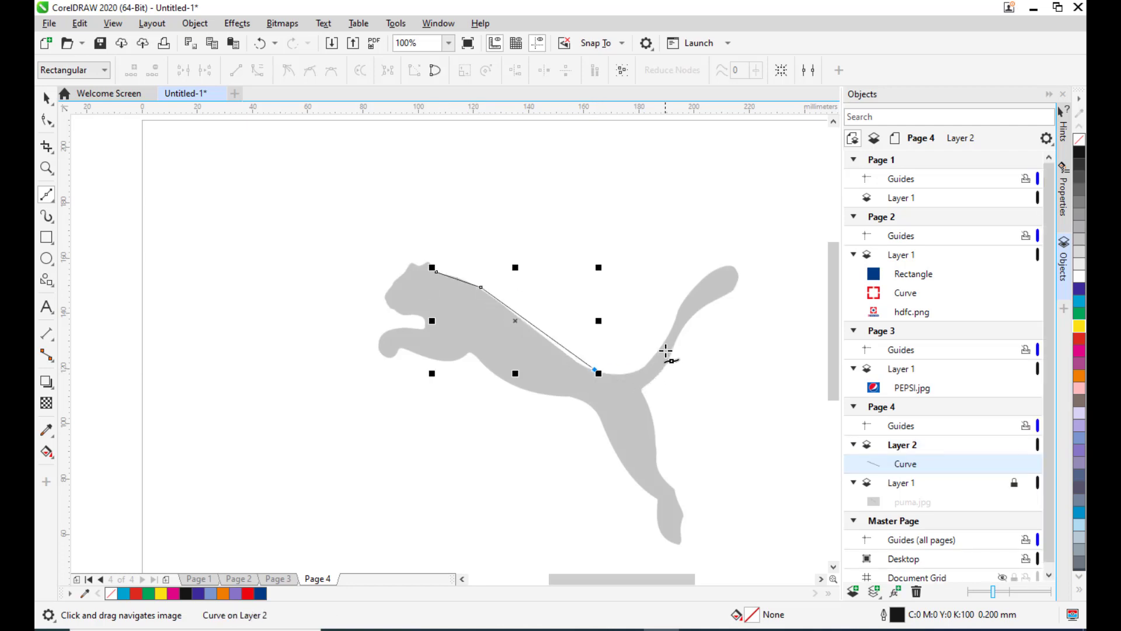
pyautogui.click(648, 364)
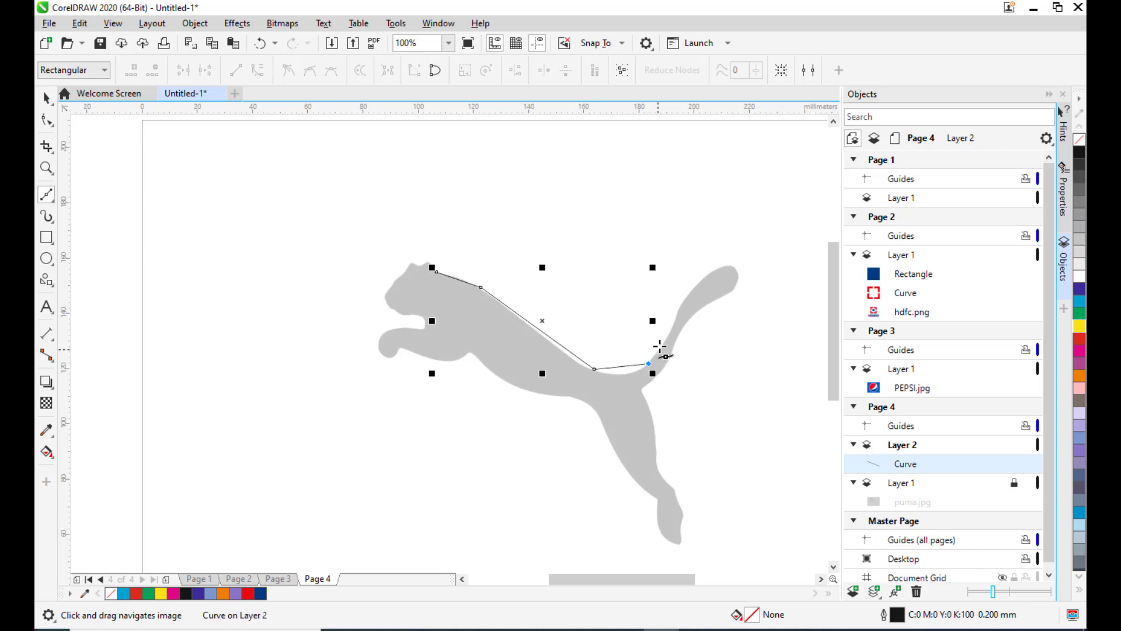
# Continue the Bézier outline up the tail, around its tip and back down to where it meets the hind leg.
pyautogui.click(678, 312)
pyautogui.click(706, 275)
pyautogui.click(737, 265)
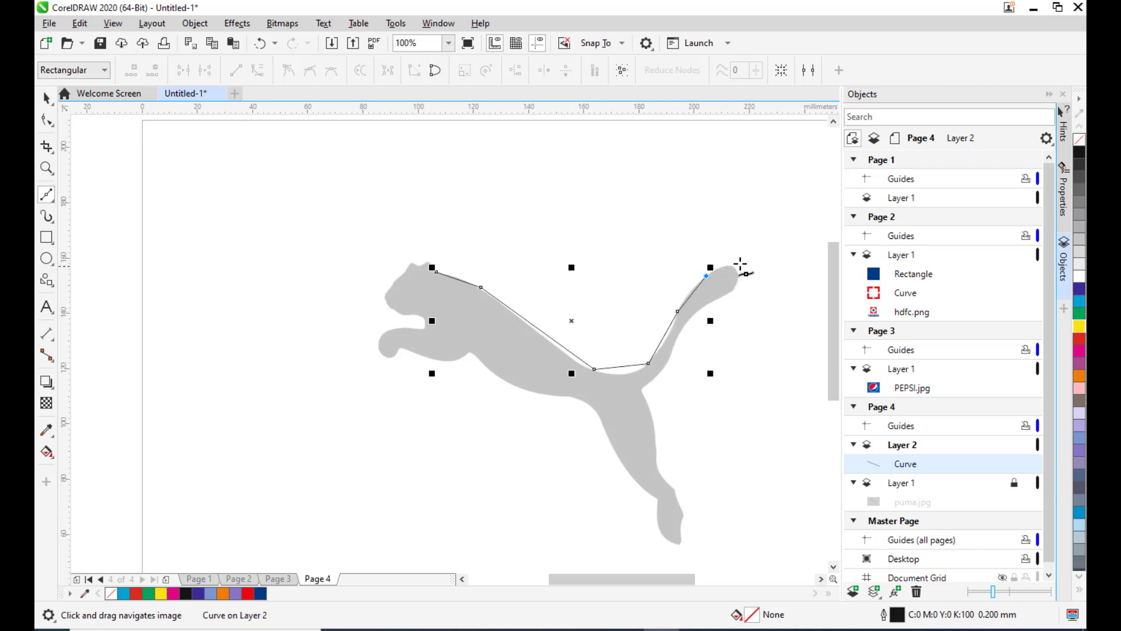
pyautogui.click(735, 289)
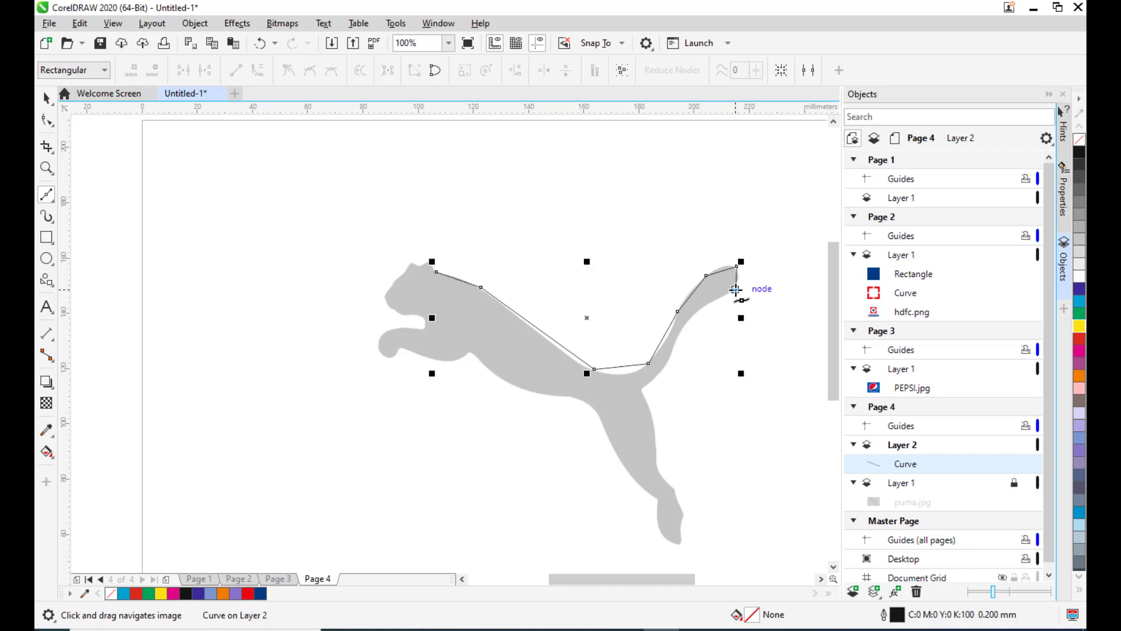
pyautogui.click(686, 323)
pyautogui.click(669, 358)
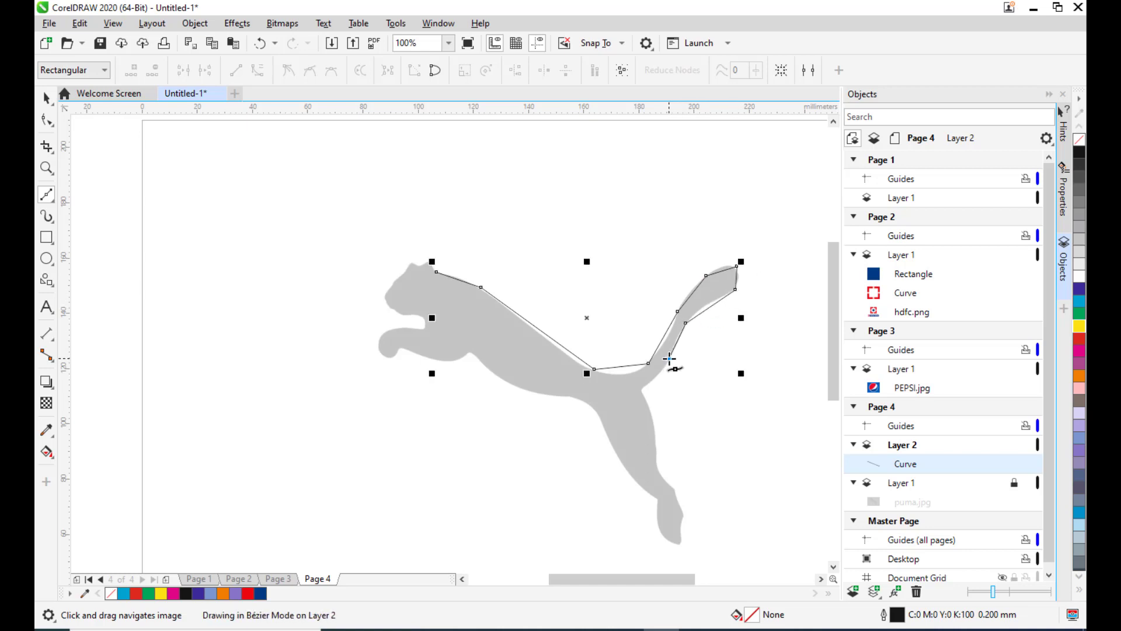
pyautogui.click(643, 388)
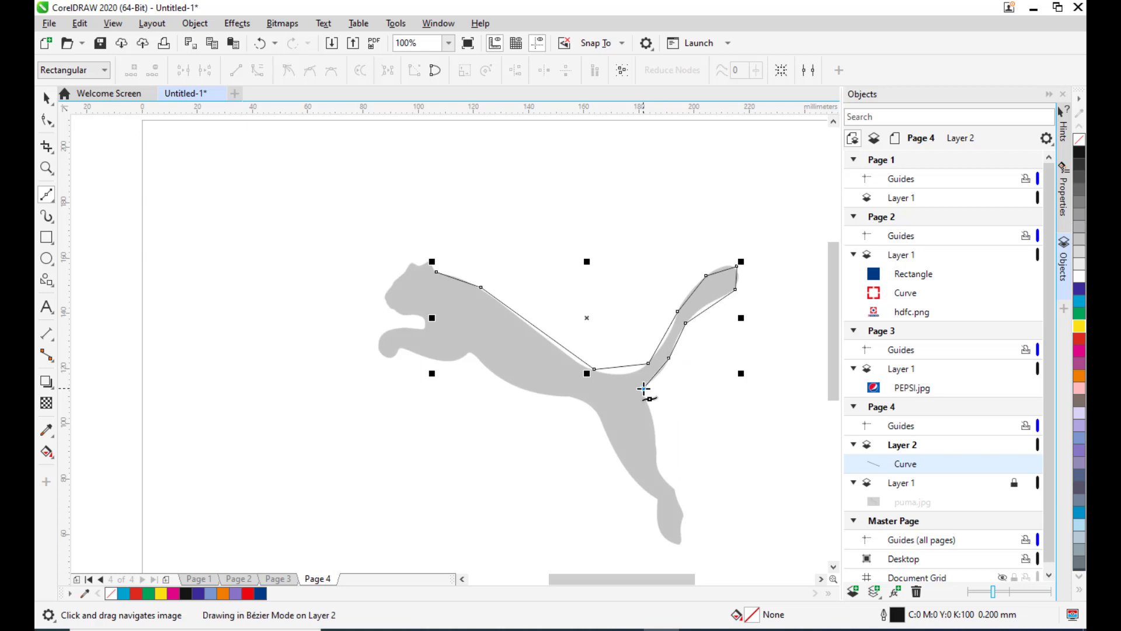
# Continue the Bézier outline down the rear edge of the hind leg, around the foot and up the front edge to the belly.
pyautogui.click(655, 435)
pyautogui.click(659, 474)
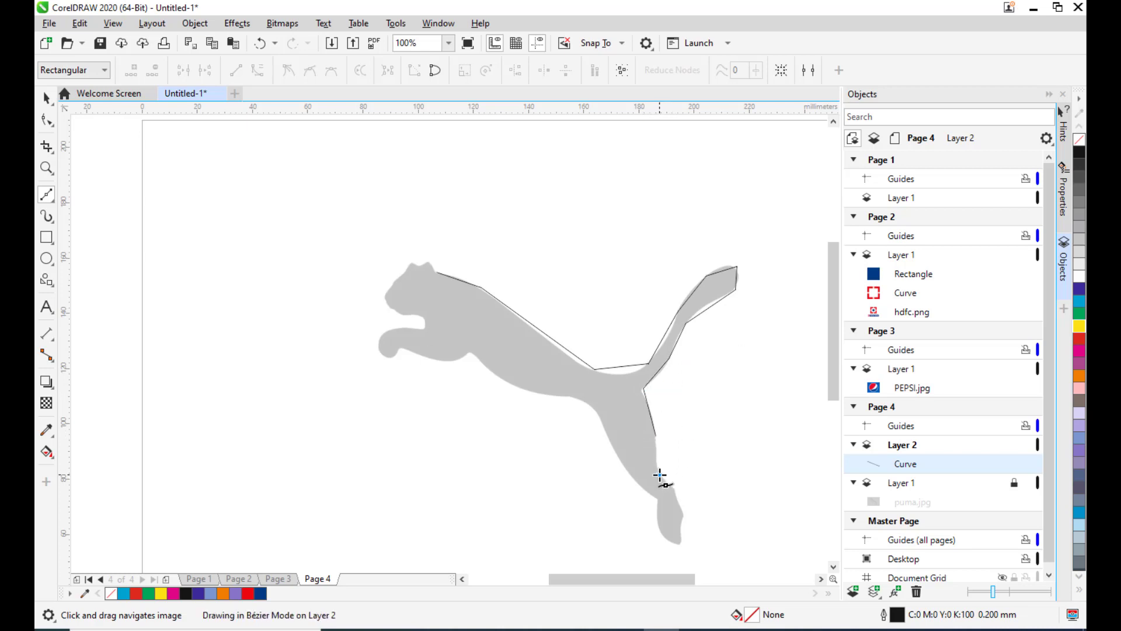
pyautogui.click(676, 489)
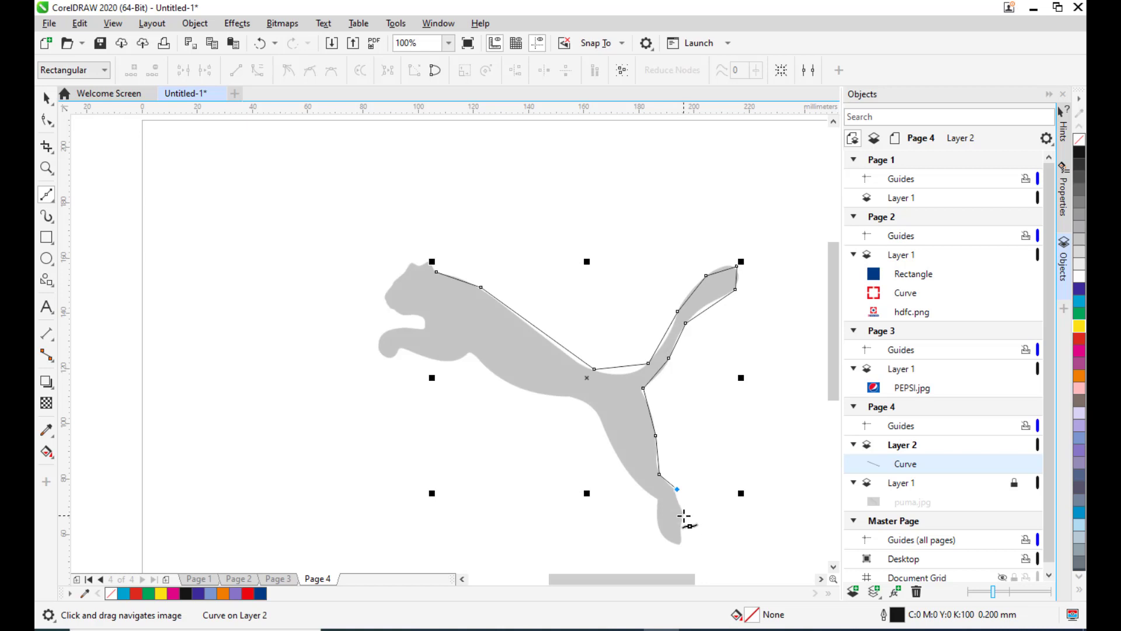
pyautogui.click(683, 515)
pyautogui.click(680, 531)
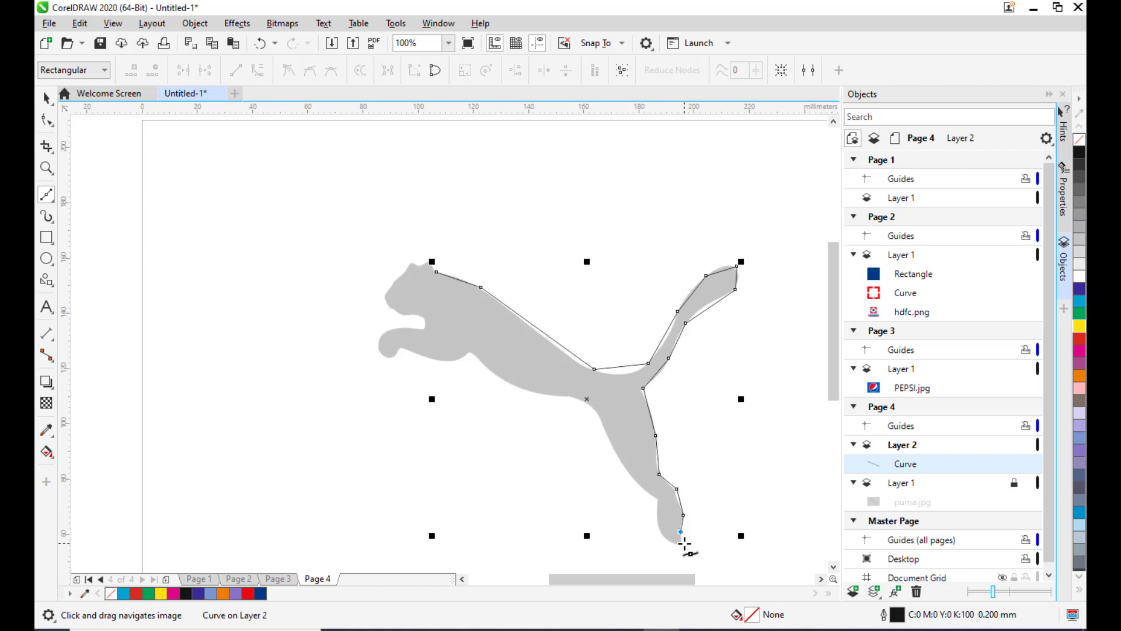
pyautogui.click(683, 542)
pyautogui.click(659, 533)
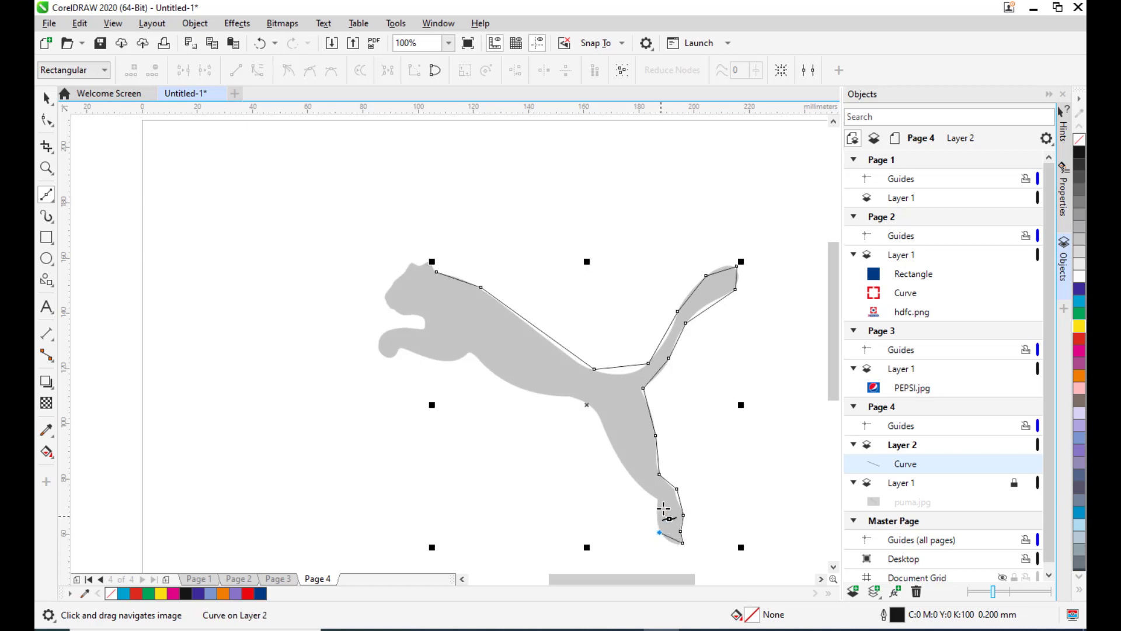
pyautogui.click(656, 500)
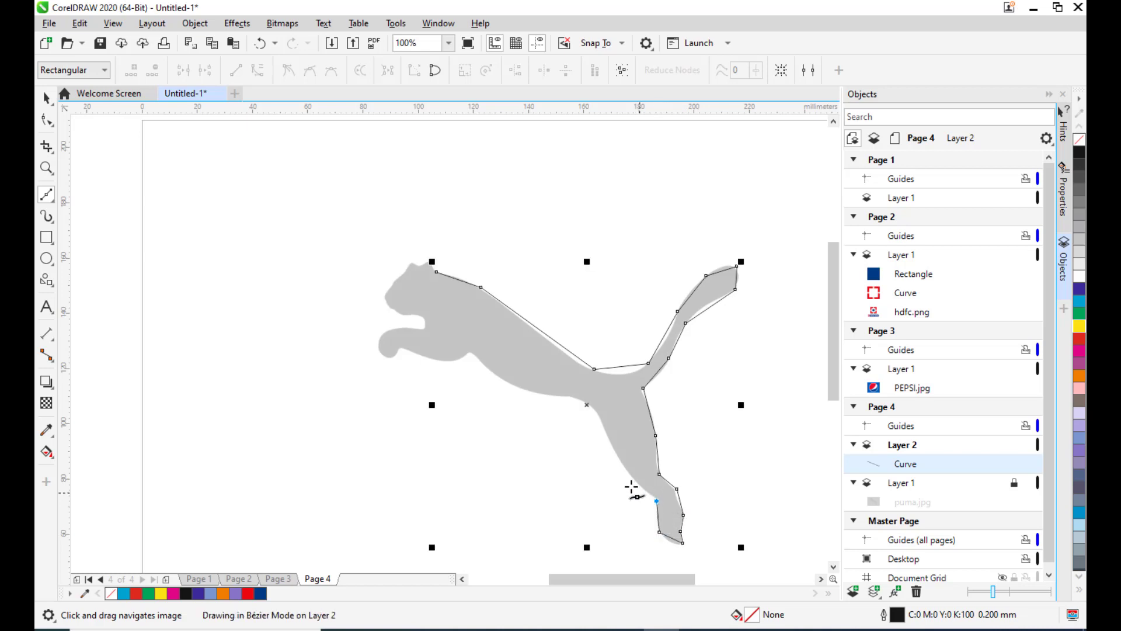
pyautogui.click(613, 452)
pyautogui.click(596, 407)
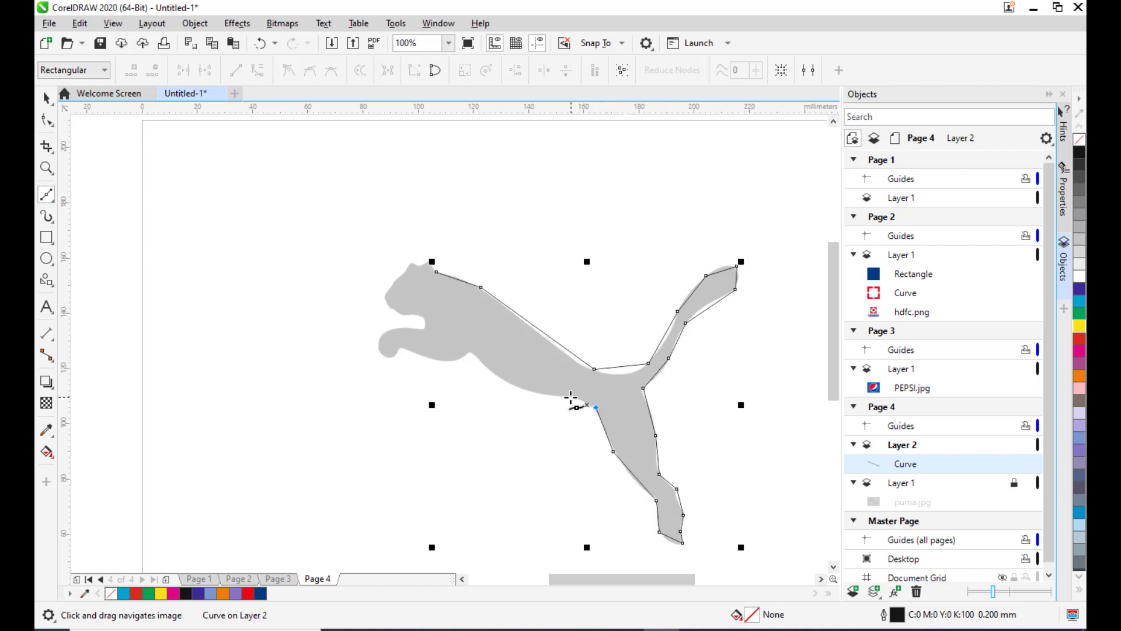
# Continue the Bézier outline forward along the belly and chest and out under the front leg to just behind the paw.
pyautogui.click(571, 397)
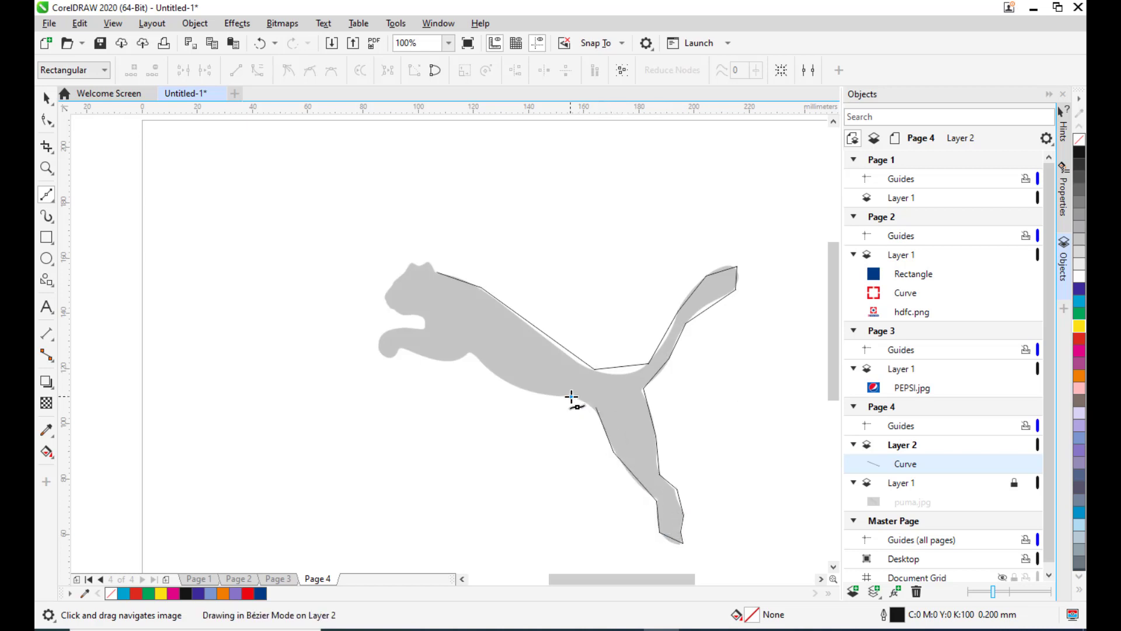
pyautogui.click(512, 384)
pyautogui.click(470, 351)
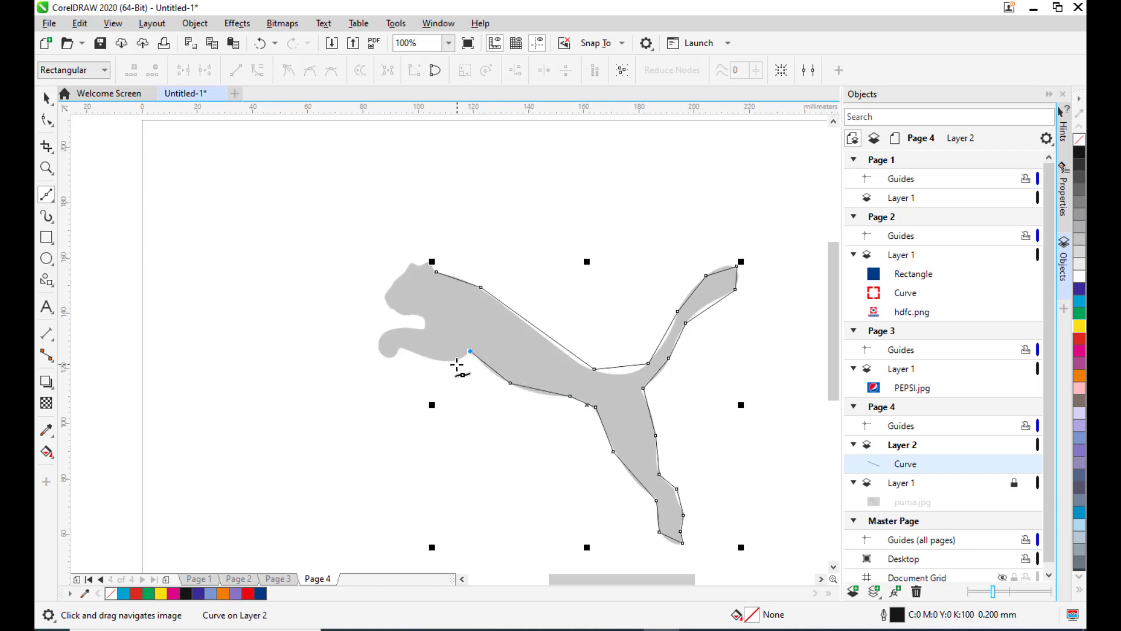
pyautogui.click(448, 361)
pyautogui.click(402, 348)
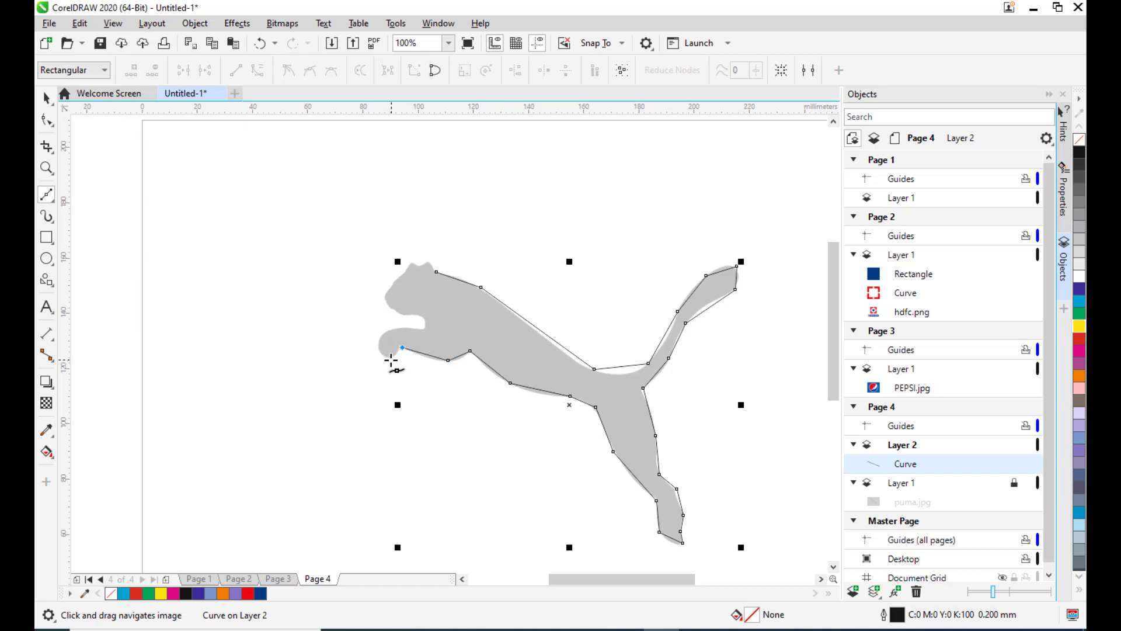
# Continue the Bézier outline around the front paw and back along the leg's upper edge to the throat.
pyautogui.click(383, 357)
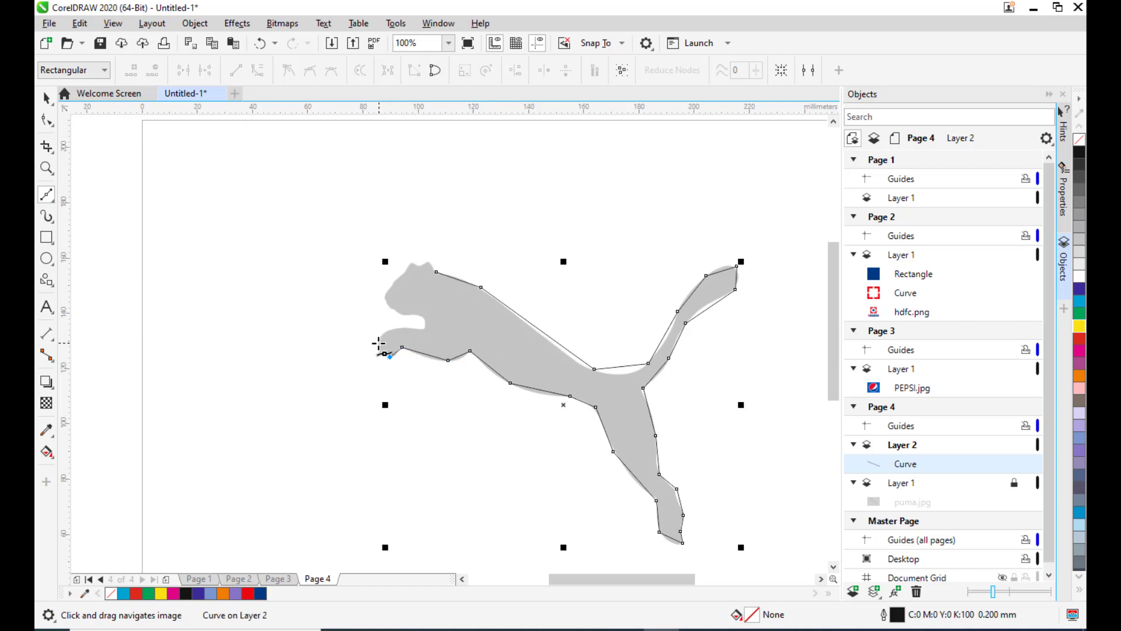
pyautogui.click(378, 347)
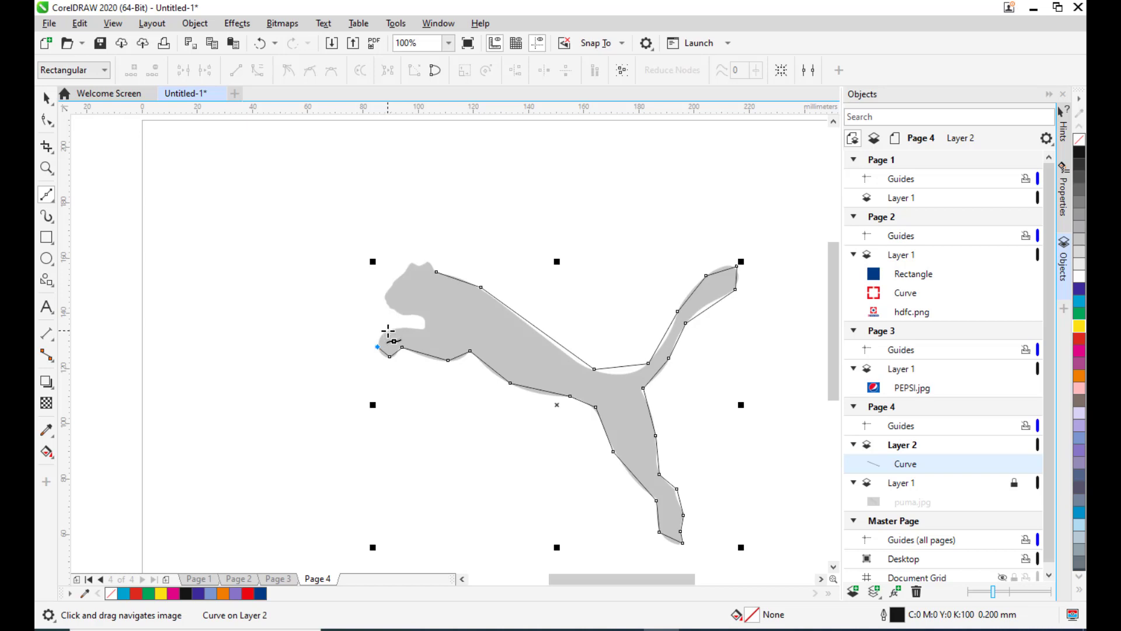
pyautogui.click(400, 328)
pyautogui.click(425, 327)
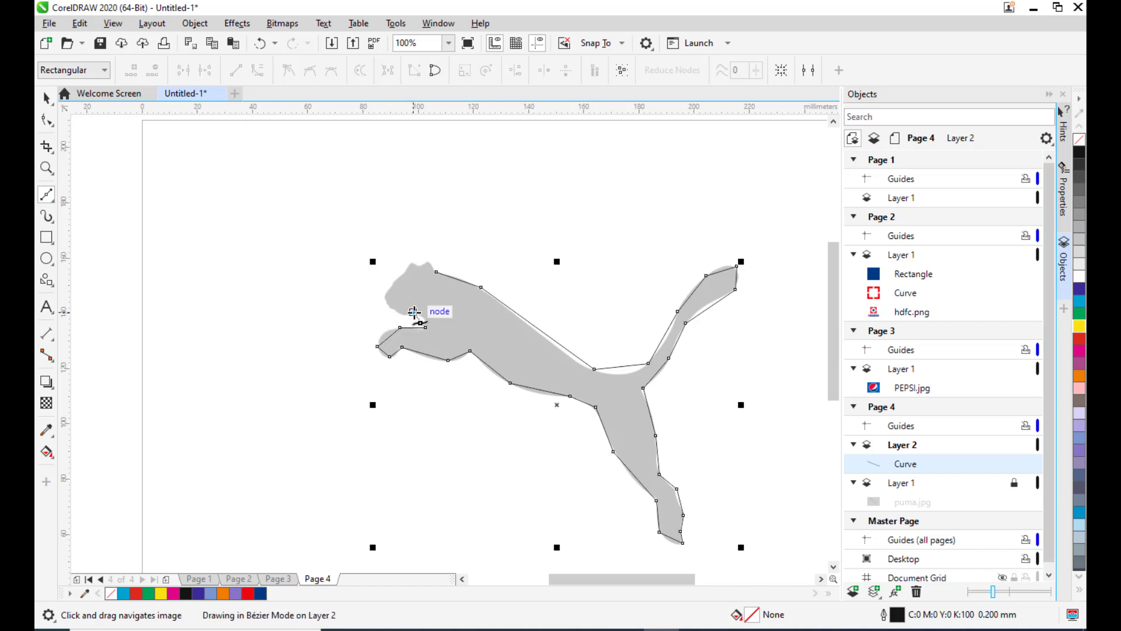
# Trace the jaw, muzzle, forehead and ears with straight segments, closing the outline at its starting node behind the ear.
pyautogui.click(413, 313)
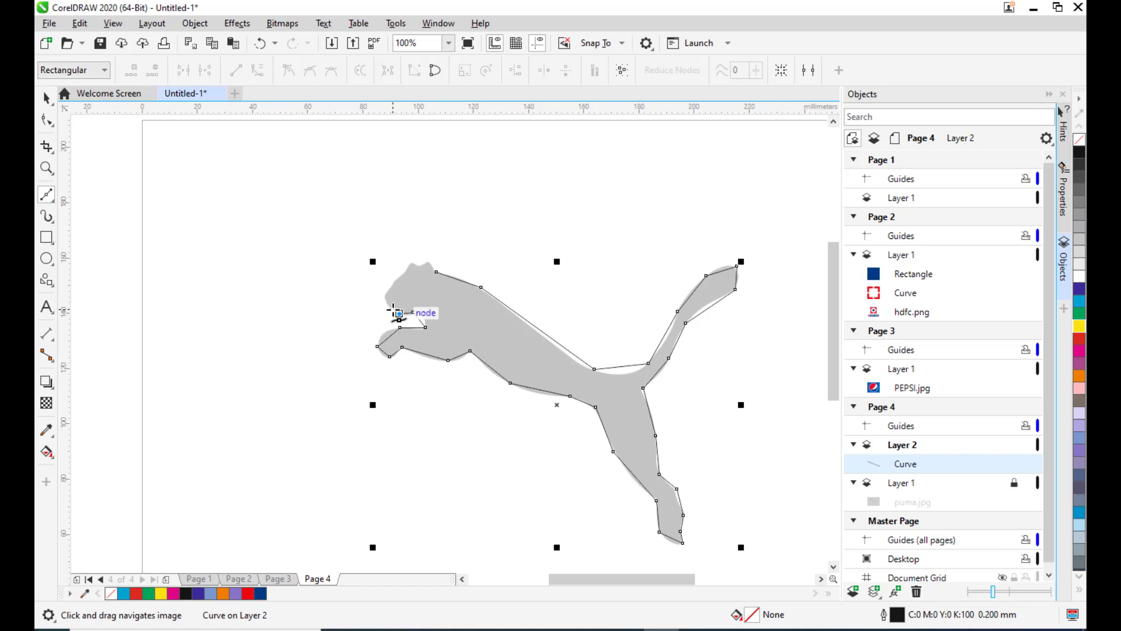
pyautogui.click(400, 313)
pyautogui.click(400, 291)
pyautogui.click(395, 282)
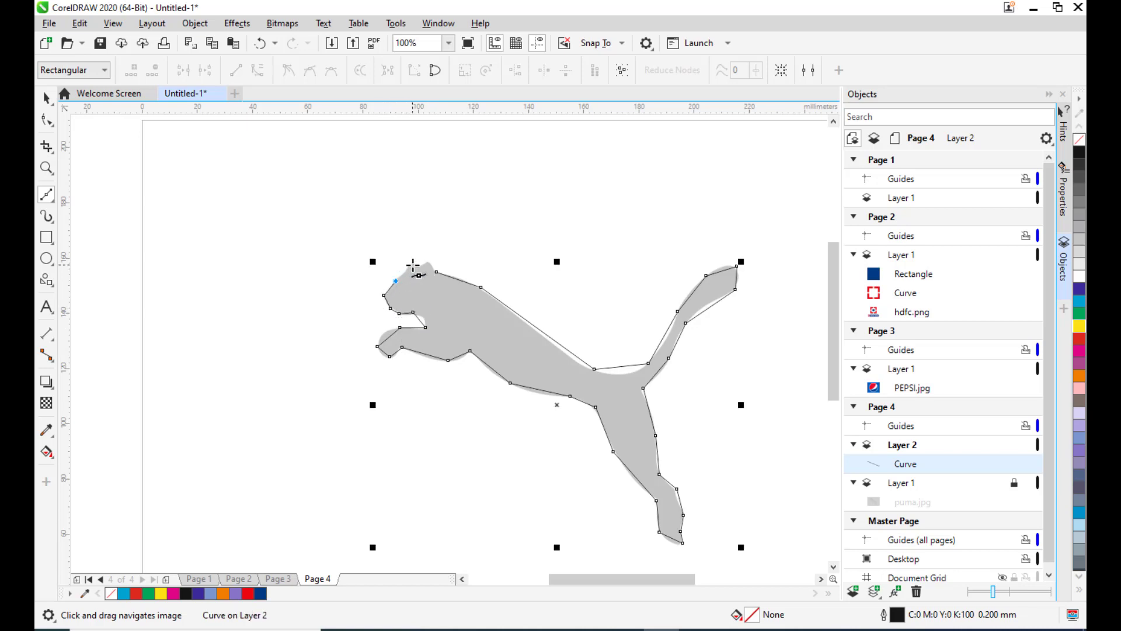
pyautogui.click(409, 264)
pyautogui.click(418, 266)
pyautogui.click(429, 260)
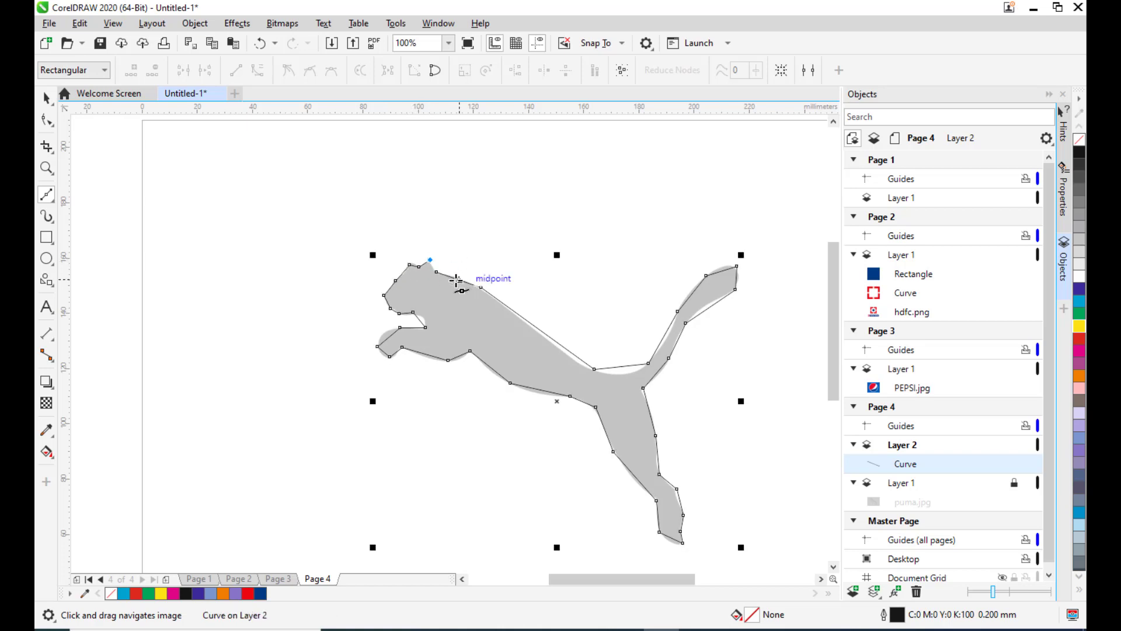
pyautogui.click(437, 271)
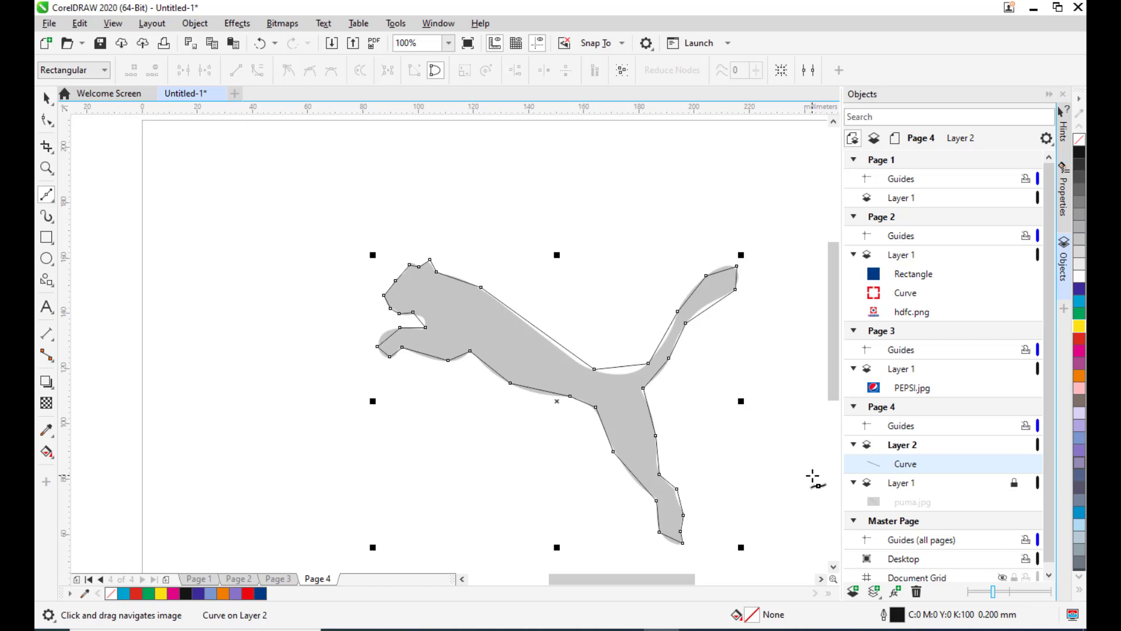
# Select all nodes of the closed puma outline and convert its lines to curves, keeping the outline ready for node editing.
pyautogui.scroll(-2, 788, 345)
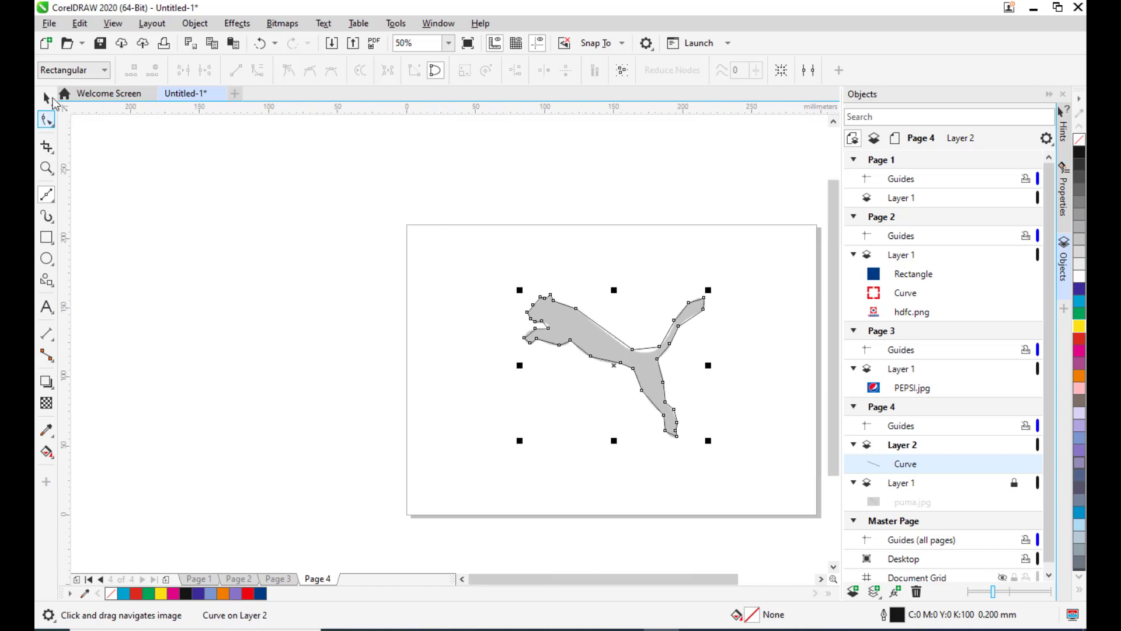
pyautogui.click(48, 99)
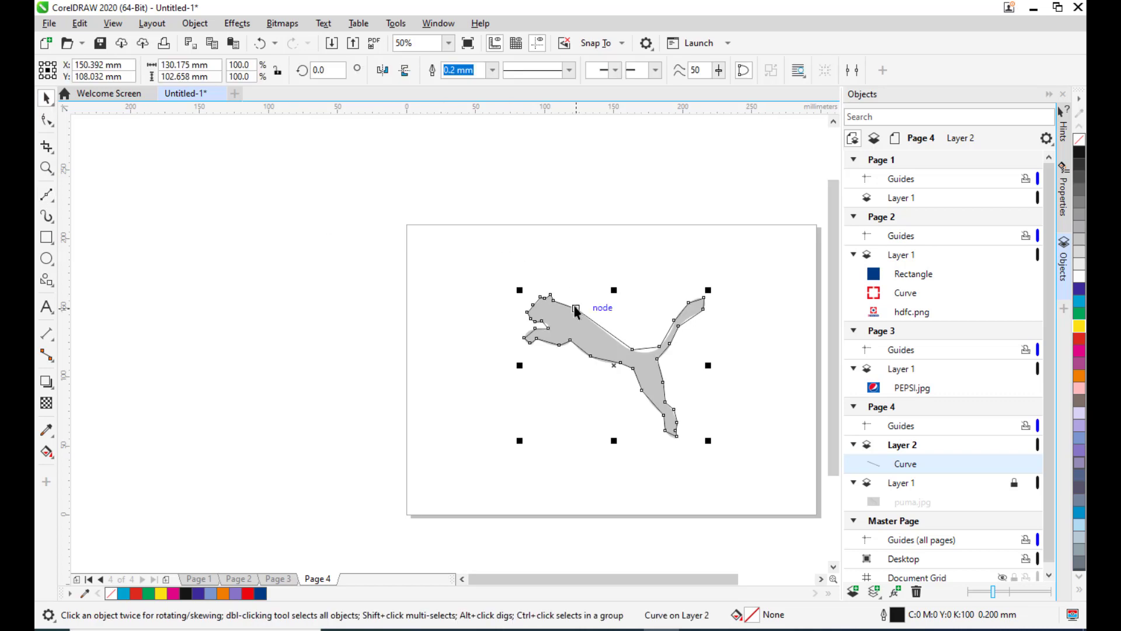
pyautogui.click(47, 122)
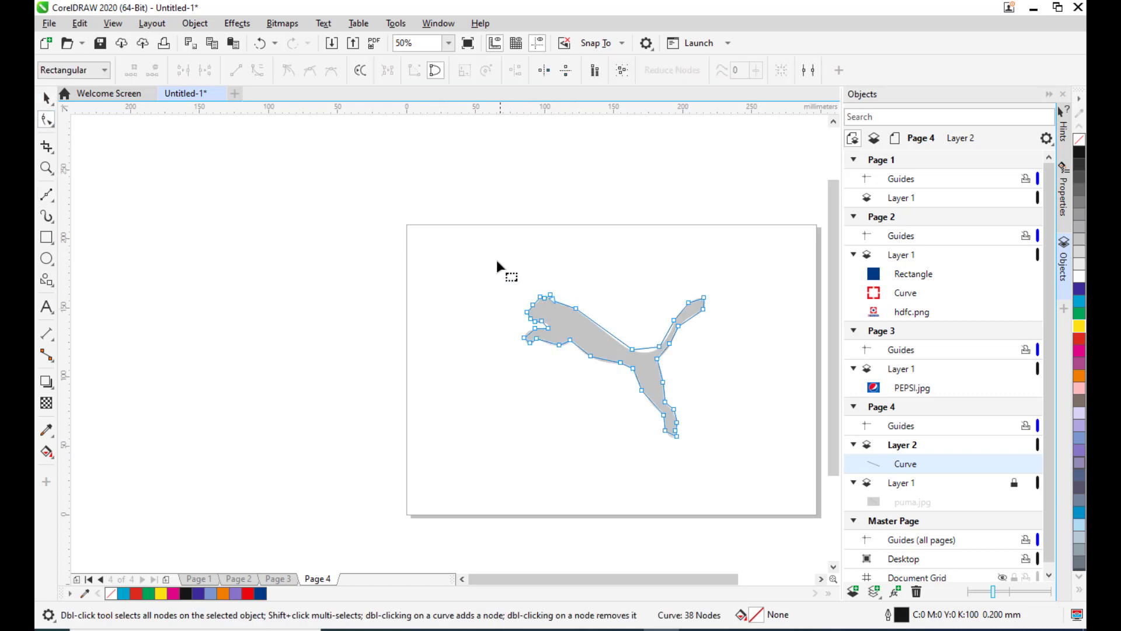
pyautogui.moveTo(465, 247); pyautogui.dragTo(773, 507)
pyautogui.scroll(2, 707, 362)
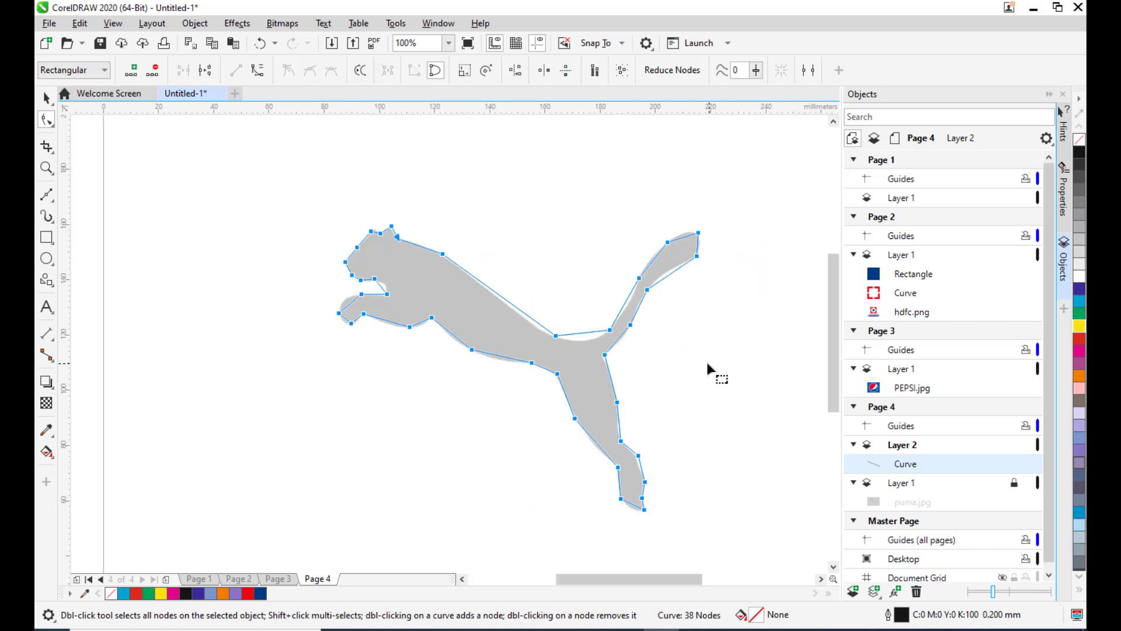
pyautogui.moveTo(713, 367); pyautogui.dragTo(712, 358)
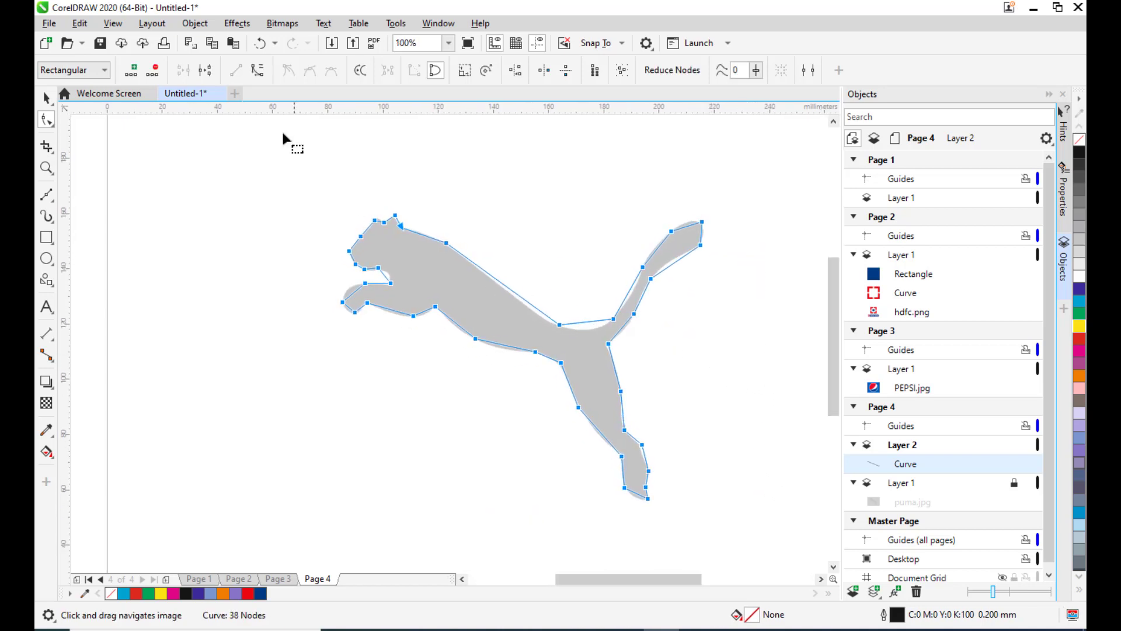
pyautogui.click(257, 71)
pyautogui.click(46, 98)
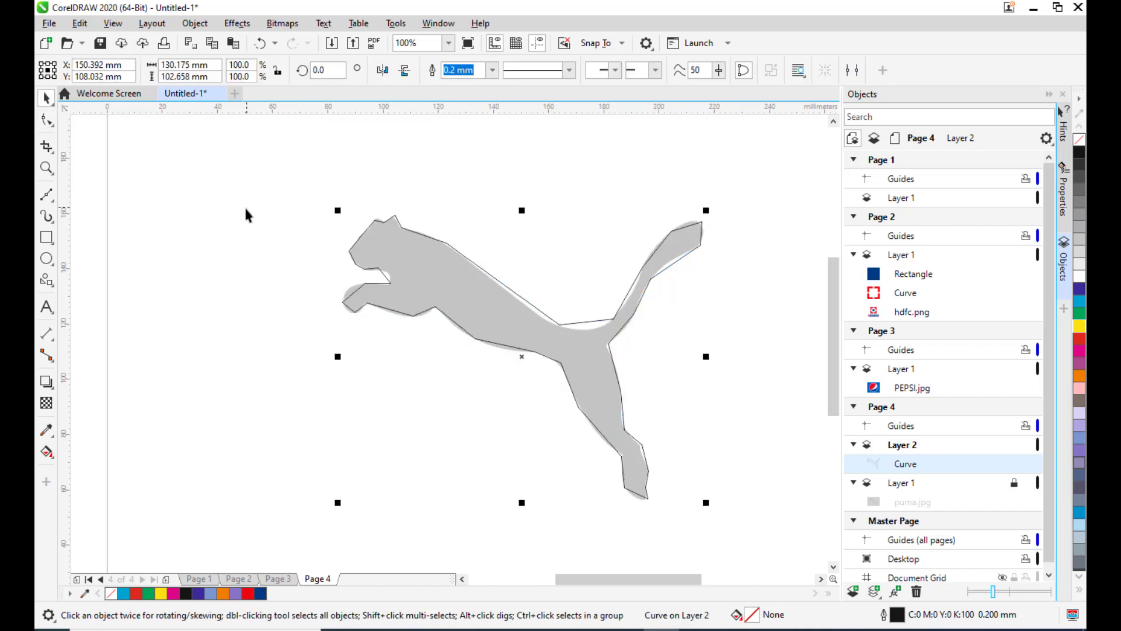
pyautogui.click(47, 121)
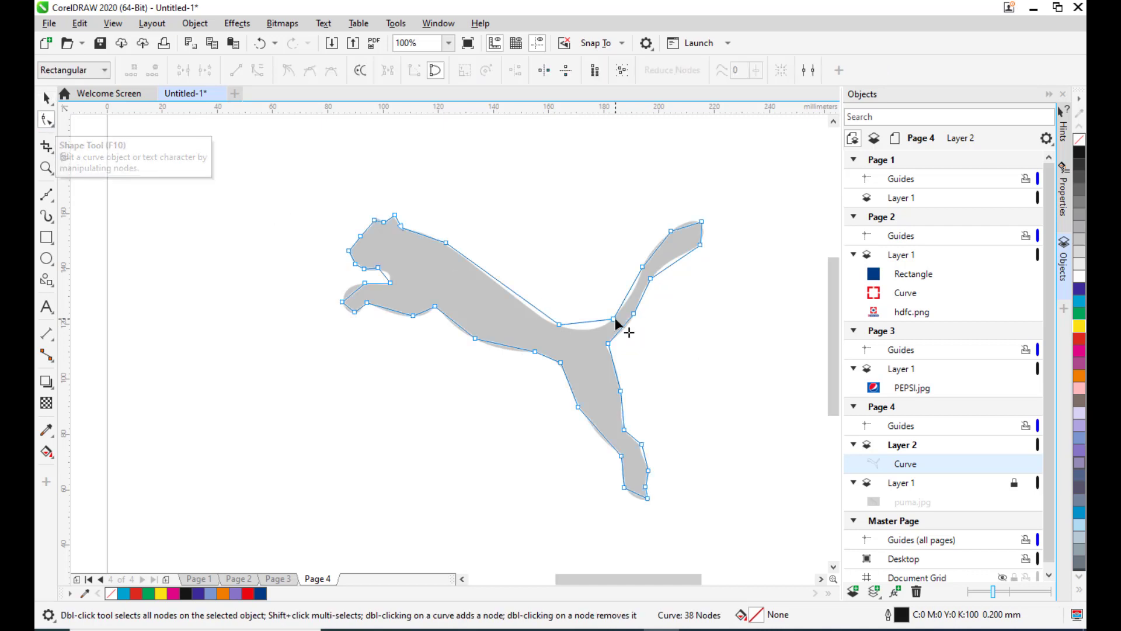
# Try shaping the segment between the lower back and the tail with its node handles, and undo the handle changes.
pyautogui.click(559, 324)
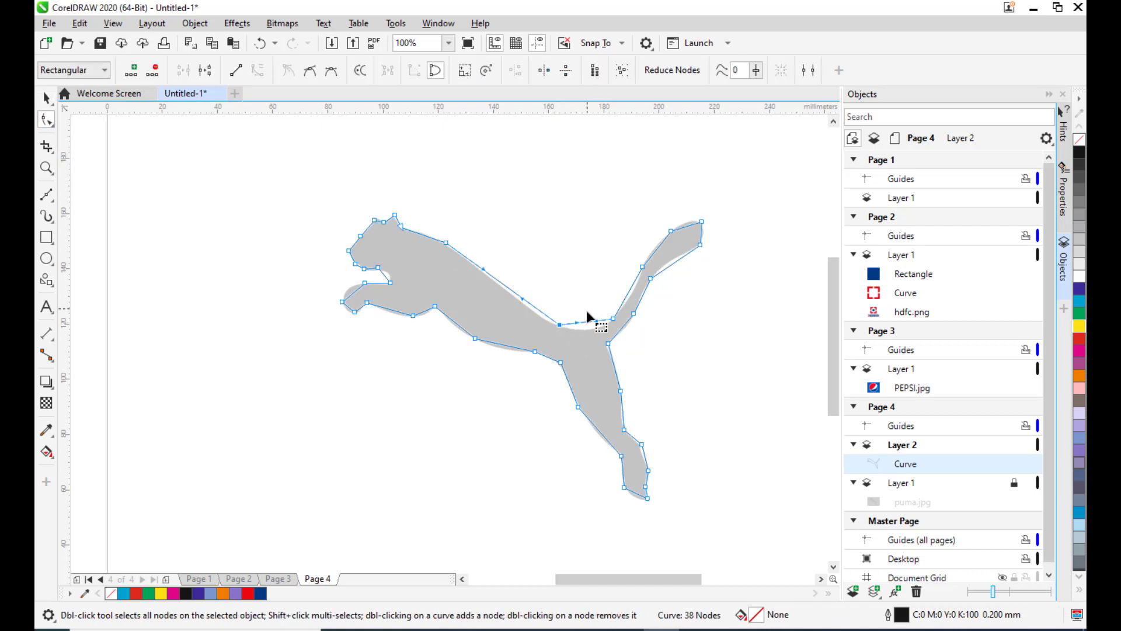
pyautogui.click(585, 321)
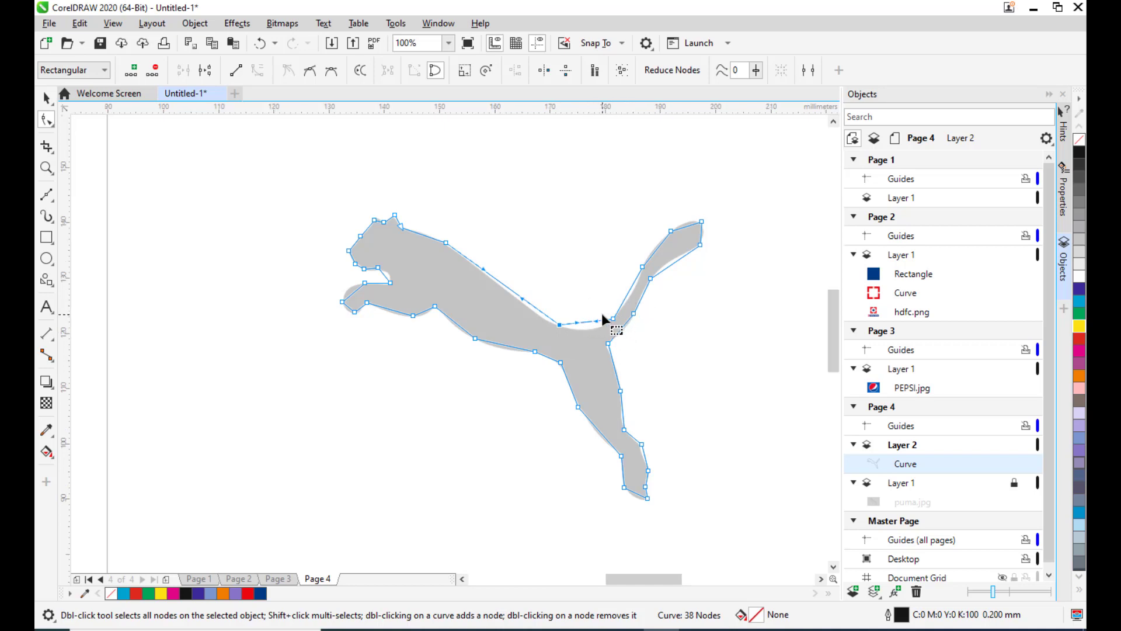
pyautogui.scroll(2, 604, 316)
pyautogui.moveTo(501, 347); pyautogui.dragTo(509, 364)
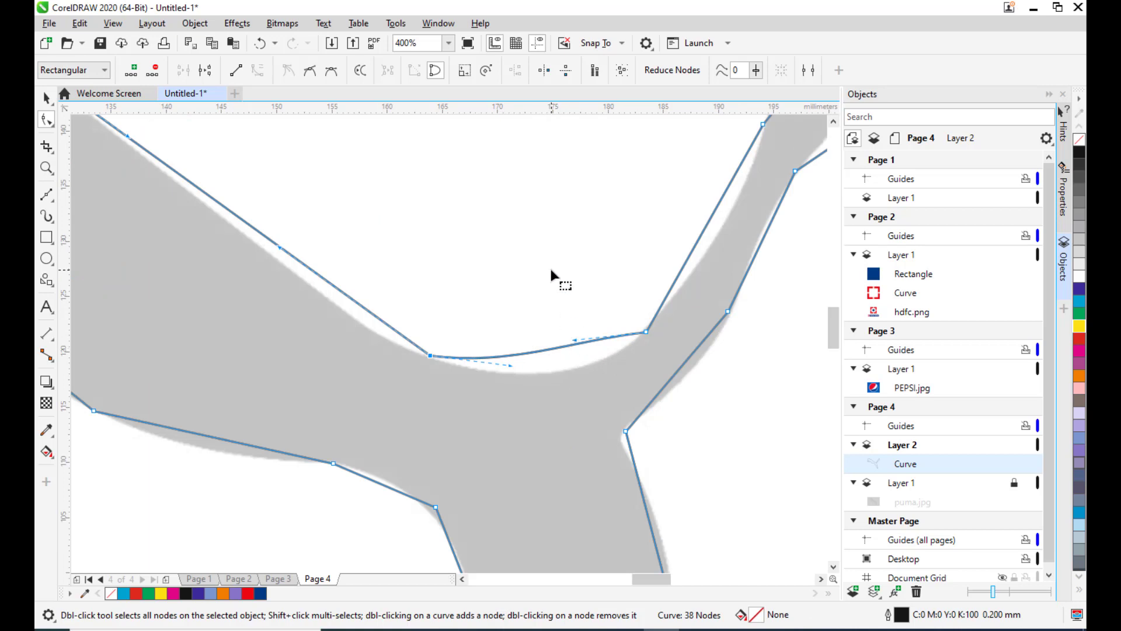
pyautogui.hotkey('ctrl', 'z')
pyautogui.moveTo(574, 338); pyautogui.dragTo(584, 390)
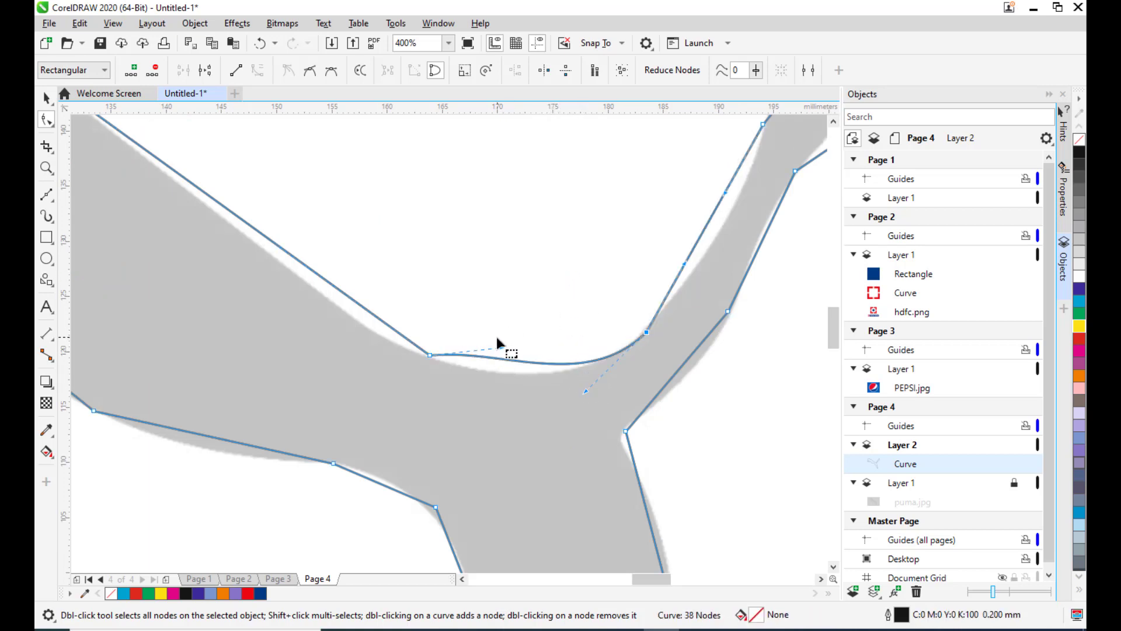
pyautogui.moveTo(500, 347); pyautogui.dragTo(500, 376)
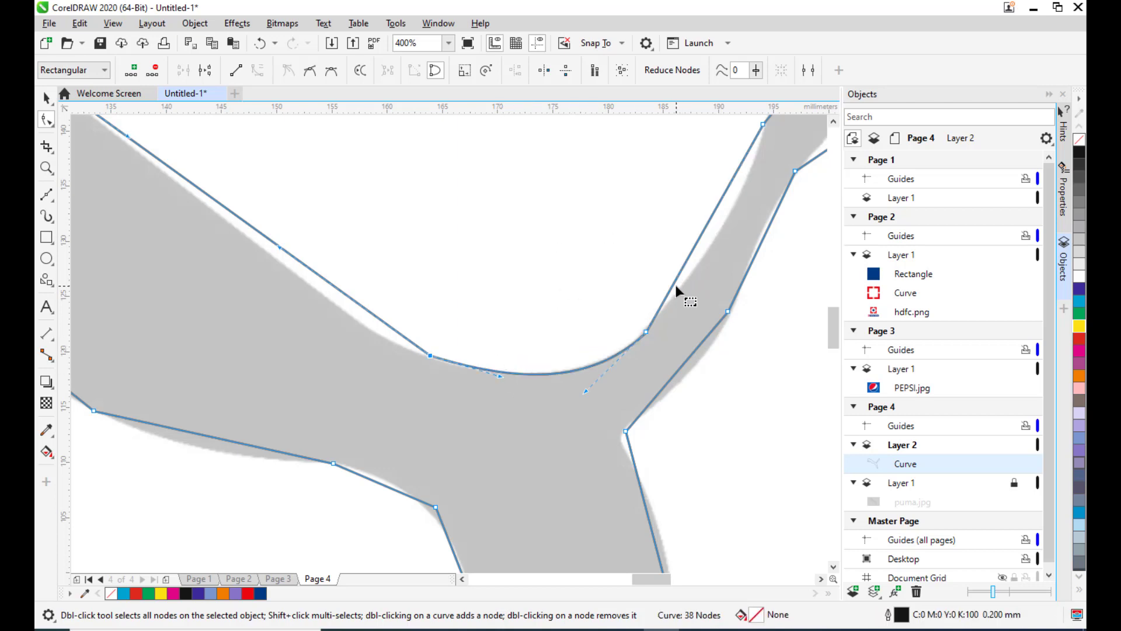
pyautogui.hotkey('ctrl', 'z')
pyautogui.hotkey('ctrl', 'z')
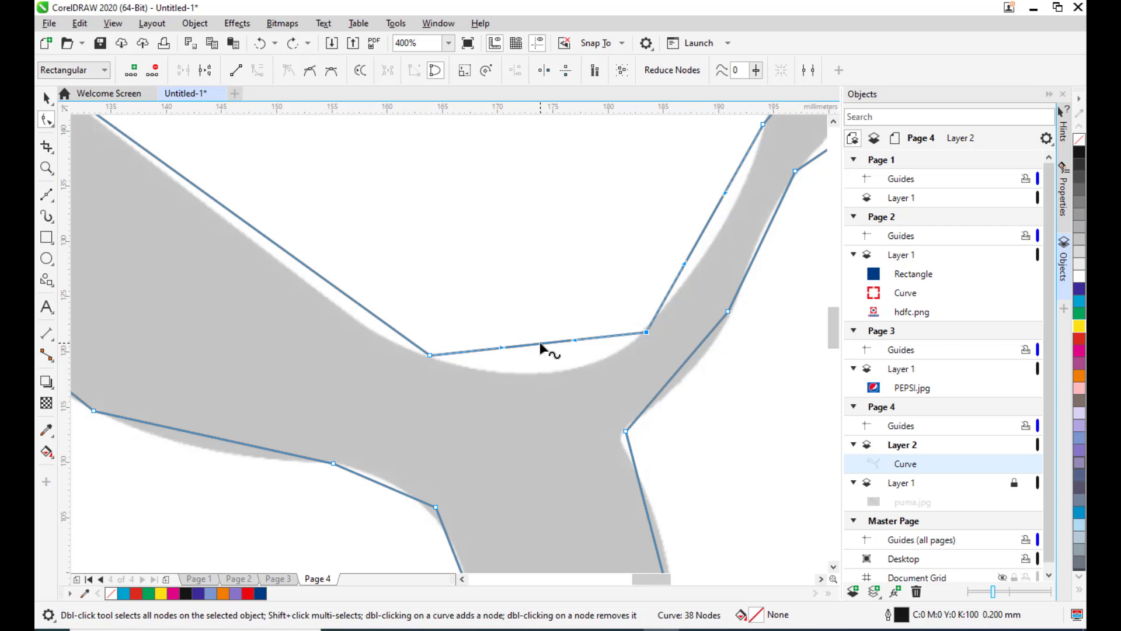
# Bend the segment at the tail base down to the silhouette, and curve the long back segment using its lower node's handle.
pyautogui.moveTo(539, 342); pyautogui.dragTo(551, 370)
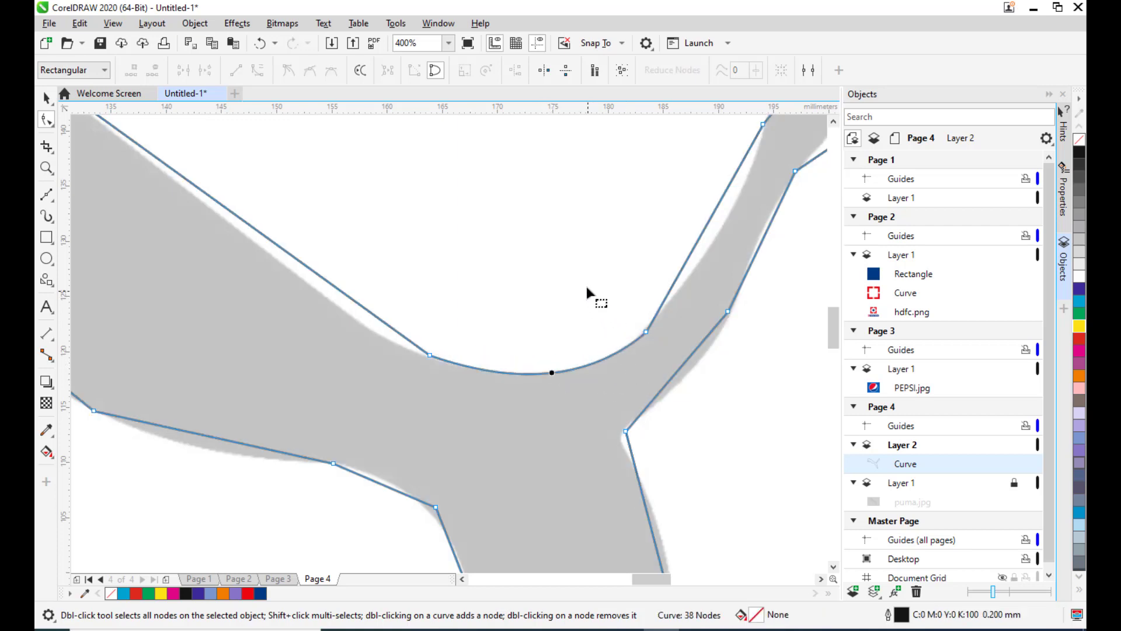
pyautogui.scroll(-2, 586, 286)
pyautogui.moveTo(591, 292); pyautogui.dragTo(693, 275)
pyautogui.scroll(2, 680, 285)
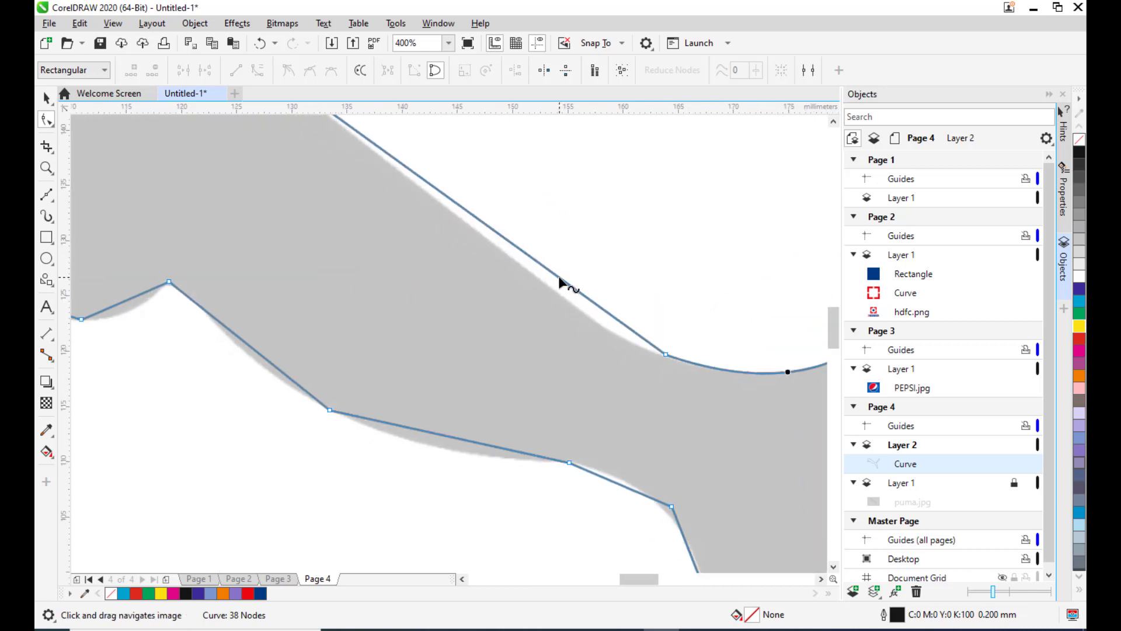
pyautogui.moveTo(559, 282); pyautogui.dragTo(551, 286)
pyautogui.click(670, 356)
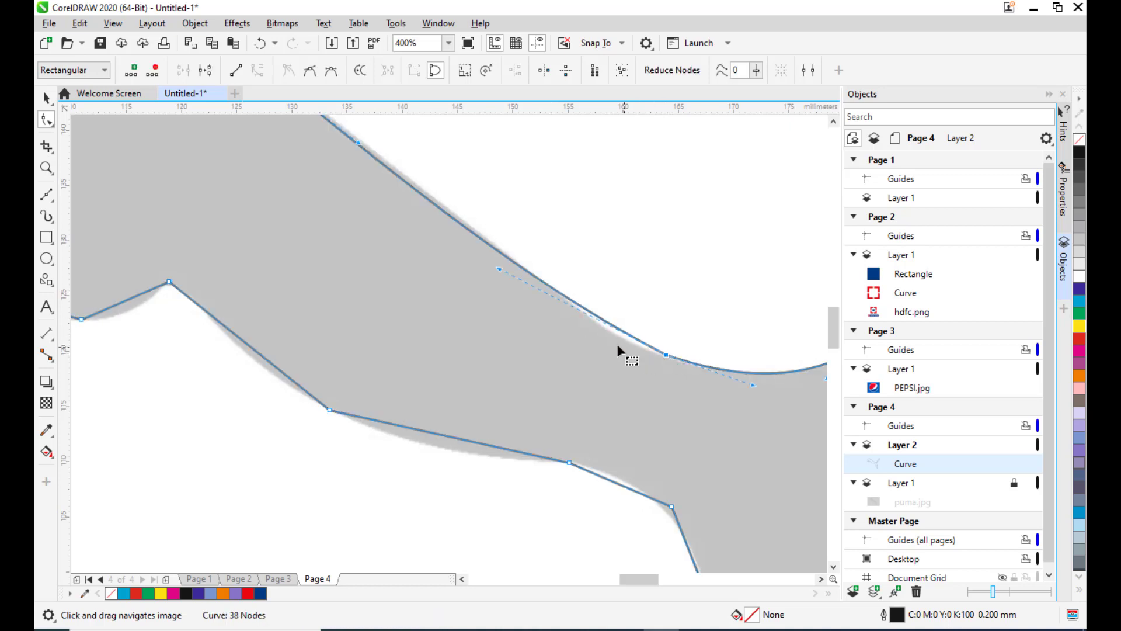
pyautogui.moveTo(499, 269); pyautogui.dragTo(505, 295)
# Adjust the handle at the upper end of the back curve and bend the neck segment outward to match the silhouette.
pyautogui.scroll(-2, 496, 271)
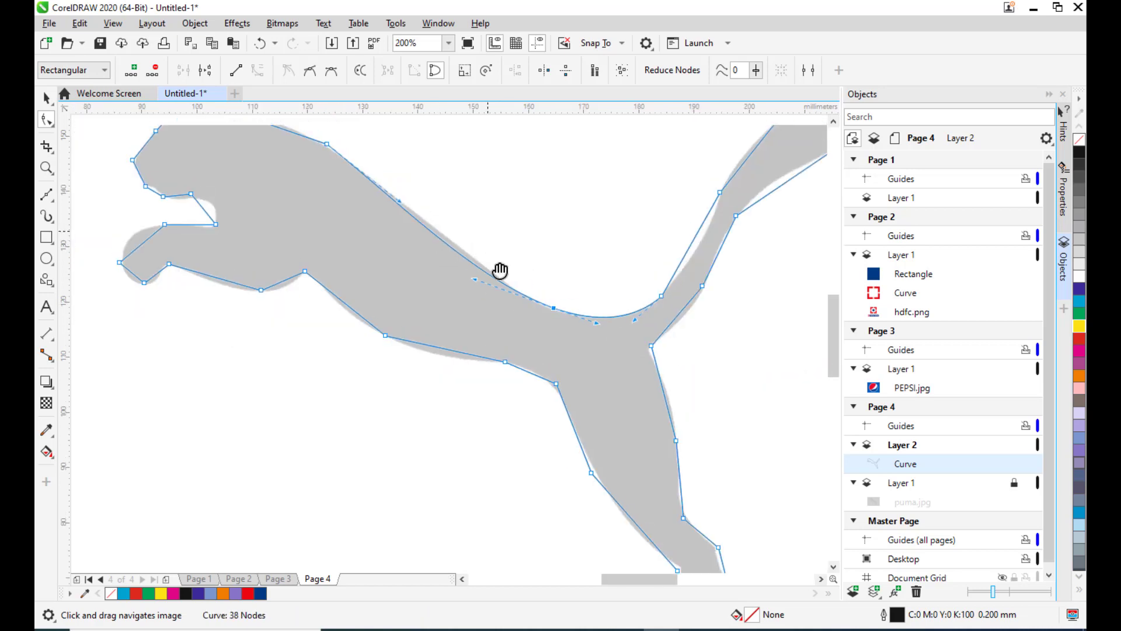
pyautogui.scroll(1, 439, 296)
pyautogui.moveTo(406, 279); pyautogui.dragTo(423, 264)
pyautogui.scroll(-2, 453, 240)
pyautogui.scroll(1, 613, 325)
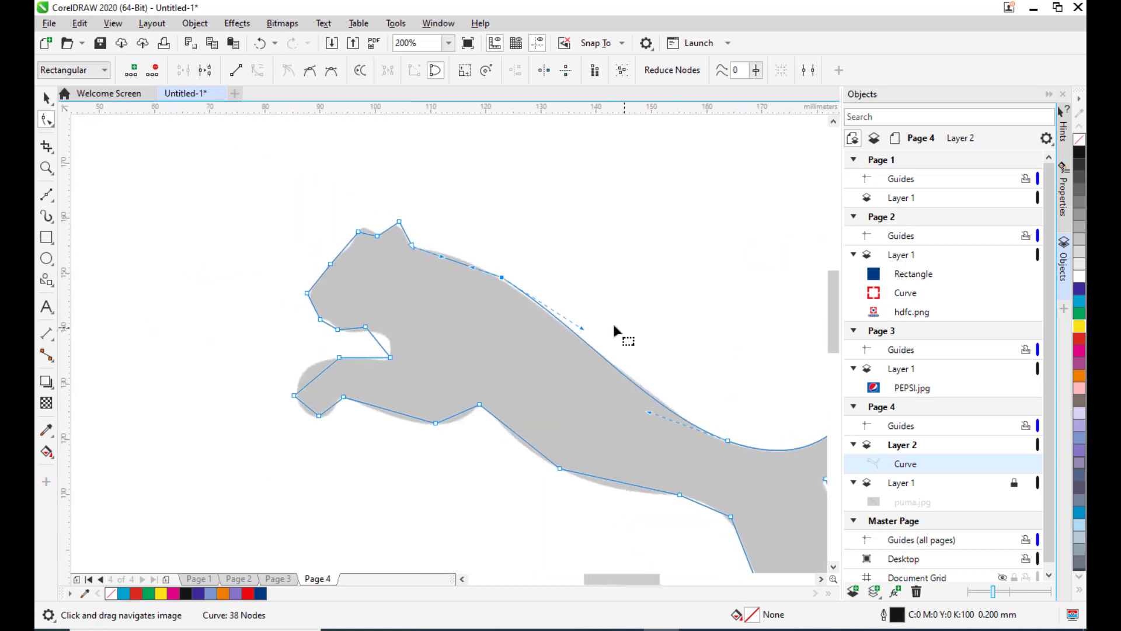
pyautogui.scroll(1, 463, 271)
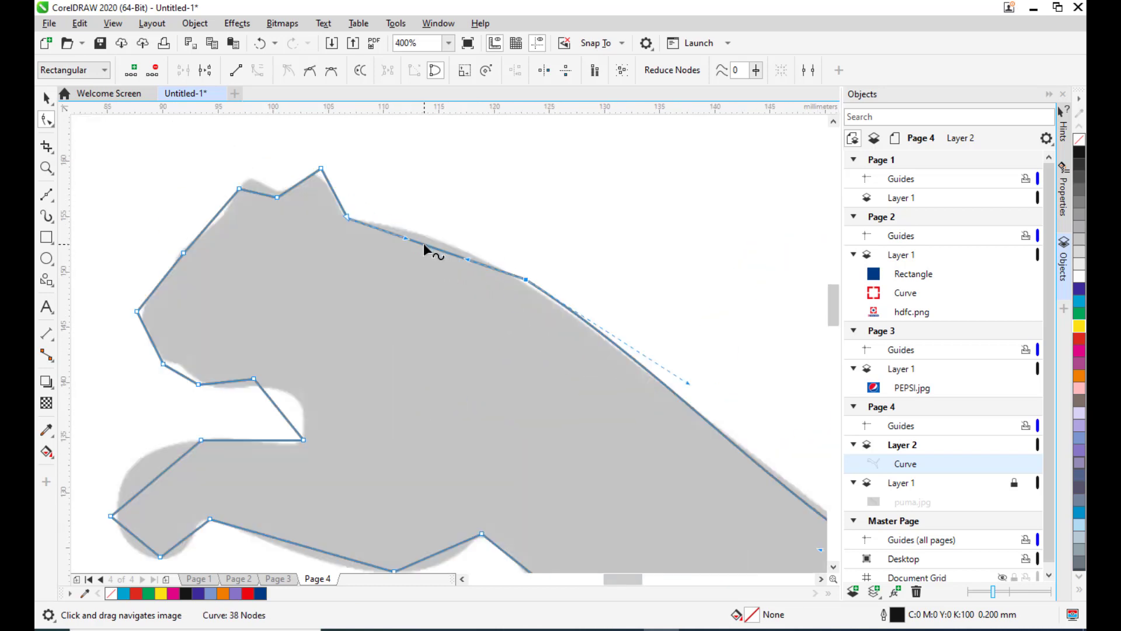
pyautogui.moveTo(422, 243); pyautogui.dragTo(426, 235)
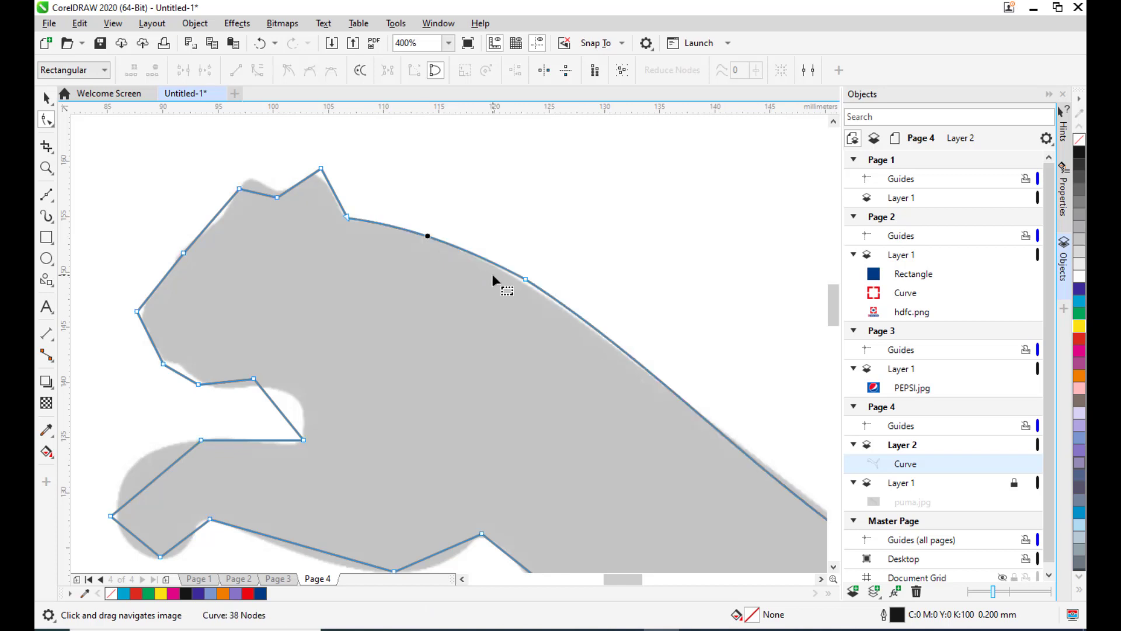
# Bend the segments around both ears and the forehead, moving the front ear's node onto the silhouette's edge.
pyautogui.moveTo(415, 295); pyautogui.dragTo(475, 351)
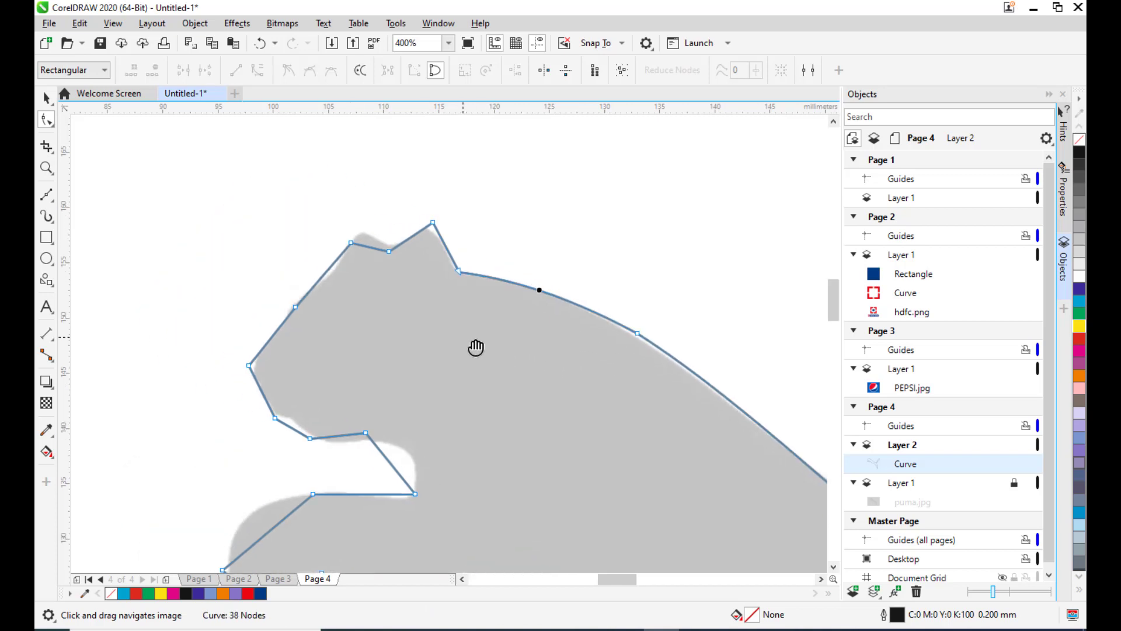
pyautogui.scroll(2, 453, 257)
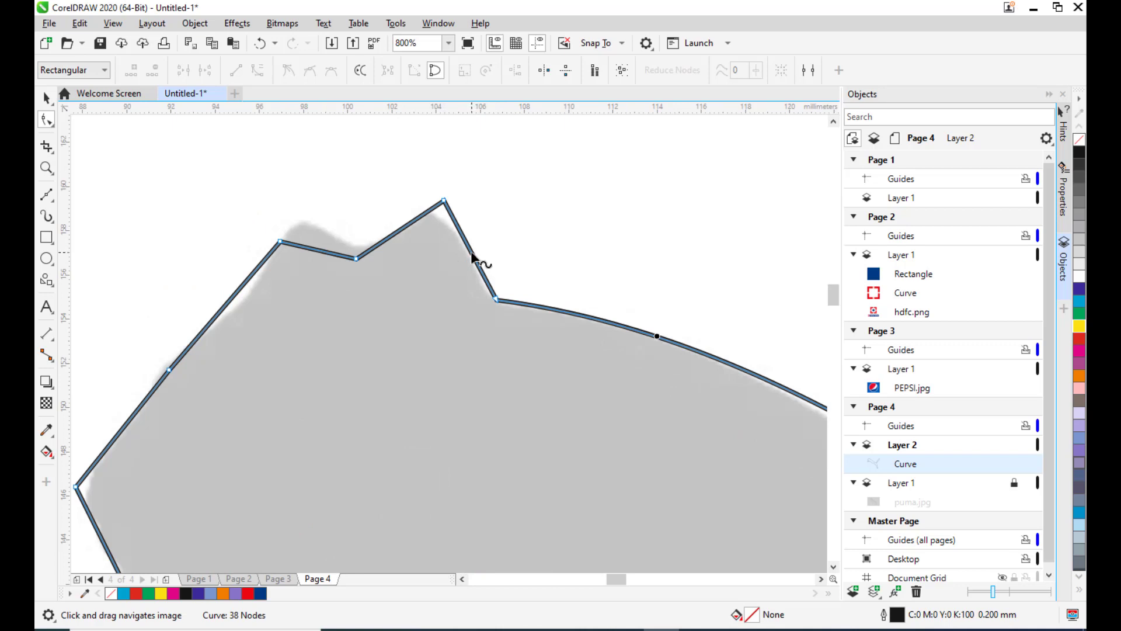
pyautogui.moveTo(470, 251); pyautogui.dragTo(479, 247)
pyautogui.moveTo(401, 229); pyautogui.dragTo(393, 221)
pyautogui.moveTo(312, 248); pyautogui.dragTo(292, 225)
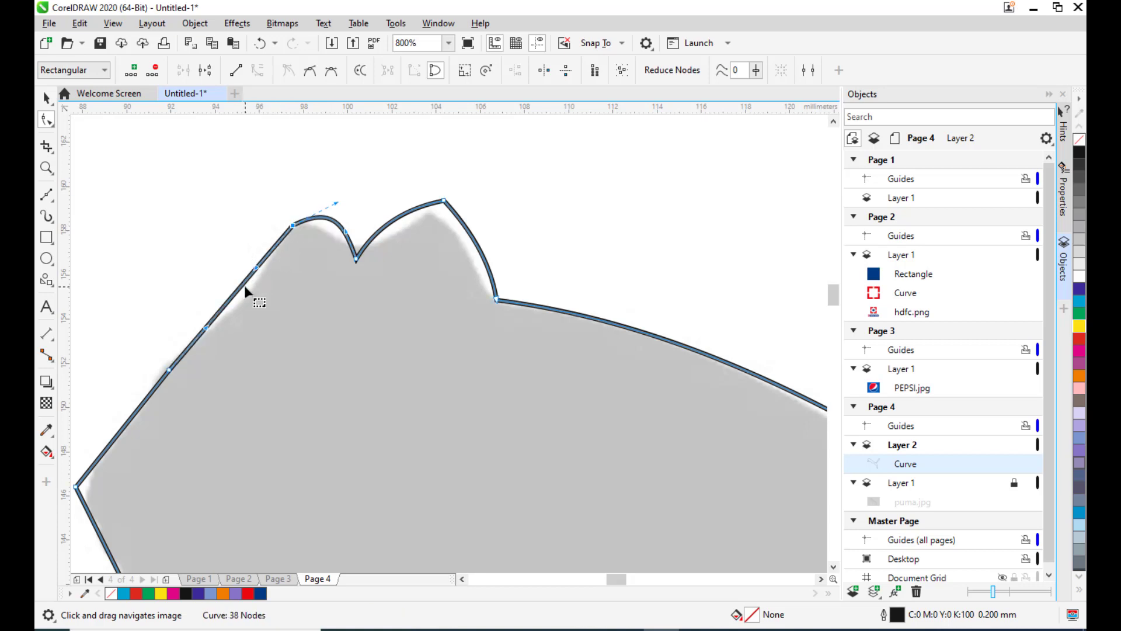
pyautogui.moveTo(244, 281); pyautogui.dragTo(265, 295)
# Bend the segments along the nose and chin towards the silhouette and adjust the handles of the muzzle segment above the nose.
pyautogui.hscroll(-5, 295, 340)
pyautogui.scroll(-3, 513, 278)
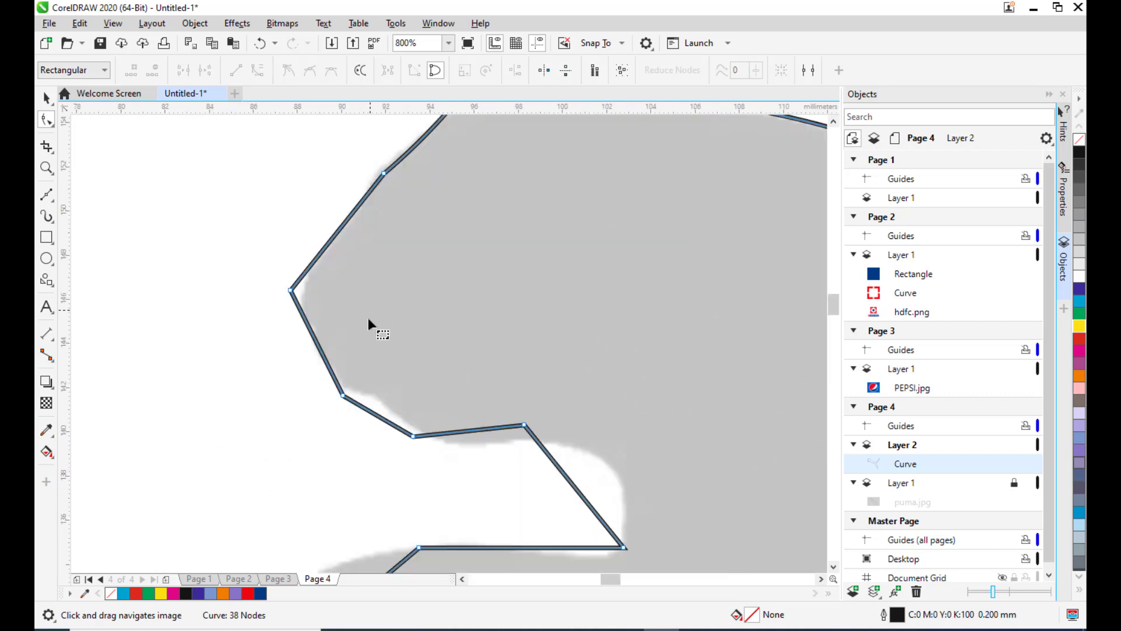
pyautogui.moveTo(376, 418); pyautogui.dragTo(291, 333)
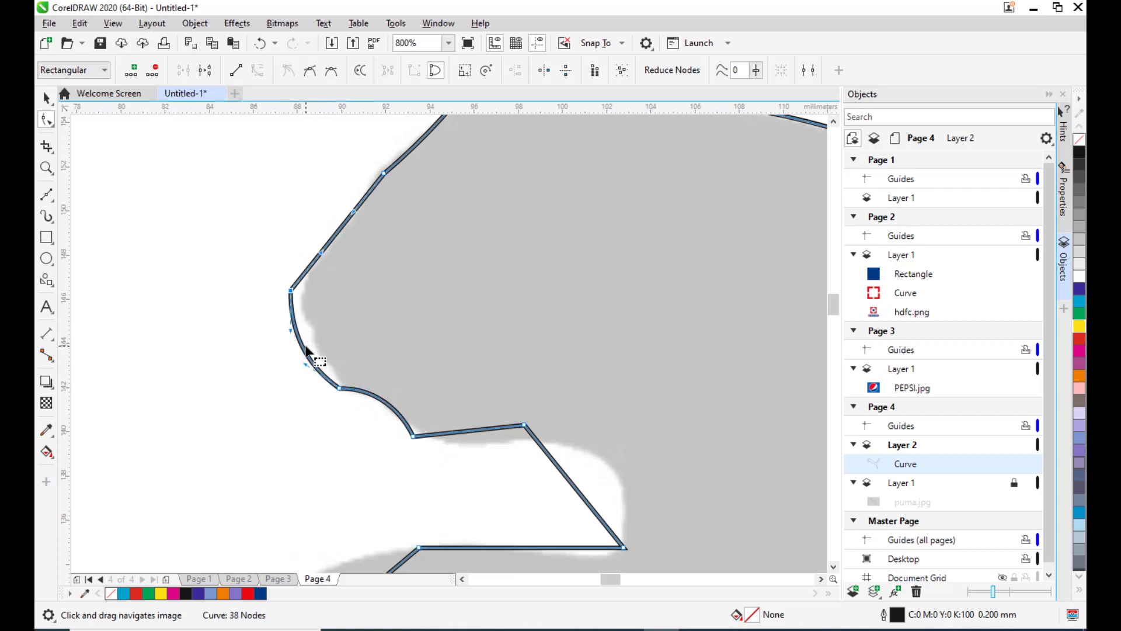
pyautogui.click(321, 249)
pyautogui.moveTo(353, 208); pyautogui.dragTo(358, 215)
pyautogui.scroll(-2, 450, 227)
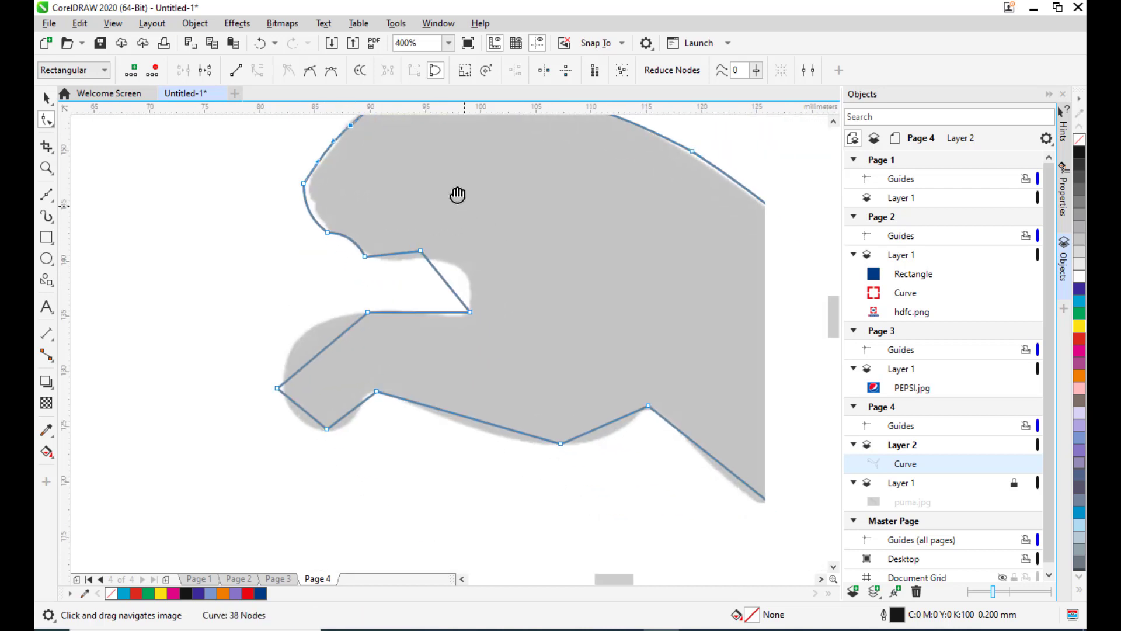
# Move the node under the jaw onto the silhouette's edge and bend the adjoining jaw and throat segments to match.
pyautogui.scroll(2, 457, 249)
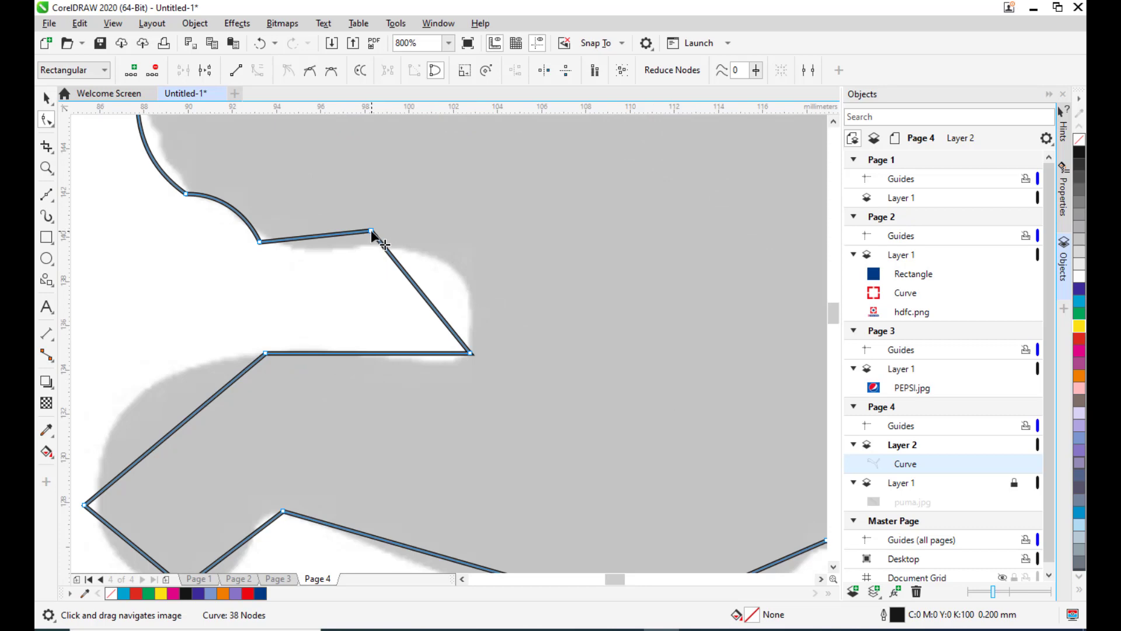
pyautogui.moveTo(372, 232); pyautogui.dragTo(376, 242)
pyautogui.moveTo(299, 240); pyautogui.dragTo(299, 248)
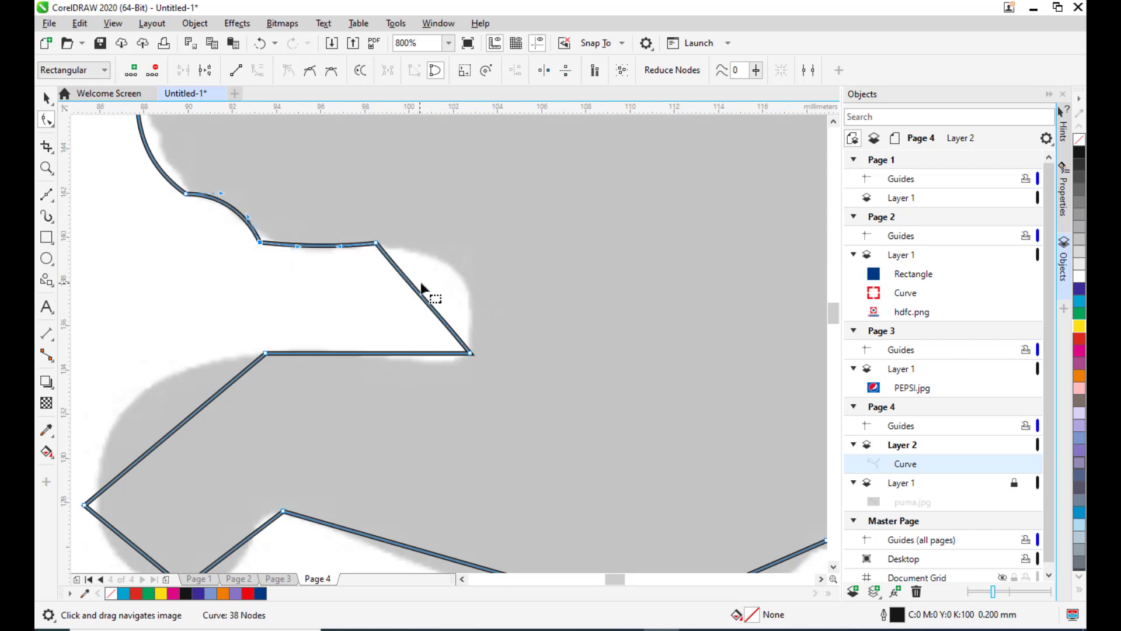
pyautogui.click(444, 275)
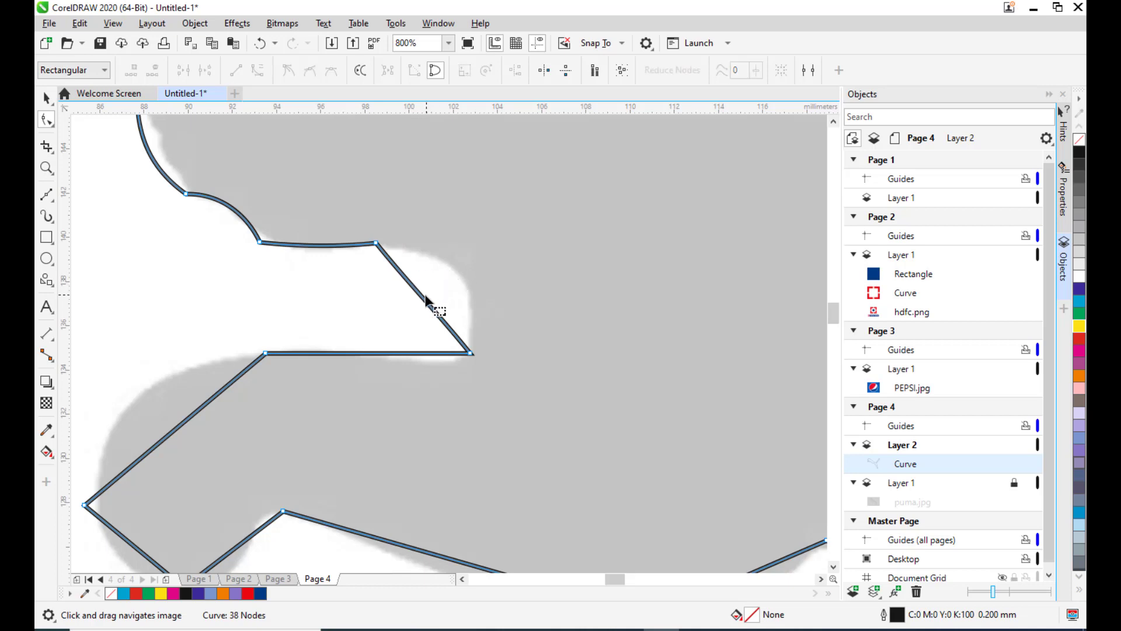
pyautogui.moveTo(422, 295); pyautogui.dragTo(459, 274)
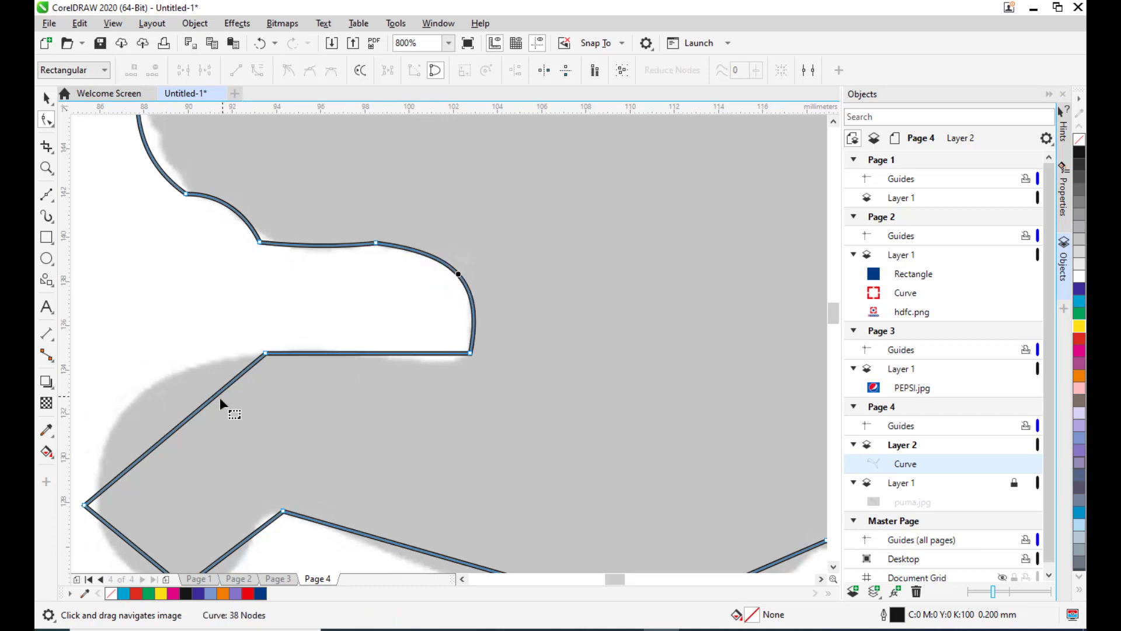
# Bend the segments around the front paw to the silhouette and move the node behind the paw onto its edge.
pyautogui.moveTo(205, 400); pyautogui.dragTo(160, 383)
pyautogui.scroll(-3, 350, 356)
pyautogui.hscroll(-3, 409, 303)
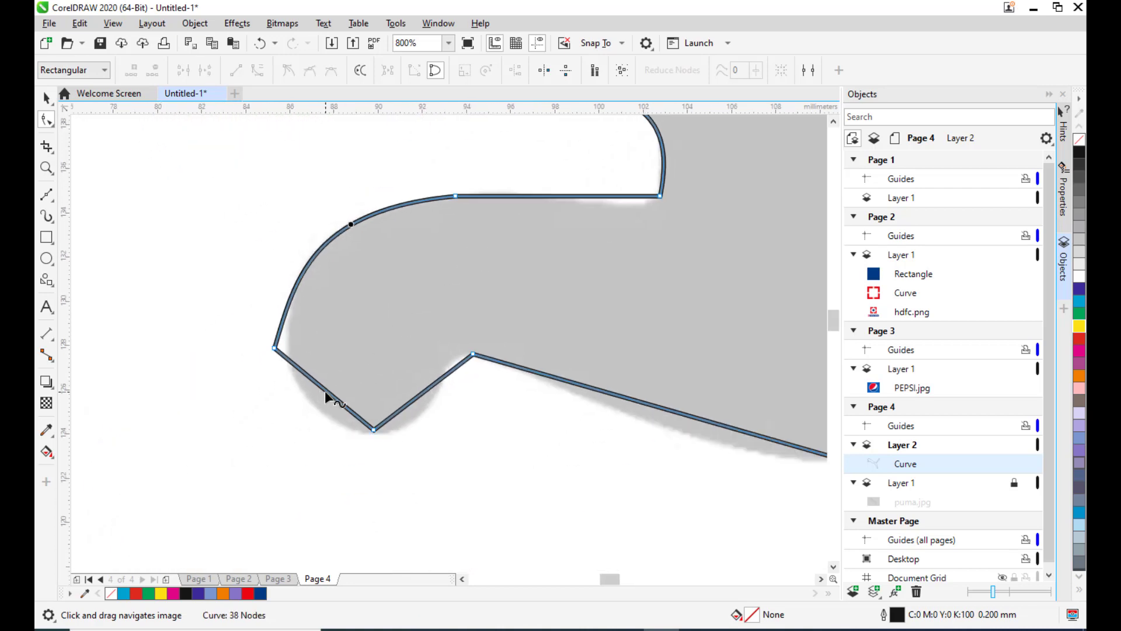
pyautogui.moveTo(324, 392); pyautogui.dragTo(320, 415)
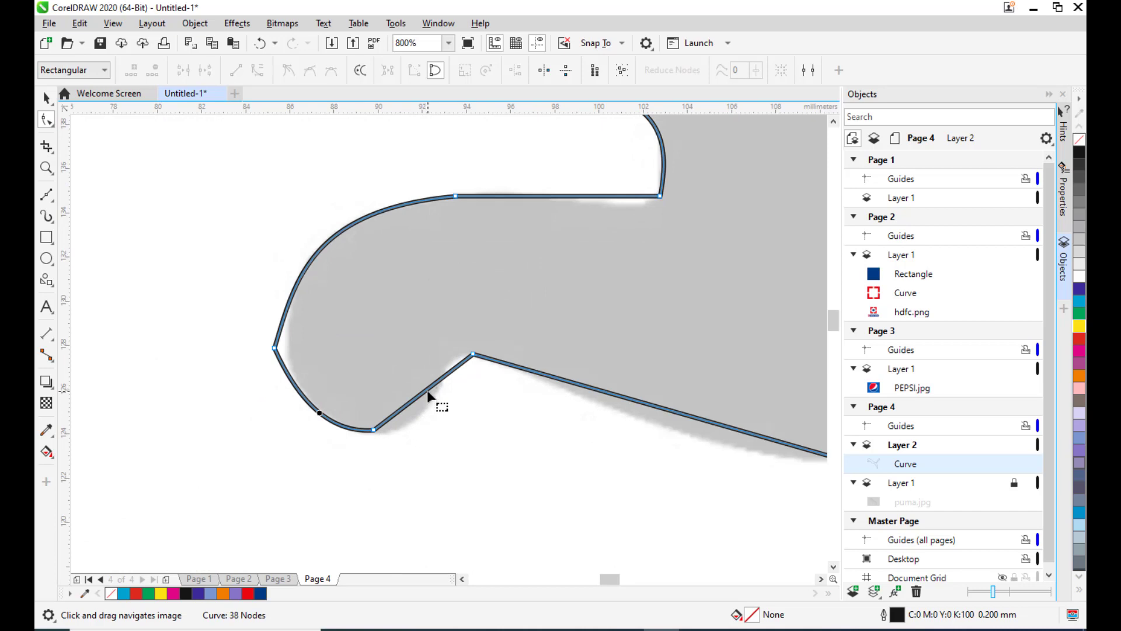
pyautogui.click(425, 390)
pyautogui.moveTo(426, 390); pyautogui.dragTo(435, 407)
pyautogui.moveTo(473, 354); pyautogui.dragTo(462, 351)
pyautogui.moveTo(444, 397); pyautogui.dragTo(433, 396)
# Bend the segments along the underside of the front leg and the front part of the belly down to the silhouette.
pyautogui.moveTo(579, 320); pyautogui.dragTo(320, 195)
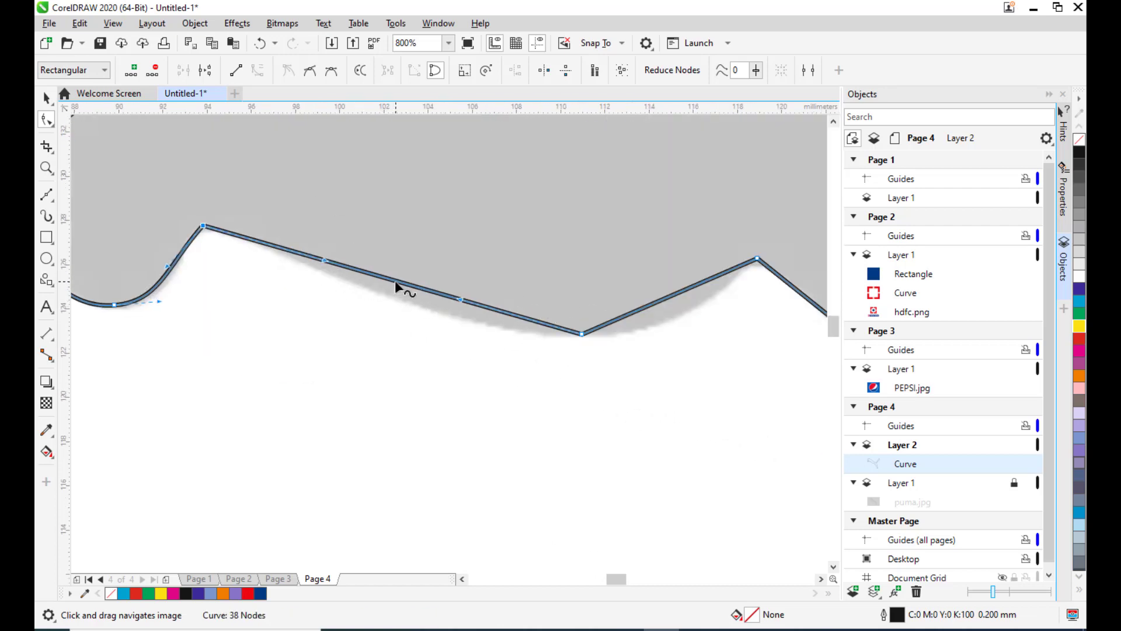
pyautogui.moveTo(394, 280); pyautogui.dragTo(394, 302)
pyautogui.moveTo(502, 318); pyautogui.dragTo(363, 295)
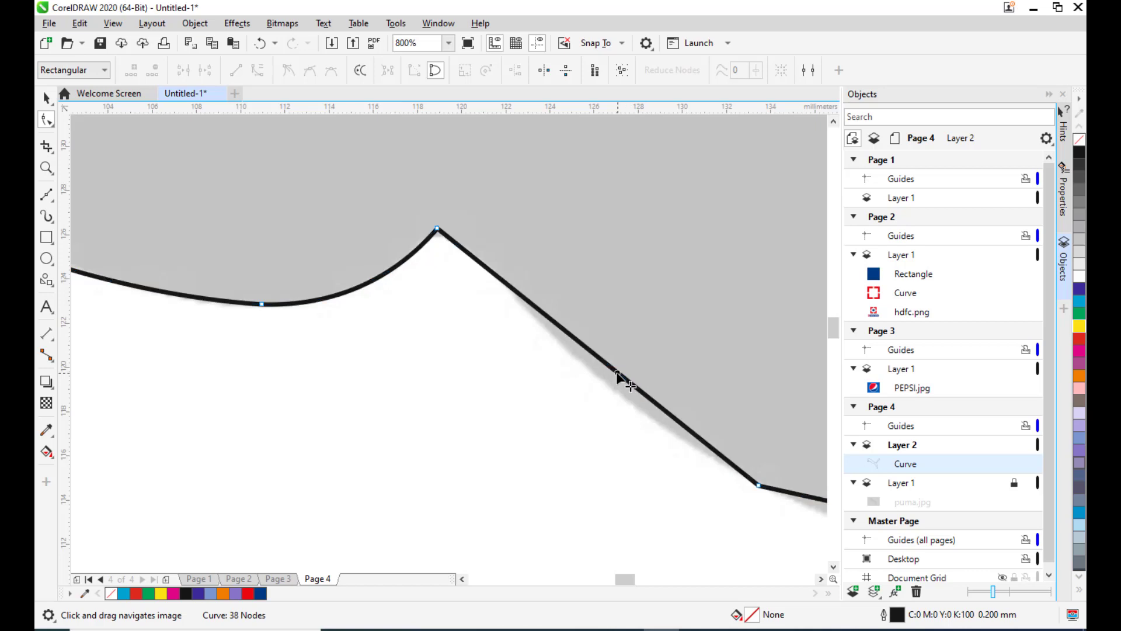
pyautogui.moveTo(619, 377); pyautogui.dragTo(605, 387)
# Bend the rear belly, groin and front thigh segments to the silhouette, repositioning the nodes at both ends of the thigh segment.
pyautogui.scroll(-3, 645, 331)
pyautogui.moveTo(646, 330); pyautogui.dragTo(430, 254)
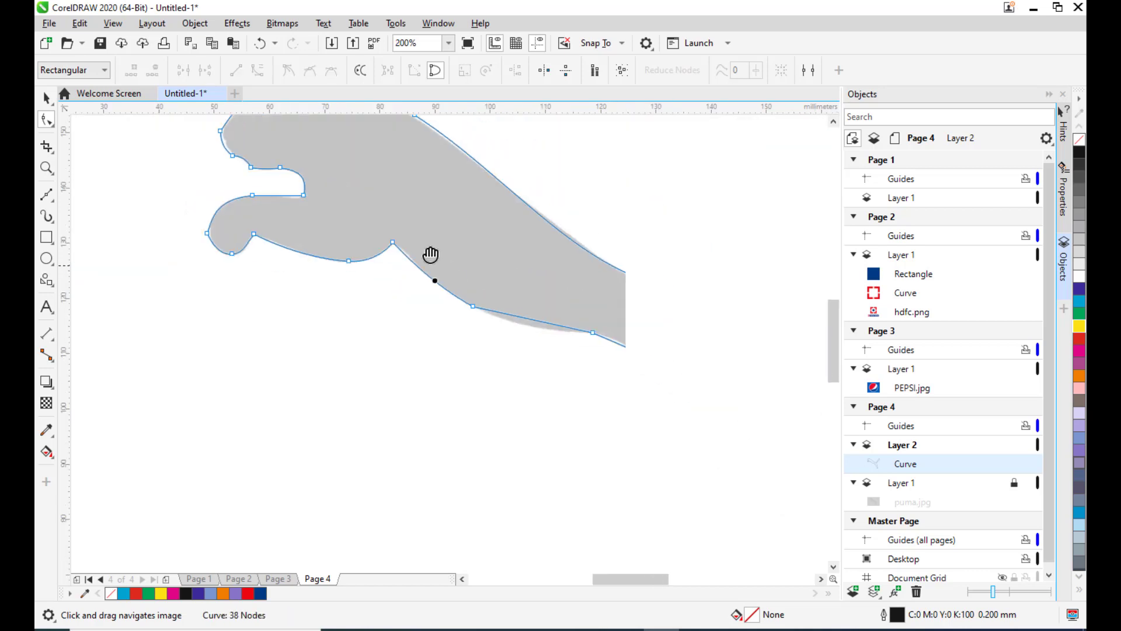
pyautogui.scroll(2, 503, 309)
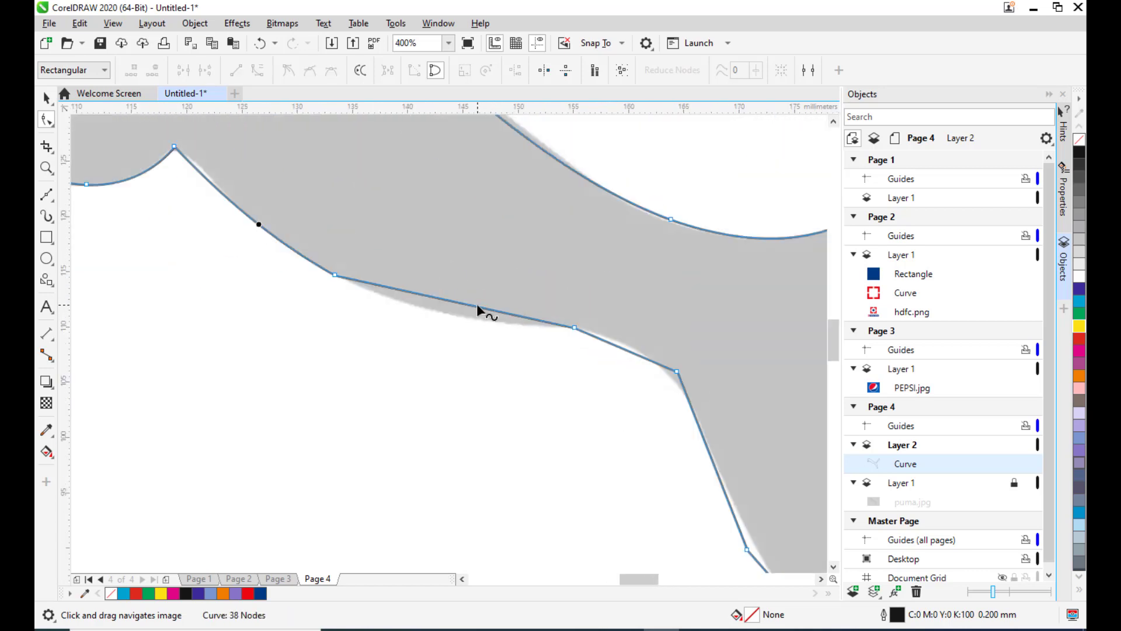
pyautogui.moveTo(477, 305); pyautogui.dragTo(485, 325)
pyautogui.moveTo(621, 372); pyautogui.dragTo(555, 340)
pyautogui.moveTo(683, 384); pyautogui.dragTo(627, 271)
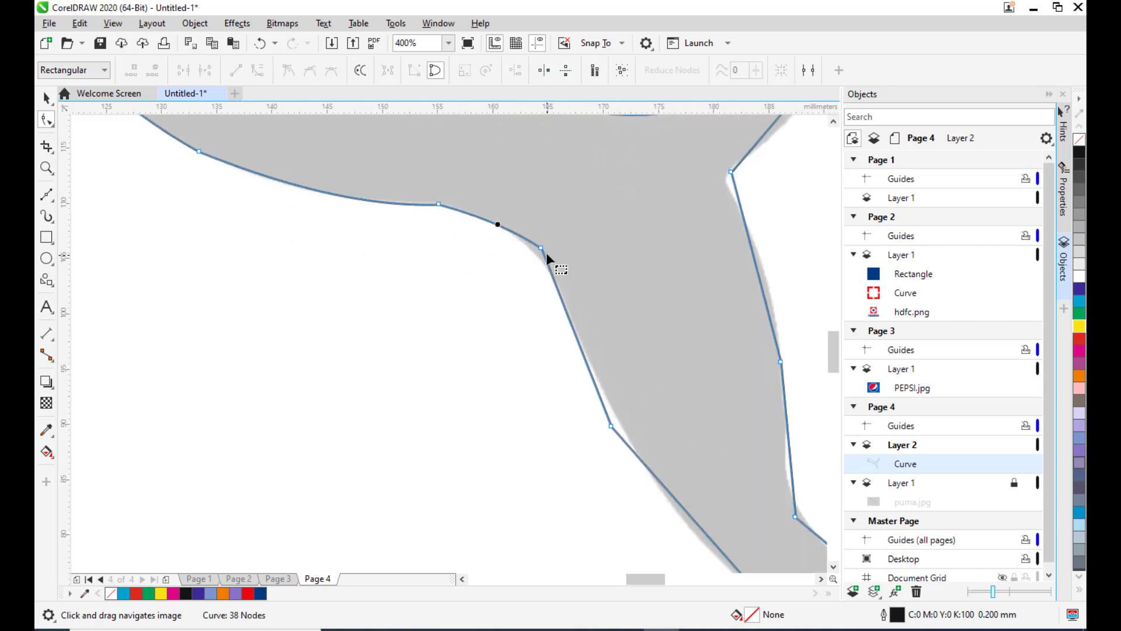
pyautogui.moveTo(542, 248); pyautogui.dragTo(545, 258)
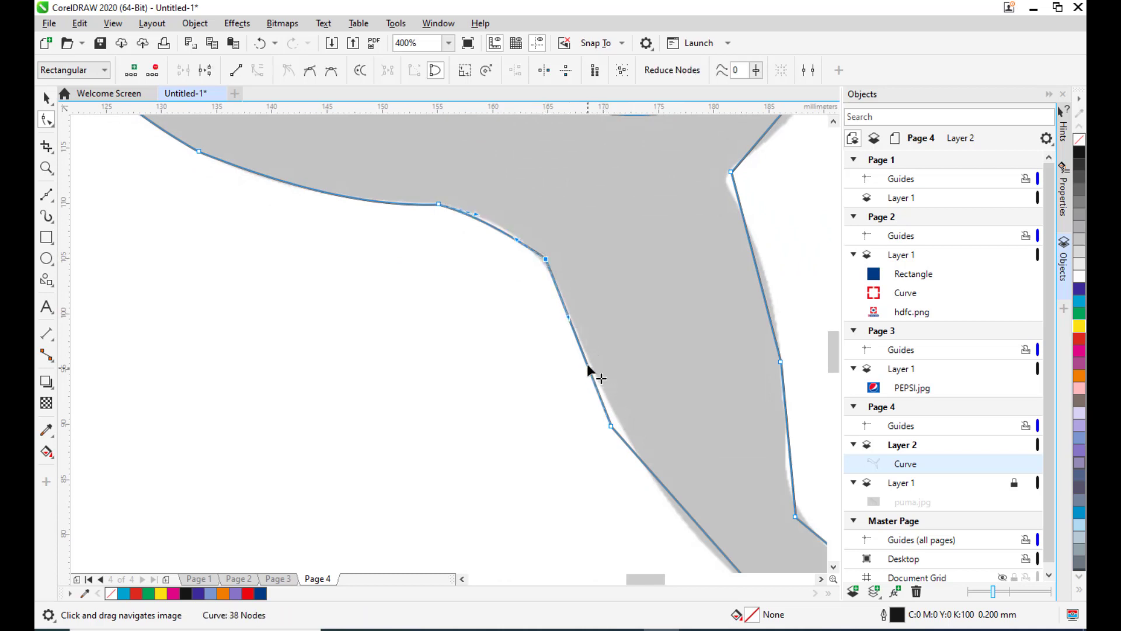
pyautogui.moveTo(582, 350); pyautogui.dragTo(573, 353)
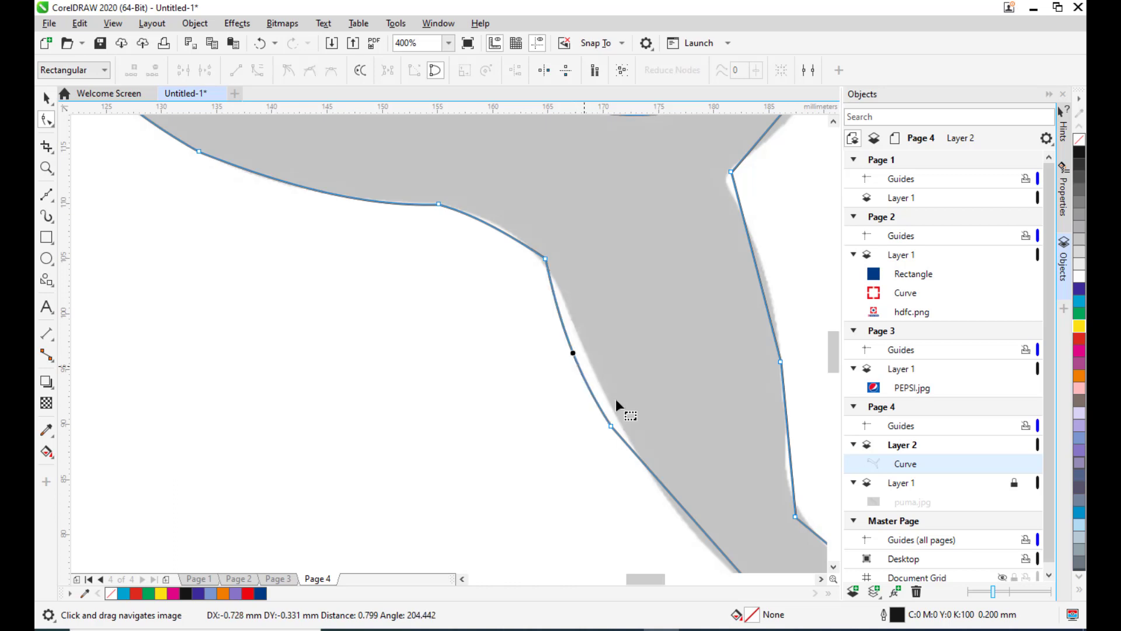
pyautogui.moveTo(611, 428)
pyautogui.mouseDown()
pyautogui.moveTo(623, 444)
pyautogui.moveTo(624, 431)
pyautogui.mouseUp()
# Curve the hind leg's front edge, the front of the foot and the sole, repositioning the mid-leg and ankle nodes.
pyautogui.moveTo(606, 332); pyautogui.dragTo(508, 123)
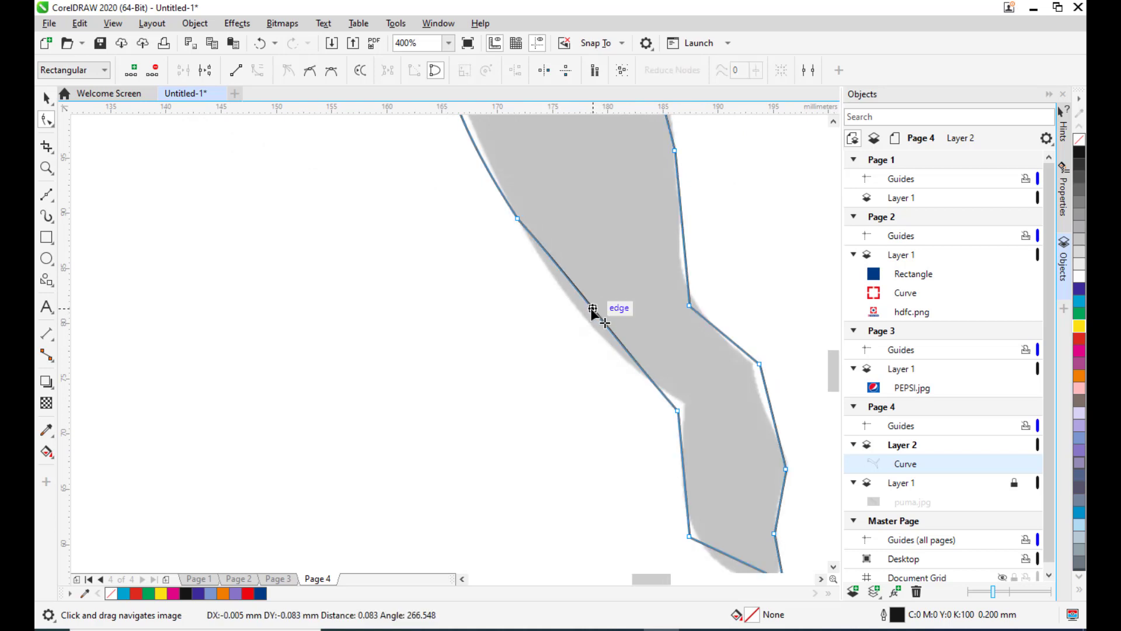
pyautogui.moveTo(592, 308); pyautogui.dragTo(584, 319)
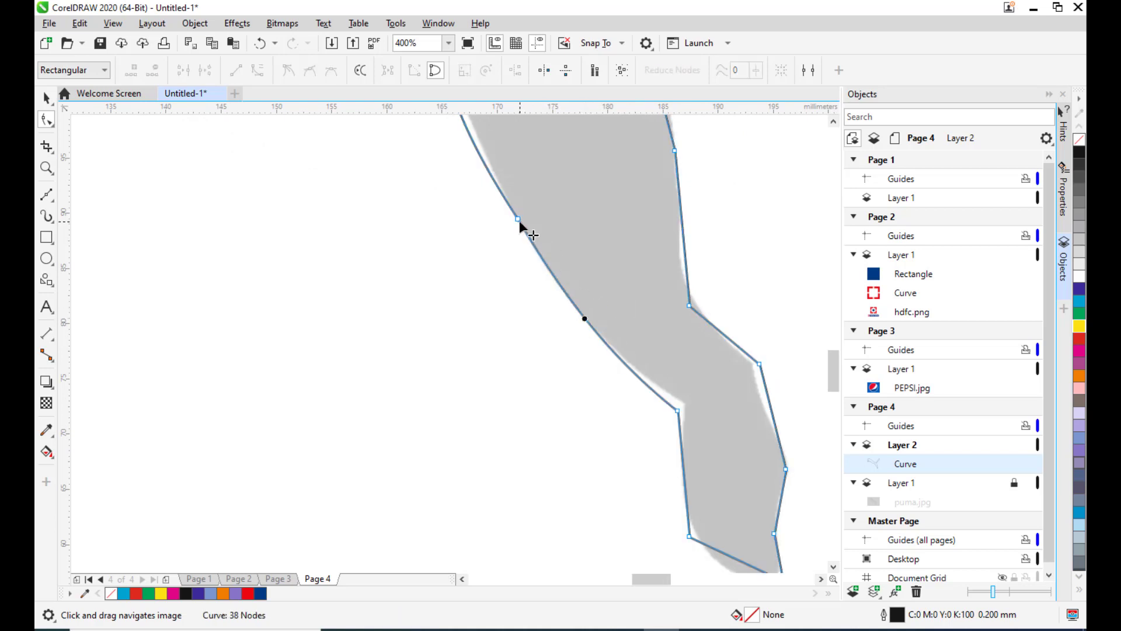
pyautogui.click(519, 220)
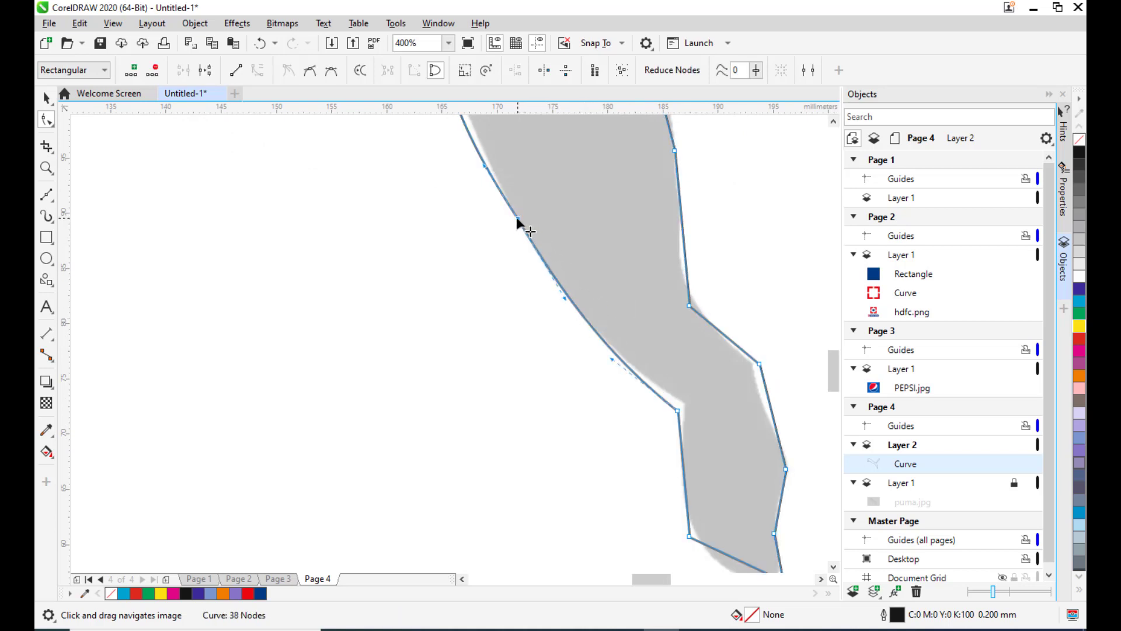
pyautogui.moveTo(519, 224); pyautogui.dragTo(513, 225)
pyautogui.moveTo(594, 260); pyautogui.dragTo(503, 181)
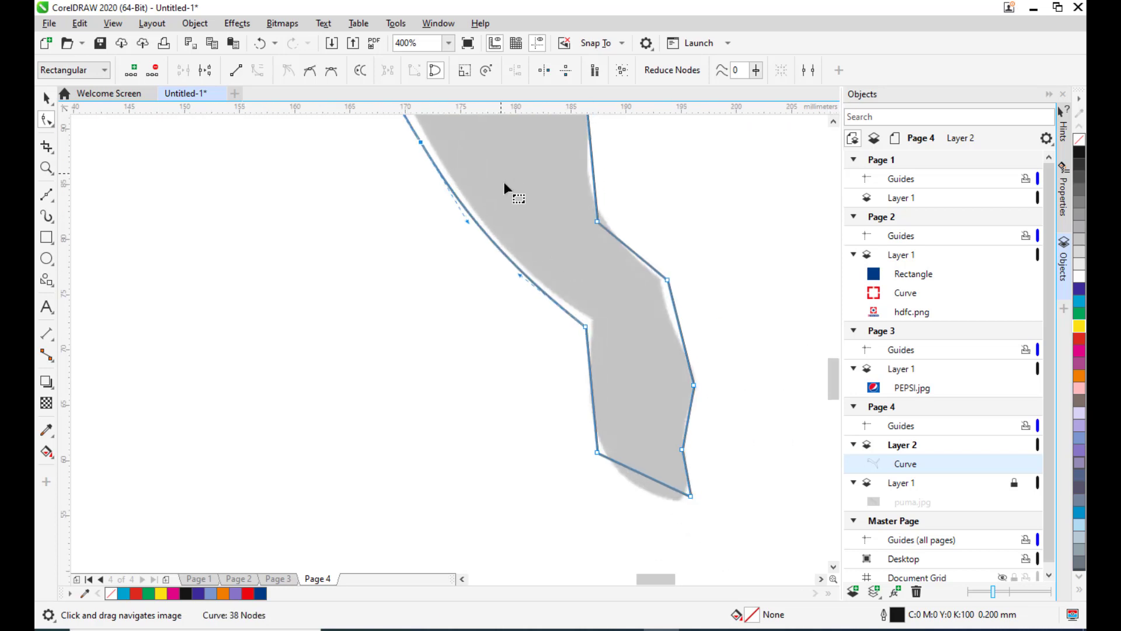
pyautogui.moveTo(586, 325); pyautogui.dragTo(590, 319)
pyautogui.moveTo(593, 380); pyautogui.dragTo(617, 395)
pyautogui.scroll(-3, 634, 344)
# Bend the segments along the back edge of the lower hind leg and heel inward to follow the silhouette.
pyautogui.moveTo(666, 305); pyautogui.dragTo(682, 408)
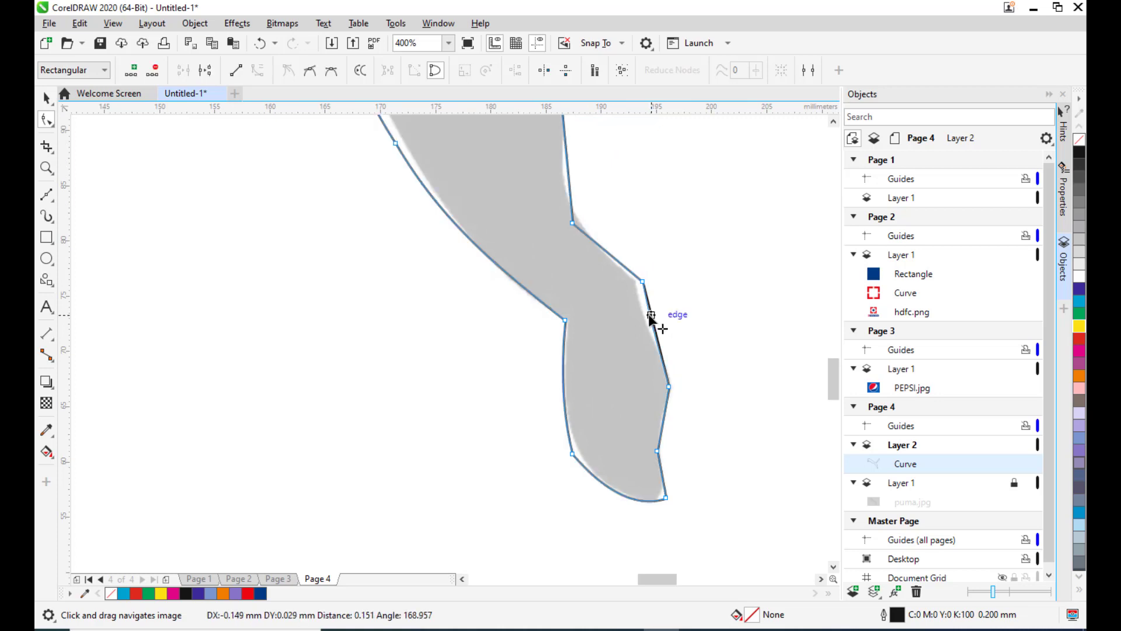
pyautogui.moveTo(649, 314); pyautogui.dragTo(675, 427)
pyautogui.moveTo(584, 318); pyautogui.dragTo(583, 310)
pyautogui.moveTo(578, 247); pyautogui.dragTo(573, 258)
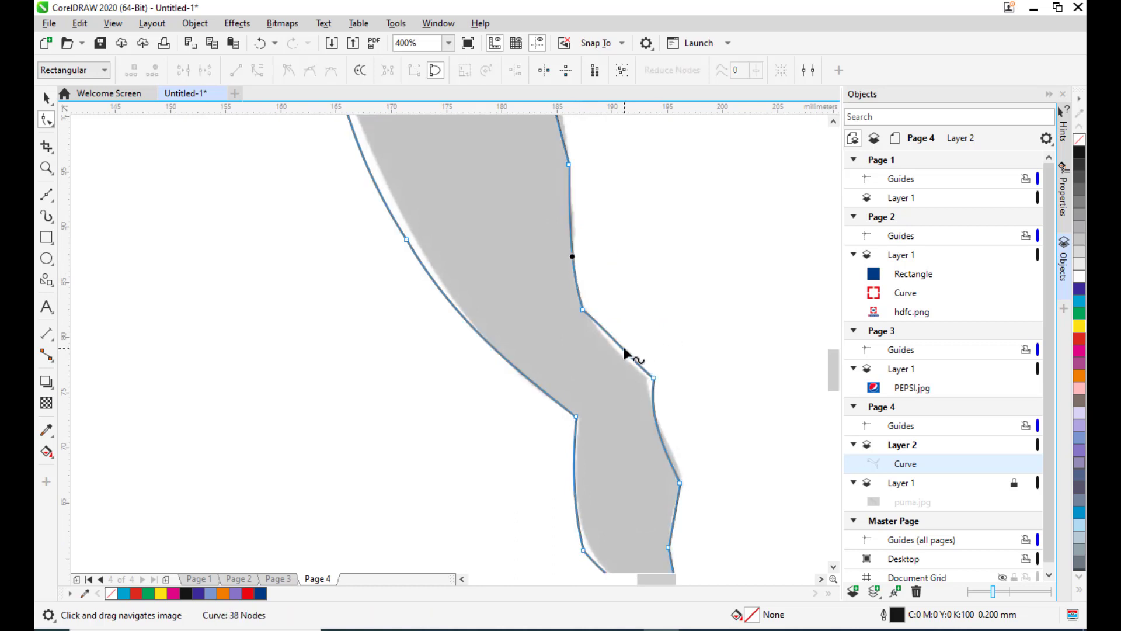
pyautogui.moveTo(624, 348); pyautogui.dragTo(620, 357)
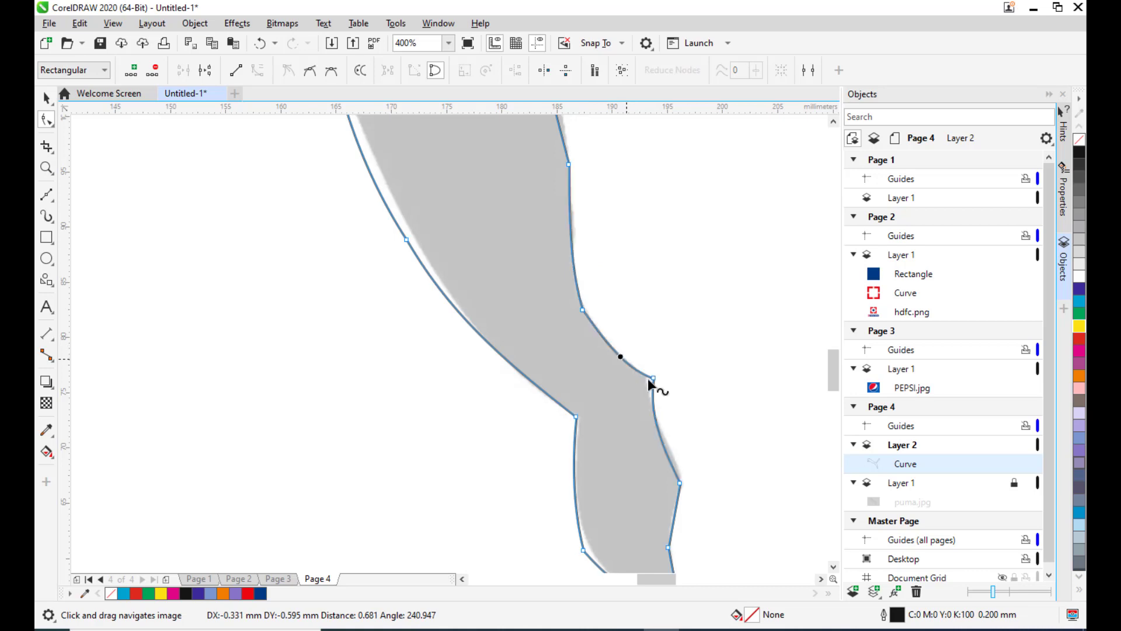
# Refine the hind foot by moving the nodes at the heel, the back of the foot and the toe onto the silhouette's edge.
pyautogui.scroll(-2, 653, 317)
pyautogui.click(629, 299)
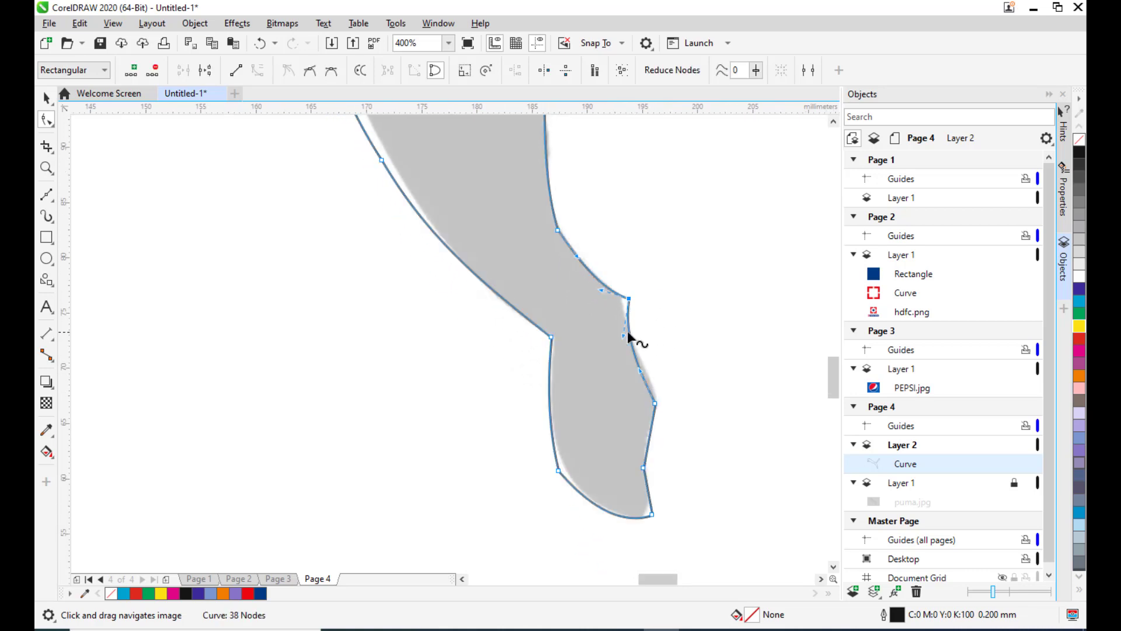
pyautogui.moveTo(623, 336); pyautogui.dragTo(624, 297)
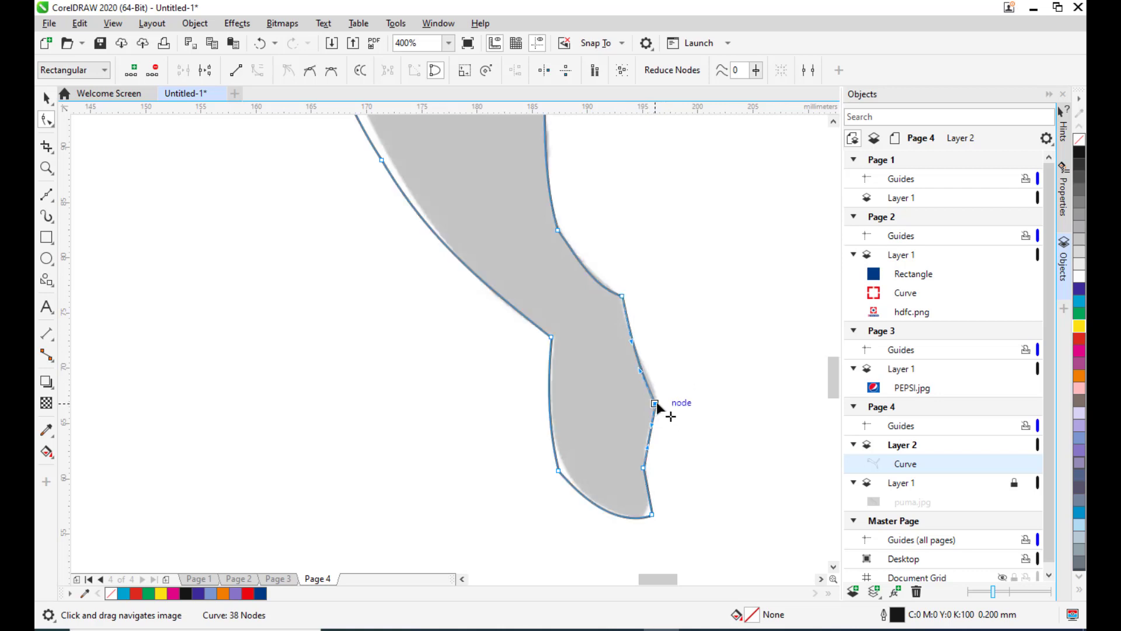
pyautogui.moveTo(656, 403); pyautogui.dragTo(670, 327)
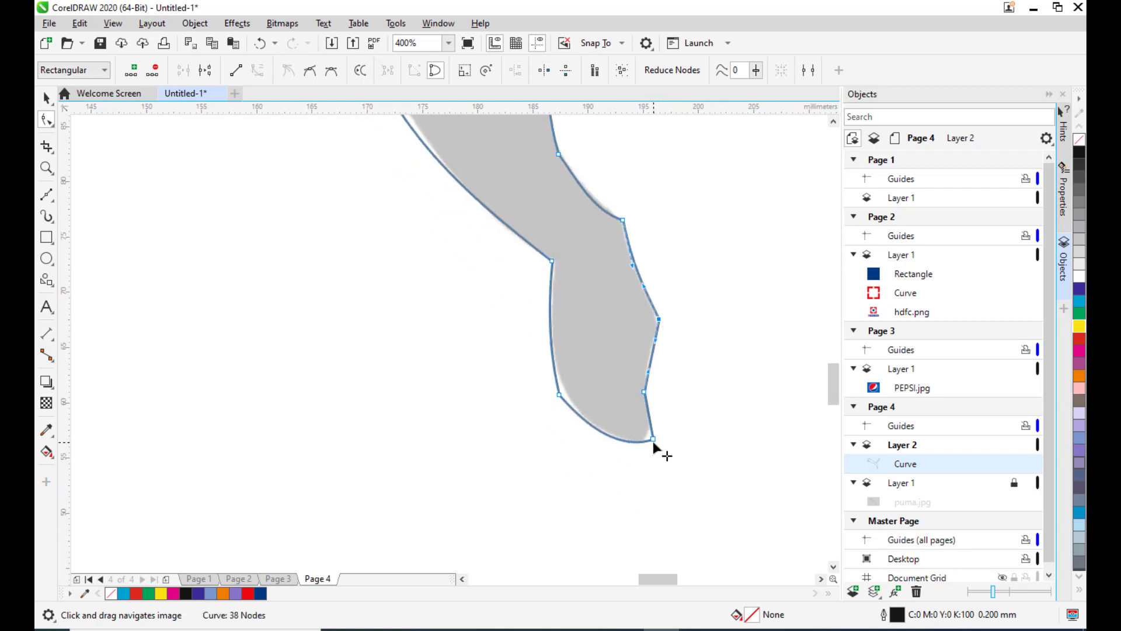
pyautogui.moveTo(653, 435)
pyautogui.mouseDown()
pyautogui.moveTo(653, 413)
pyautogui.moveTo(647, 439)
pyautogui.mouseUp()
# Bend the underside, end and top segments of the tail tip to match the silhouette.
pyautogui.scroll(-3, 694, 280)
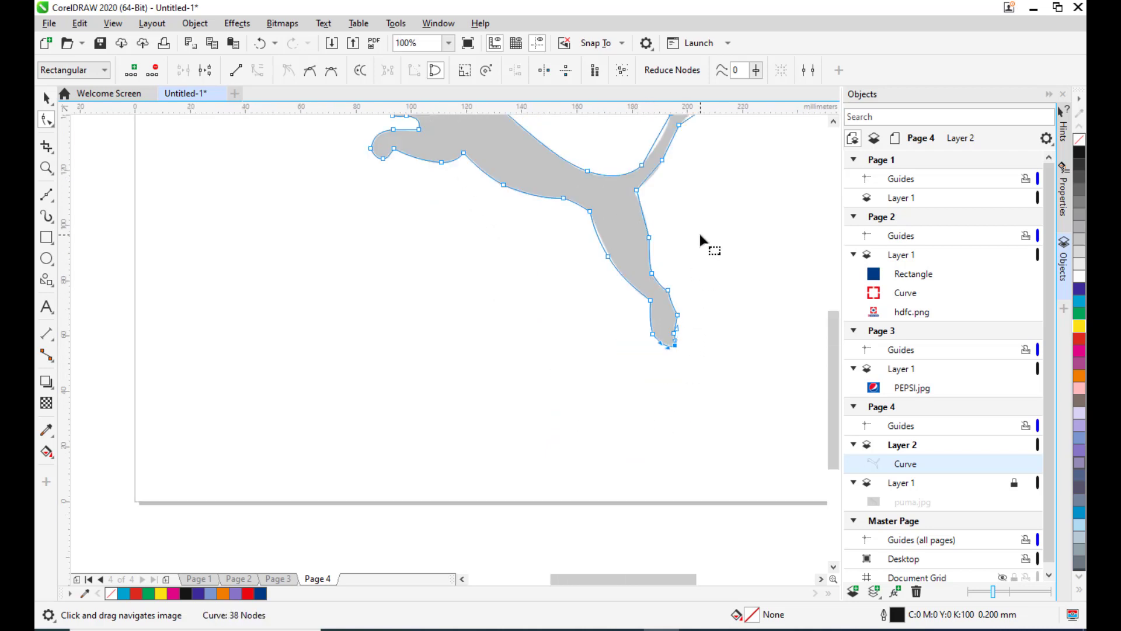
pyautogui.moveTo(706, 243); pyautogui.dragTo(688, 366)
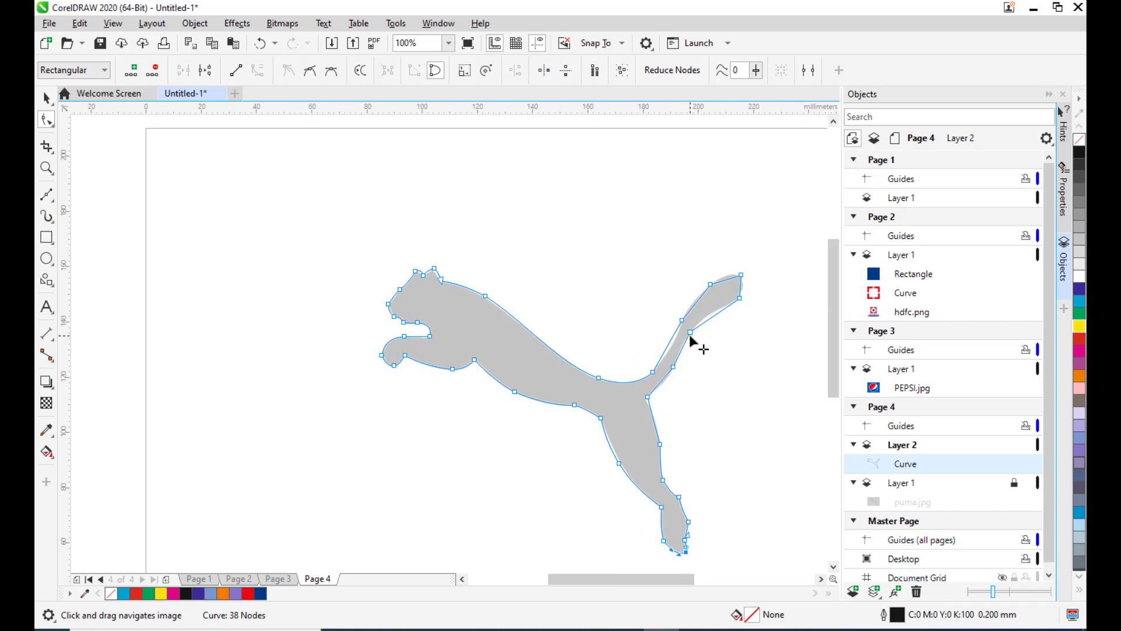
pyautogui.scroll(4, 720, 314)
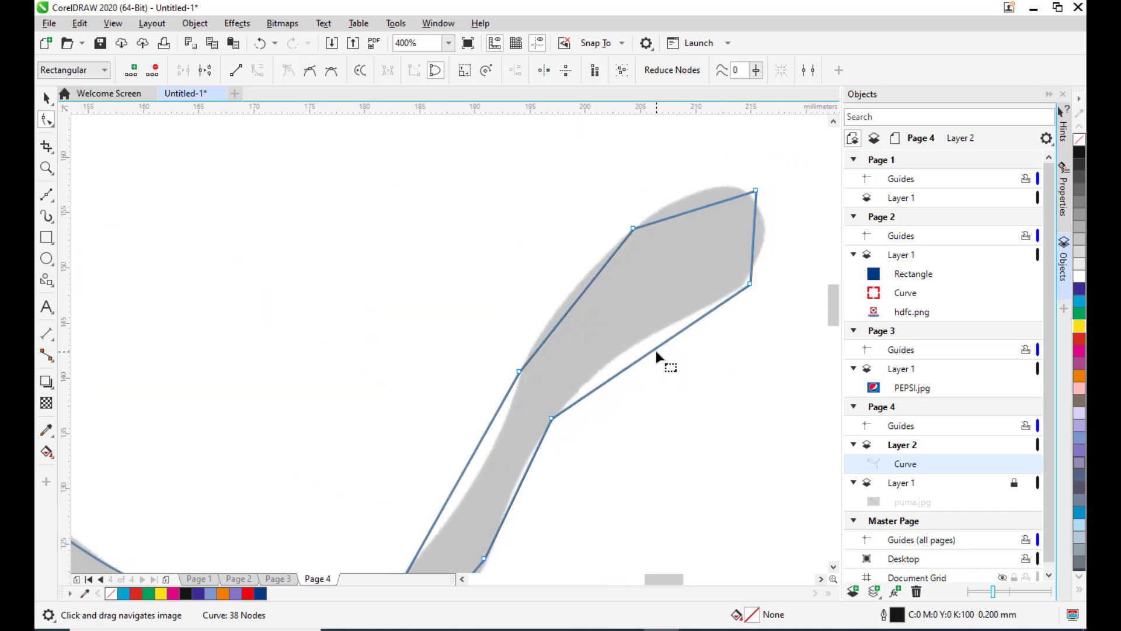
pyautogui.moveTo(652, 352); pyautogui.dragTo(647, 337)
pyautogui.moveTo(725, 330); pyautogui.dragTo(691, 397)
pyautogui.click(719, 304)
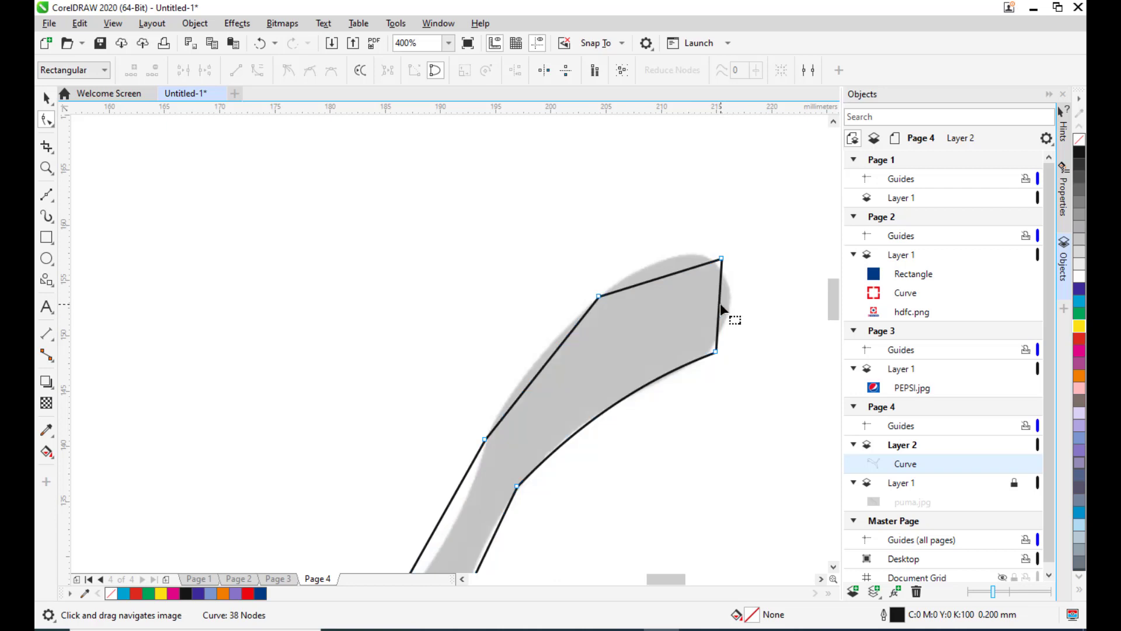
pyautogui.moveTo(718, 301); pyautogui.dragTo(731, 305)
pyautogui.moveTo(673, 272); pyautogui.dragTo(671, 257)
# Bend the narrow tail section's upper segment inward to the silhouette and select the node opposite on its lower edge.
pyautogui.moveTo(626, 339); pyautogui.dragTo(700, 209)
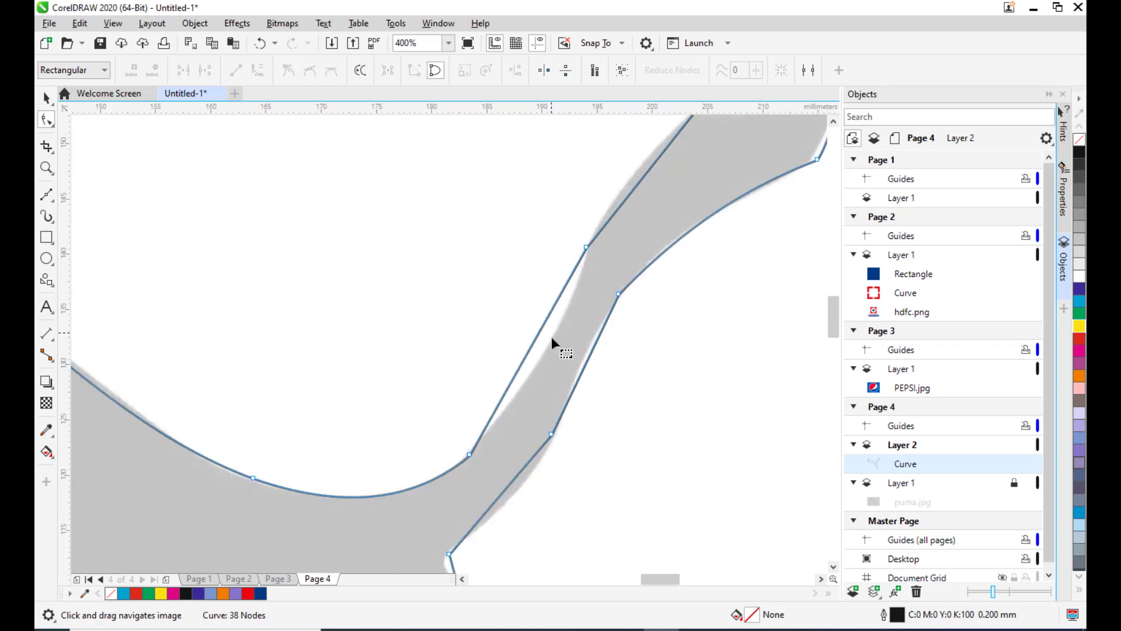
pyautogui.moveTo(540, 332); pyautogui.dragTo(551, 339)
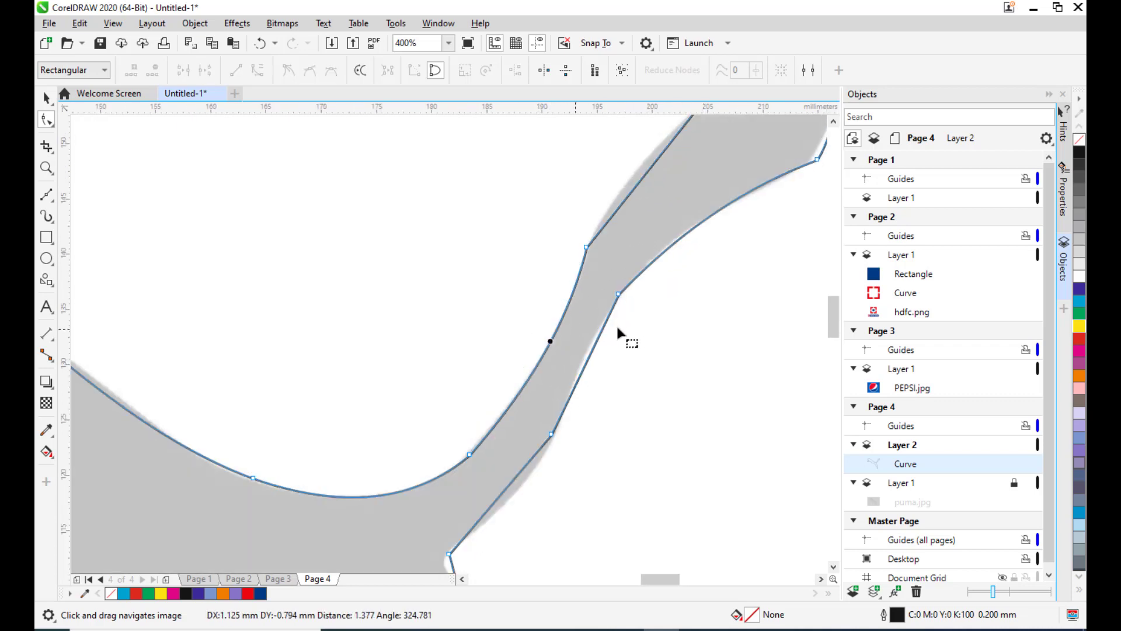
pyautogui.click(613, 249)
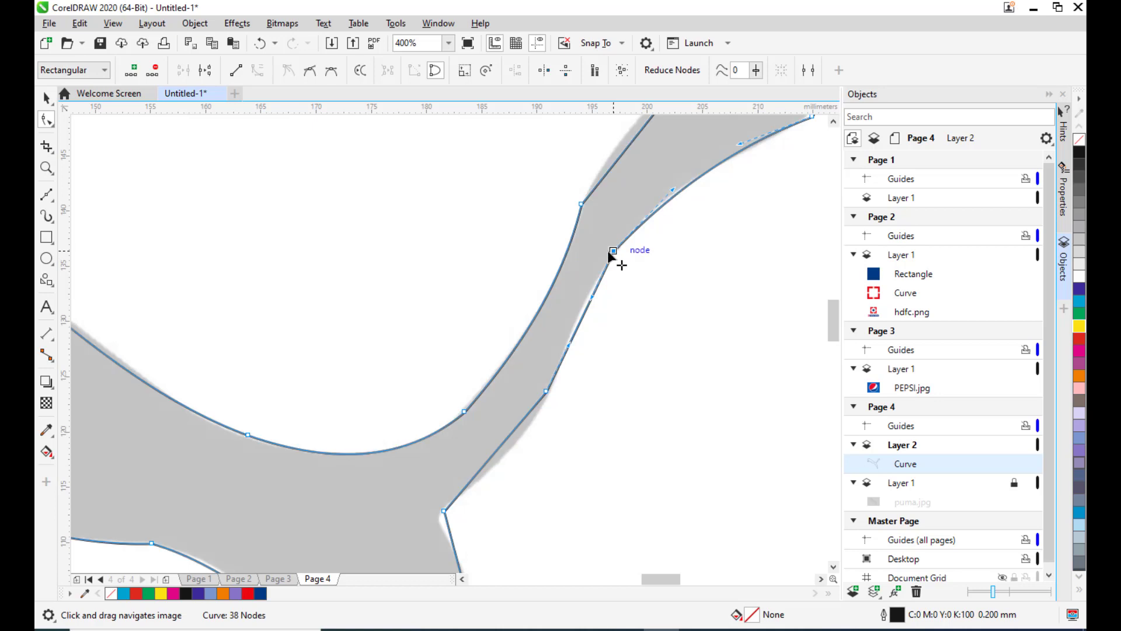
pyautogui.scroll(-2, 683, 267)
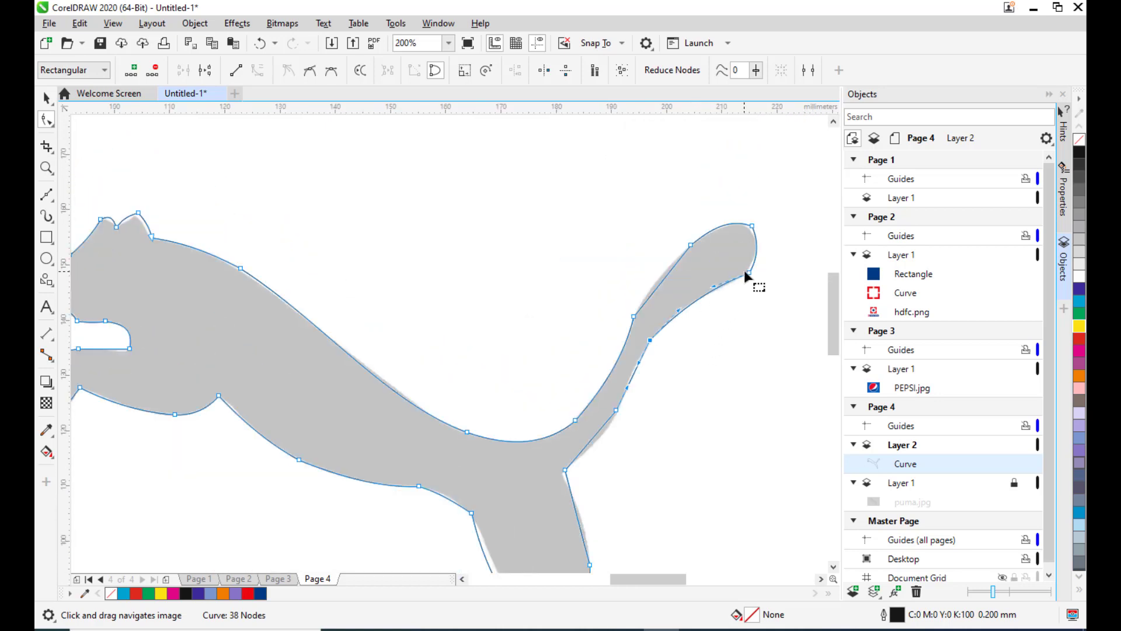
pyautogui.scroll(-2, 738, 292)
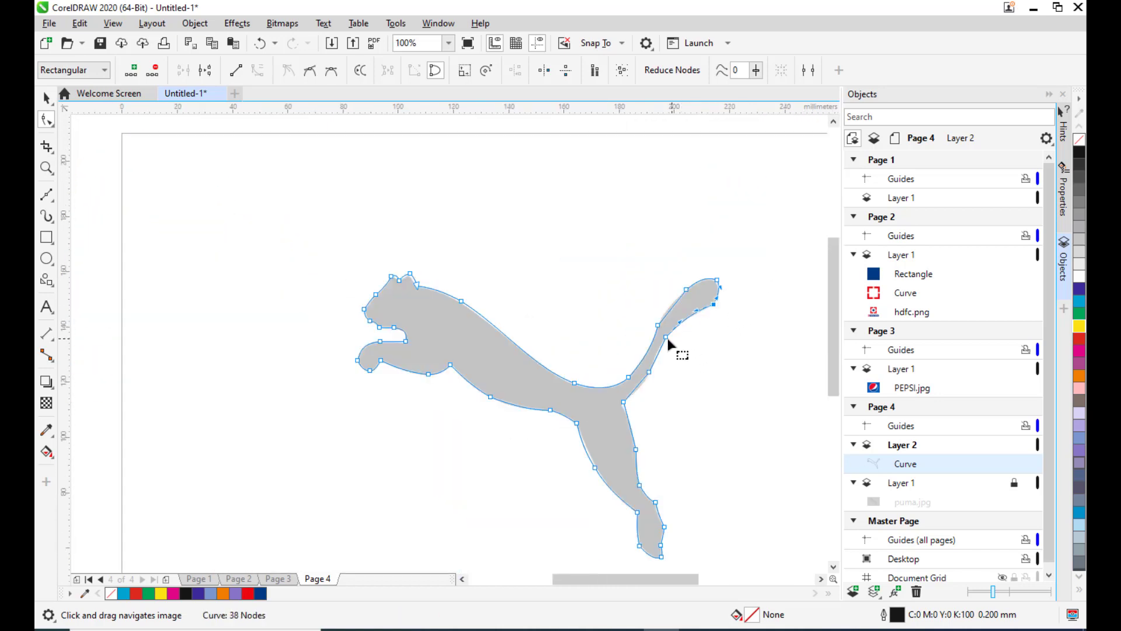
# Move the finished puma outline down and to the left, off the grey silhouette.
pyautogui.click(46, 98)
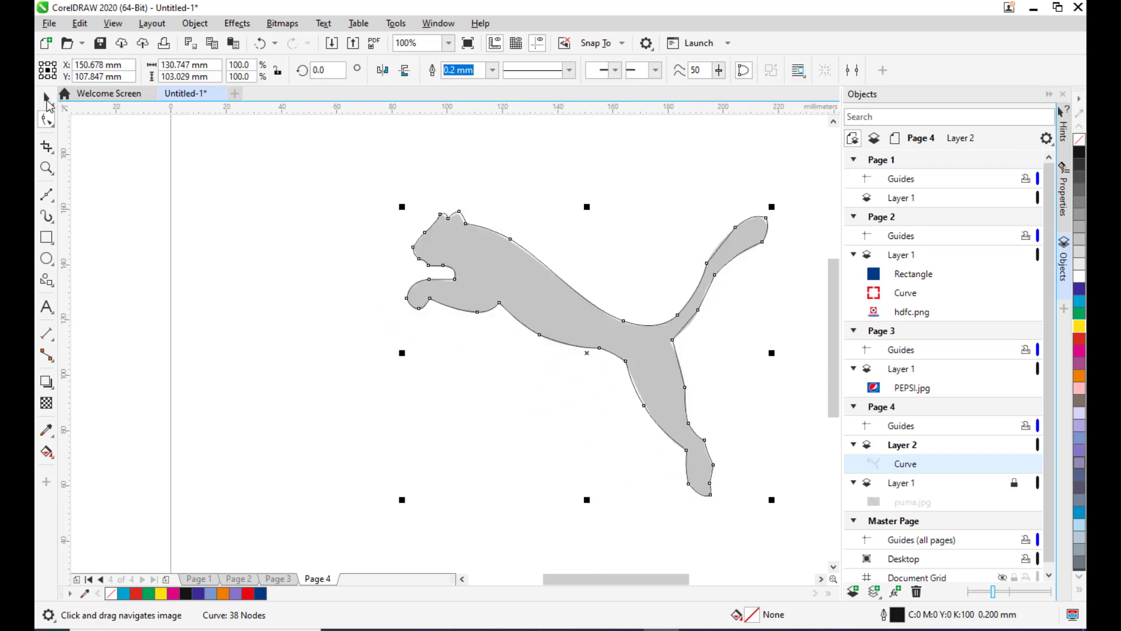
pyautogui.moveTo(594, 361); pyautogui.dragTo(657, 323)
pyautogui.moveTo(653, 276); pyautogui.dragTo(432, 401)
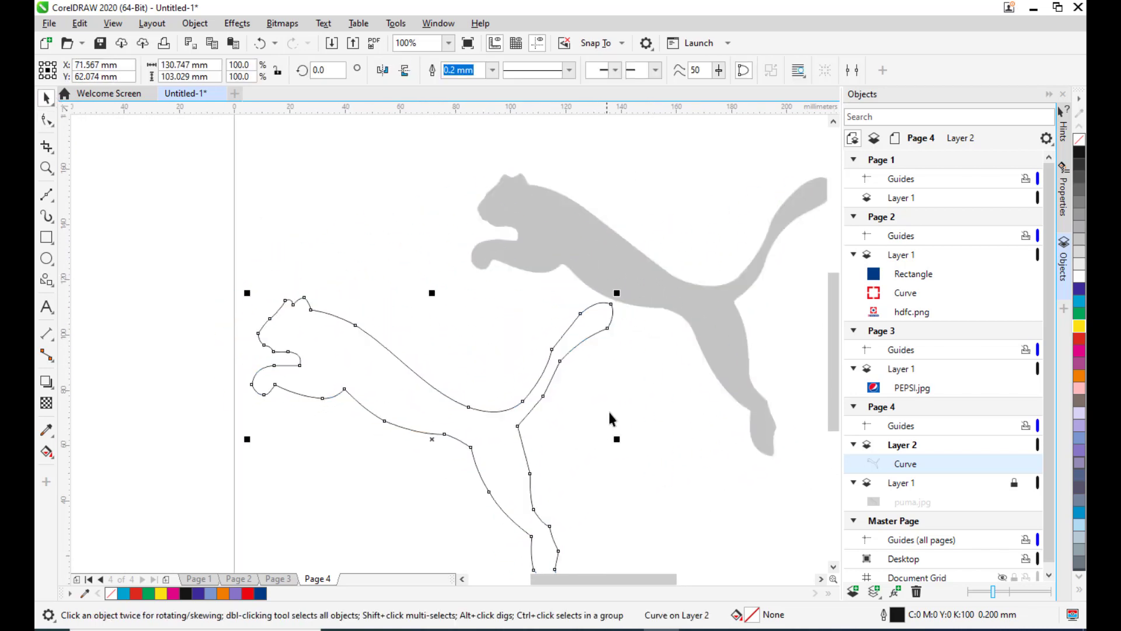
pyautogui.moveTo(608, 408); pyautogui.dragTo(623, 376)
pyautogui.scroll(-2, 618, 369)
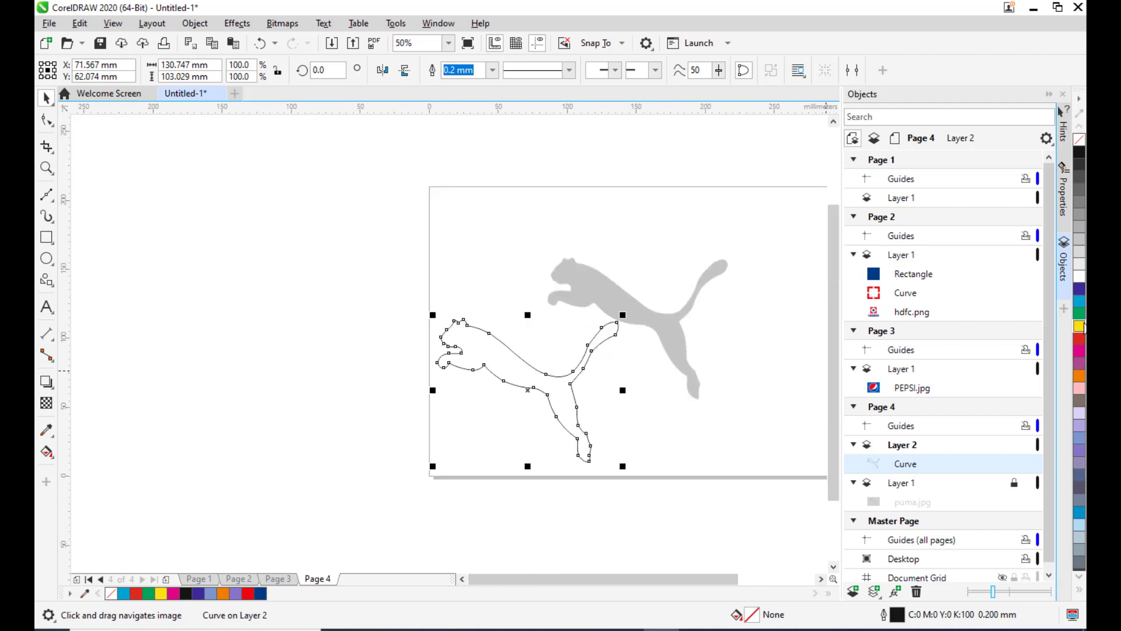
# Fill the traced puma with blue-violet (C:100 M:100 Y:0 K:0), set its outline width to None and deselect it.
pyautogui.click(1079, 295)
pyautogui.moveTo(625, 429); pyautogui.dragTo(553, 380)
pyautogui.click(493, 70)
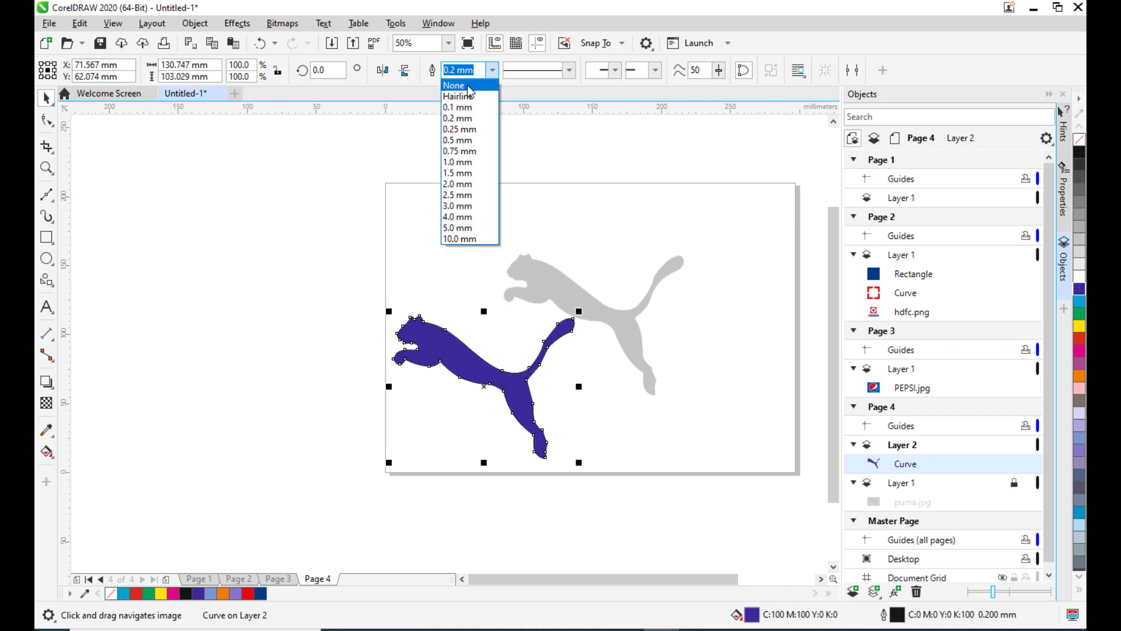
pyautogui.click(467, 85)
pyautogui.click(465, 193)
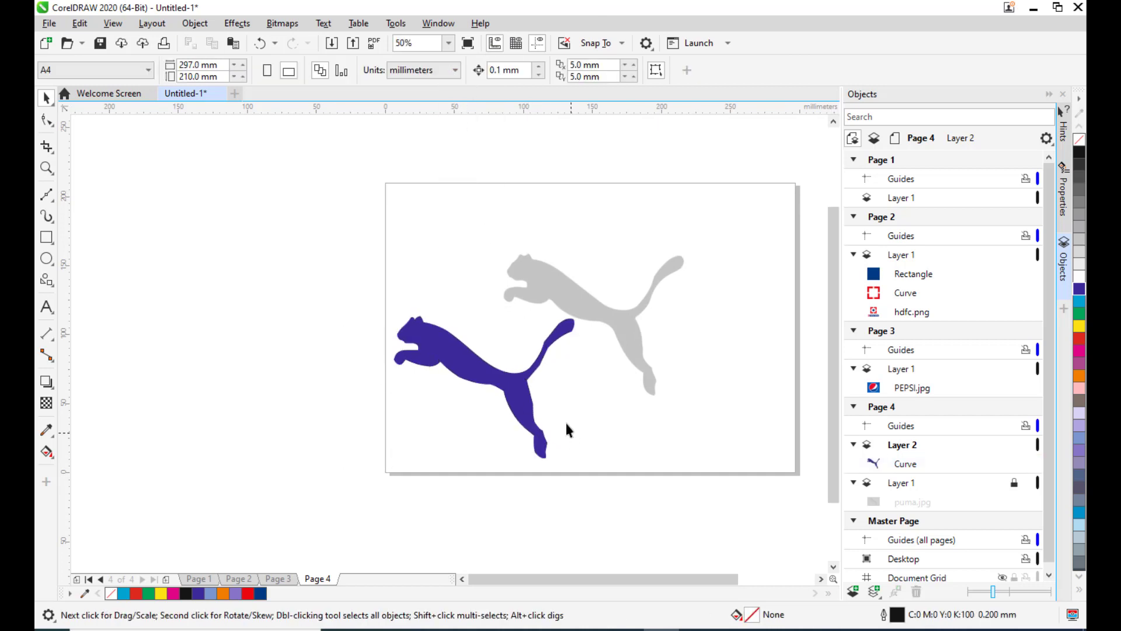
# Move the filled puma to the upper right of the page beside the grey reference image and deselect it.
pyautogui.moveTo(494, 379); pyautogui.dragTo(702, 248)
pyautogui.moveTo(733, 335); pyautogui.dragTo(590, 405)
pyautogui.press('Escape')
pyautogui.moveTo(662, 409); pyautogui.dragTo(676, 392)
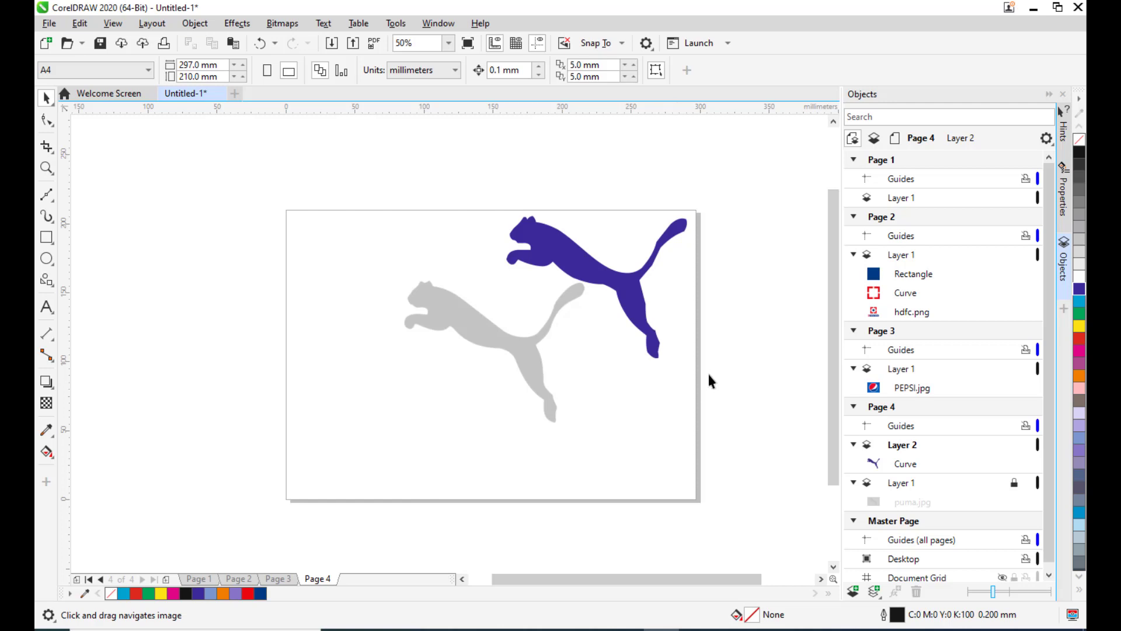
pyautogui.click(635, 292)
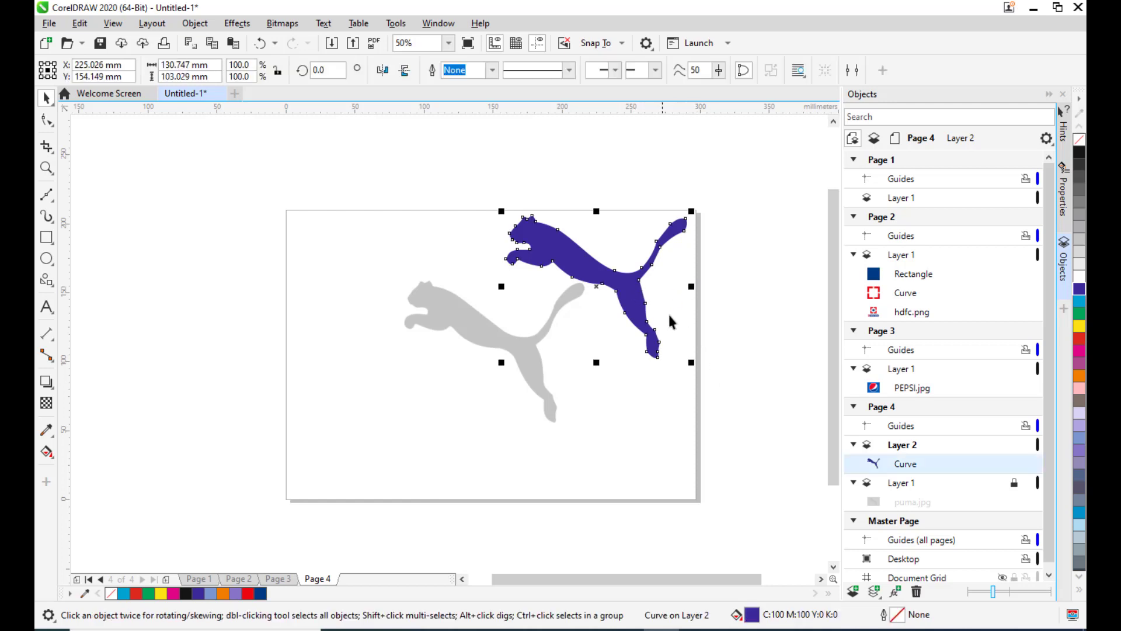
pyautogui.click(597, 434)
pyautogui.moveTo(620, 400); pyautogui.dragTo(634, 369)
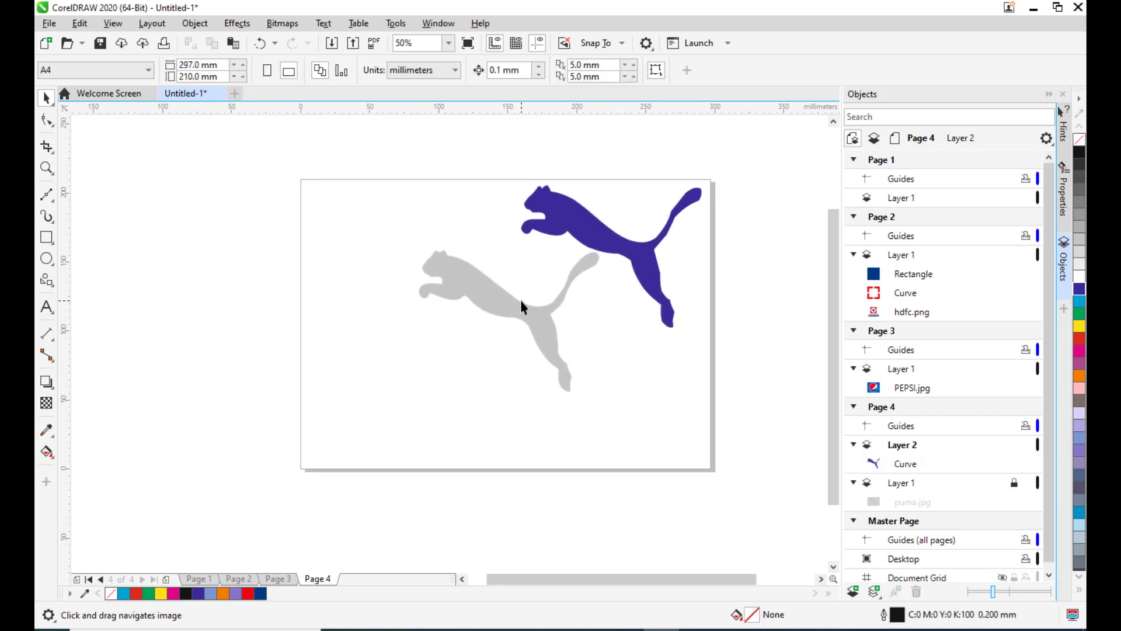
# Delete the filled puma curve, unlock Layer 1 of Page 4 and delete the puma.jpg reference image.
pyautogui.press('space')
pyautogui.click(655, 255)
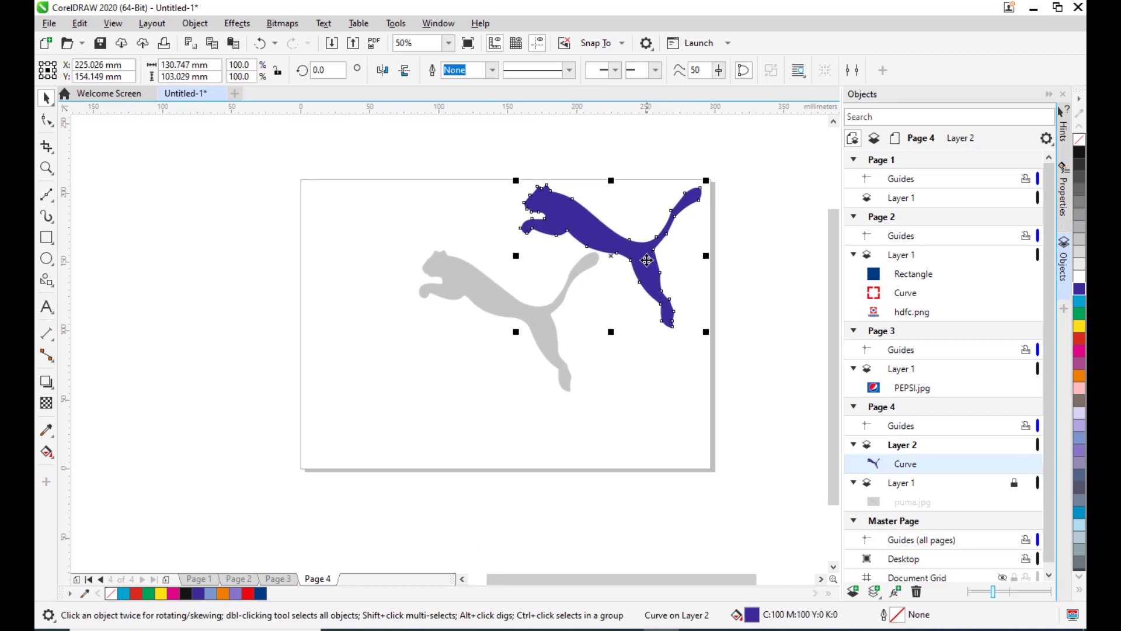
pyautogui.press('Delete')
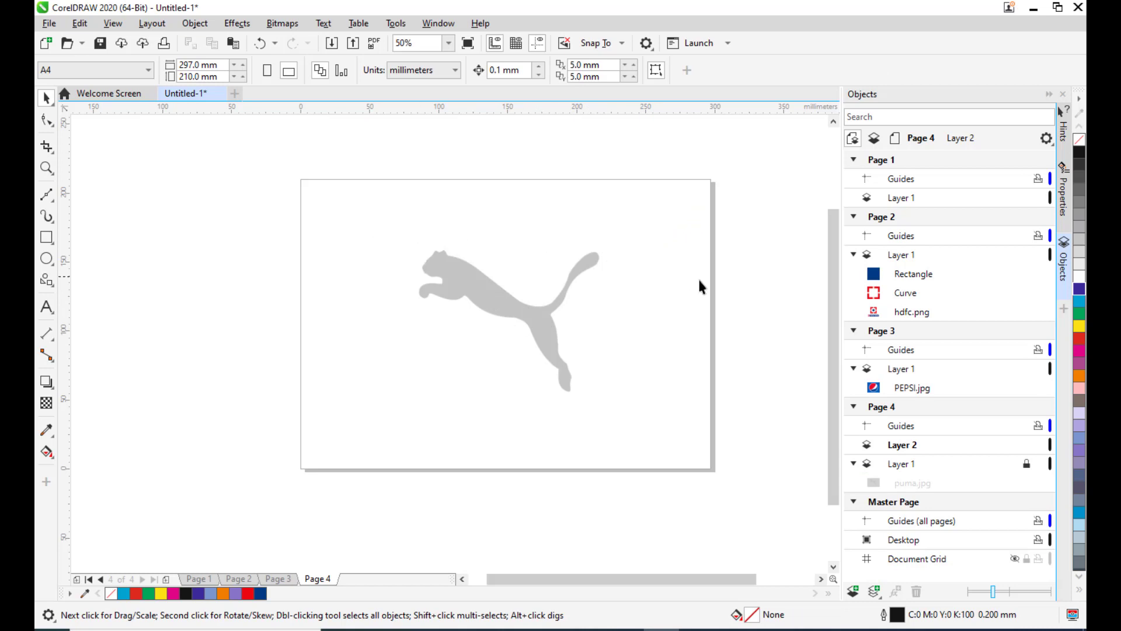
pyautogui.click(1027, 463)
pyautogui.click(463, 284)
pyautogui.press('Delete')
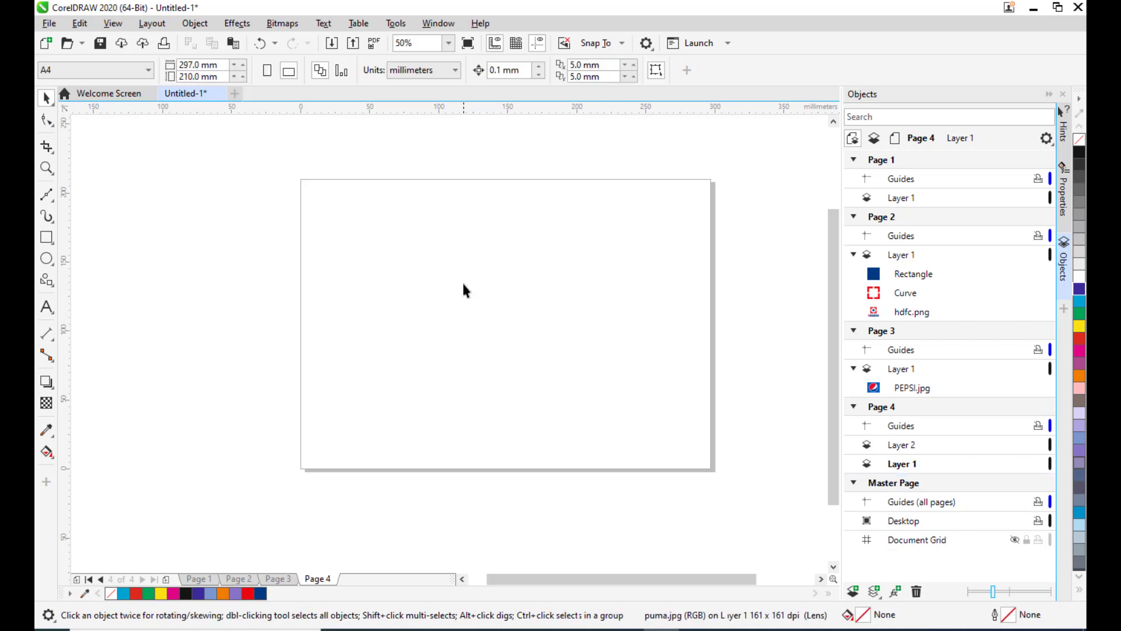
# Draw a closed heart on the empty page with the Bézier tool, with curved nodes on both lobes and corners at the notch and tip.
pyautogui.press('h')
pyautogui.scroll(2, 494, 315)
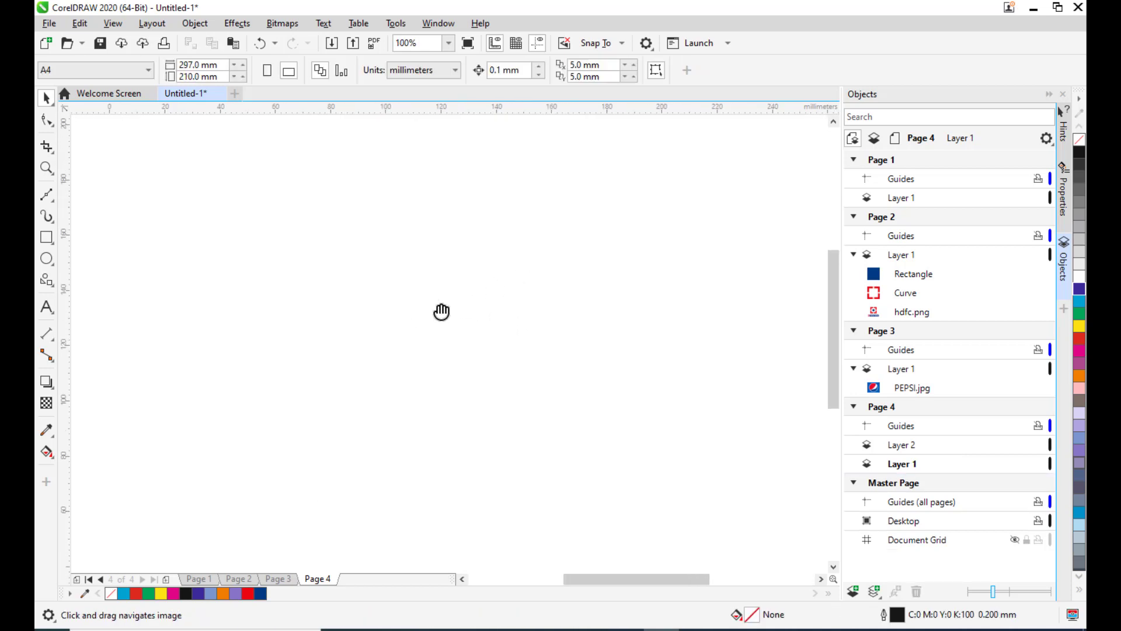
pyautogui.click(47, 195)
pyautogui.scroll(-2, 413, 263)
pyautogui.scroll(3, 472, 309)
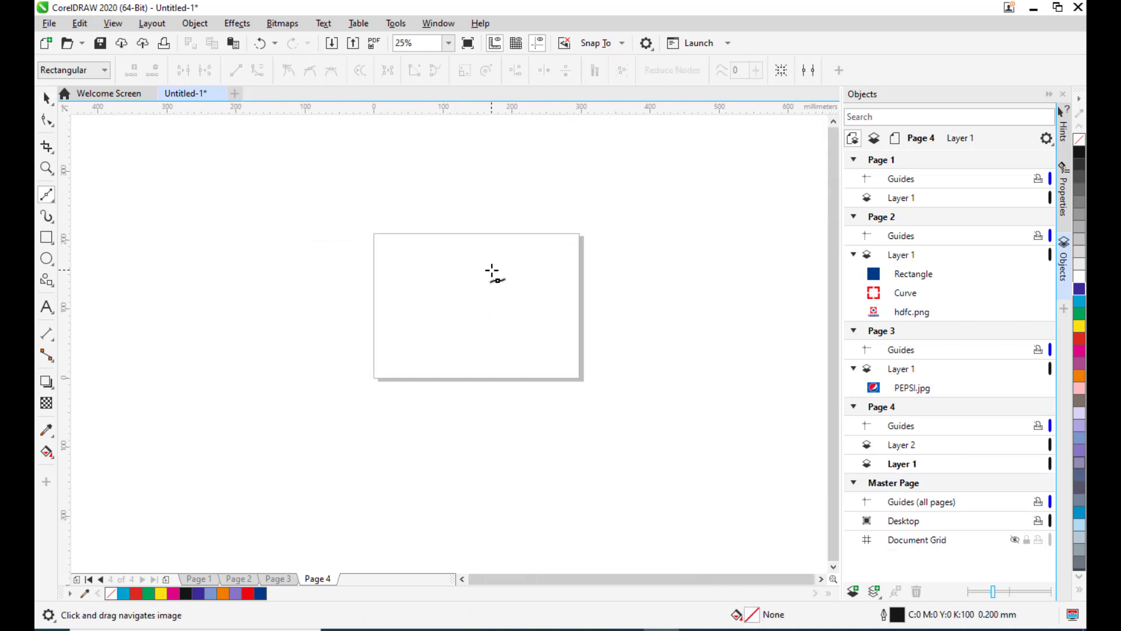
pyautogui.scroll(-1, 473, 310)
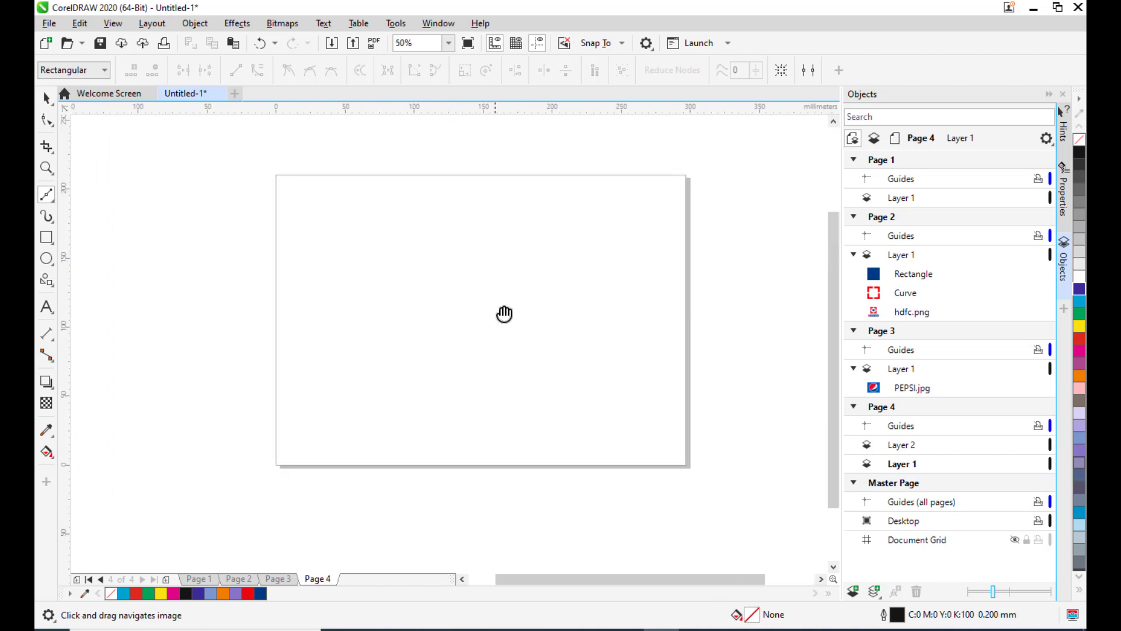
pyautogui.click(498, 419)
pyautogui.moveTo(401, 298); pyautogui.dragTo(437, 239)
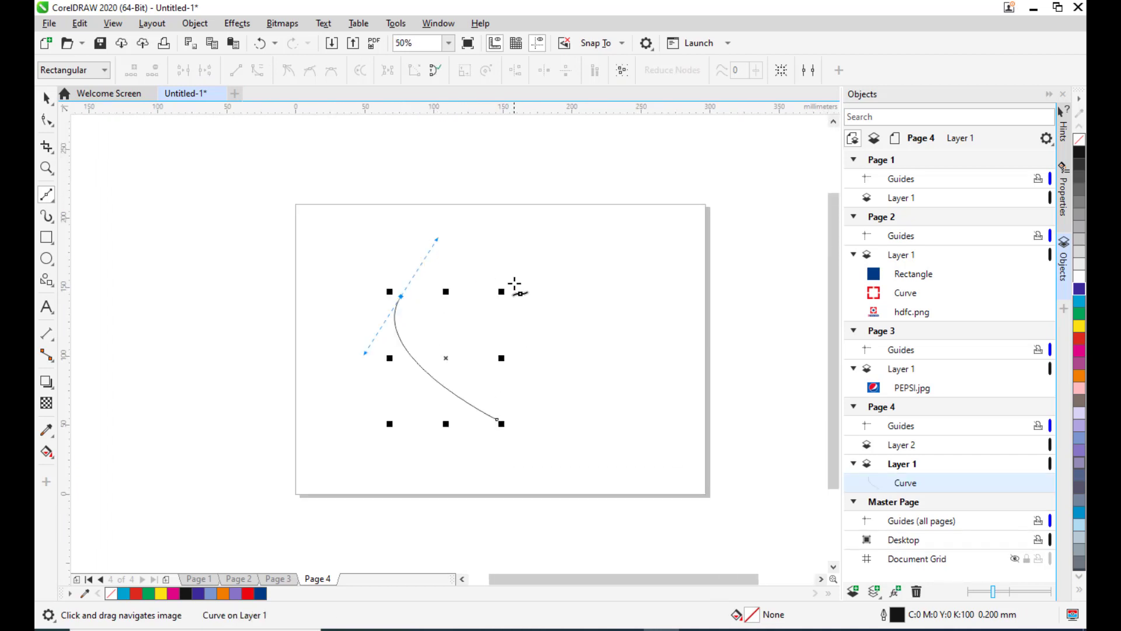
pyautogui.click(493, 325)
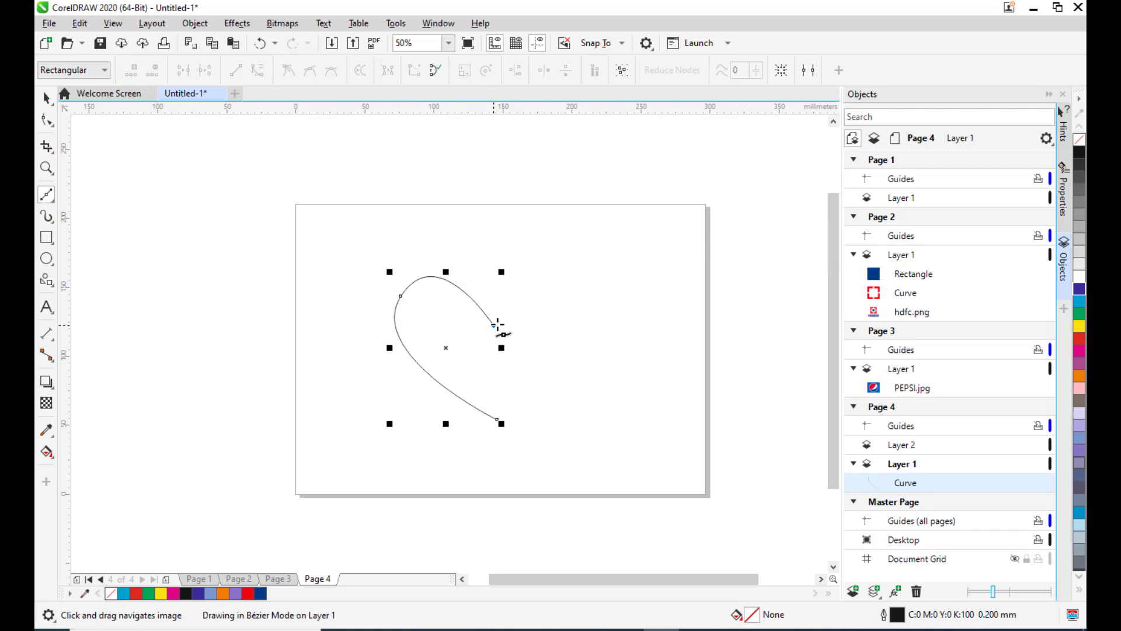
pyautogui.moveTo(579, 274); pyautogui.dragTo(615, 342)
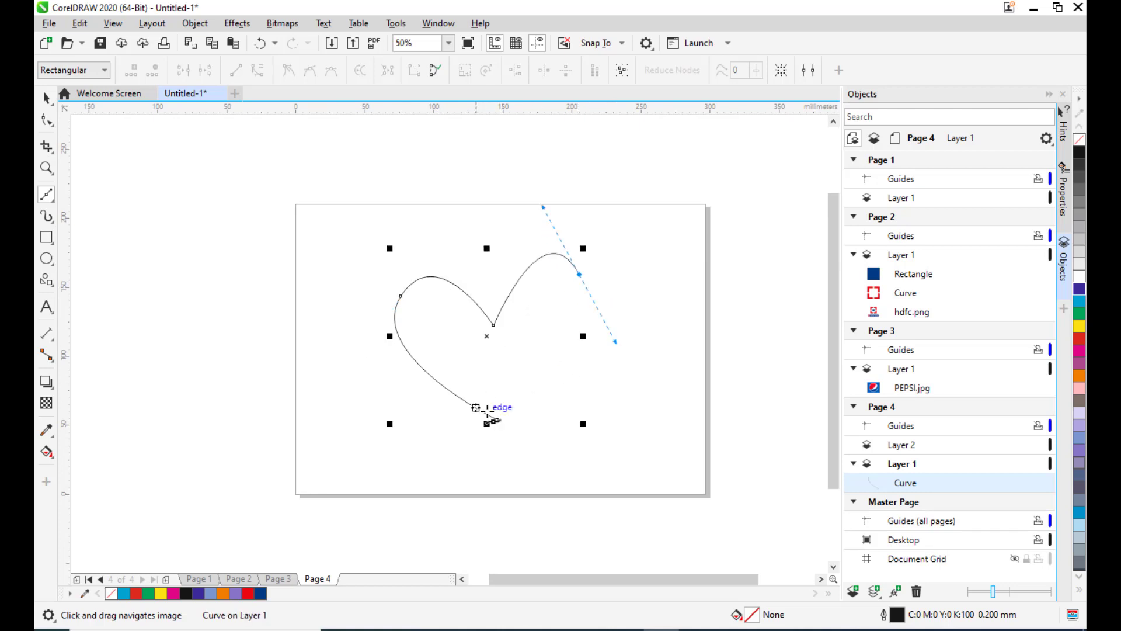
pyautogui.click(498, 419)
# Move the heart's bottom tip lower and adjust the handles of the left lobe's node to round that side.
pyautogui.click(47, 120)
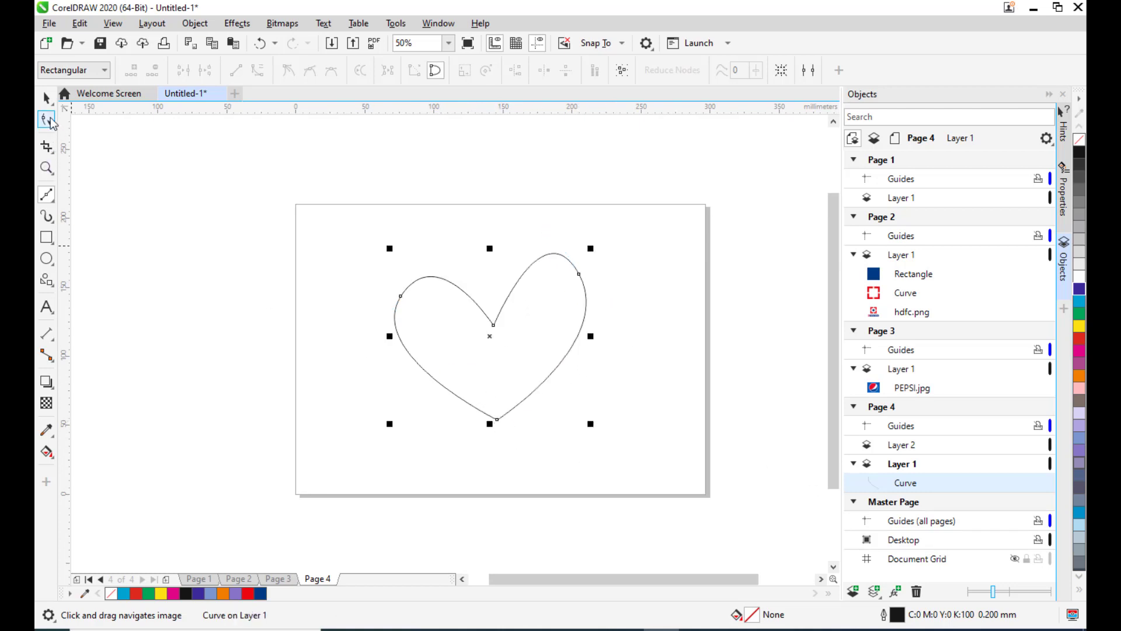
pyautogui.moveTo(498, 419); pyautogui.dragTo(502, 465)
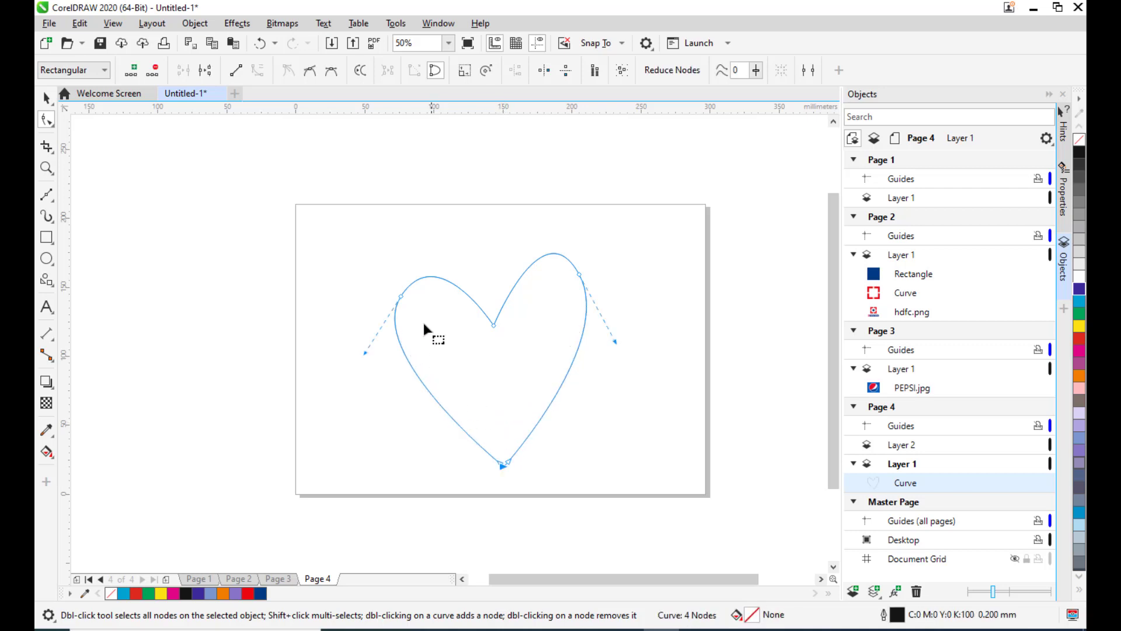
pyautogui.click(401, 295)
pyautogui.moveTo(436, 237)
pyautogui.mouseDown()
pyautogui.moveTo(455, 282)
pyautogui.moveTo(441, 229)
pyautogui.moveTo(450, 250)
pyautogui.moveTo(444, 232)
pyautogui.moveTo(478, 239)
pyautogui.moveTo(453, 202)
pyautogui.moveTo(467, 250)
pyautogui.moveTo(418, 187)
pyautogui.moveTo(457, 255)
pyautogui.moveTo(438, 216)
pyautogui.mouseUp()
pyautogui.scroll(1, 439, 249)
pyautogui.moveTo(297, 450)
pyautogui.mouseDown()
pyautogui.moveTo(363, 461)
pyautogui.moveTo(279, 439)
pyautogui.moveTo(317, 443)
pyautogui.mouseUp()
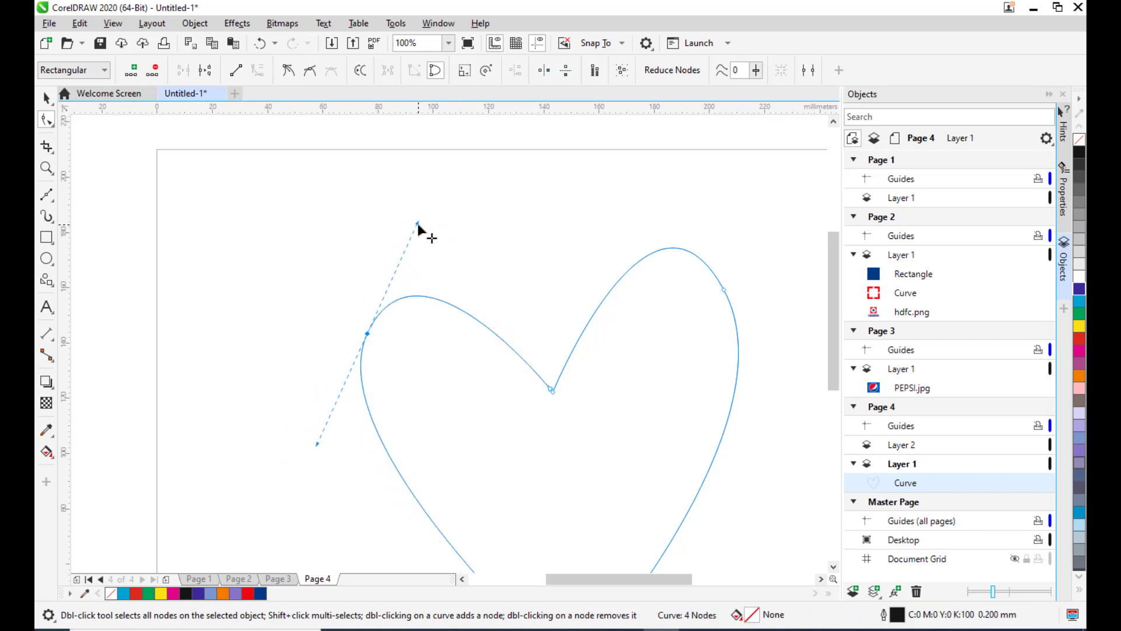
pyautogui.moveTo(418, 223); pyautogui.dragTo(454, 214)
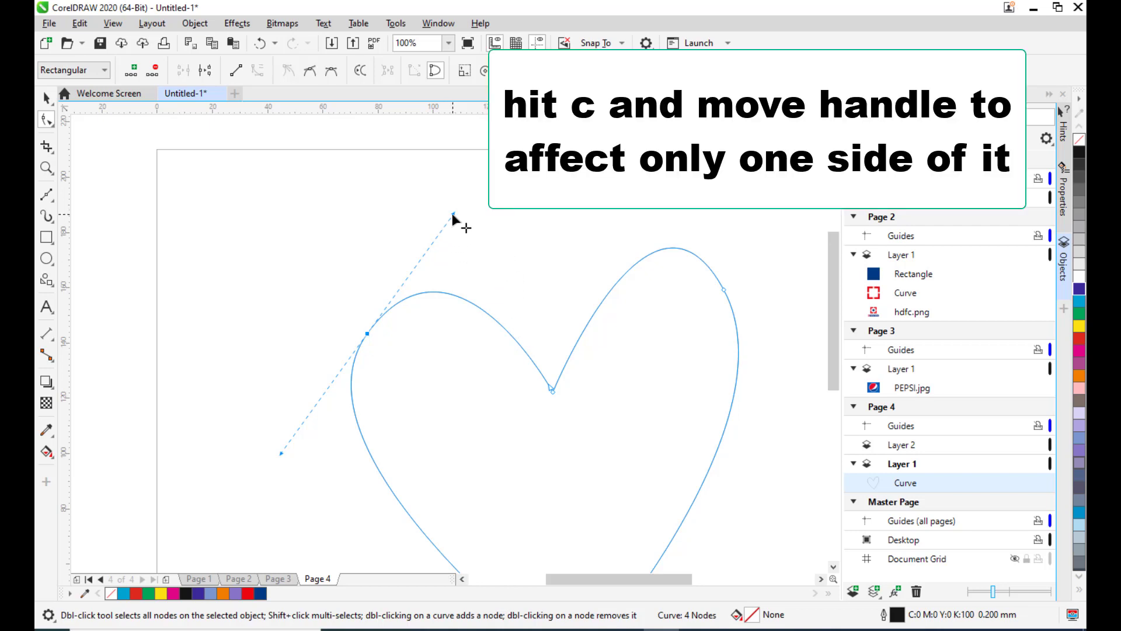
pyautogui.moveTo(454, 213)
pyautogui.mouseDown()
pyautogui.moveTo(490, 264)
pyautogui.moveTo(511, 334)
pyautogui.moveTo(466, 216)
pyautogui.moveTo(475, 333)
pyautogui.moveTo(453, 243)
pyautogui.moveTo(453, 226)
pyautogui.moveTo(486, 369)
pyautogui.moveTo(461, 220)
pyautogui.mouseUp()
pyautogui.moveTo(280, 453); pyautogui.dragTo(261, 473)
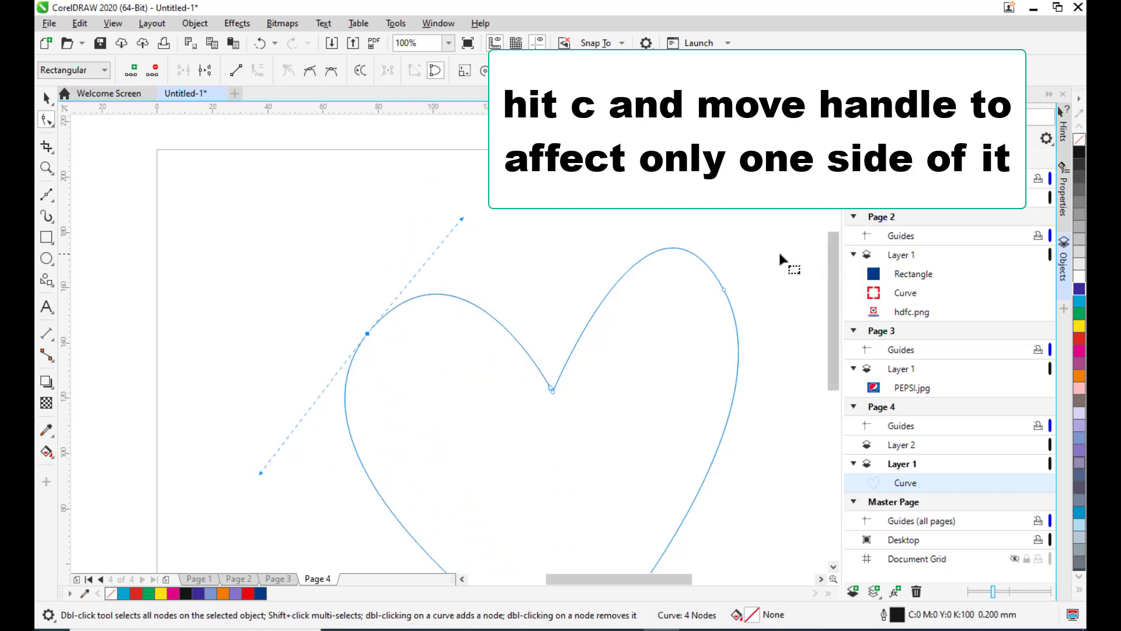
# Turn the right lobe's node into a cusp and adjust its two handles separately to match the left lobe.
pyautogui.click(724, 289)
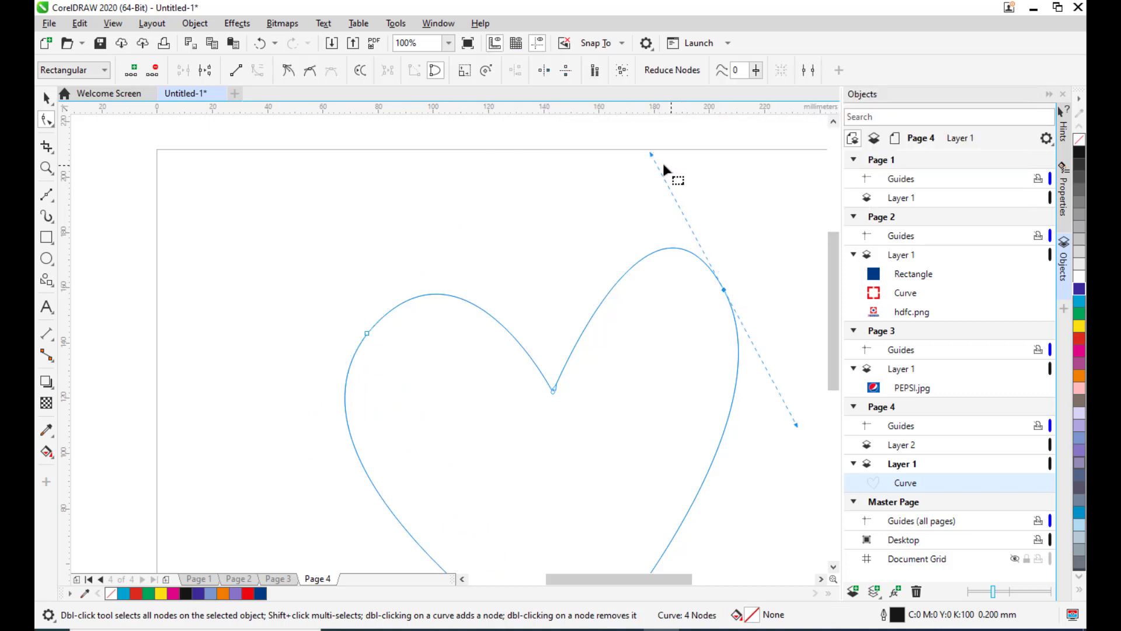
pyautogui.press('c')
pyautogui.moveTo(650, 154); pyautogui.dragTo(598, 188)
pyautogui.moveTo(796, 426)
pyautogui.mouseDown()
pyautogui.moveTo(699, 437)
pyautogui.moveTo(814, 438)
pyautogui.mouseUp()
# Fill the finished heart with yellow (C:0 M:0 Y:100 K:0).
pyautogui.scroll(-2, 674, 334)
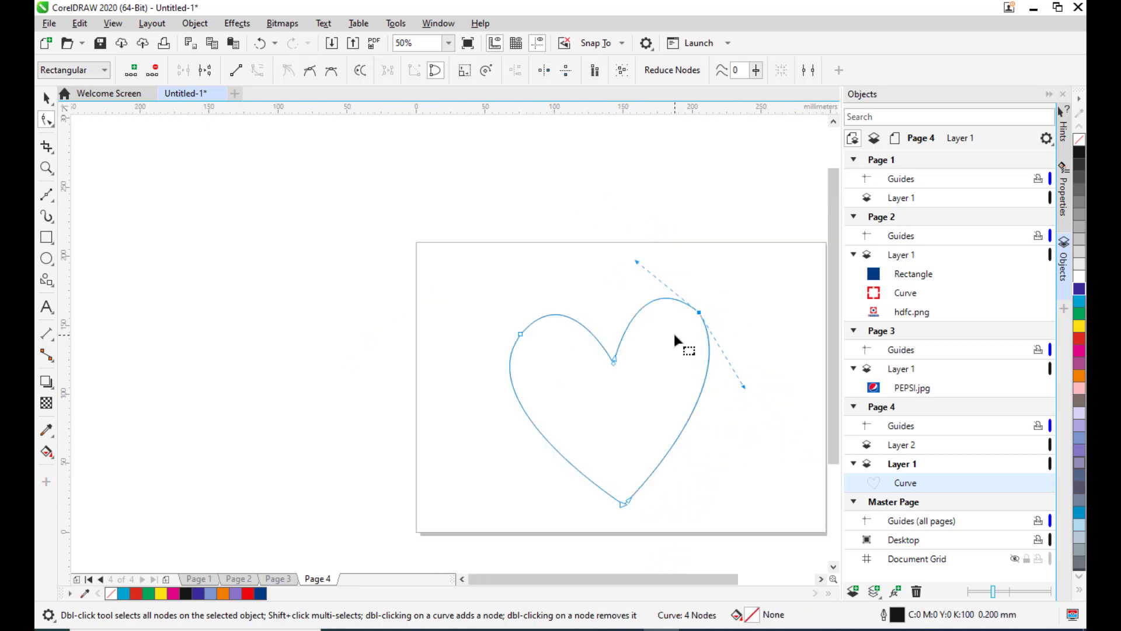
pyautogui.moveTo(674, 334); pyautogui.dragTo(670, 288)
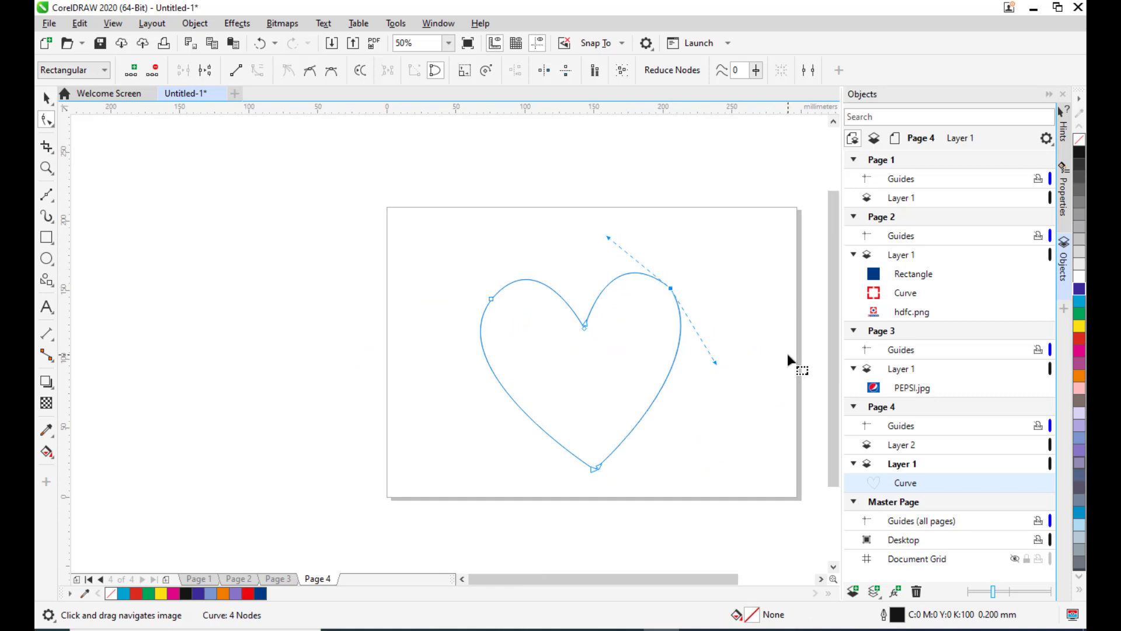
pyautogui.click(47, 97)
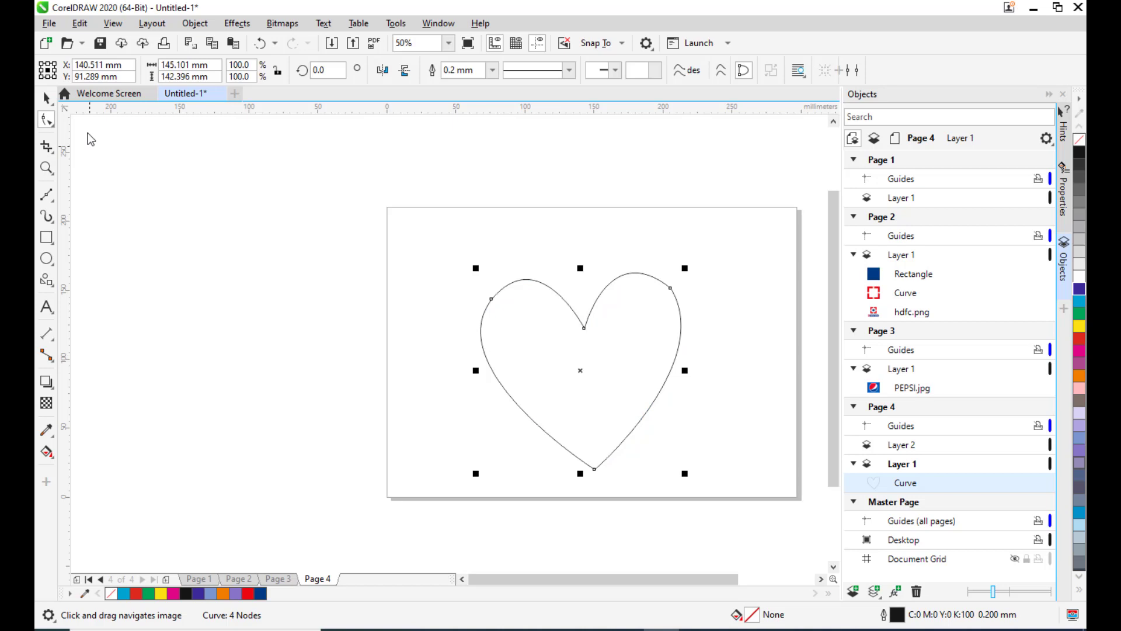
pyautogui.click(1079, 325)
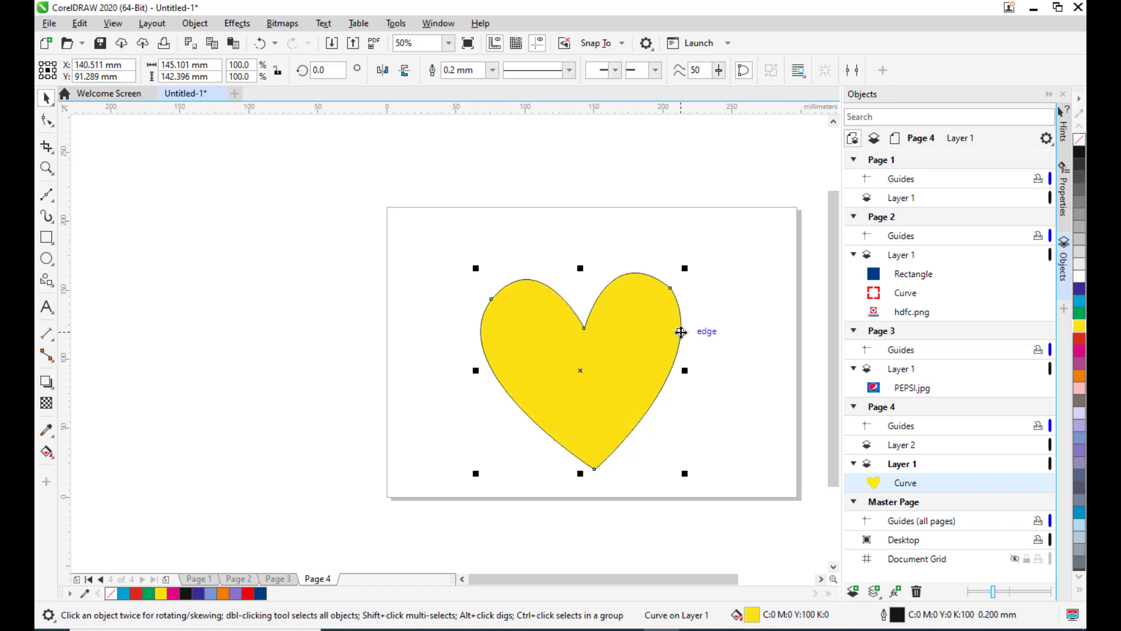
# Go to Page 3 and draw a rectangle about 183 by 99 mm on the upper part of the page.
pyautogui.press('pageup')
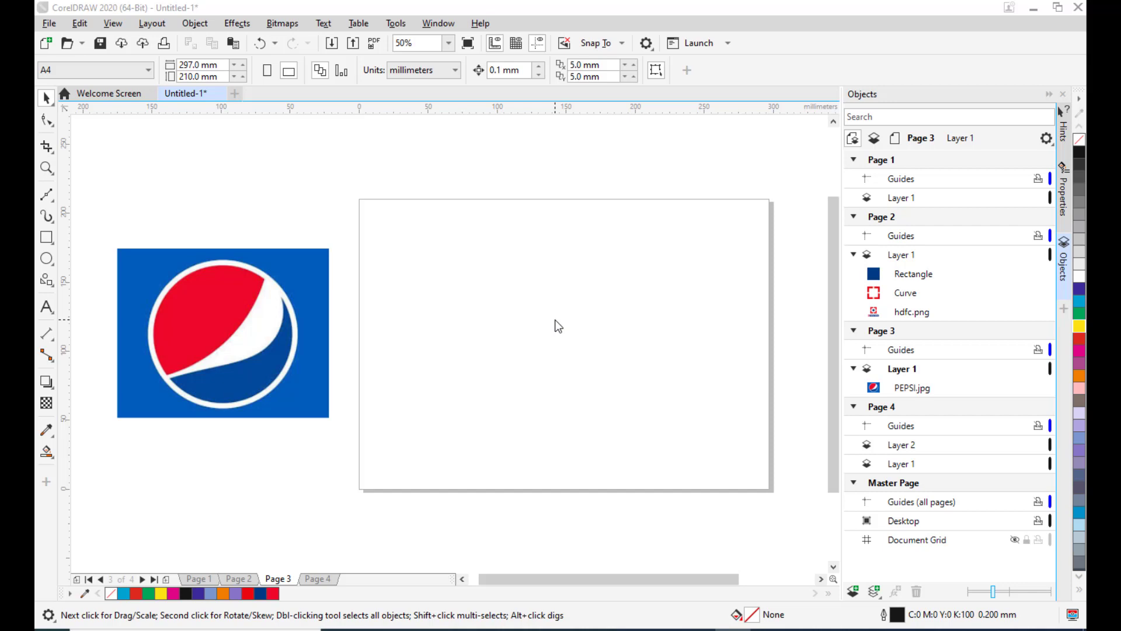
pyautogui.click(53, 243)
pyautogui.click(115, 235)
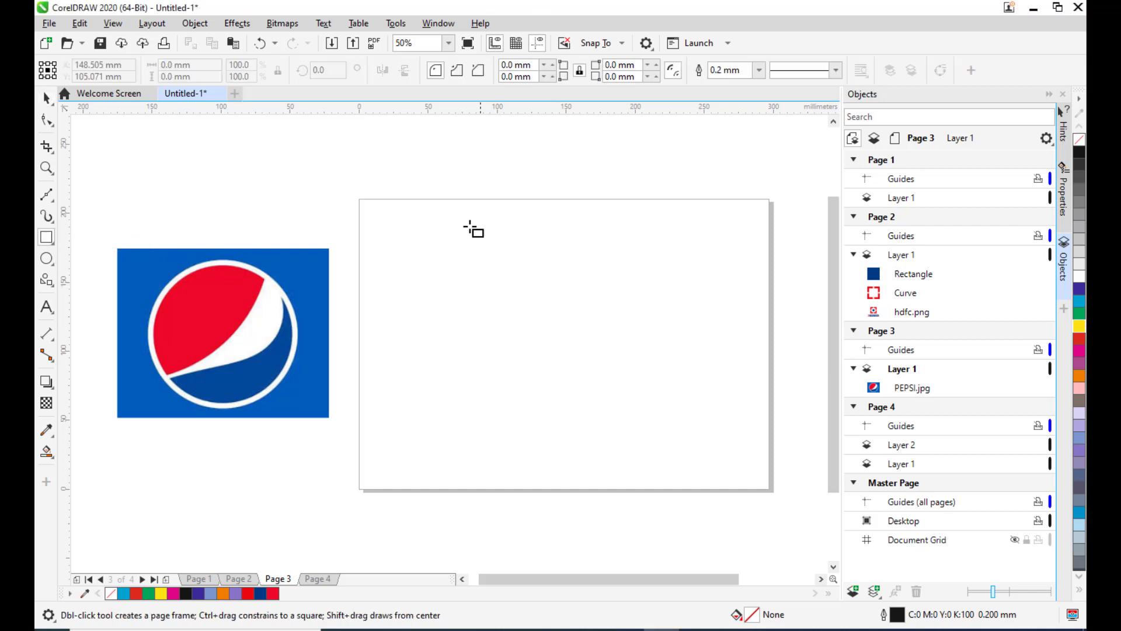
pyautogui.moveTo(432, 216)
pyautogui.mouseDown()
pyautogui.moveTo(681, 365)
pyautogui.moveTo(684, 352)
pyautogui.mouseUp()
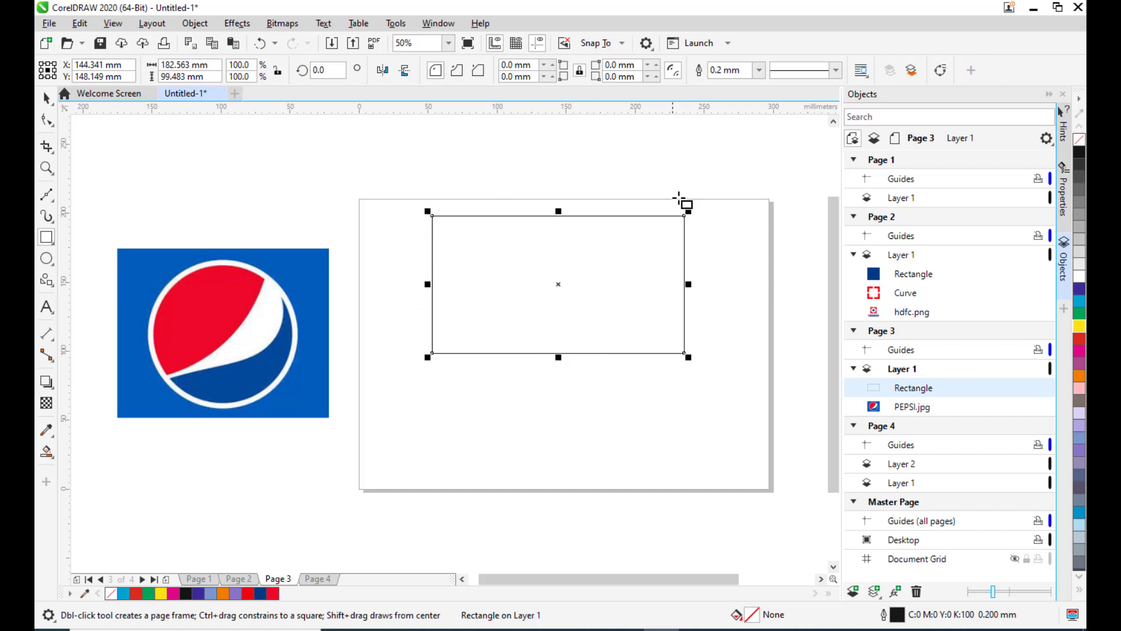
# Draw an open S-shaped Bézier curve crossing the rectangle's lower and upper edges, shift it slightly down-right and deselect it.
pyautogui.click(46, 194)
pyautogui.click(451, 392)
pyautogui.moveTo(514, 269); pyautogui.dragTo(602, 251)
pyautogui.click(661, 155)
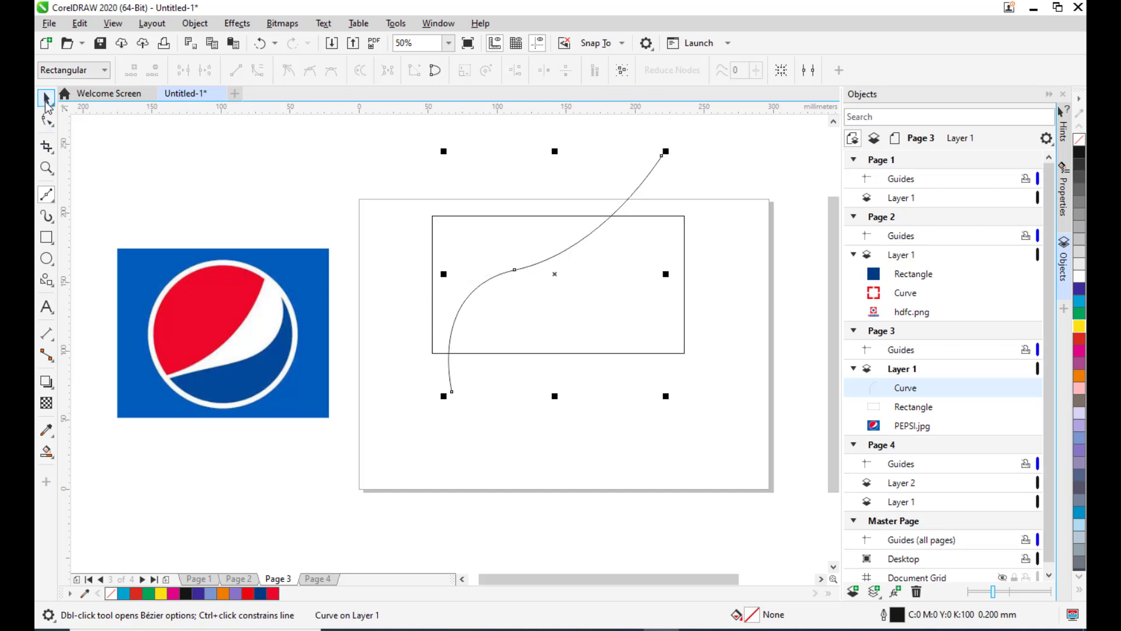
pyautogui.click(46, 97)
pyautogui.click(282, 172)
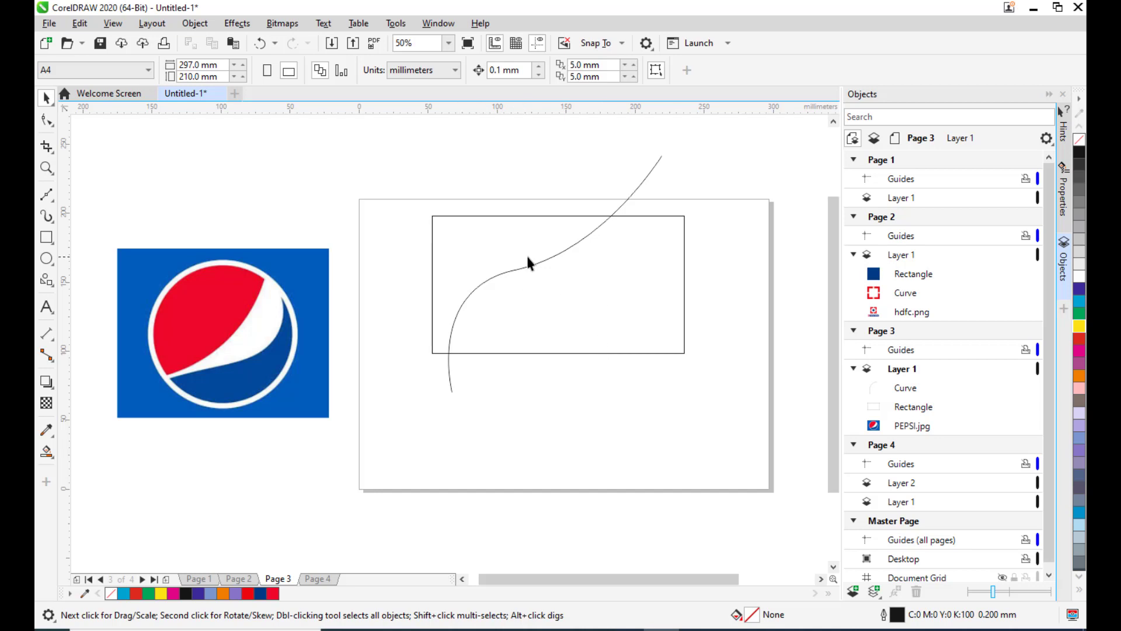
pyautogui.moveTo(550, 254); pyautogui.dragTo(554, 255)
pyautogui.click(474, 226)
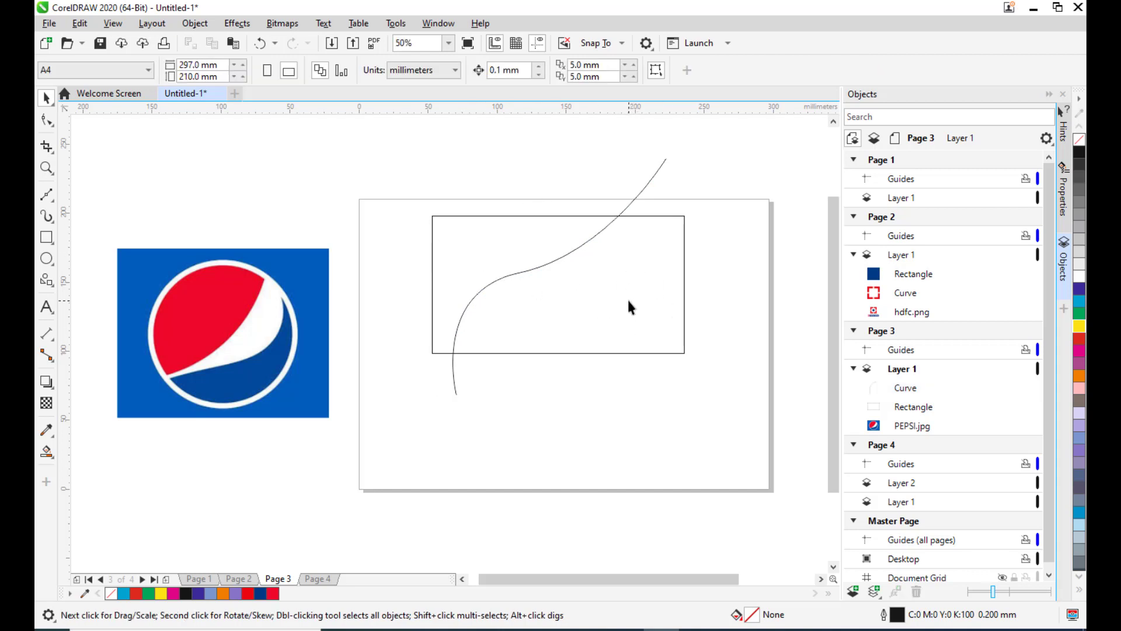
# Smart Fill the rectangle's region above the dividing curve with green (#35F08C).
pyautogui.click(48, 453)
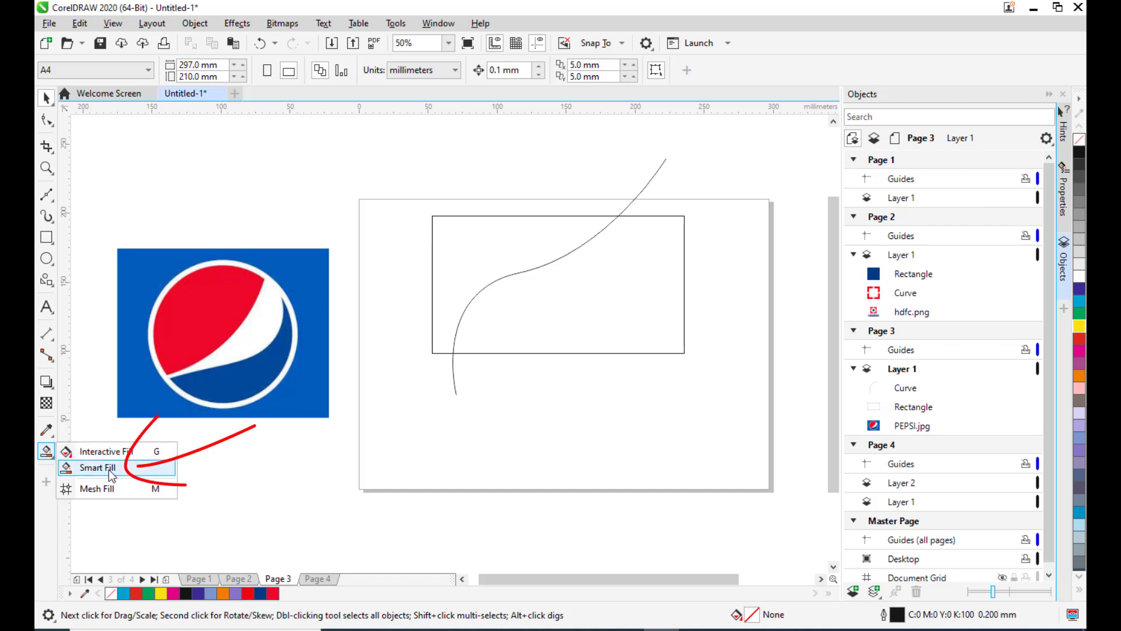
pyautogui.click(108, 469)
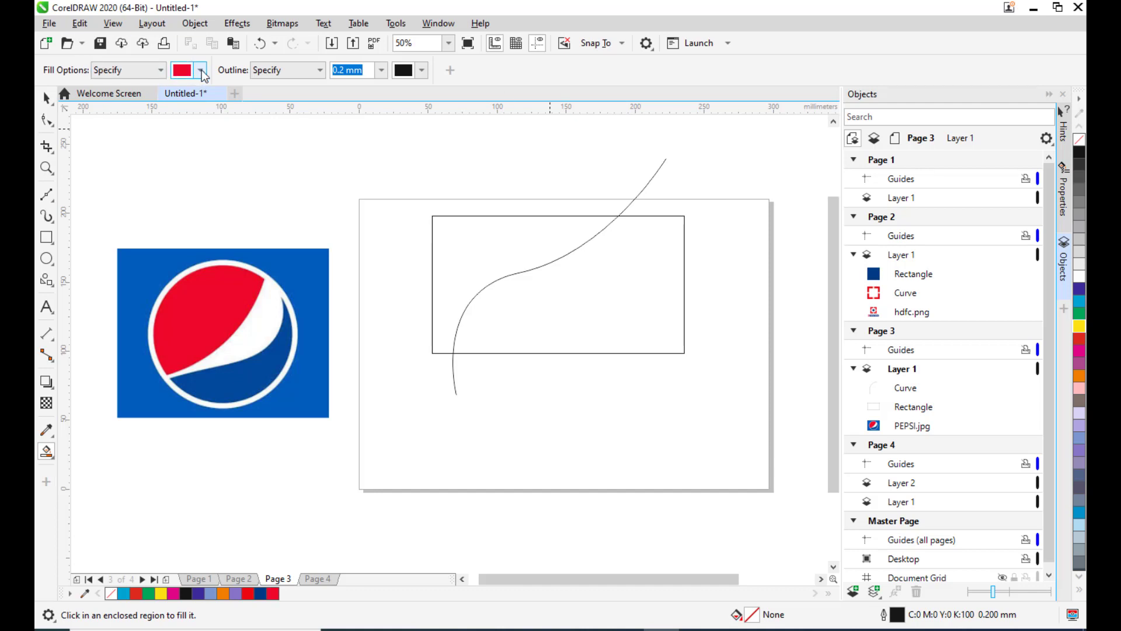
pyautogui.click(201, 71)
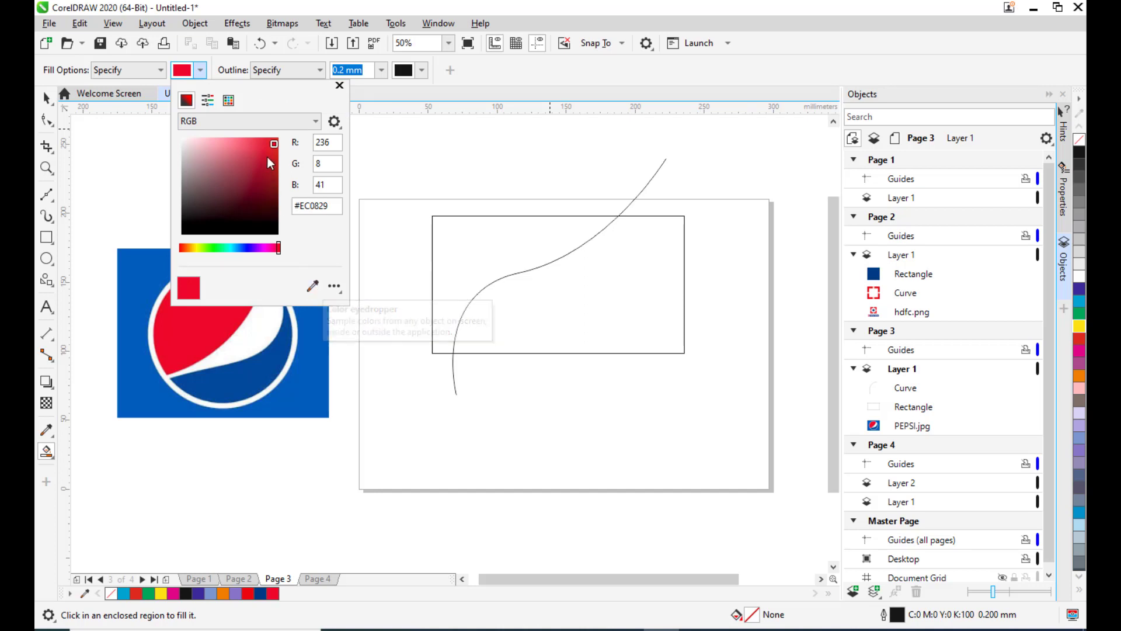
pyautogui.click(222, 248)
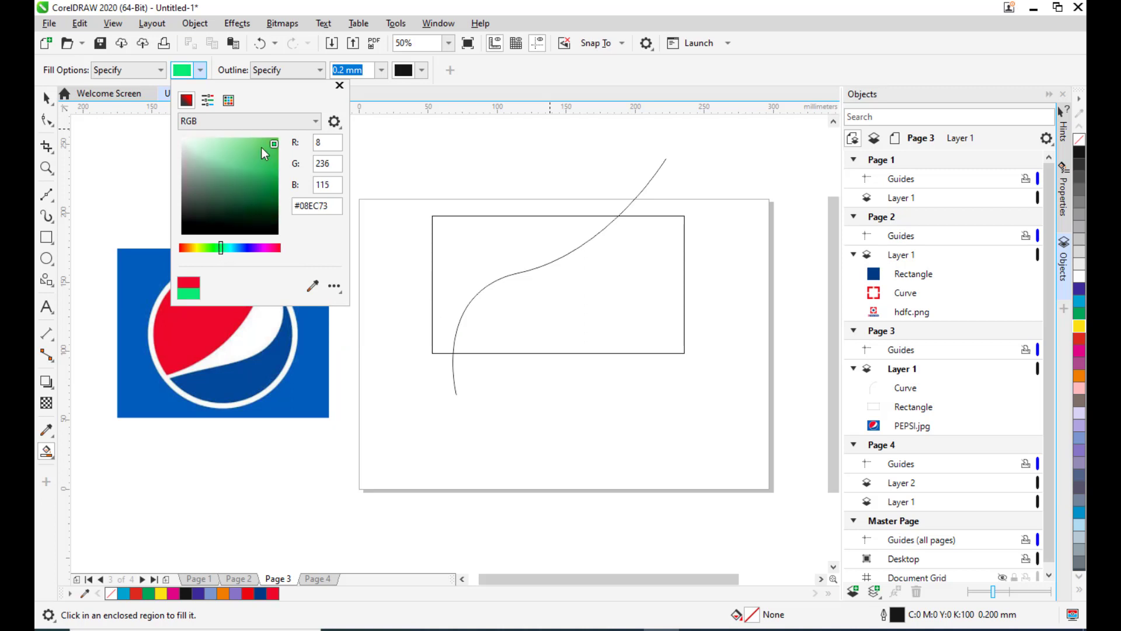
pyautogui.click(260, 150)
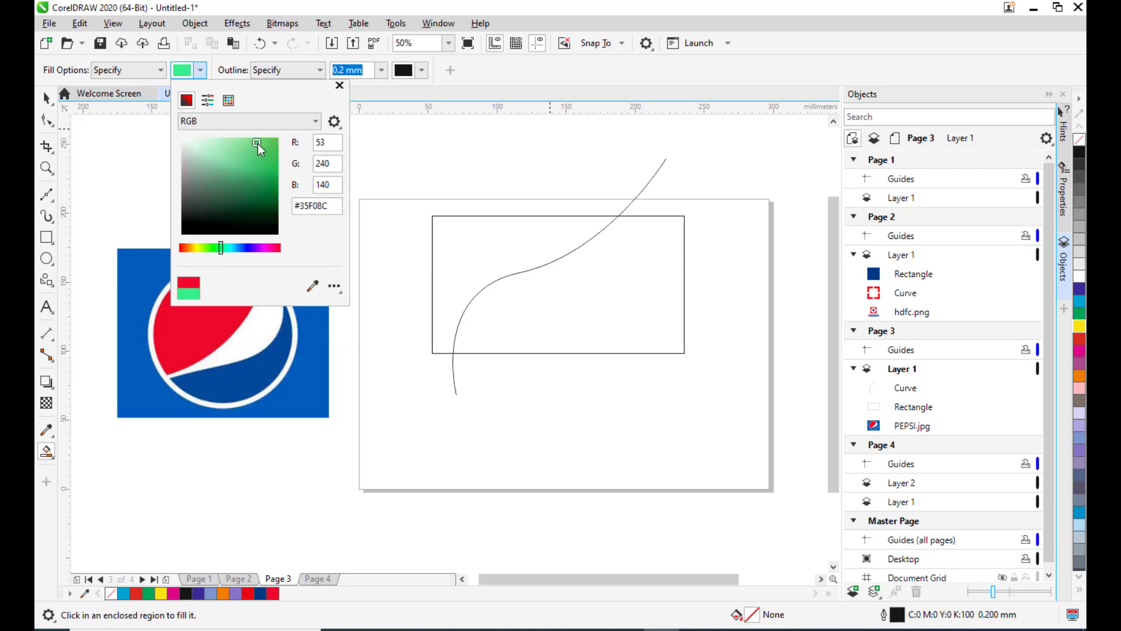
pyautogui.click(486, 71)
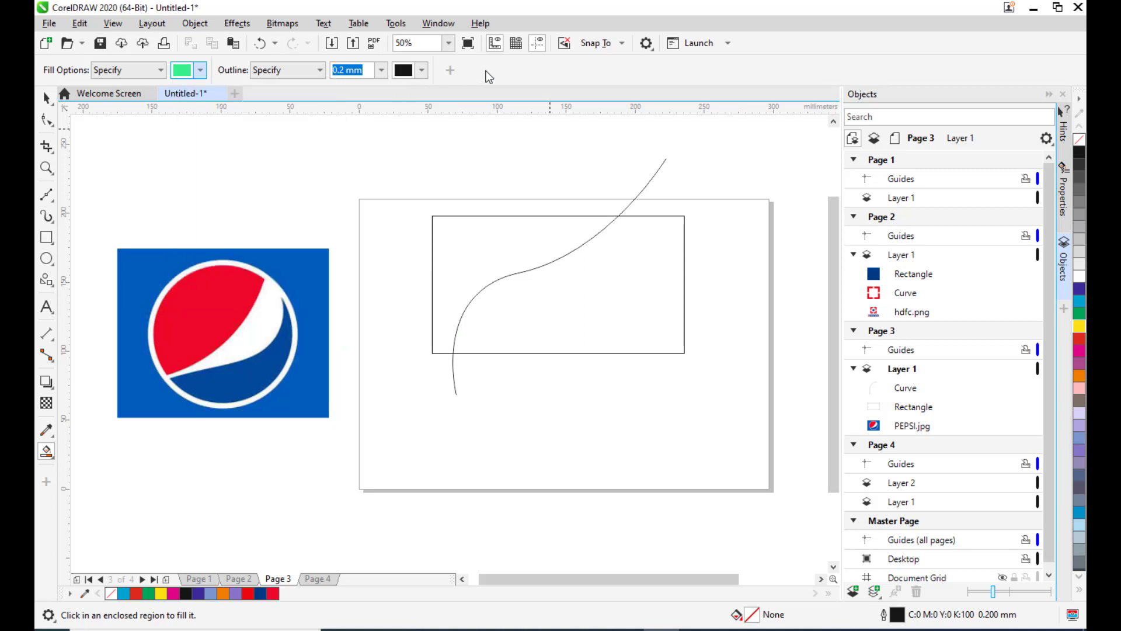
pyautogui.click(483, 236)
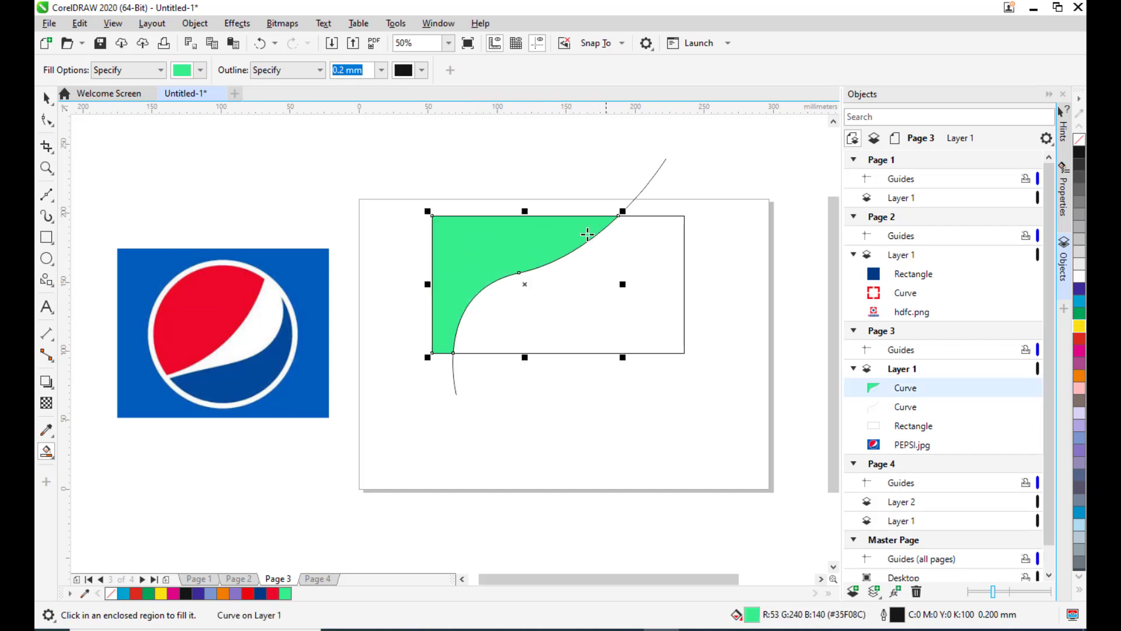
# Smart Fill the rectangle's region below the dividing curve with violet-blue (#5135F0) and deselect it.
pyautogui.click(200, 71)
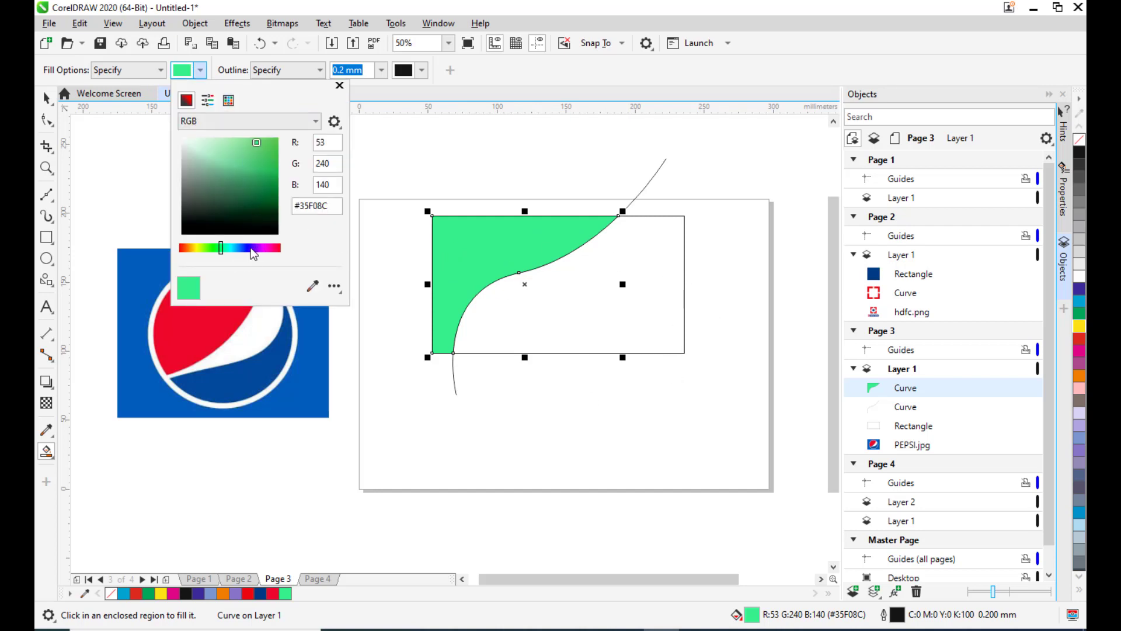
pyautogui.click(250, 248)
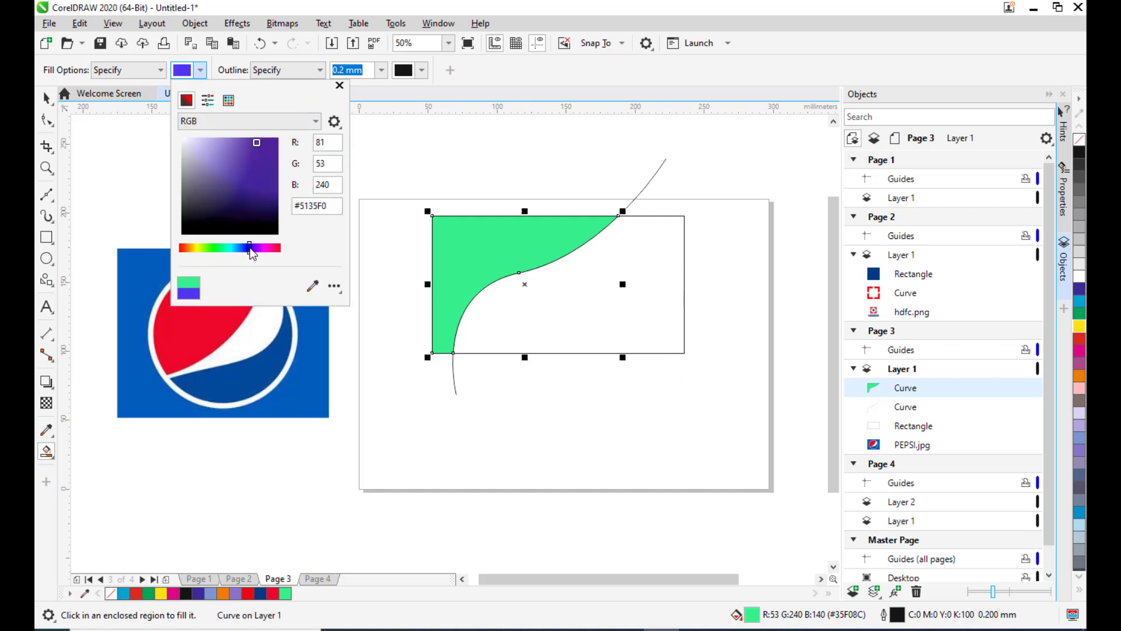
pyautogui.click(674, 301)
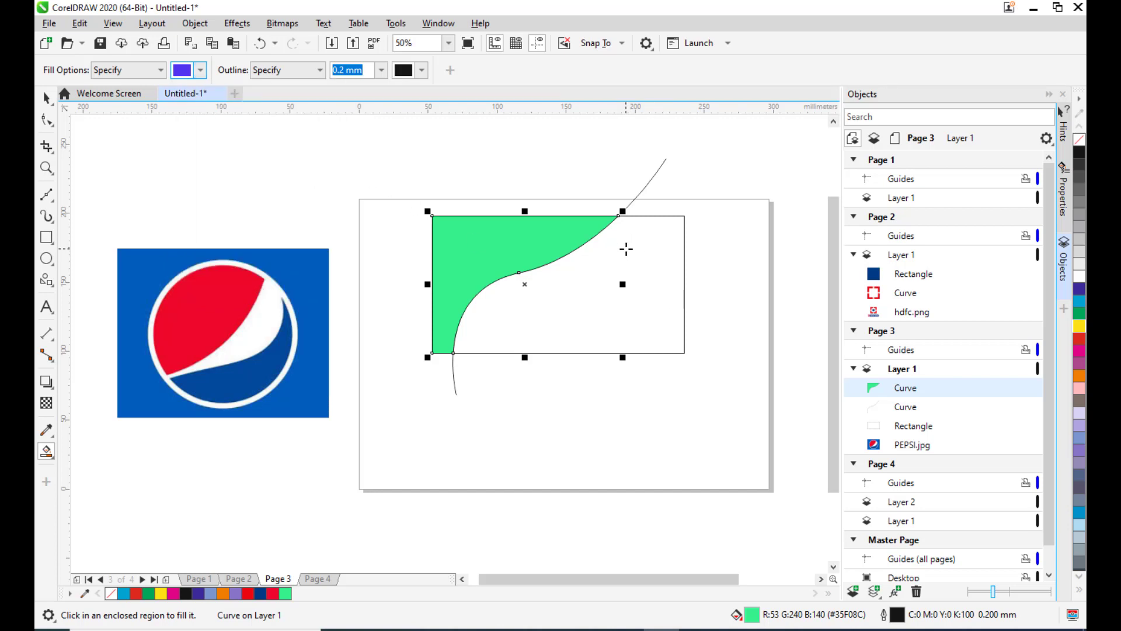
pyautogui.click(641, 272)
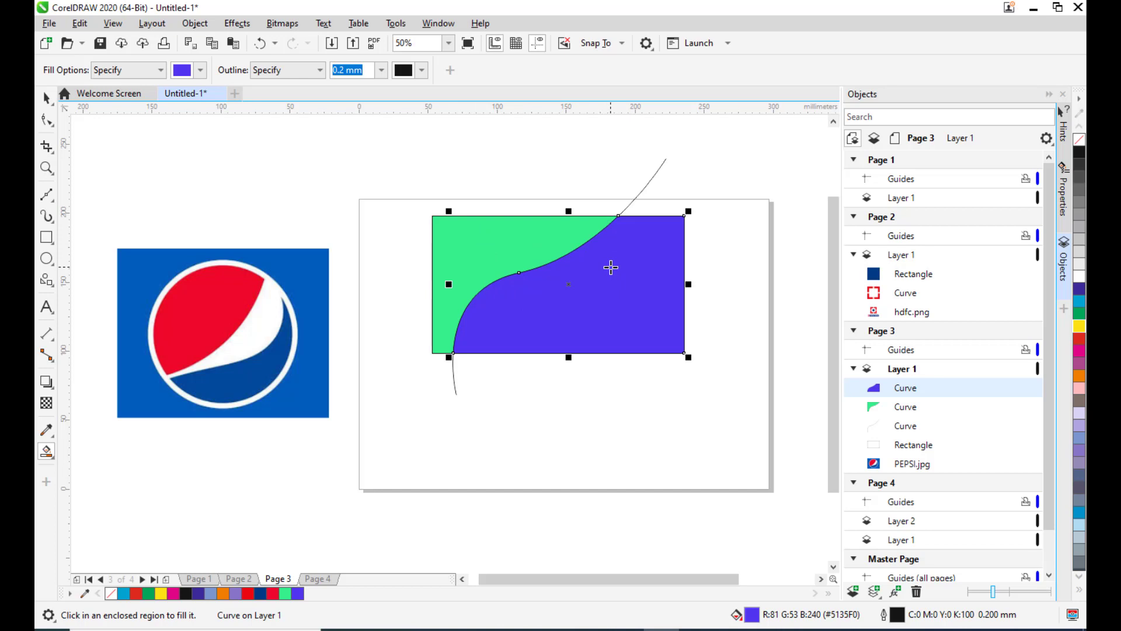
pyautogui.click(47, 98)
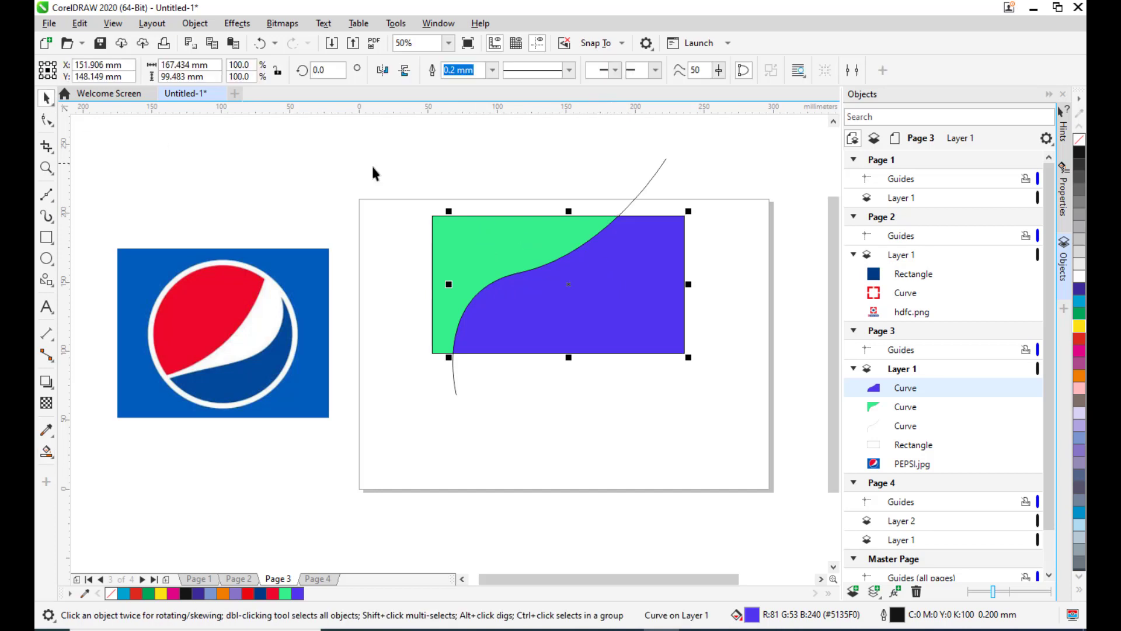
pyautogui.click(373, 166)
# Delete the original S-shaped dividing curve and move the violet-blue piece down-right, away from the green one.
pyautogui.click(660, 166)
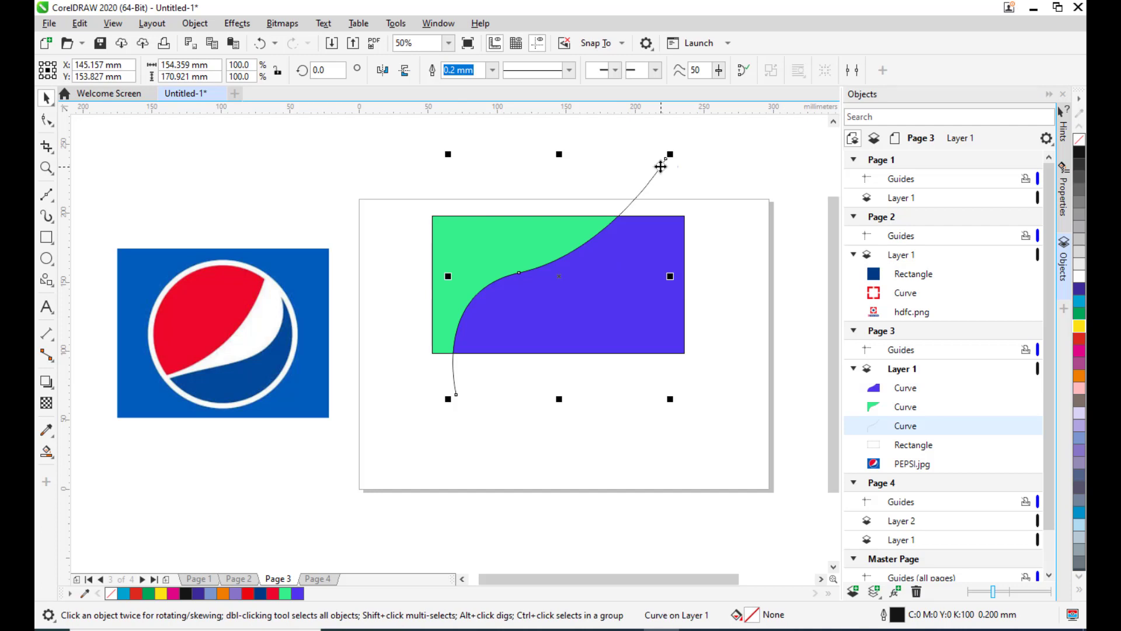
pyautogui.press('Delete')
pyautogui.click(617, 271)
pyautogui.moveTo(617, 270); pyautogui.dragTo(660, 341)
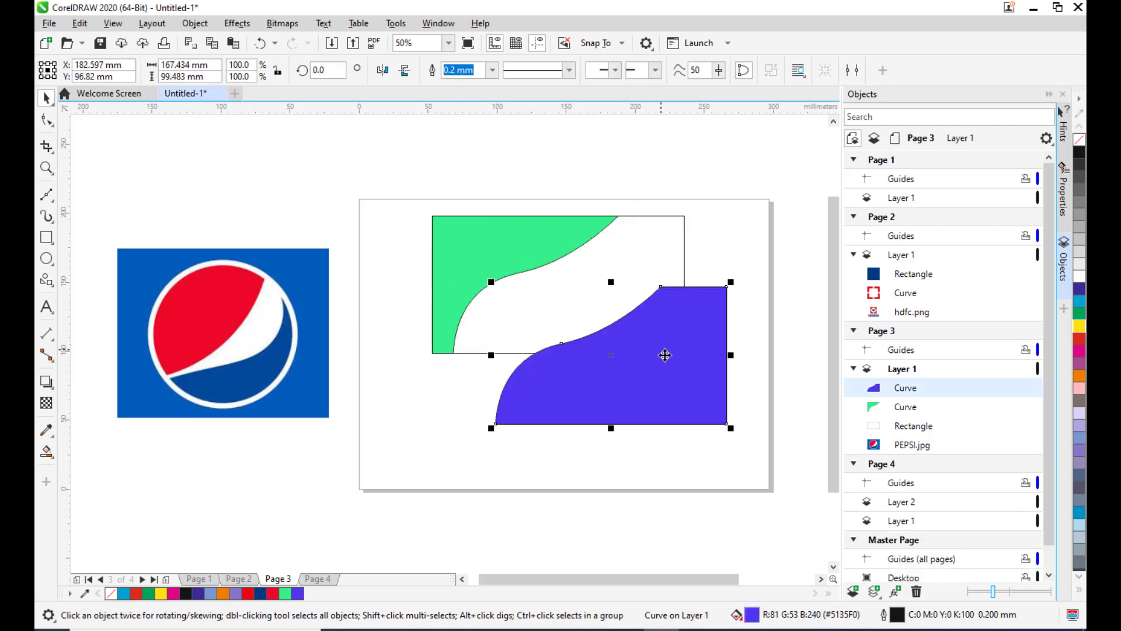
# Delete the original unfilled rectangle and move the green piece down close to the violet-blue piece.
pyautogui.click(671, 216)
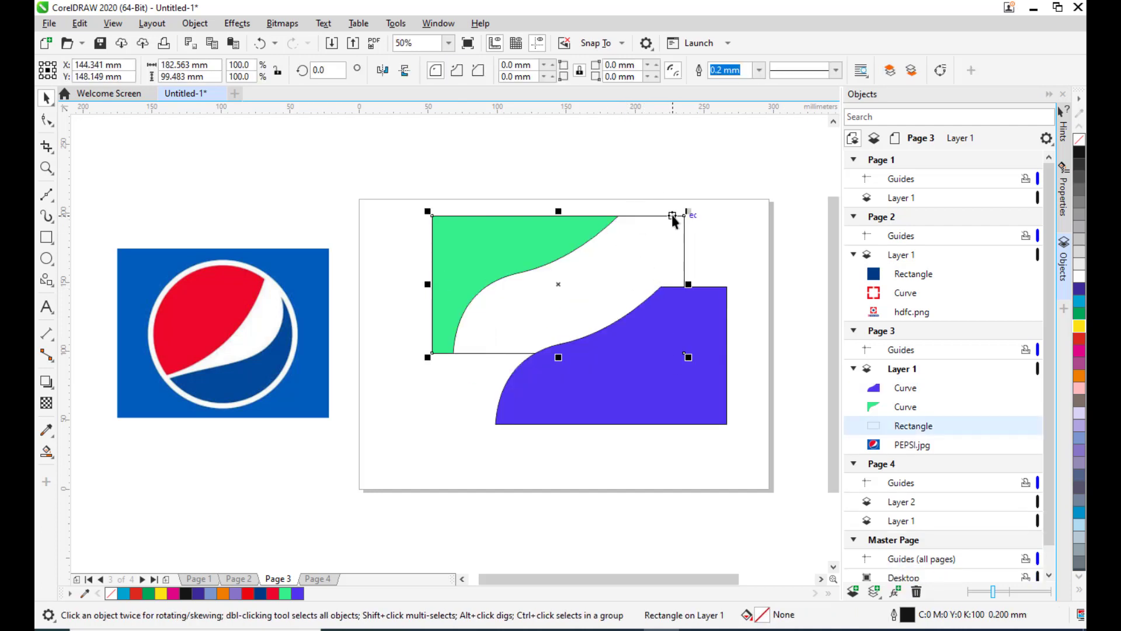
pyautogui.press('Delete')
pyautogui.click(510, 253)
pyautogui.moveTo(510, 253); pyautogui.dragTo(524, 299)
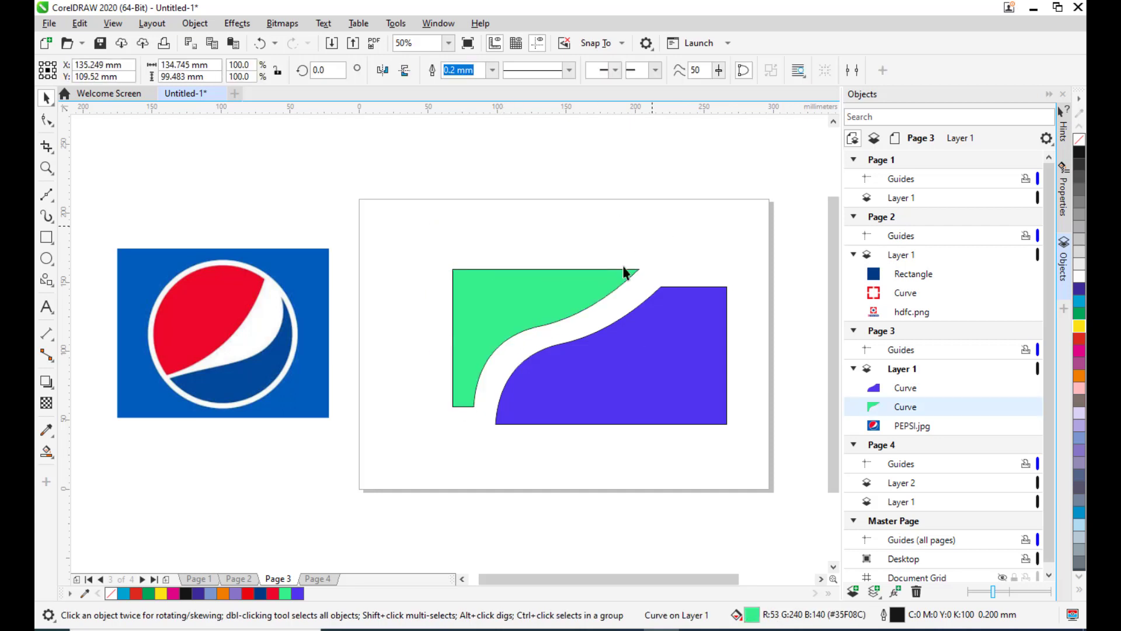
# Set the outline width of both the green and the violet-blue pieces to None.
pyautogui.click(484, 293)
pyautogui.click(493, 72)
pyautogui.click(475, 107)
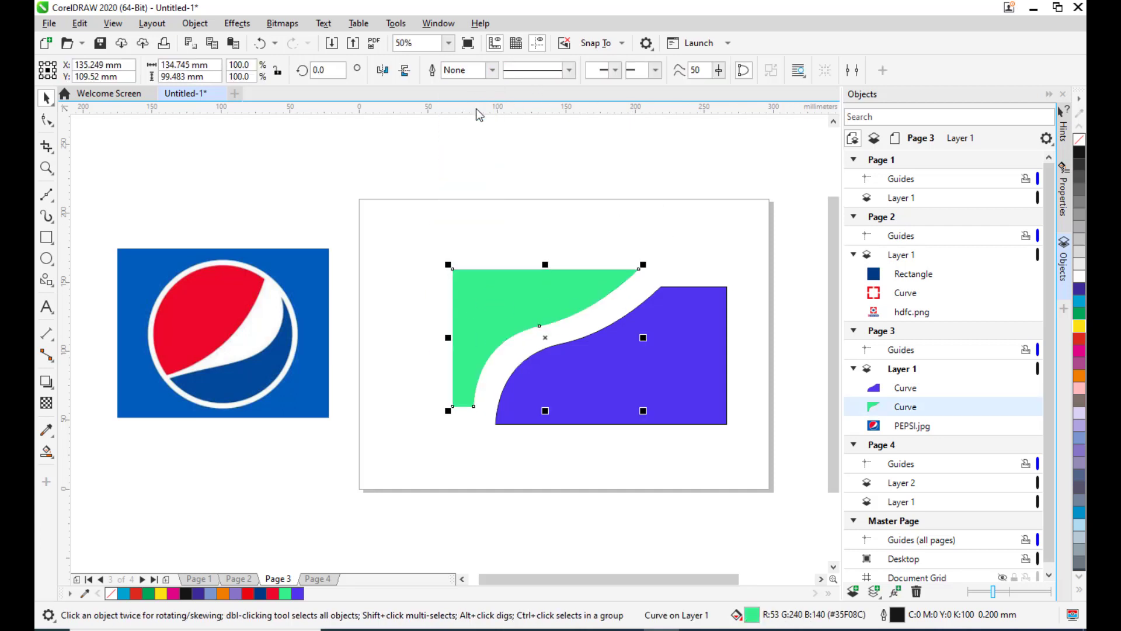
pyautogui.press('Escape')
pyautogui.click(684, 334)
pyautogui.click(493, 70)
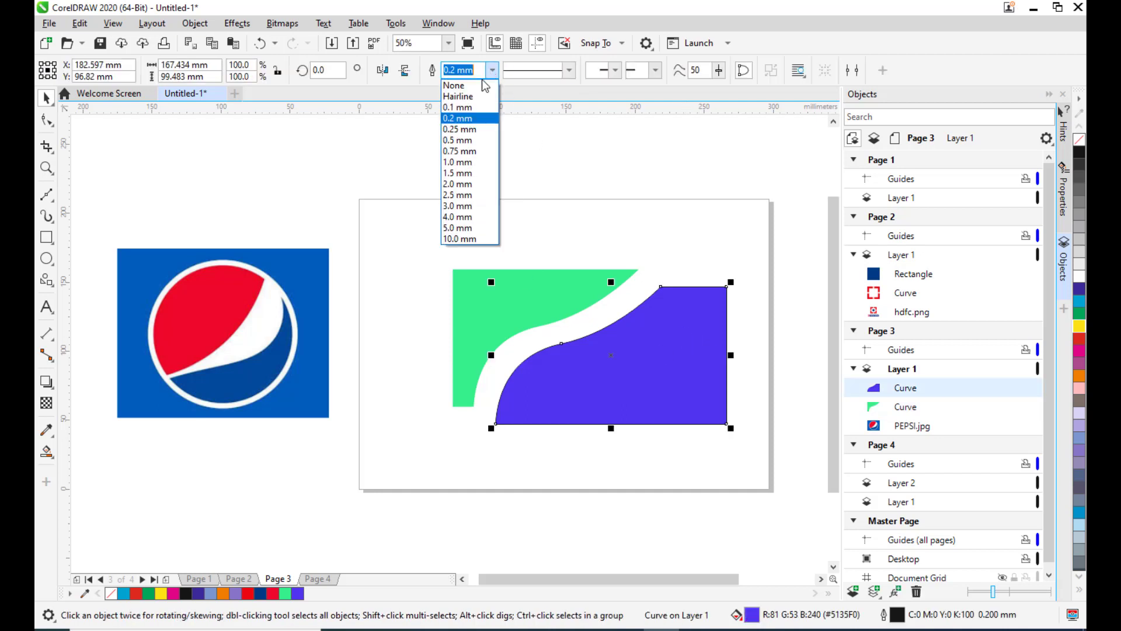
pyautogui.click(461, 83)
pyautogui.click(781, 247)
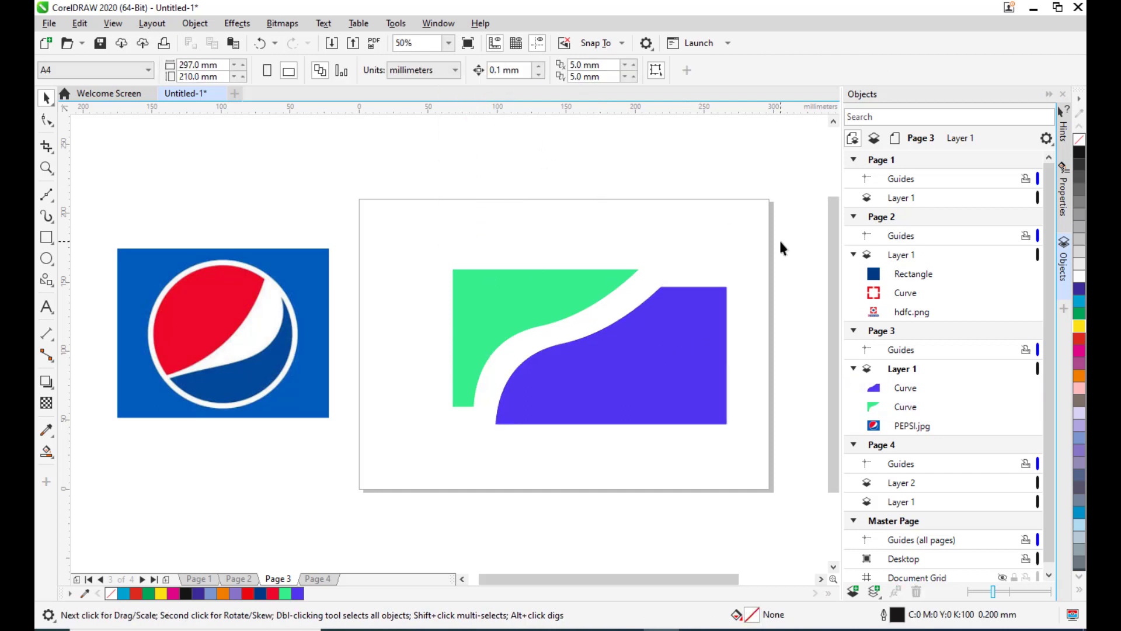
# Delete the green and violet-blue pieces from the page.
pyautogui.click(536, 290)
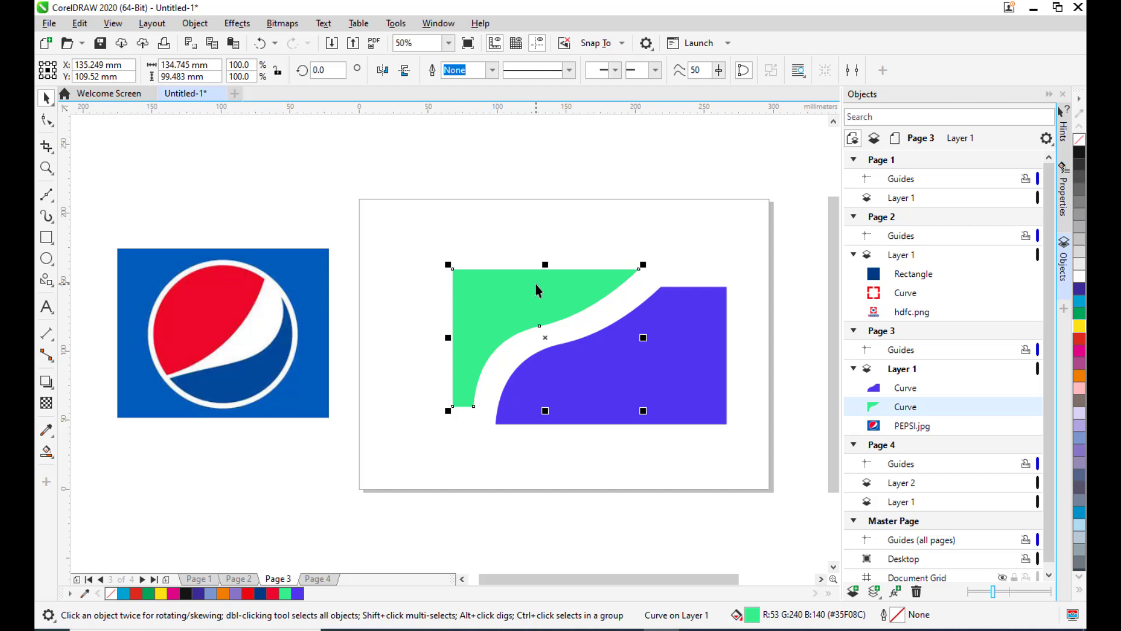
pyautogui.press('Delete')
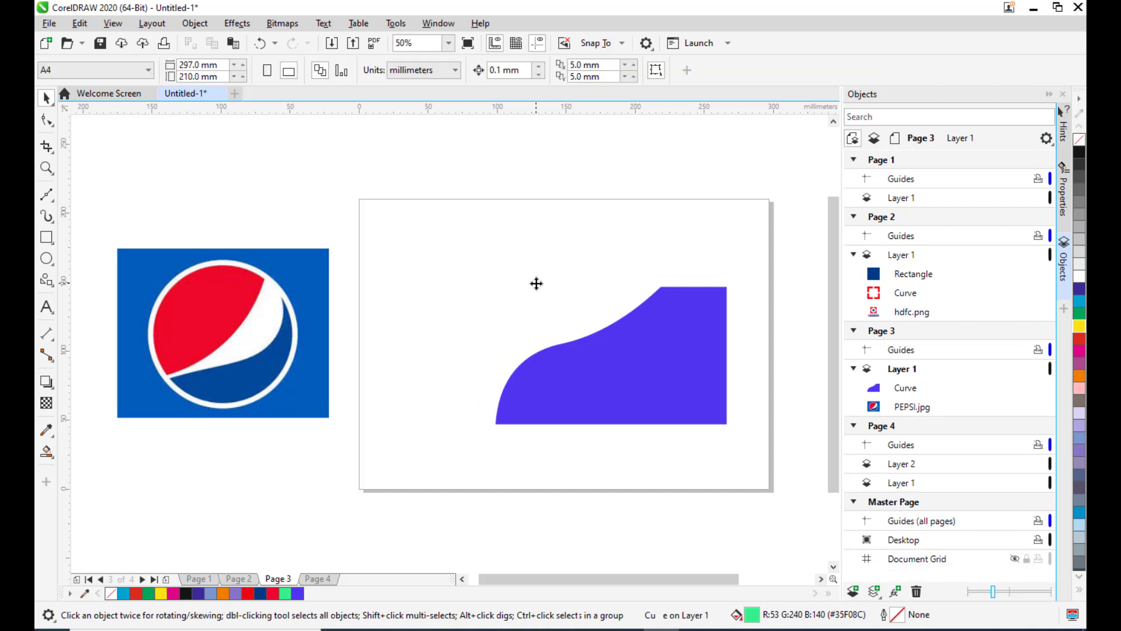
pyautogui.click(654, 373)
pyautogui.press('Delete')
# Move the Pepsi logo image from the pasteboard onto the page.
pyautogui.click(220, 387)
pyautogui.moveTo(221, 387); pyautogui.dragTo(546, 362)
pyautogui.scroll(2, 598, 296)
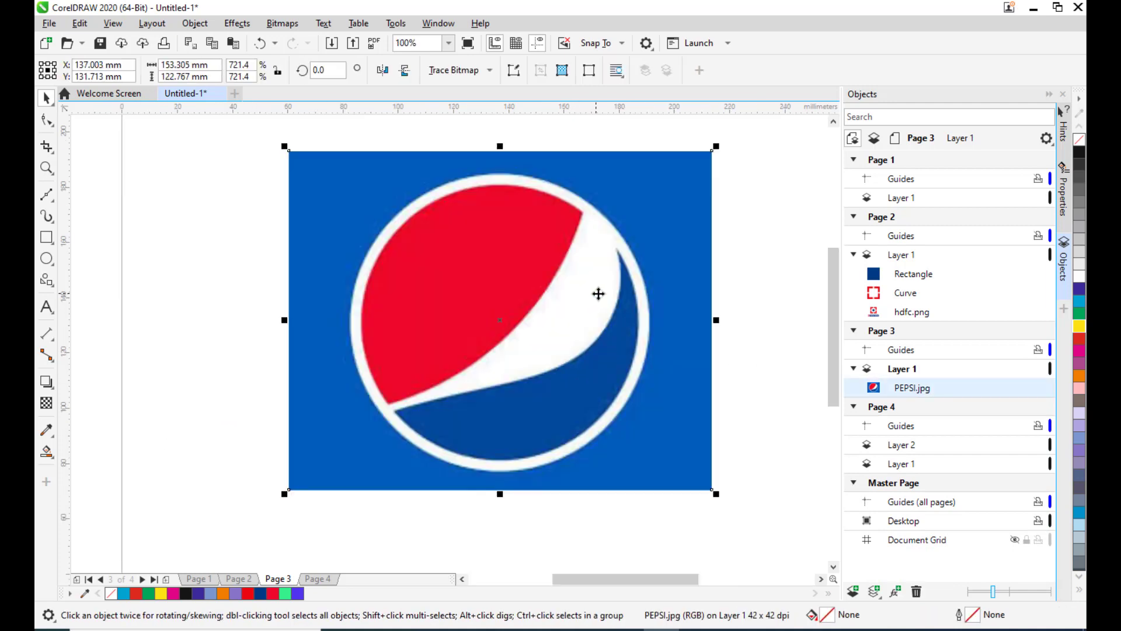
# Draw a circle about 86 mm in diameter over the Pepsi logo and move it roughly concentric with the emblem.
pyautogui.click(46, 258)
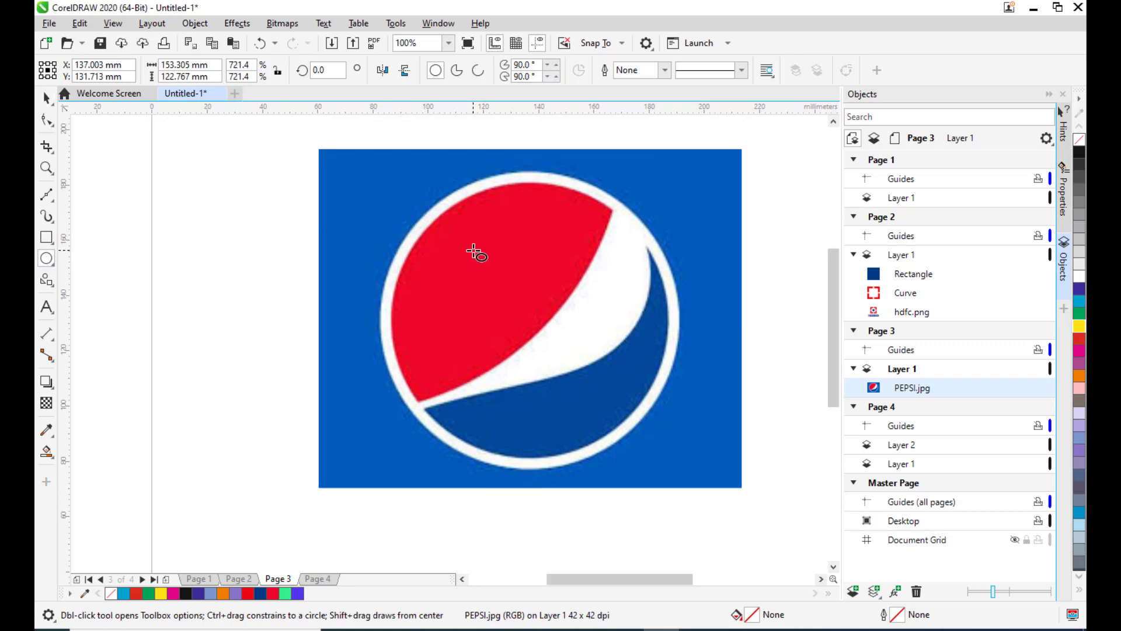
pyautogui.moveTo(473, 250); pyautogui.dragTo(688, 490)
pyautogui.press('space')
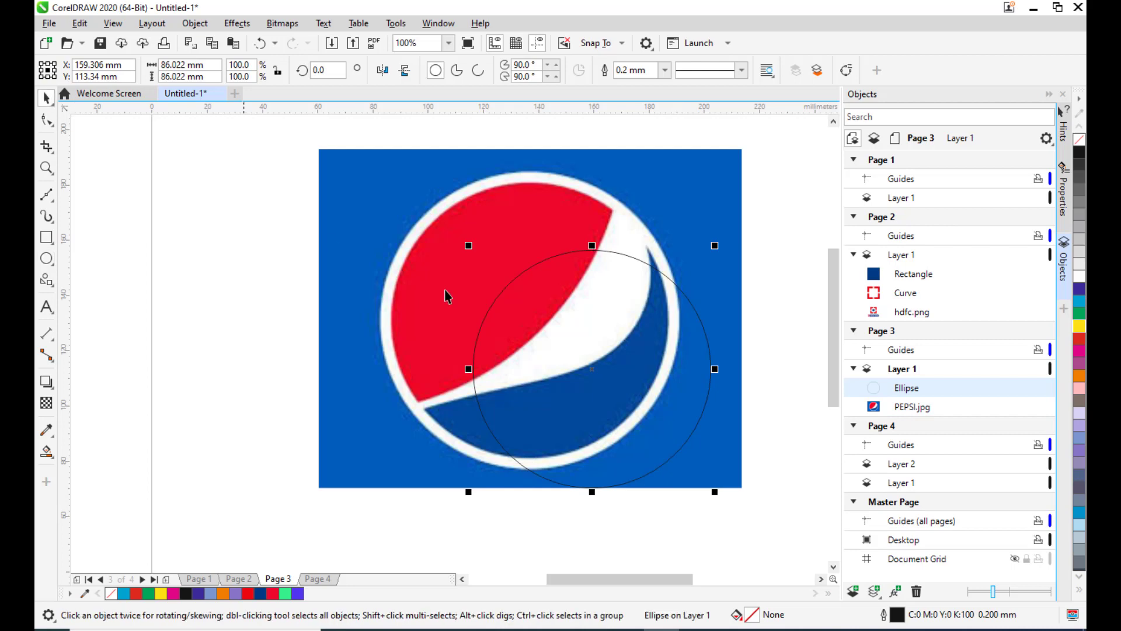
pyautogui.moveTo(631, 359); pyautogui.dragTo(572, 308)
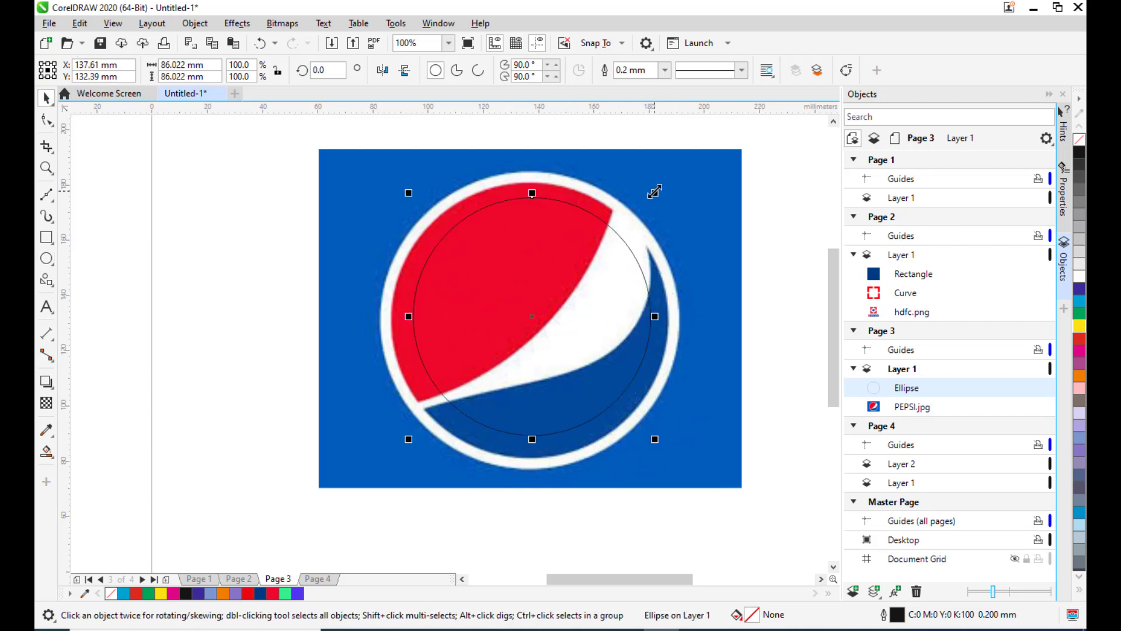
# Enlarge the circle to about 98.7 mm and position it along the emblem's inner edge of the white ring, then deselect it.
pyautogui.moveTo(654, 190); pyautogui.dragTo(671, 178)
pyautogui.moveTo(591, 251); pyautogui.dragTo(585, 256)
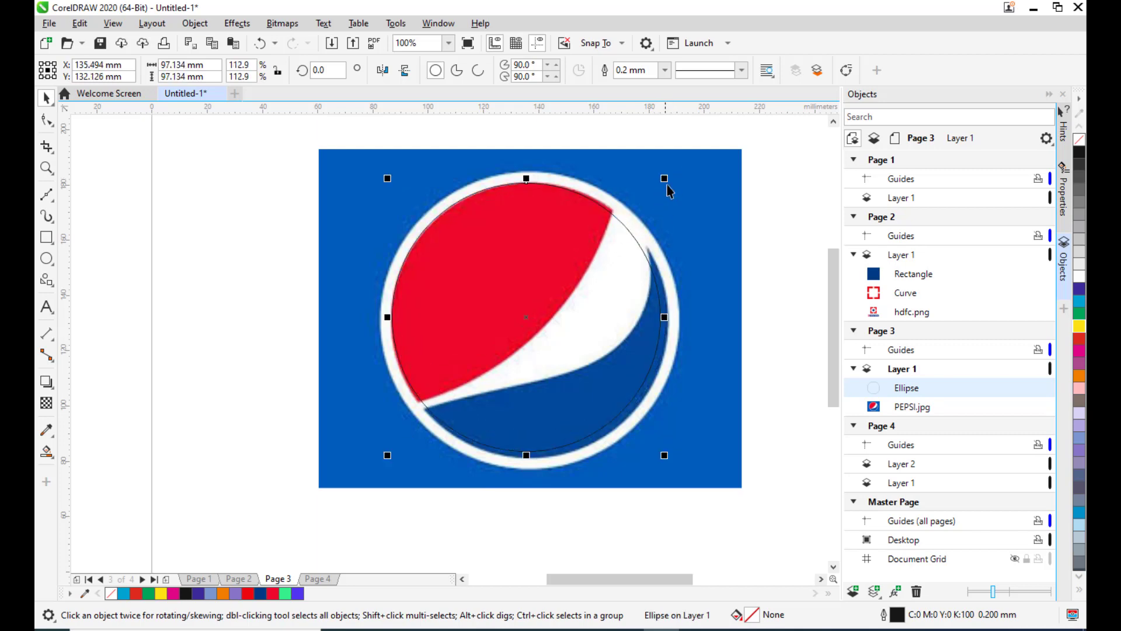
pyautogui.moveTo(666, 178); pyautogui.dragTo(670, 174)
pyautogui.moveTo(598, 225); pyautogui.dragTo(562, 240)
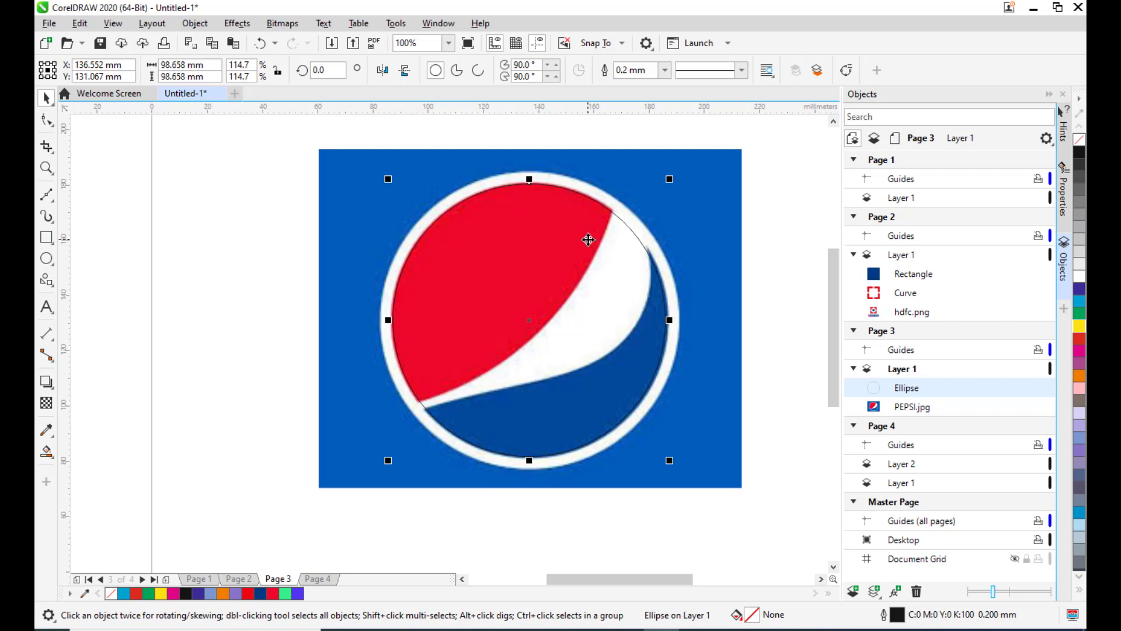
pyautogui.press('Escape')
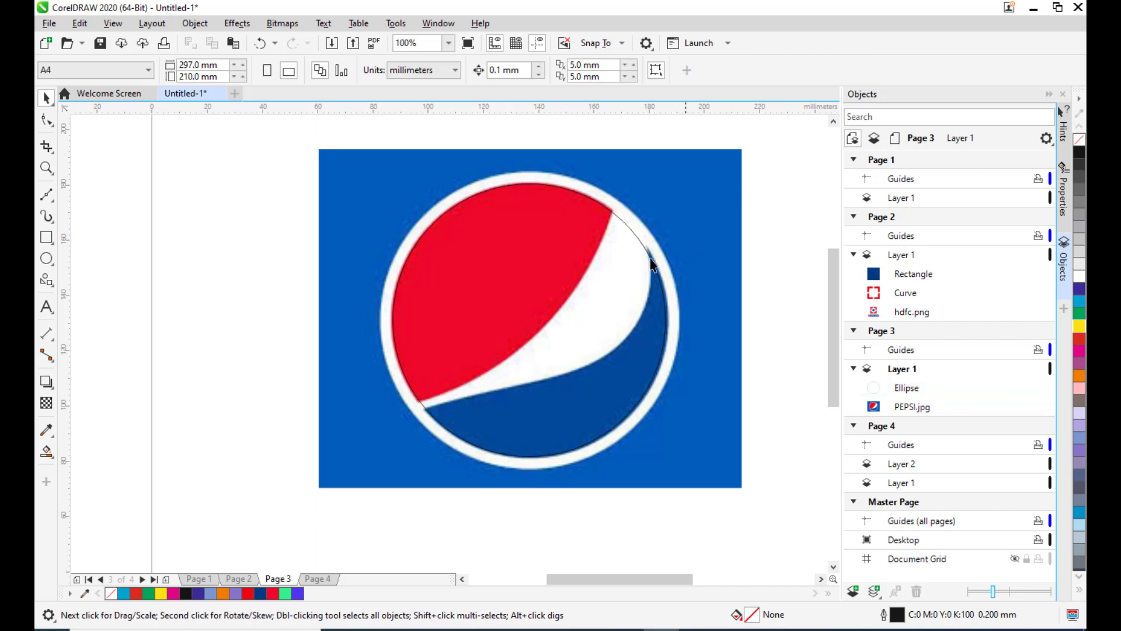
# Apply a uniform transparency of 71 to the Pepsi logo image.
pyautogui.click(682, 246)
pyautogui.click(811, 222)
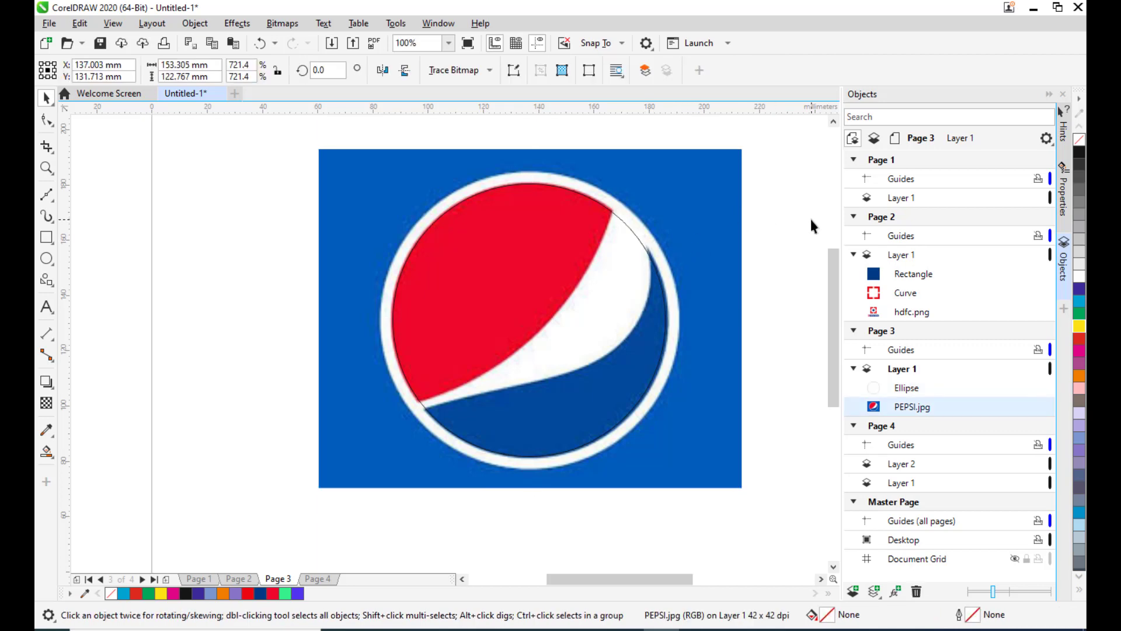
pyautogui.click(703, 243)
pyautogui.click(45, 404)
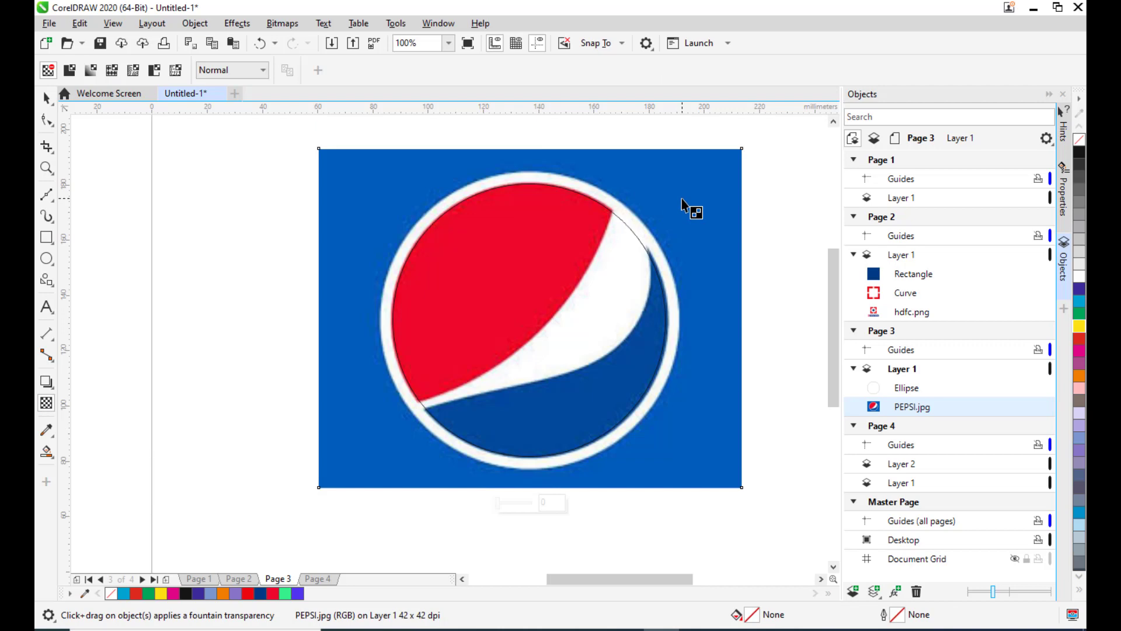
pyautogui.click(71, 71)
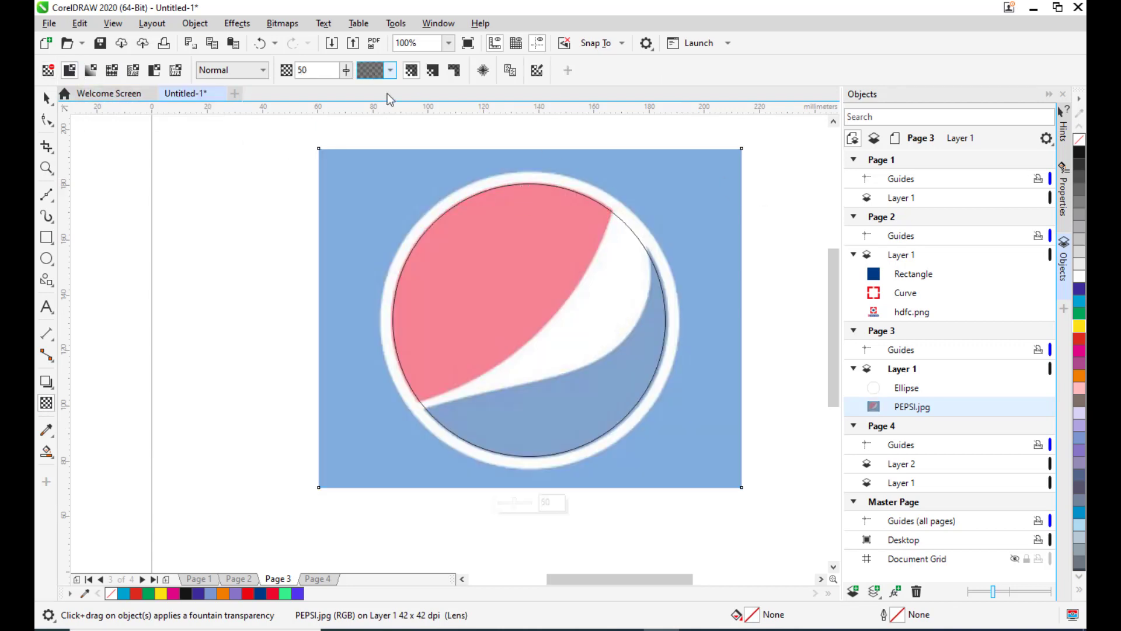
pyautogui.click(346, 71)
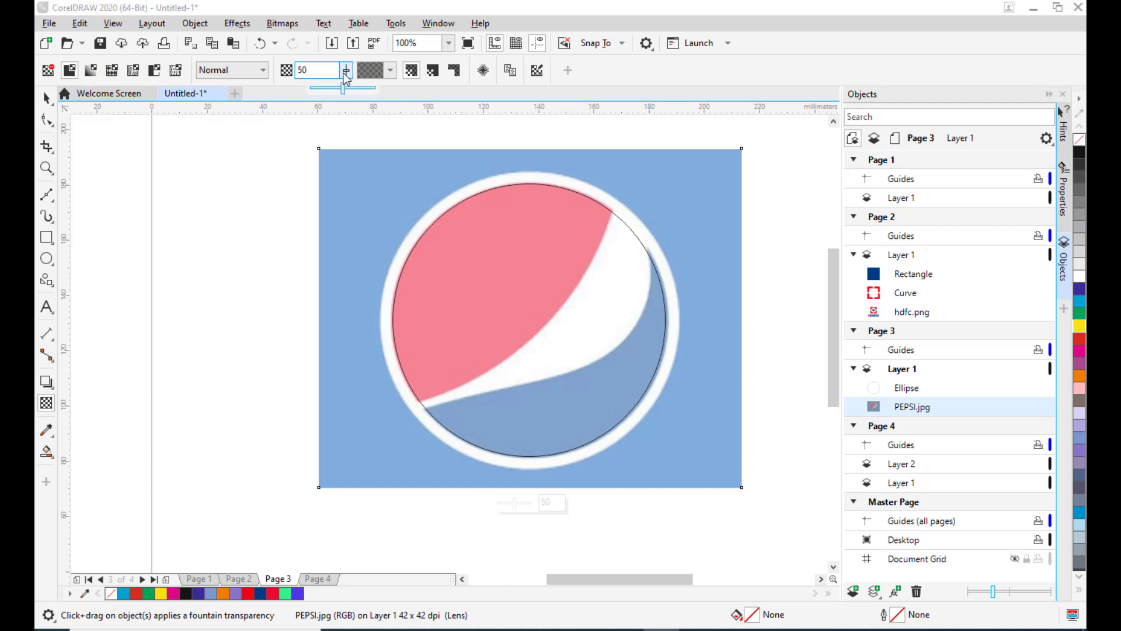
pyautogui.moveTo(343, 88); pyautogui.dragTo(350, 87)
pyautogui.click(346, 71)
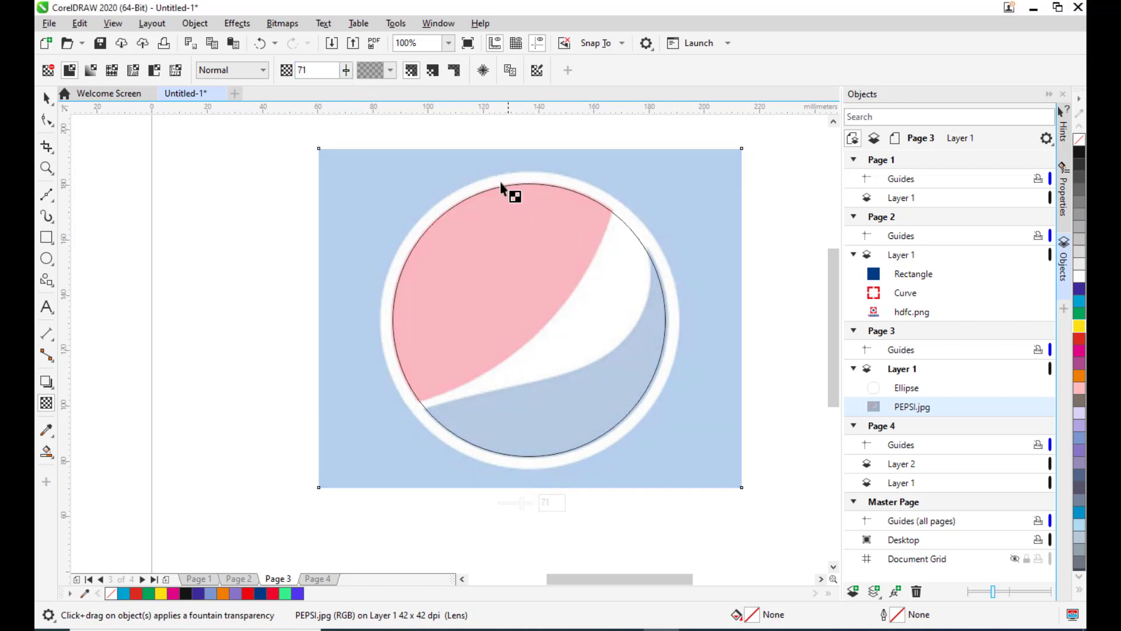
# Select the circle traced over the faded Pepsi logo.
pyautogui.click(47, 120)
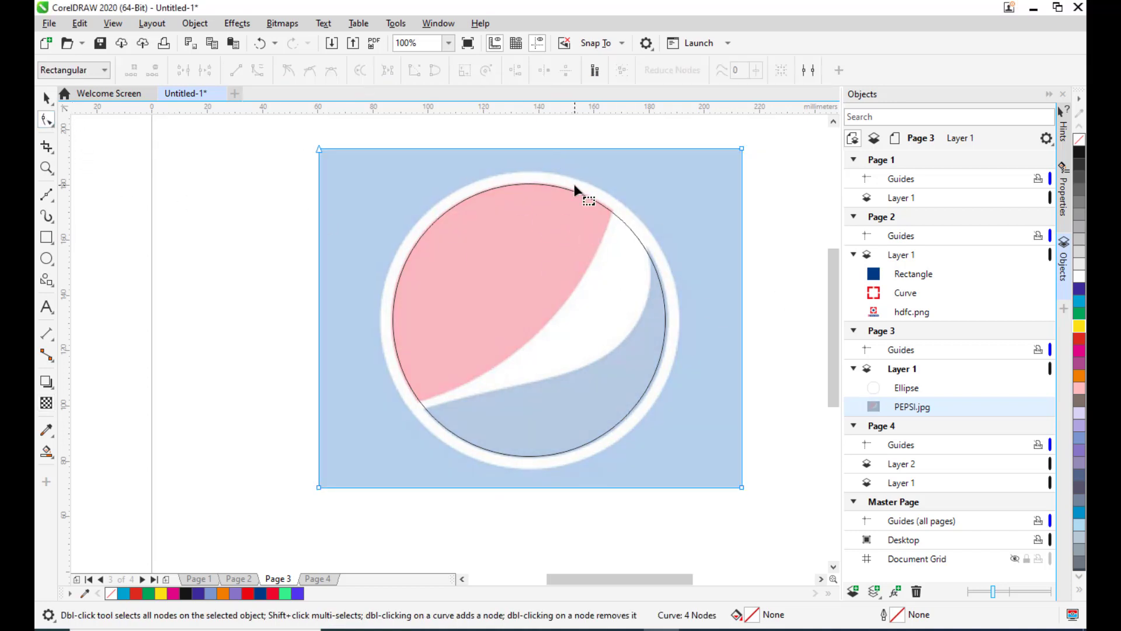
pyautogui.click(614, 211)
pyautogui.click(47, 98)
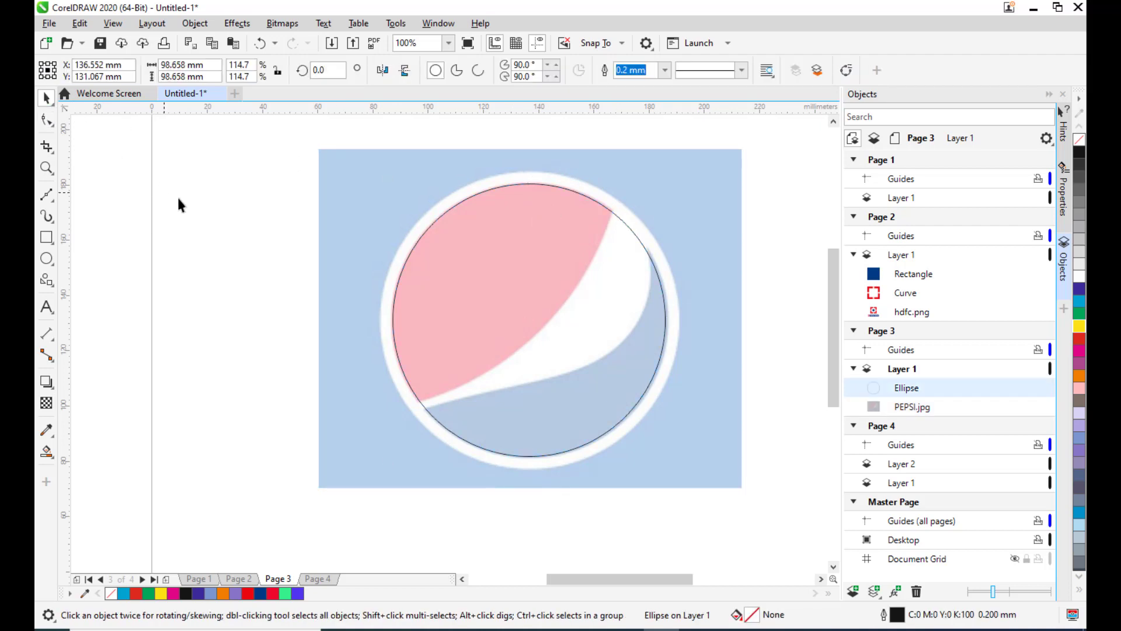
# Add a new Layer 2 above Layer 1 on Page 3.
pyautogui.click(576, 265)
pyautogui.scroll(-1, 576, 265)
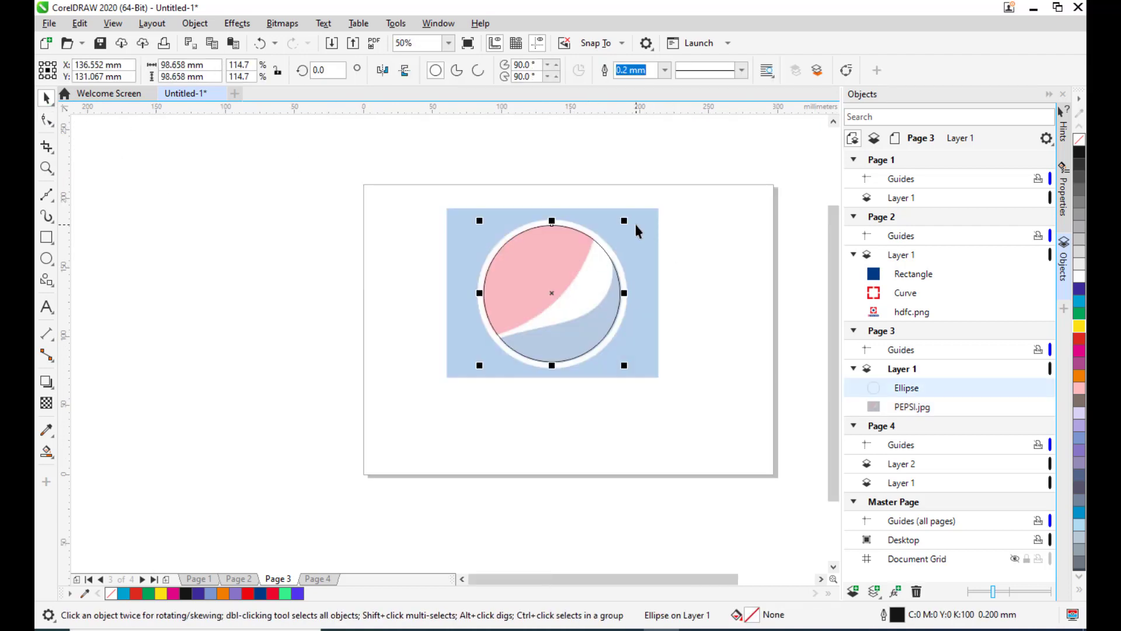
pyautogui.click(636, 230)
pyautogui.click(579, 230)
pyautogui.click(902, 369)
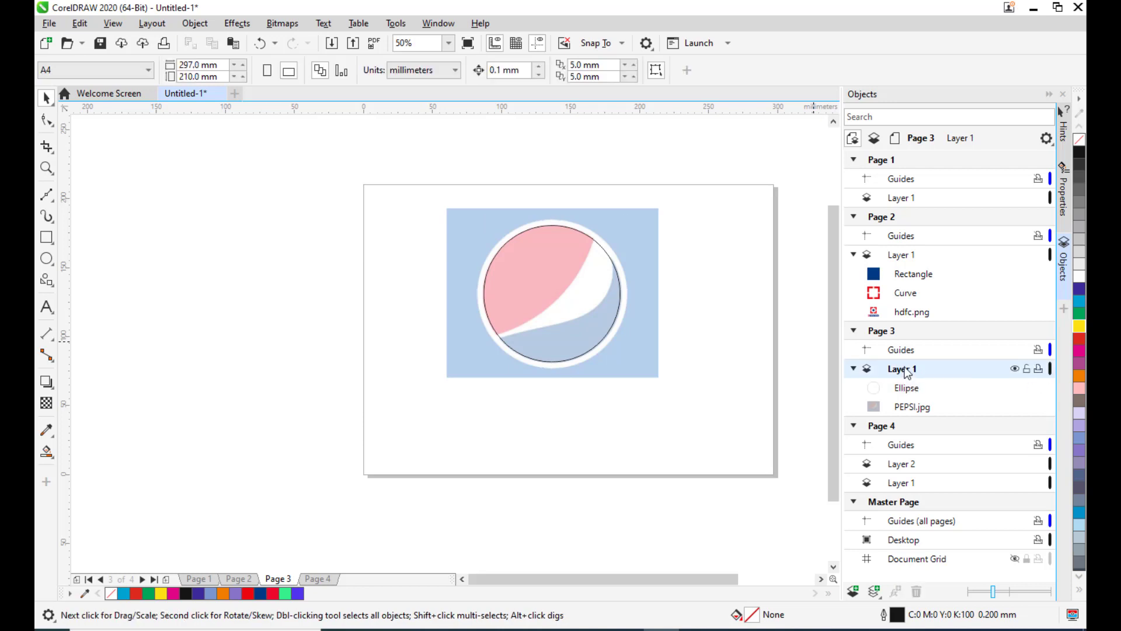
pyautogui.click(854, 590)
pyautogui.click(904, 367)
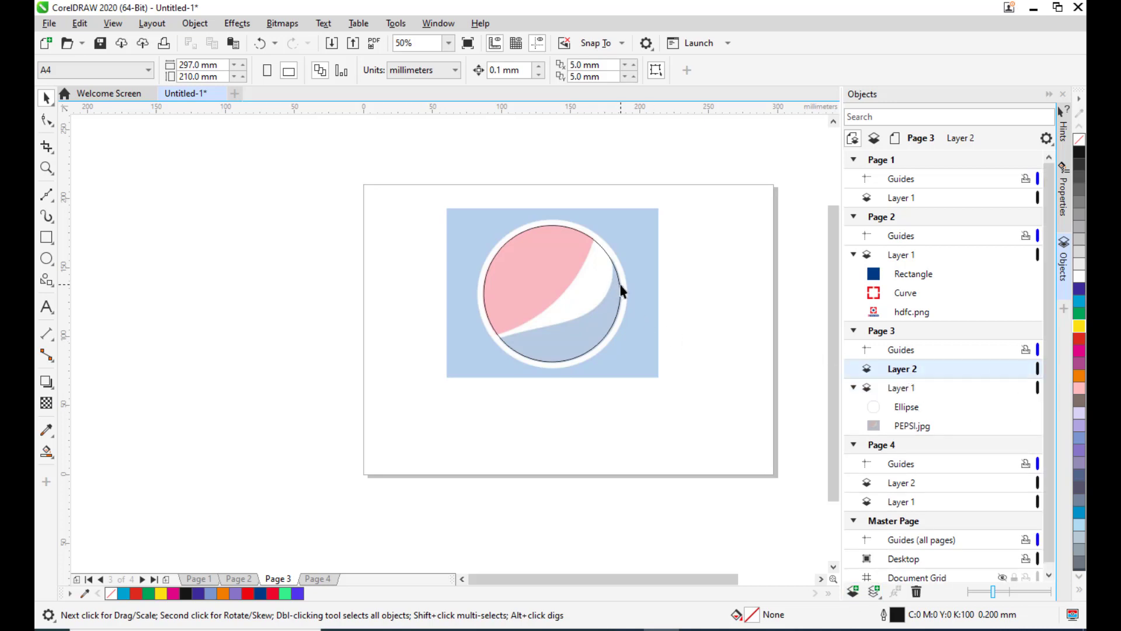
# Move the traced circle into Layer 2 and lock Layer 1, which holds the Pepsi image.
pyautogui.click(620, 290)
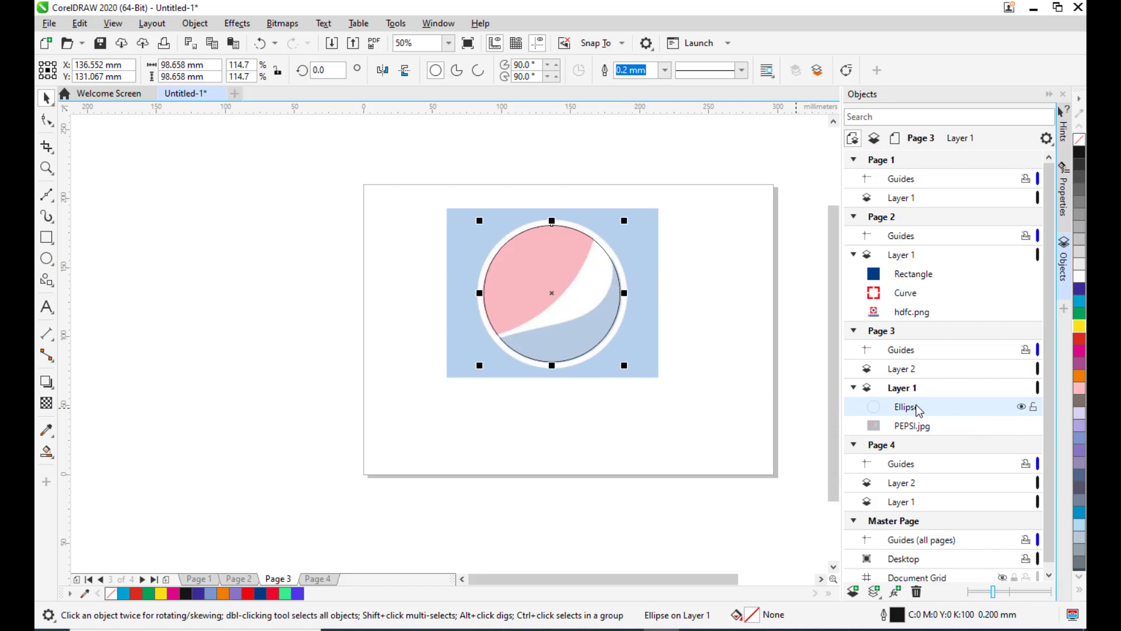
pyautogui.moveTo(915, 411); pyautogui.dragTo(908, 373)
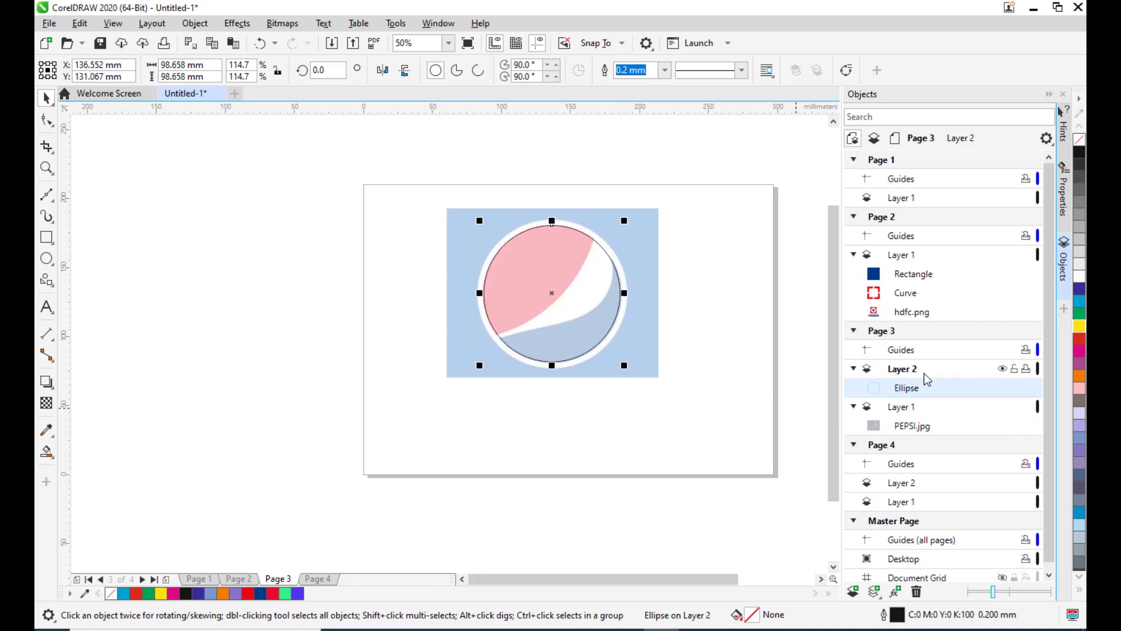
pyautogui.click(855, 369)
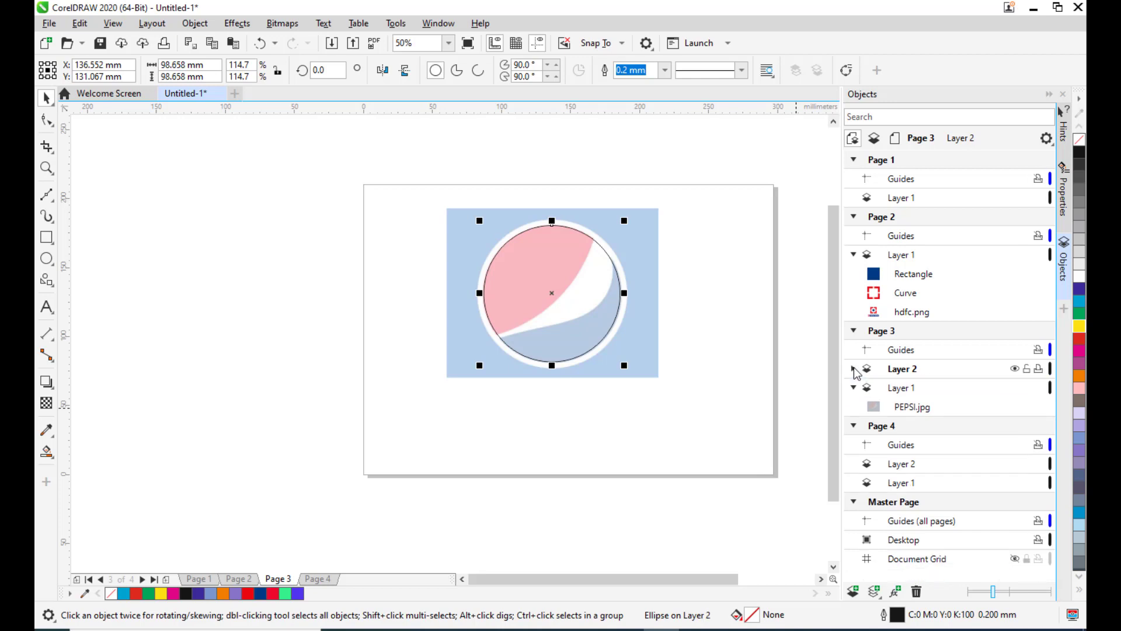
pyautogui.click(905, 388)
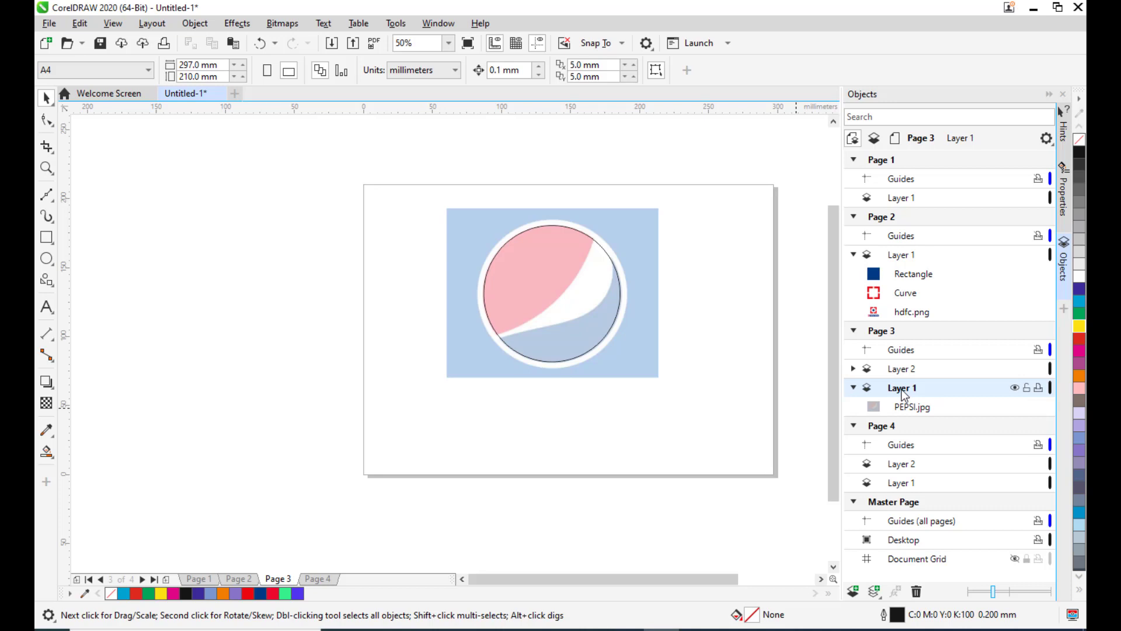
pyautogui.click(1027, 388)
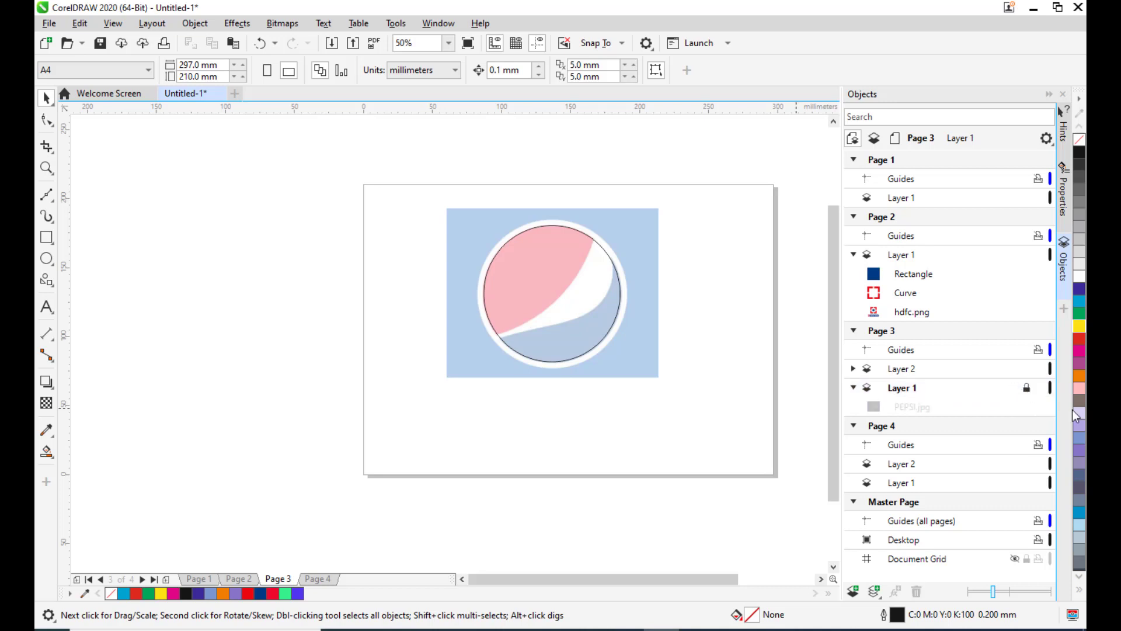
# On Layer 2, draw a three-node Bézier curve along the red area's lower edge, with both ends just outside the circle.
pyautogui.scroll(2, 600, 275)
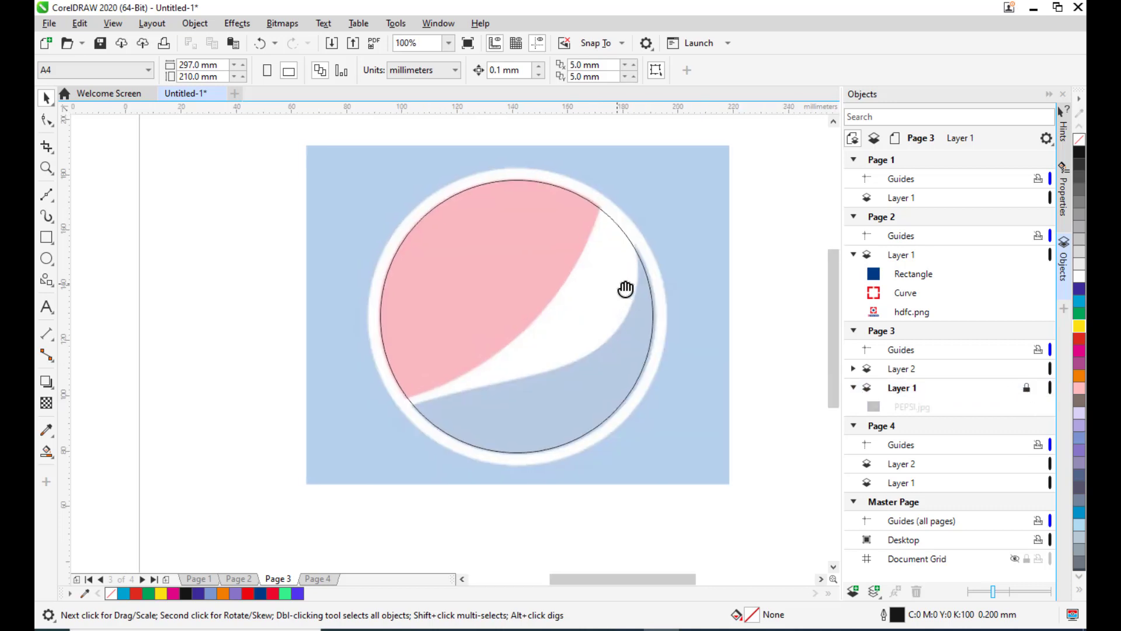
pyautogui.moveTo(649, 280)
pyautogui.mouseDown()
pyautogui.moveTo(671, 275)
pyautogui.moveTo(657, 279)
pyautogui.mouseUp()
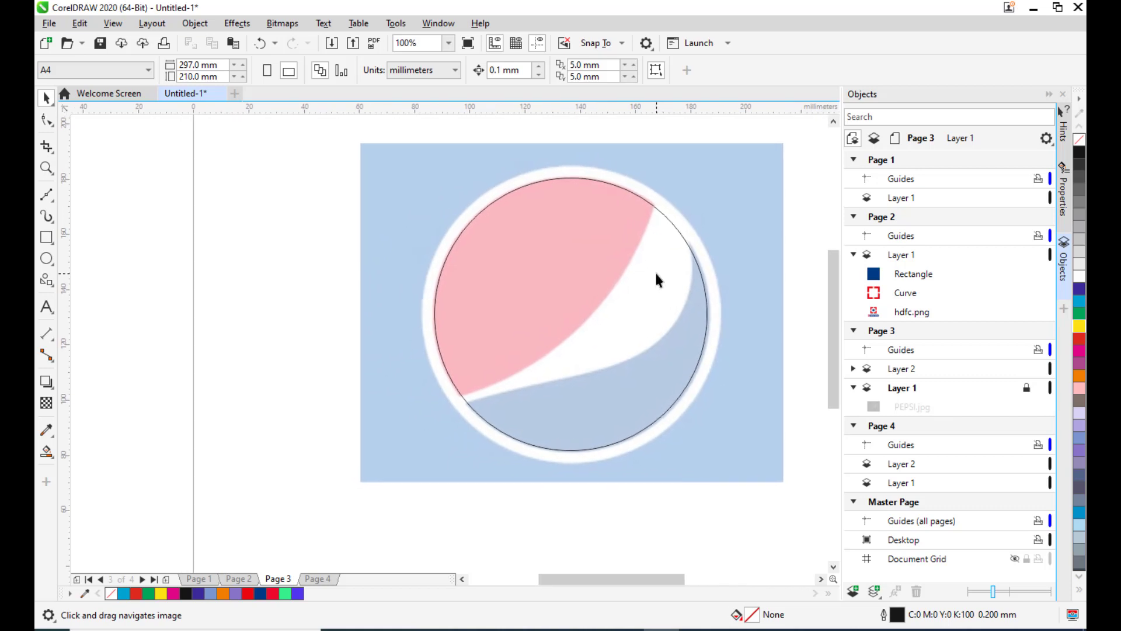
pyautogui.click(51, 199)
pyautogui.click(94, 226)
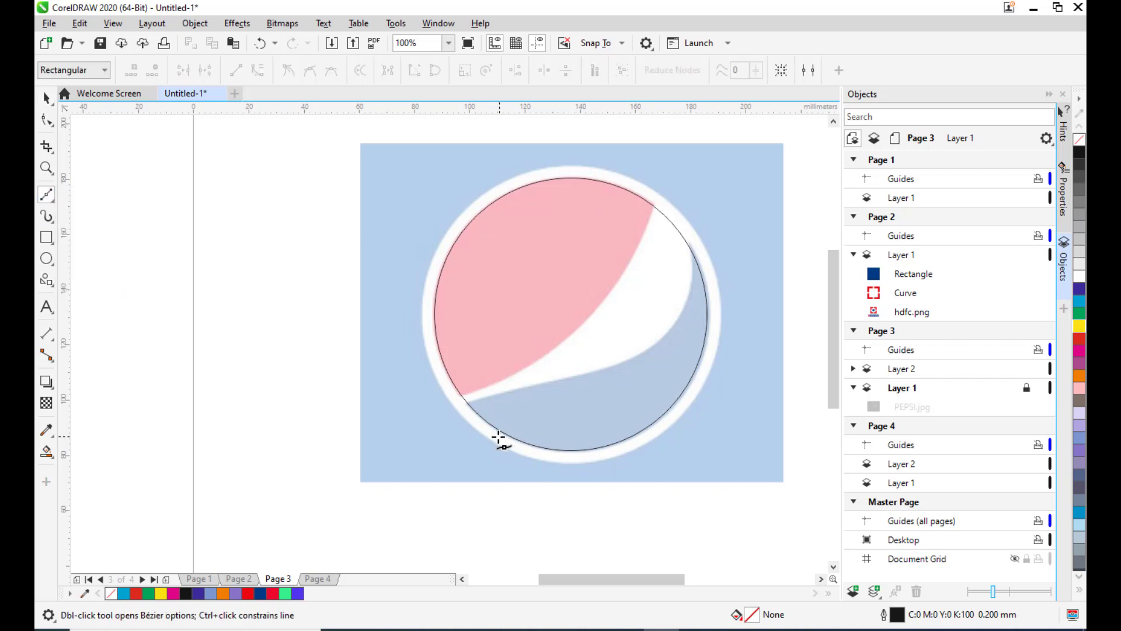
pyautogui.click(445, 403)
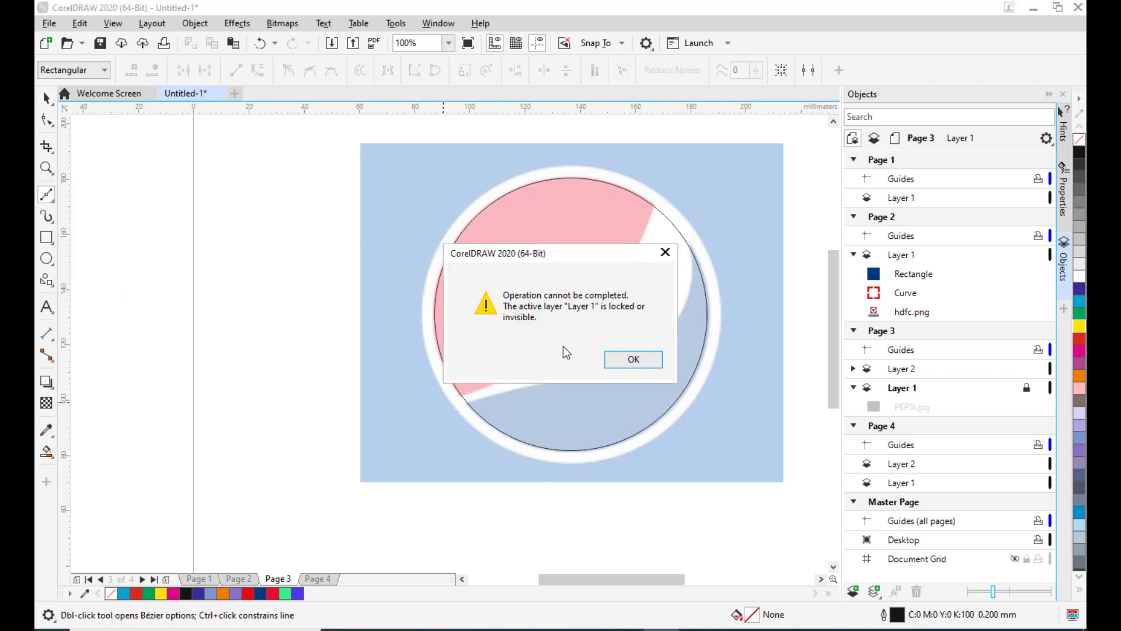
pyautogui.click(642, 359)
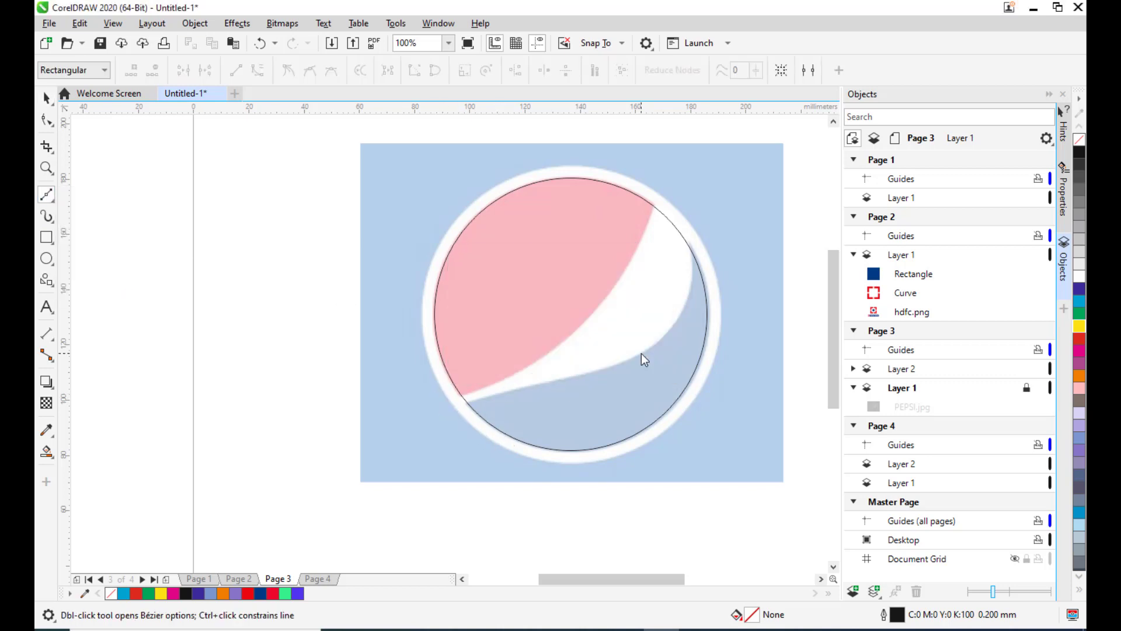
pyautogui.click(915, 370)
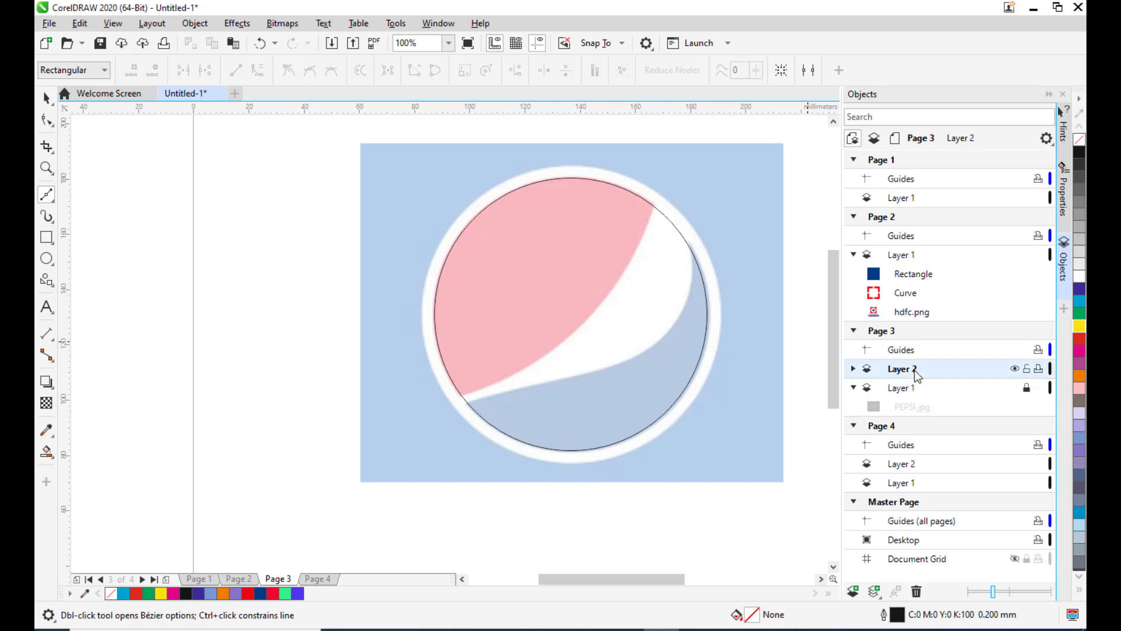
pyautogui.click(452, 394)
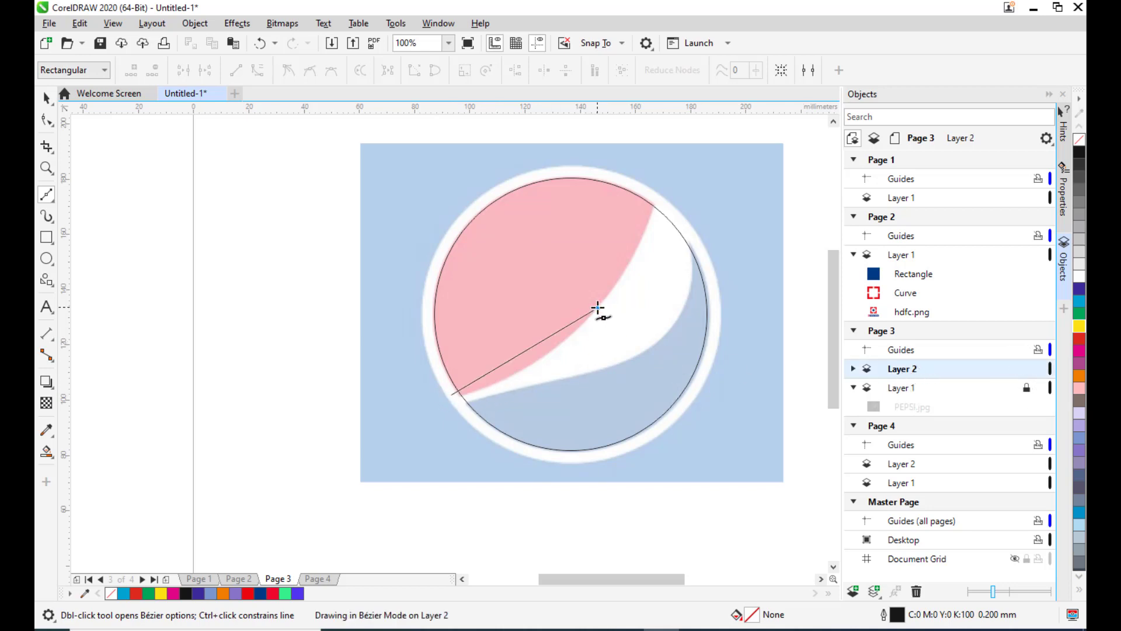
pyautogui.moveTo(598, 309); pyautogui.dragTo(627, 267)
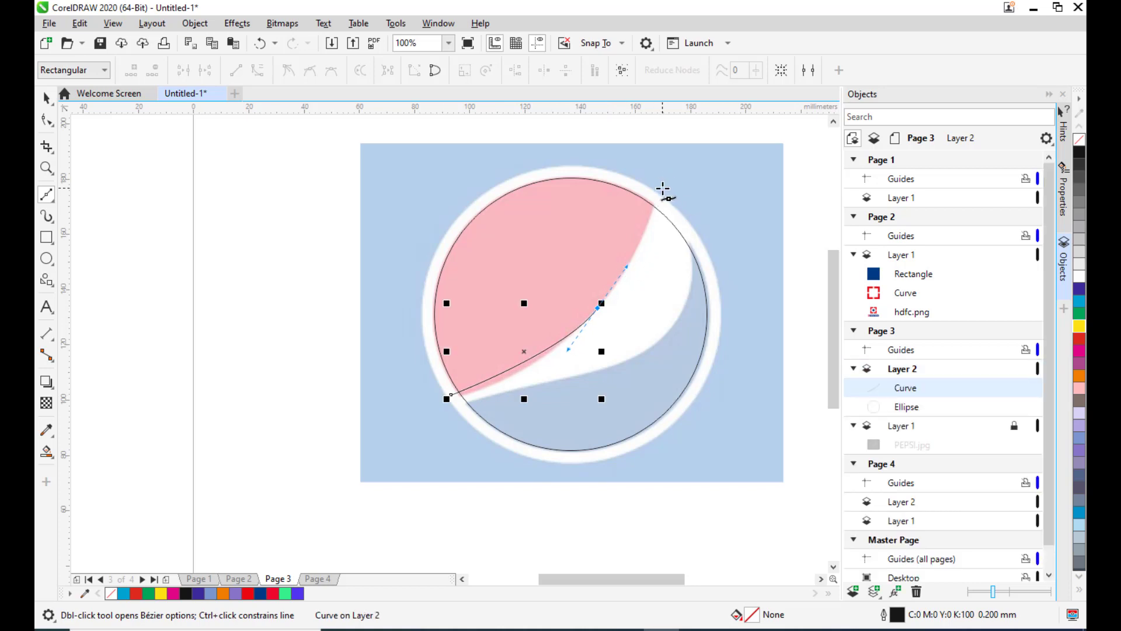
pyautogui.click(661, 188)
# Adjust the red-edge curve's middle node handles to follow the logo and pull both end nodes farther outside the circle.
pyautogui.press('F10')
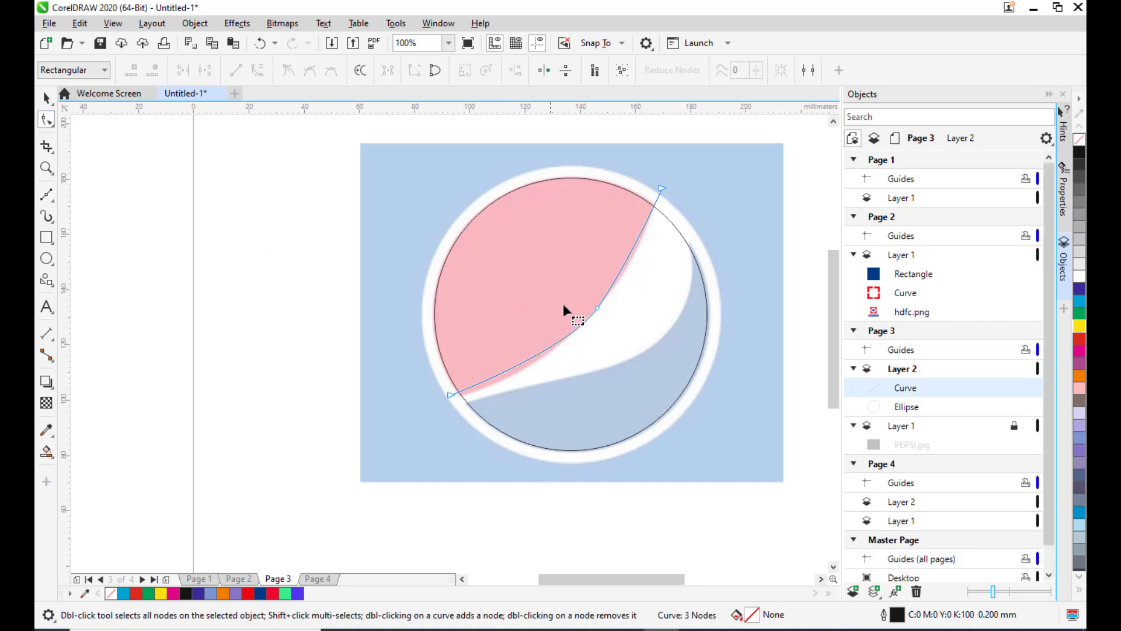
pyautogui.click(597, 308)
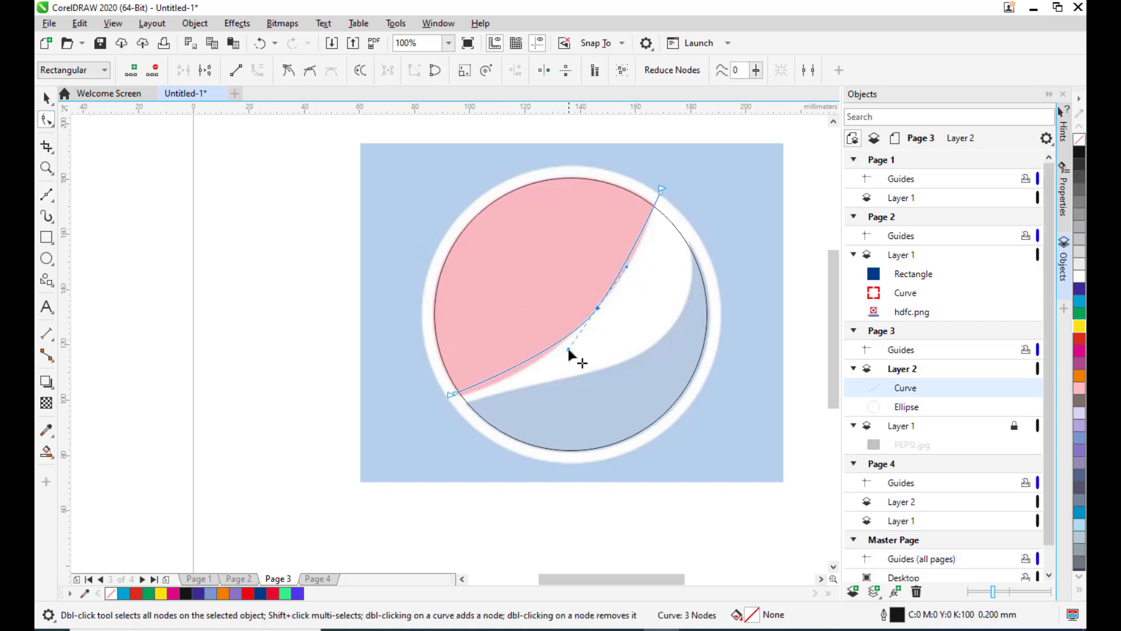
pyautogui.moveTo(568, 348)
pyautogui.mouseDown()
pyautogui.moveTo(556, 374)
pyautogui.moveTo(559, 364)
pyautogui.mouseUp()
pyautogui.moveTo(641, 243); pyautogui.dragTo(650, 231)
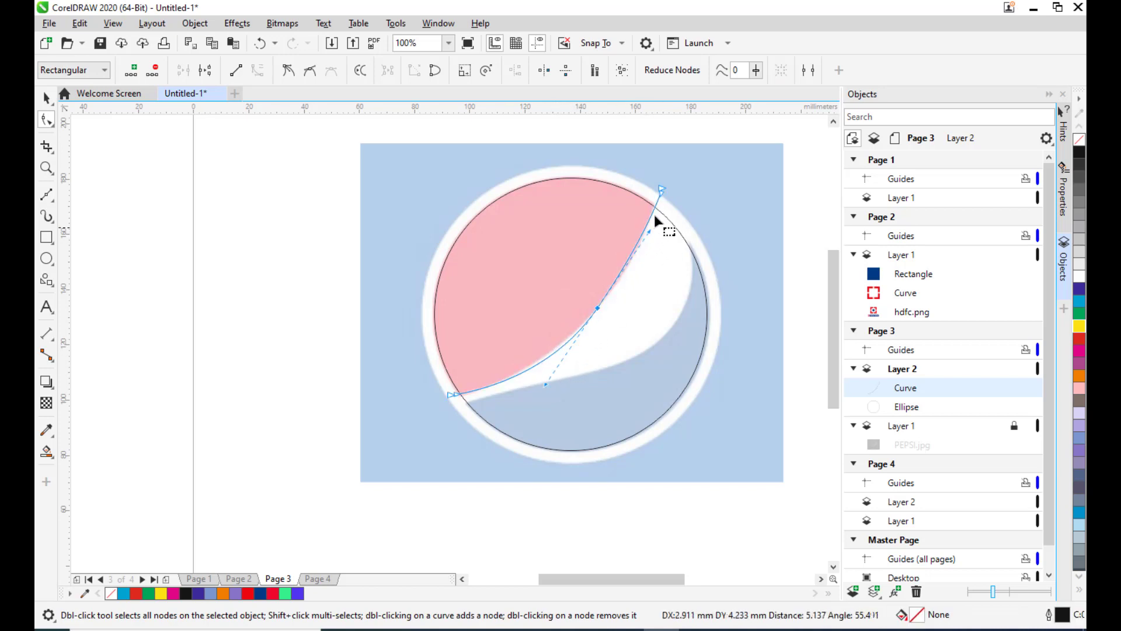
pyautogui.moveTo(662, 188); pyautogui.dragTo(668, 177)
pyautogui.moveTo(450, 395); pyautogui.dragTo(442, 398)
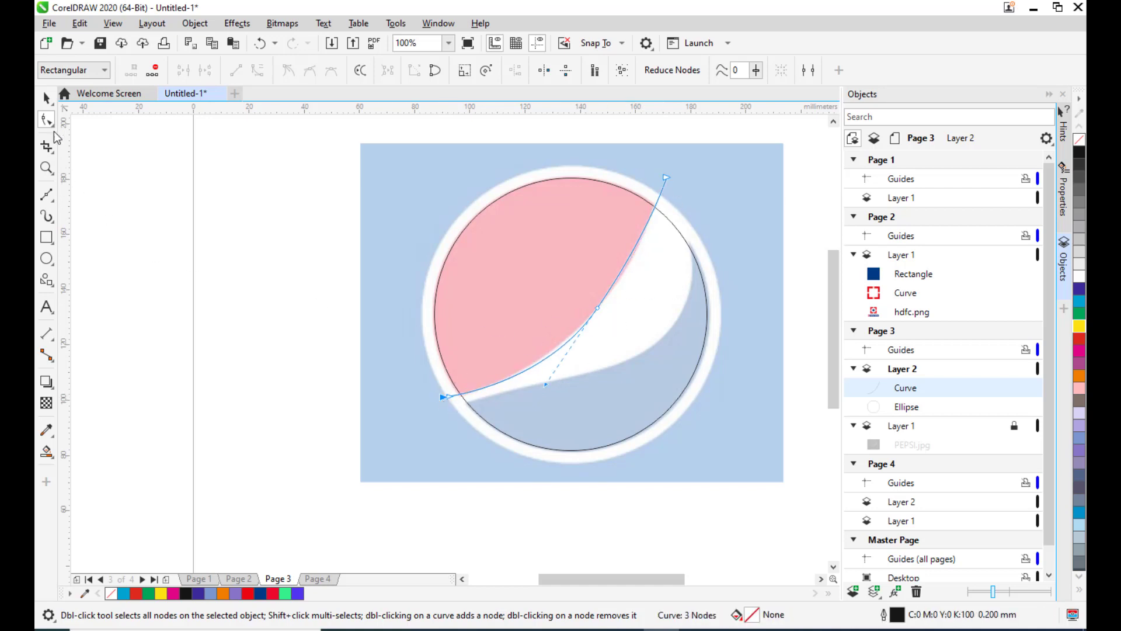
pyautogui.click(47, 98)
pyautogui.click(47, 119)
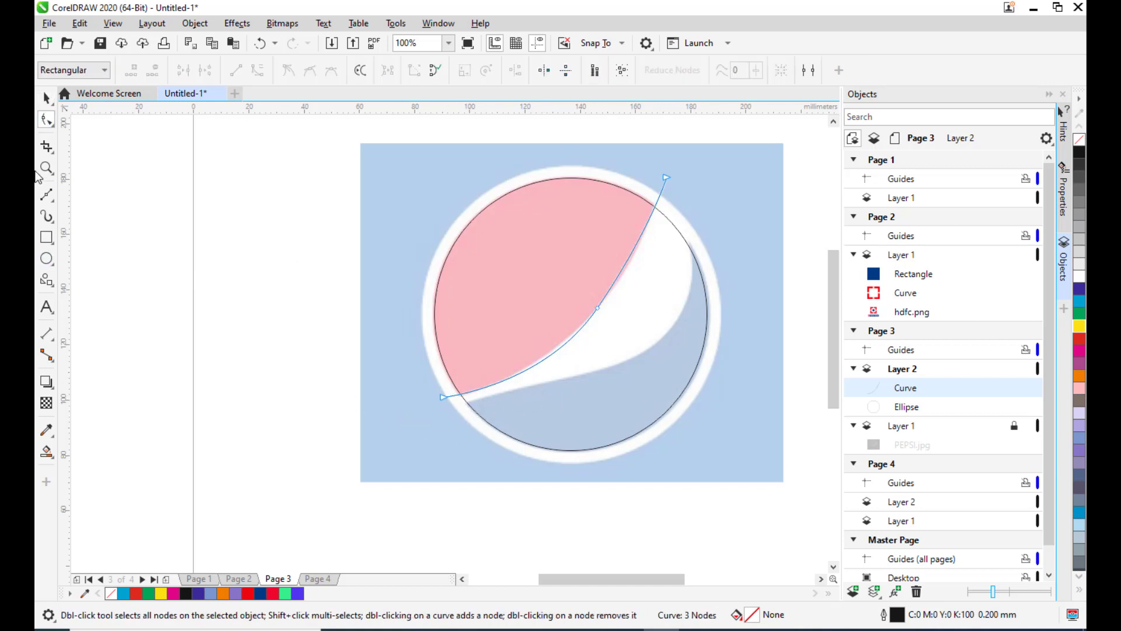
# Draw a four-node Bézier curve along the white wave's edge with the blue area, with both ends outside the circle.
pyautogui.click(47, 195)
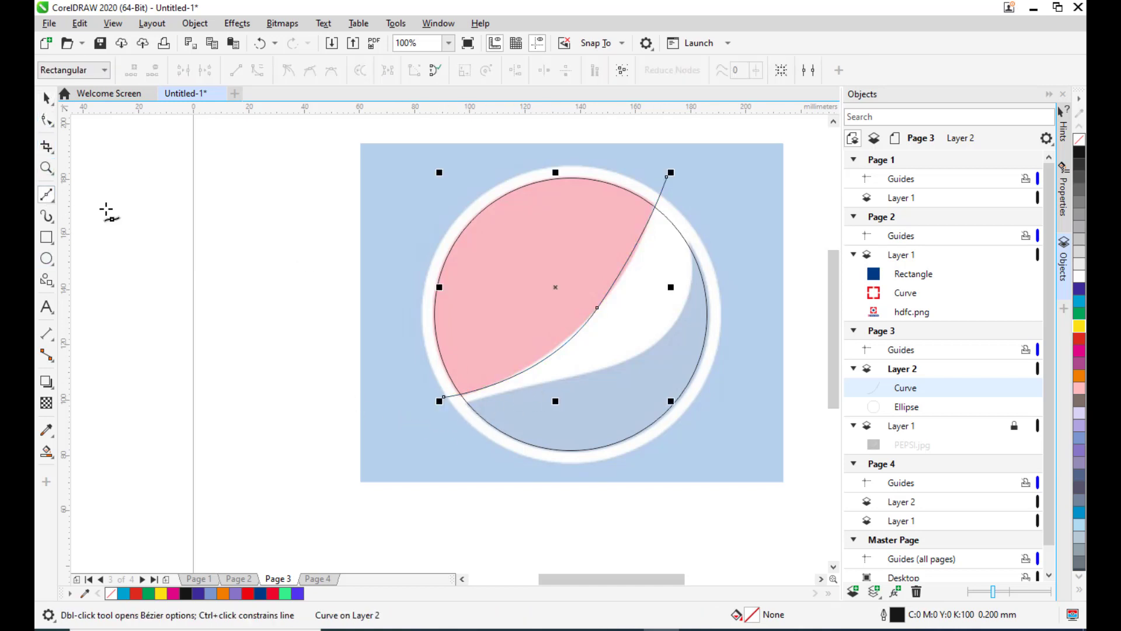
pyautogui.click(461, 407)
pyautogui.moveTo(591, 373); pyautogui.dragTo(625, 365)
pyautogui.moveTo(687, 306); pyautogui.dragTo(693, 272)
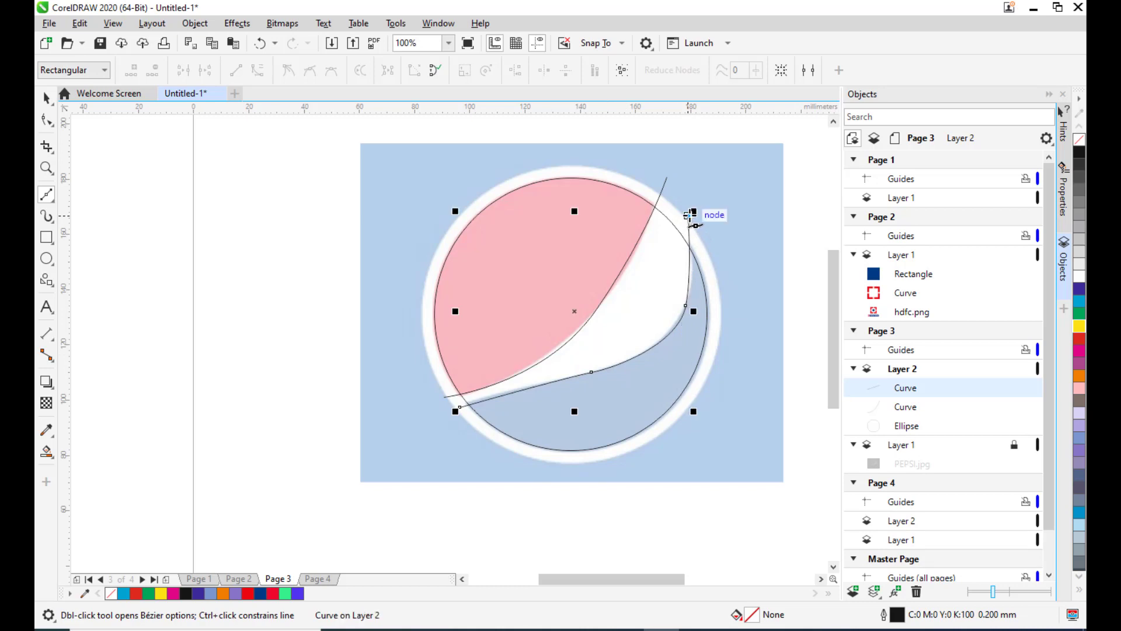
pyautogui.click(688, 216)
# Reshape the blue-edge curve's nodes and handles to match the logo, extending its ends so it spans about 89 by 73 mm.
pyautogui.click(47, 120)
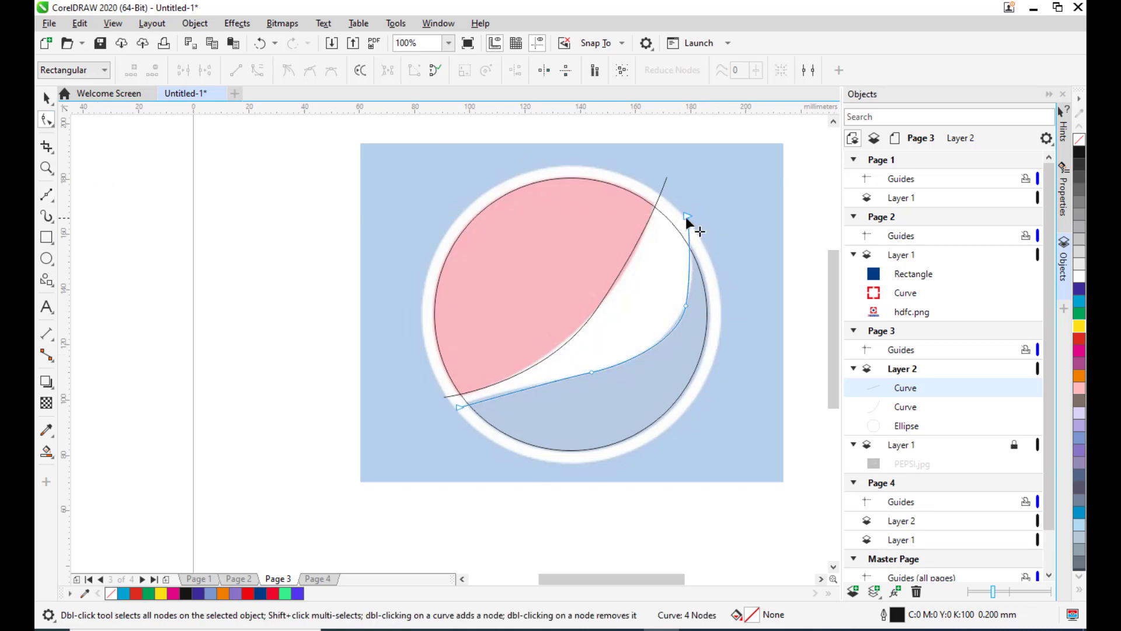
pyautogui.moveTo(685, 216); pyautogui.dragTo(682, 208)
pyautogui.moveTo(692, 272); pyautogui.dragTo(701, 259)
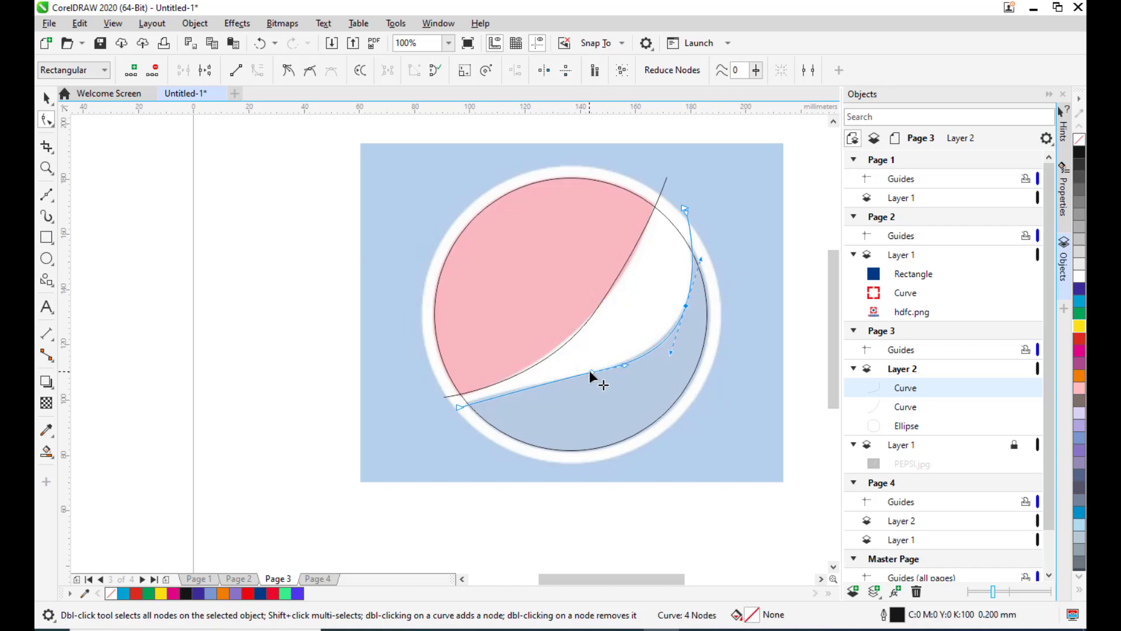
pyautogui.moveTo(590, 371); pyautogui.dragTo(577, 376)
pyautogui.moveTo(460, 408); pyautogui.dragTo(444, 409)
pyautogui.press('space')
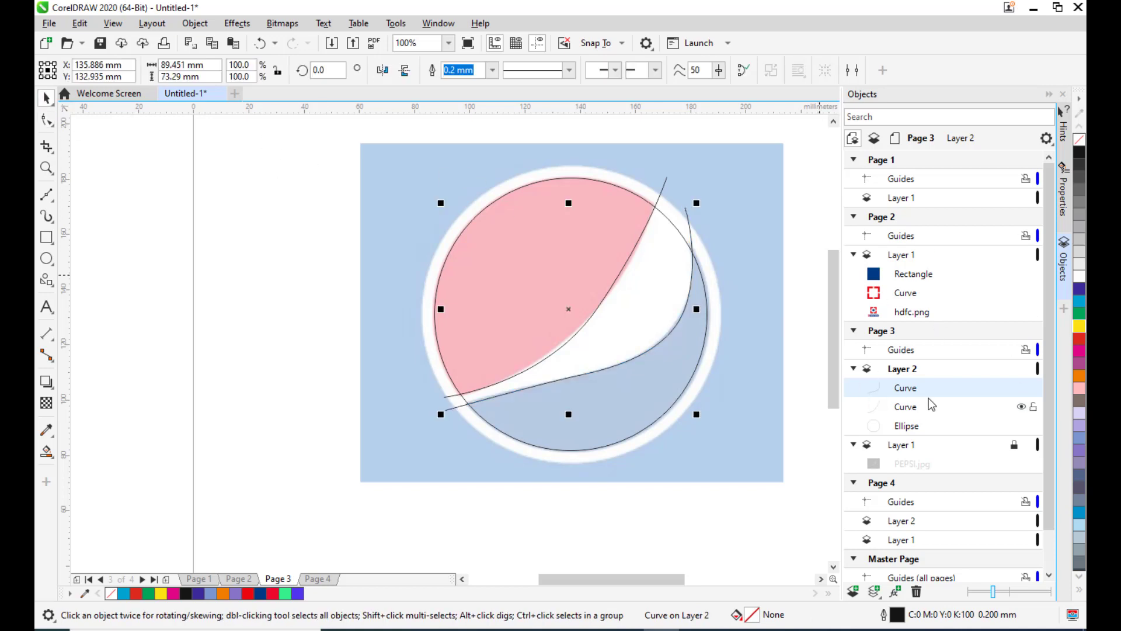
# Hide Layer 1 so only the traced circle and curves are displayed.
pyautogui.click(906, 445)
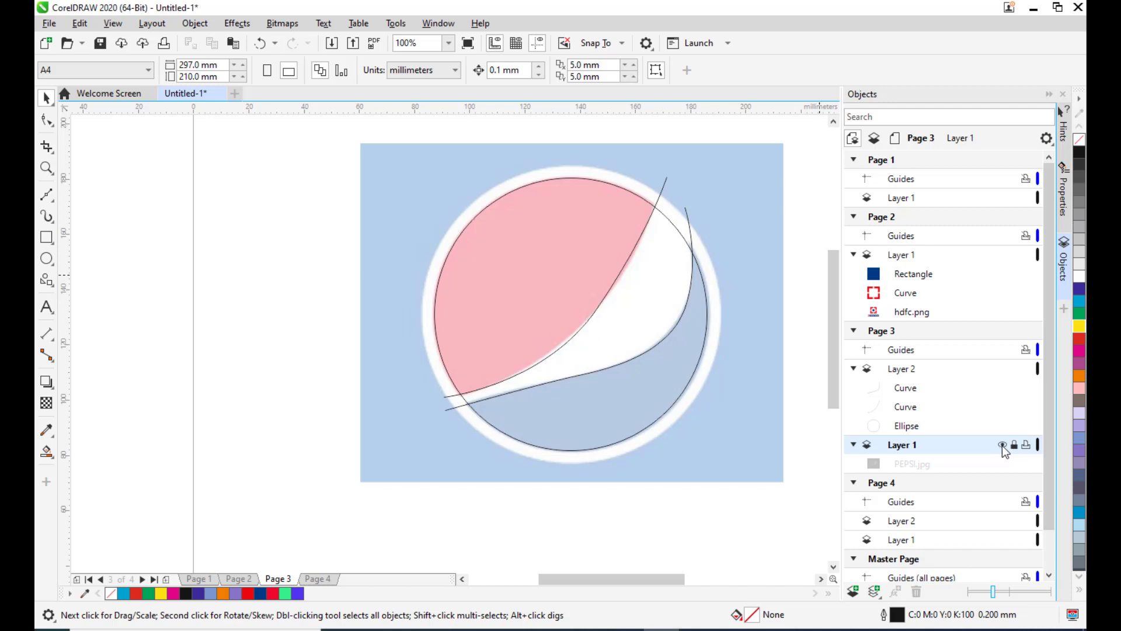
pyautogui.click(1001, 445)
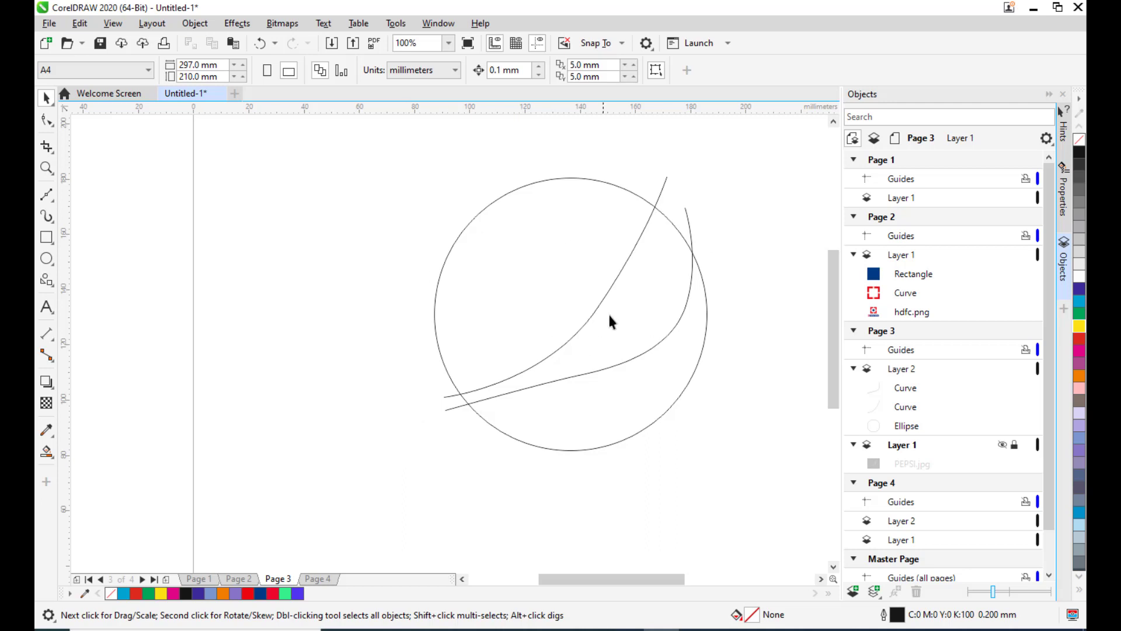
pyautogui.scroll(-1, 650, 280)
pyautogui.scroll(1, 671, 275)
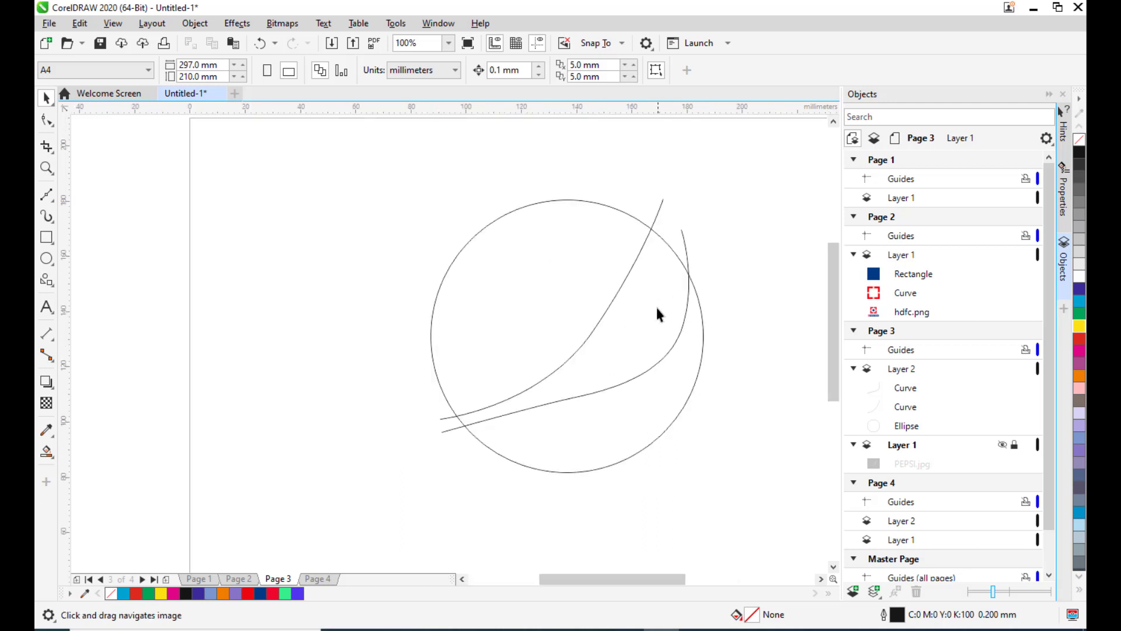
# Smooth the upper curve by lengthening both handles of its middle node.
pyautogui.click(46, 119)
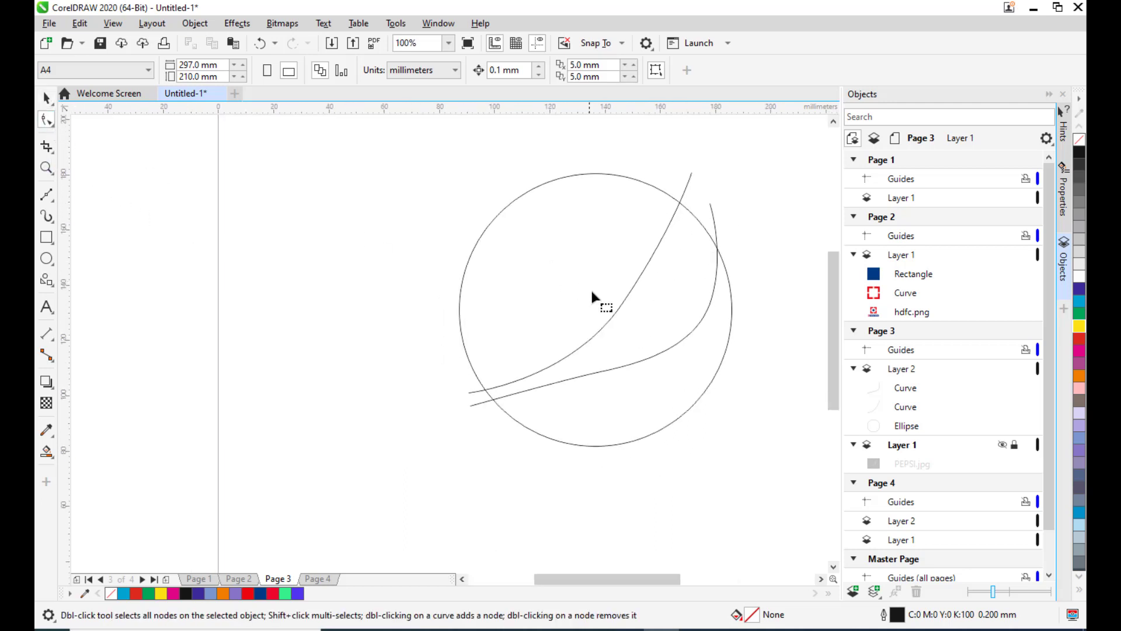
pyautogui.click(47, 98)
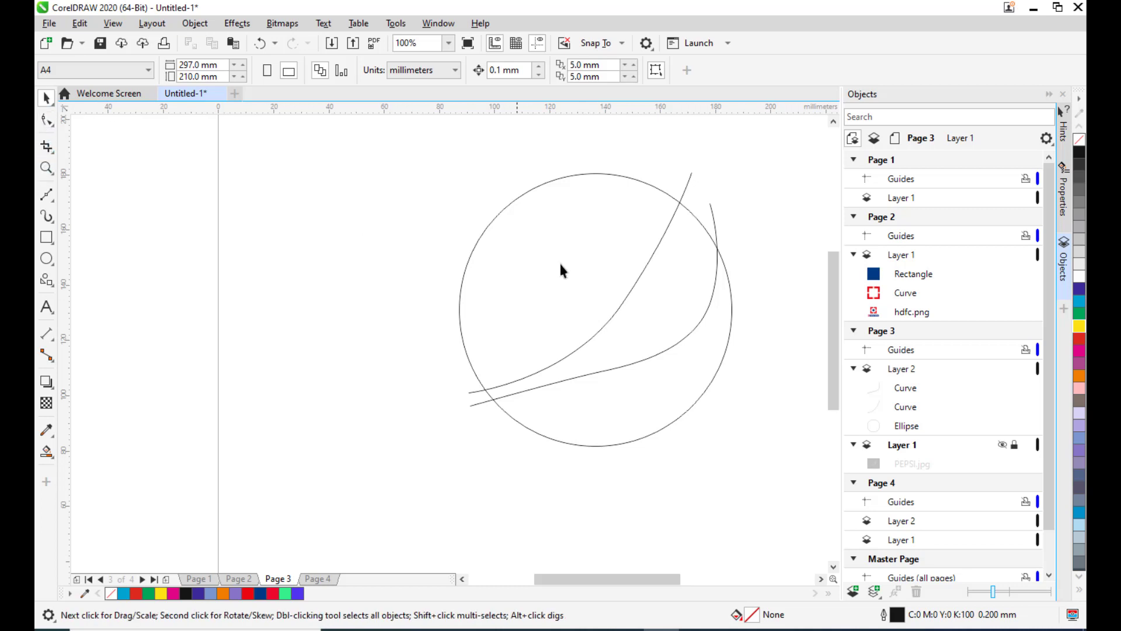
pyautogui.click(630, 289)
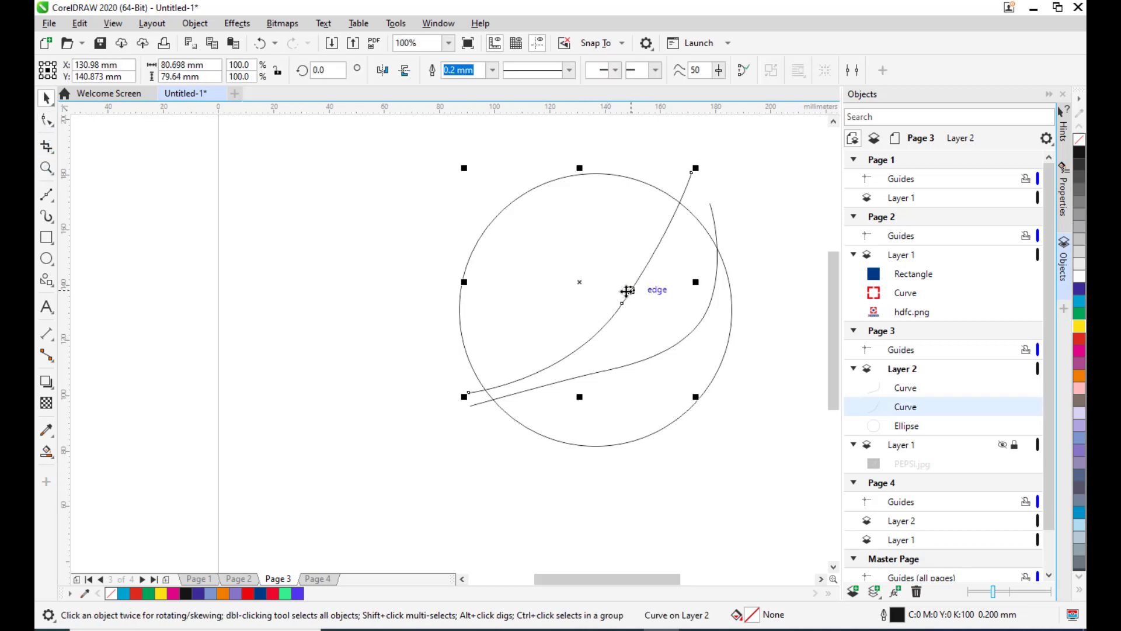
pyautogui.click(47, 121)
pyautogui.click(621, 303)
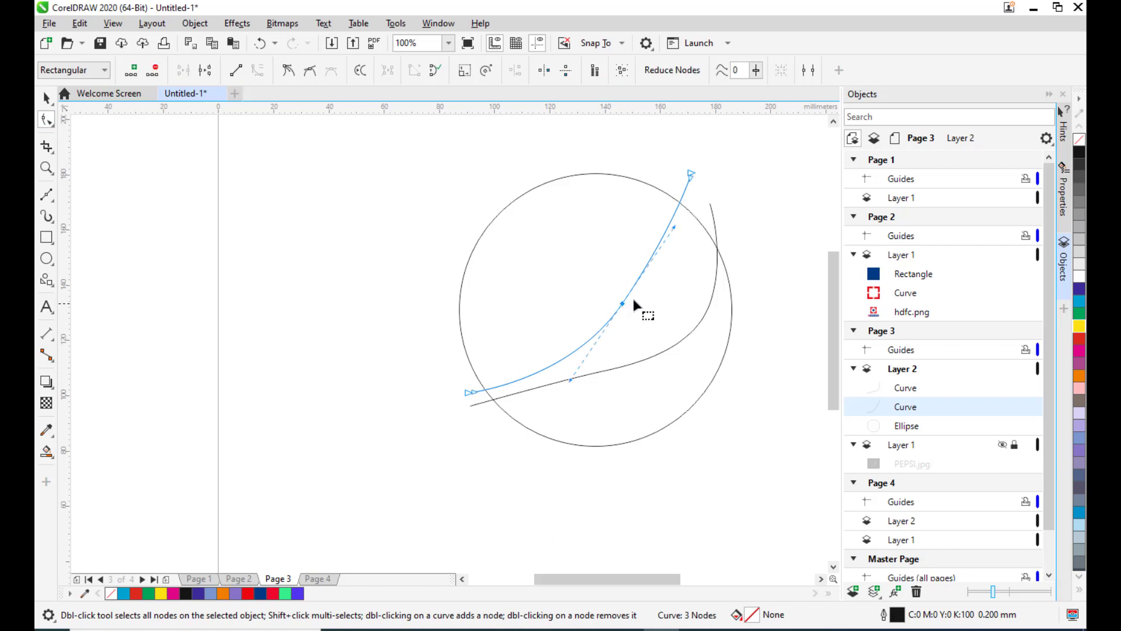
pyautogui.moveTo(675, 226); pyautogui.dragTo(680, 224)
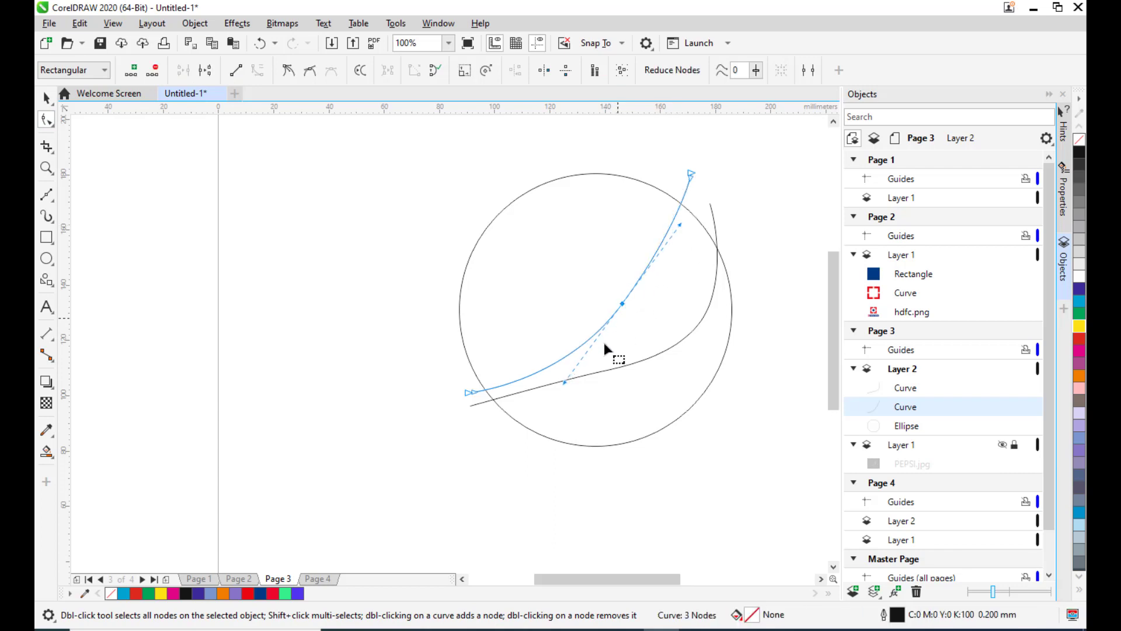
pyautogui.moveTo(563, 381); pyautogui.dragTo(557, 387)
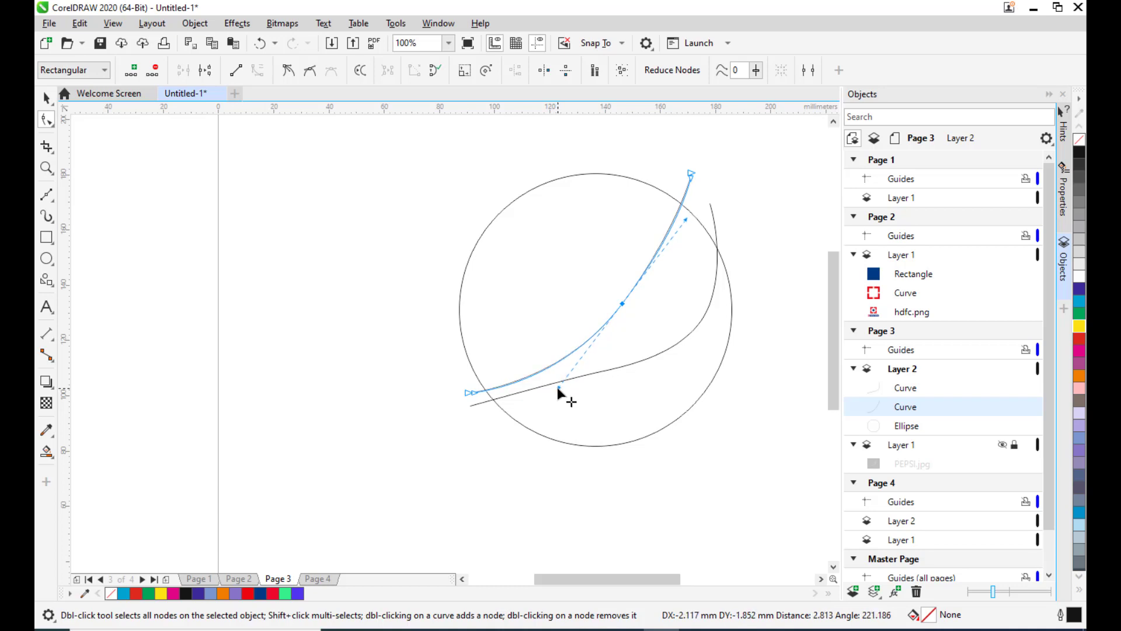
# Smooth the lower curve by lengthening the handle on the right side of its lower middle node.
pyautogui.click(693, 327)
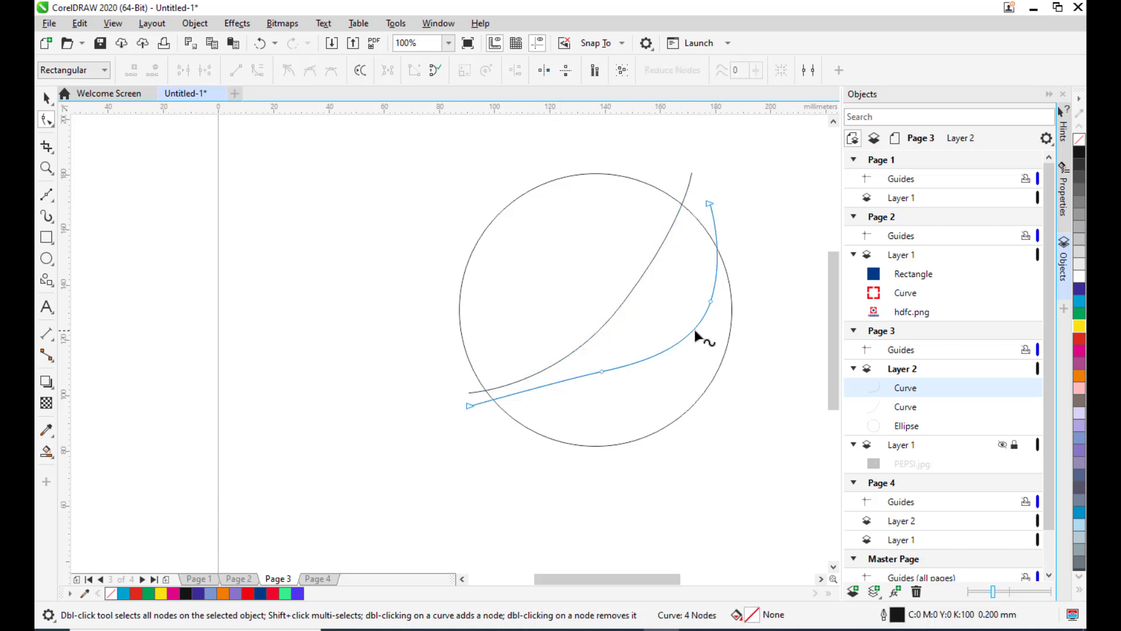
pyautogui.click(601, 370)
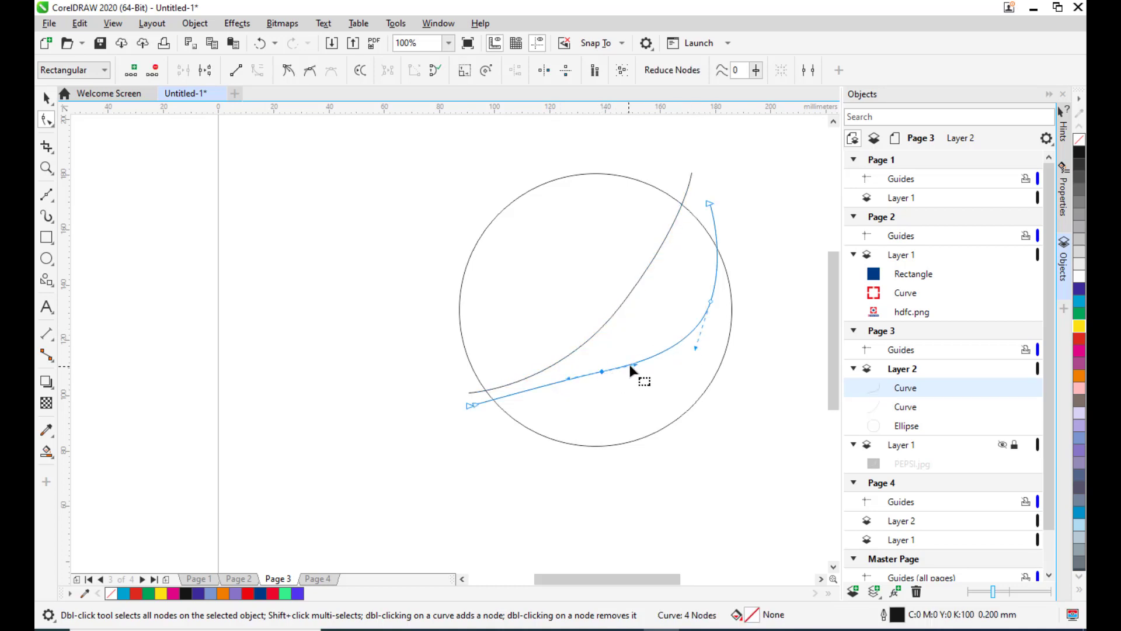
pyautogui.moveTo(633, 363); pyautogui.dragTo(693, 351)
pyautogui.click(711, 301)
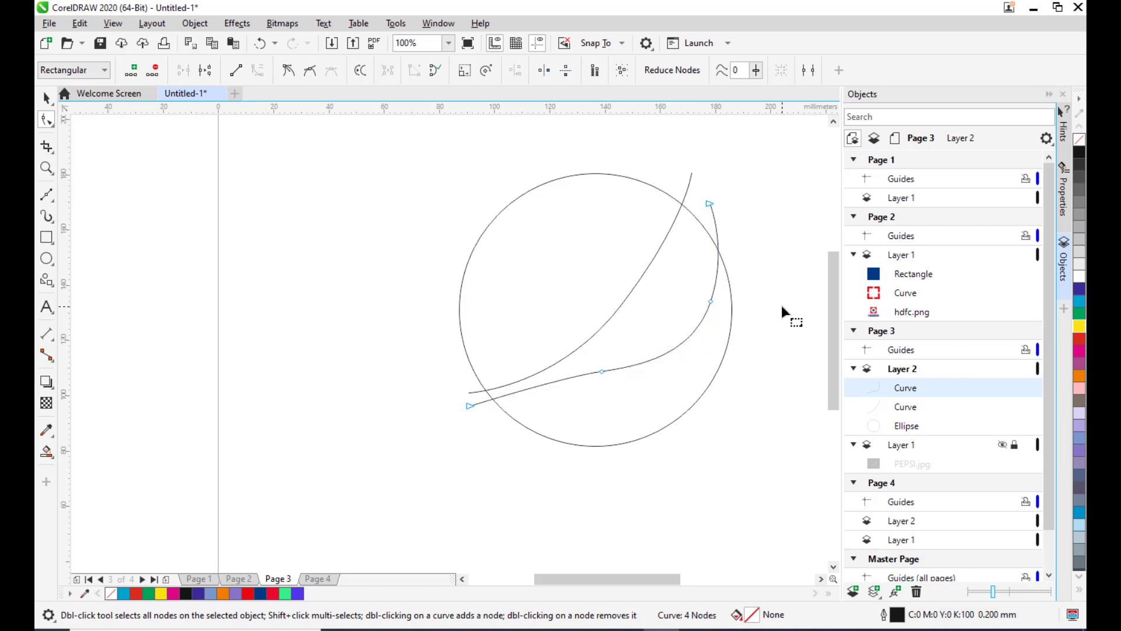
pyautogui.click(783, 304)
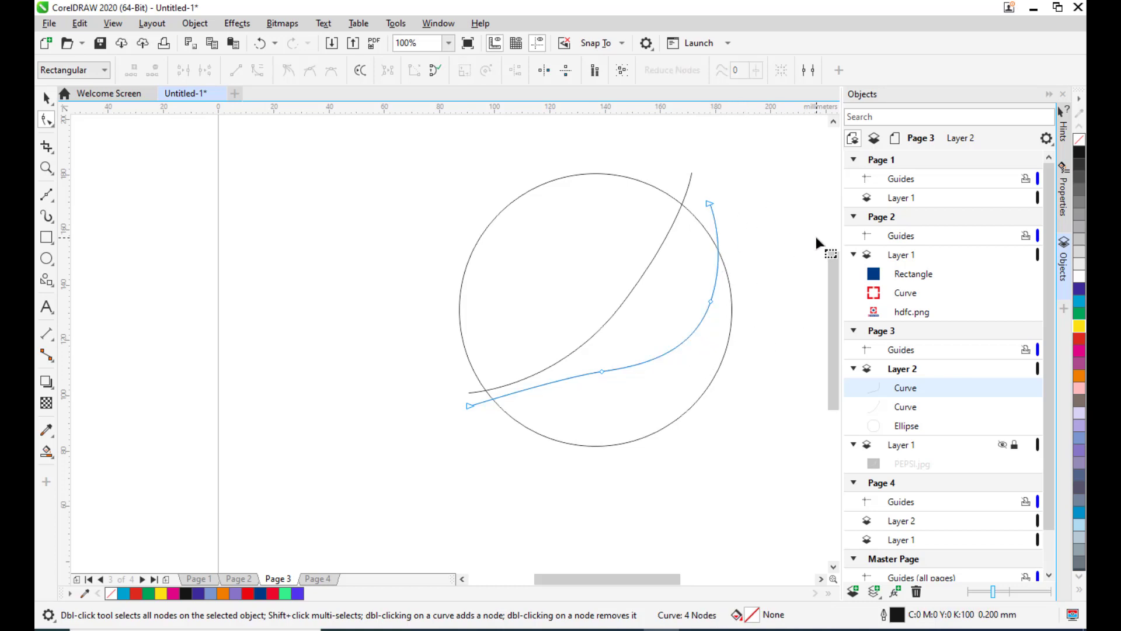
# Show and unlock Layer 1, and move the Pepsi image off the page to the left of the traced circle.
pyautogui.click(906, 446)
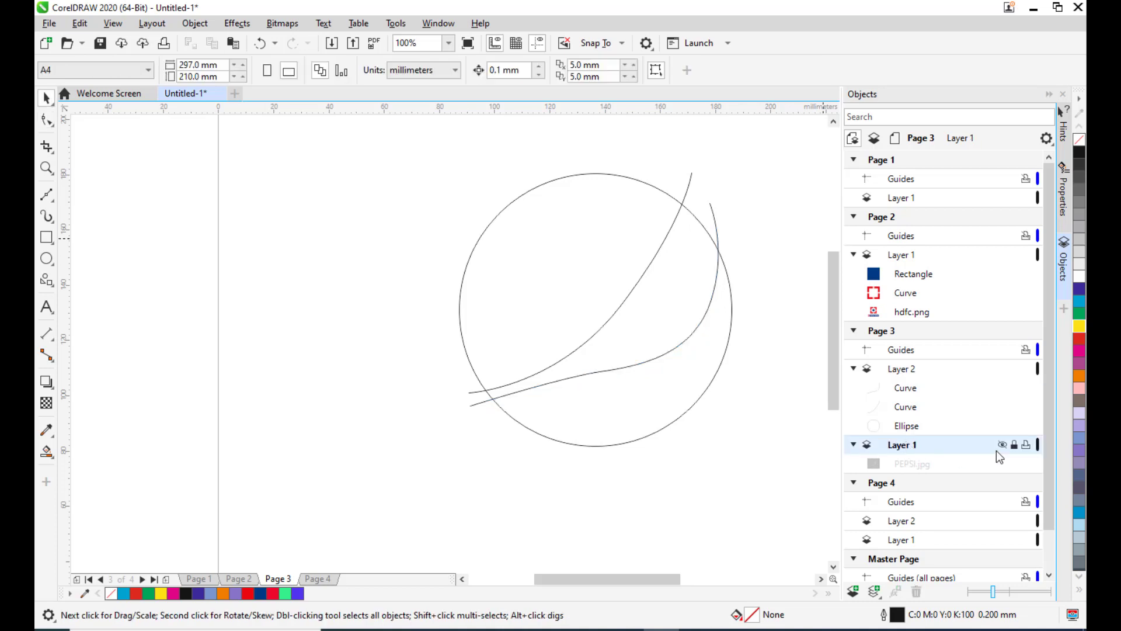
pyautogui.click(1002, 444)
pyautogui.click(1014, 444)
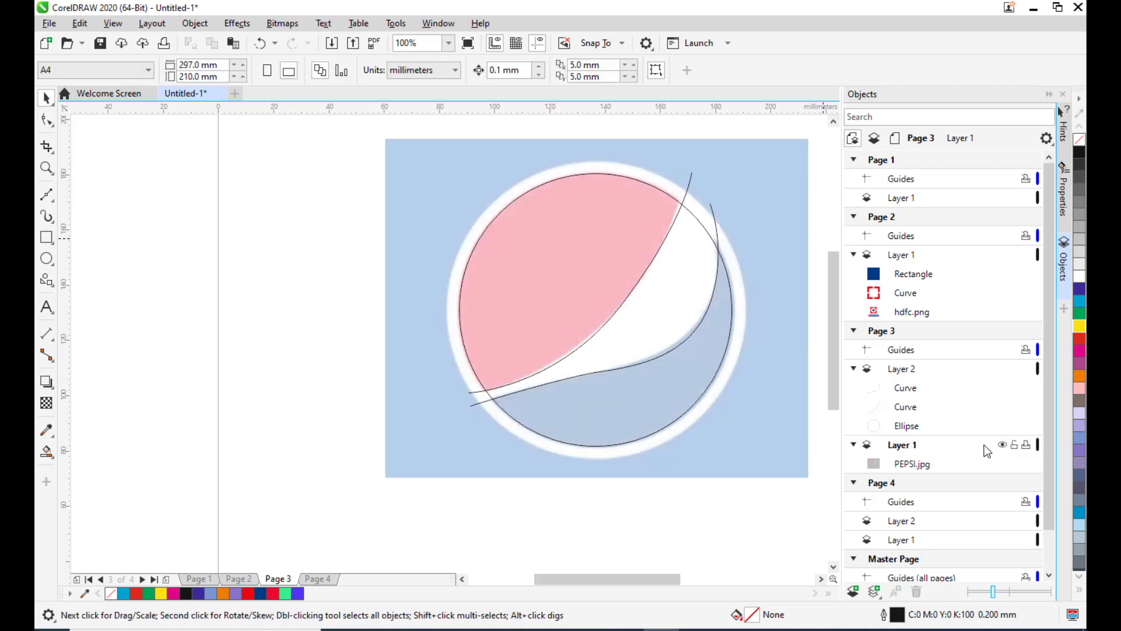
pyautogui.click(728, 474)
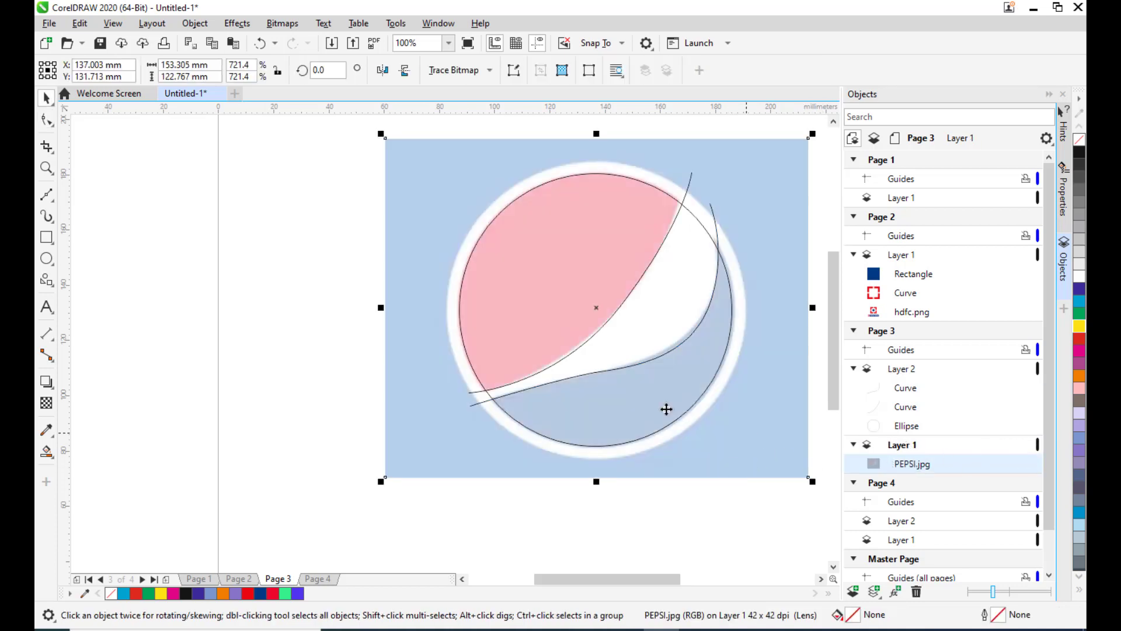
pyautogui.scroll(-2, 747, 373)
pyautogui.moveTo(761, 402)
pyautogui.mouseDown()
pyautogui.moveTo(388, 422)
pyautogui.moveTo(423, 429)
pyautogui.mouseUp()
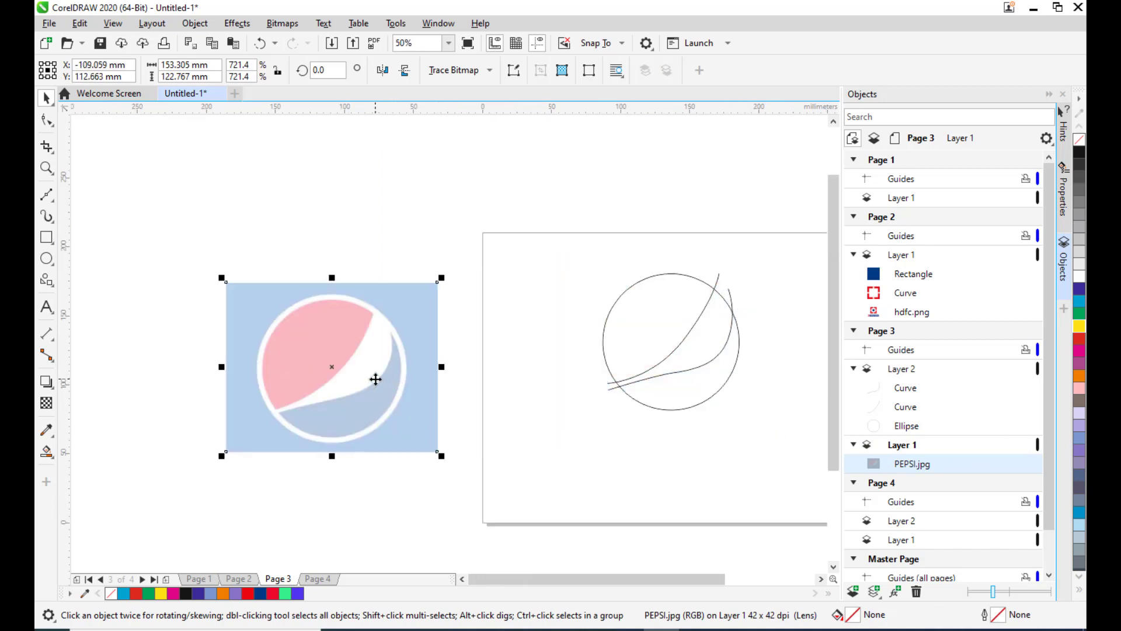
# Set the Pepsi image's transparency to 0 and shift it slightly up and toward the page, beside the traced circle.
pyautogui.click(46, 403)
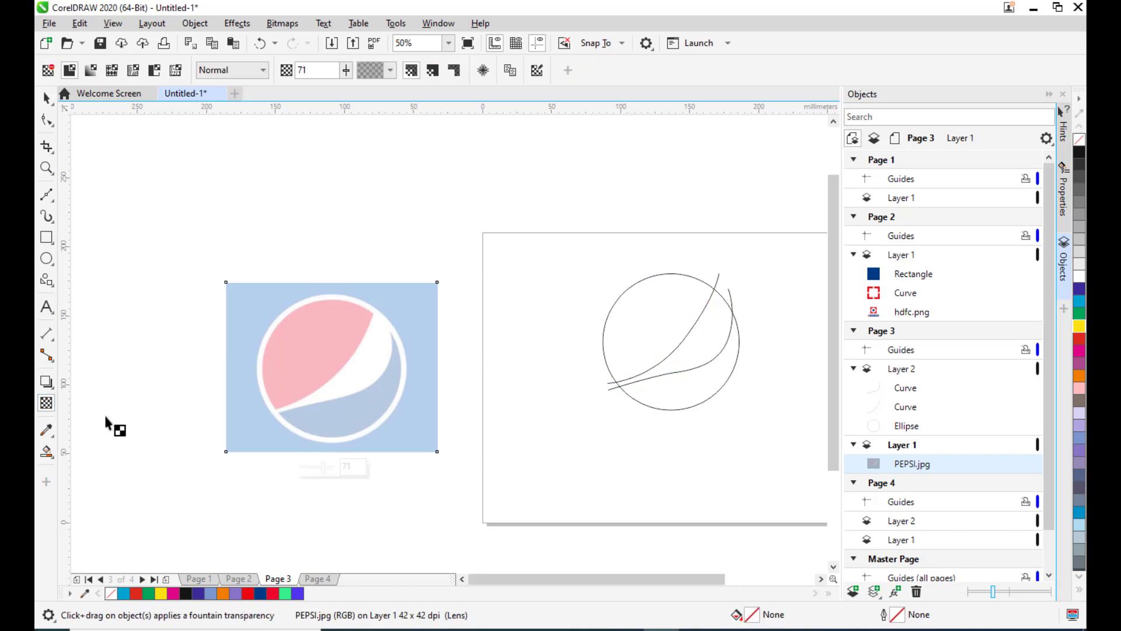
pyautogui.moveTo(314, 466)
pyautogui.mouseDown()
pyautogui.moveTo(318, 474)
pyautogui.moveTo(298, 473)
pyautogui.mouseUp()
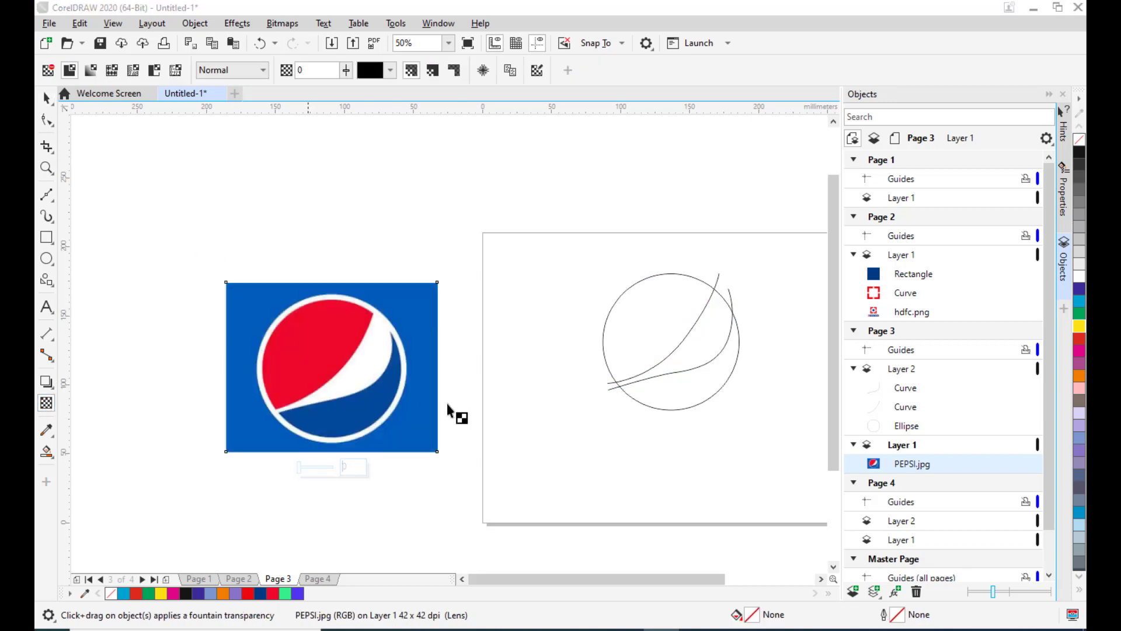
pyautogui.press('space')
pyautogui.moveTo(389, 313); pyautogui.dragTo(412, 269)
pyautogui.scroll(1, 596, 312)
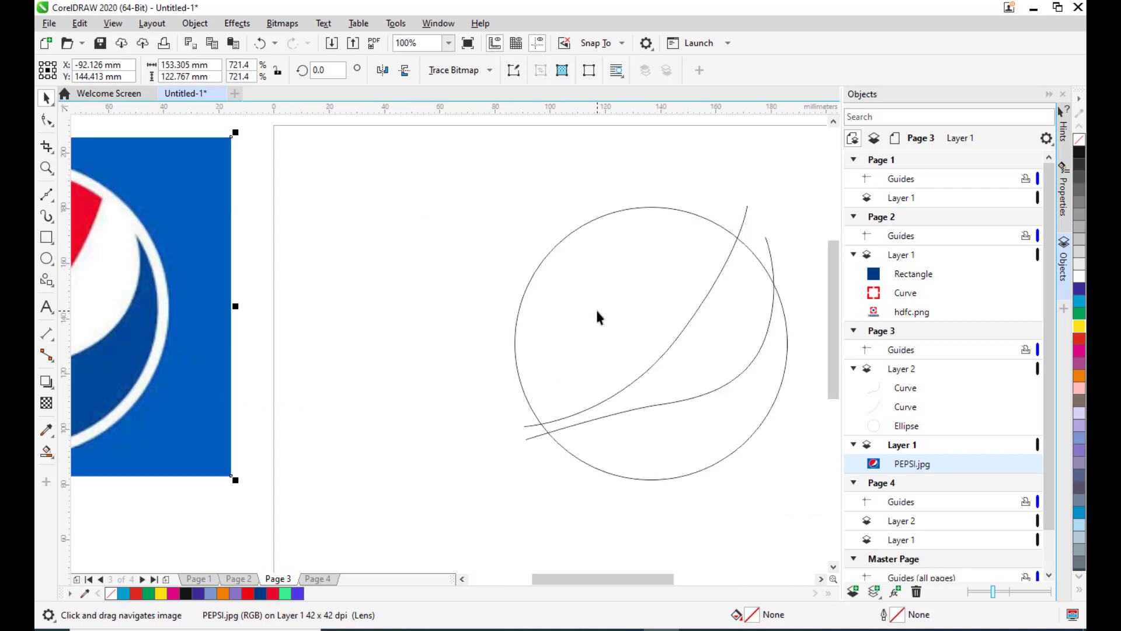
pyautogui.scroll(-1, 598, 314)
pyautogui.moveTo(601, 315); pyautogui.dragTo(633, 290)
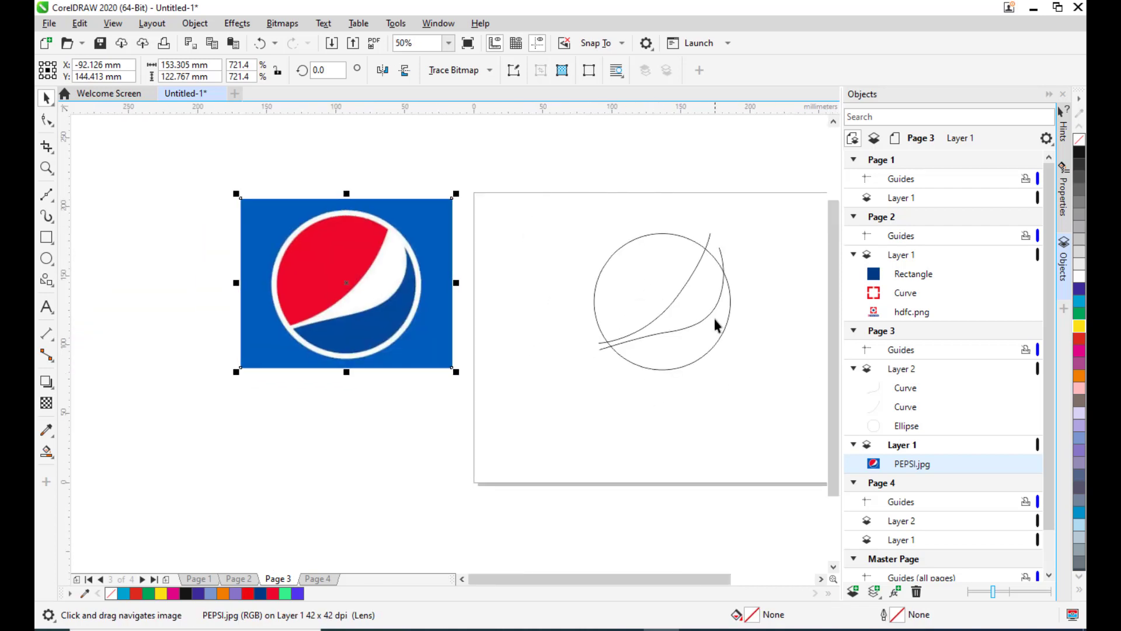
pyautogui.moveTo(734, 311)
pyautogui.mouseDown()
pyautogui.moveTo(683, 325)
pyautogui.moveTo(736, 320)
pyautogui.mouseUp()
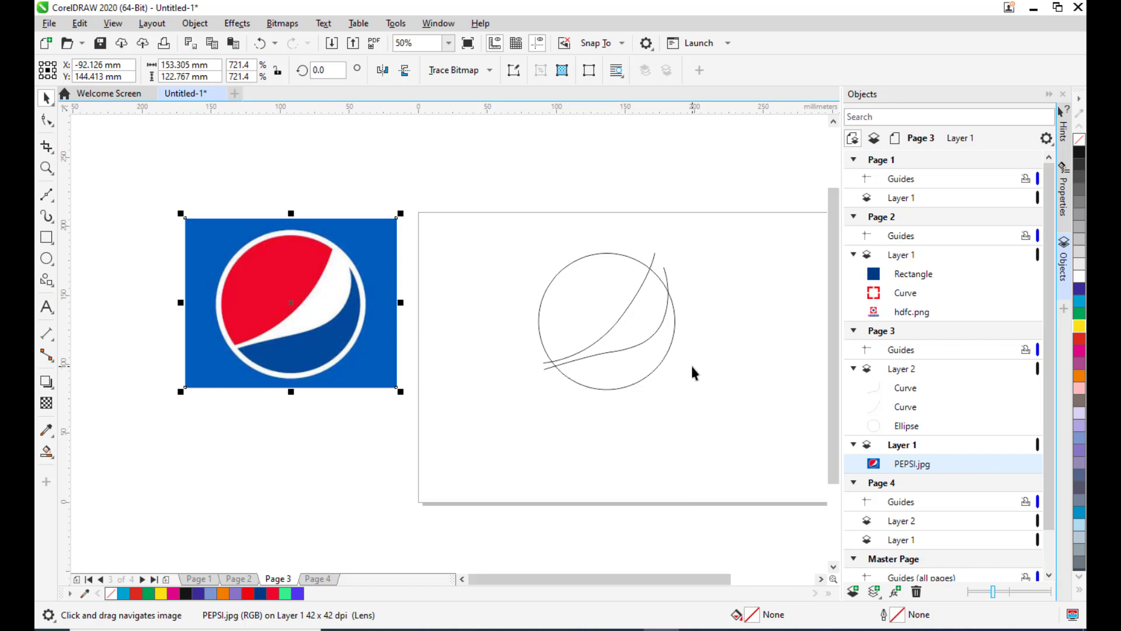
# Smart Fill the circle's region above the upper curve with red #EC0829 sampled from the Pepsi image.
pyautogui.click(51, 461)
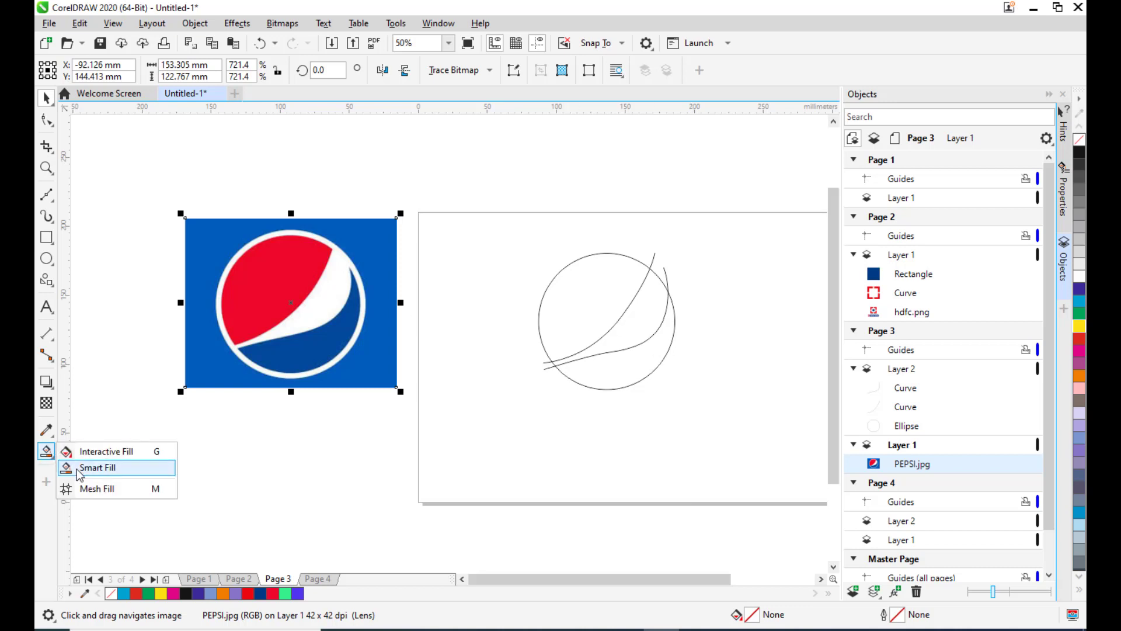
pyautogui.click(61, 468)
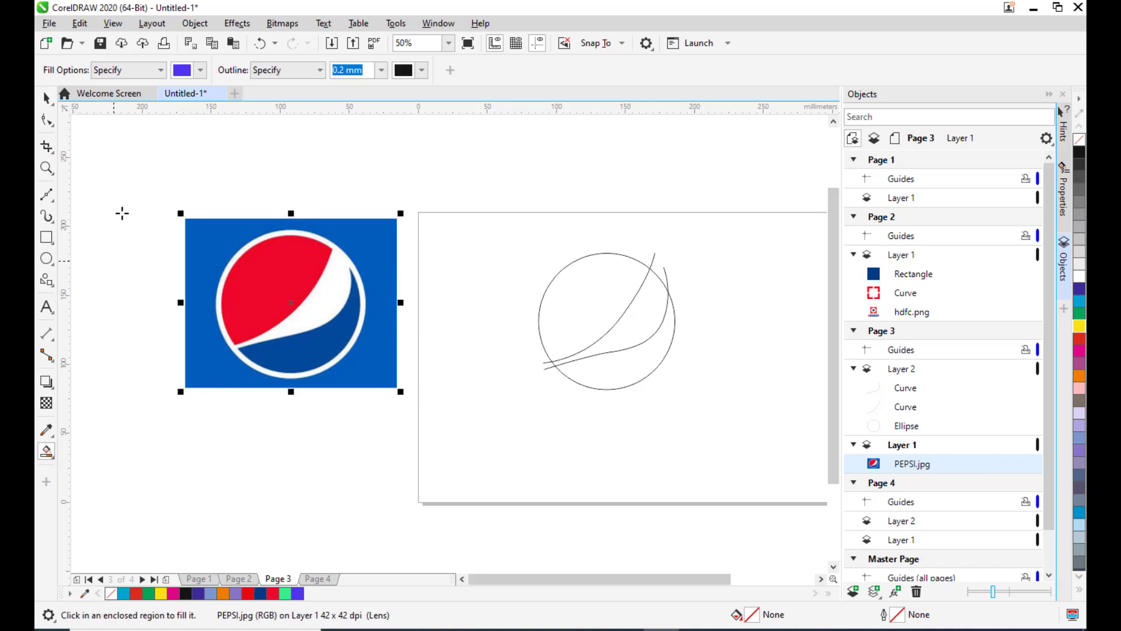
pyautogui.click(201, 72)
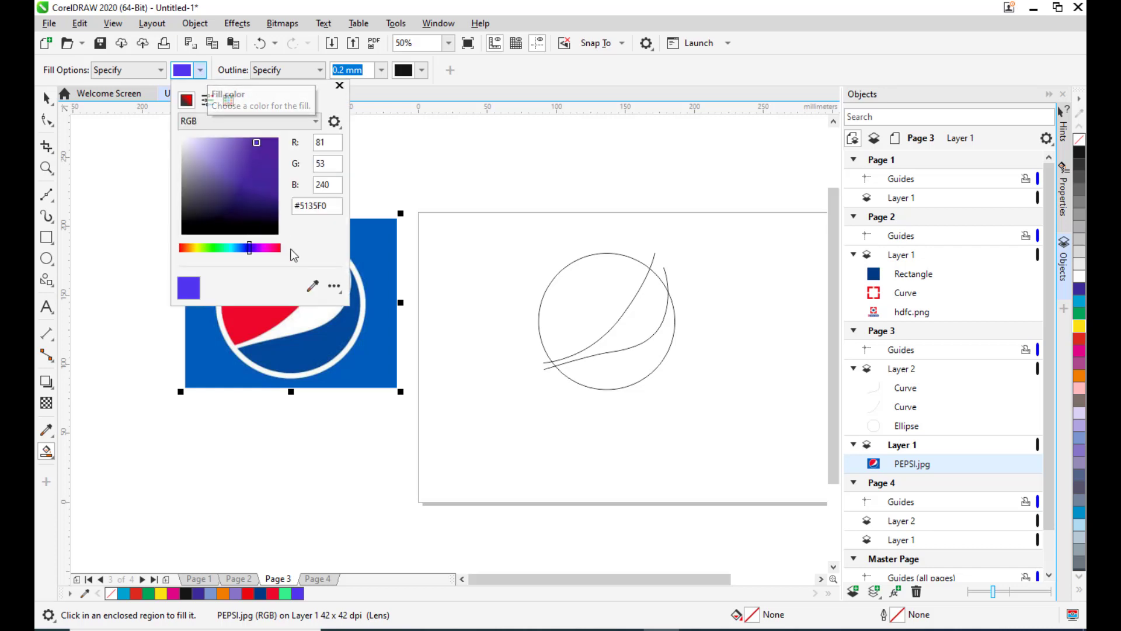
pyautogui.click(313, 288)
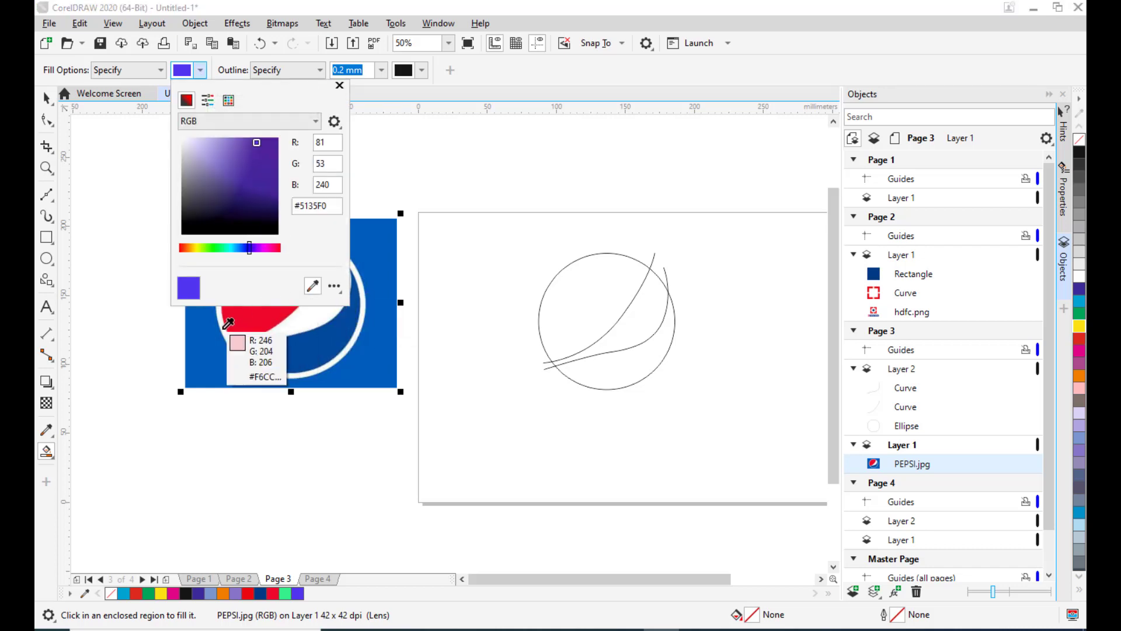
pyautogui.click(253, 313)
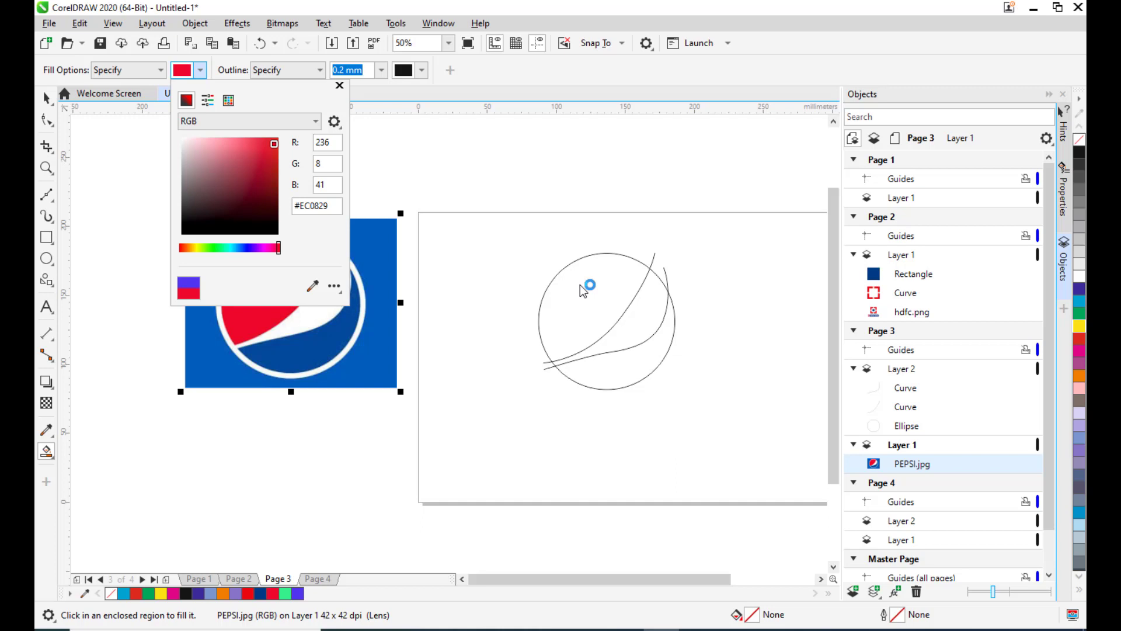
pyautogui.click(580, 285)
pyautogui.click(590, 284)
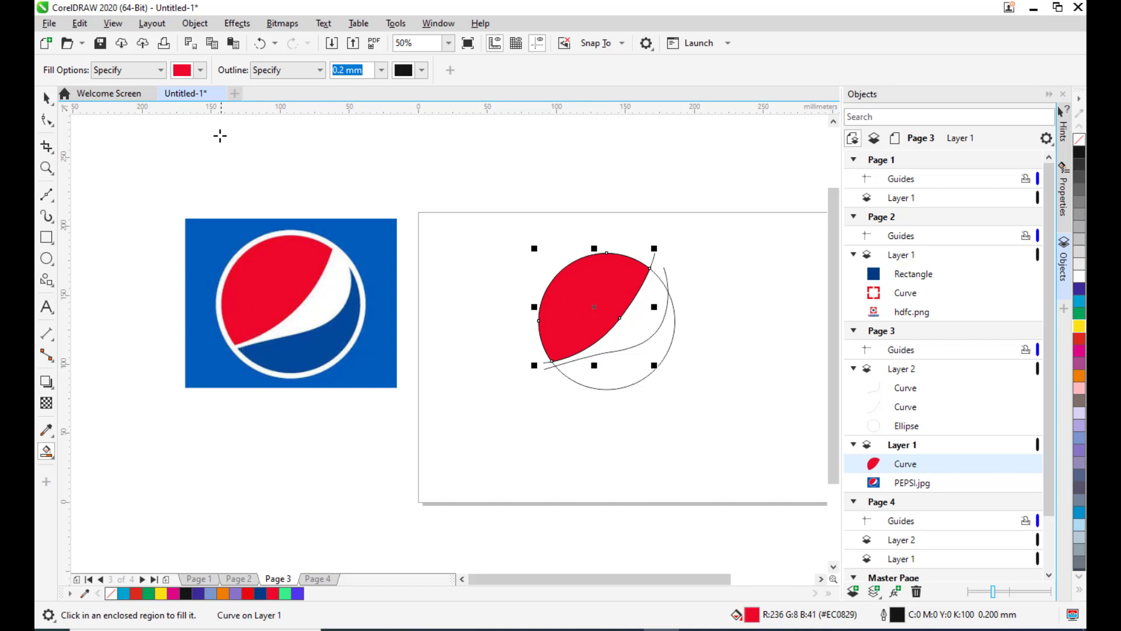
# Smart Fill the circle's region below the lower curve with dark blue #02499B sampled from the Pepsi image.
pyautogui.click(200, 70)
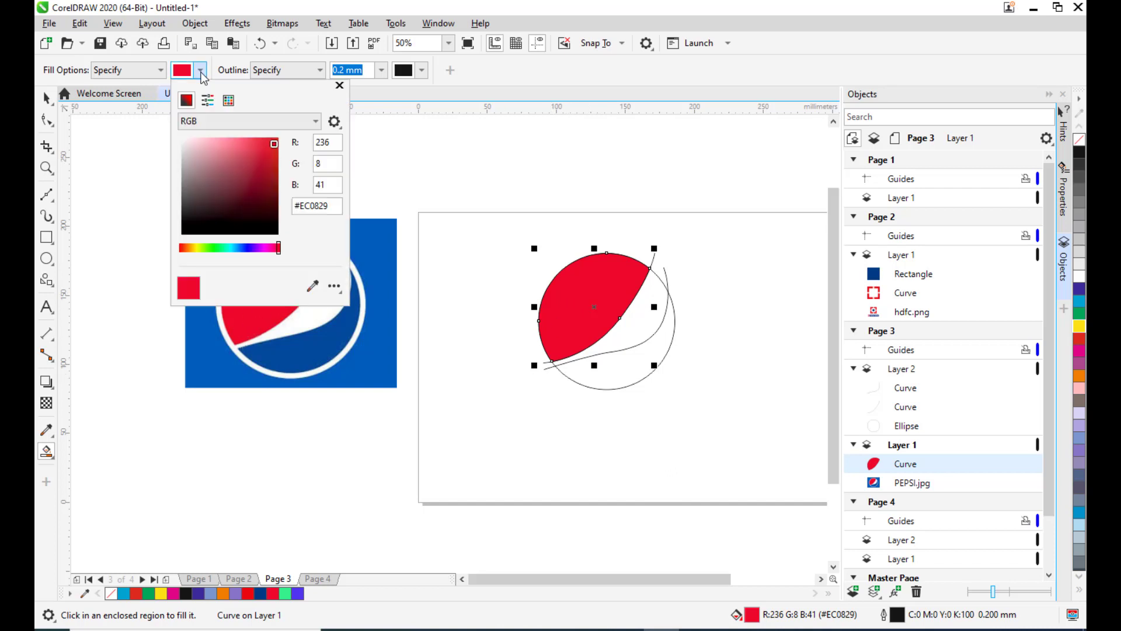
pyautogui.click(312, 286)
pyautogui.click(304, 346)
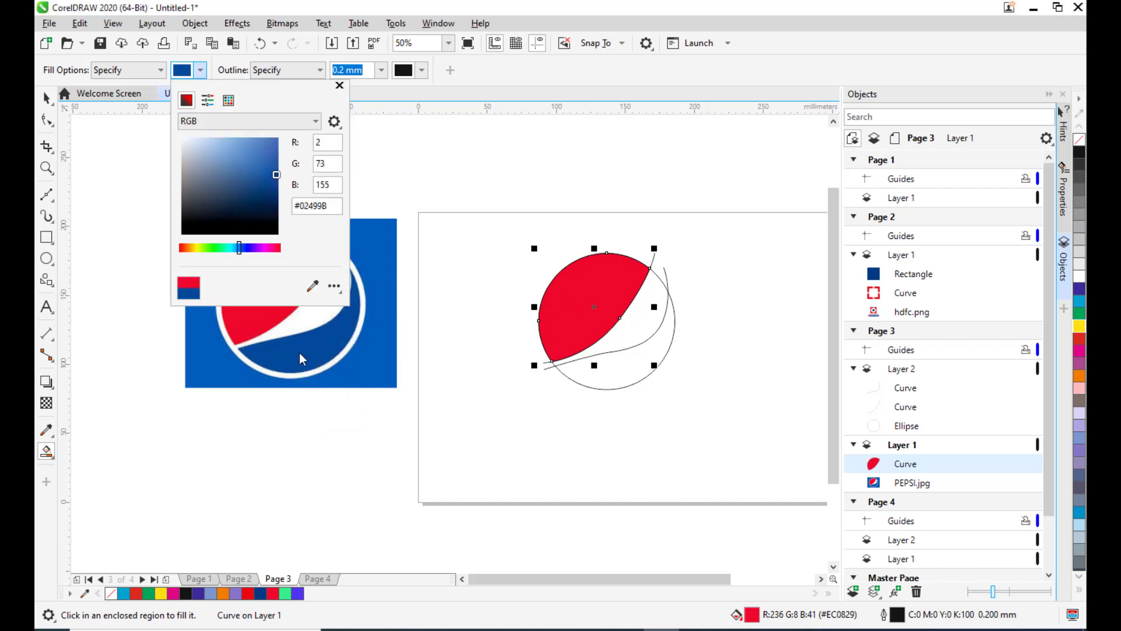
pyautogui.click(625, 364)
pyautogui.click(624, 363)
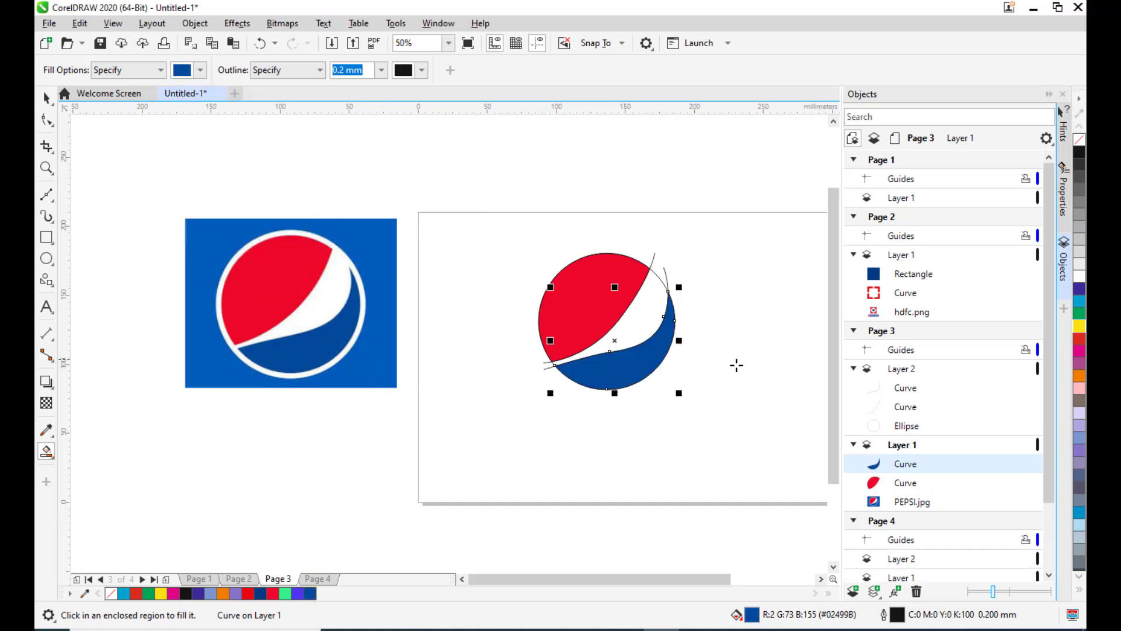
pyautogui.scroll(2, 676, 336)
pyautogui.scroll(-2, 730, 341)
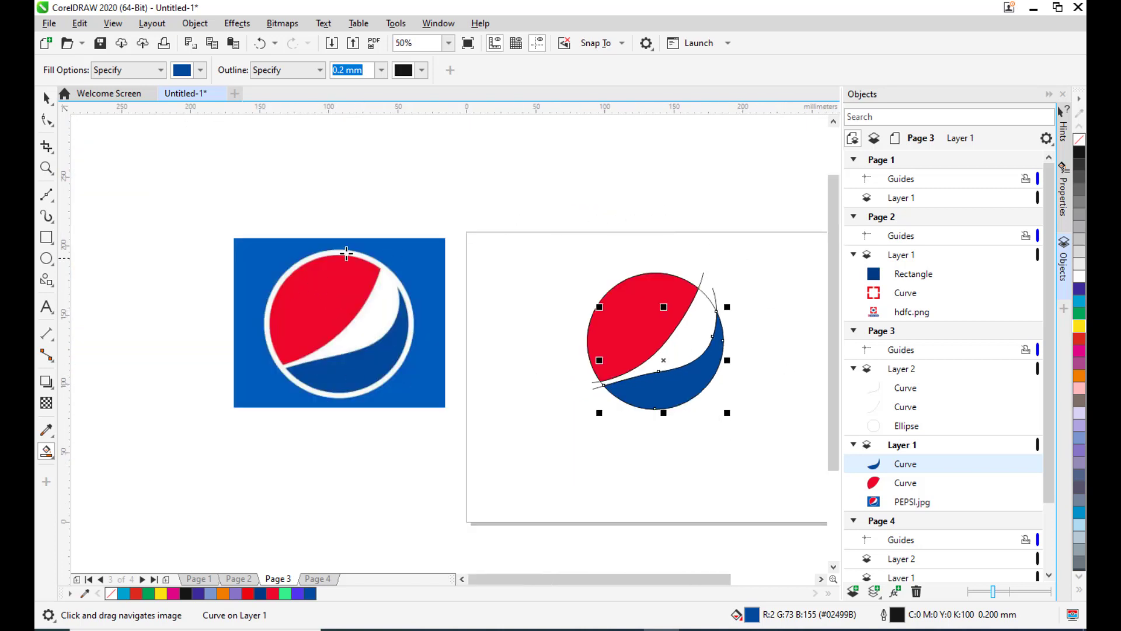
# Delete the upper construction curve along the red shape by removing its end nodes.
pyautogui.click(46, 121)
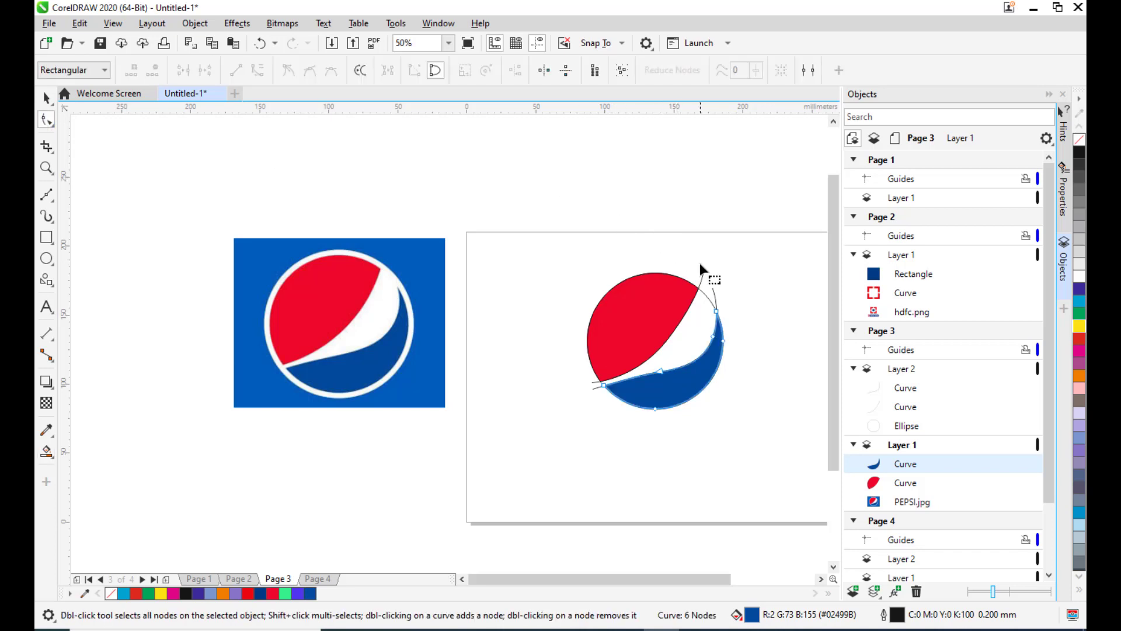
pyautogui.scroll(2, 737, 260)
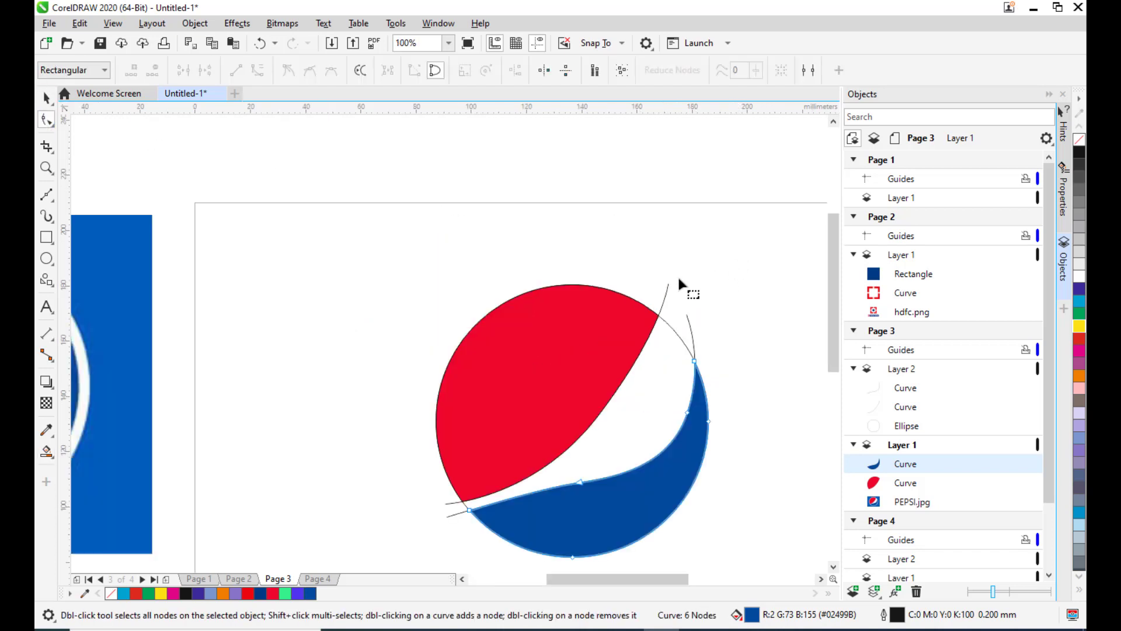
pyautogui.click(668, 286)
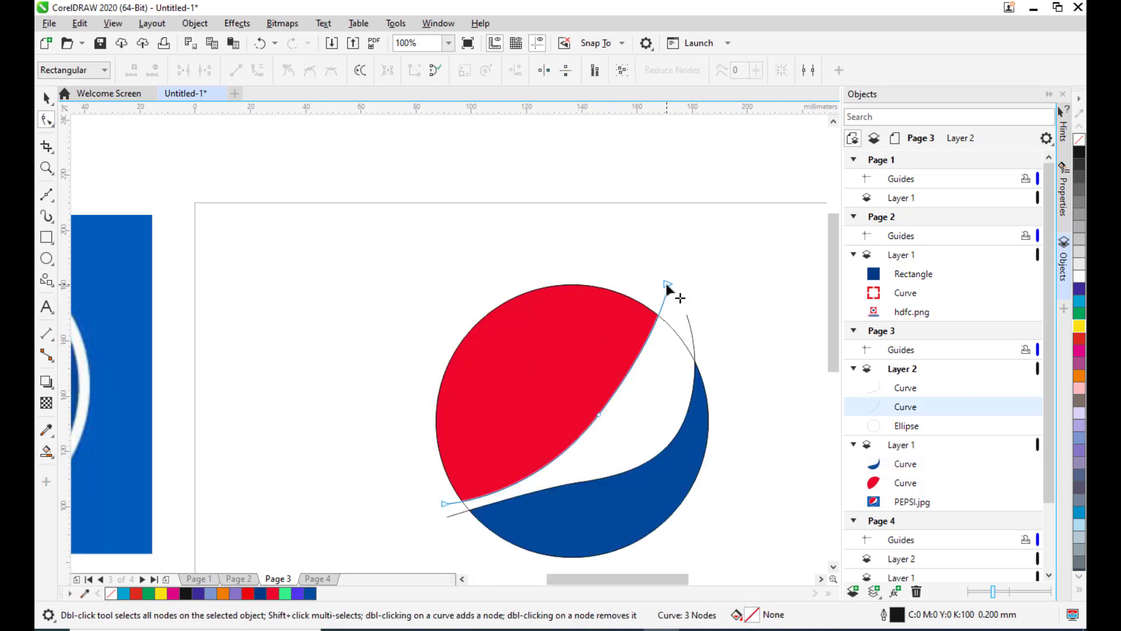
pyautogui.click(667, 286)
pyautogui.press('Delete')
pyautogui.click(443, 502)
pyautogui.press('Delete')
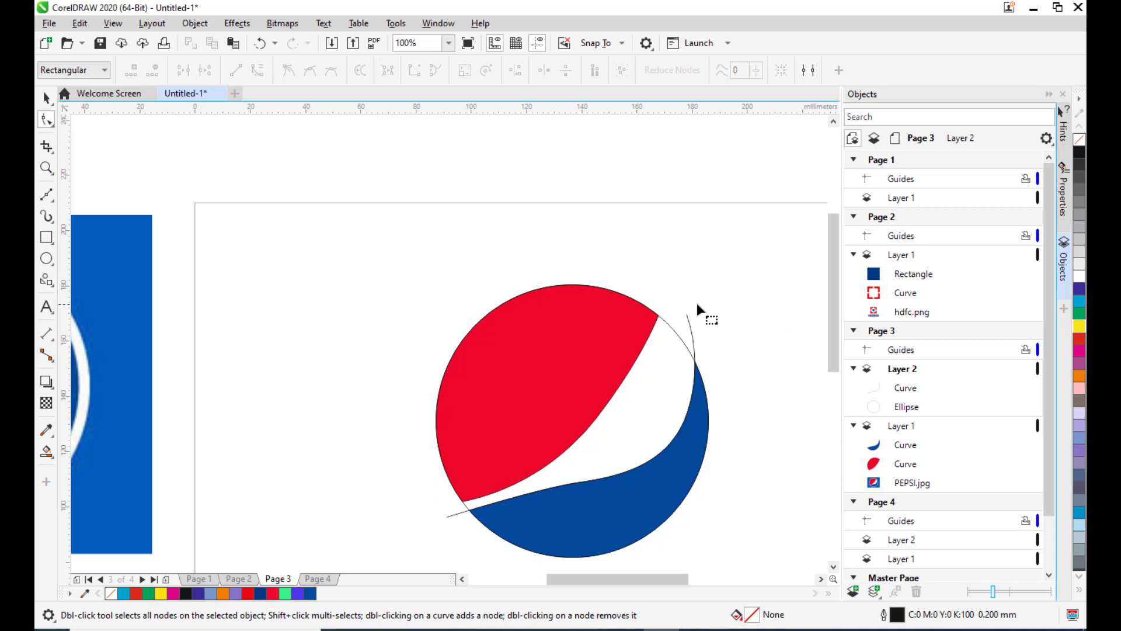
# Delete the lower construction curve along the blue shape by removing its nodes.
pyautogui.click(687, 316)
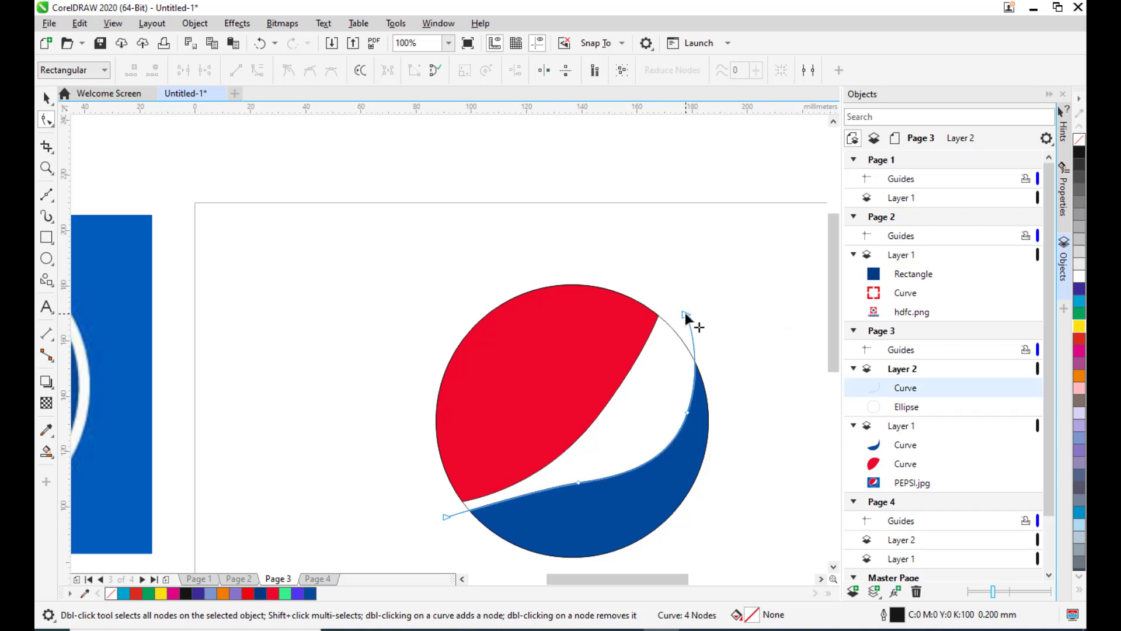
pyautogui.click(686, 314)
pyautogui.press('Delete')
pyautogui.click(444, 516)
pyautogui.press('Delete')
pyautogui.click(578, 484)
pyautogui.press('Delete')
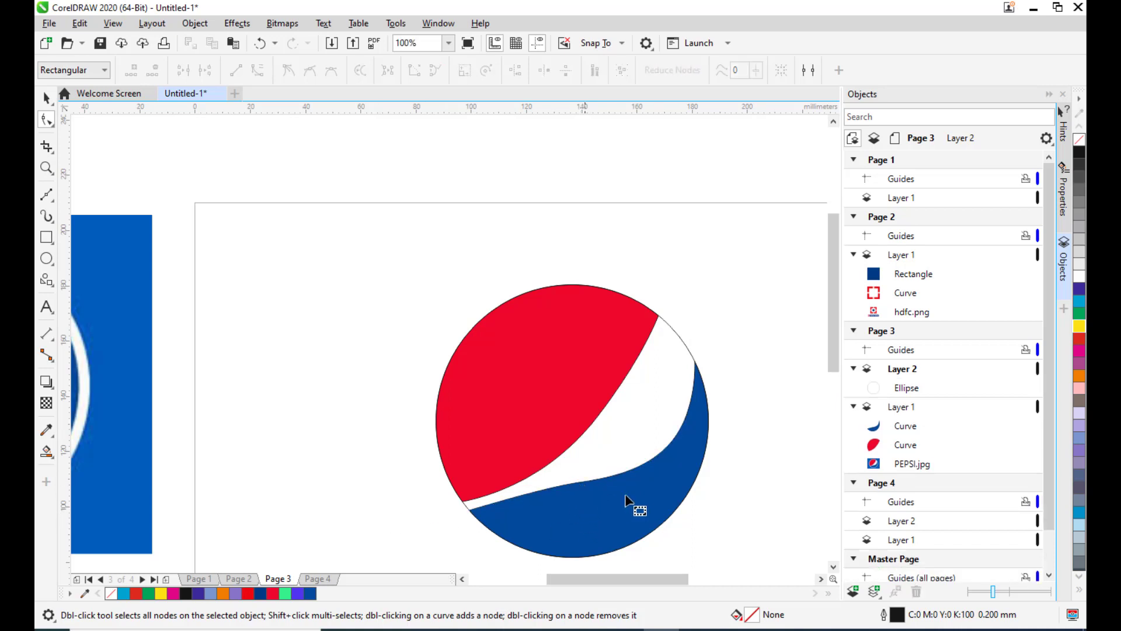
# Set the traced circle's outline width to None.
pyautogui.click(44, 96)
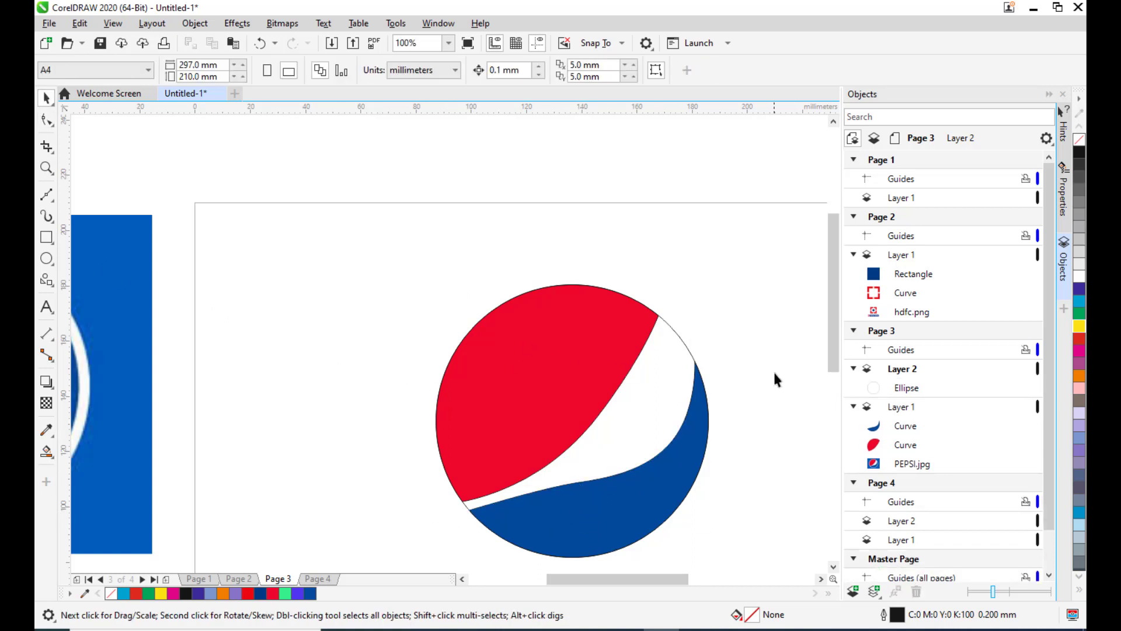
pyautogui.click(674, 331)
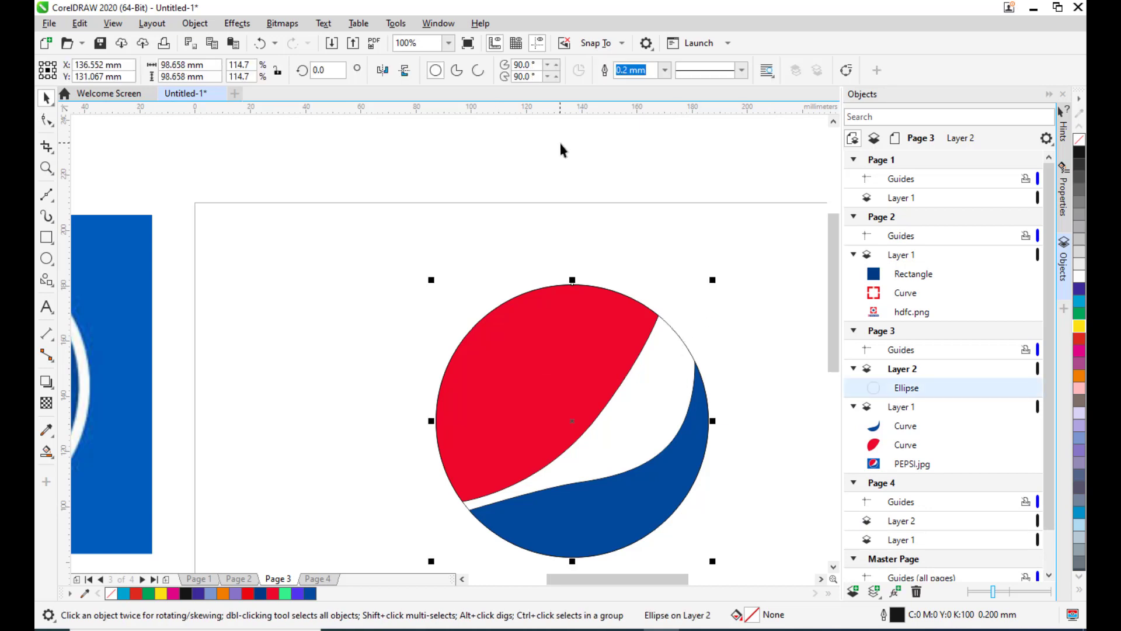
pyautogui.click(650, 77)
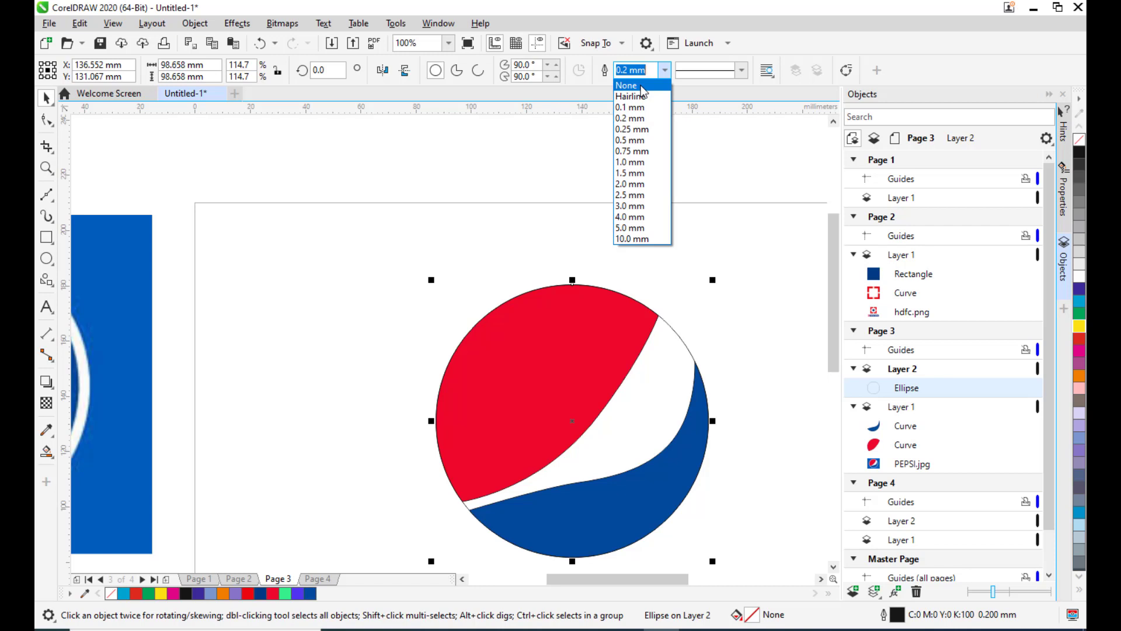
pyautogui.click(640, 85)
pyautogui.click(730, 320)
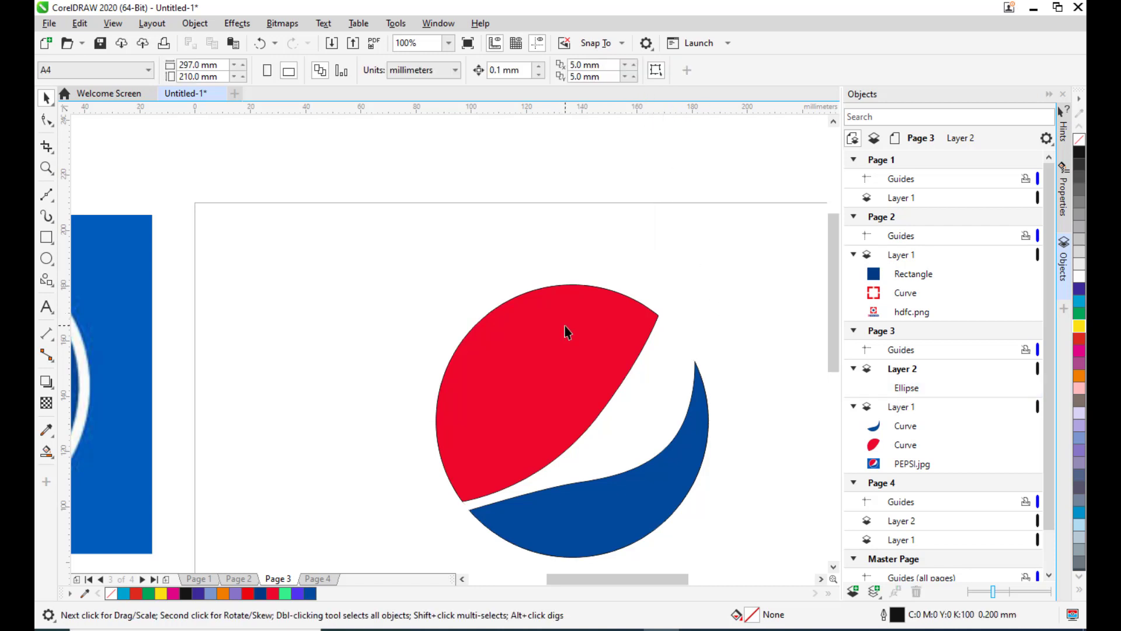
pyautogui.click(573, 281)
pyautogui.click(665, 70)
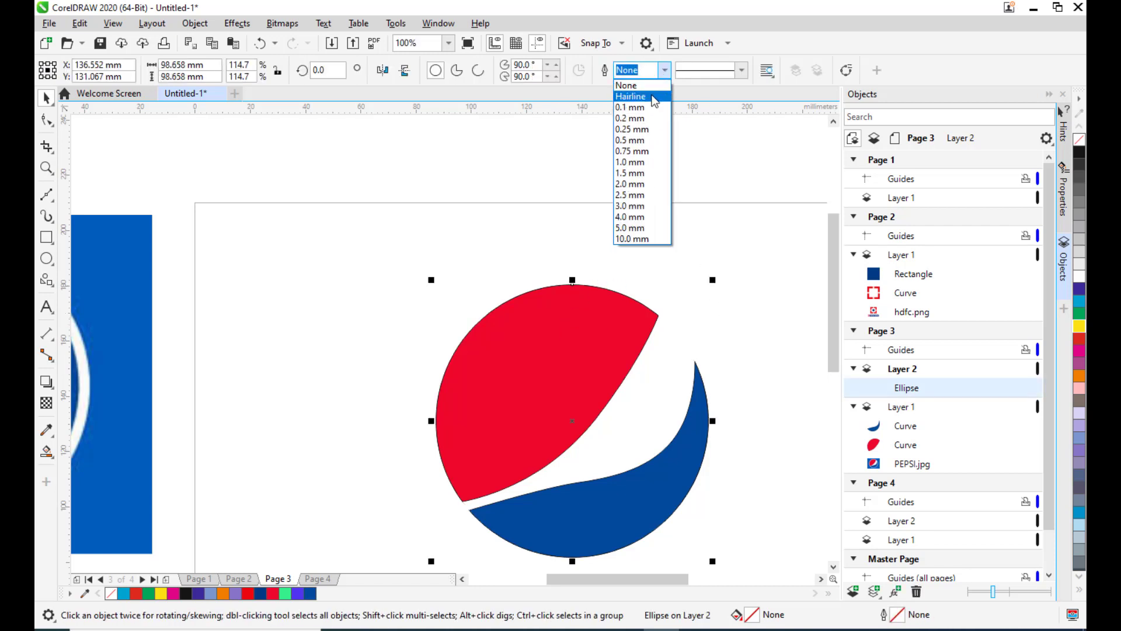
pyautogui.click(737, 290)
pyautogui.click(674, 469)
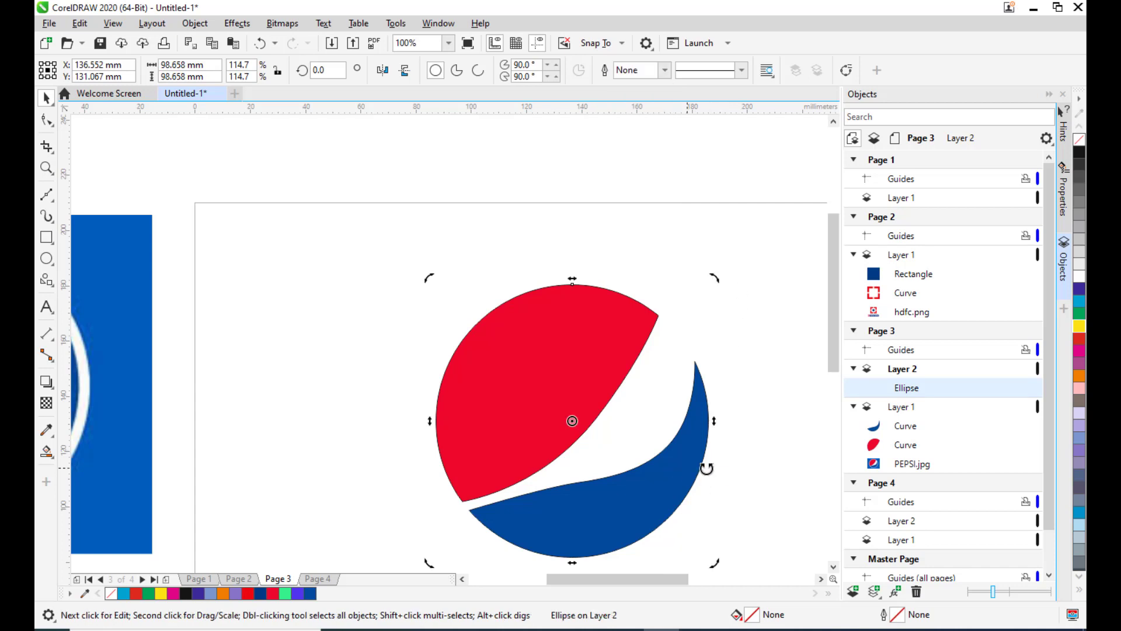
# Delete the unfilled traced circle on Layer 2 that surrounds the red and blue shapes.
pyautogui.scroll(-3, 746, 351)
pyautogui.click(752, 335)
pyautogui.click(632, 394)
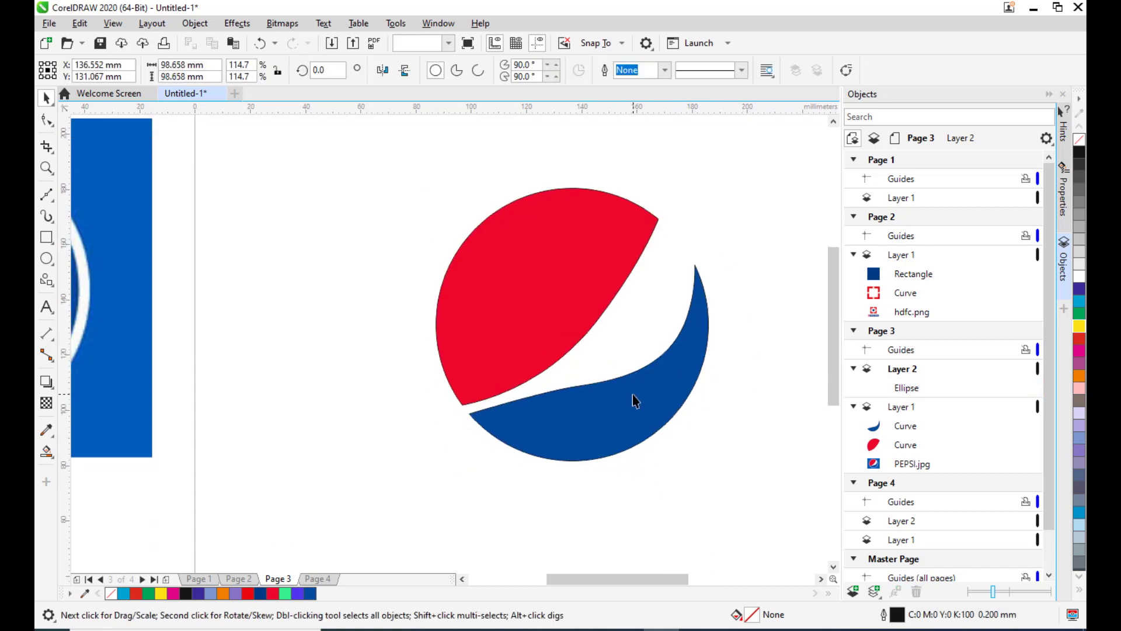
pyautogui.click(565, 281)
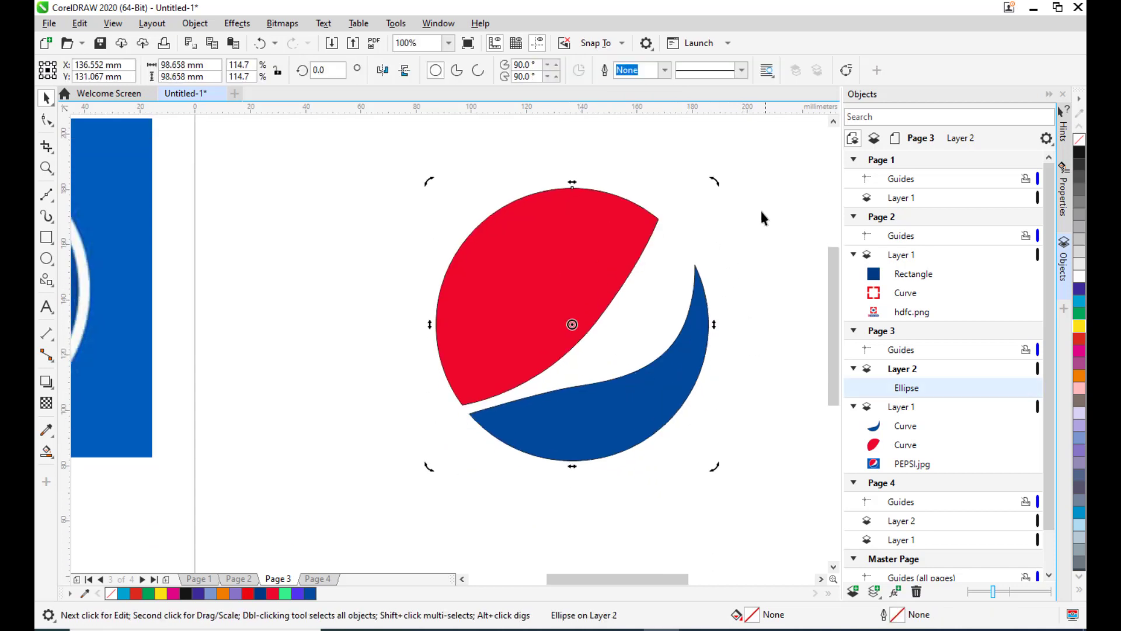
# Set the outline width of both the red shape and the dark blue shape to None.
pyautogui.click(584, 230)
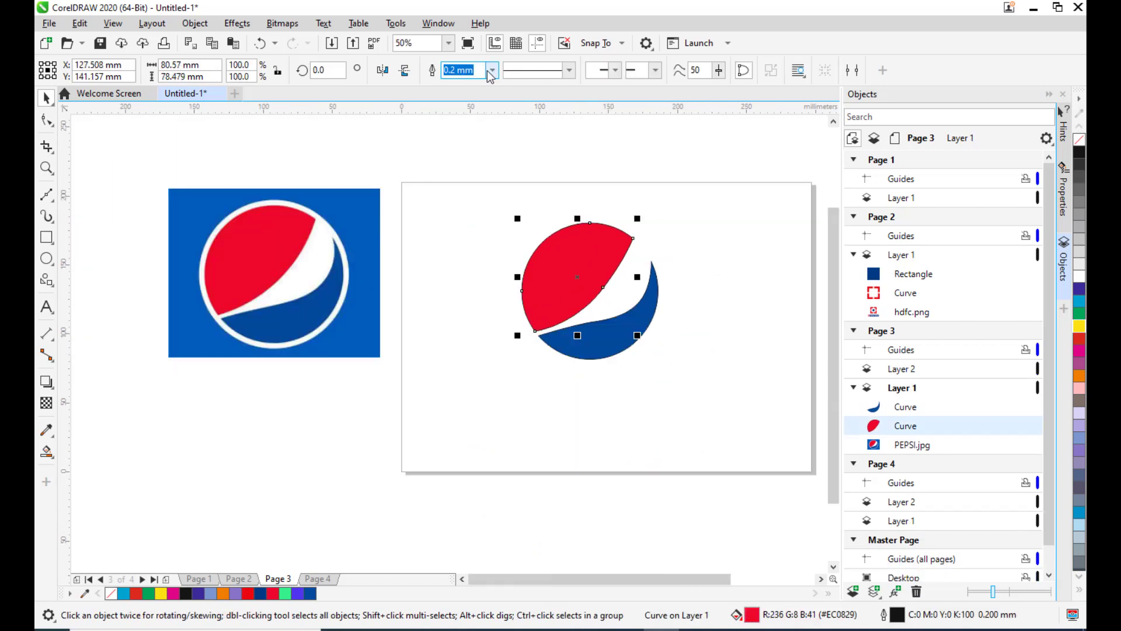
pyautogui.click(493, 70)
pyautogui.click(472, 85)
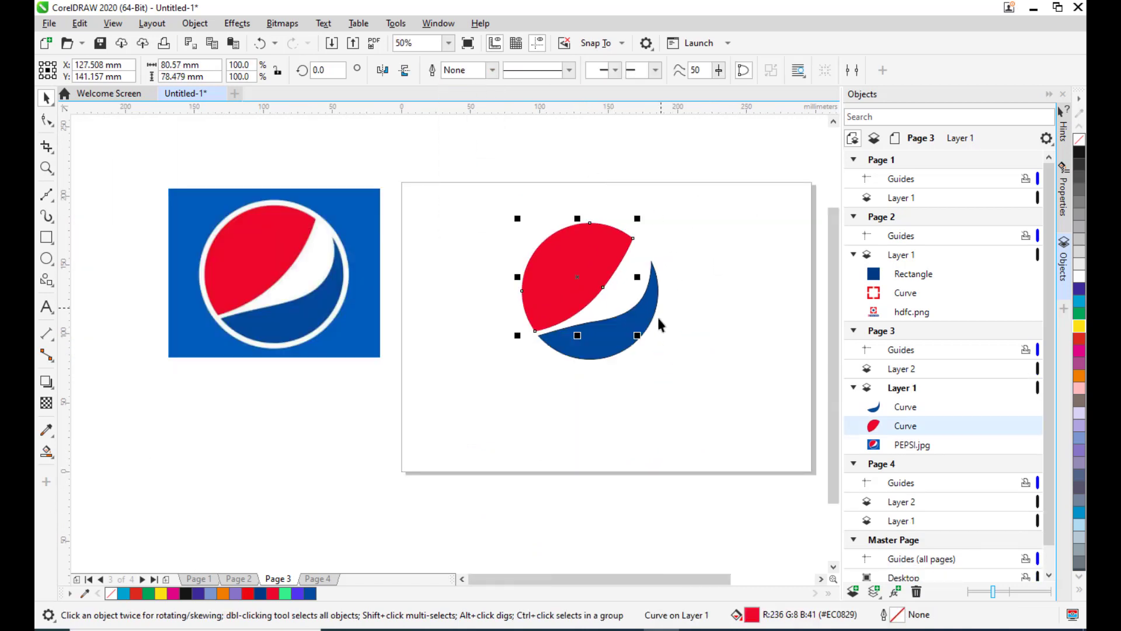
pyautogui.click(606, 345)
pyautogui.click(492, 70)
pyautogui.press('Escape')
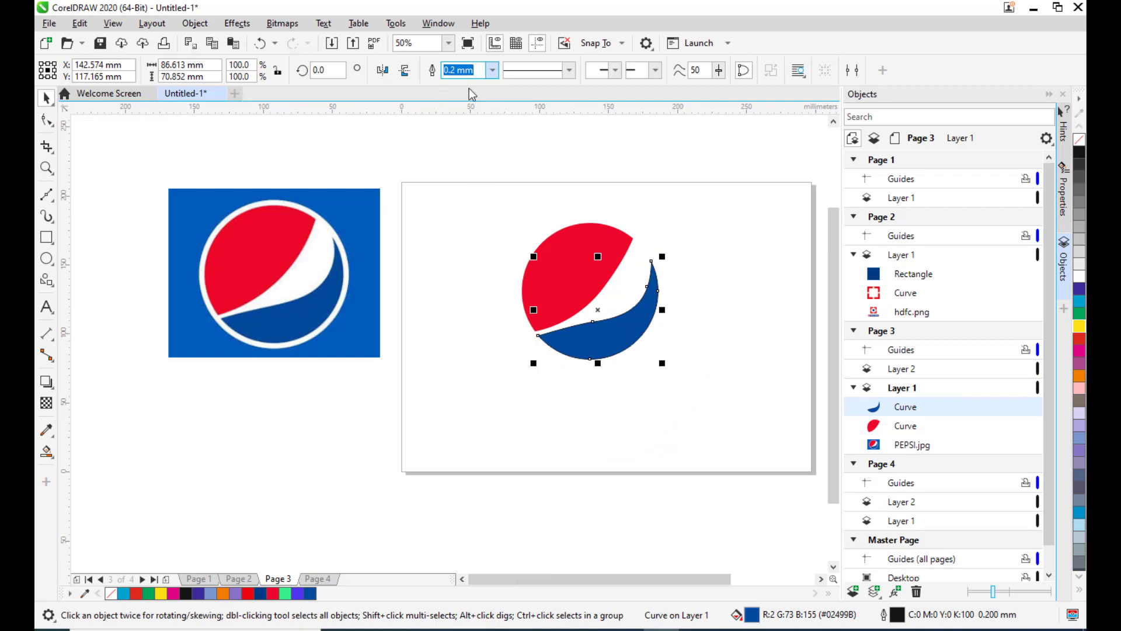
pyautogui.click(480, 198)
# Draw a rectangle about 202 by 149 mm around the red and blue shapes on the page.
pyautogui.scroll(2, 679, 299)
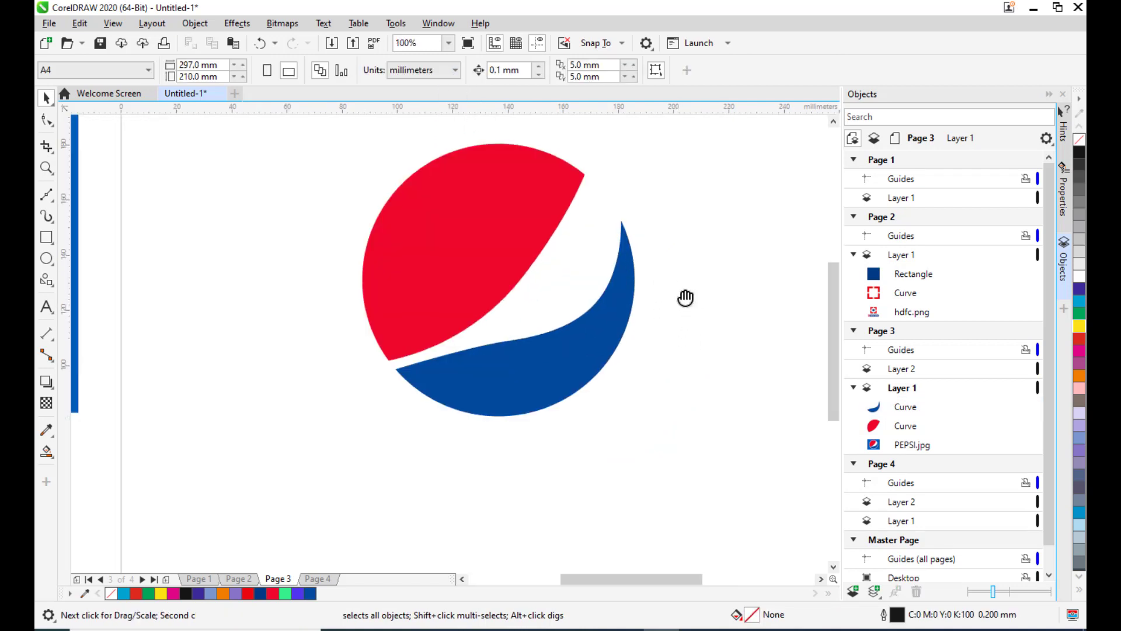
pyautogui.scroll(-2, 741, 279)
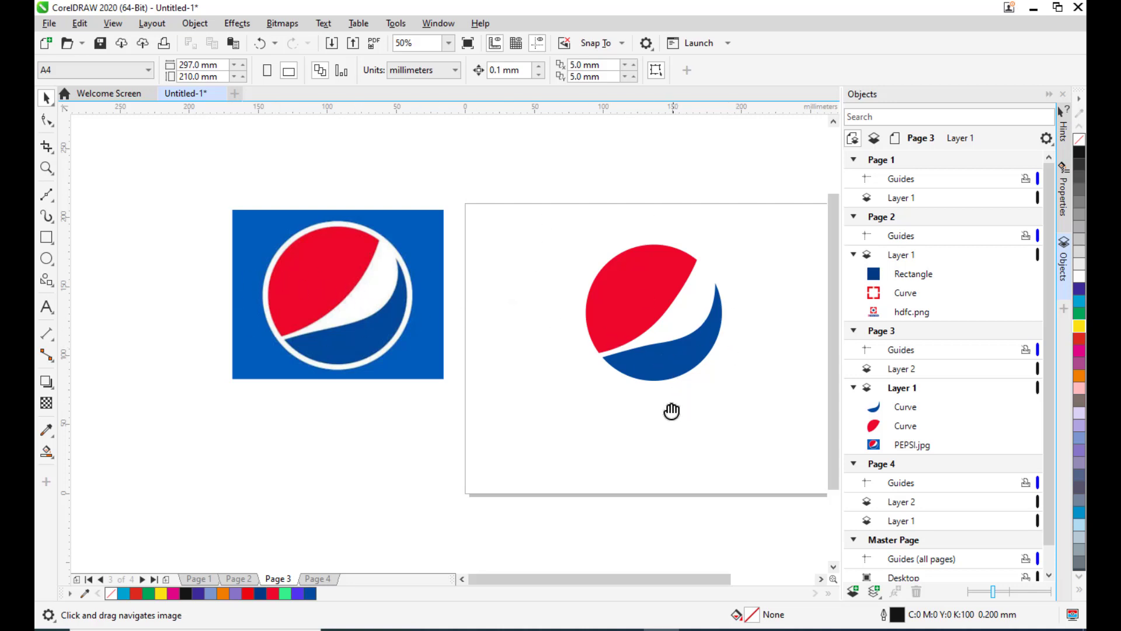
pyautogui.moveTo(671, 407); pyautogui.dragTo(645, 418)
pyautogui.click(46, 237)
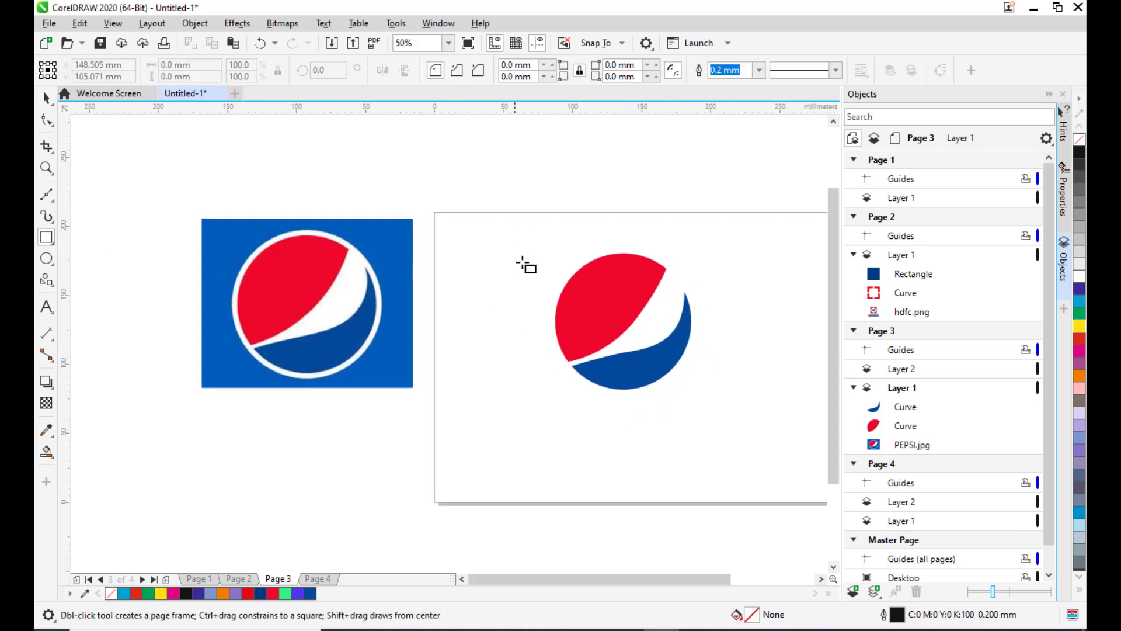
pyautogui.moveTo(484, 225); pyautogui.dragTo(764, 430)
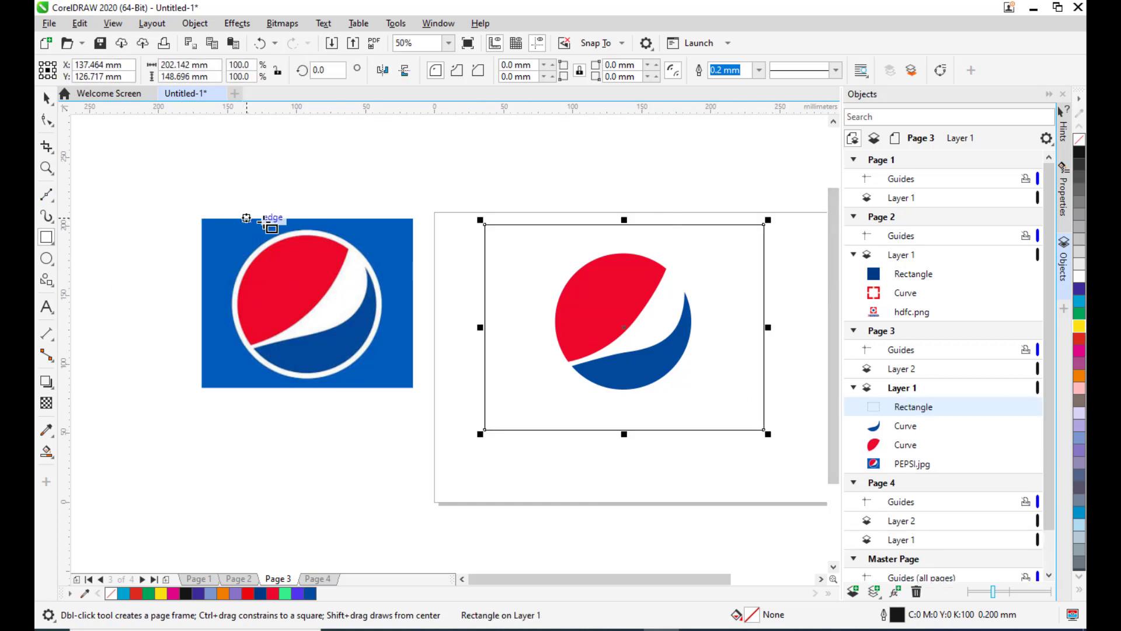
# Fill the rectangle with the background blue #005CBB sampled from the Pepsi reference image.
pyautogui.click(47, 430)
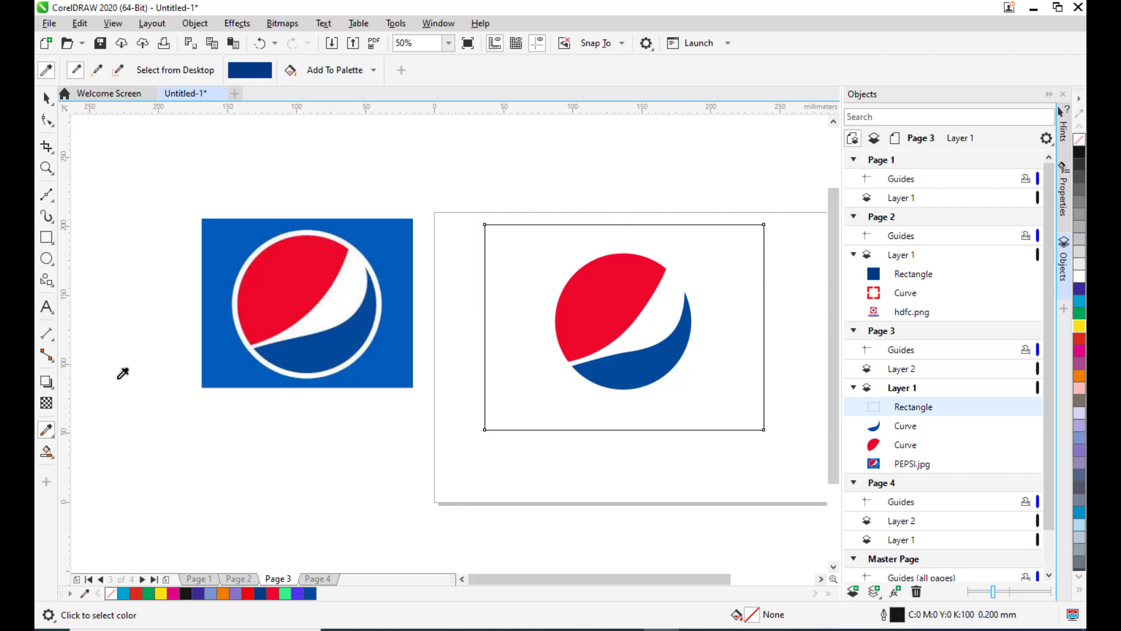
pyautogui.click(234, 228)
pyautogui.click(704, 236)
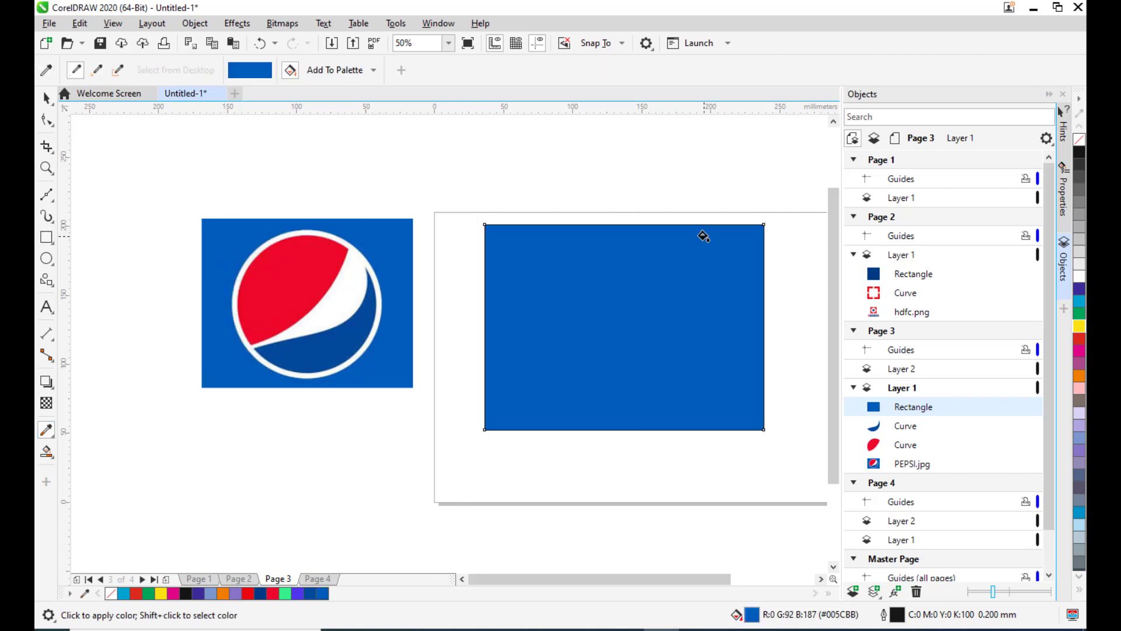
# Set the blue rectangle's outline width to None.
pyautogui.click(47, 98)
pyautogui.click(591, 270)
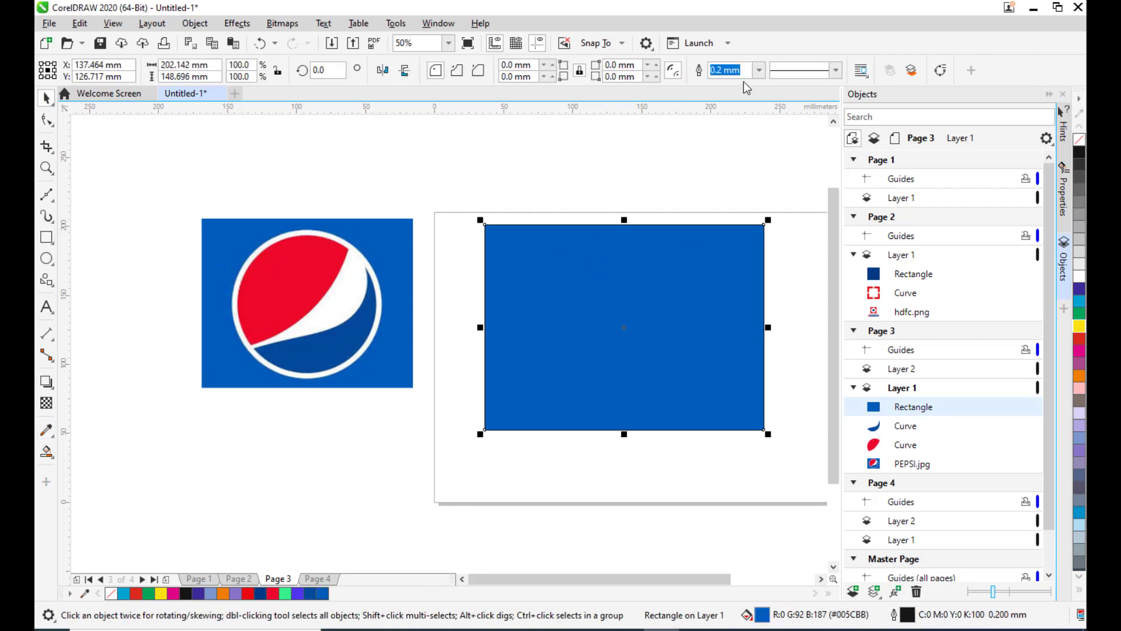
pyautogui.click(758, 70)
pyautogui.click(735, 85)
pyautogui.click(678, 222)
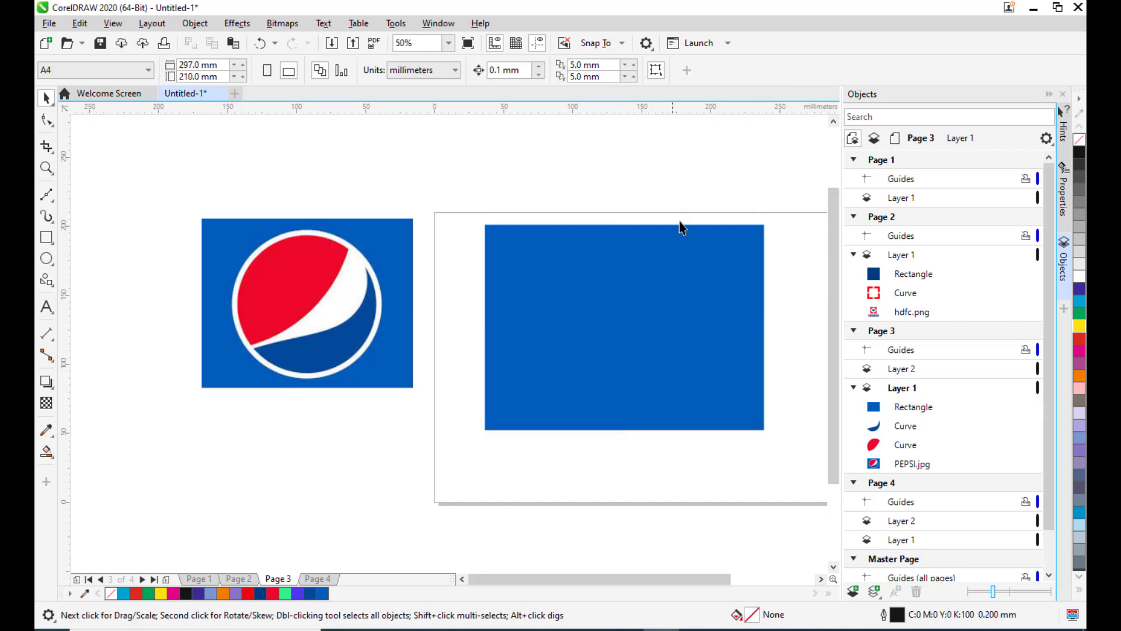
# Send the blue rectangle to the back of the page, behind the red and dark blue shapes.
pyautogui.click(676, 330)
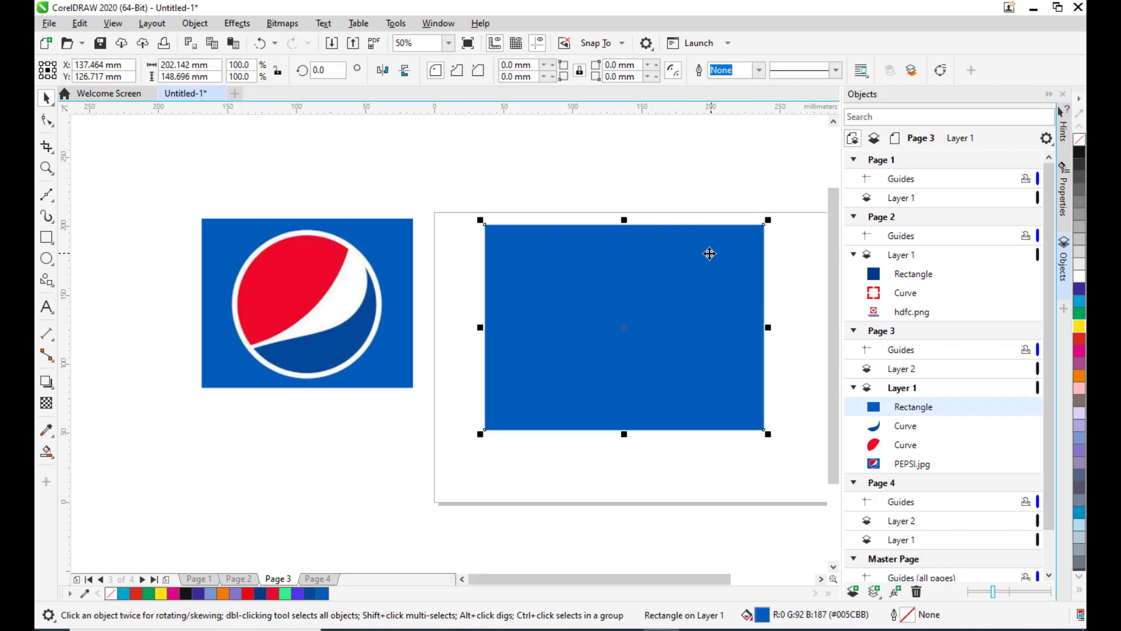
pyautogui.hscroll(2, 709, 254)
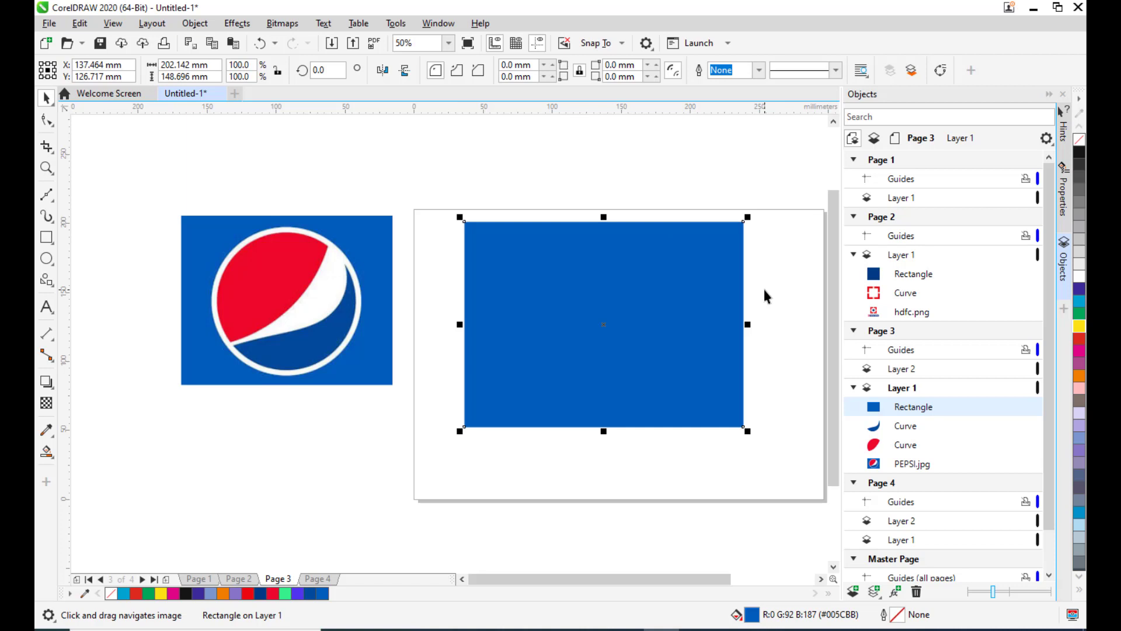
pyautogui.rightClick(677, 261)
pyautogui.moveTo(713, 315)
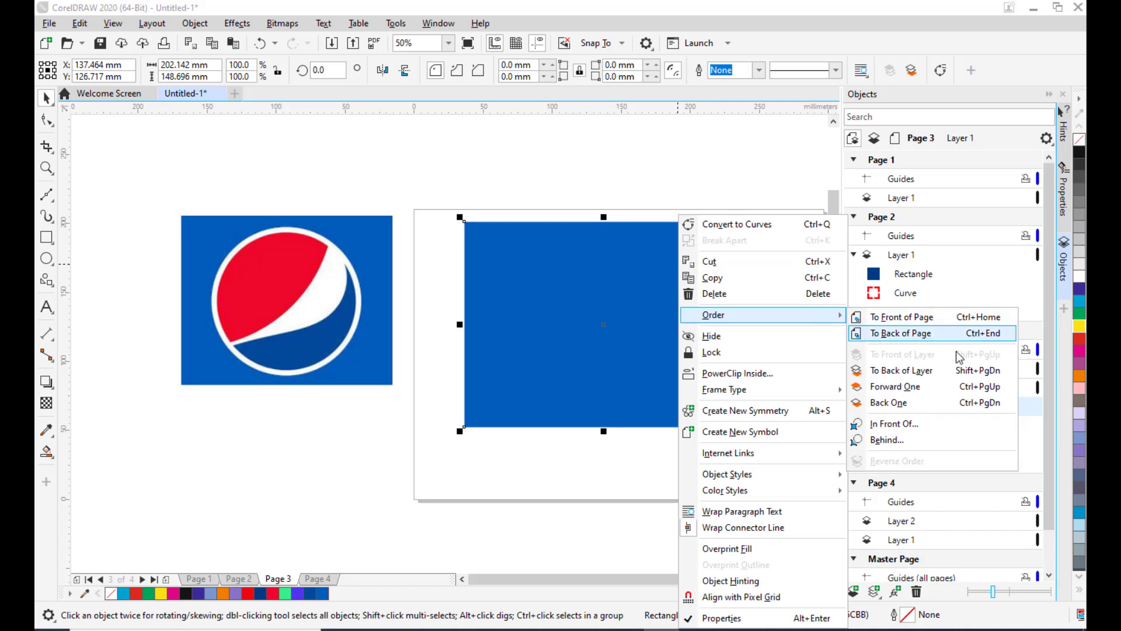
pyautogui.click(920, 334)
pyautogui.click(797, 359)
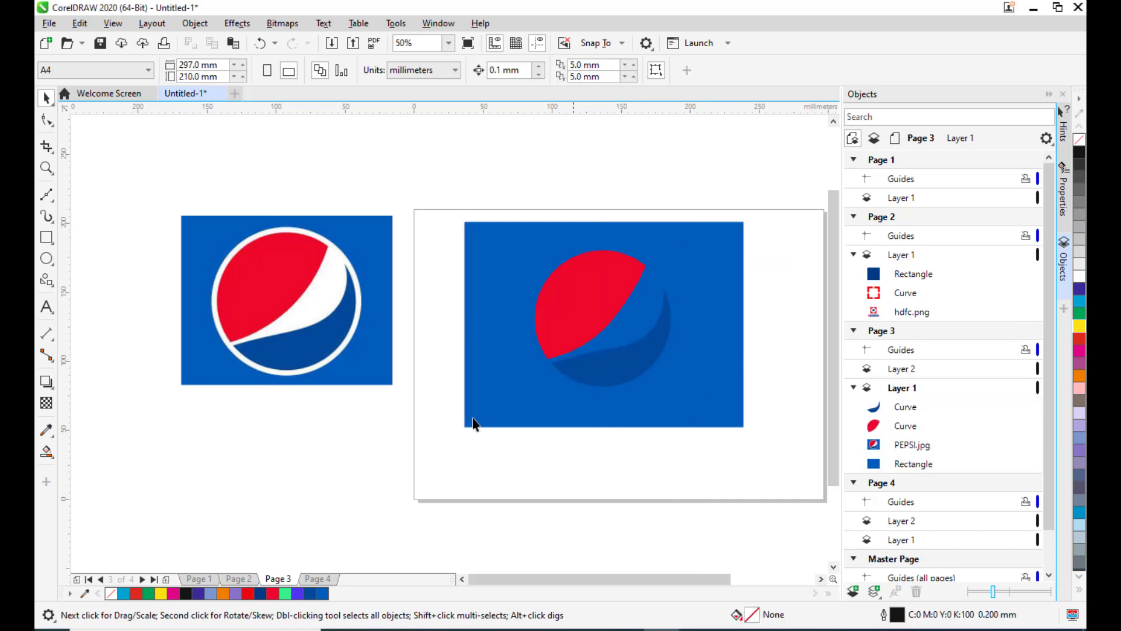
# Draw a circle about 116 mm in diameter below the artwork, fill it white and set its outline to None.
pyautogui.scroll(-1, 471, 421)
pyautogui.click(46, 258)
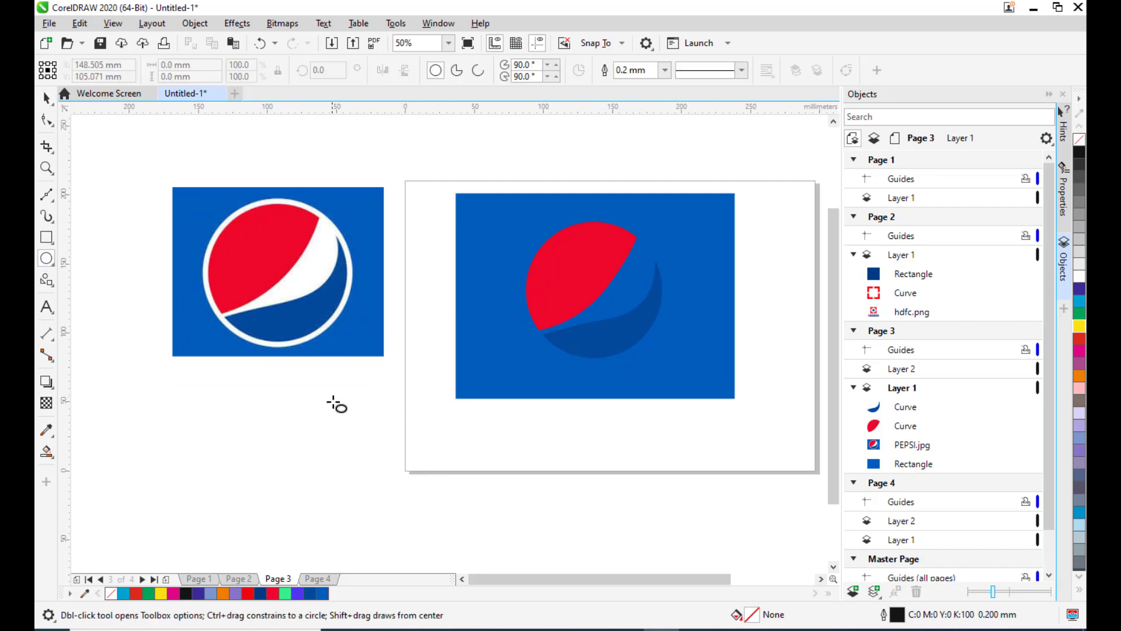
pyautogui.moveTo(331, 402)
pyautogui.mouseDown()
pyautogui.moveTo(496, 528)
pyautogui.moveTo(493, 561)
pyautogui.mouseUp()
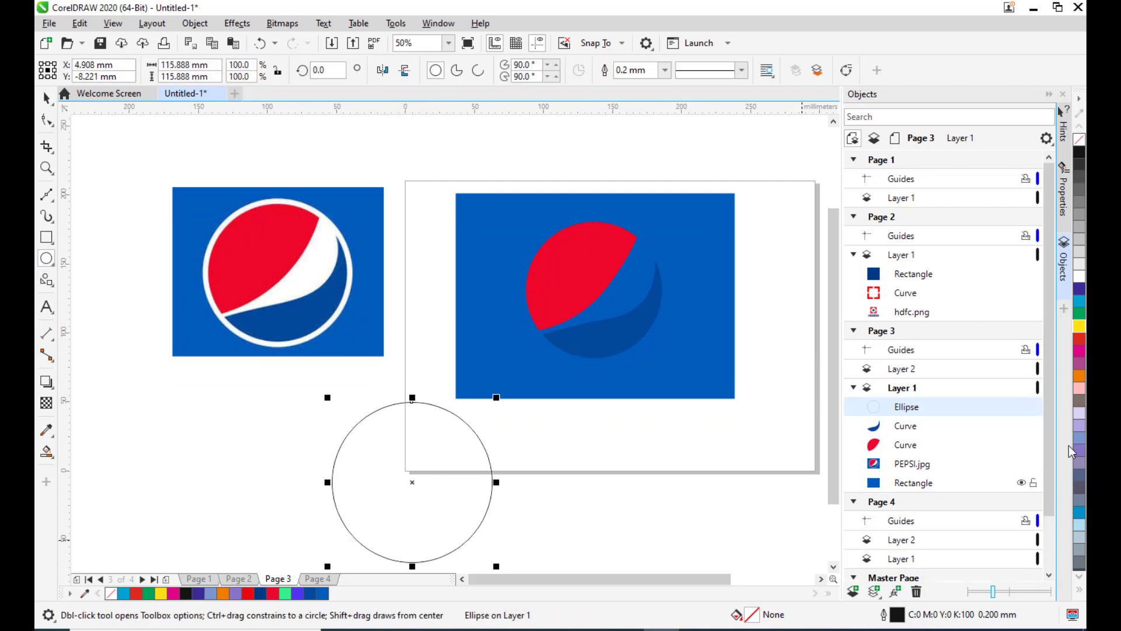
pyautogui.click(1079, 278)
pyautogui.click(665, 70)
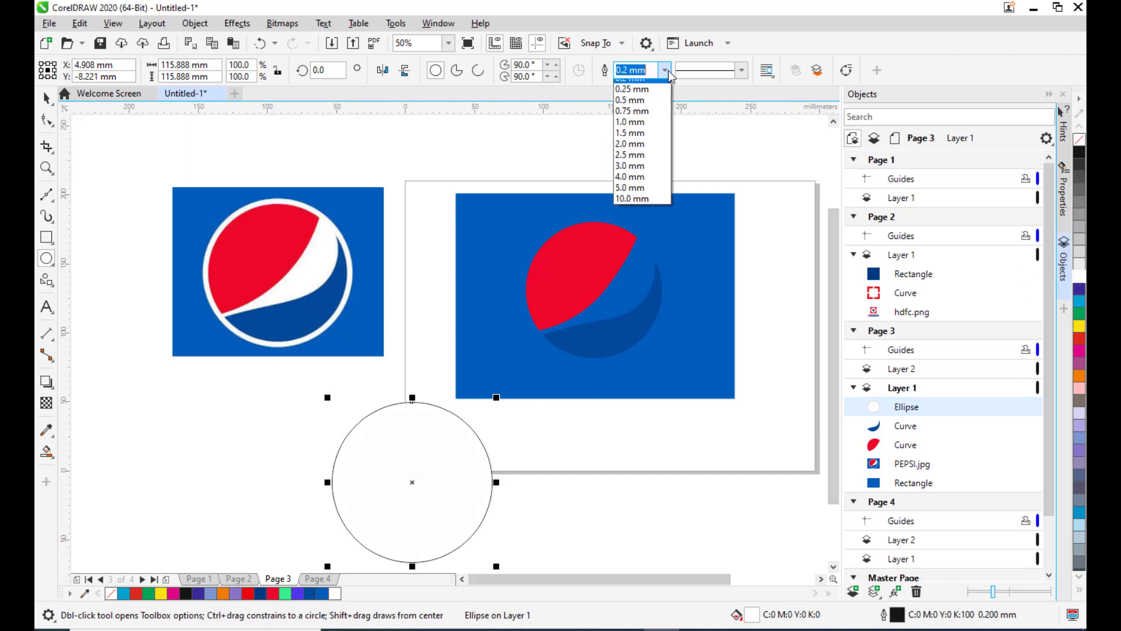
pyautogui.click(654, 86)
# Centre the white circle on the blue rectangle and move it back two levels, behind the dark blue and red shapes.
pyautogui.click(46, 98)
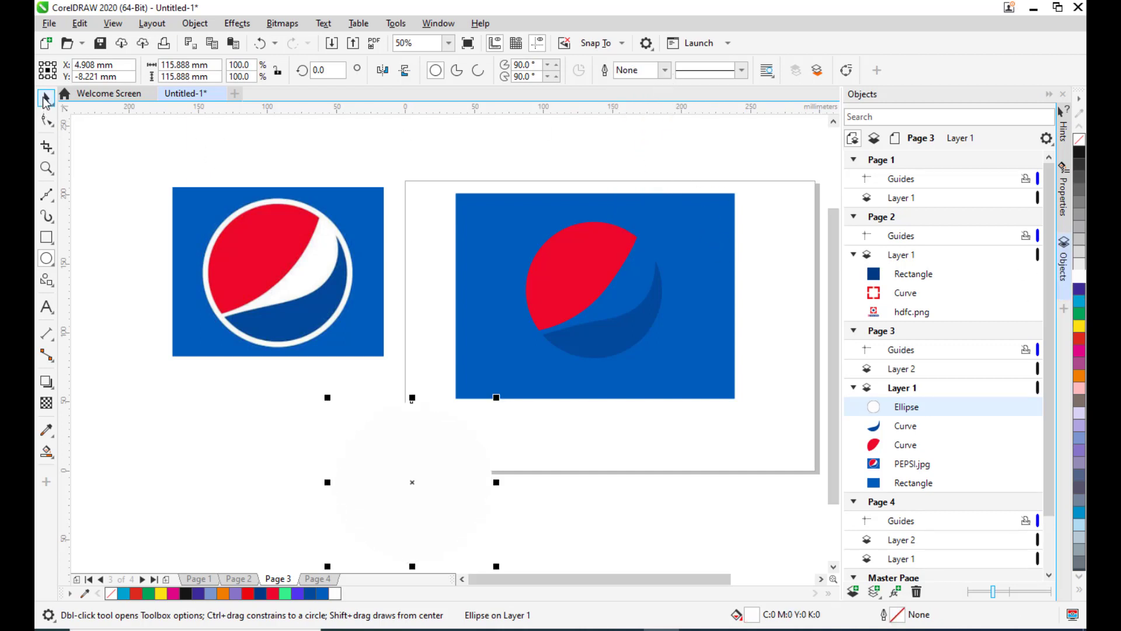
pyautogui.moveTo(412, 481); pyautogui.dragTo(595, 296)
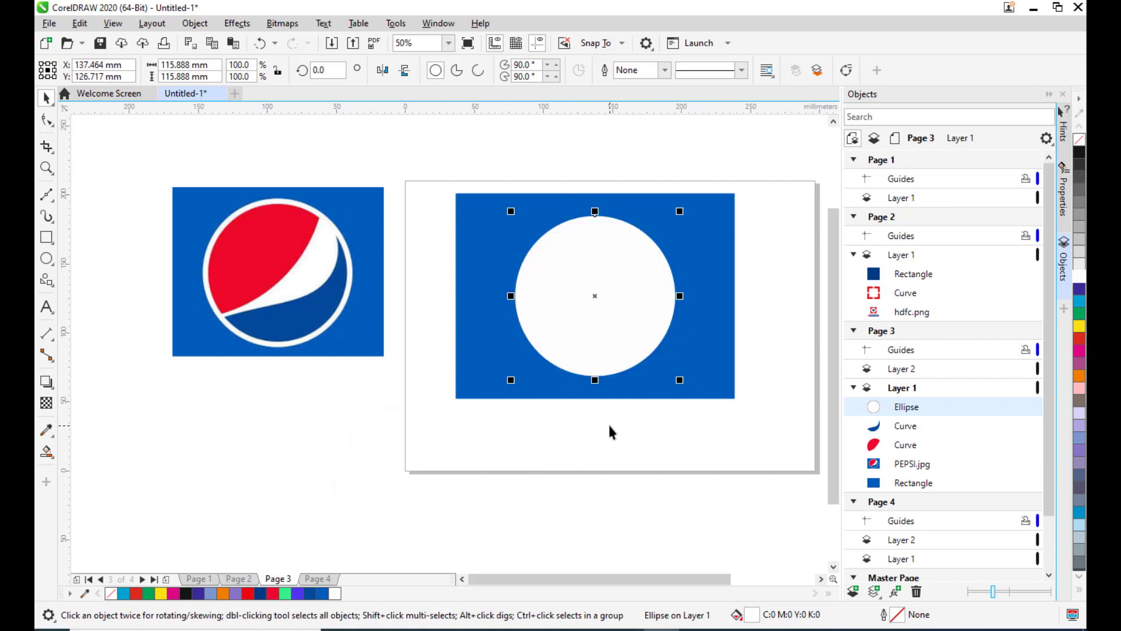
pyautogui.rightClick(602, 246)
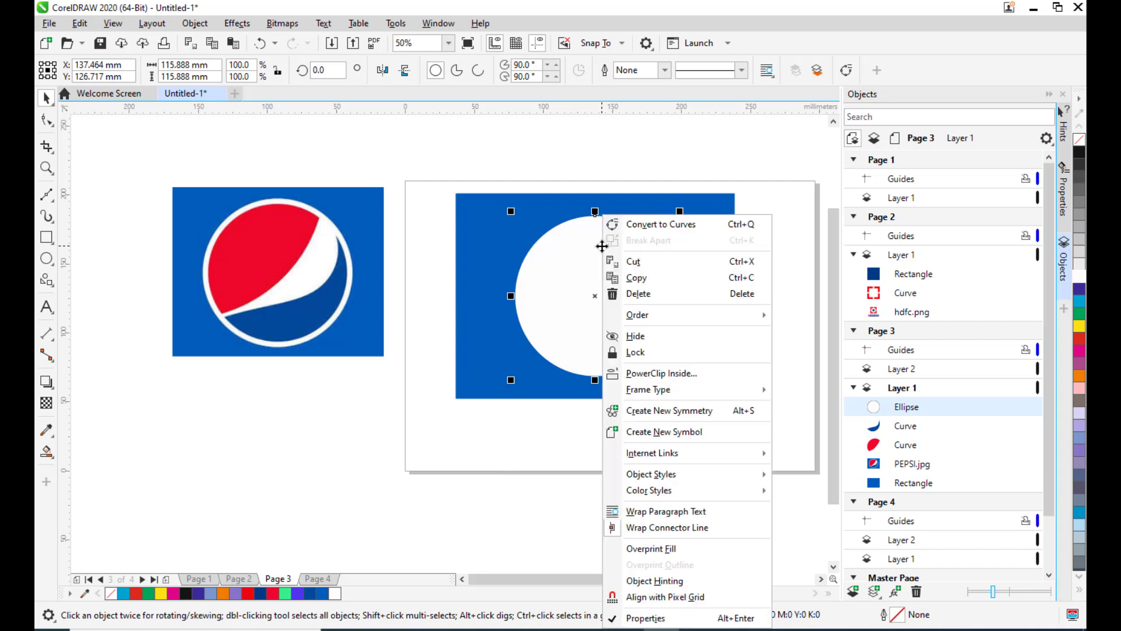
pyautogui.moveTo(636, 326)
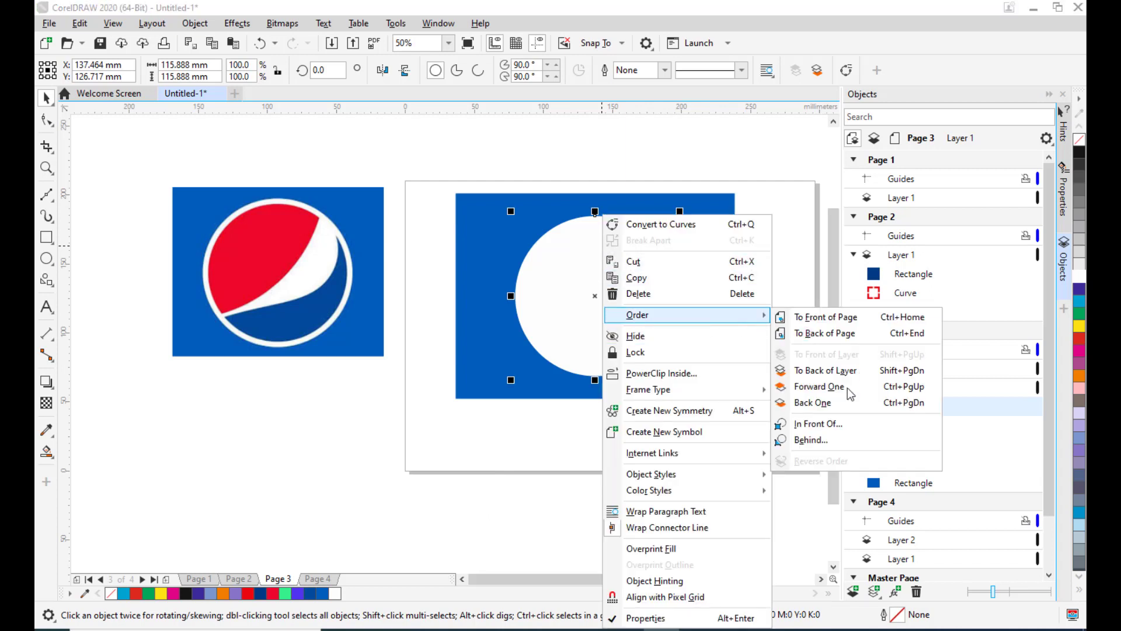
pyautogui.click(812, 402)
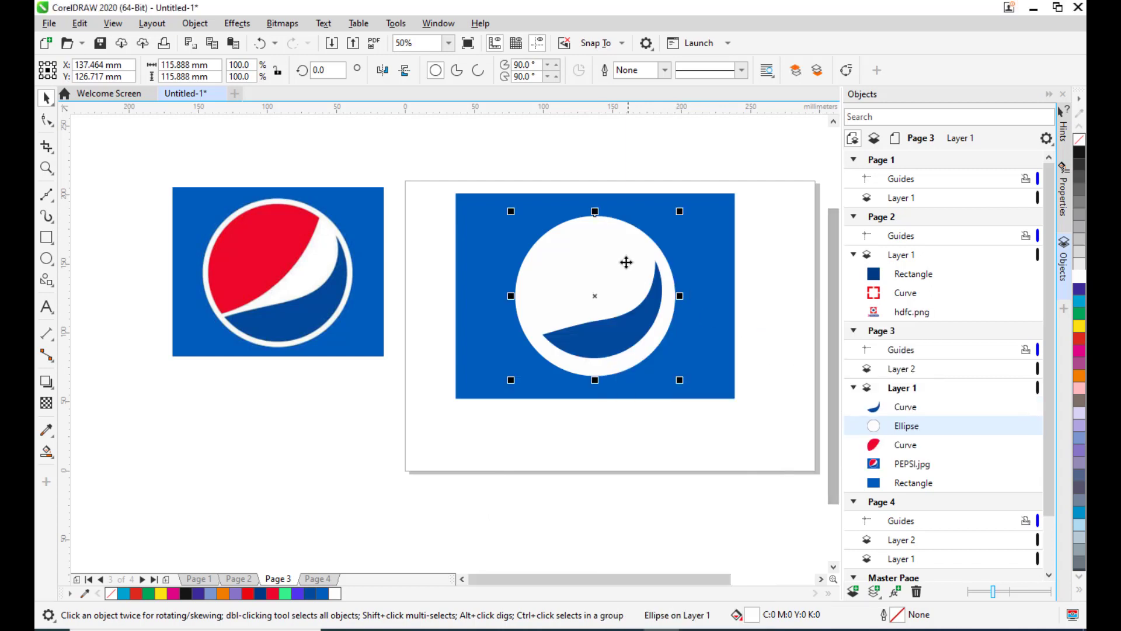
pyautogui.rightClick(619, 239)
pyautogui.moveTo(696, 321)
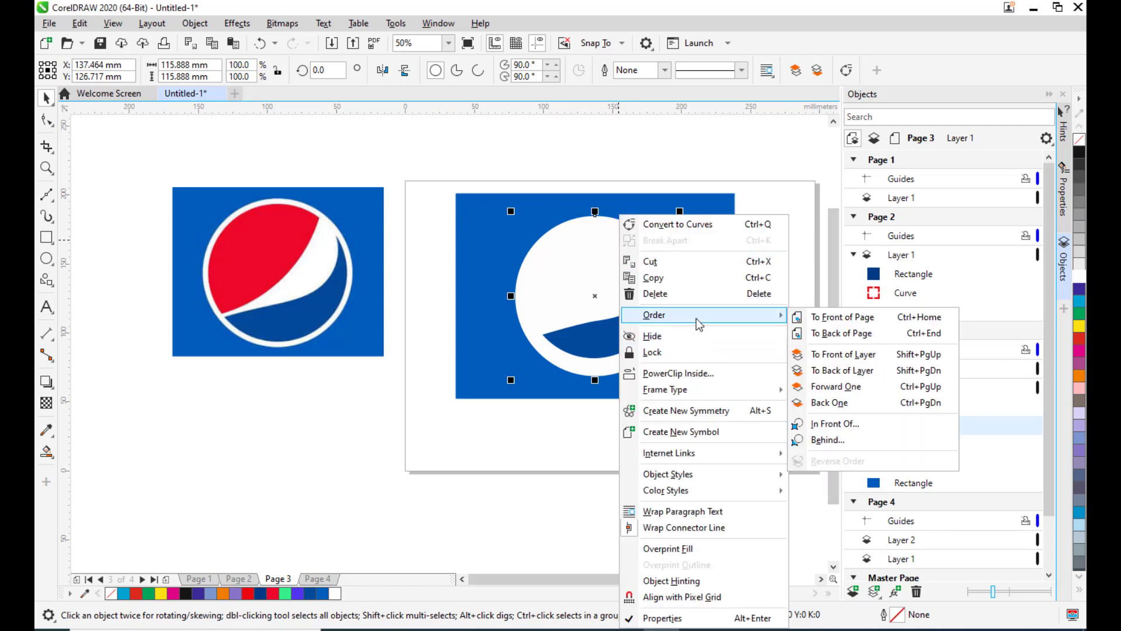
pyautogui.click(844, 404)
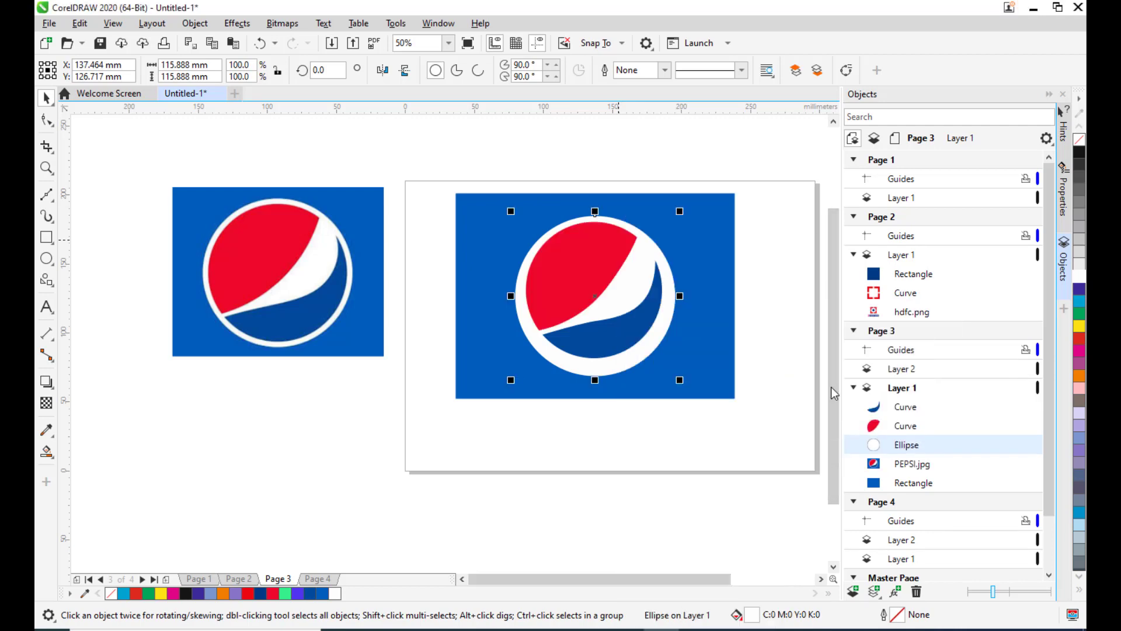
pyautogui.click(787, 281)
# Scale the white circle down about its centre to about 106 mm in diameter.
pyautogui.click(572, 374)
pyautogui.scroll(2, 660, 368)
pyautogui.scroll(-2, 691, 380)
pyautogui.moveTo(705, 358); pyautogui.dragTo(704, 393)
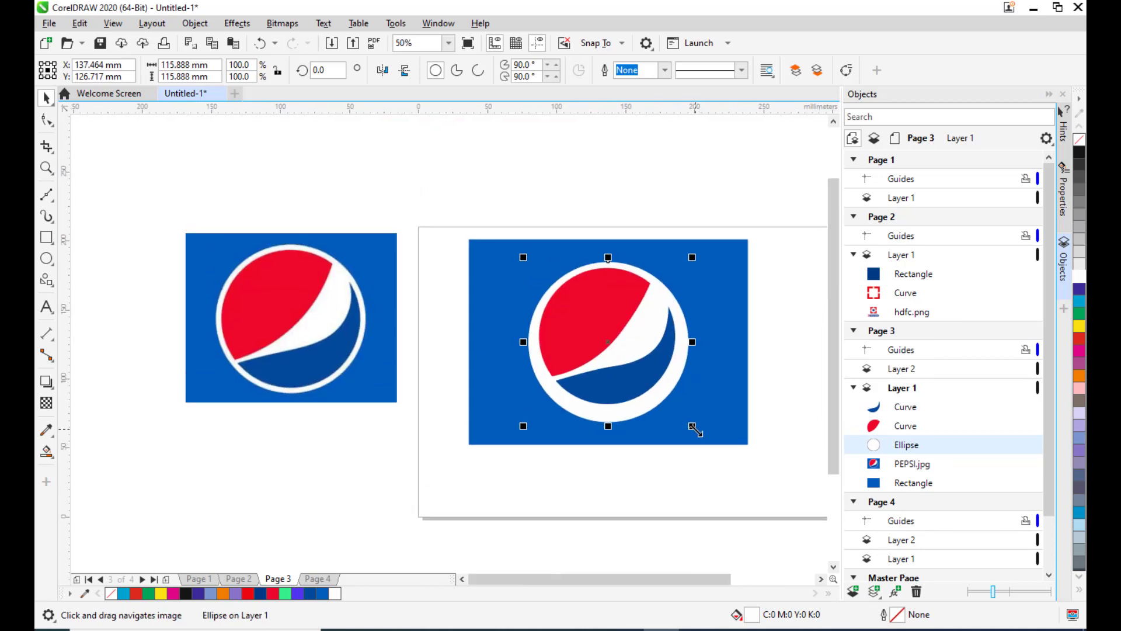
pyautogui.moveTo(694, 428); pyautogui.dragTo(684, 422)
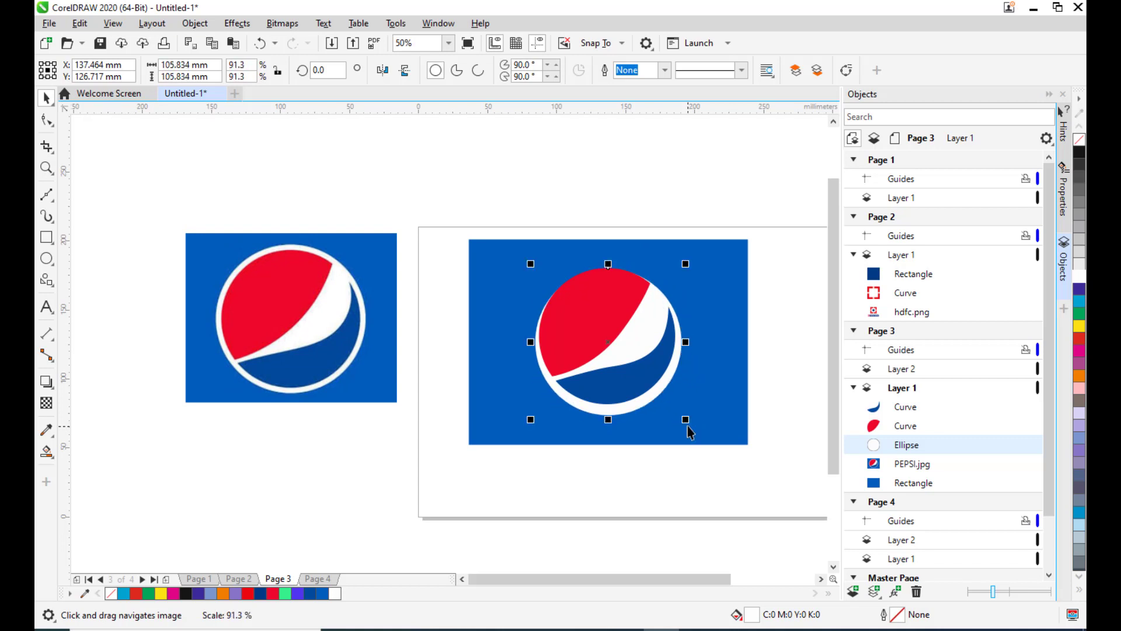
# Shift the white circle slightly up and left so an even white ring surrounds the red and dark blue shapes.
pyautogui.moveTo(631, 343); pyautogui.dragTo(636, 346)
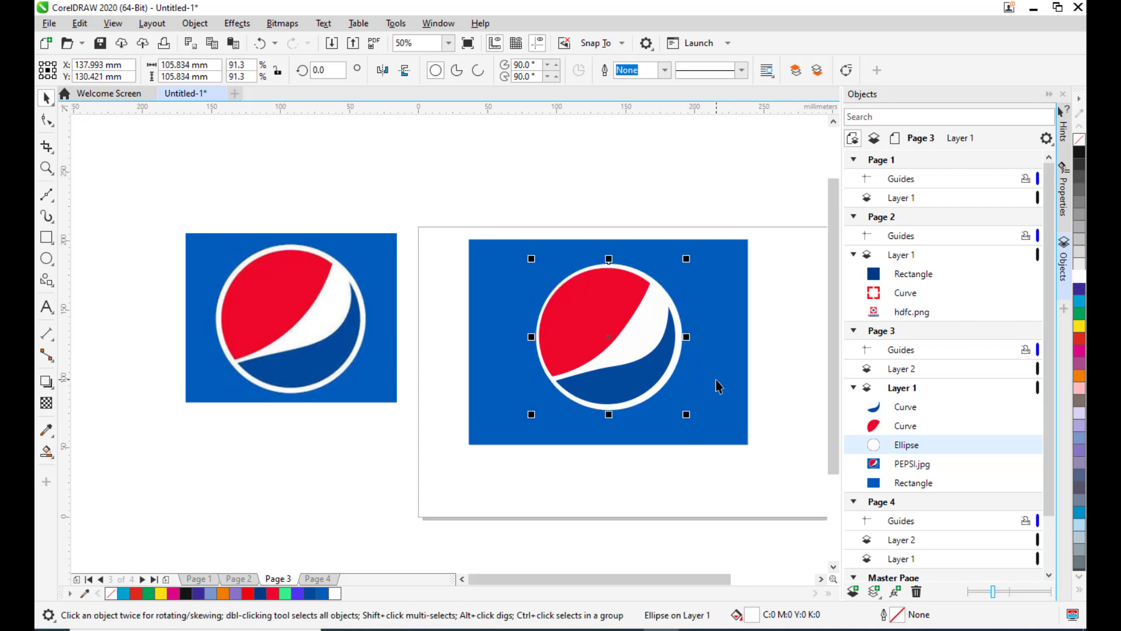
pyautogui.press('Left')
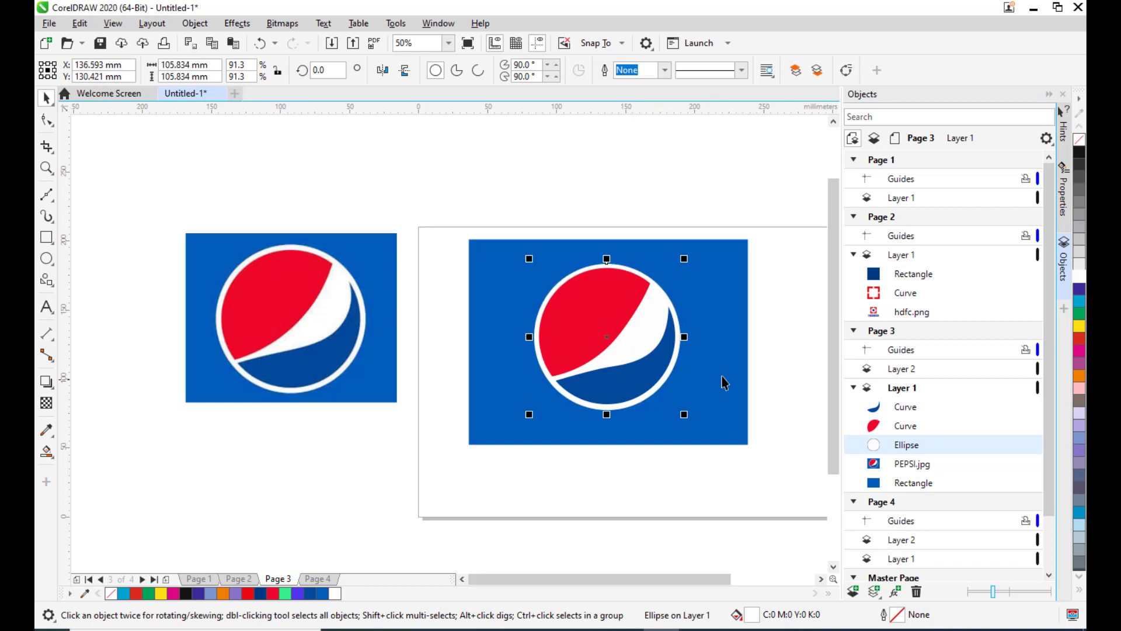
pyautogui.click(770, 335)
# Group the rectangle, white circle, red shape and dark blue shape, and centre the group on the page.
pyautogui.moveTo(770, 335); pyautogui.dragTo(729, 316)
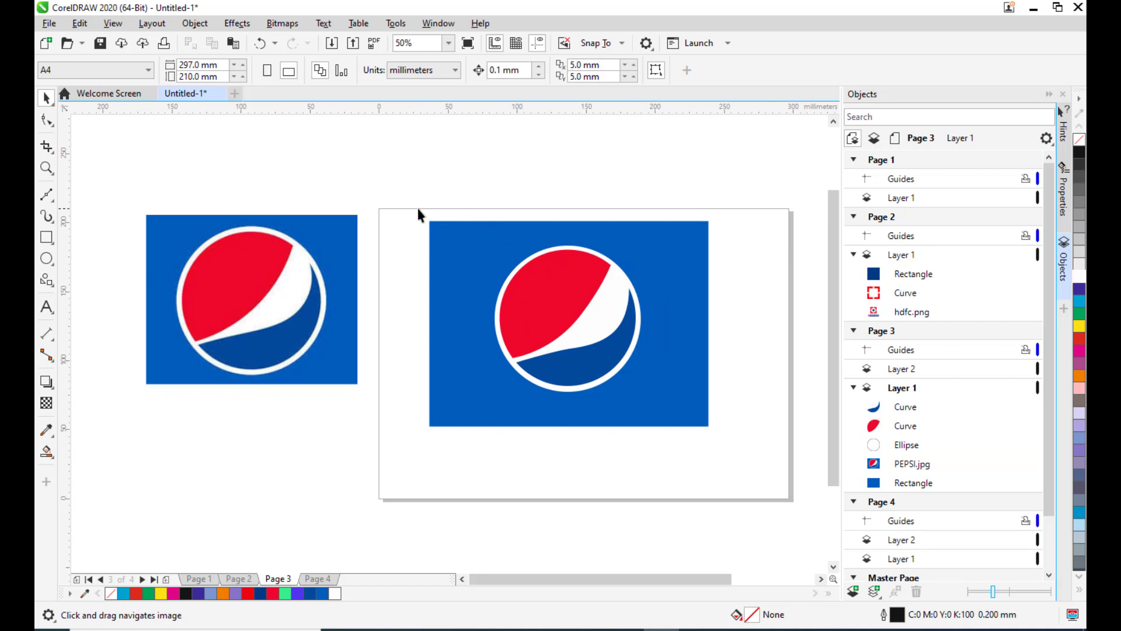
pyautogui.moveTo(416, 210); pyautogui.dragTo(728, 461)
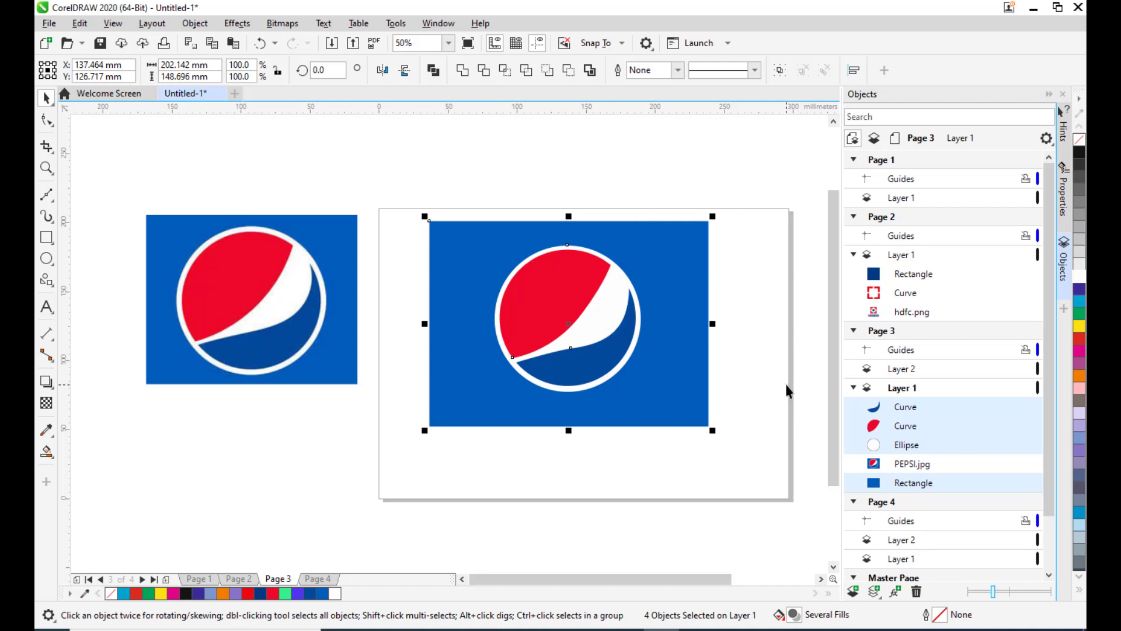
pyautogui.hotkey('ctrl', 'g')
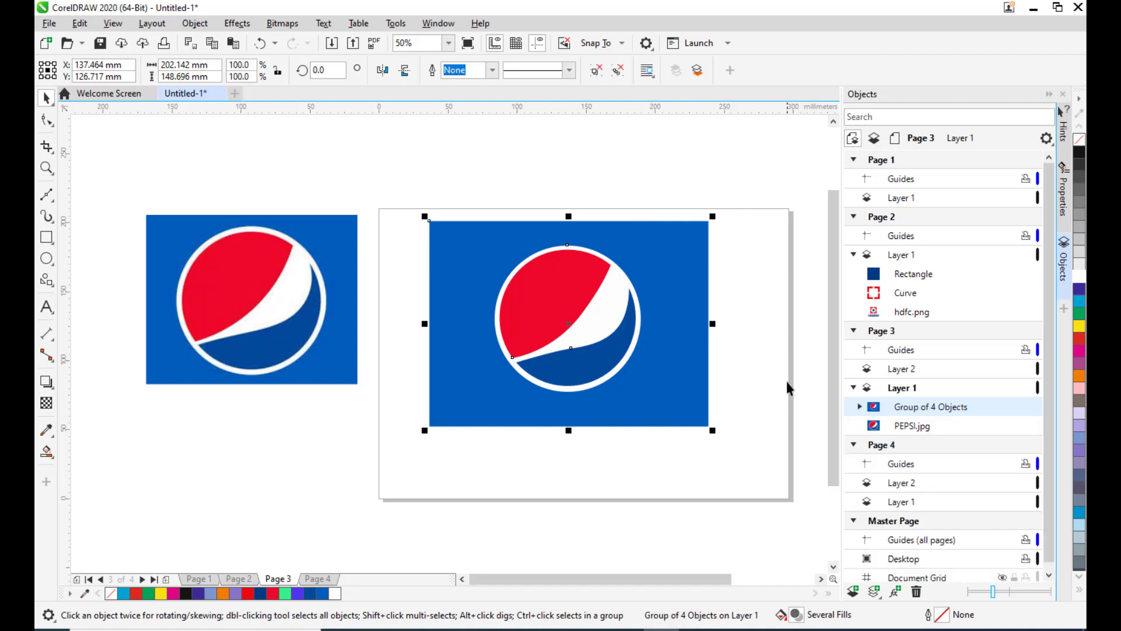
pyautogui.press('p')
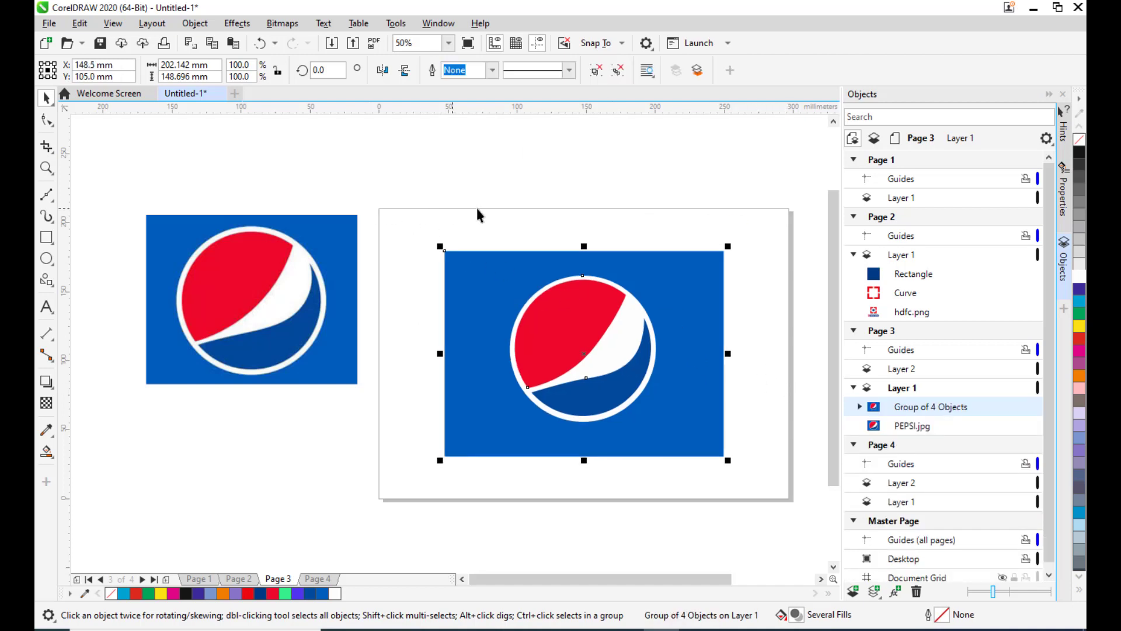